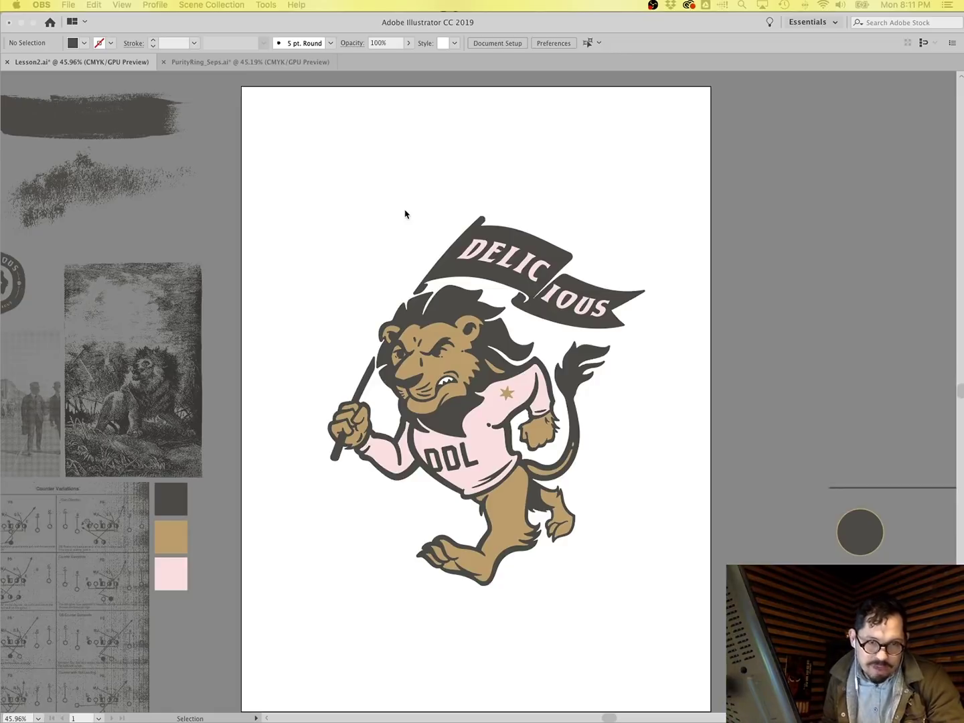
Rename Layer 1 as art.
left_click(444, 198)
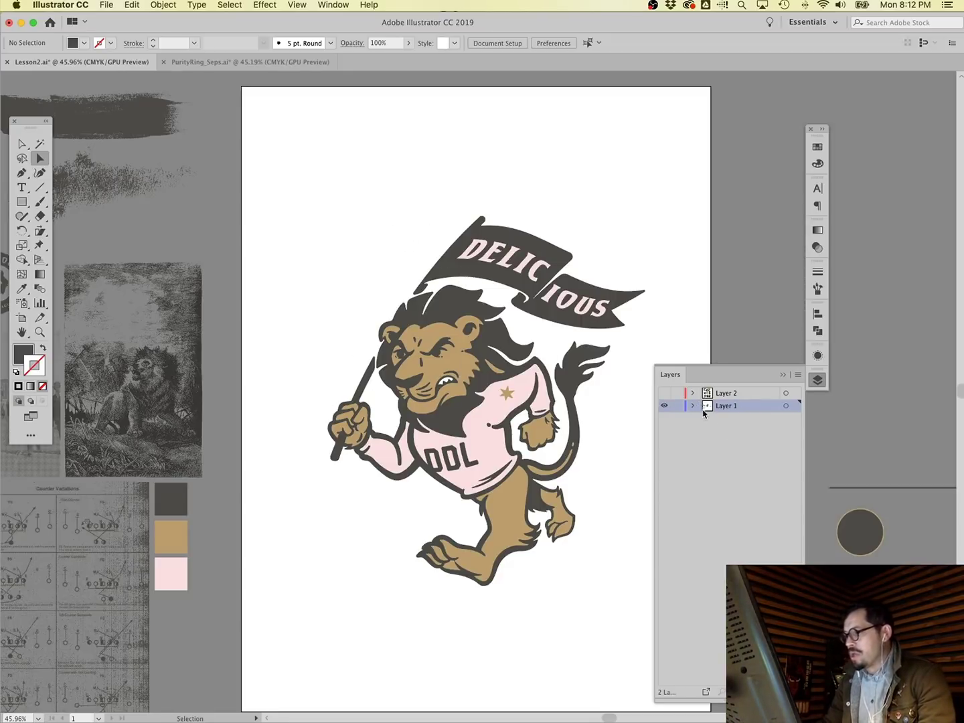
double_click(731, 406)
type("art")
key("Return")
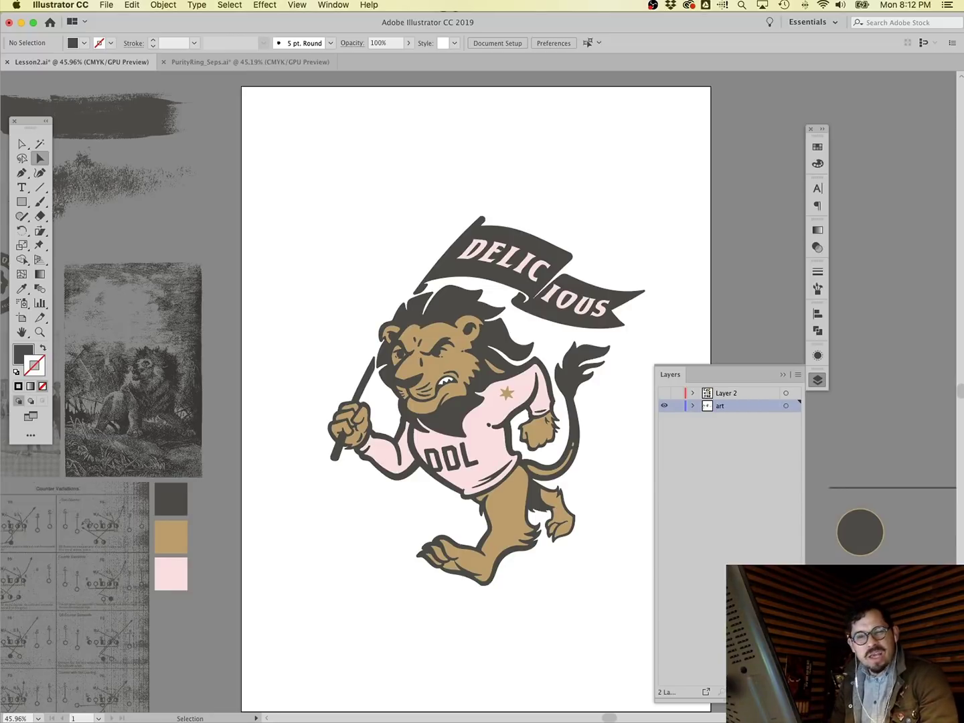
Duplicate the art layer three times and hide every layer except the topmost copy.
left_click(705, 409)
left_click_drag(704, 408, 770, 692)
left_click_drag(664, 419, 665, 445)
Rename the three art copies, from top to bottom, as gray, gold and pink, and make the gray layer active.
left_click(734, 410)
double_click(734, 407)
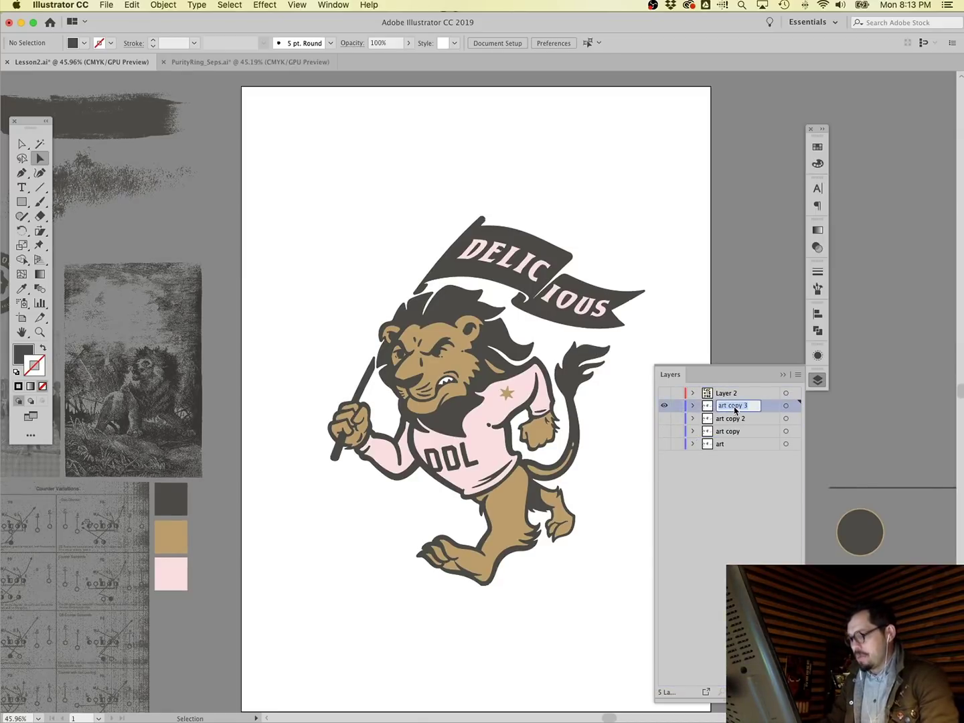
type("gray")
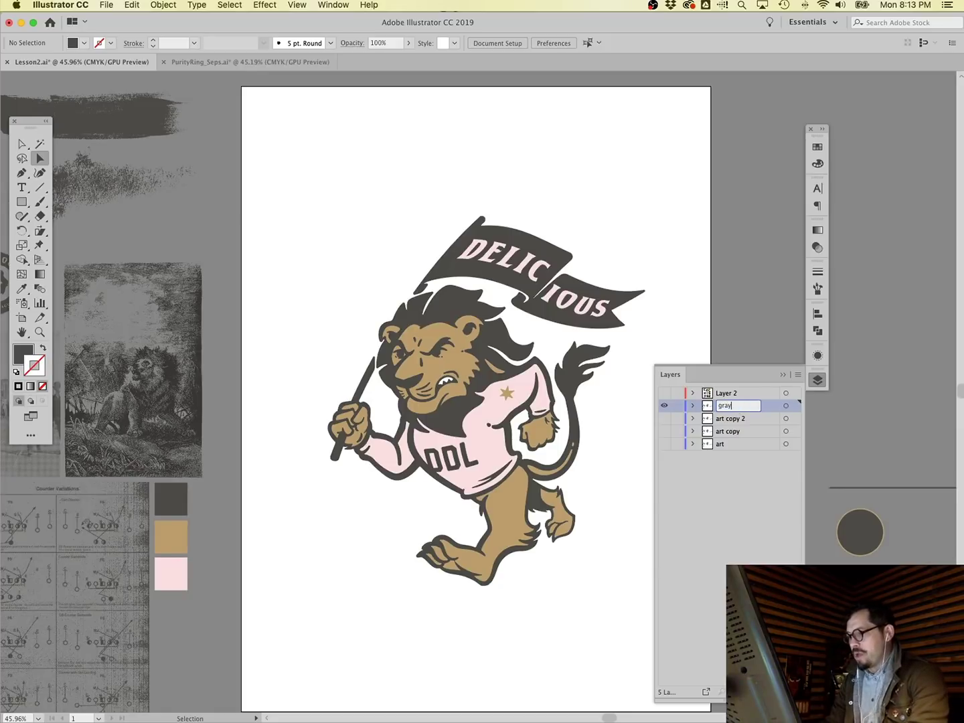
double_click(730, 419)
type("gold")
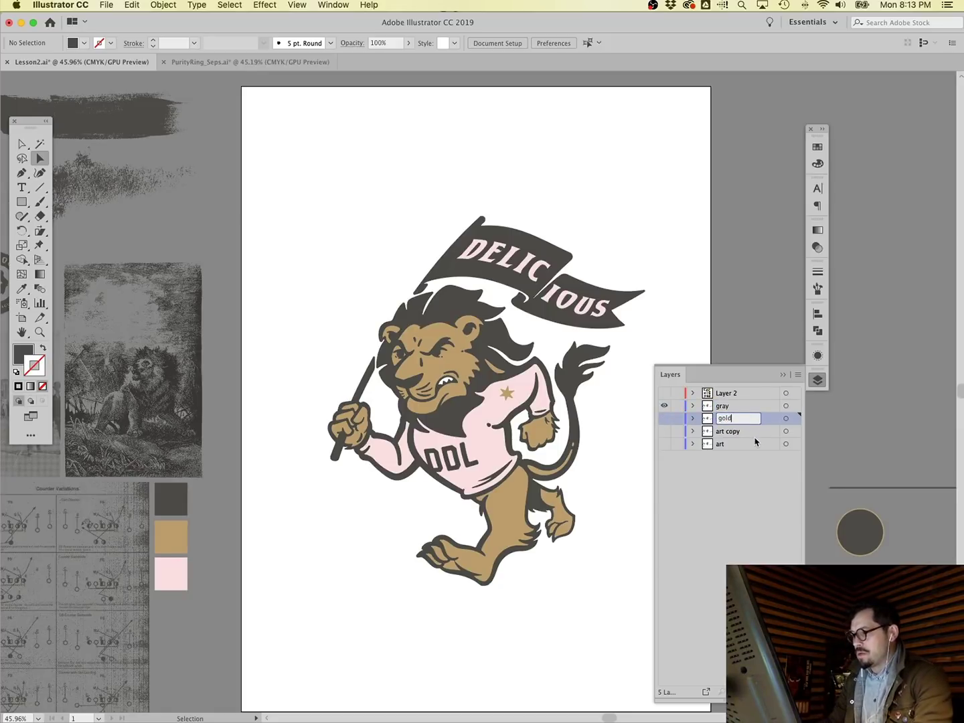
double_click(735, 432)
type("pink")
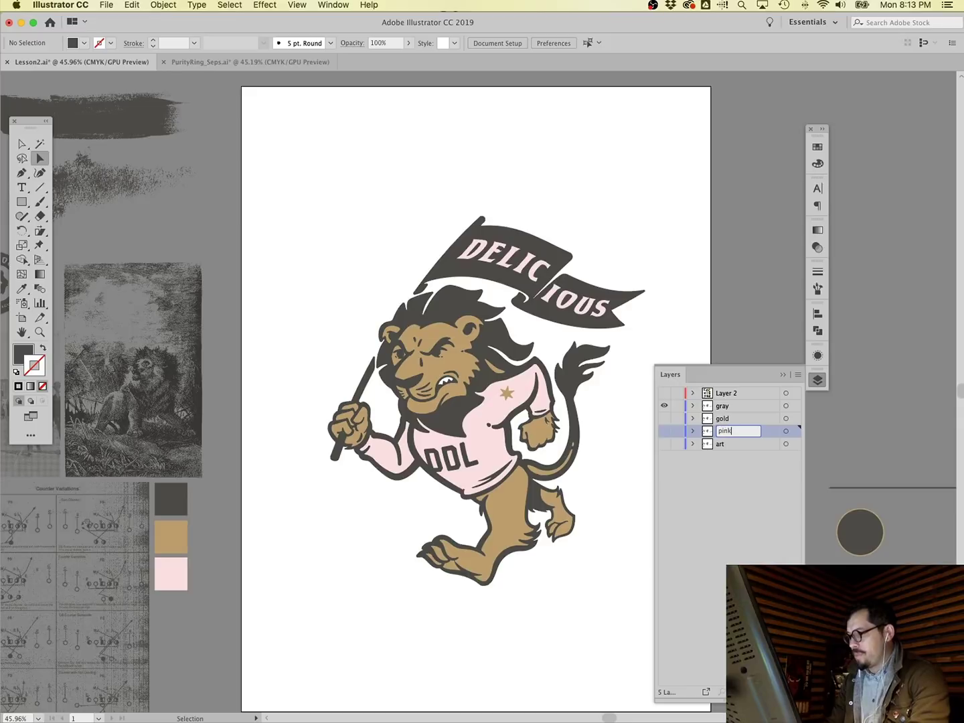
left_click(728, 407)
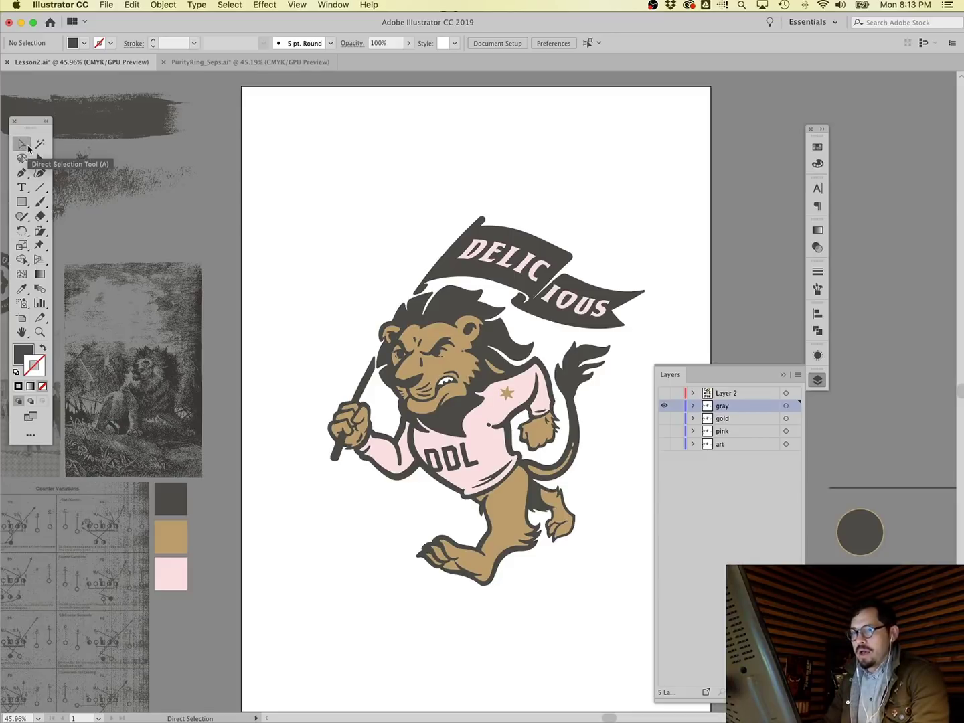
Use Group Selection to delete the gold face shape of the lion from the gray layer.
left_click_drag(25, 147, 73, 158)
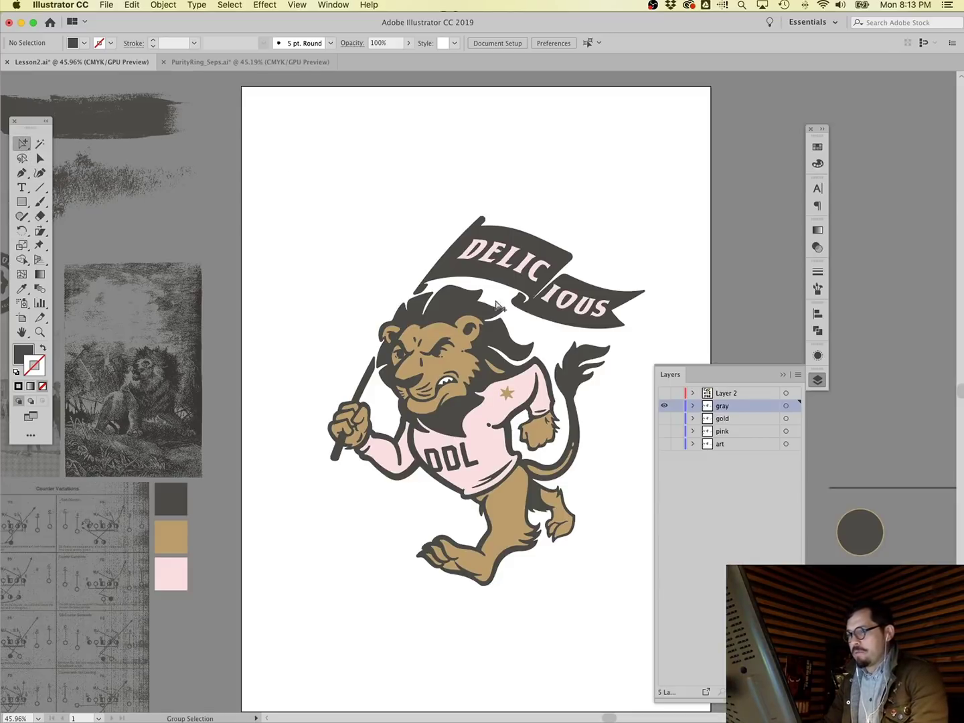
left_click(437, 341)
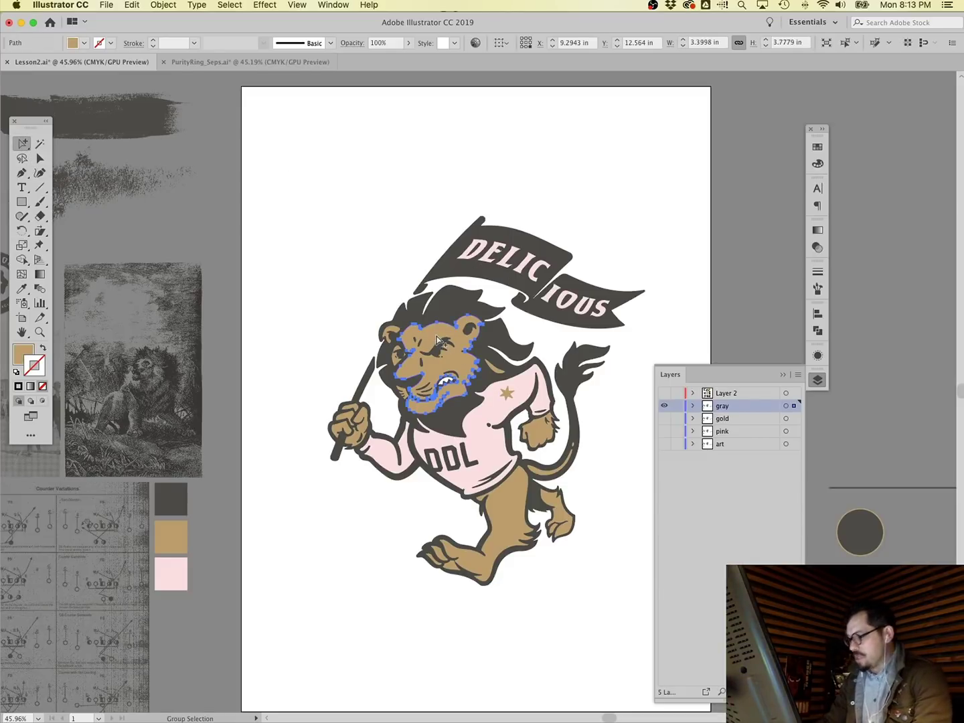
key("Delete")
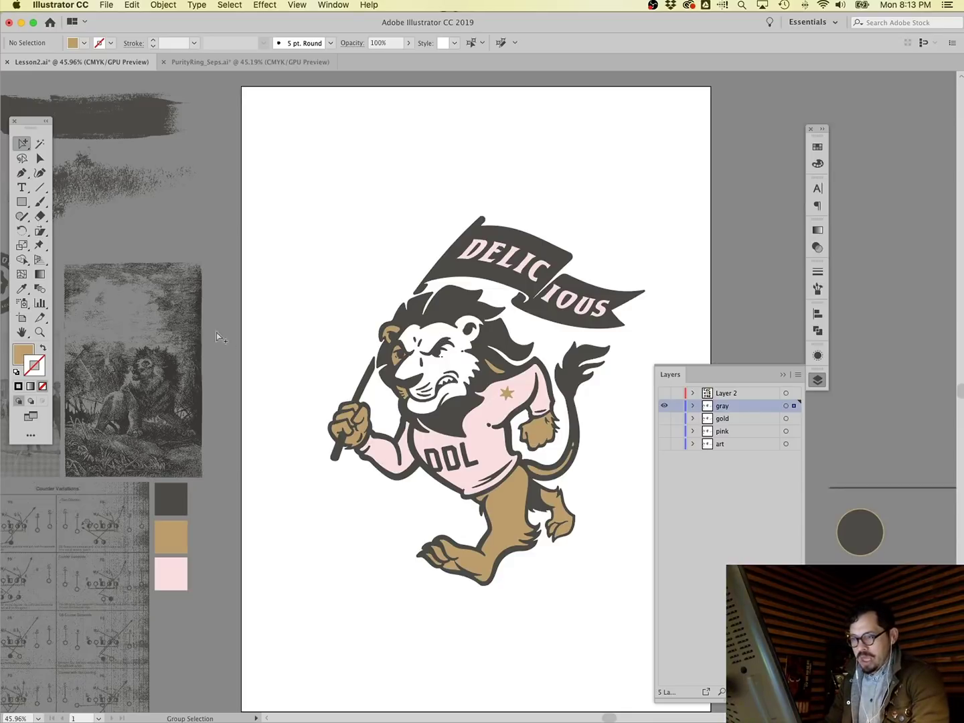
Delete the gold shape around the lion's eye near the outer edge of the mane from the gray layer.
left_click(396, 361)
left_click(396, 362, "shift")
left_click(394, 362)
left_click(383, 363, "shift")
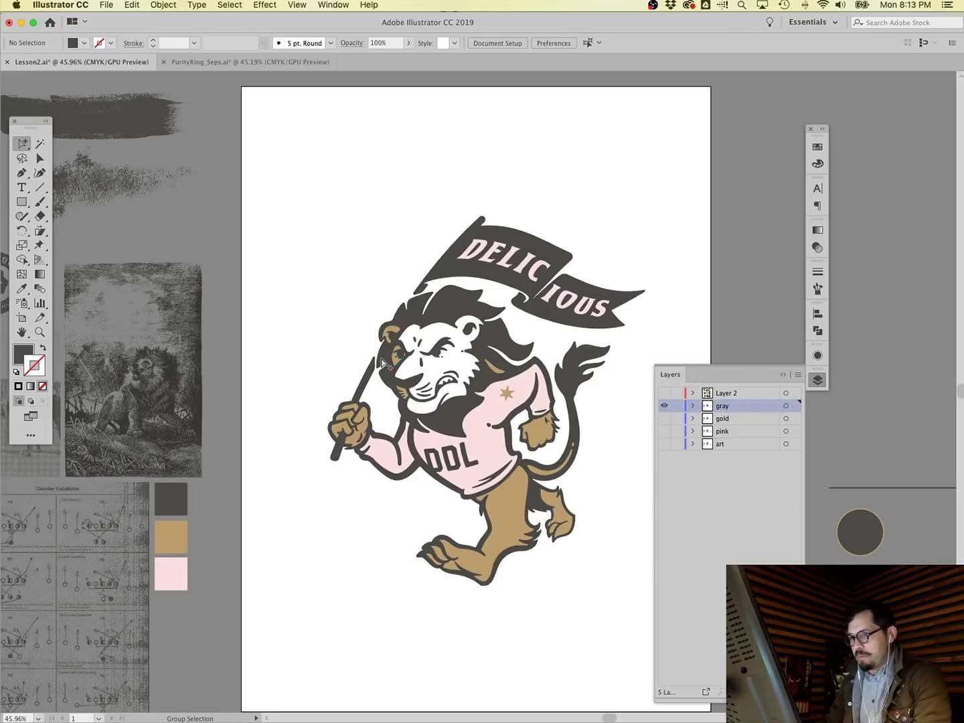
left_click(400, 366)
left_click(403, 365, "shift")
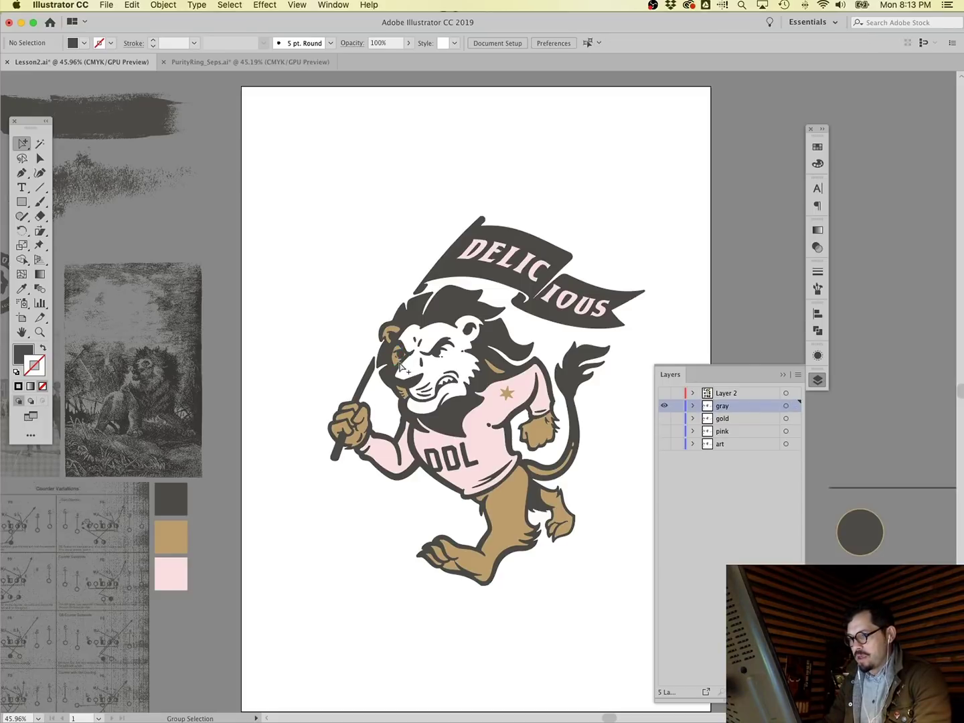
left_click(398, 366)
left_click(396, 366)
left_click(397, 366, "shift")
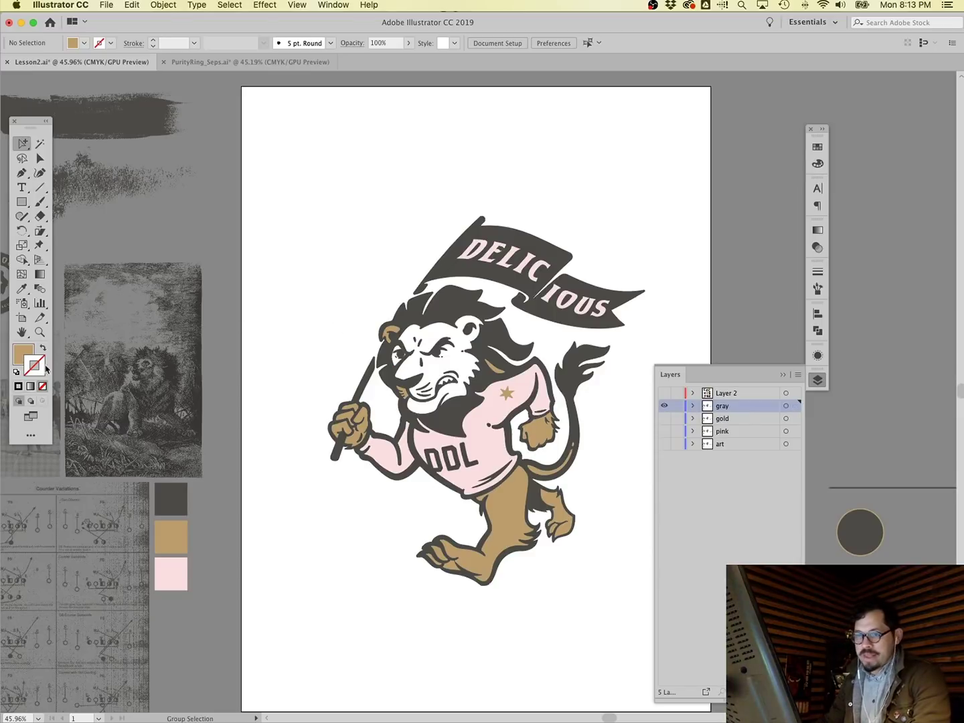
Select all objects sharing the fill color of the lion's gold leg and delete them from the gray layer.
left_click(39, 332)
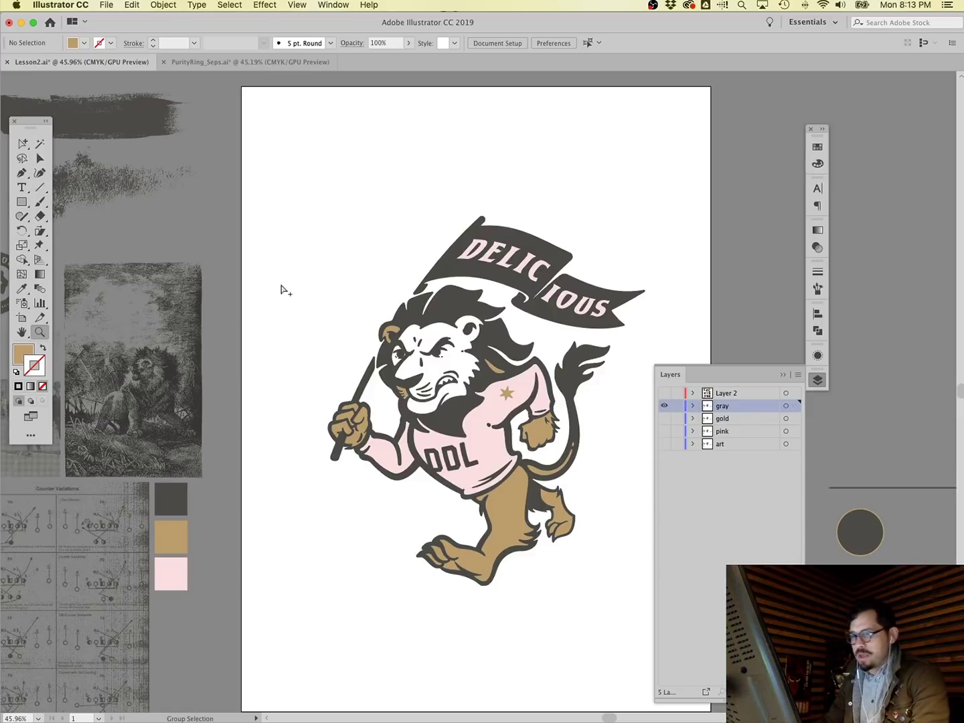
left_click(506, 520)
left_click(489, 372, "super")
left_click(230, 4)
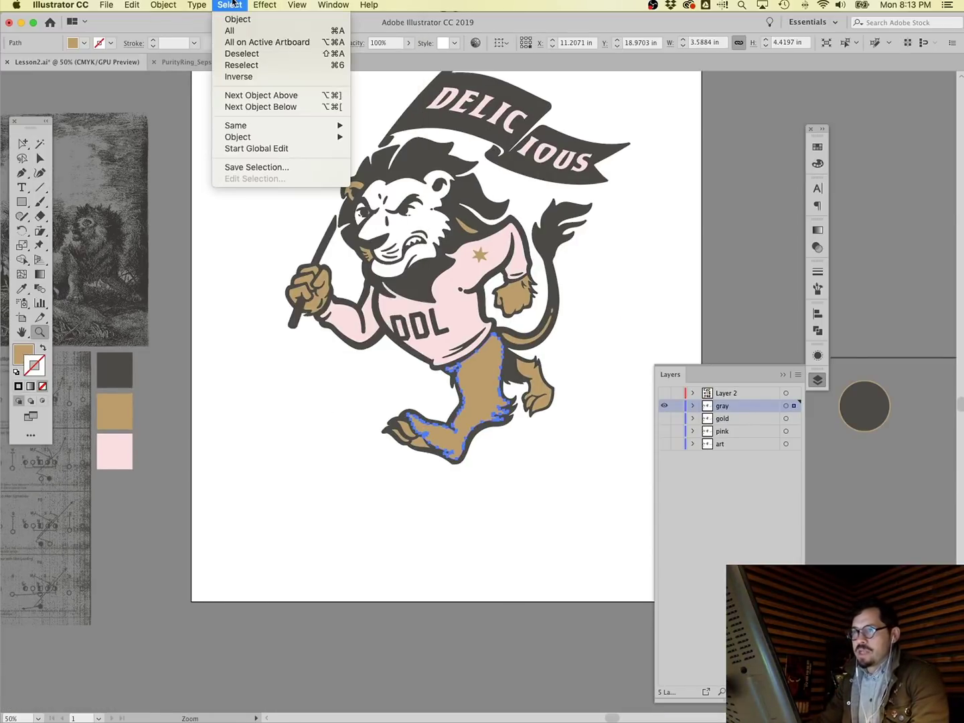
mouse_move(239, 126)
left_click(391, 174)
key("Delete")
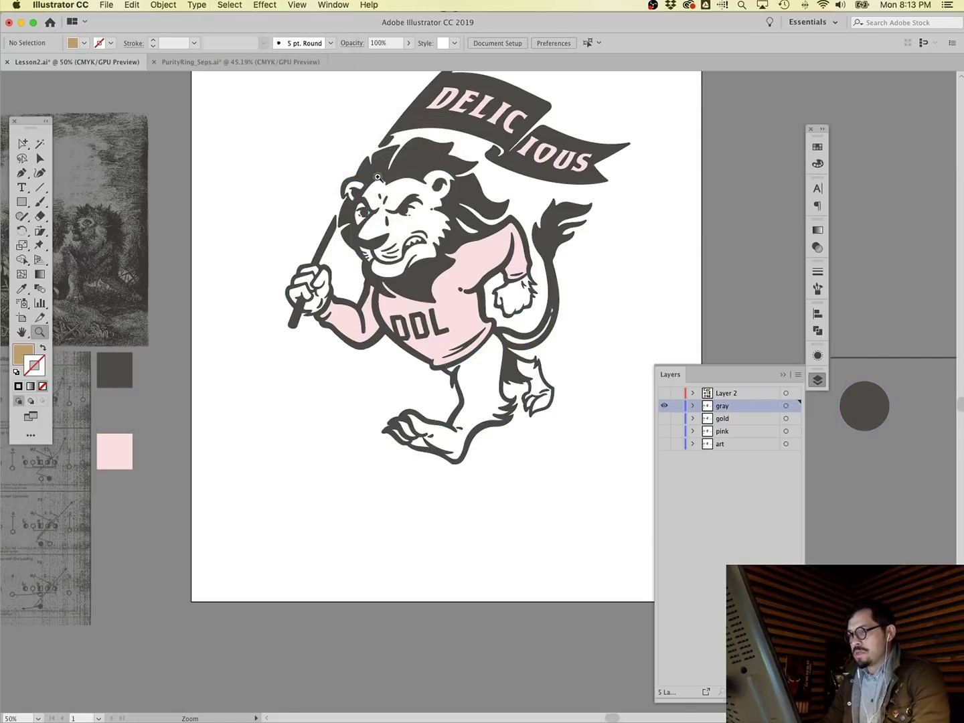
Select all objects sharing the shirt's pink fill color and delete them from the gray layer.
left_click(466, 269)
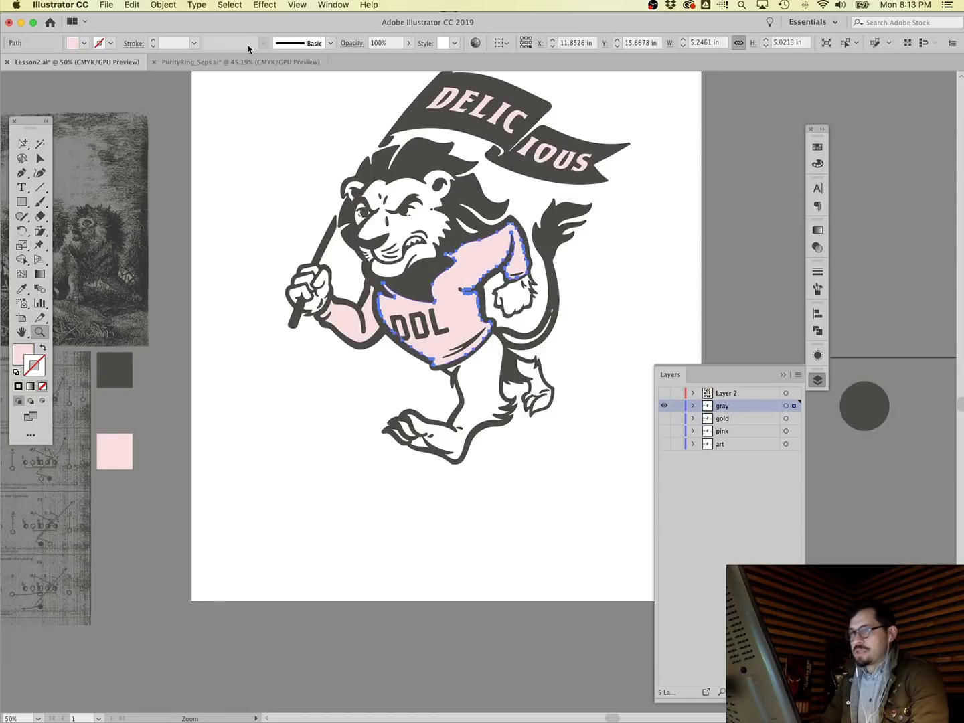
left_click(198, 5)
mouse_move(234, 5)
mouse_move(241, 125)
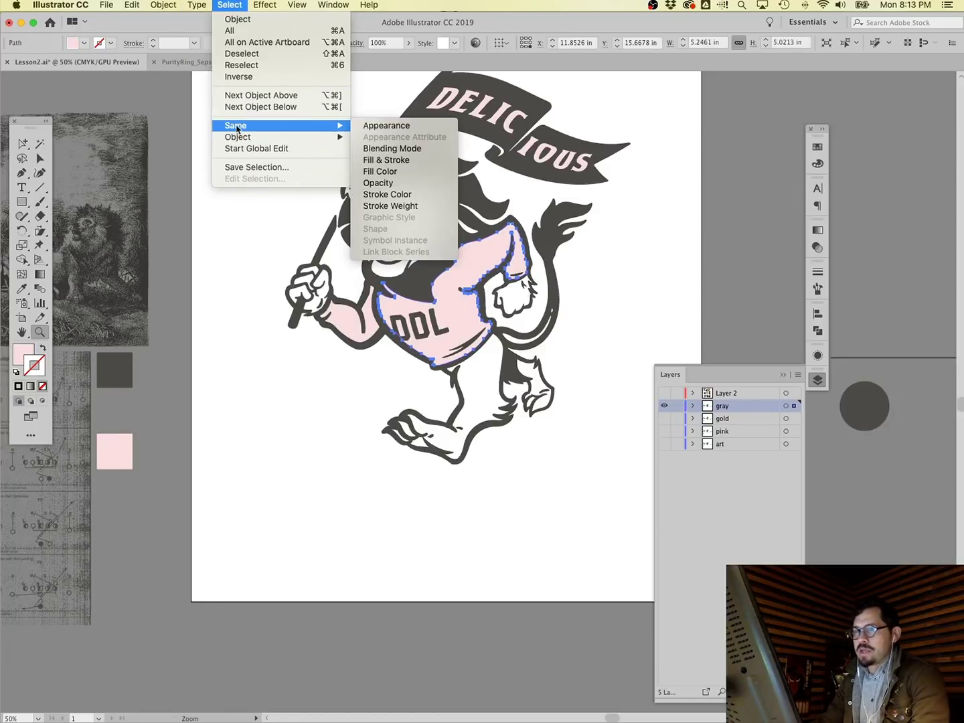
left_click(387, 175)
key("Delete")
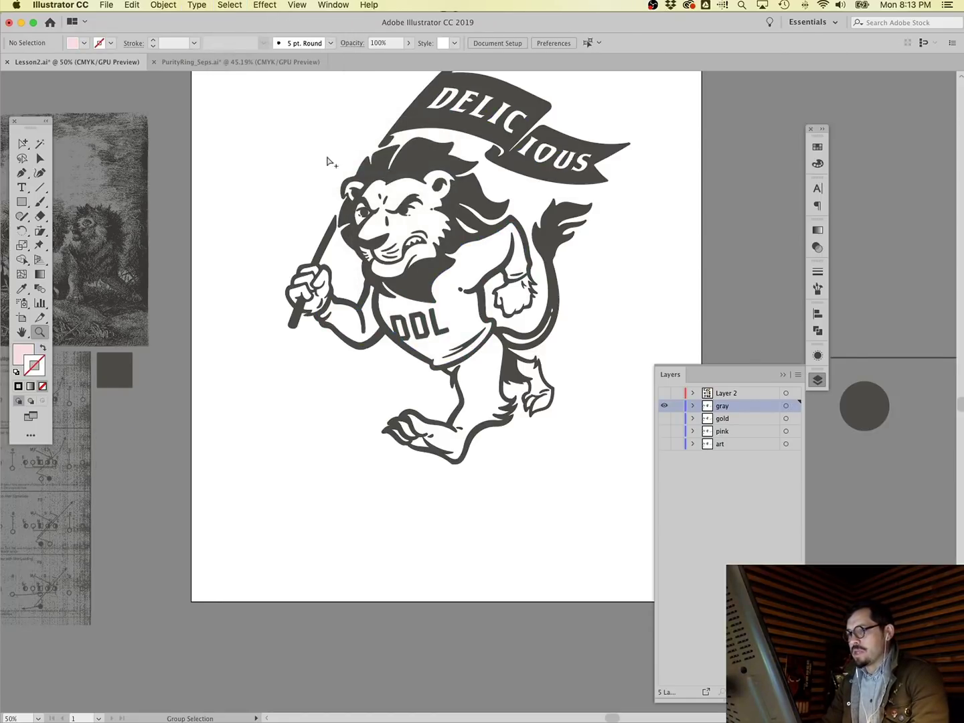
Hide the gray layer, show the gold layer and make it the active layer.
scroll(292, 322, "up", 1)
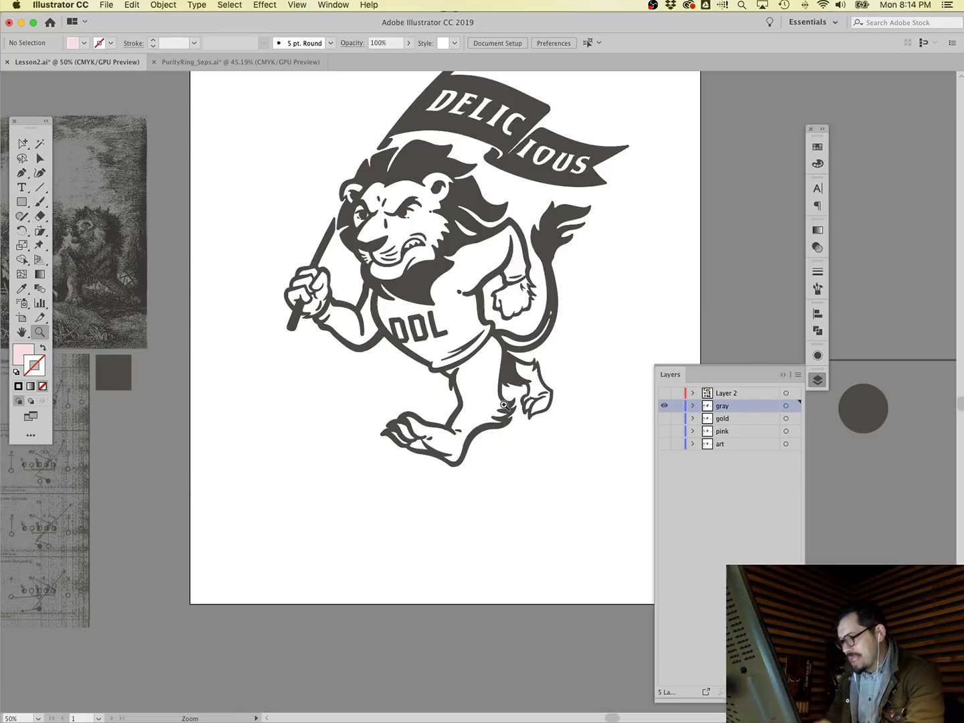
left_click(664, 408, "alt")
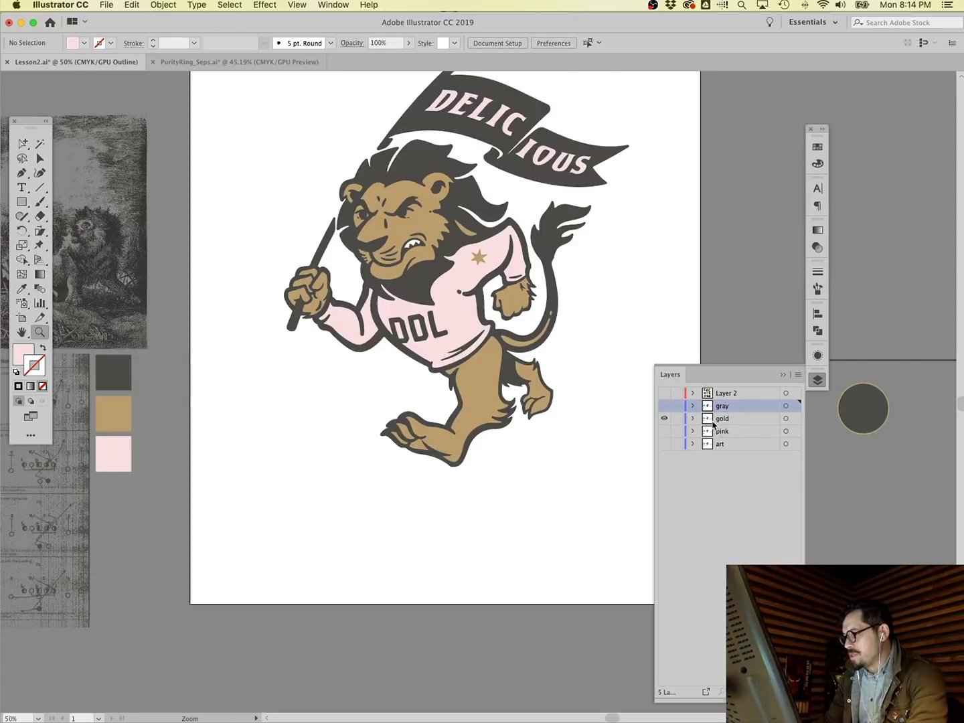
left_click(722, 419)
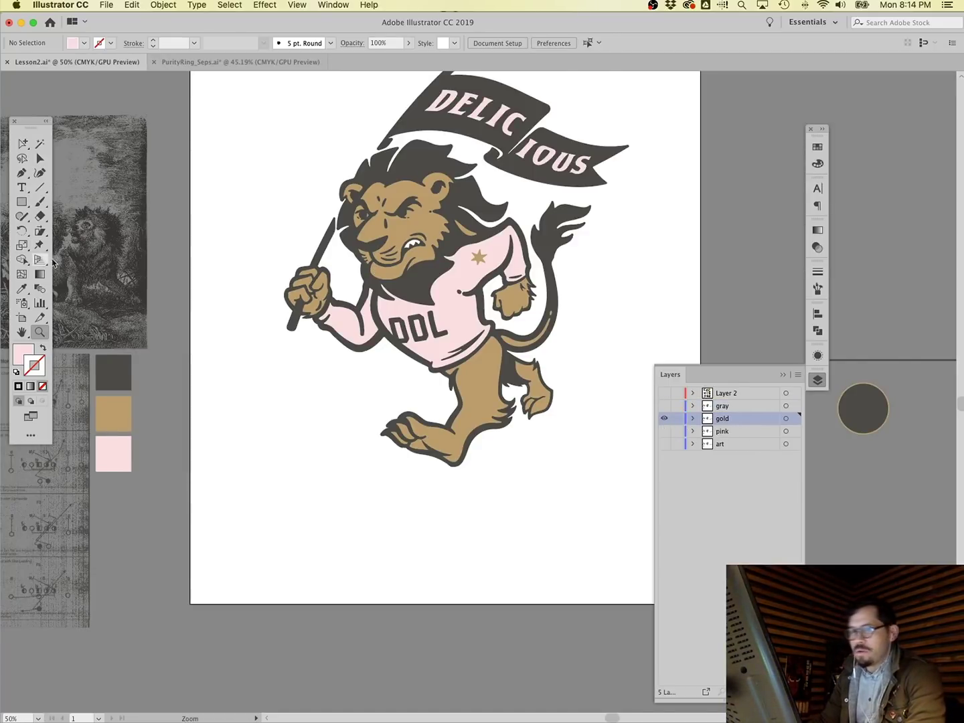
Examine up close how the gold ear shape meets the surrounding gray on the gold layer.
left_click_drag(287, 165, 571, 353)
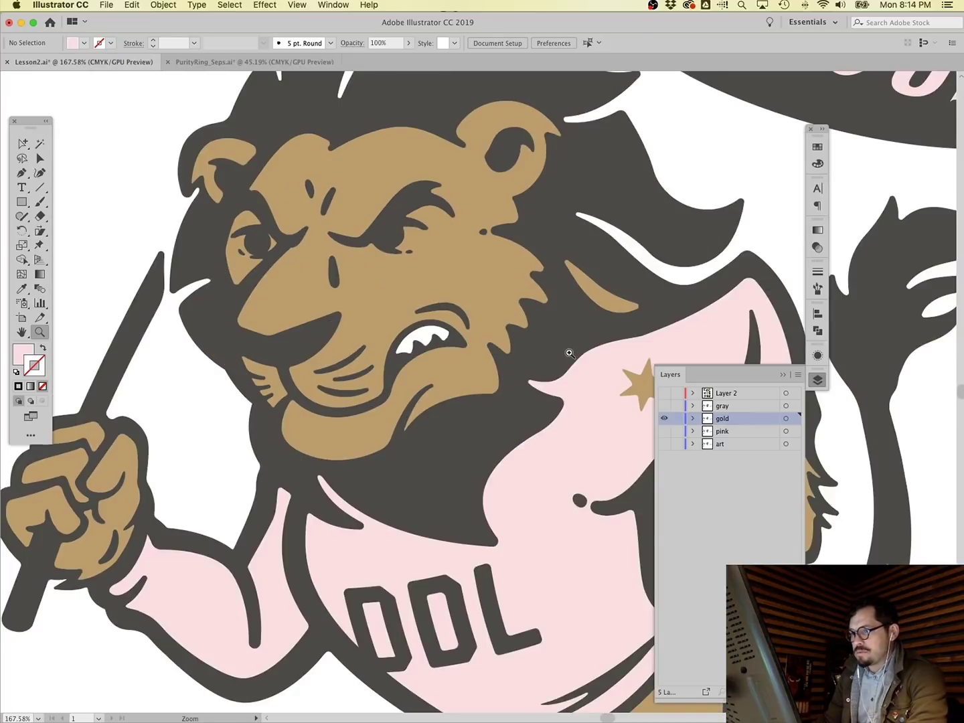
left_click_drag(183, 145, 431, 350)
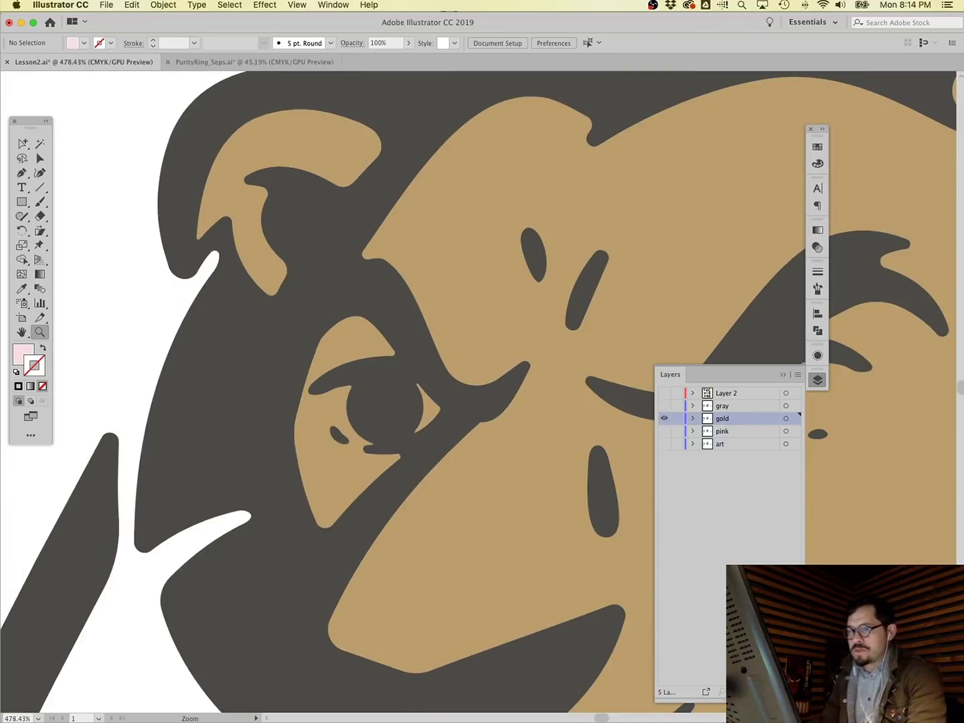
left_click(23, 144)
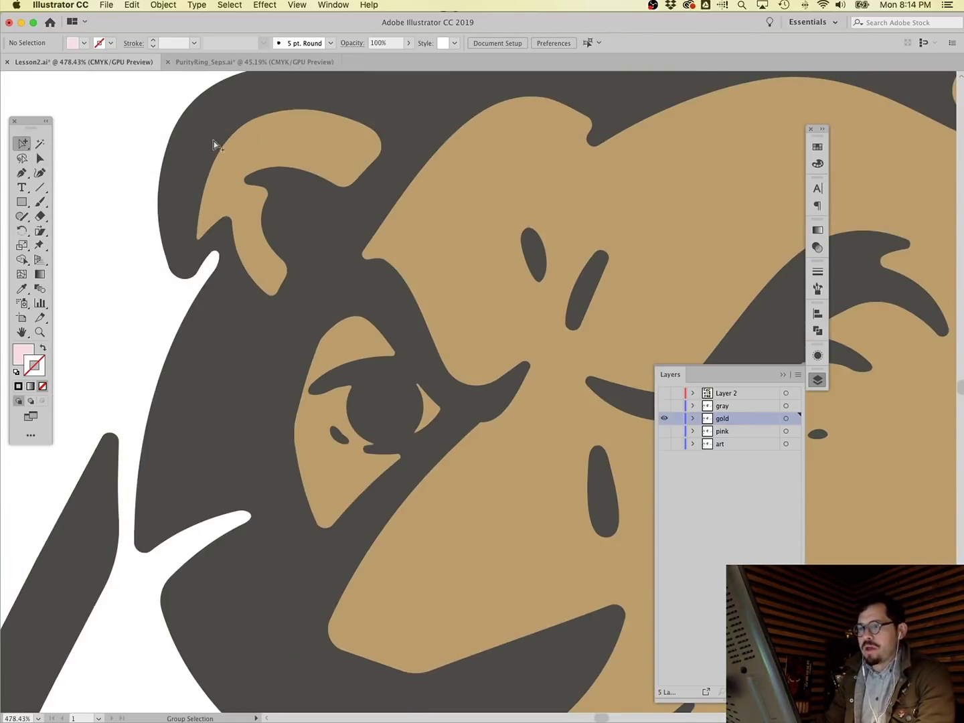
left_click(298, 148)
left_click(133, 112)
left_click(274, 151)
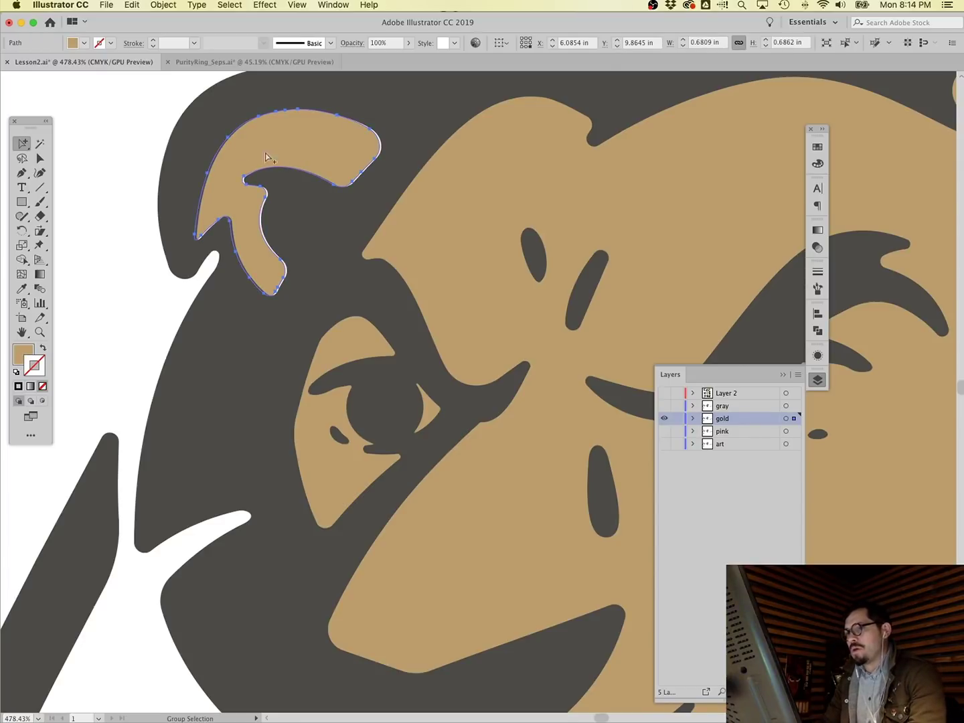
left_click(134, 133)
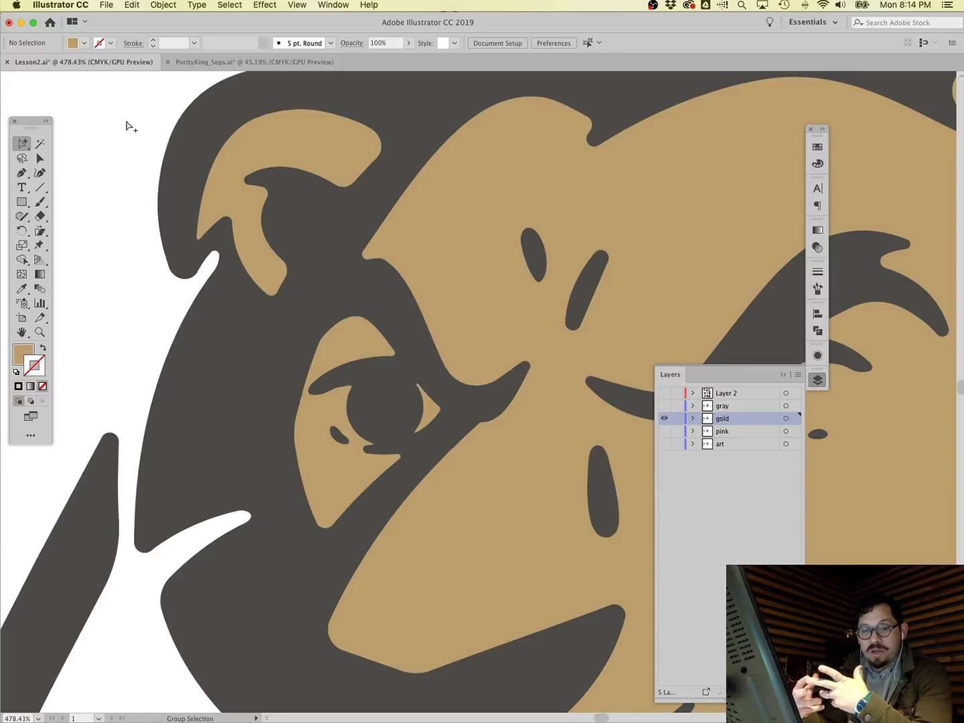
key("super+0")
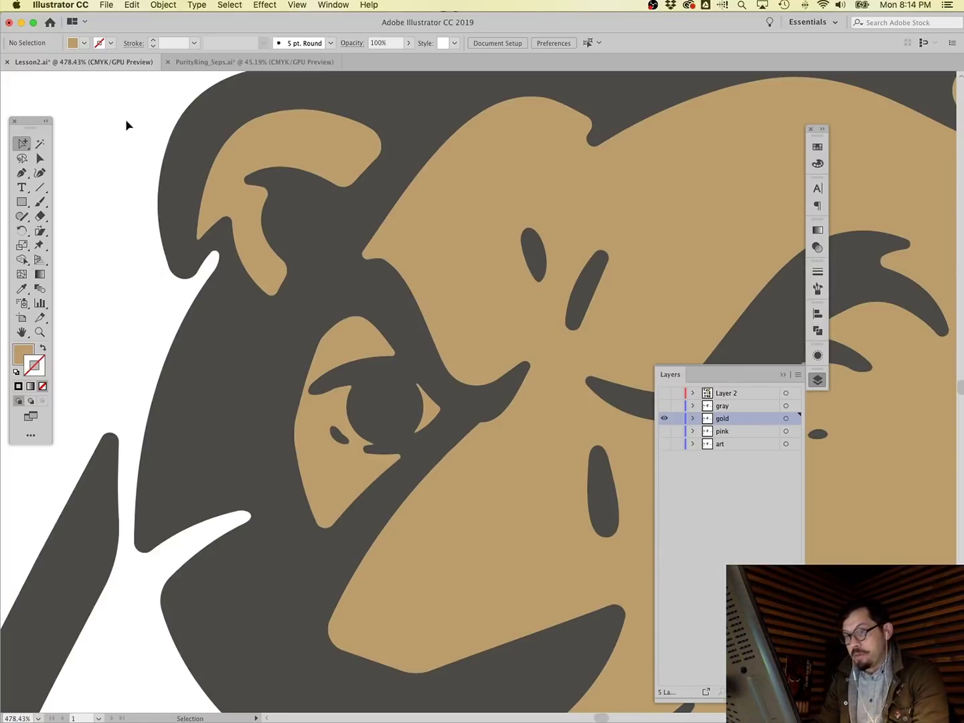
Duplicate the lion's small gold ear shape into the blank artboard area beside the head and select the copy.
left_click(40, 332)
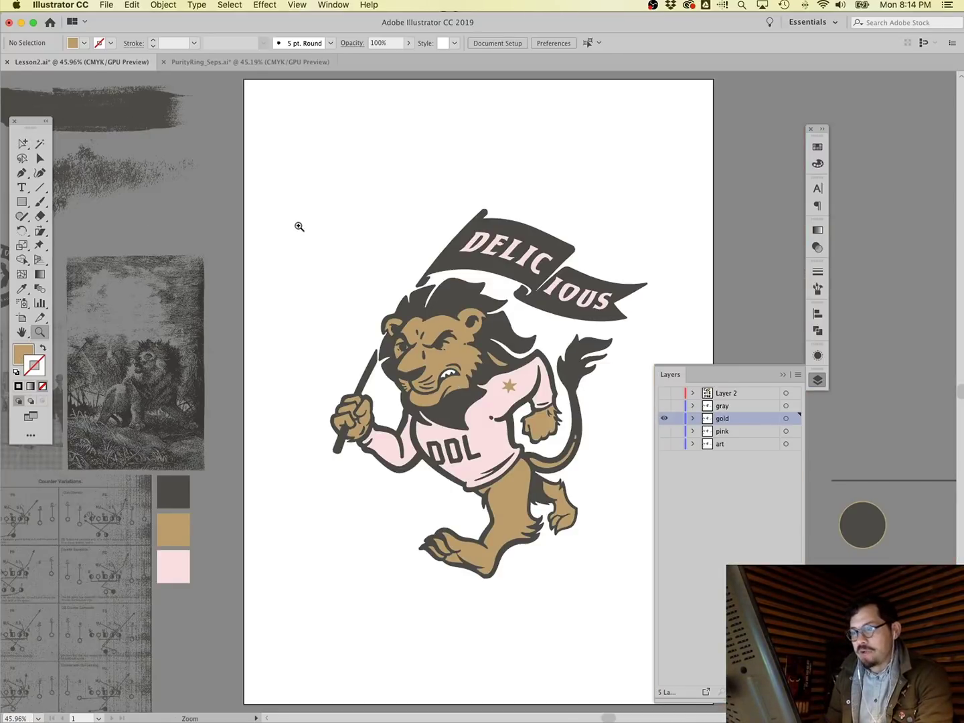
left_click(439, 292)
left_click(23, 145)
left_click(318, 387)
left_click(310, 379)
left_click(321, 390)
left_click_drag(322, 389, 181, 279)
left_click(229, 253)
left_click(173, 284)
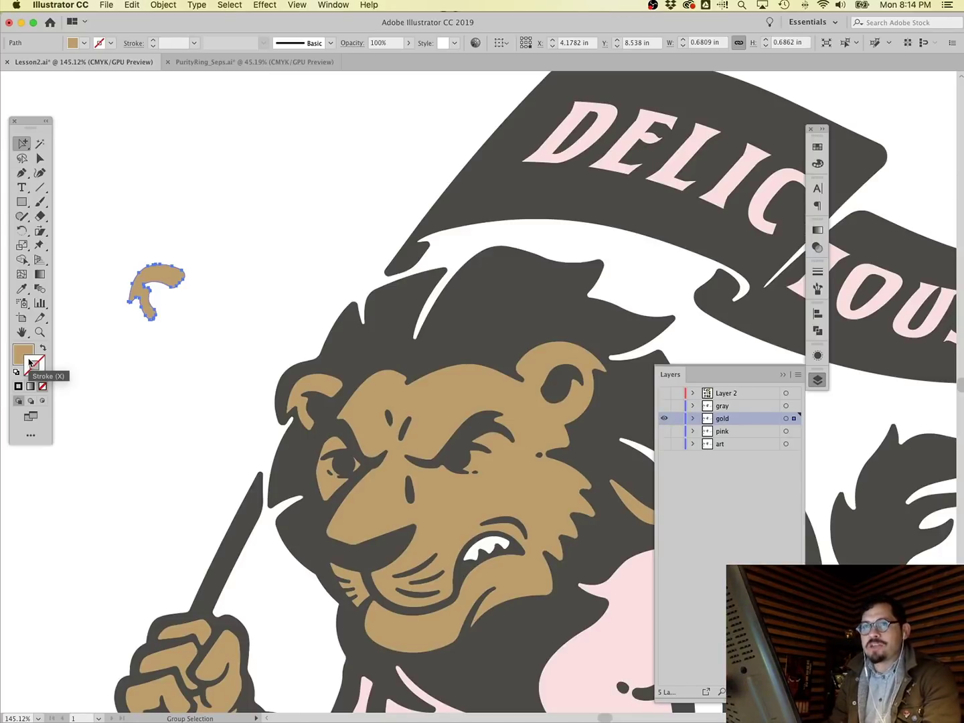
Give the copied ear shape a stroke in its own gold fill color and set the stroke weight to 6 pt.
left_click(28, 362)
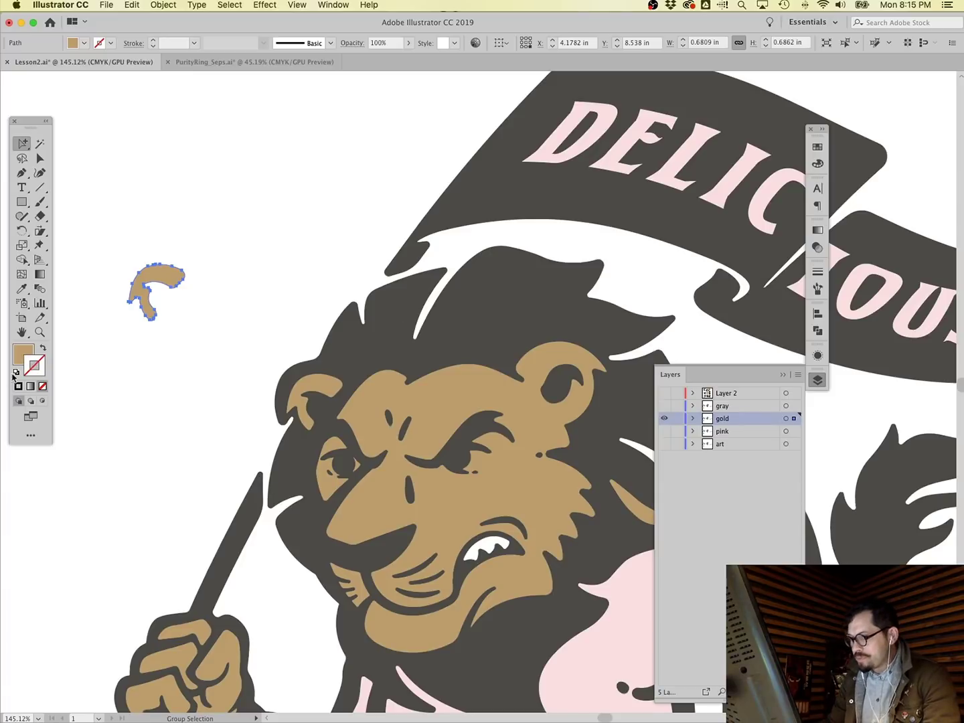
left_click_drag(28, 355, 44, 369)
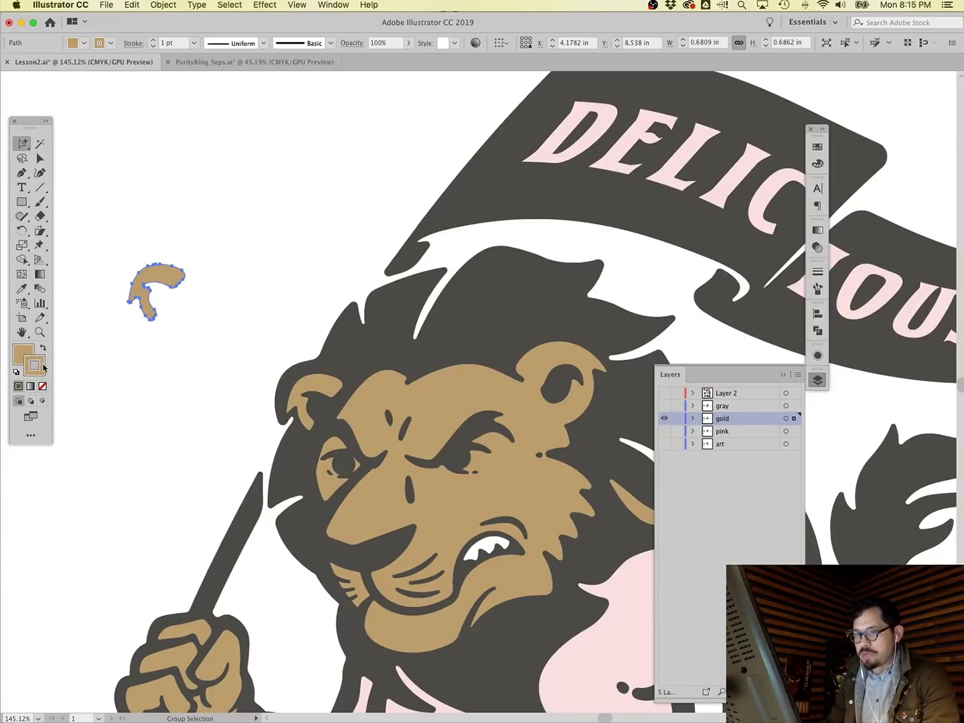
left_click(816, 271)
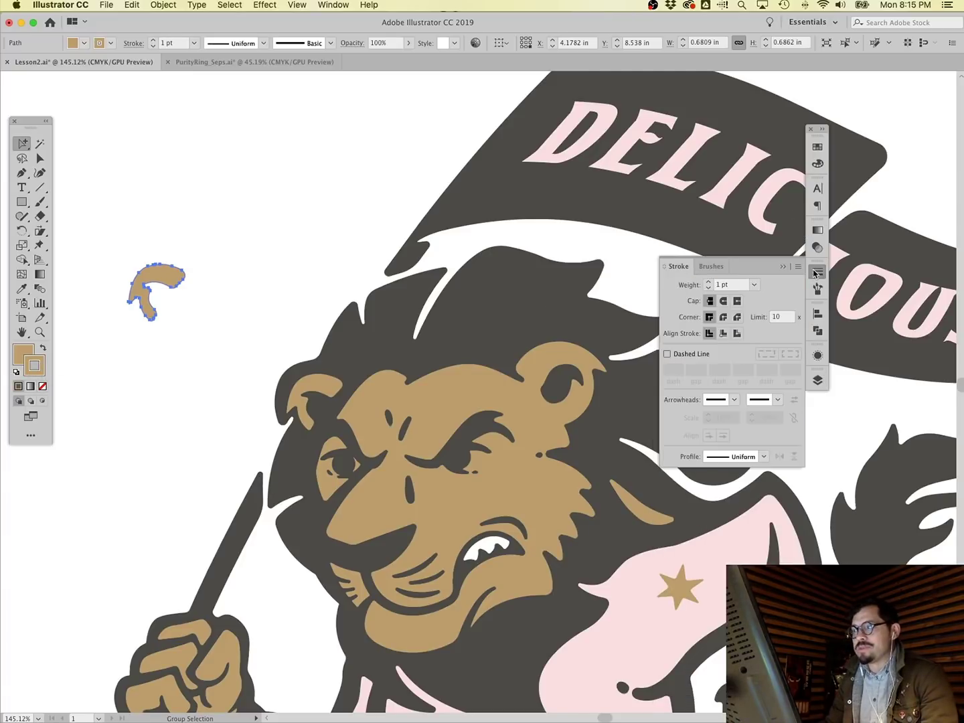
left_click_drag(741, 288, 665, 288)
type("6")
key("Tab")
left_click(196, 282)
left_click(170, 280)
left_click(182, 289)
left_click(172, 276)
left_click(178, 277, "shift")
left_click(180, 281)
left_click(223, 253)
Place a copy of the gray circle from the pasteboard onto the blank artboard area below the lion.
key("super+0")
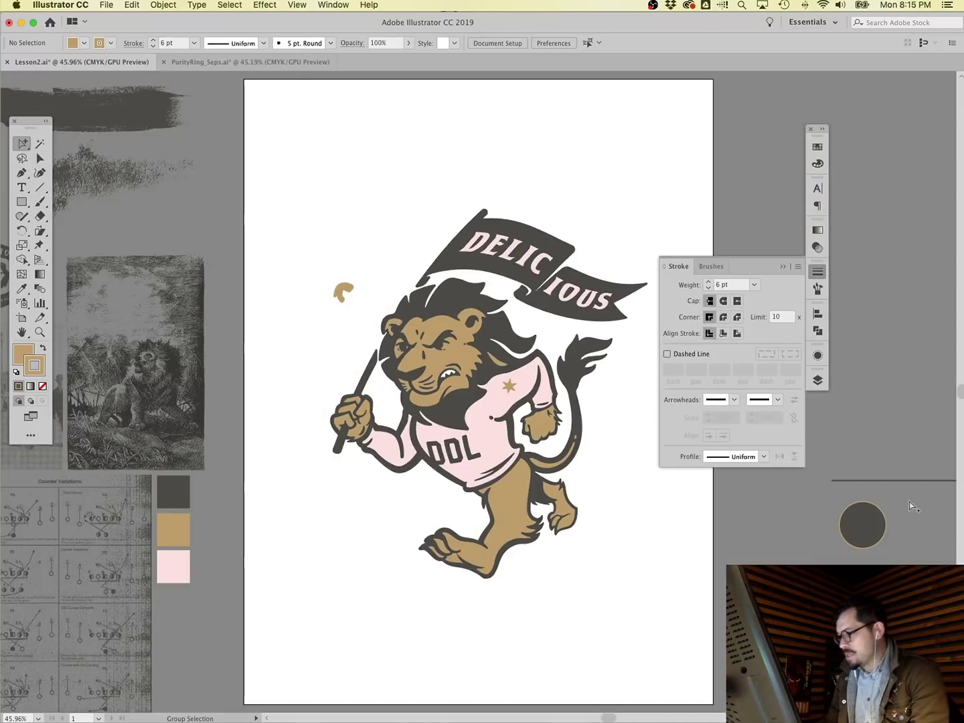
left_click(862, 522)
left_click_drag(862, 521, 342, 591)
left_click(282, 512)
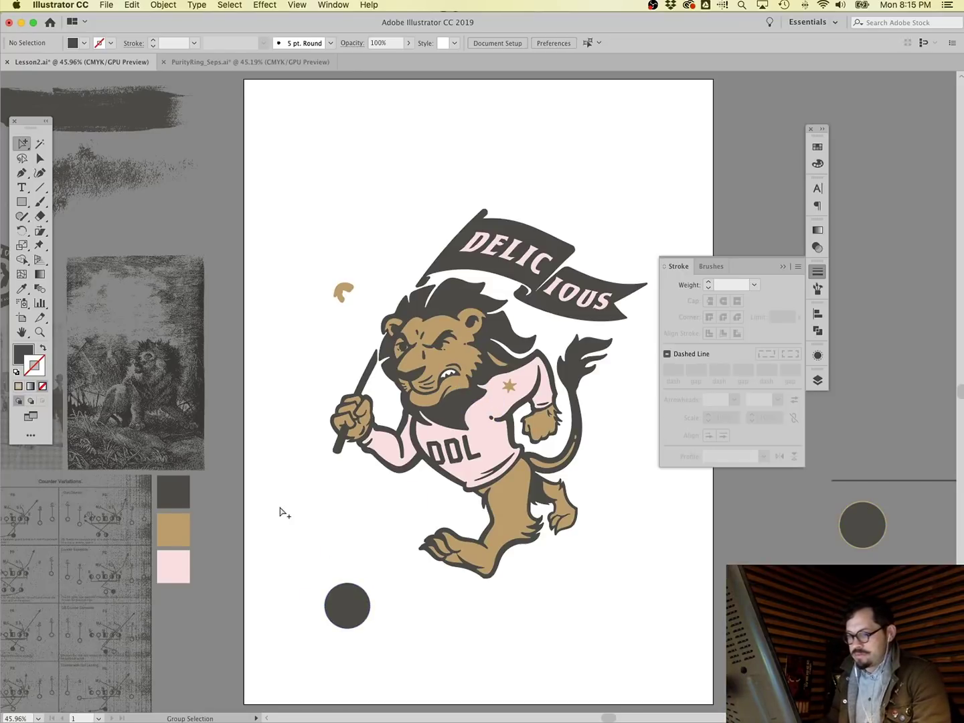
Recolor the copied circle below the lion with the gold sampled from the lion's leg.
left_click(22, 288)
left_click(516, 510)
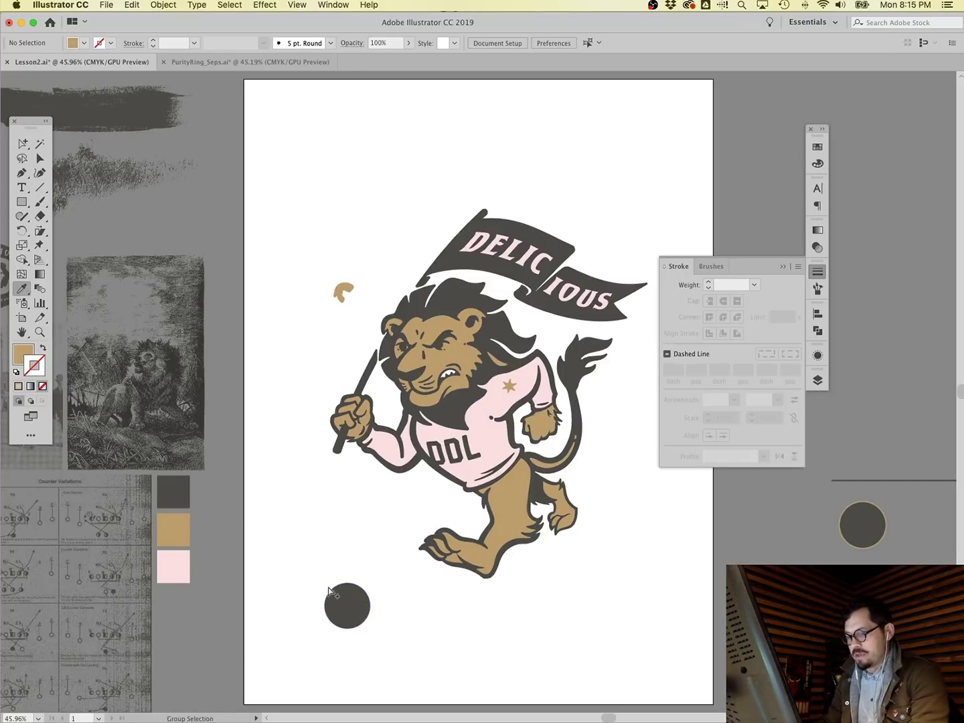
left_click(334, 593, "super")
left_click(507, 498)
left_click(299, 477, "super")
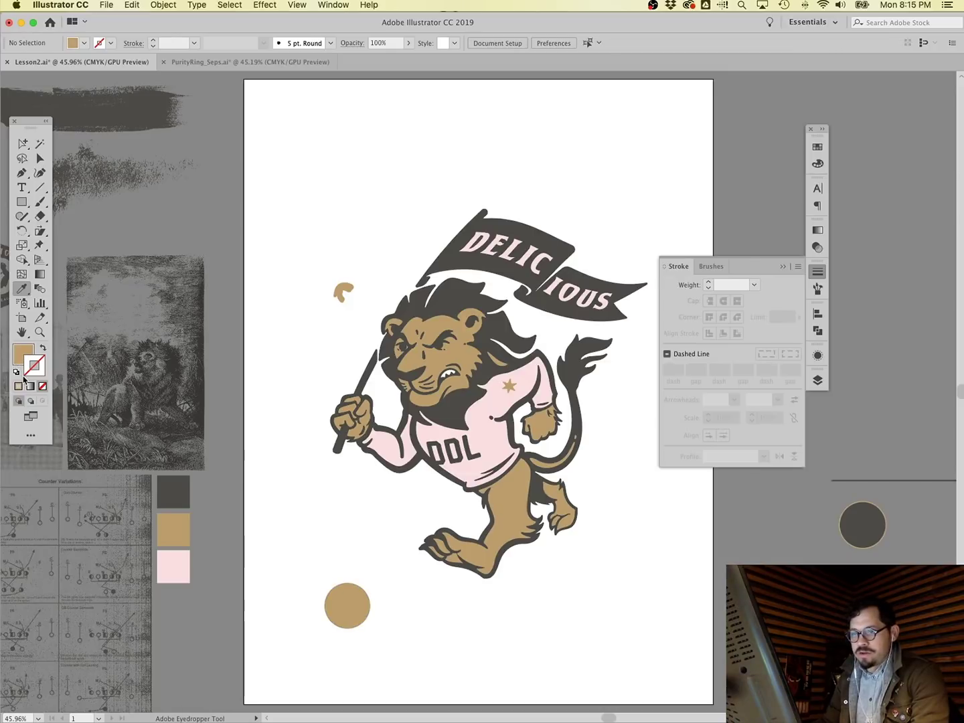
Make a concentric copy of the gold circle scaled up to about 2.6 in wide.
left_click(17, 373)
left_click(40, 332)
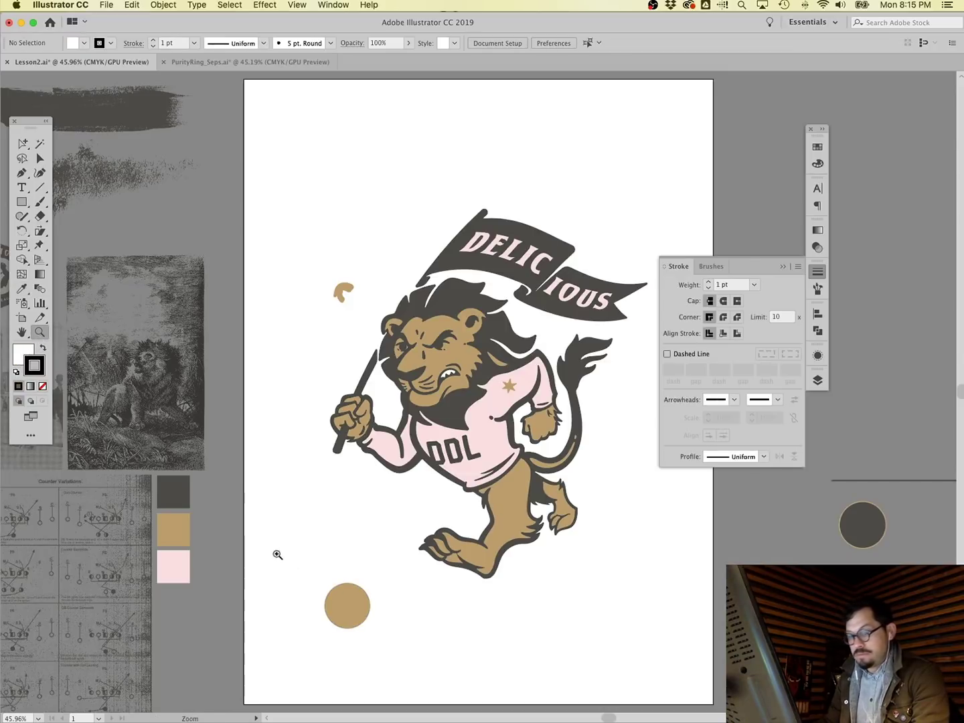
left_click_drag(297, 562, 450, 685)
left_click(319, 304, "super")
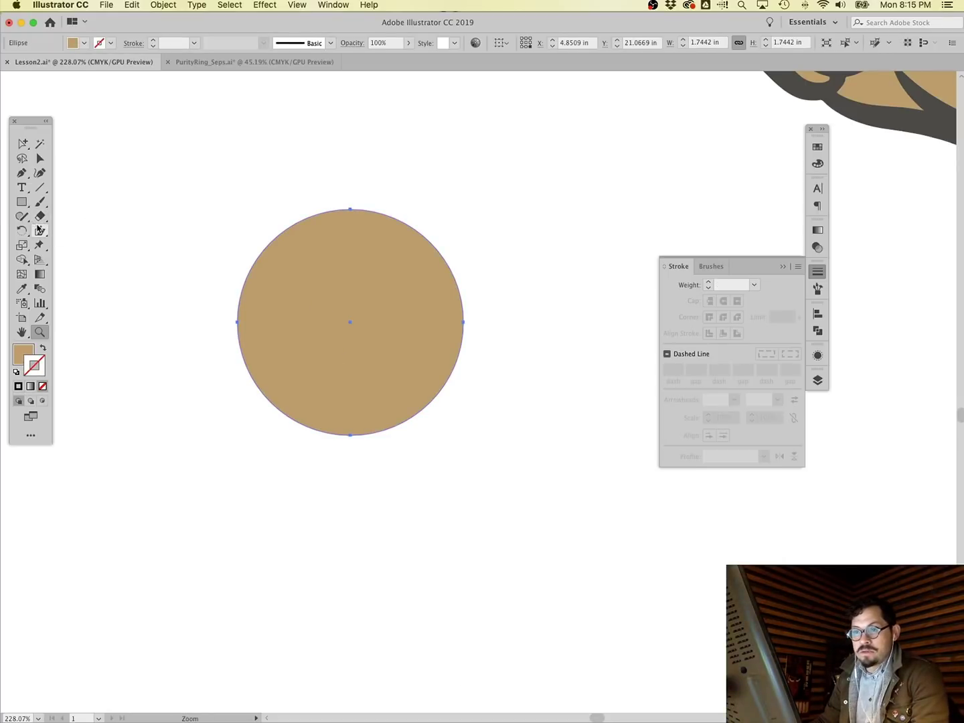
mouse_move(22, 230)
left_mouse_down()
mouse_move(61, 246)
mouse_move(22, 235)
left_mouse_up()
left_click(22, 245)
left_click_drag(229, 218, 163, 177)
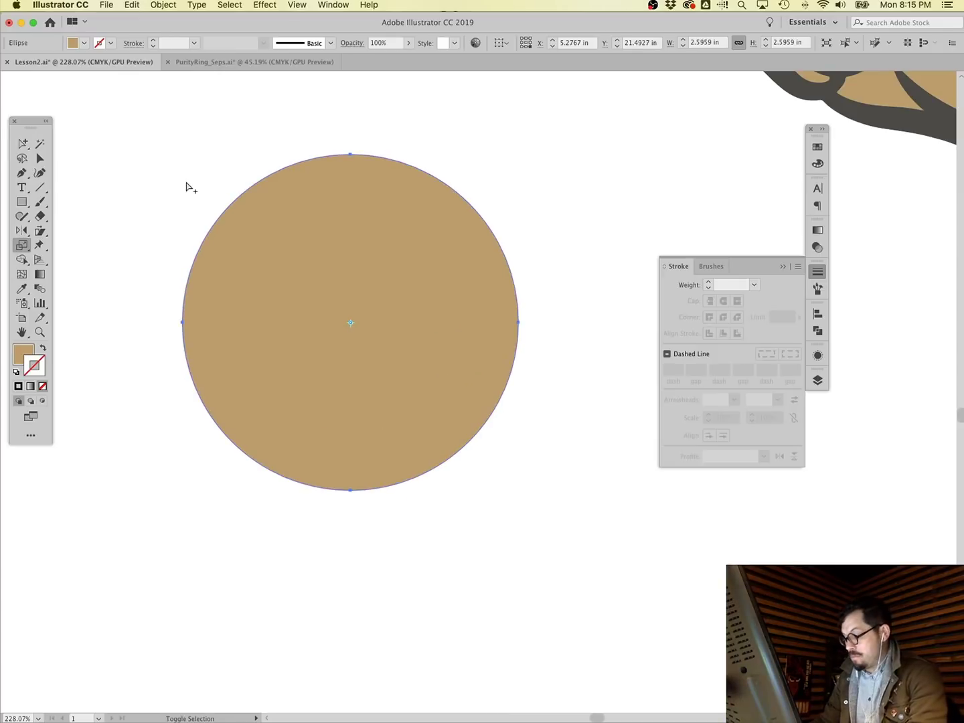
Give the larger circle a black fill with no stroke and place it behind the smaller gold circle.
left_click(816, 147)
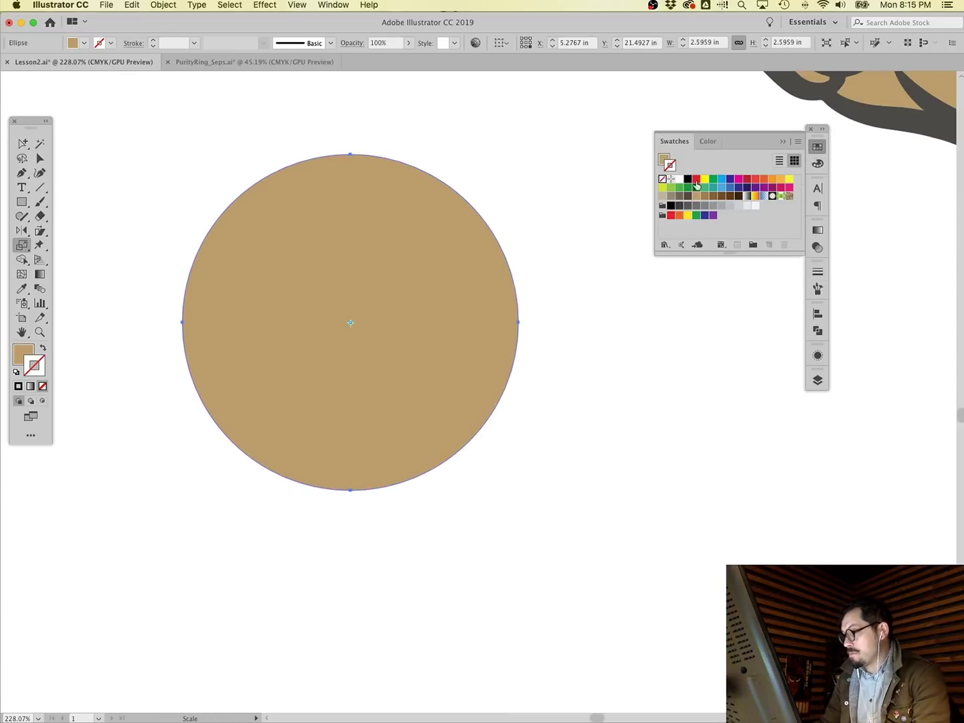
left_click(687, 179)
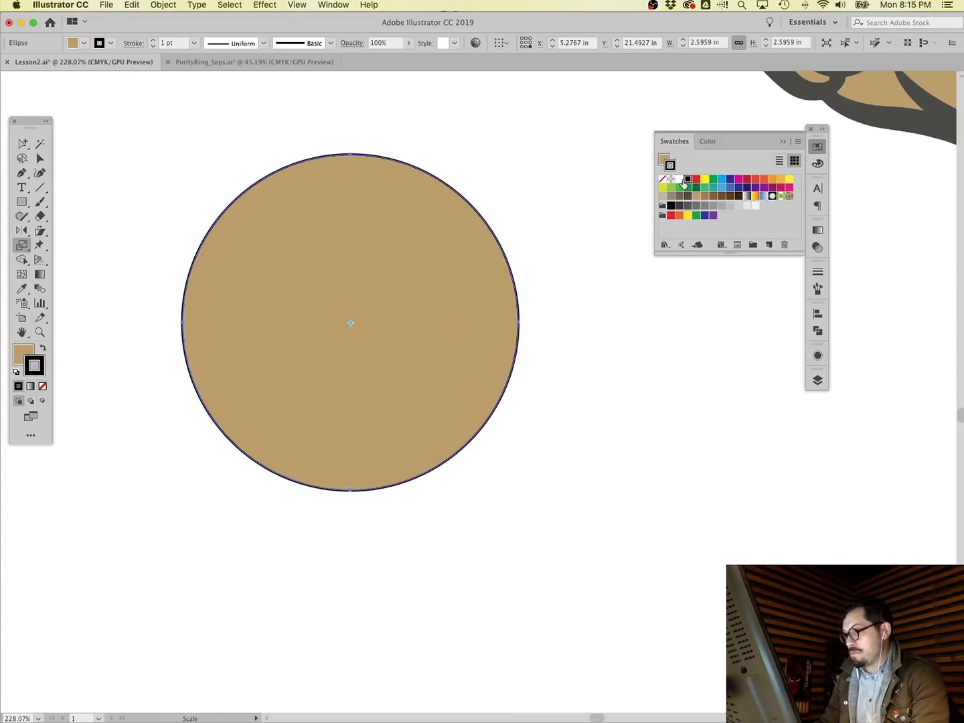
left_click(42, 350)
left_click(42, 386)
key("super+shift+a")
Split the two overlapping circles with Pathfinder Divide into a separate gold disc and black ring.
key("a")
left_click(349, 225)
left_click(348, 226, "alt")
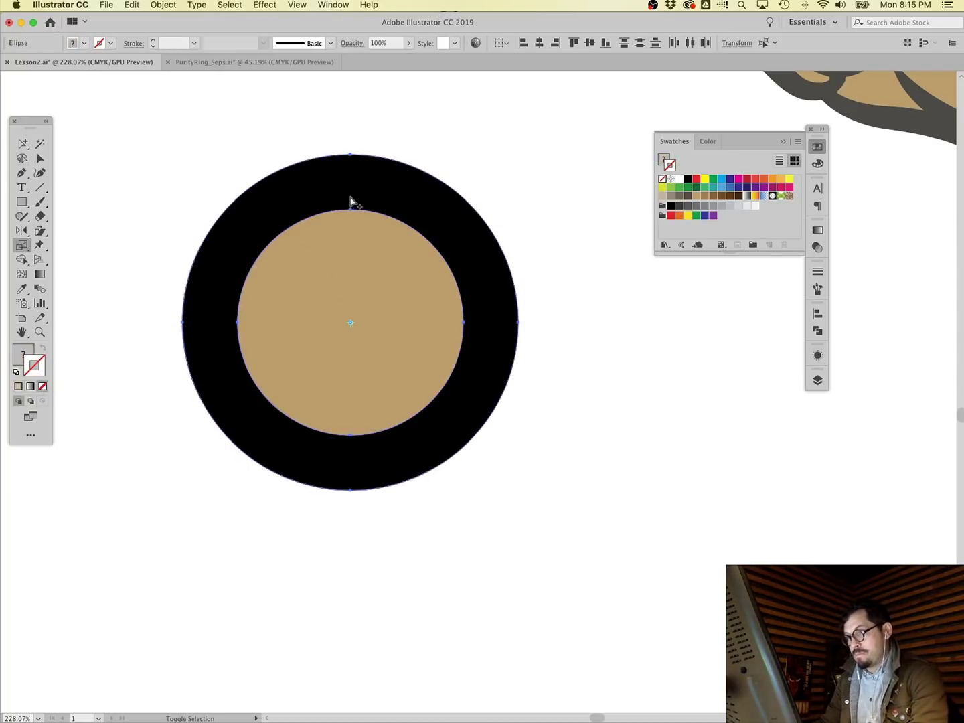
left_click(816, 330)
left_click(672, 371)
key("super+shift+a")
left_click(22, 143)
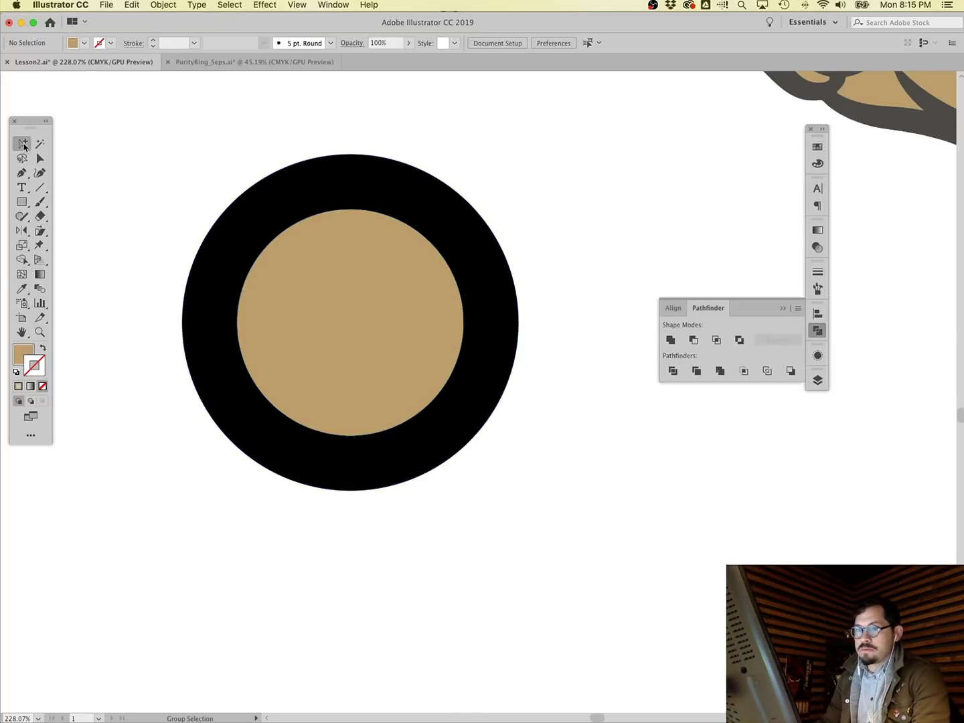
Move the gold disc and the black ring apart in turn and undo each move.
left_click_drag(349, 275, 452, 281)
key("super+z")
key("super+shift+a")
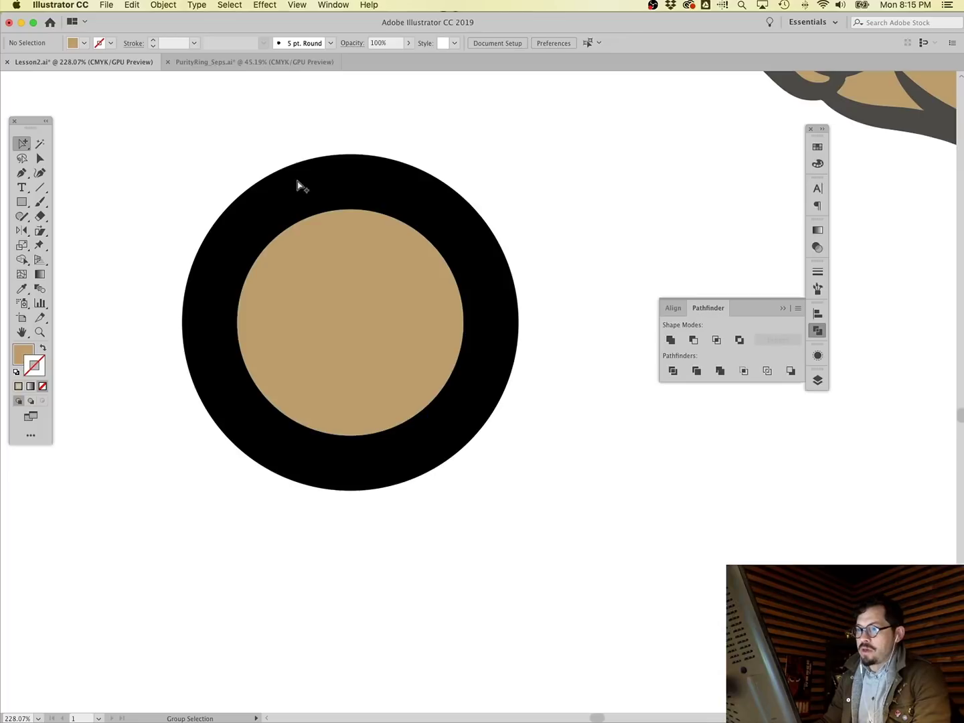
left_click_drag(299, 185, 316, 141)
key("super+z")
left_click_drag(330, 185, 348, 154)
key("super+z")
left_click_drag(333, 263, 411, 257)
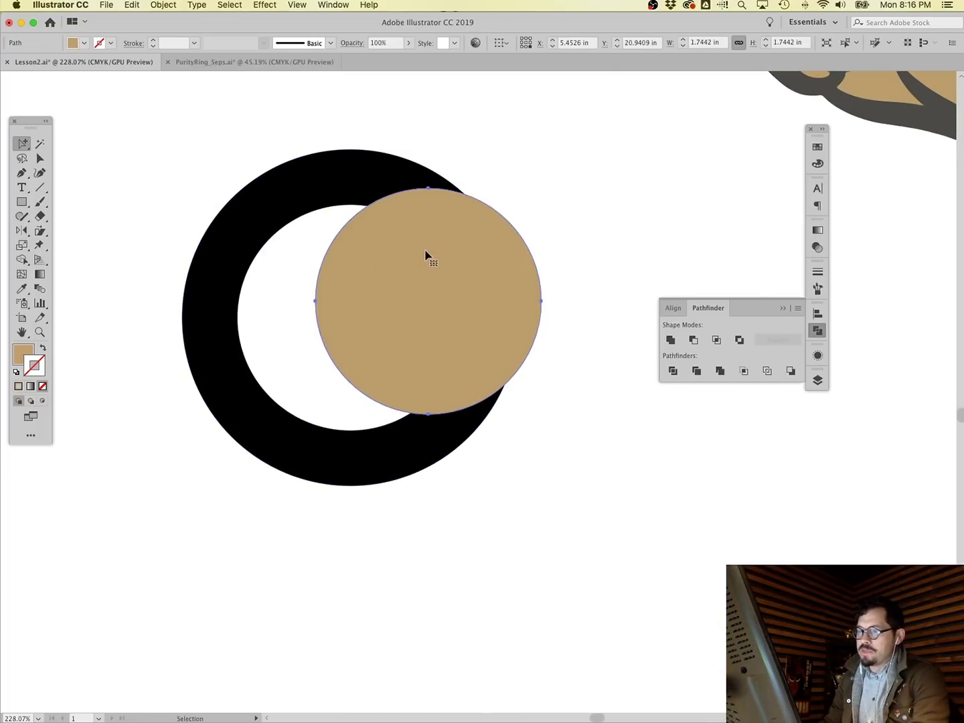
key("super+z")
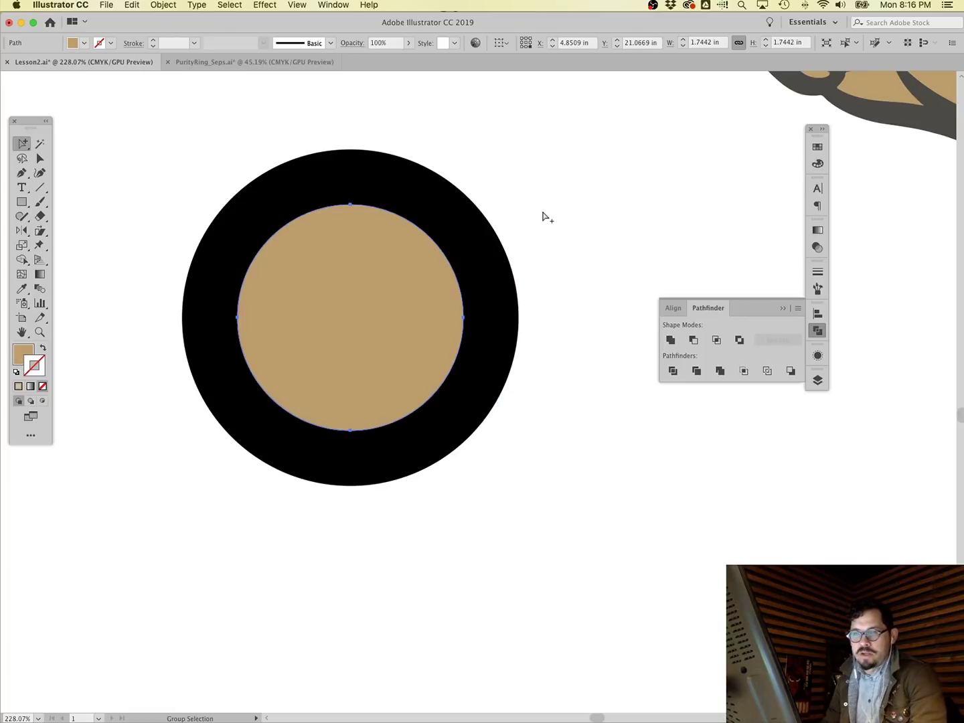
Shift the gold disc slightly out of register inside the black ring, examine the edge up close, and return the disc to its place.
left_click(579, 221)
left_click(391, 252)
left_click(133, 196)
left_click_drag(329, 297, 347, 297)
left_click(39, 332)
left_click_drag(216, 214, 355, 318)
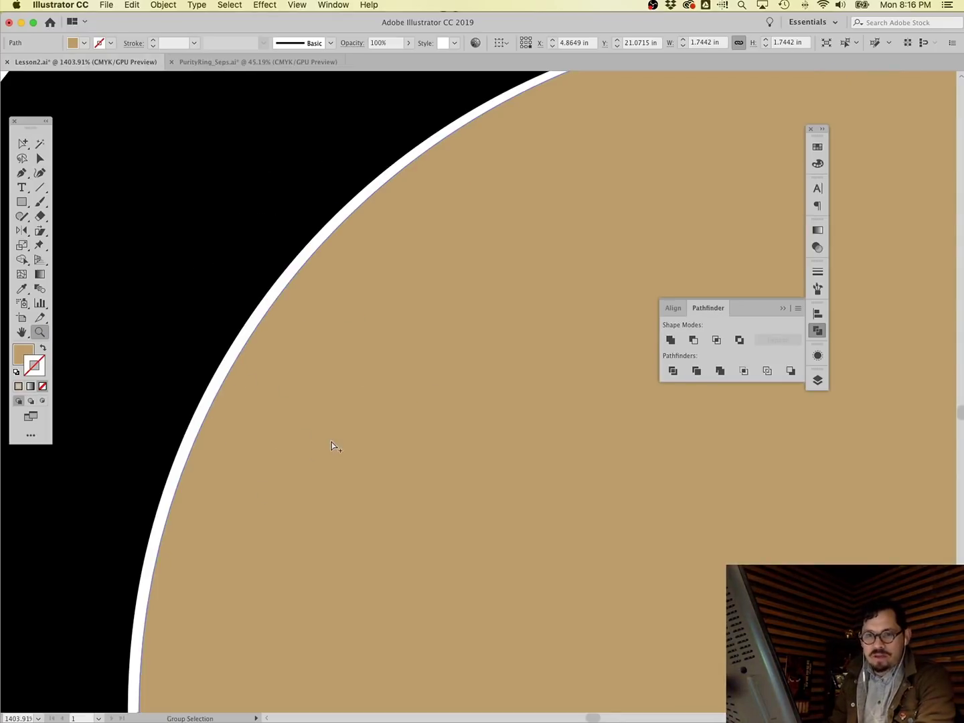
key("Left")
key("Left")
key("Left")
key("Up")
key("super+0")
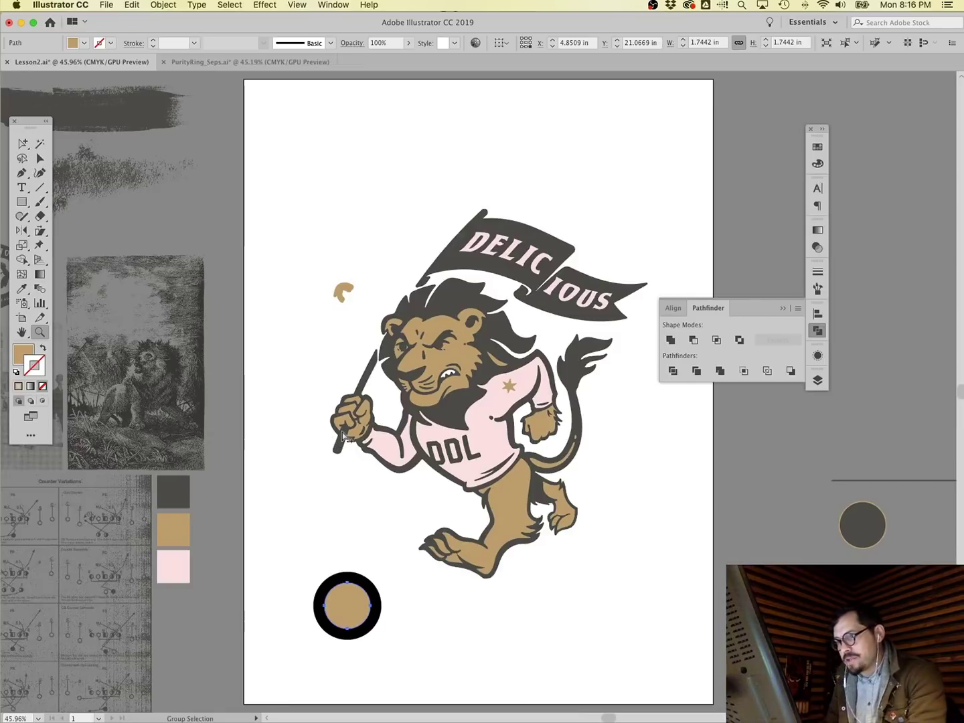
Offset the gold disc's path by 0.04 in with miter joins and send the offset shape behind the black ring.
key("super+shift+a")
left_click_drag(306, 573, 406, 662)
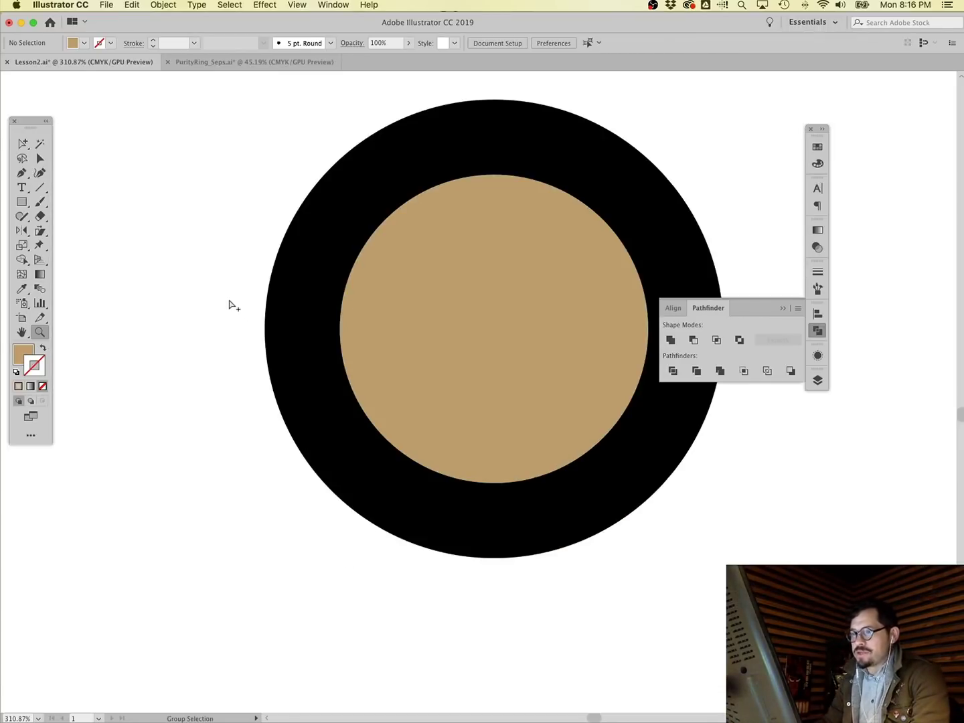
left_click(21, 144)
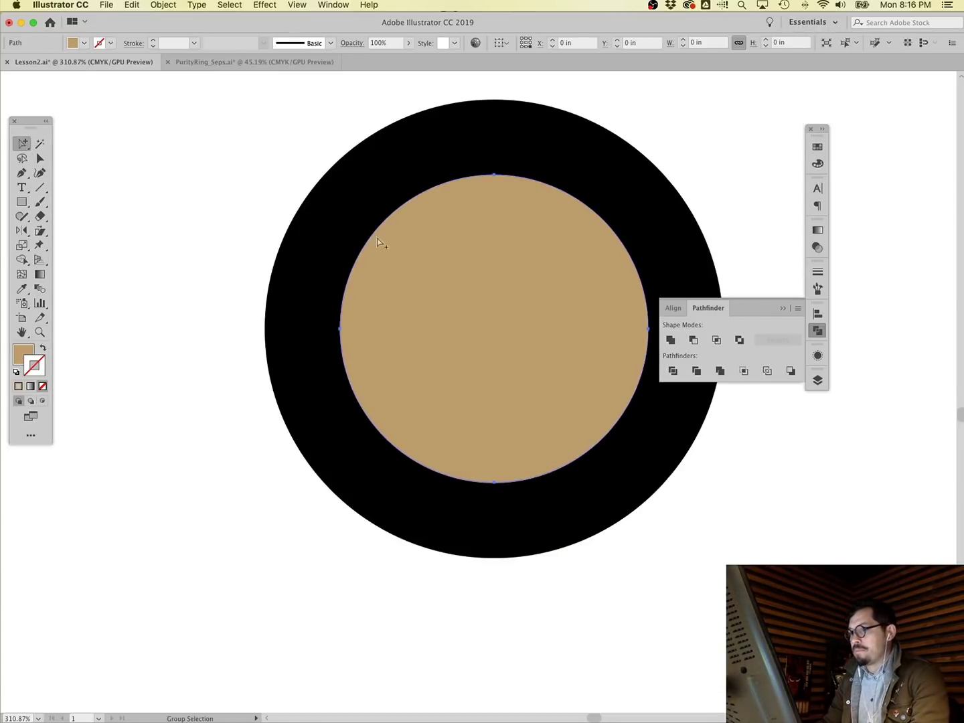
left_click(462, 272)
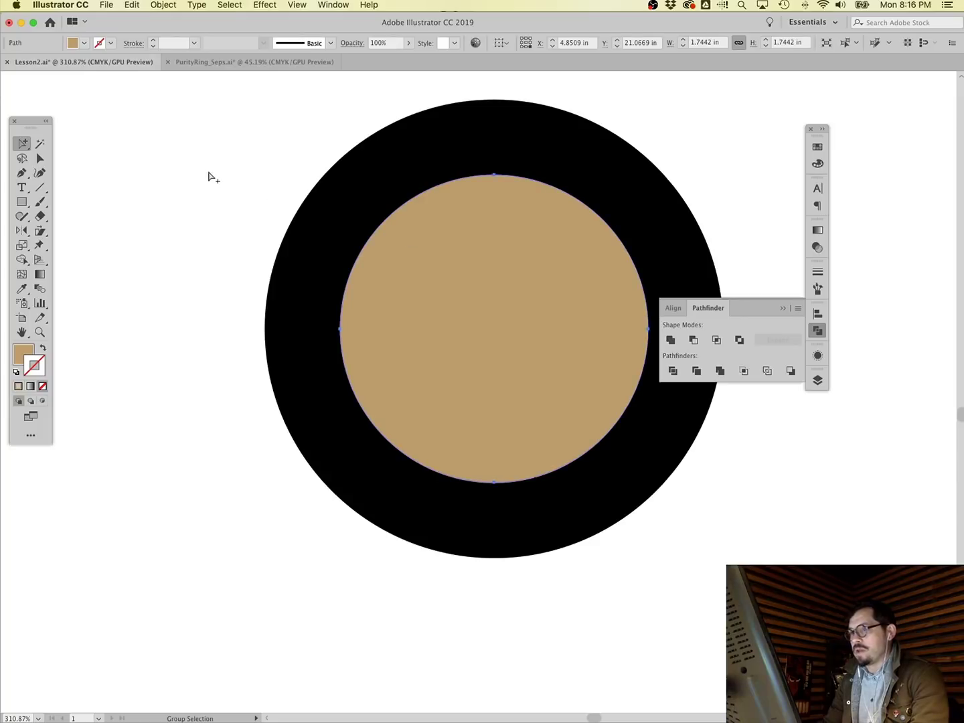
left_click(163, 5)
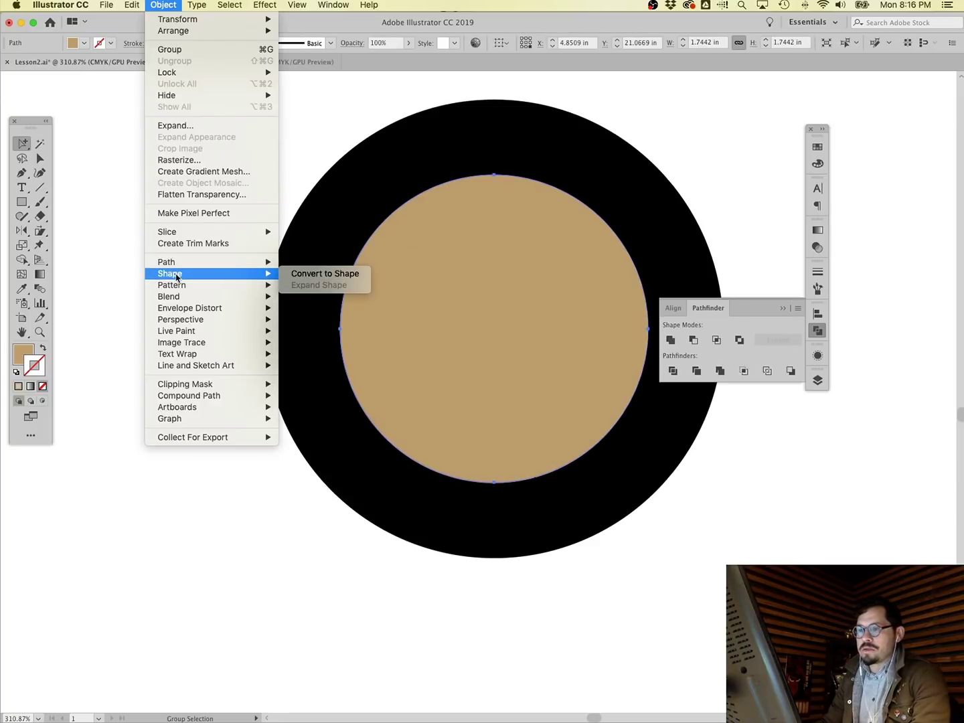
mouse_move(177, 285)
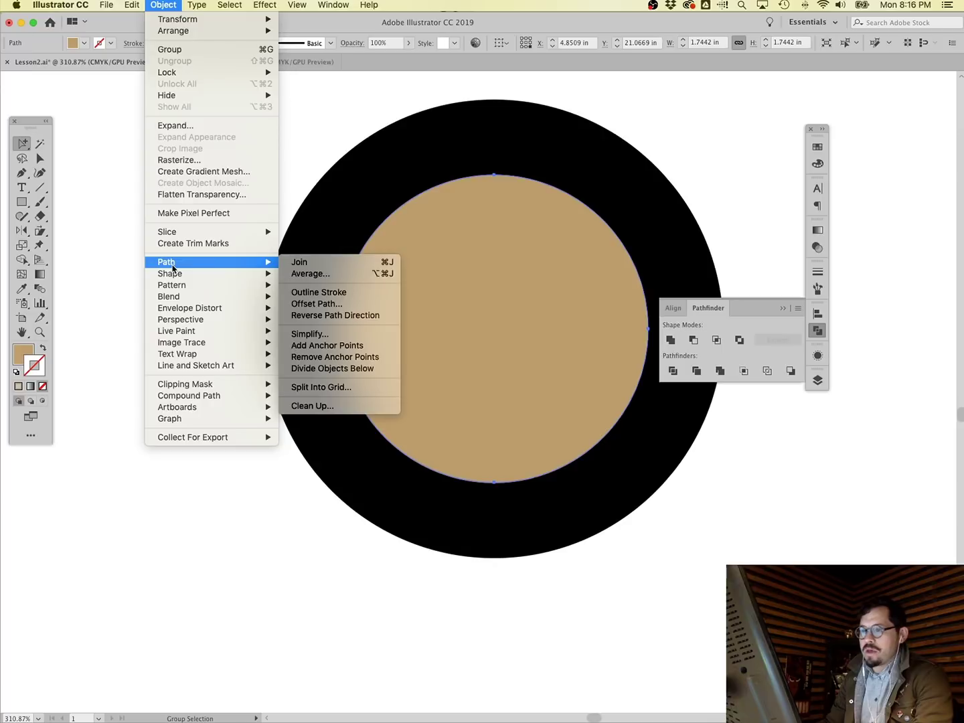
left_click(317, 303)
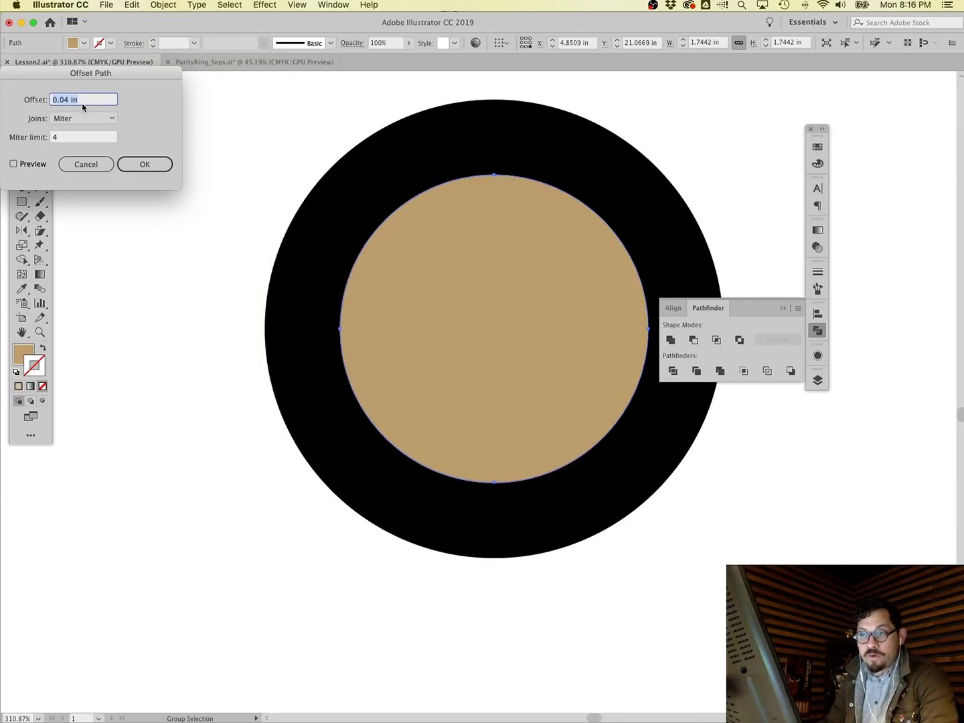
left_click(144, 165)
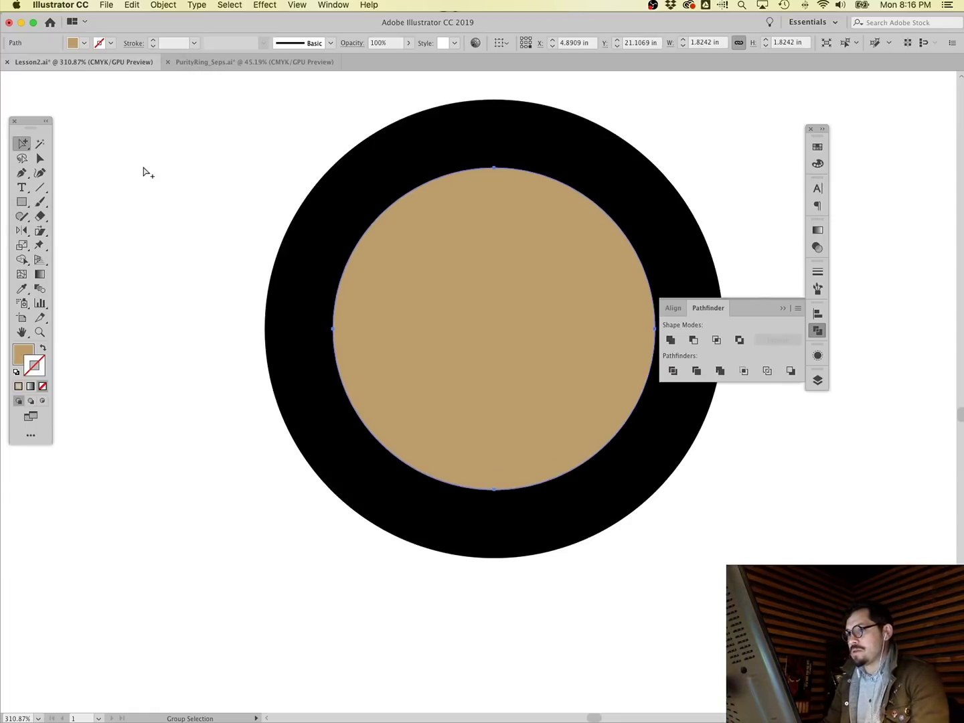
key("super+shift+bracketleft")
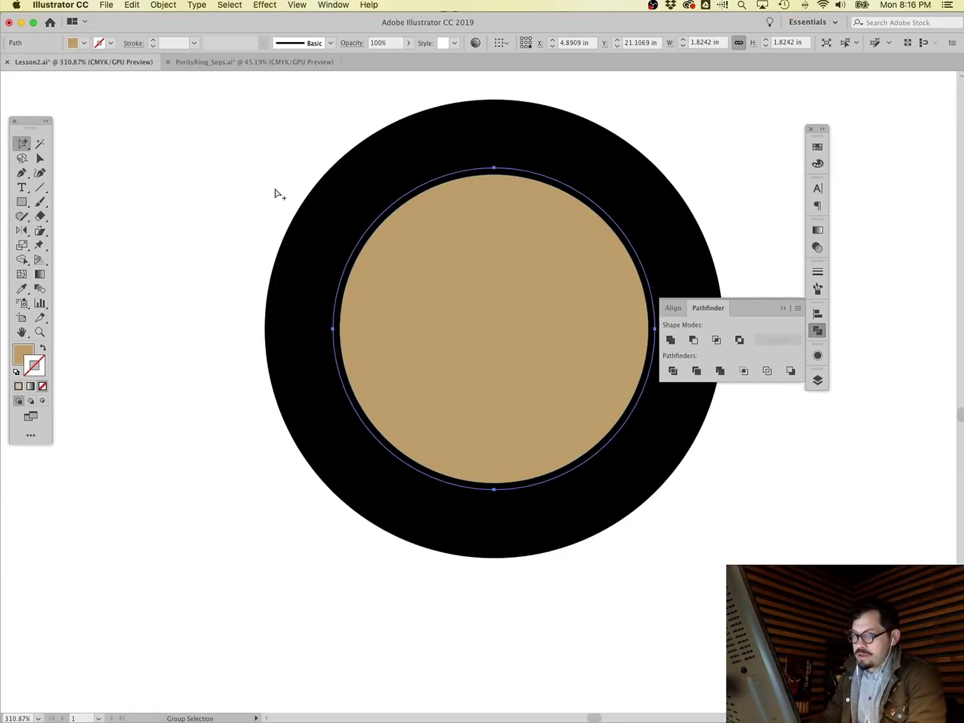
Set the black ring's opacity to 51% and examine up close how the gold offset shape overlaps beneath it.
left_click(39, 331)
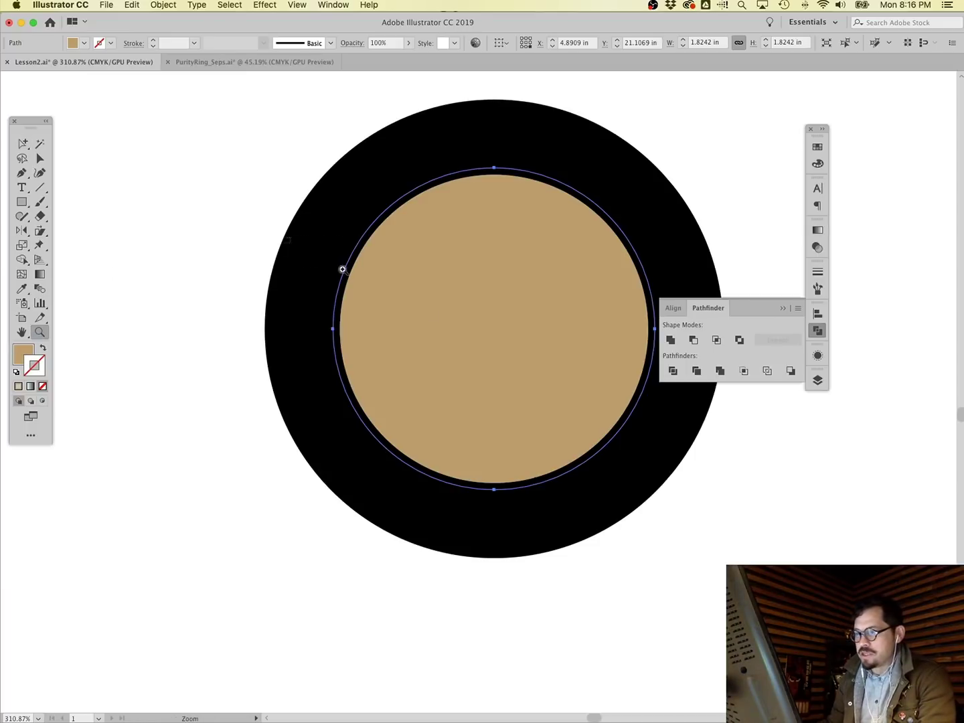
left_click_drag(291, 243, 496, 355)
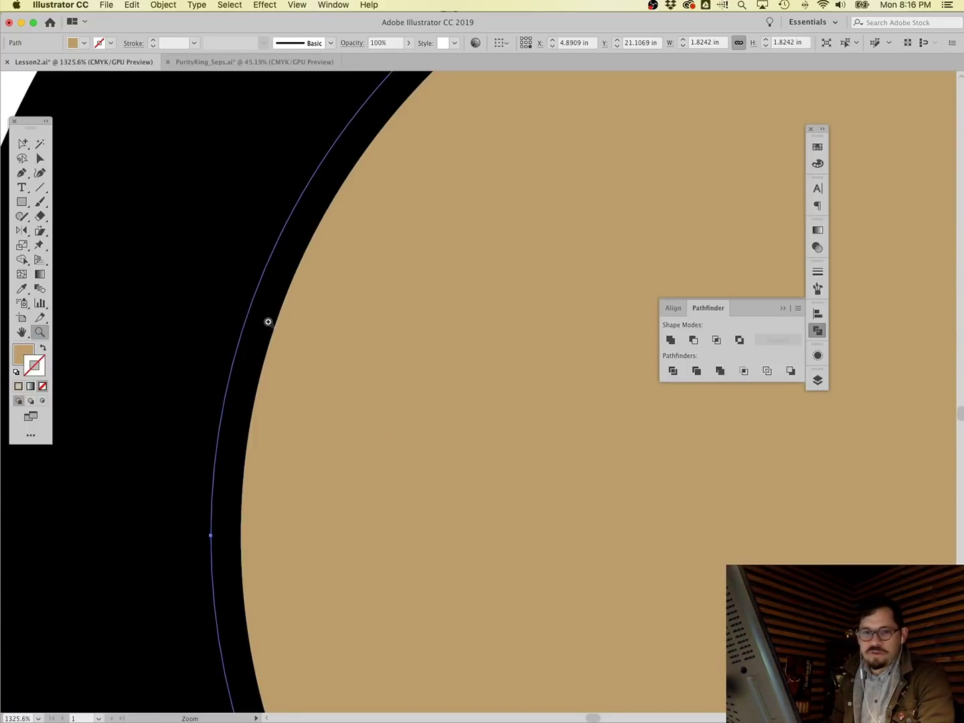
key("super+0")
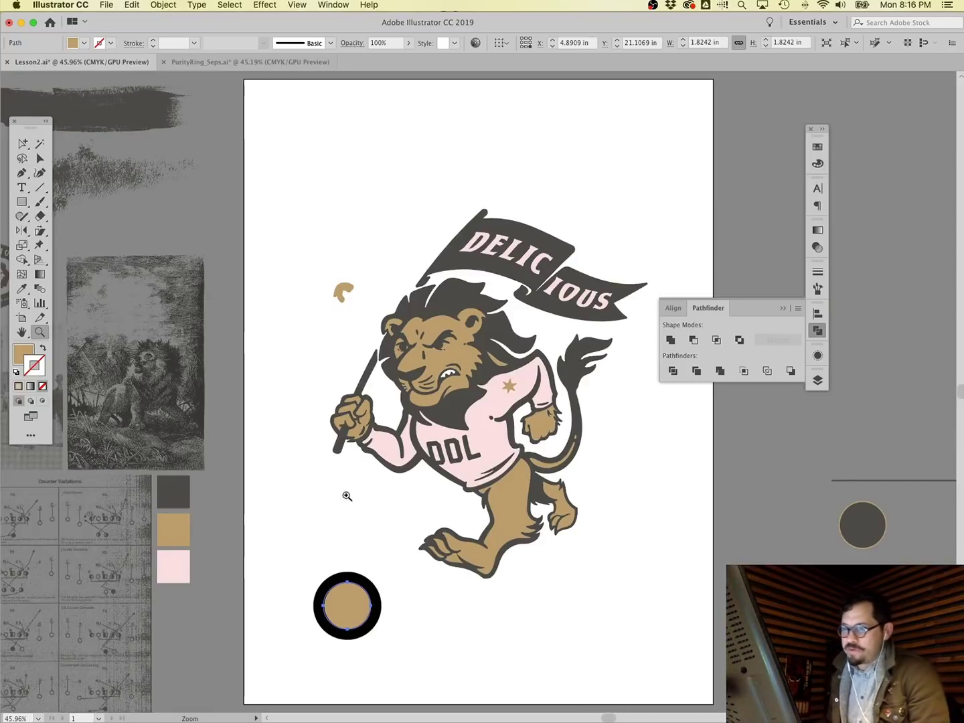
left_click_drag(261, 549, 436, 643)
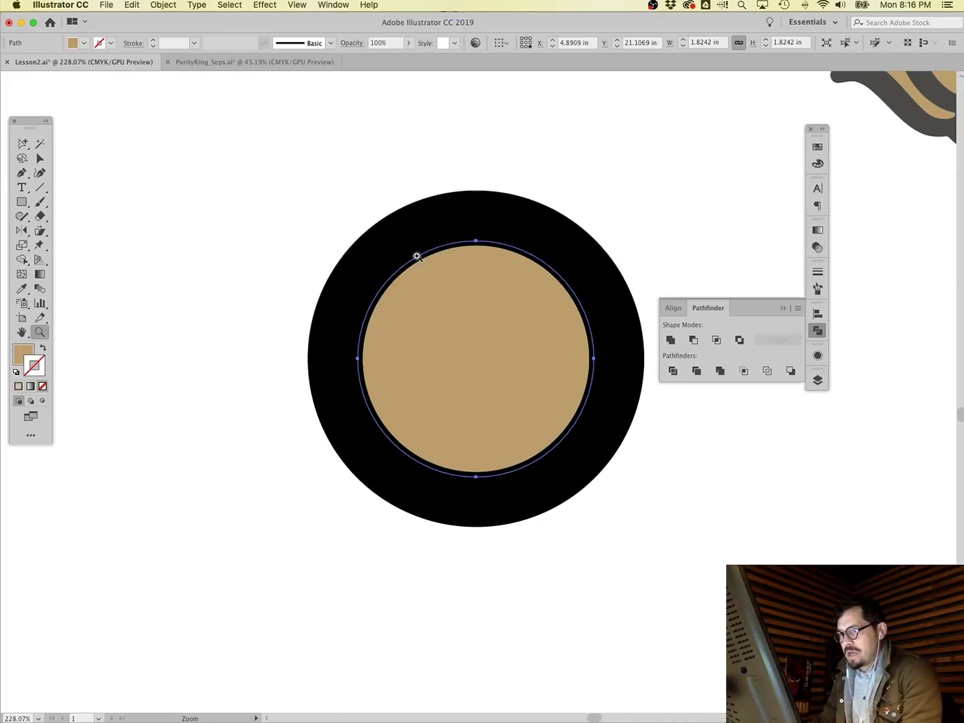
left_click(404, 237, "super")
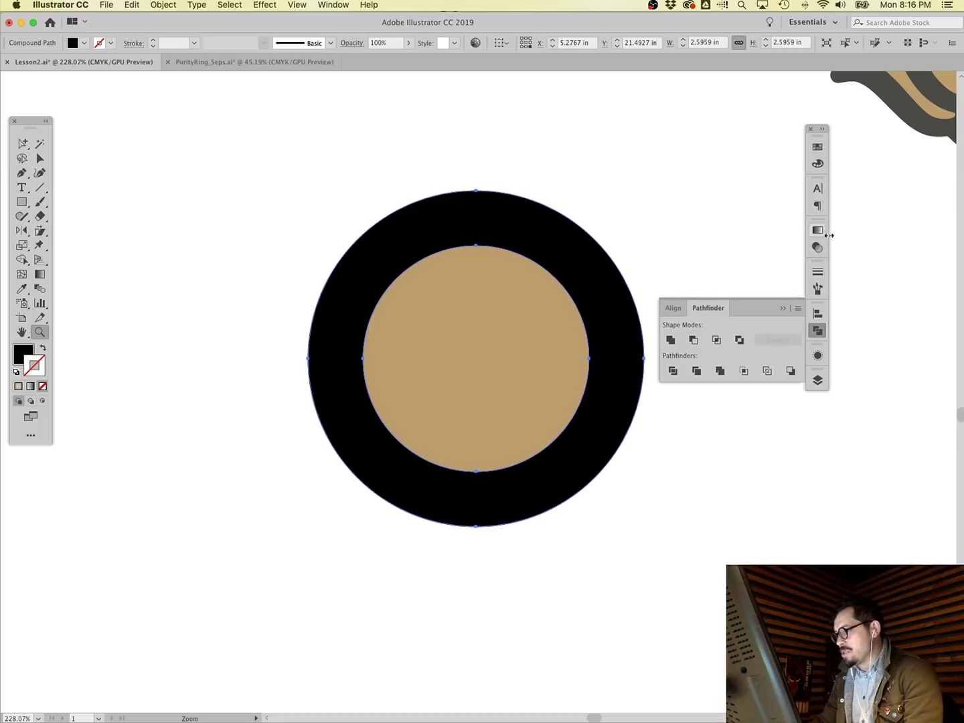
left_click(817, 247)
left_click(792, 244)
left_click_drag(790, 258, 769, 258)
left_click(632, 174, "super")
left_click_drag(268, 223, 483, 360)
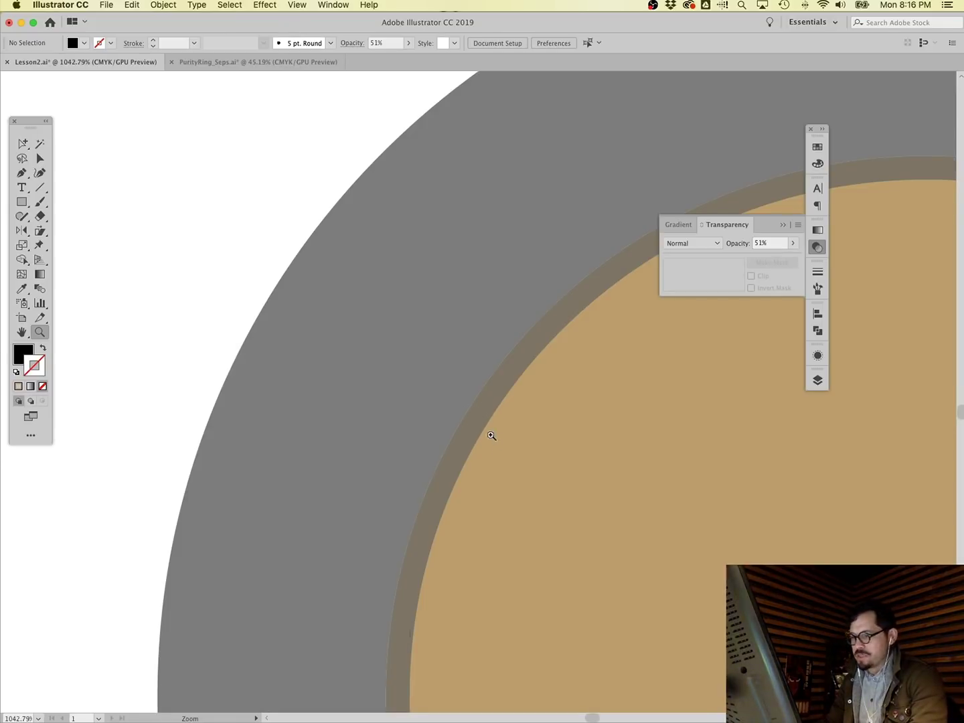
key("super+0")
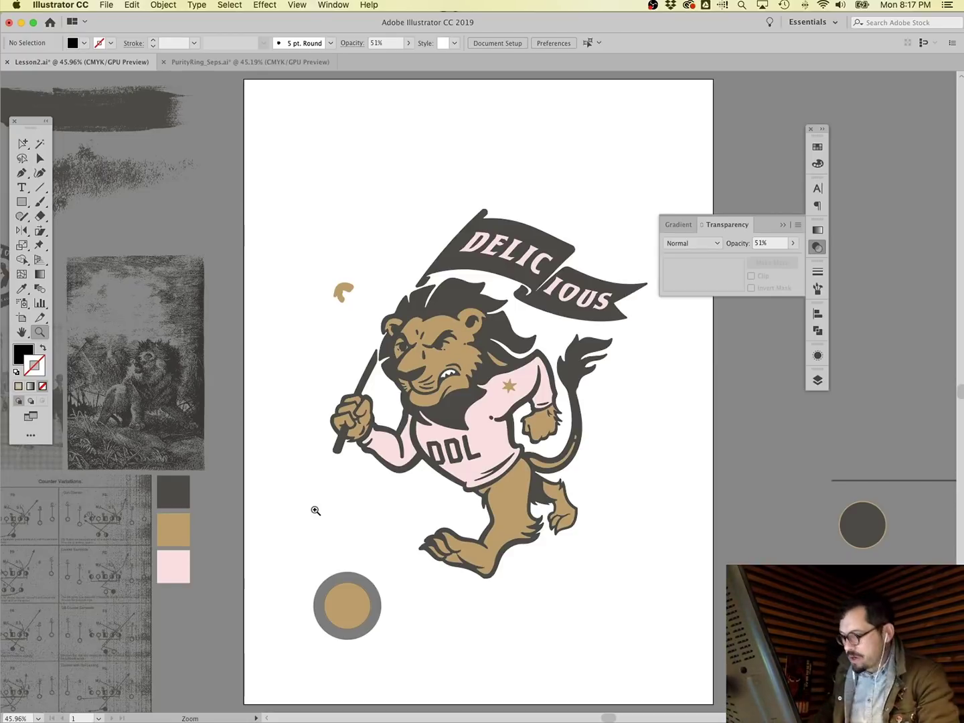
Delete the copied gold ear shape beside the head and the demonstration circles below the lion.
left_click(39, 158)
left_click(345, 292)
key("Delete")
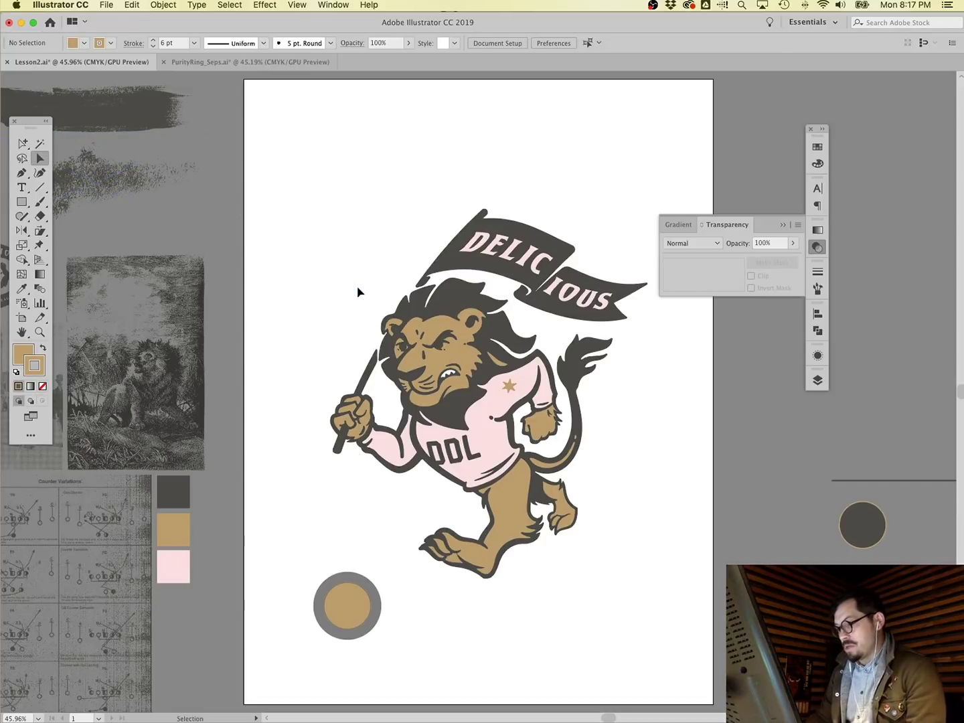
left_click_drag(375, 619, 294, 547)
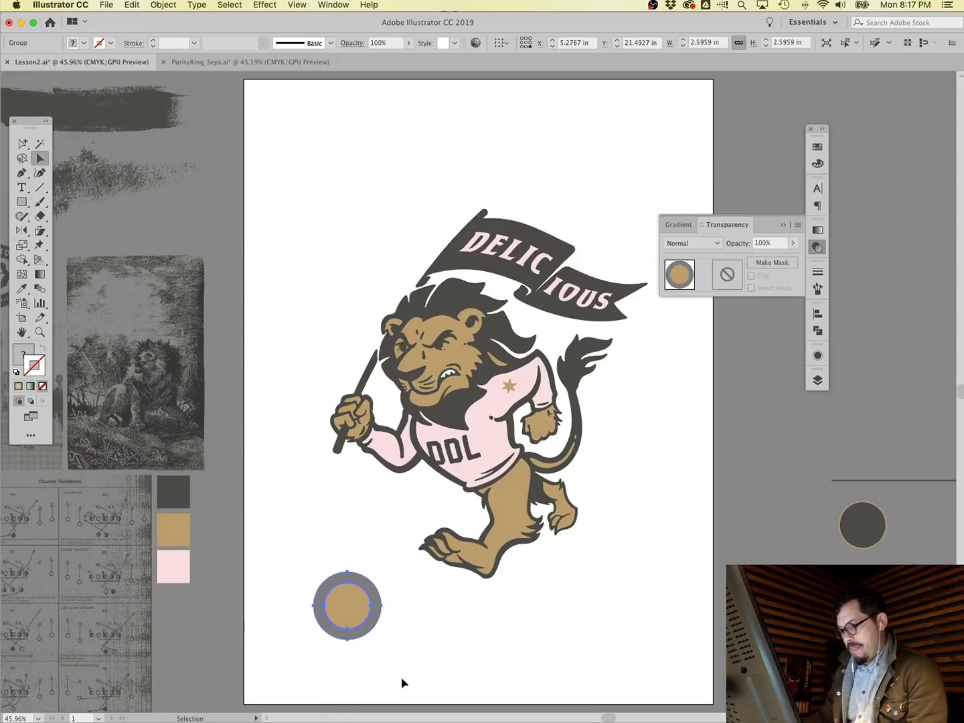
key("Delete")
Select the gray flag and all other artwork with the same fill color.
left_click(23, 143)
left_click(475, 274)
left_click(229, 4)
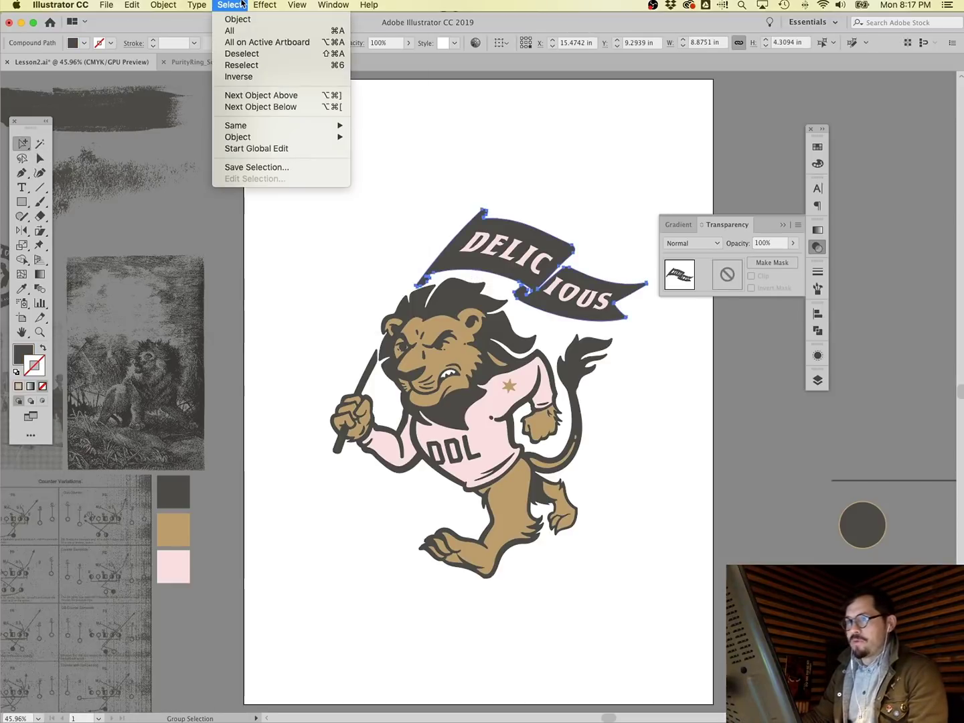
mouse_move(249, 129)
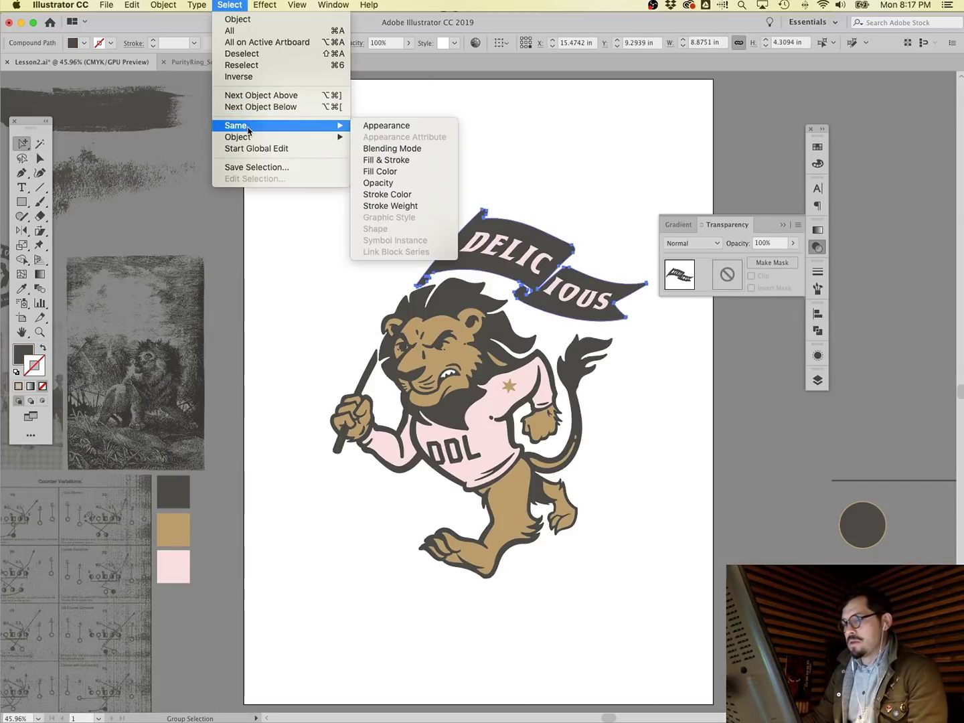
left_click(389, 176)
Hide and show the selected gray artwork repeatedly to examine the gold and pink shapes beneath it.
key("super+3")
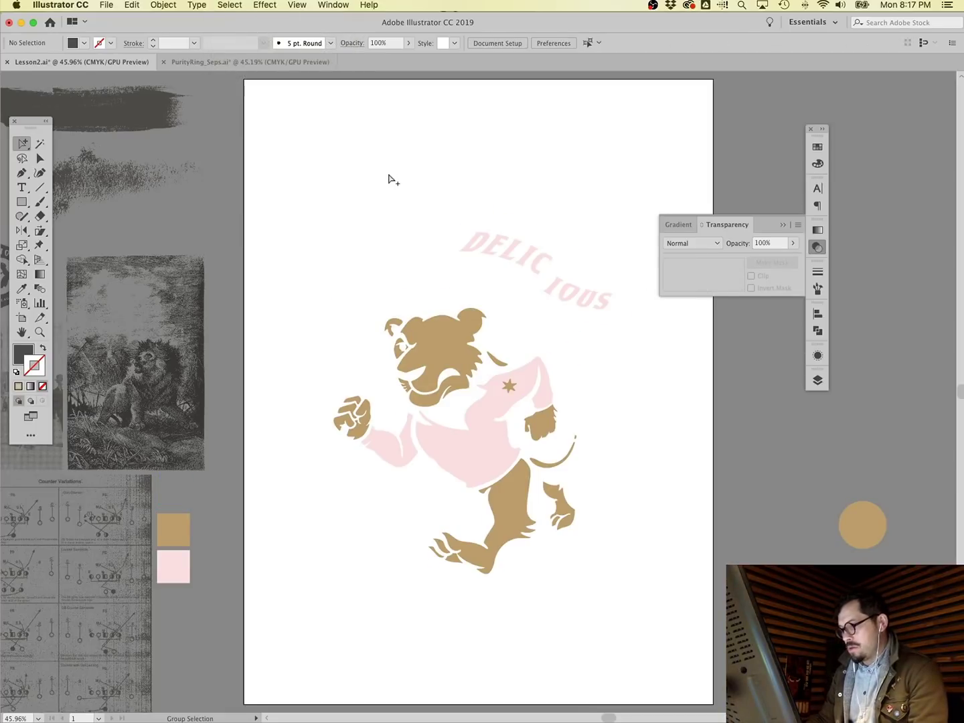
key("super+alt+3")
key("super+3")
key("super+alt+3")
key("super+3")
key("super+alt+3")
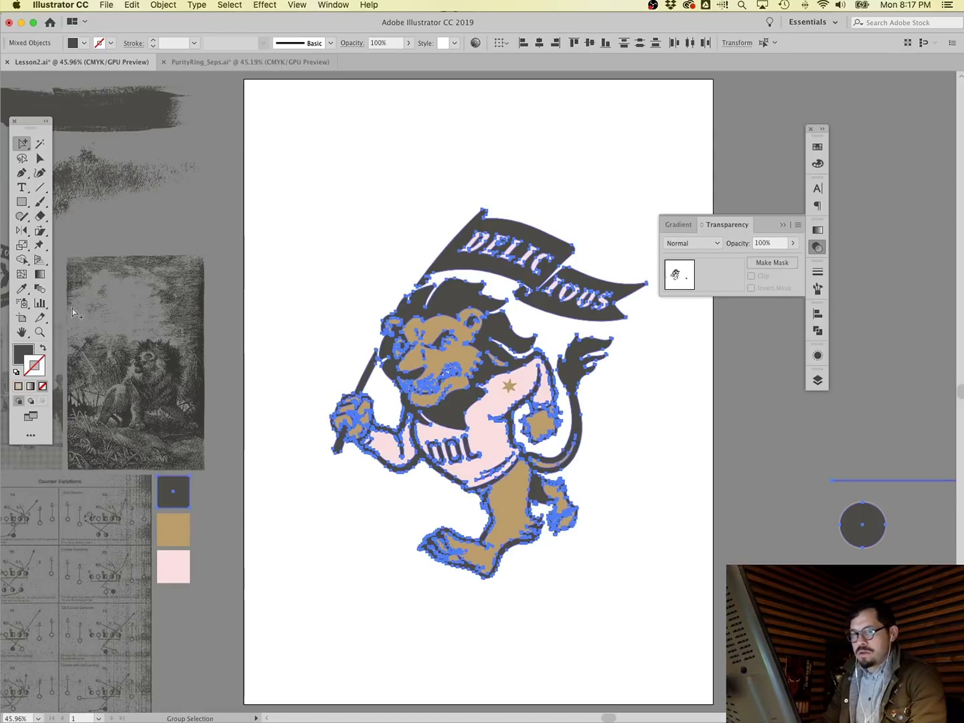
Toggle the gray artwork's visibility and zoom in on the lion's head to examine the solid gold face beneath it.
key("super+3")
key("super+alt+3")
key("super+3")
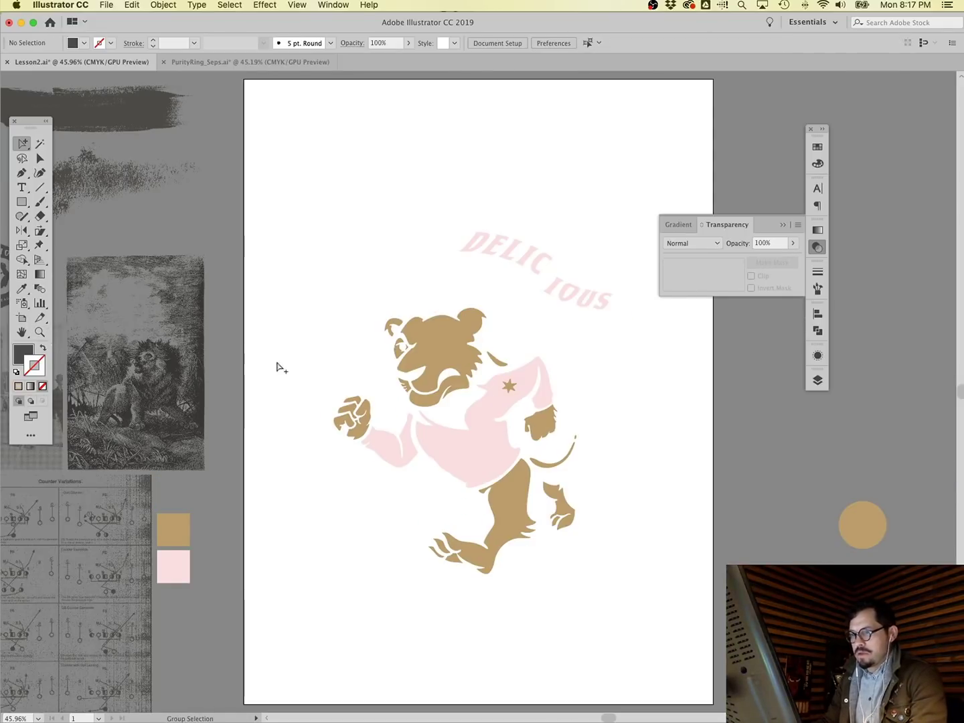
left_click(39, 332)
left_click_drag(409, 294, 609, 401)
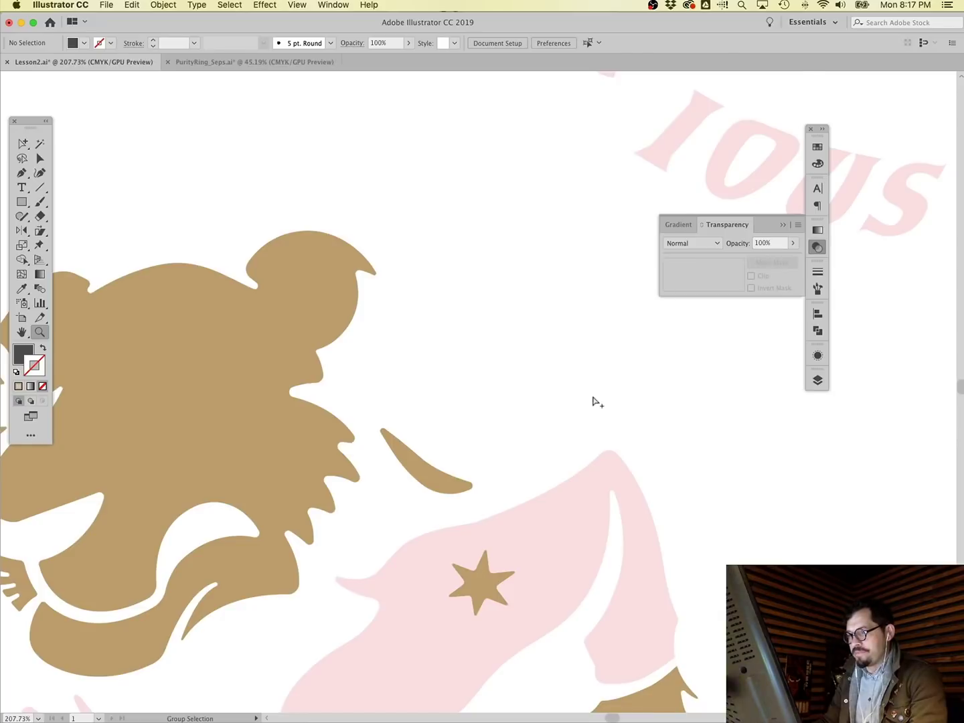
key("super+alt+3")
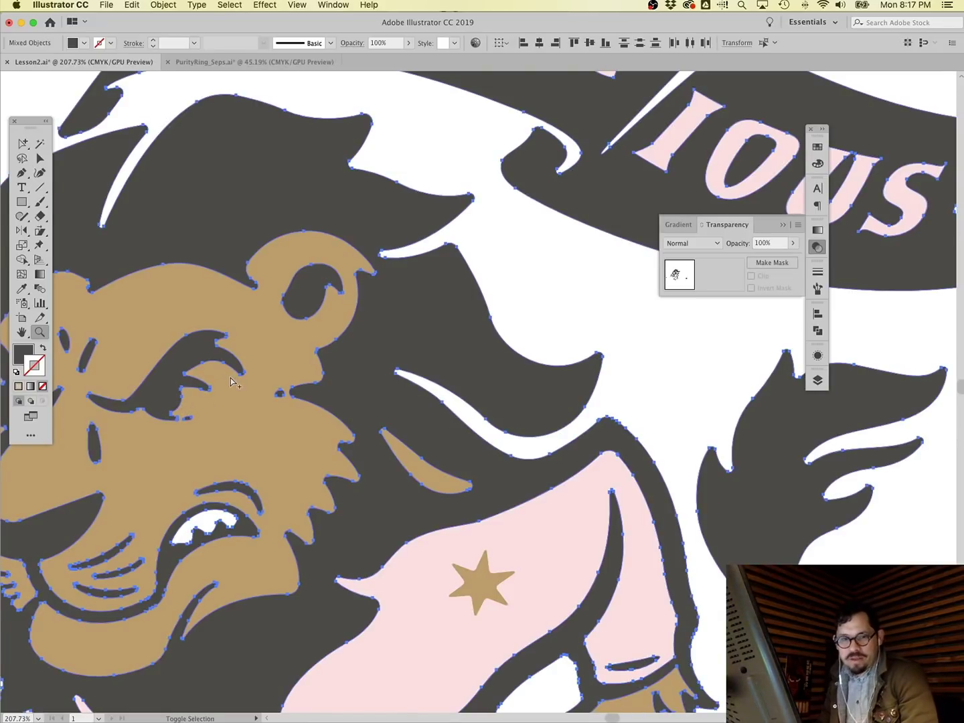
scroll(281, 411, "left", 5)
Cut the selected gray artwork and delete the pink shirt along with all artwork sharing its fill color.
key("super+x")
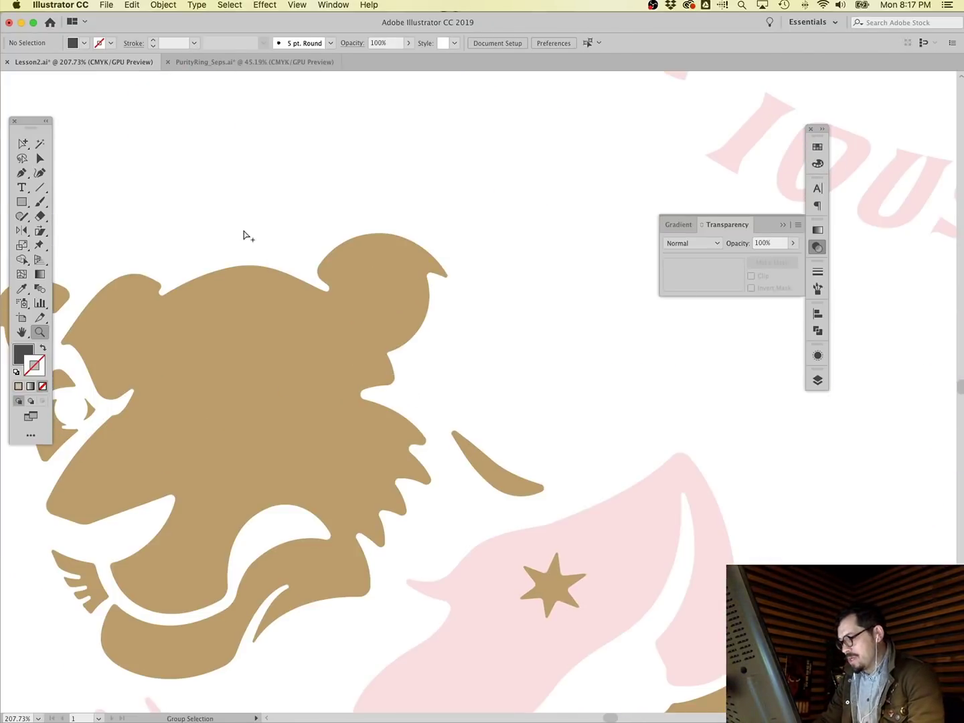
key("super+0")
left_click(22, 143)
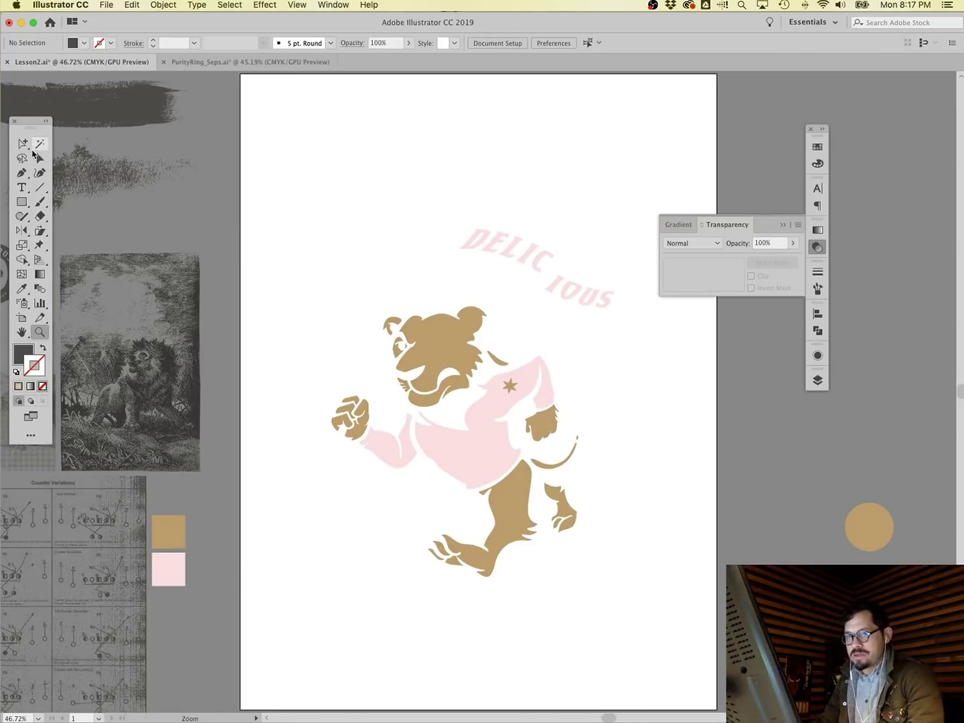
left_click(495, 419)
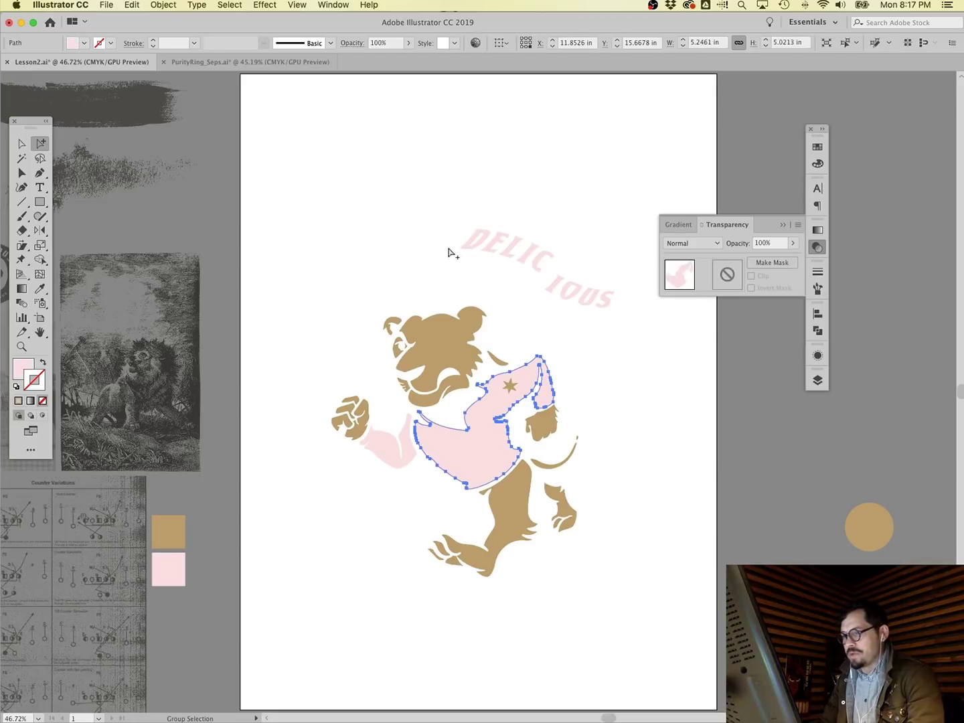
left_click(234, 5)
mouse_move(241, 125)
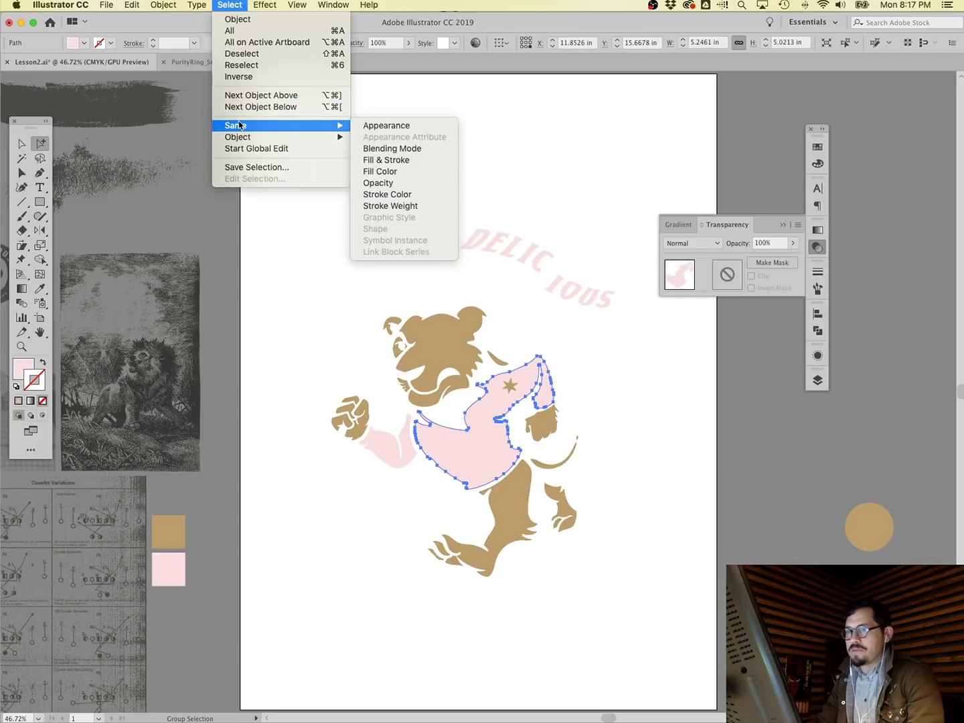
left_click(392, 172)
key("Delete")
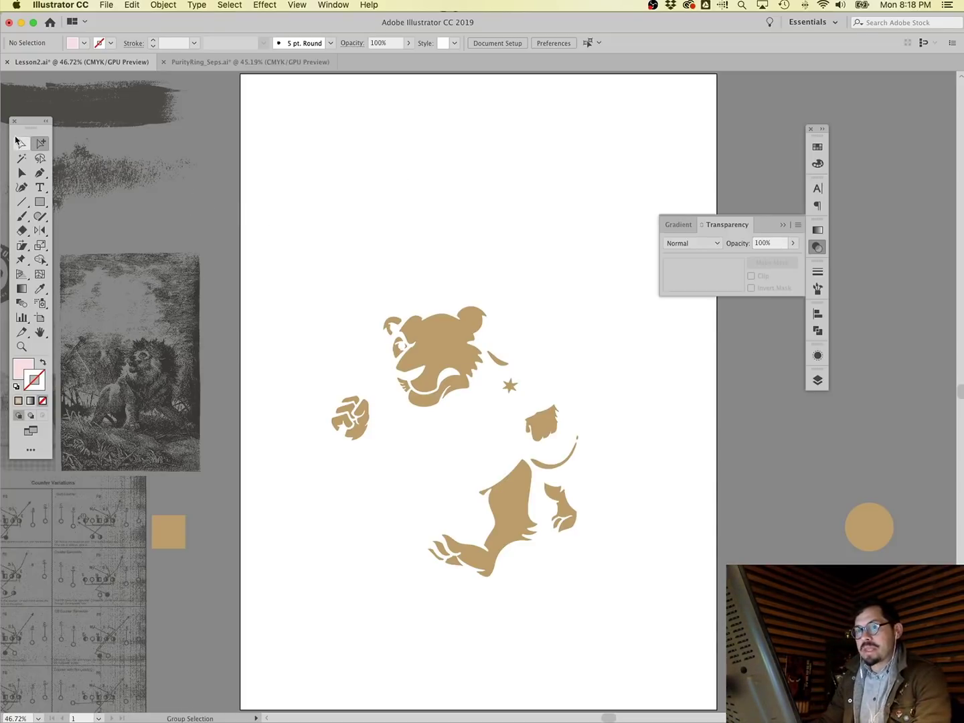
Reset the toolbar to its default arrangement of tools.
left_click(22, 173)
left_click(40, 158)
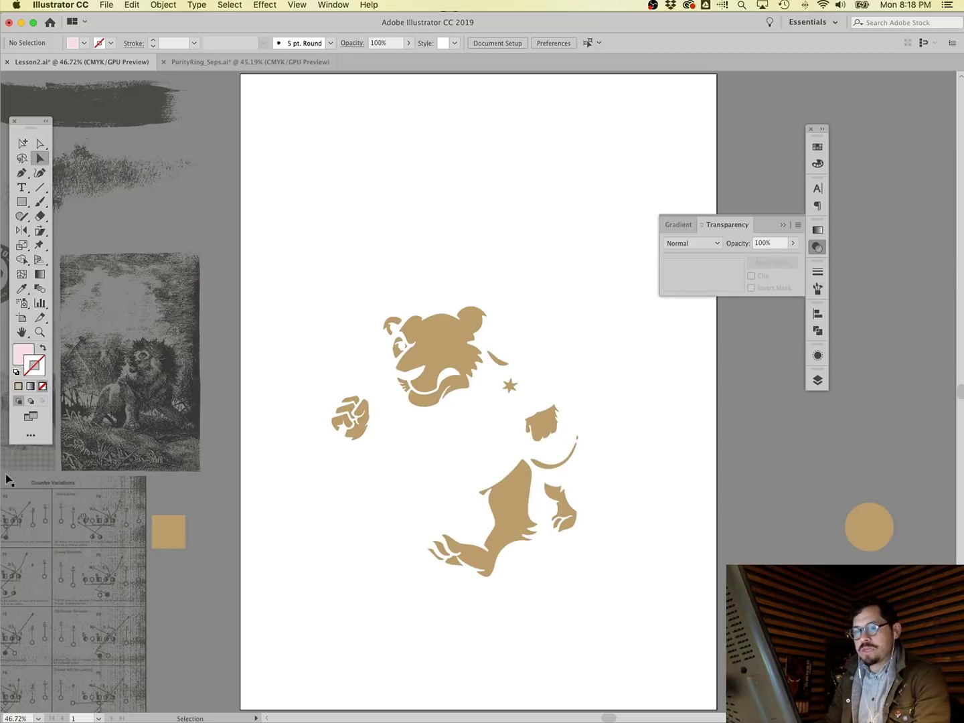
left_click(31, 431)
left_click(201, 121)
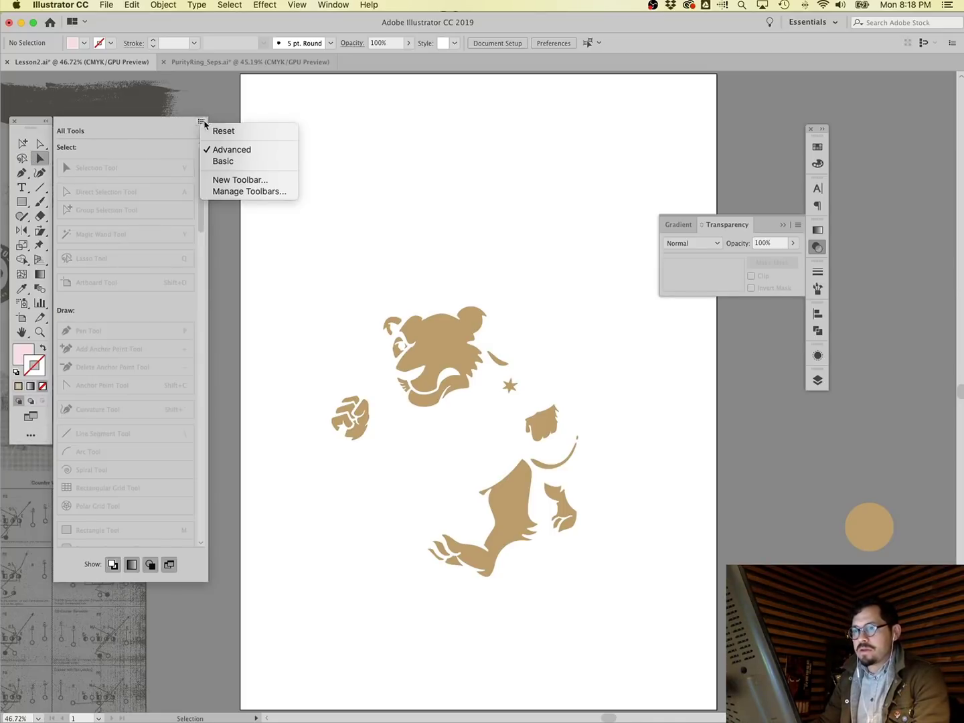
left_click(228, 130)
left_click(269, 160)
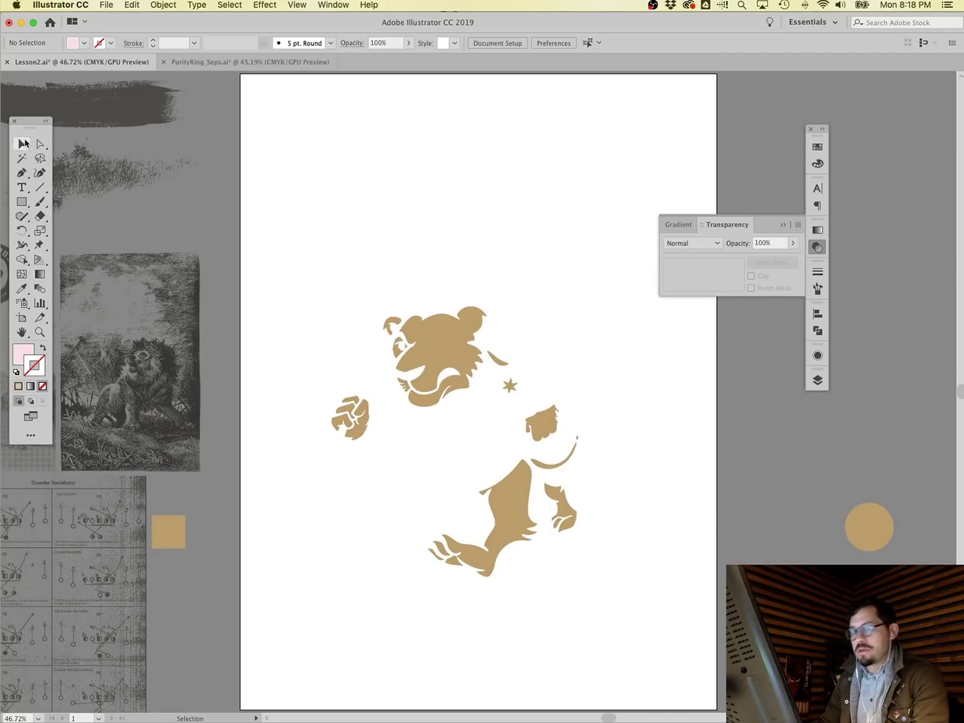
Give all the lion's gold shapes a 6 pt stroke in the same gold with round caps and round corners.
left_click_drag(297, 280, 610, 611)
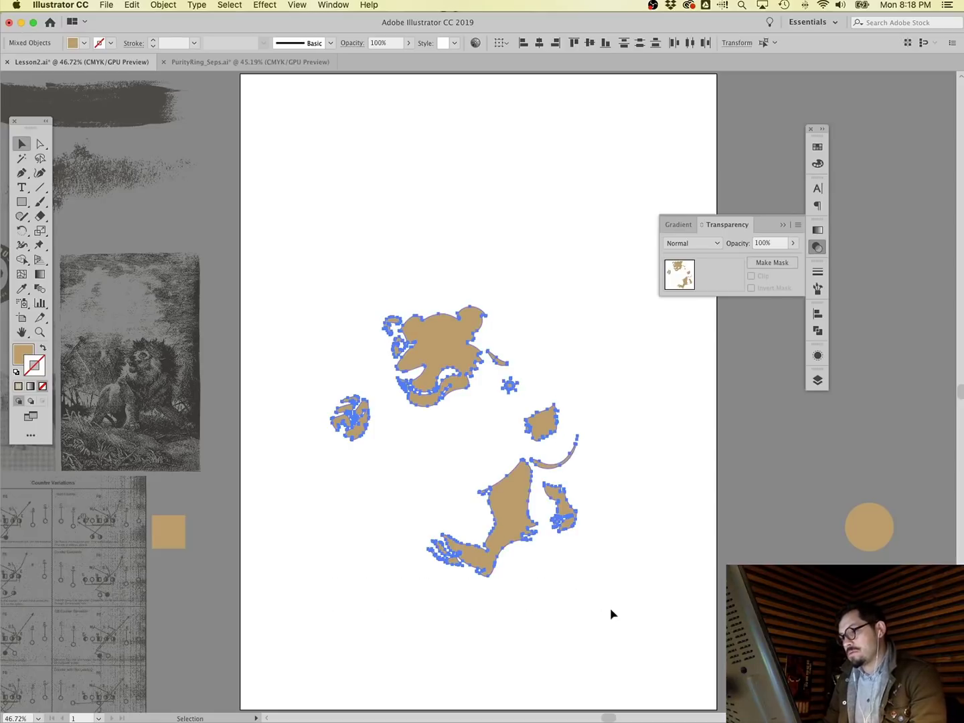
left_click_drag(25, 353, 39, 364)
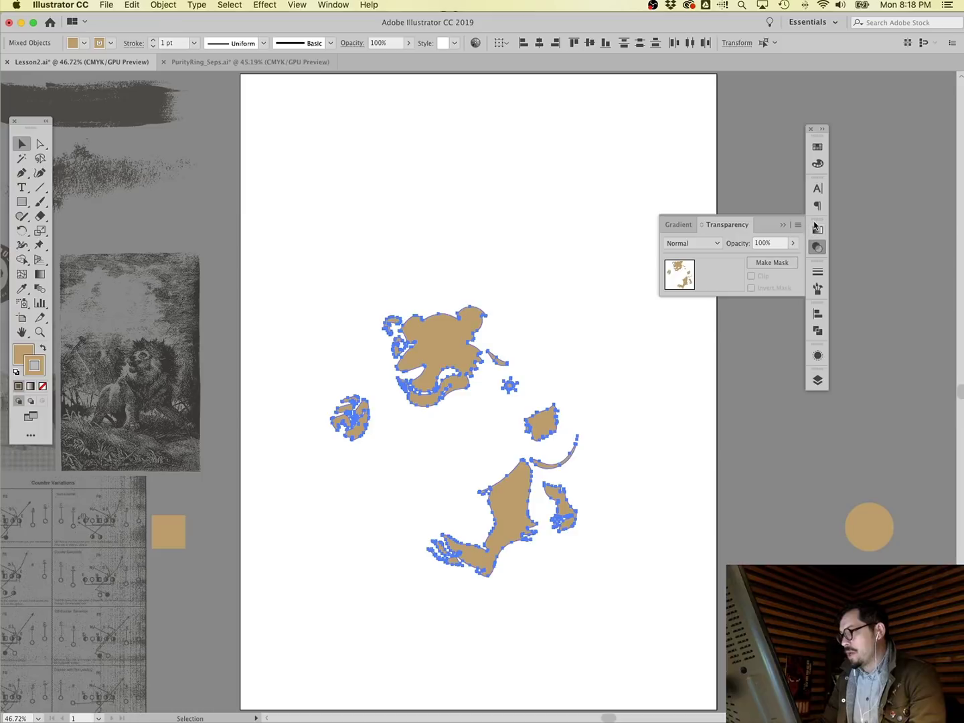
left_click(817, 271)
left_click(708, 281)
left_click(724, 301)
left_click(723, 317)
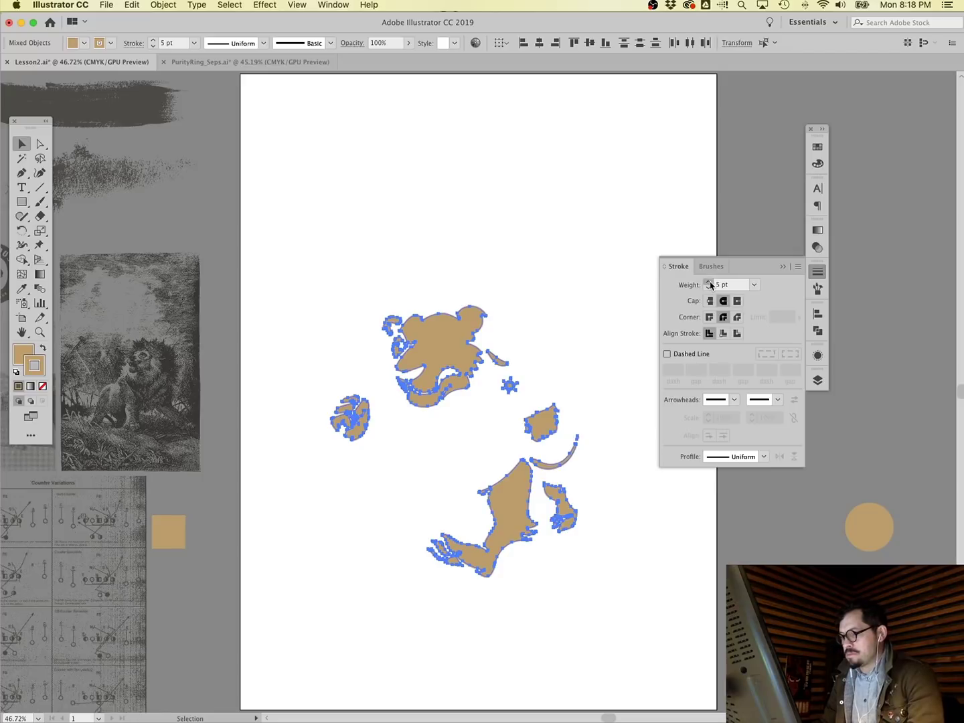
left_click(707, 282)
left_click(592, 270)
Show only the gray layer and lower the opacity of its lion and flag artwork to make it translucent.
left_click(817, 380)
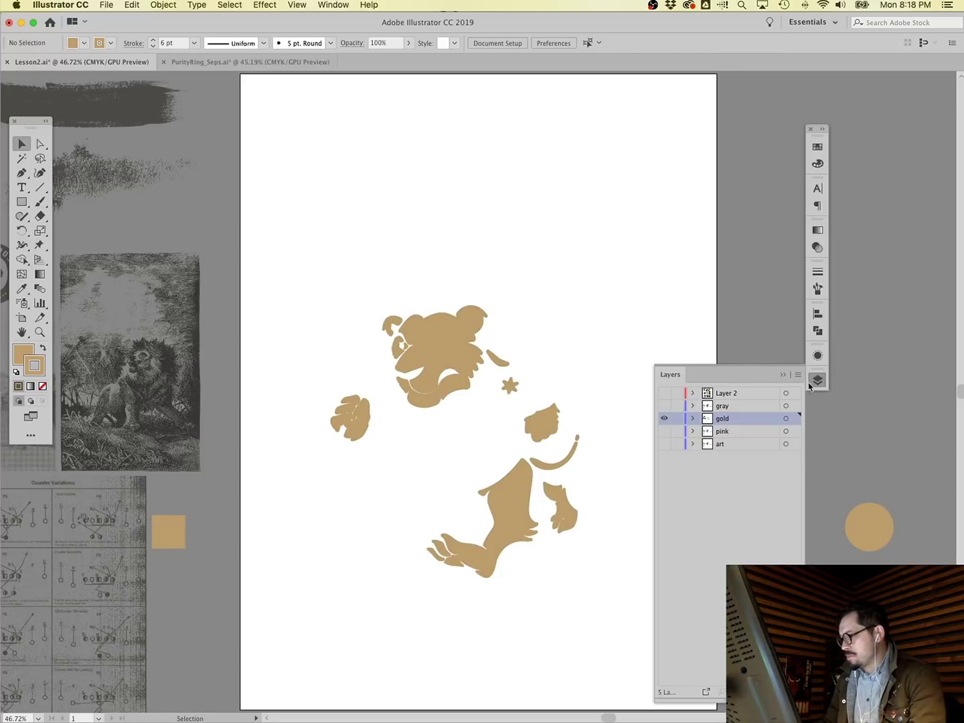
left_click(664, 406, "alt")
left_click_drag(263, 151, 699, 606)
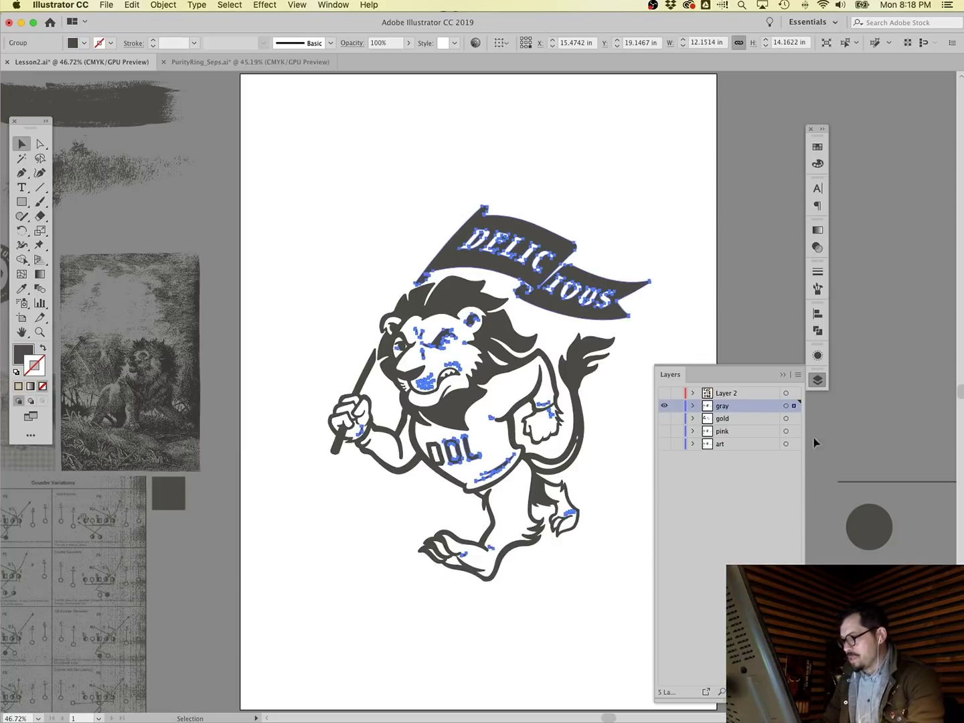
left_click(819, 246)
left_click(794, 245)
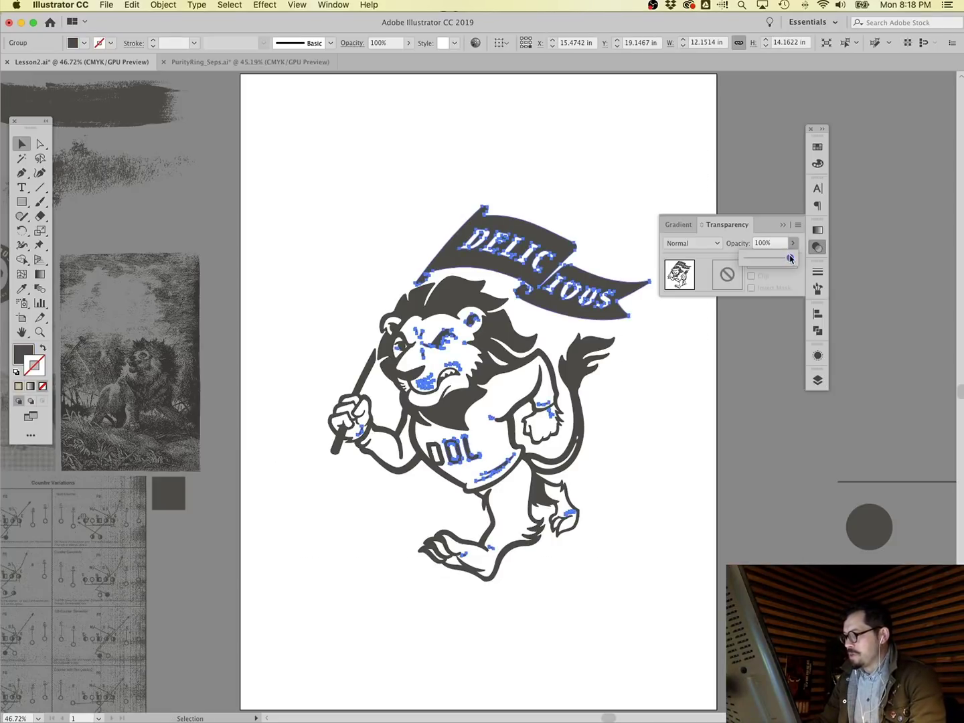
left_click_drag(790, 259, 774, 260)
left_click(632, 163)
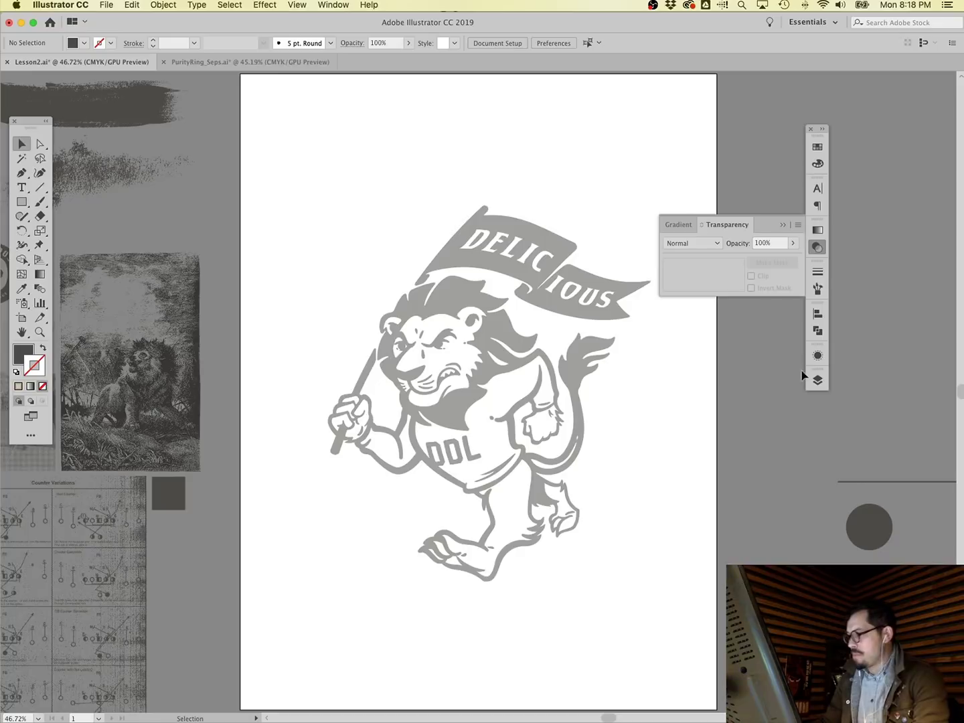
Display the gold layer together with the translucent gray layer, with a close view of the lion's head.
left_click(816, 380)
left_click(664, 406)
left_click(664, 419)
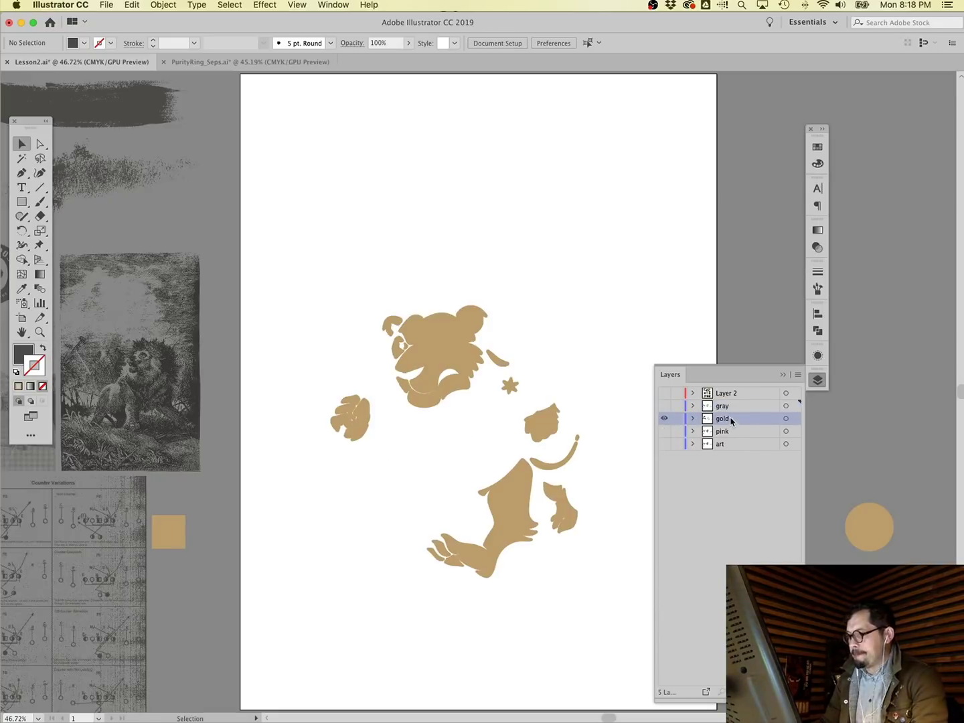
left_click(39, 332)
left_click_drag(294, 289, 516, 372)
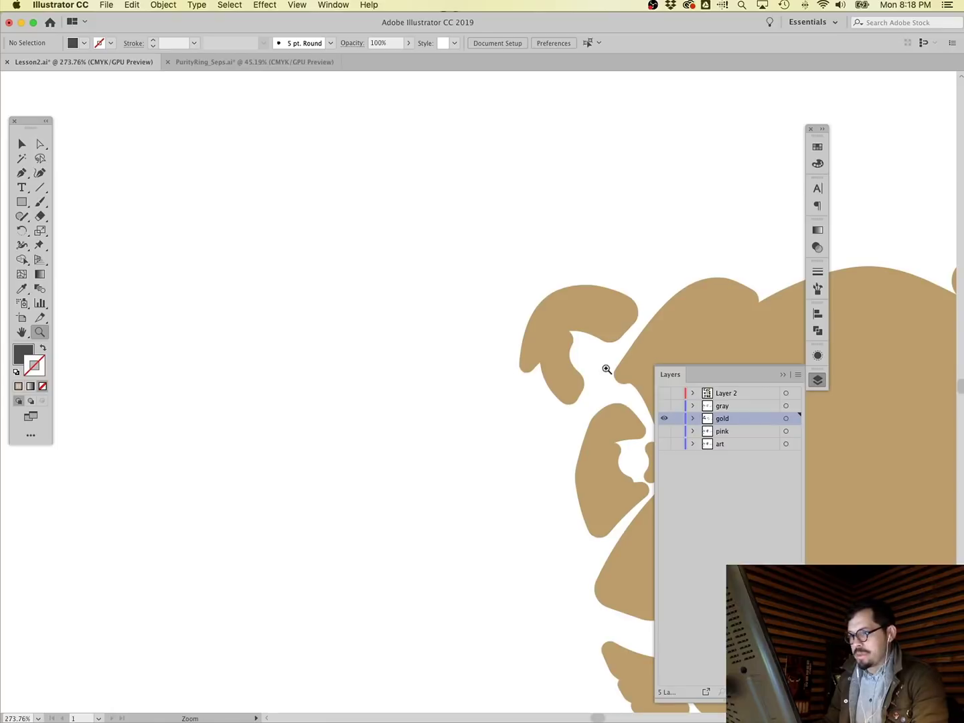
left_click(665, 405)
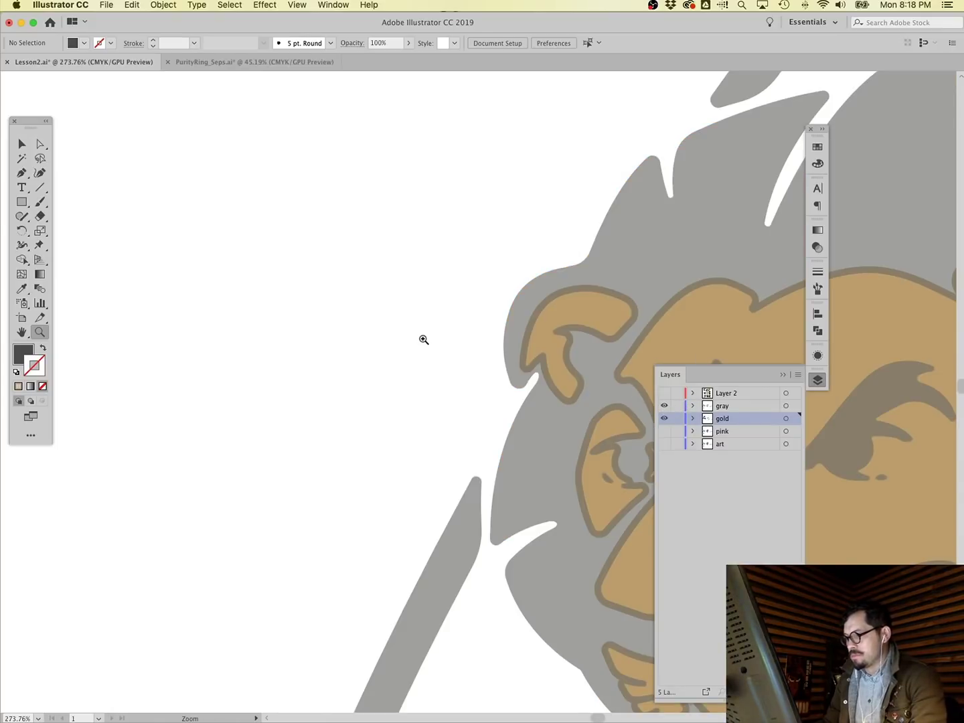
Remove the stroke from the gold star on the shirt.
scroll(423, 338, "right", 8)
scroll(424, 340, "down", 5)
scroll(425, 340, "right", 5)
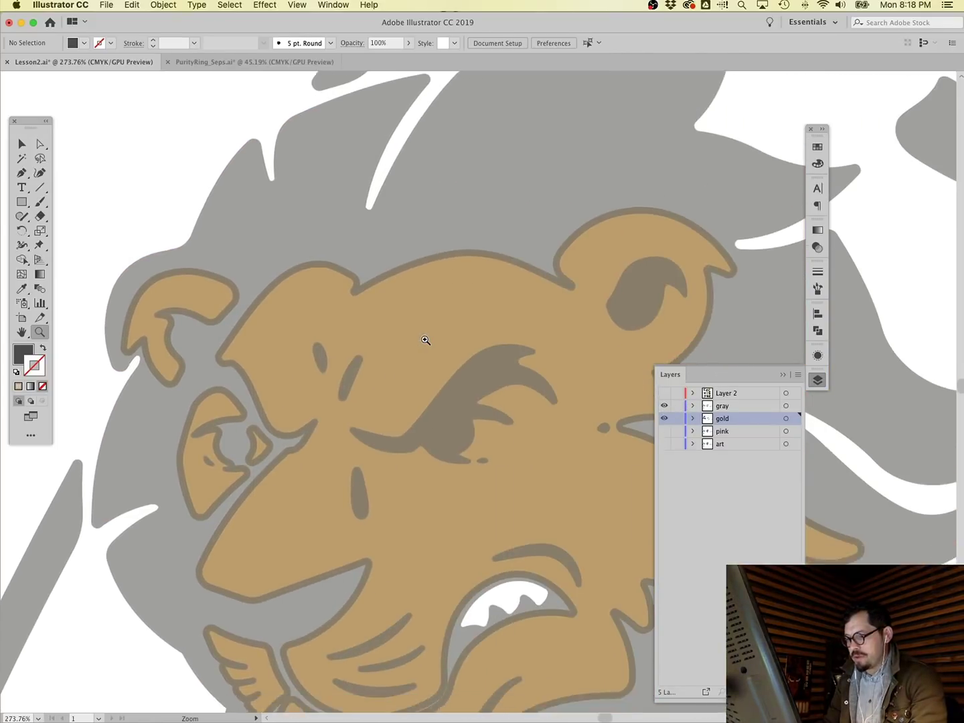
scroll(427, 340, "right", 3)
scroll(426, 340, "down", 6)
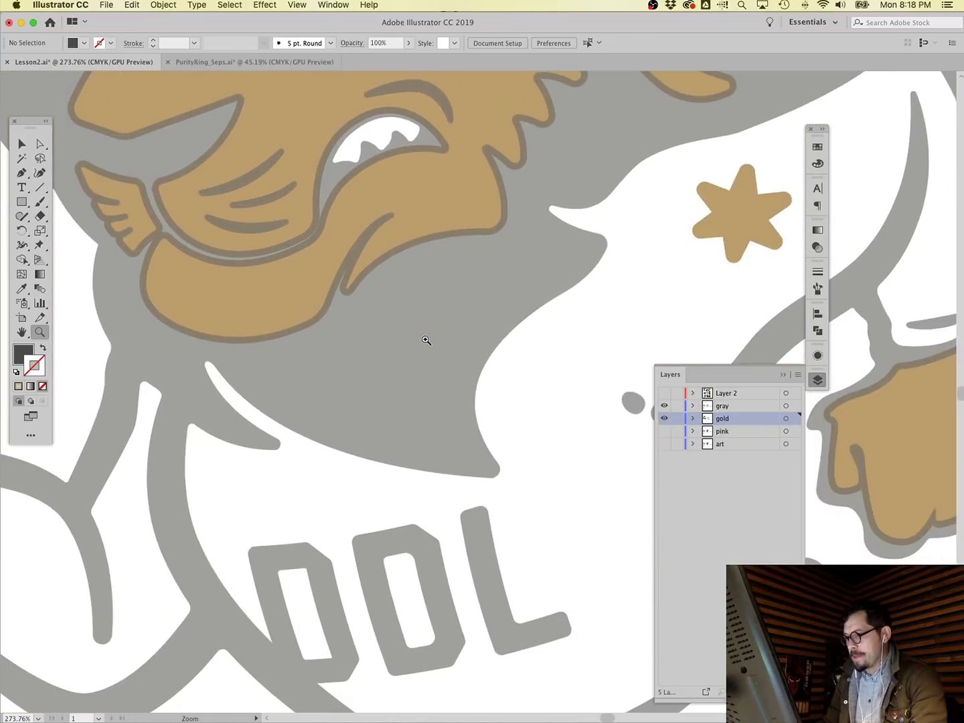
scroll(426, 340, "right", 5)
scroll(426, 339, "right", 2)
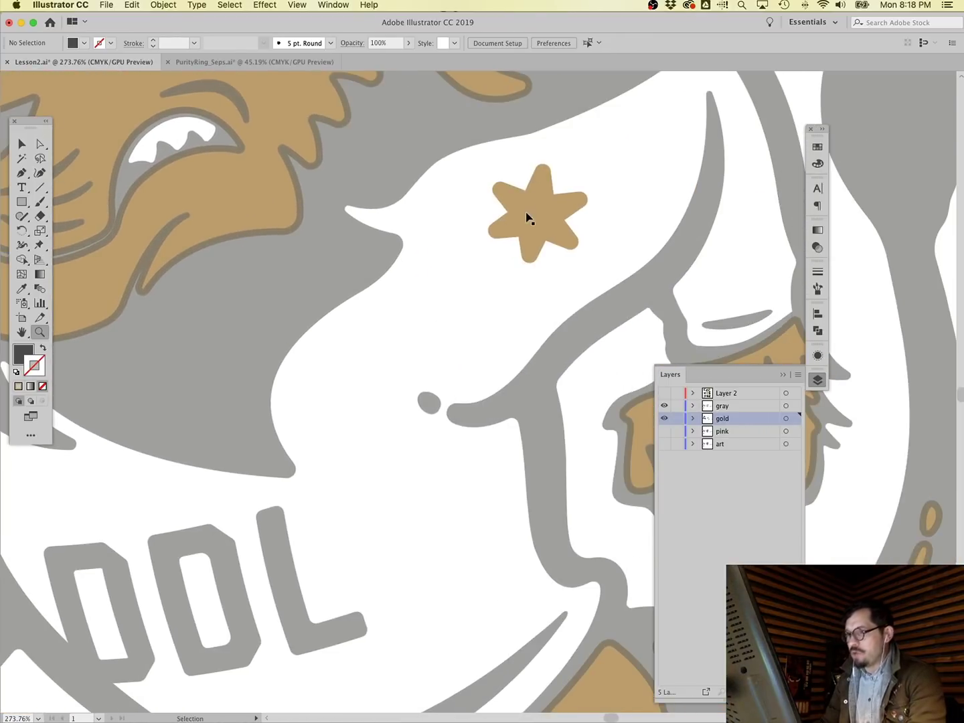
left_click(531, 215, "super")
left_click(35, 144)
left_click(553, 268)
left_click(533, 215)
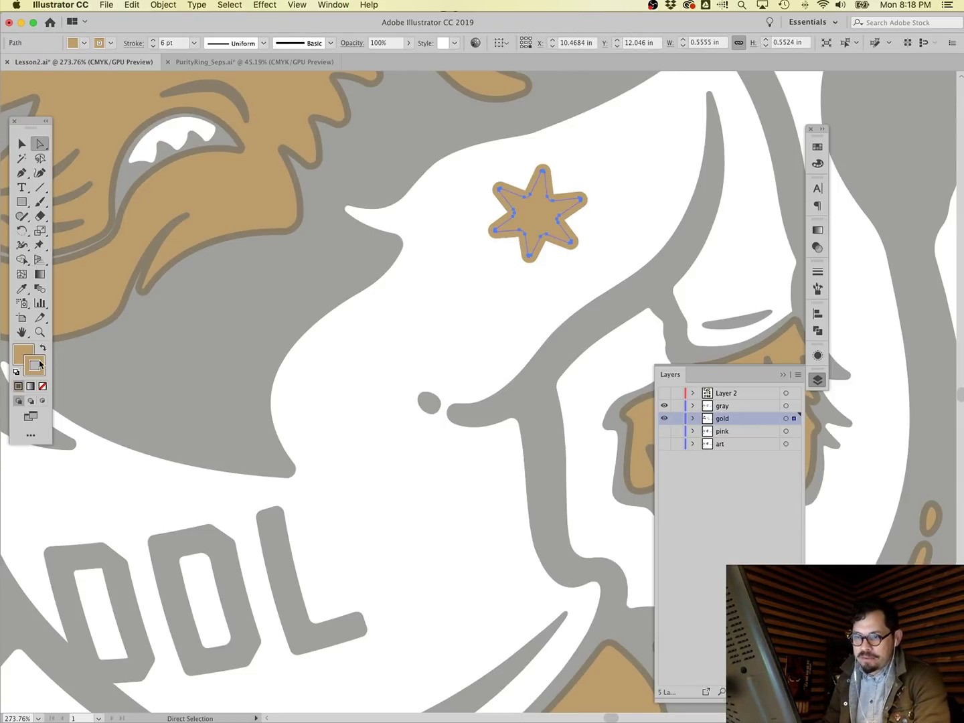
left_click(45, 386)
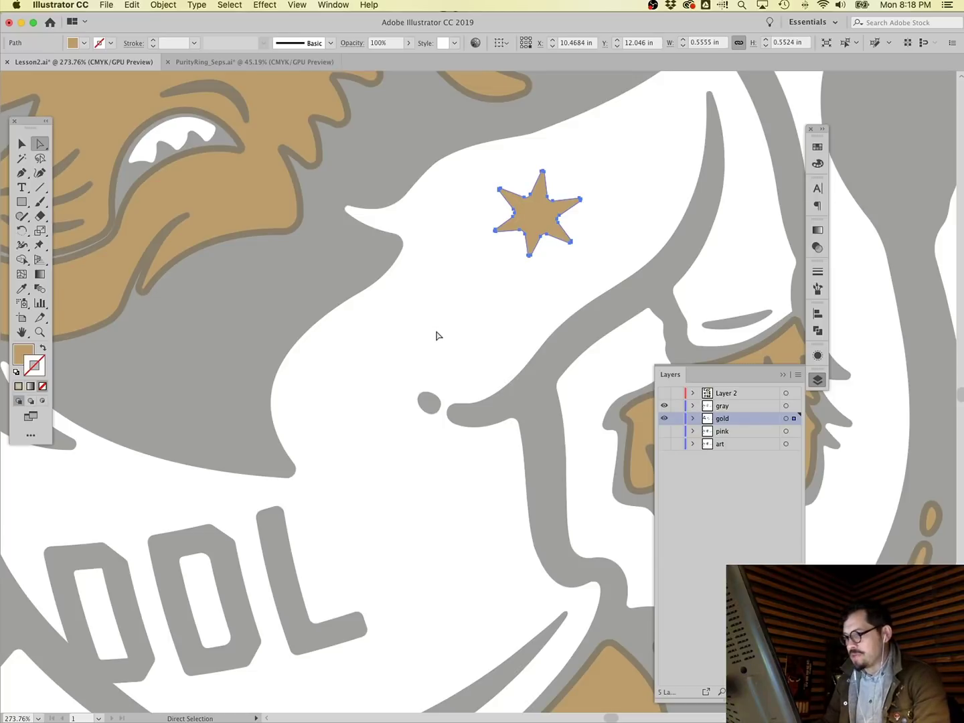
left_click(435, 334)
Examine how the stroked gold shapes overlap the gray outlines on the lion's hands, tail, legs, feet and face.
scroll(436, 334, "right", 6)
scroll(435, 335, "down", 5)
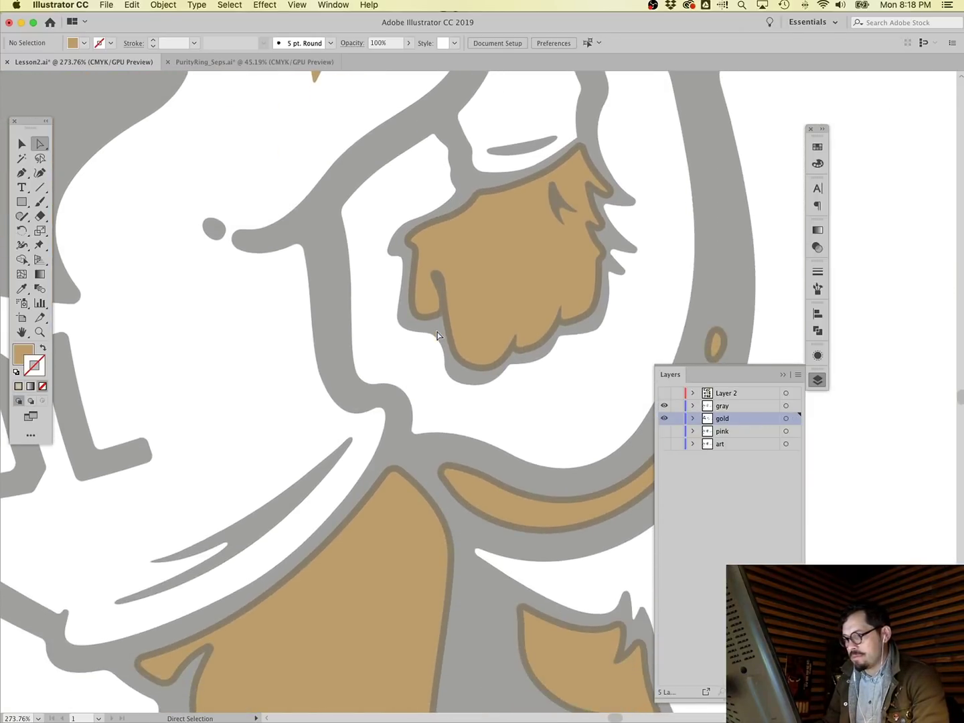
scroll(437, 335, "down", 5)
scroll(437, 334, "down", 4)
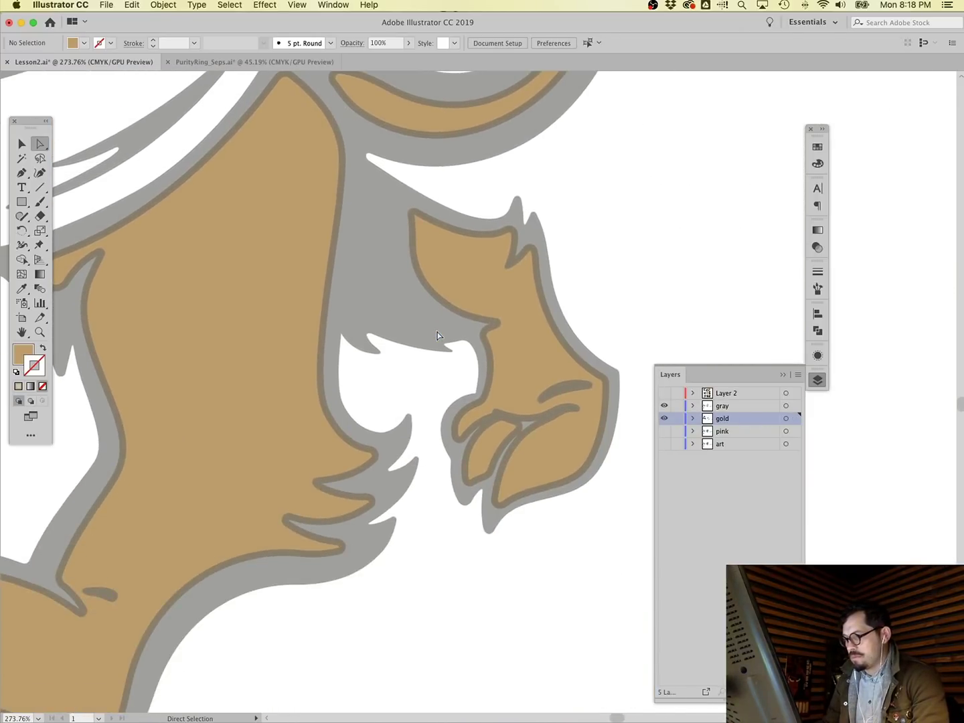
scroll(437, 335, "down", 6)
scroll(436, 334, "left", 3)
scroll(436, 334, "down", 4)
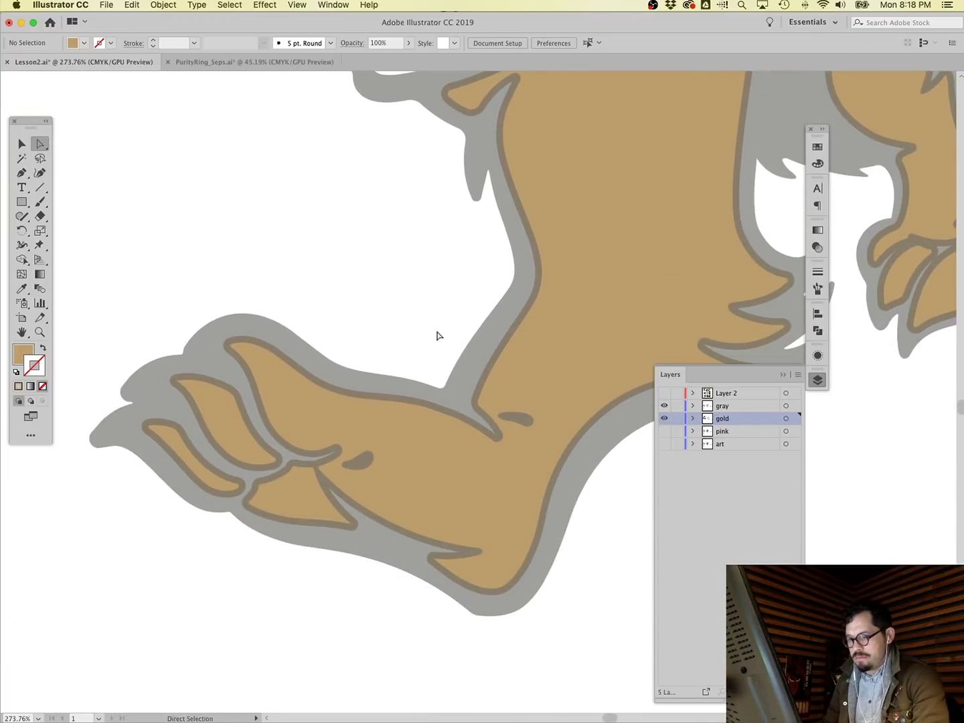
scroll(436, 335, "up", 10)
scroll(437, 334, "left", 3)
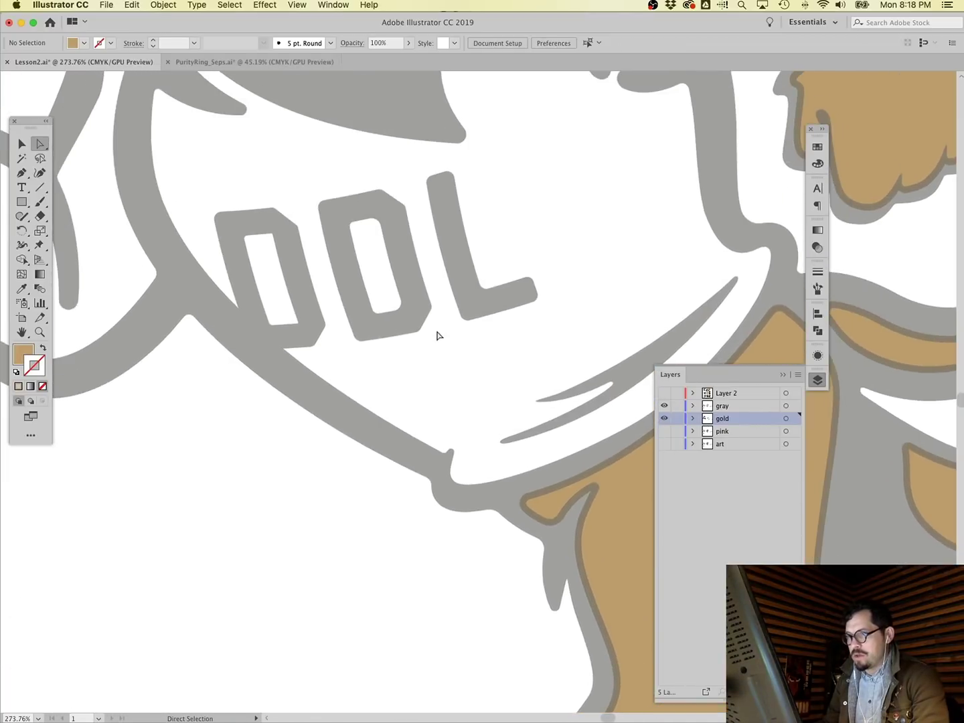
scroll(436, 335, "up", 10)
scroll(437, 334, "left", 4)
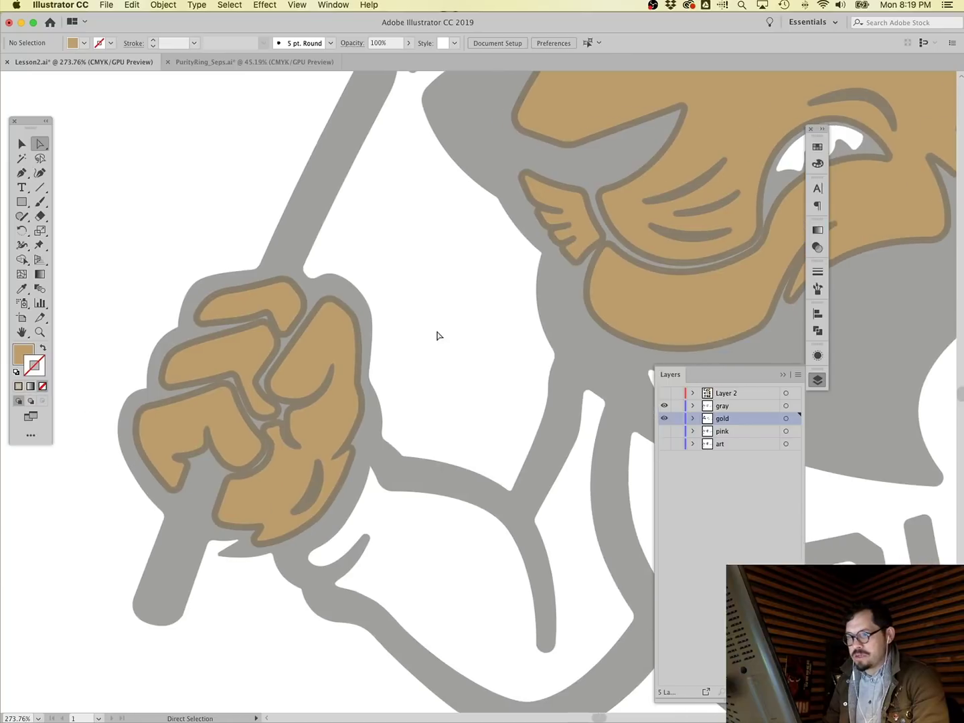
scroll(437, 334, "right", 3)
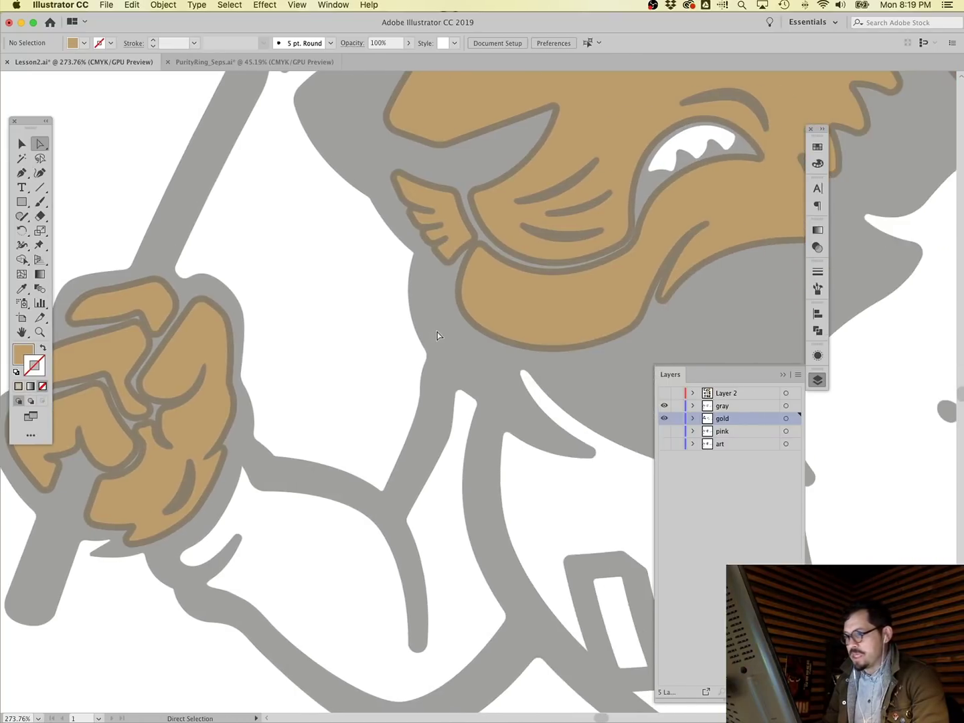
scroll(437, 334, "up", 8)
scroll(437, 332, "right", 10)
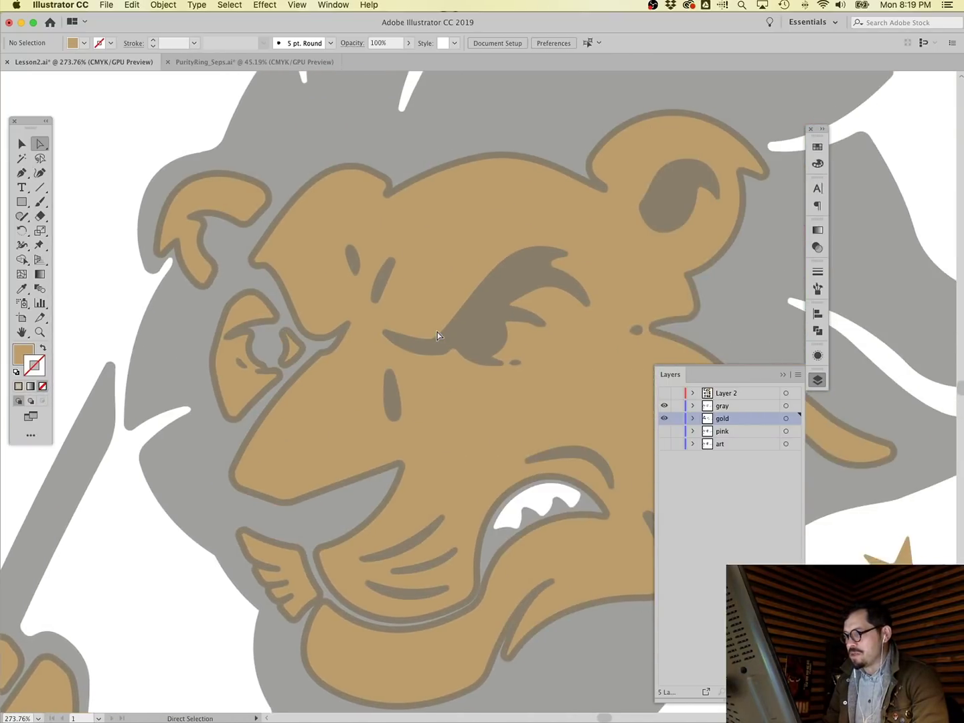
scroll(437, 332, "right", 1)
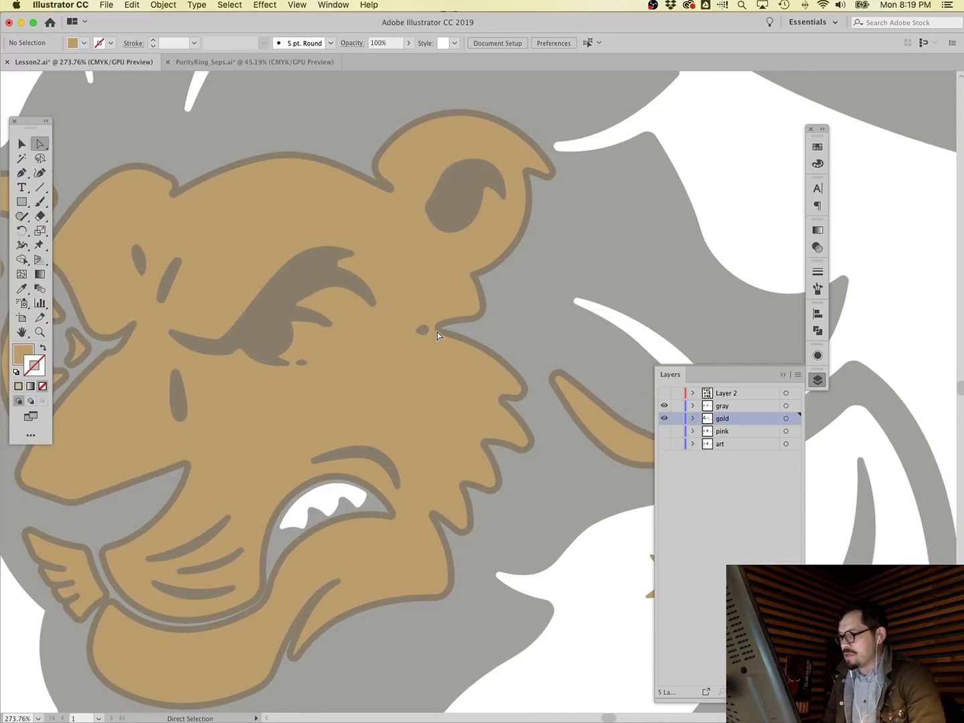
scroll(438, 344, "right", 3)
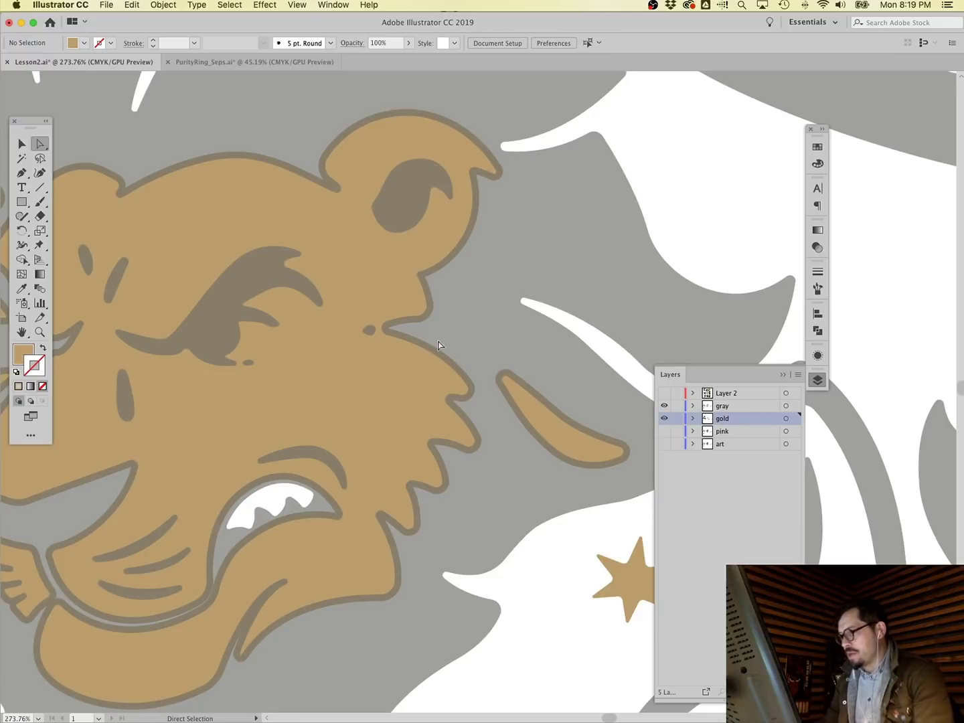
Show only the pink layer with the whole artboard in view and make it the active layer.
key("super+0")
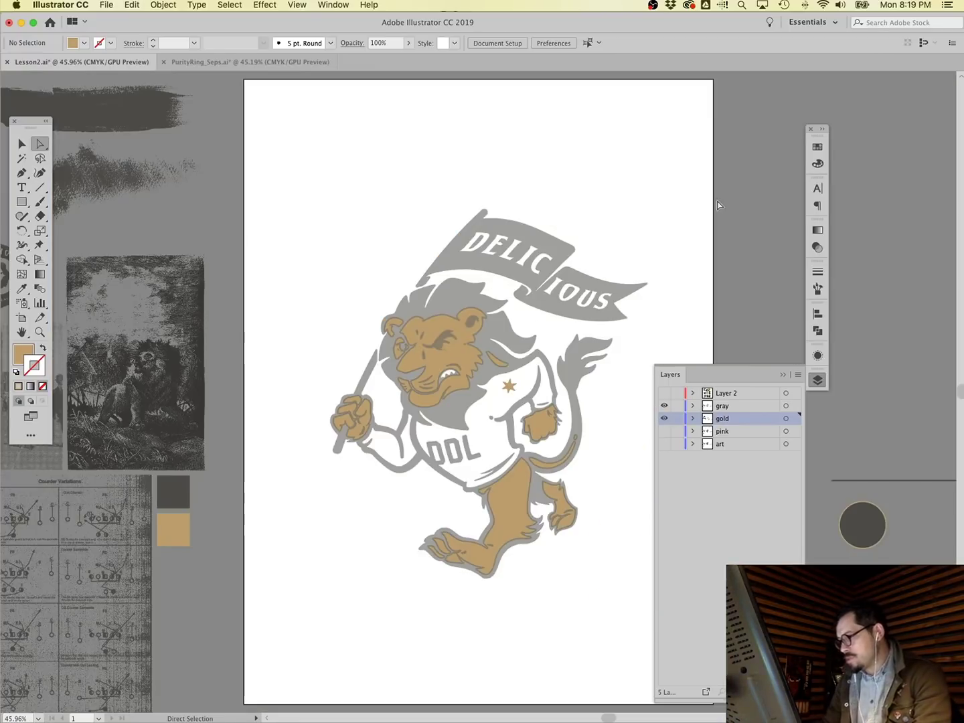
left_click(664, 420, "alt")
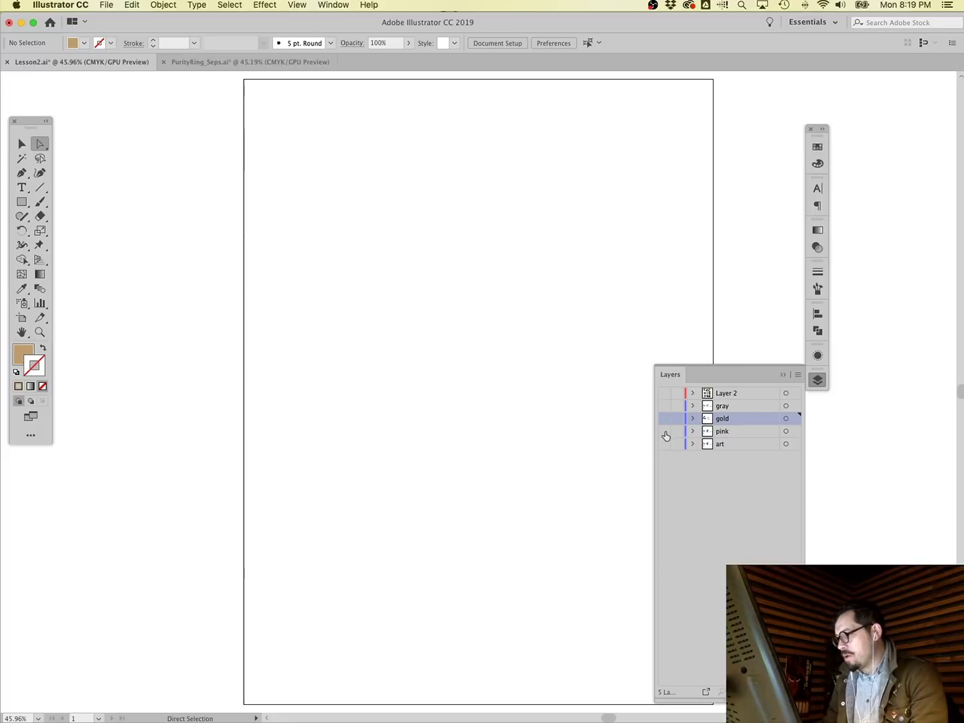
left_click(666, 432, "alt")
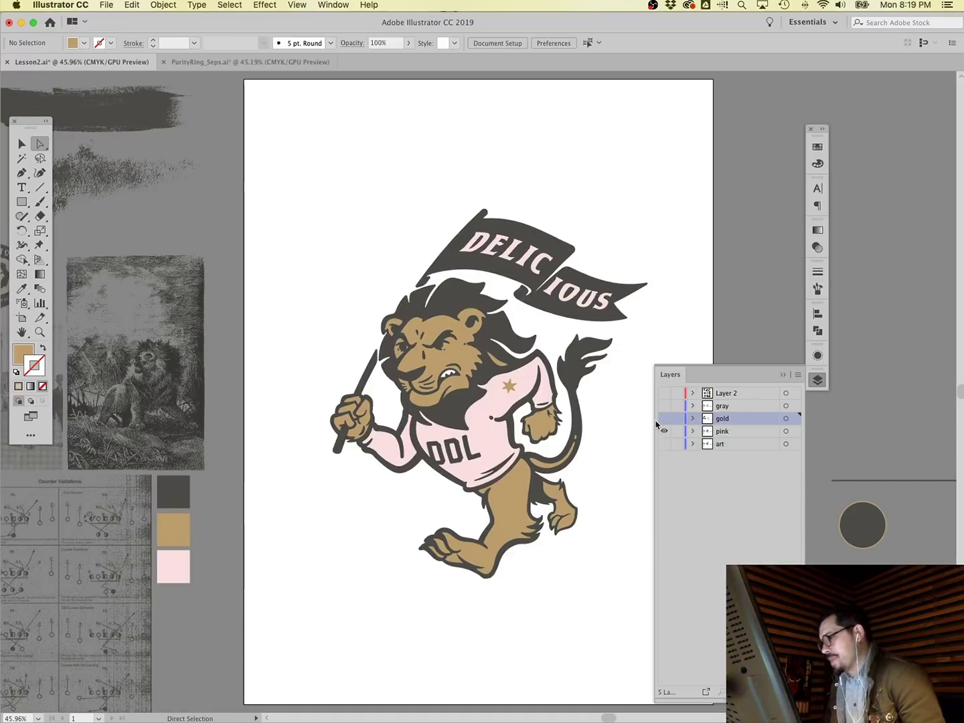
left_click(736, 431)
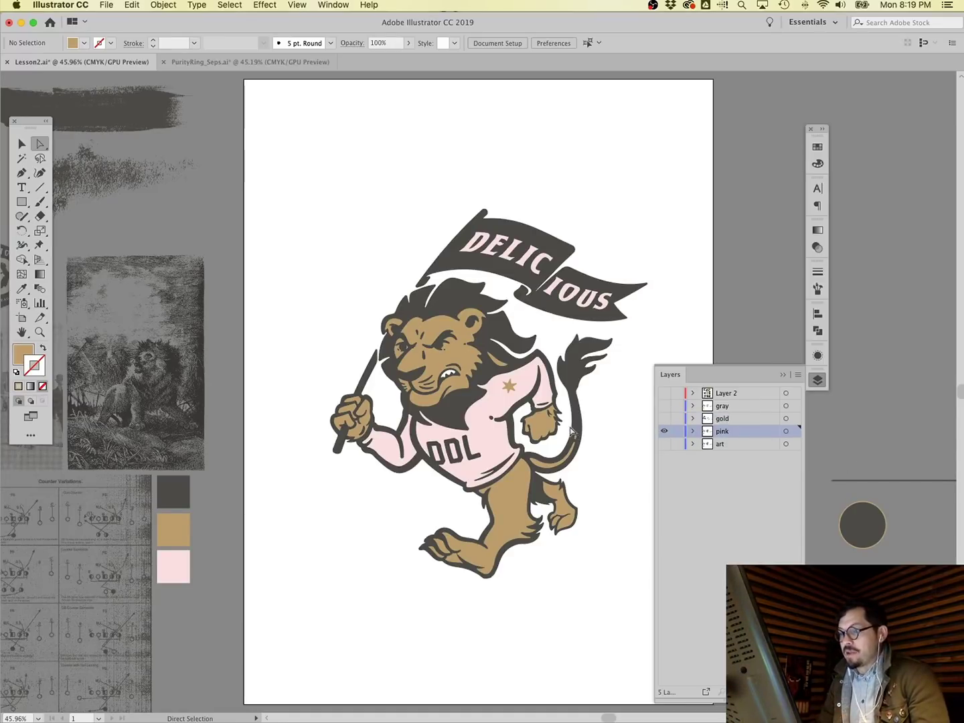
Delete the gold star on the shirt from the pink layer with the Group Selection tool.
left_click_drag(40, 143, 79, 161)
left_click(509, 389)
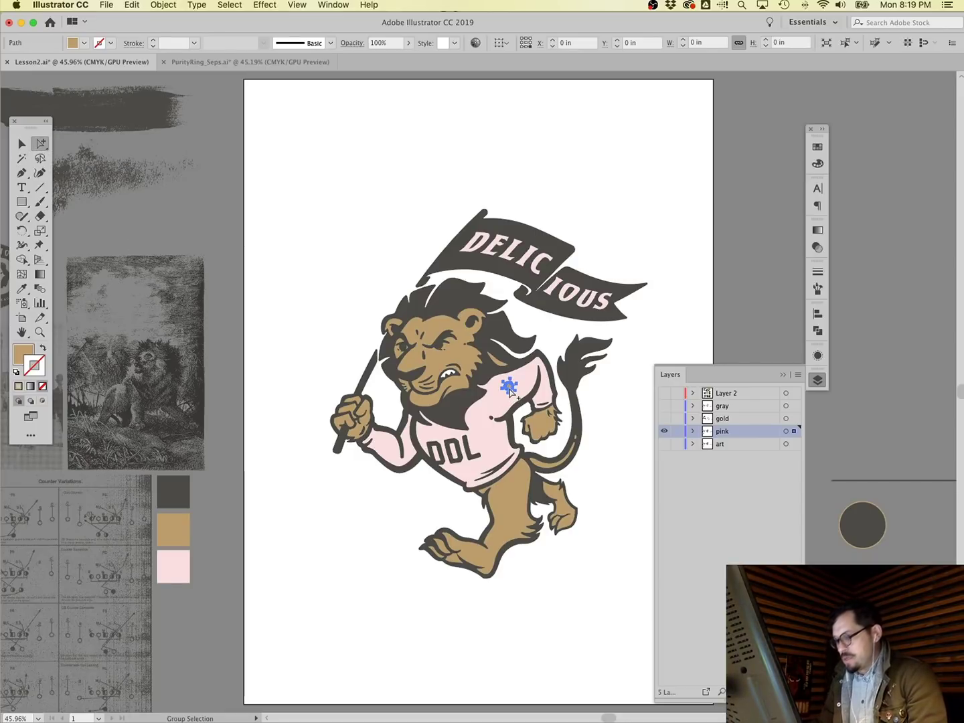
key("Delete")
key("super+z")
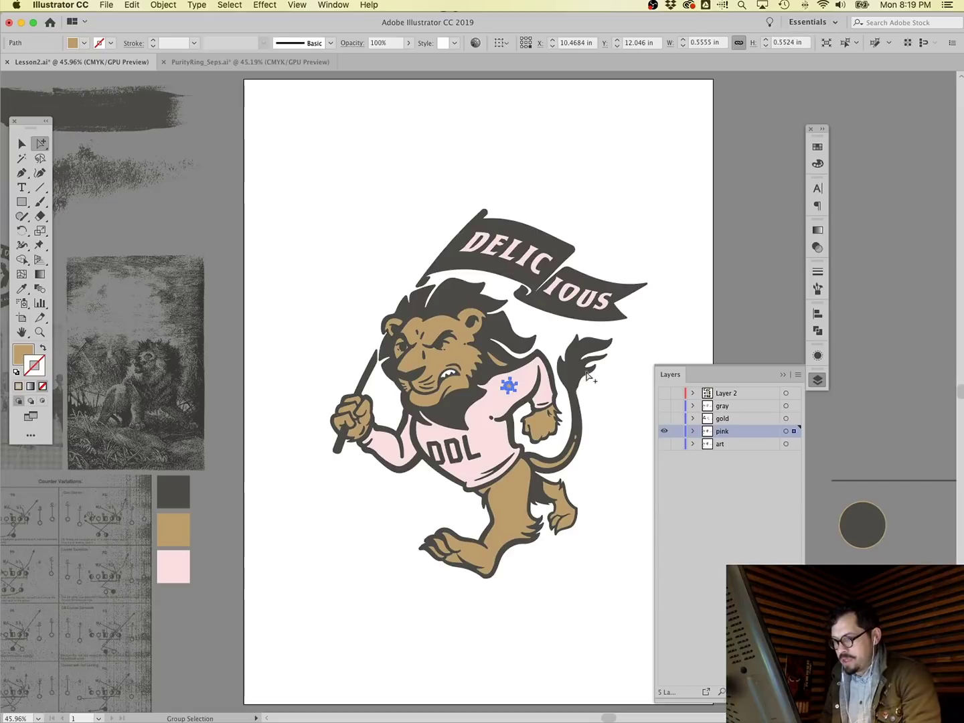
key("Delete")
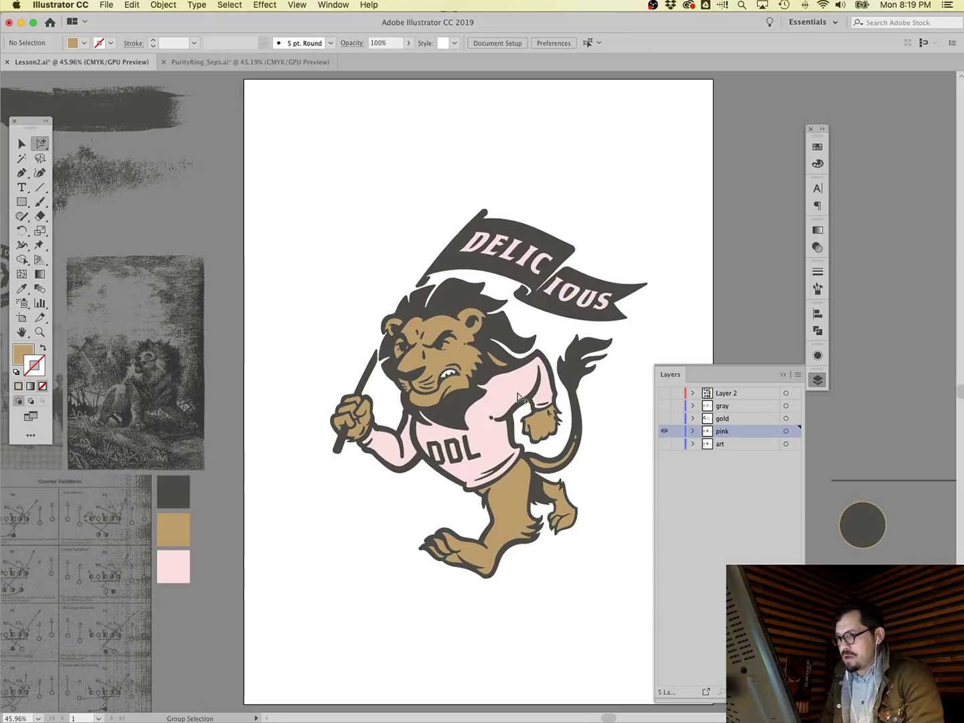
Select every object sharing the dark gray fill of the mane on the pink layer and delete them.
left_click(485, 337)
left_click(265, 4)
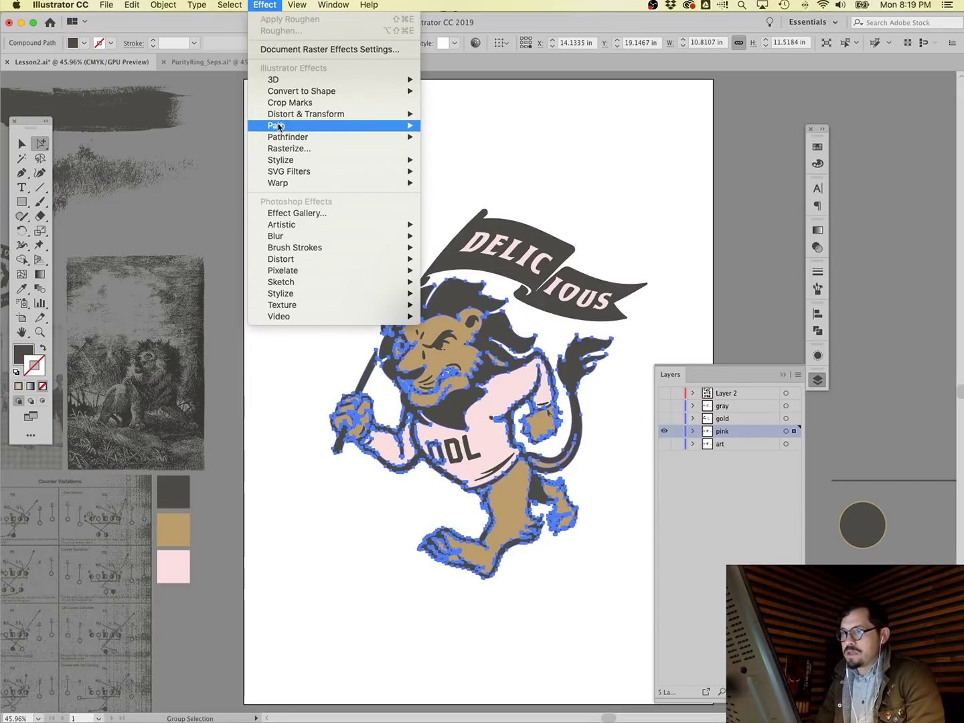
mouse_move(230, 4)
mouse_move(308, 126)
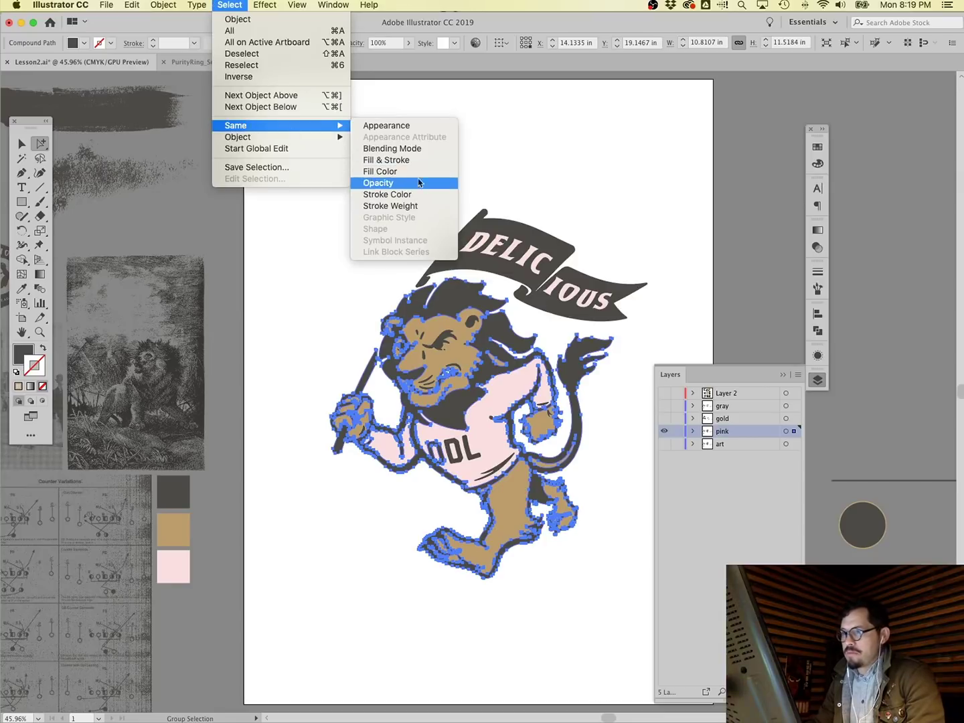
left_click(422, 175)
key("Delete")
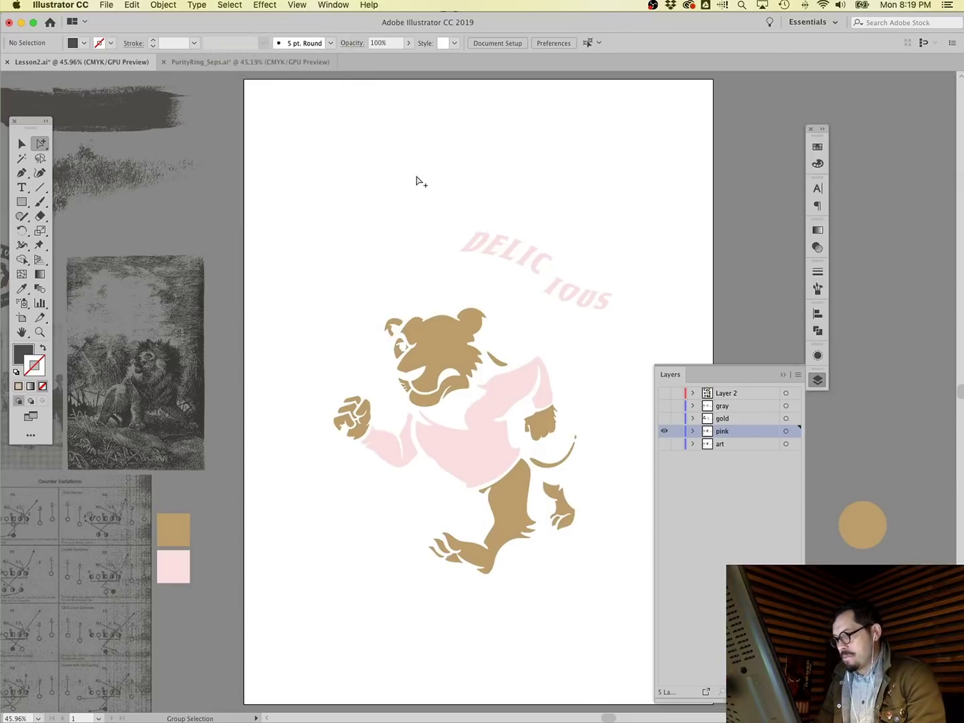
Select every object sharing the lion face's gold fill on the pink layer and delete them.
left_click(437, 334)
left_click(230, 4)
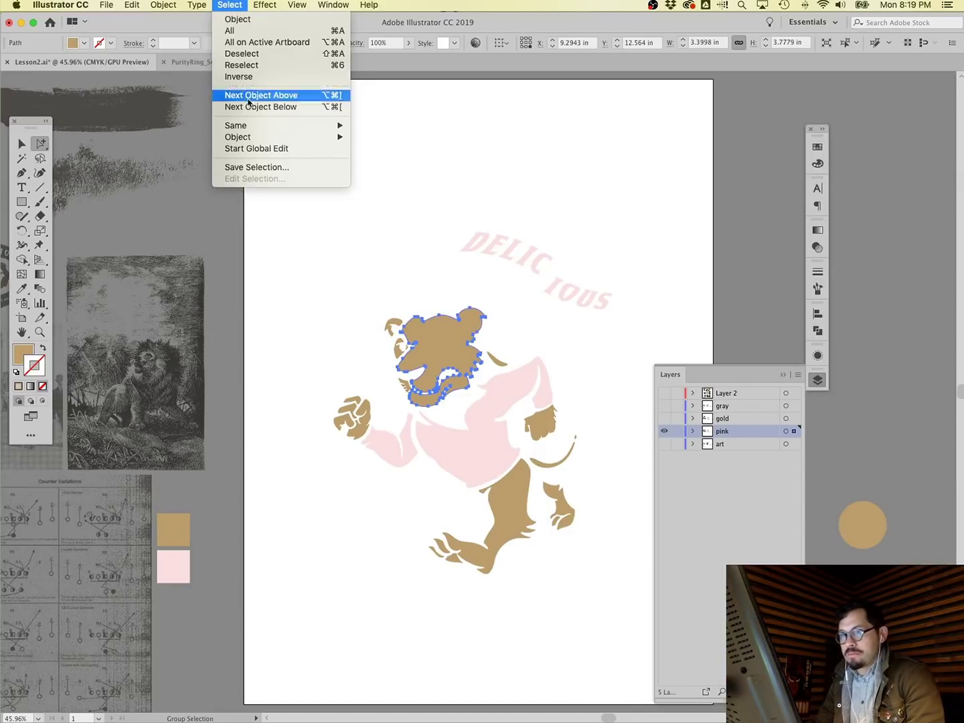
mouse_move(236, 127)
left_click(379, 172)
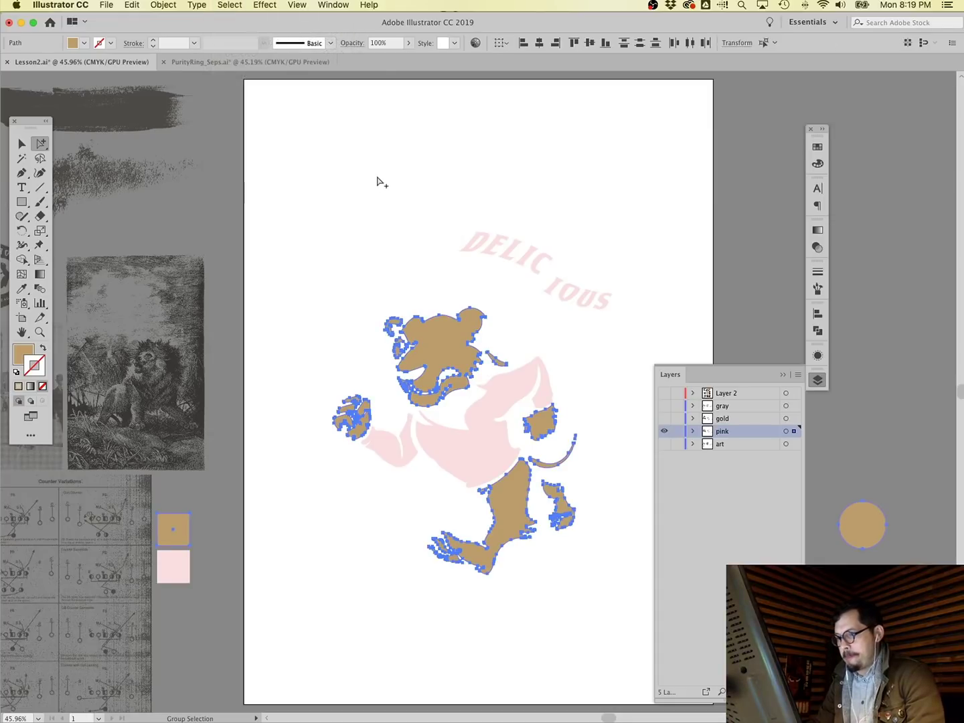
key("Delete")
left_click_drag(361, 167, 652, 569)
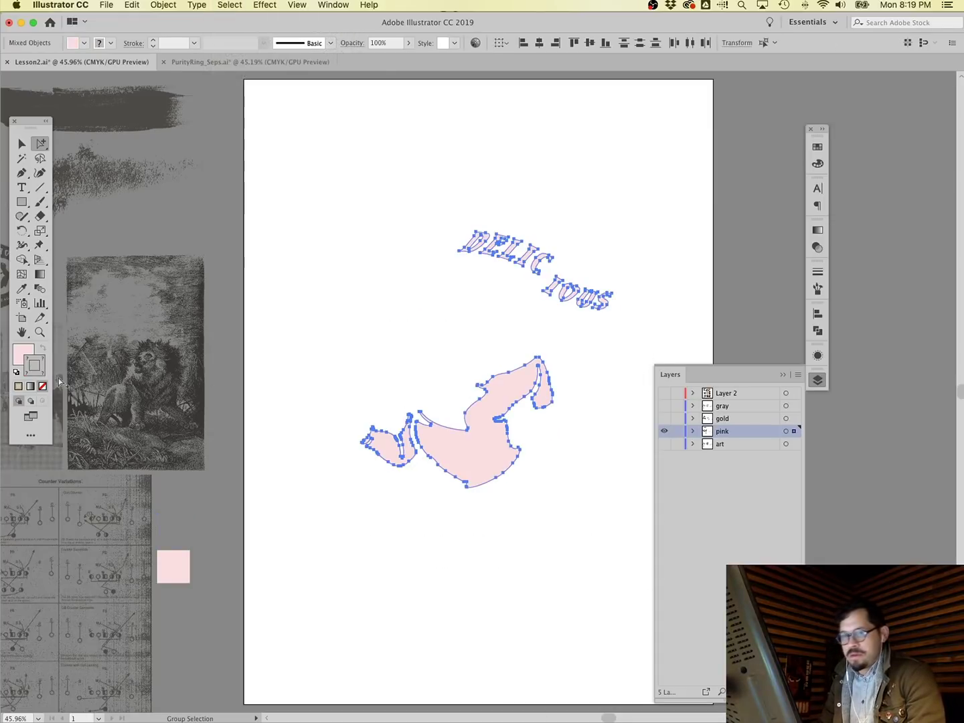
left_click(348, 358)
left_click(395, 454)
left_click(445, 451)
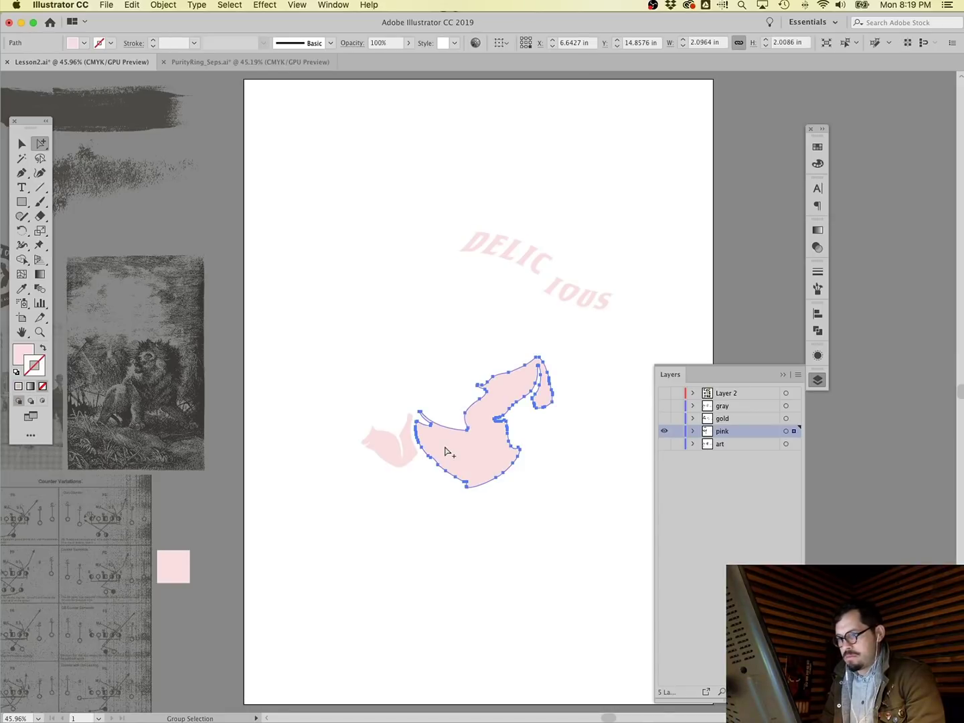
left_click(400, 453)
left_click(447, 446)
Give the pink shirt shapes and DELICIOUS lettering a matching pink 6 pt stroke with round caps and round corners.
left_click_drag(324, 186, 678, 570)
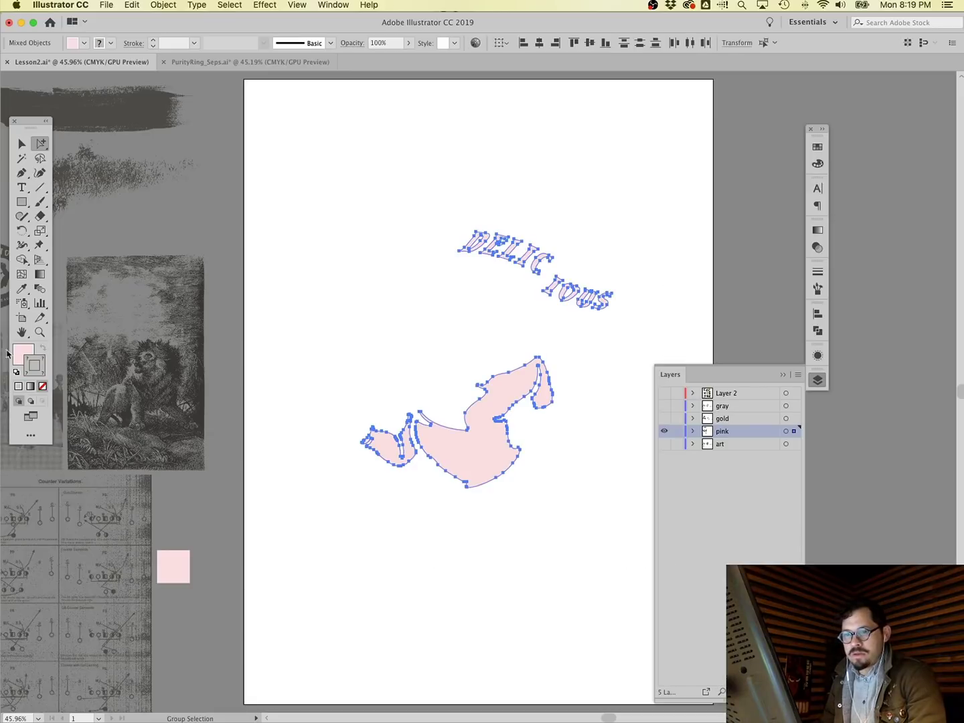
left_click(21, 387)
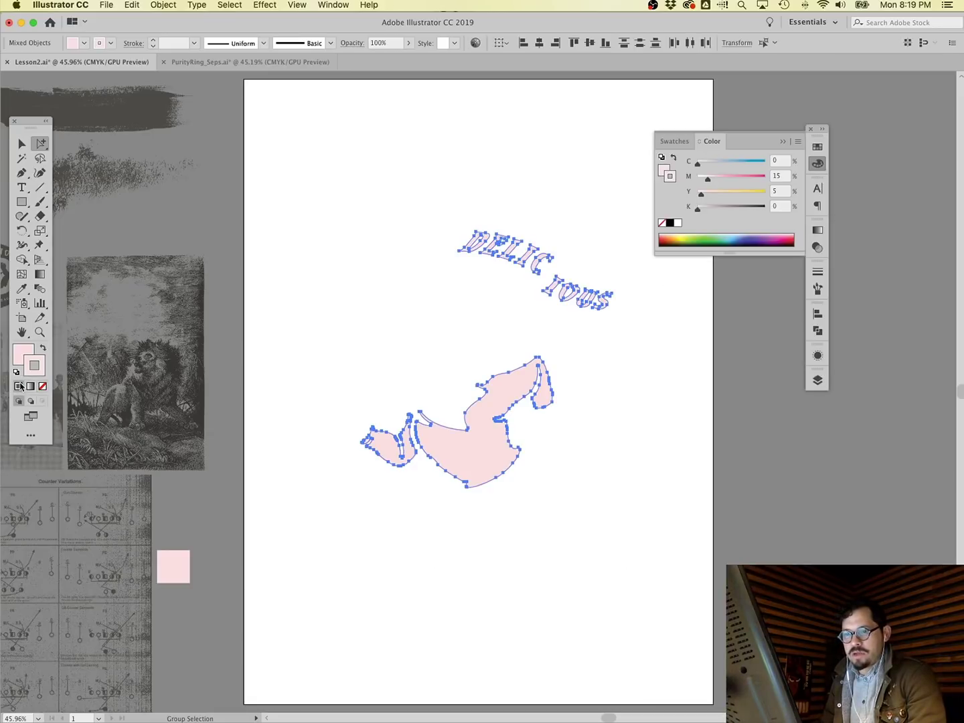
left_click(817, 272)
left_click(734, 288)
type("6")
key("Return")
left_click(723, 301)
left_click(724, 316)
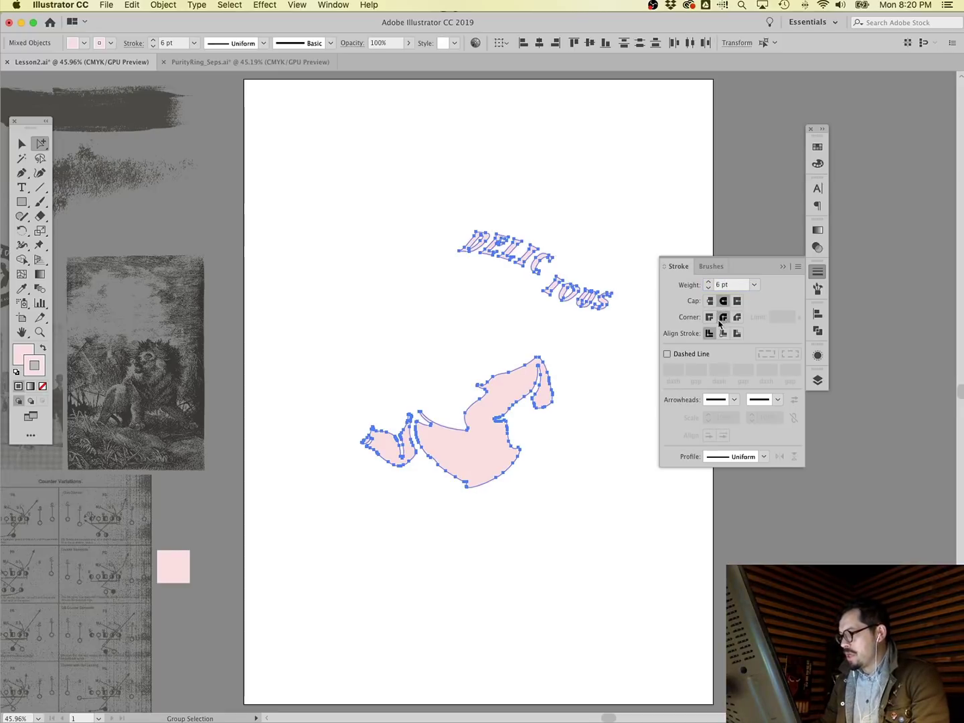
left_click(565, 169)
Display the gray and gold layers with the pink one and examine how the stroked pink shapes overlap the gray around the shirt and DDL lettering.
left_click(818, 381)
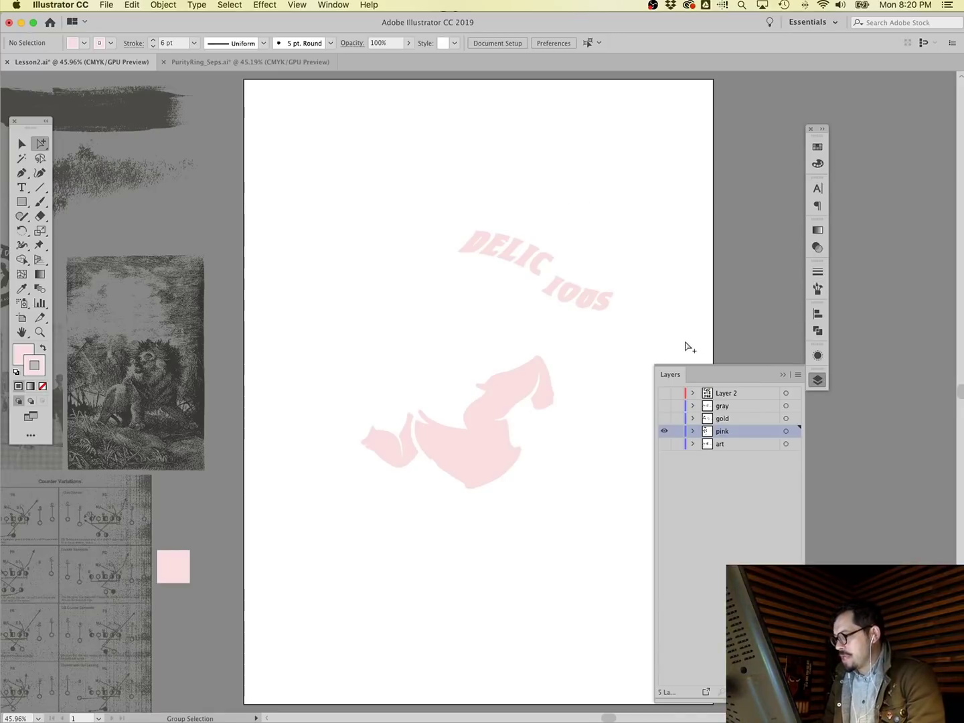
left_click(664, 405)
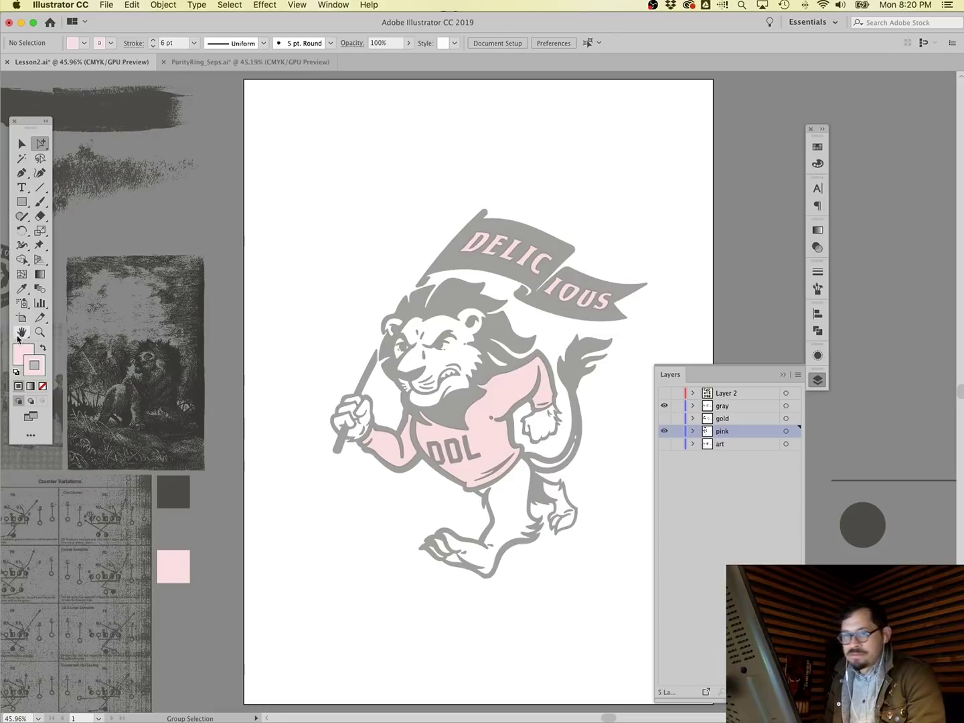
key("super+space")
left_click_drag(384, 330, 494, 499)
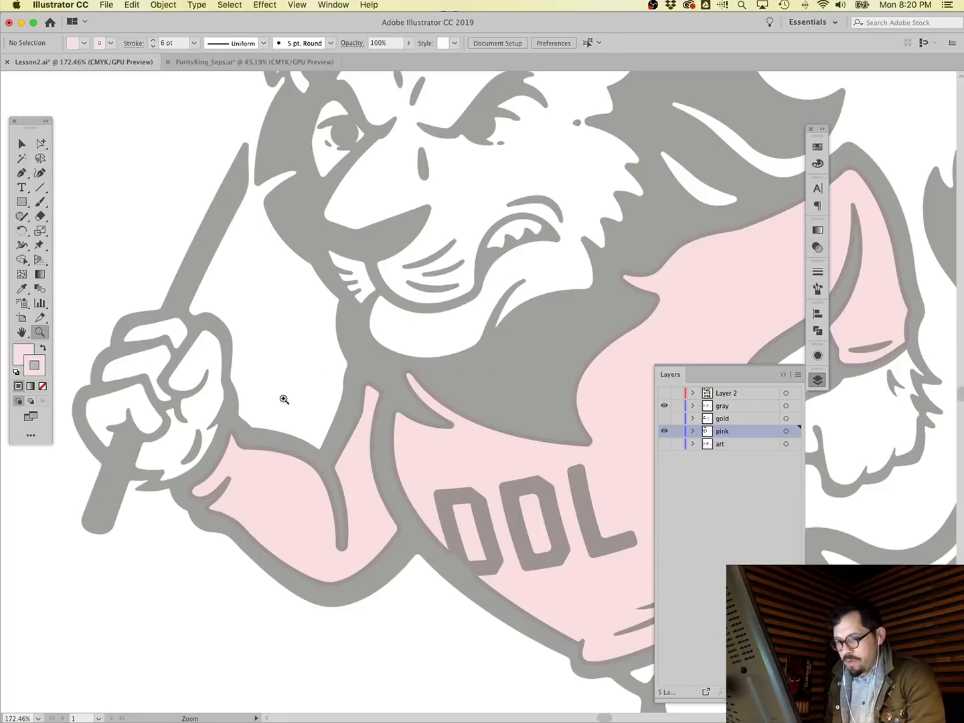
left_click_drag(397, 574, 509, 625)
left_click_drag(442, 534, 445, 534)
scroll(445, 534, "right", 10)
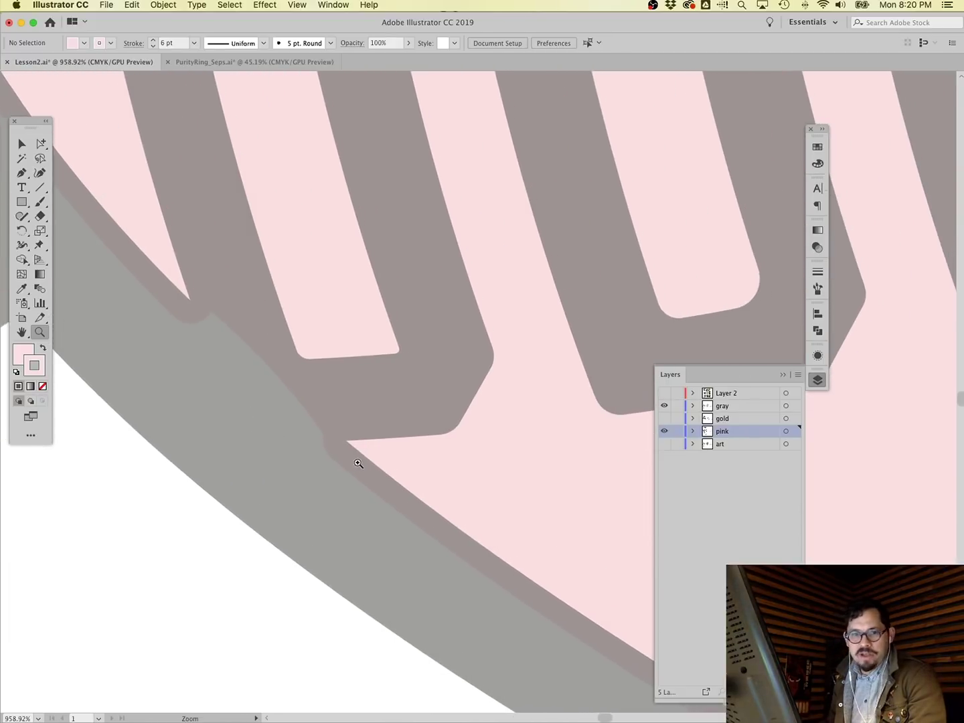
scroll(347, 461, "right", 15)
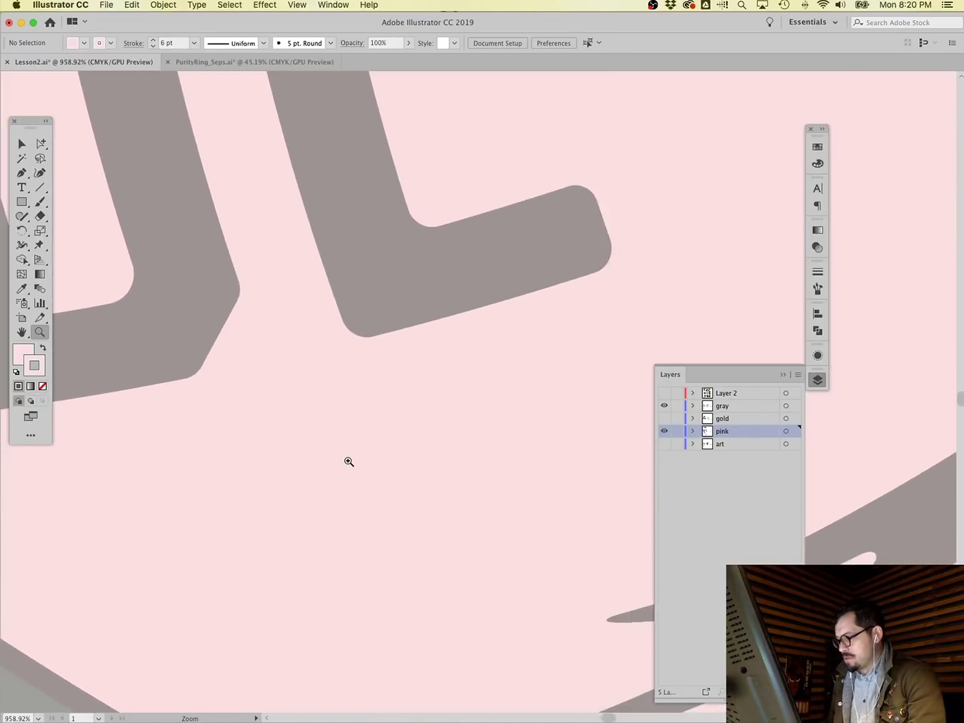
key("super+0")
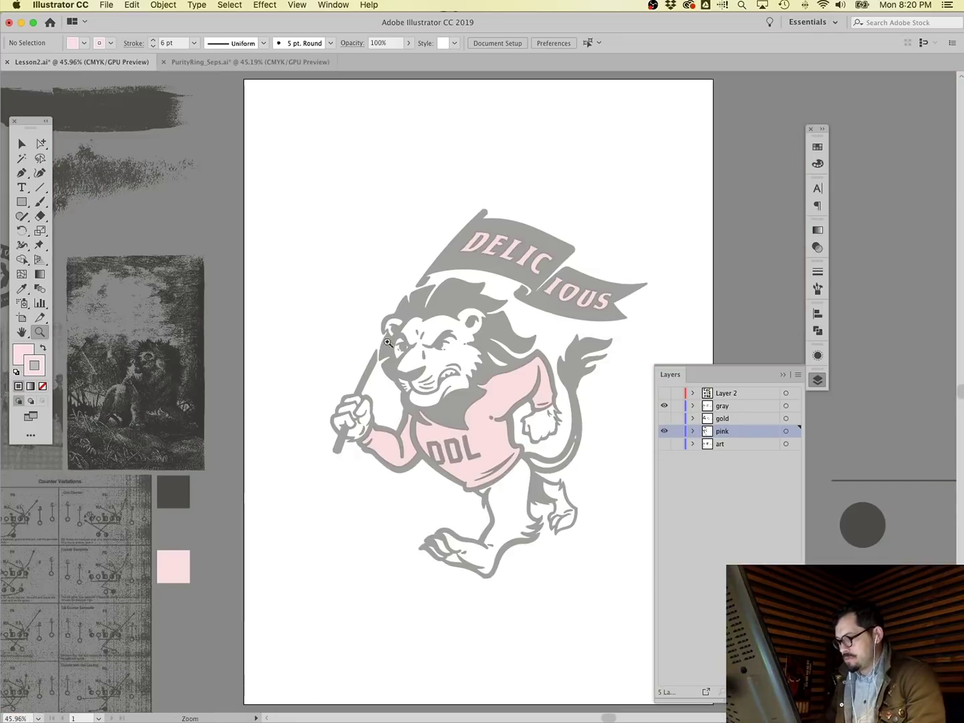
scroll(664, 360, "down", 1)
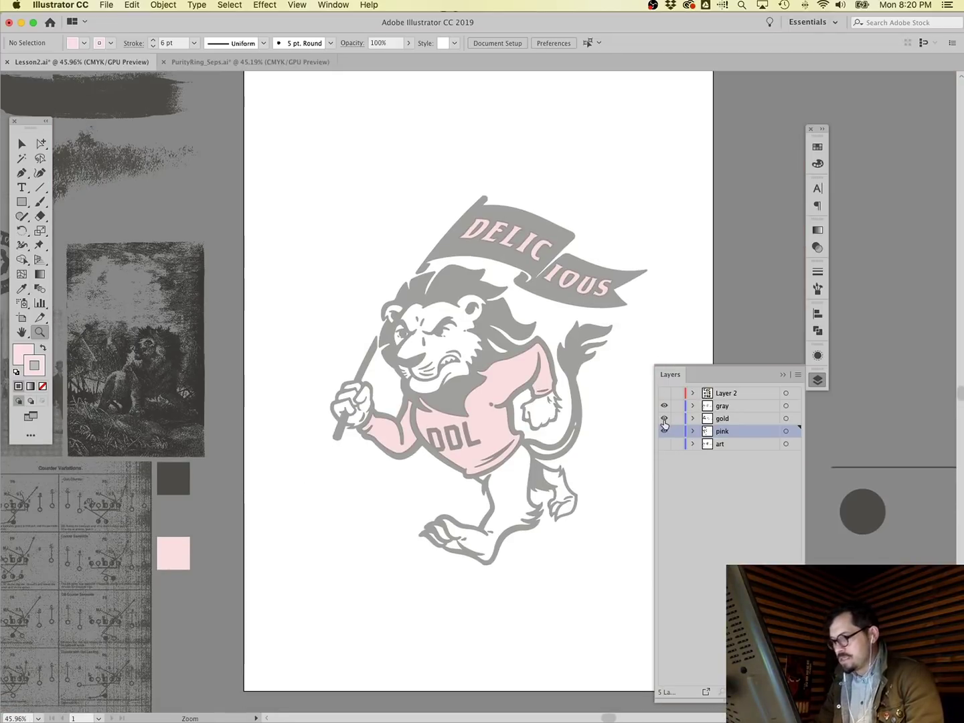
left_click(664, 419)
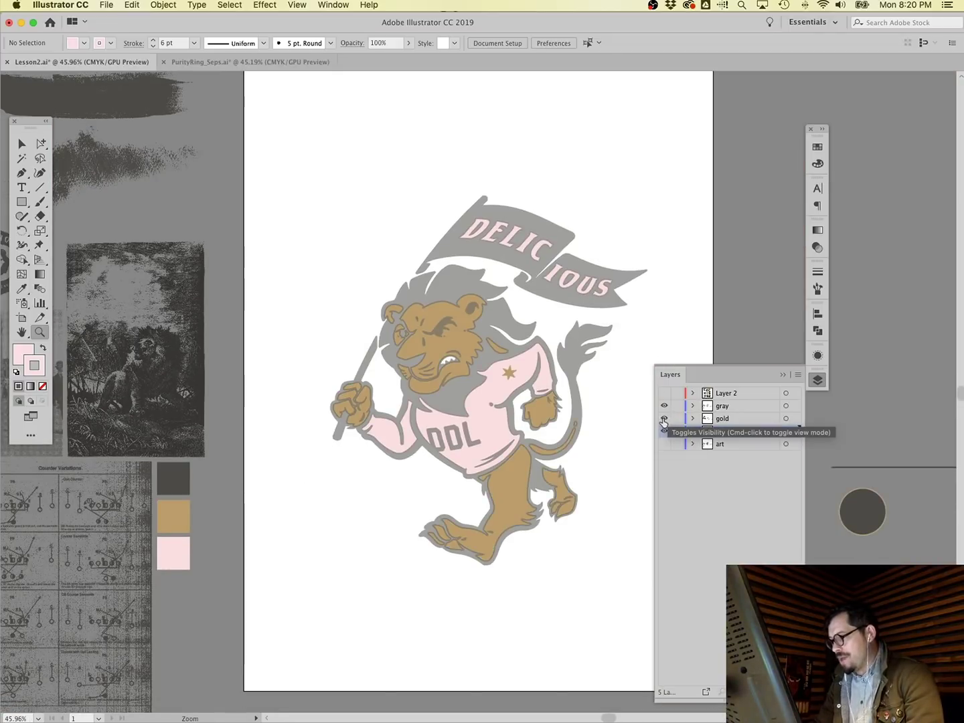
Show only the gray layer and restore its lion and flag artwork to 100% opacity.
left_click_drag(664, 418, 664, 430)
key("v")
left_click_drag(319, 157, 680, 682)
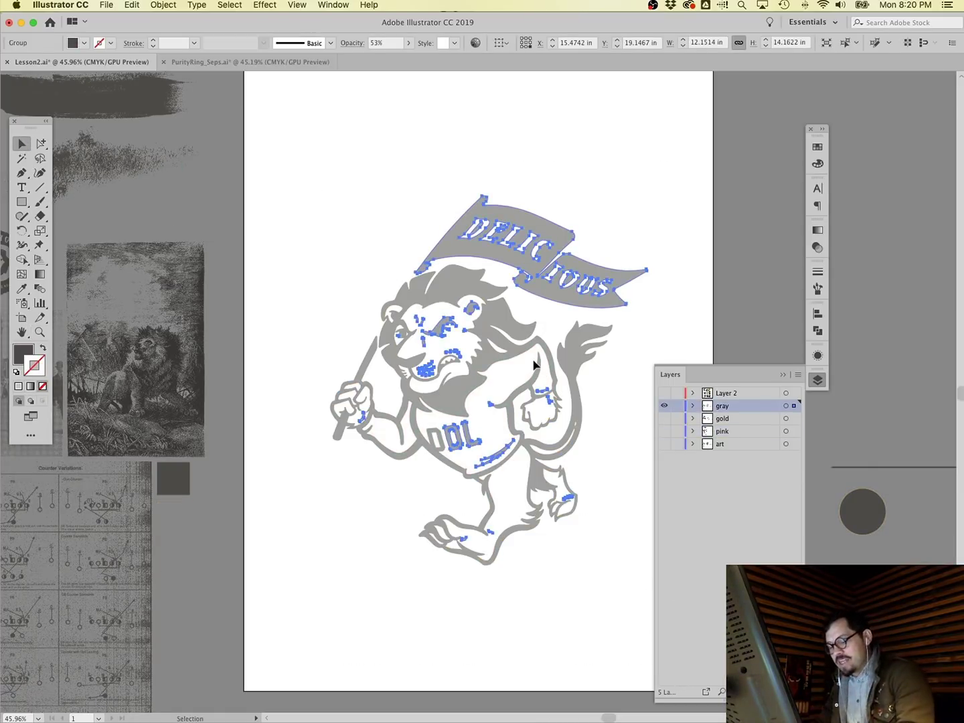
left_click_drag(317, 172, 677, 690)
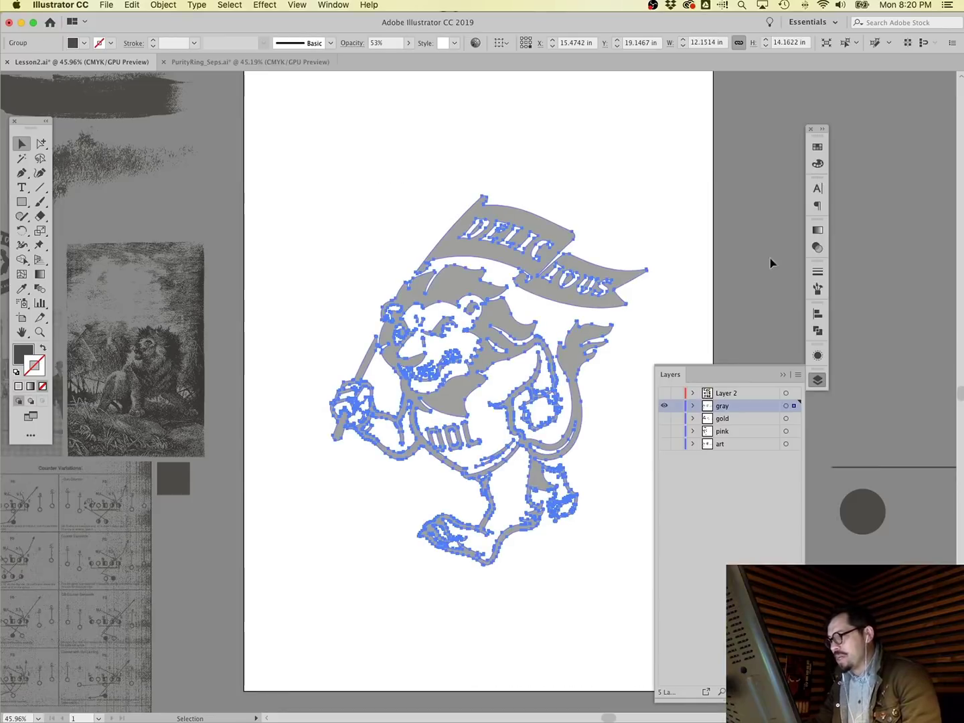
left_click(813, 250)
left_click(792, 246)
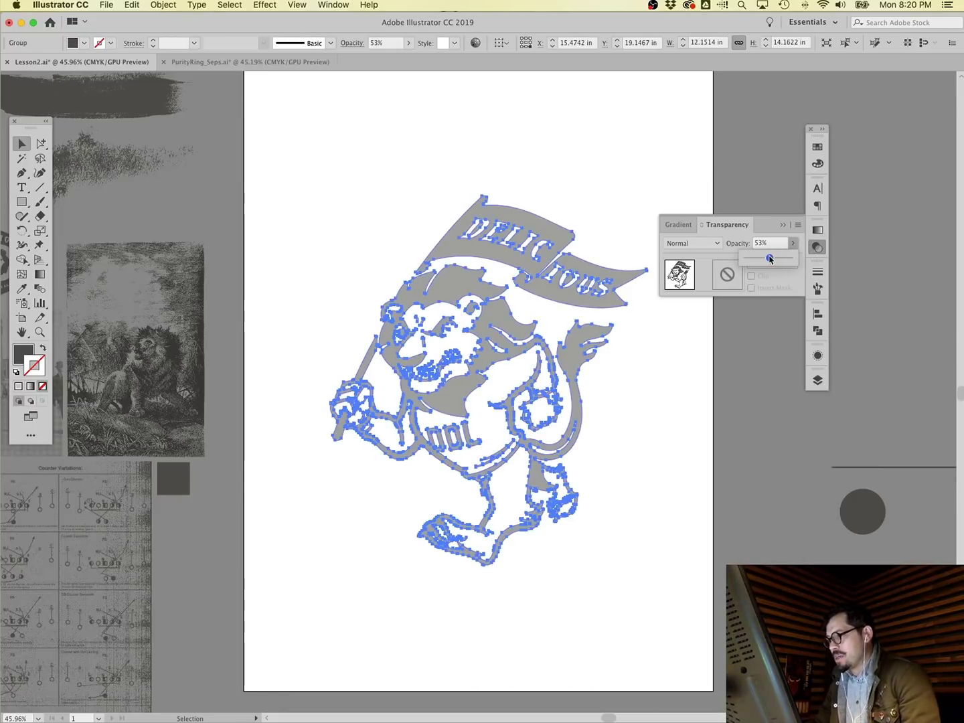
left_click_drag(774, 260, 785, 260)
left_click(675, 190)
Review the separations by toggling layer visibility, ending with the gray, gold and pink layers displayed together.
left_click(817, 380)
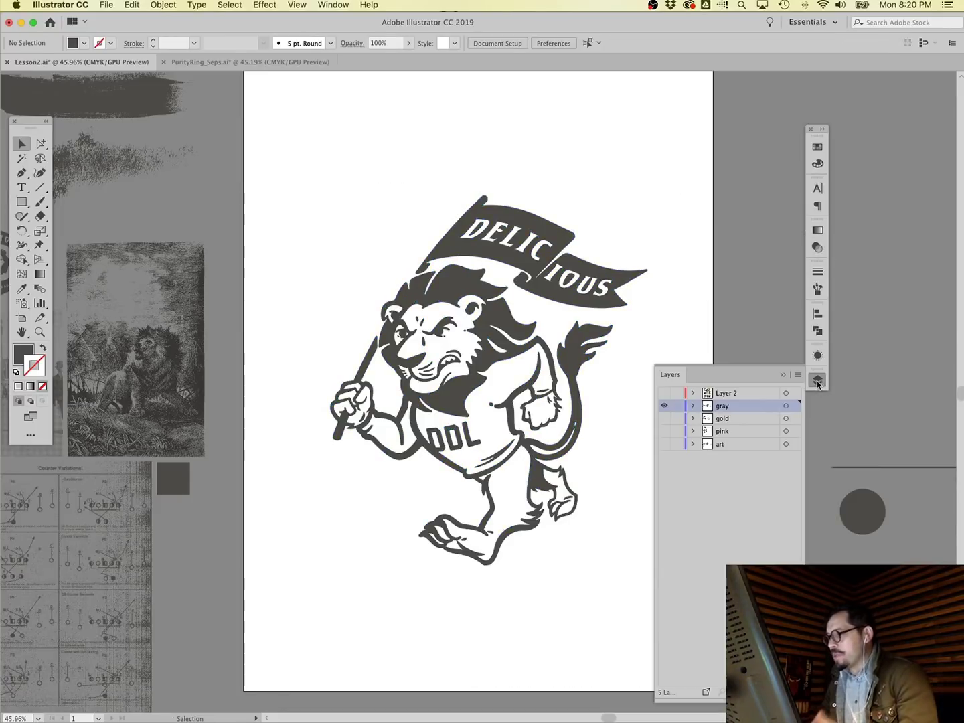
left_click(666, 406)
left_click(665, 419)
left_click(665, 420)
left_click(664, 431)
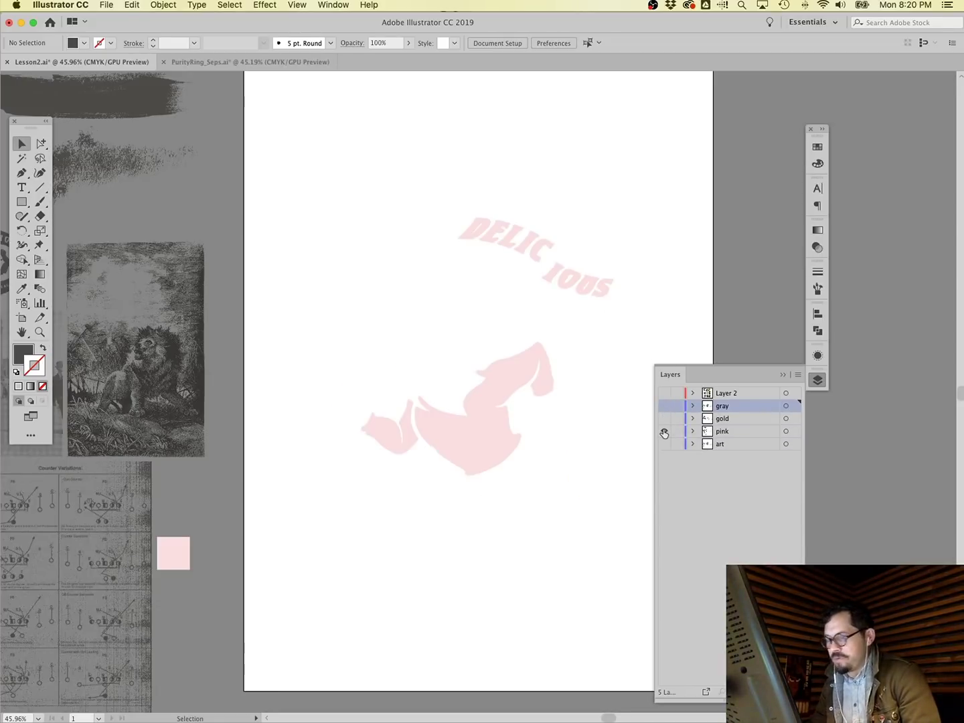
left_click(665, 418)
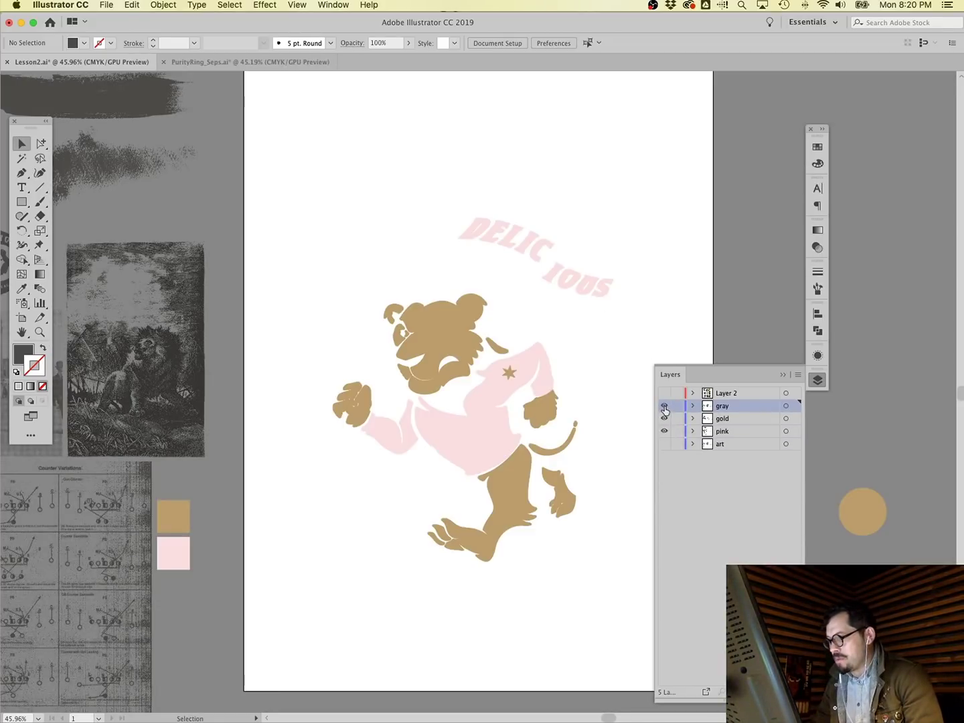
left_click(666, 406)
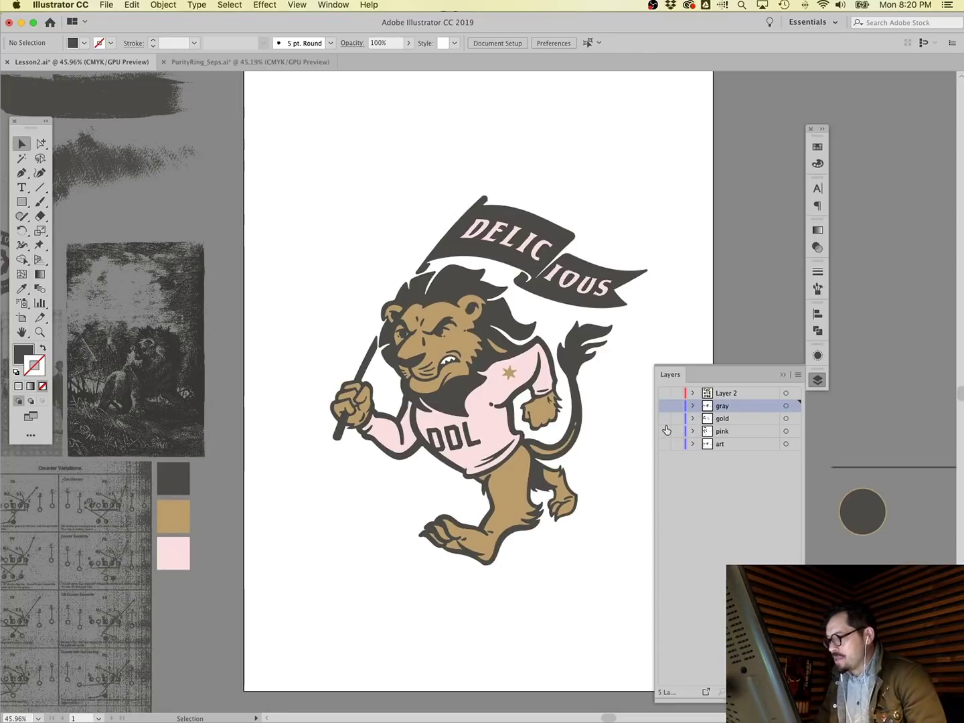
Show only the original art layer in preview mode, make it active and check the gold star on the shirt.
key("super+y")
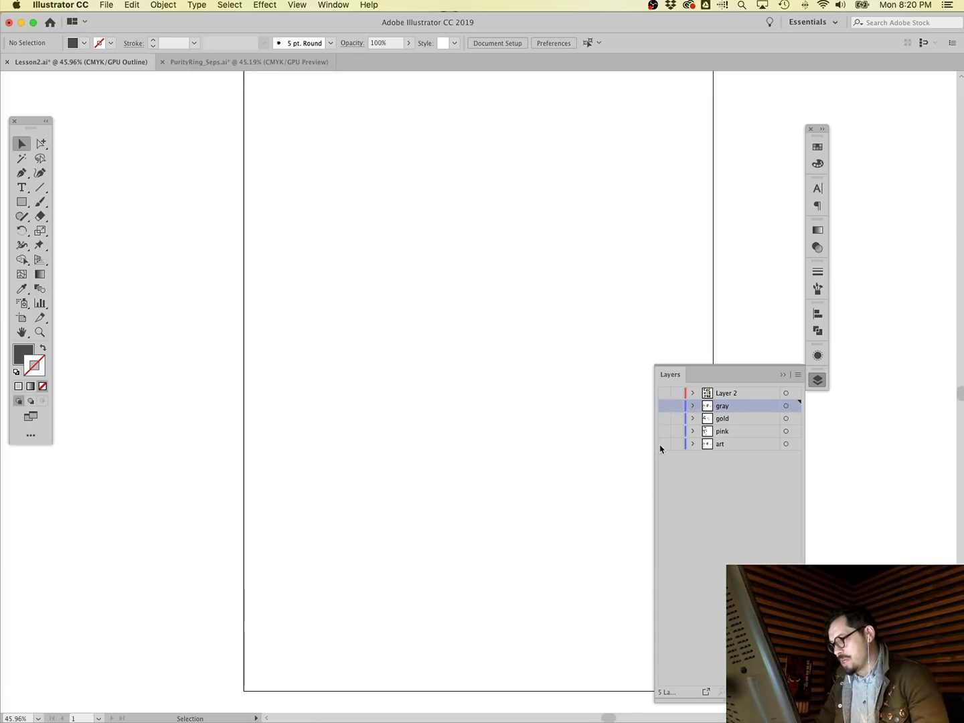
key("super+y")
left_click(728, 447)
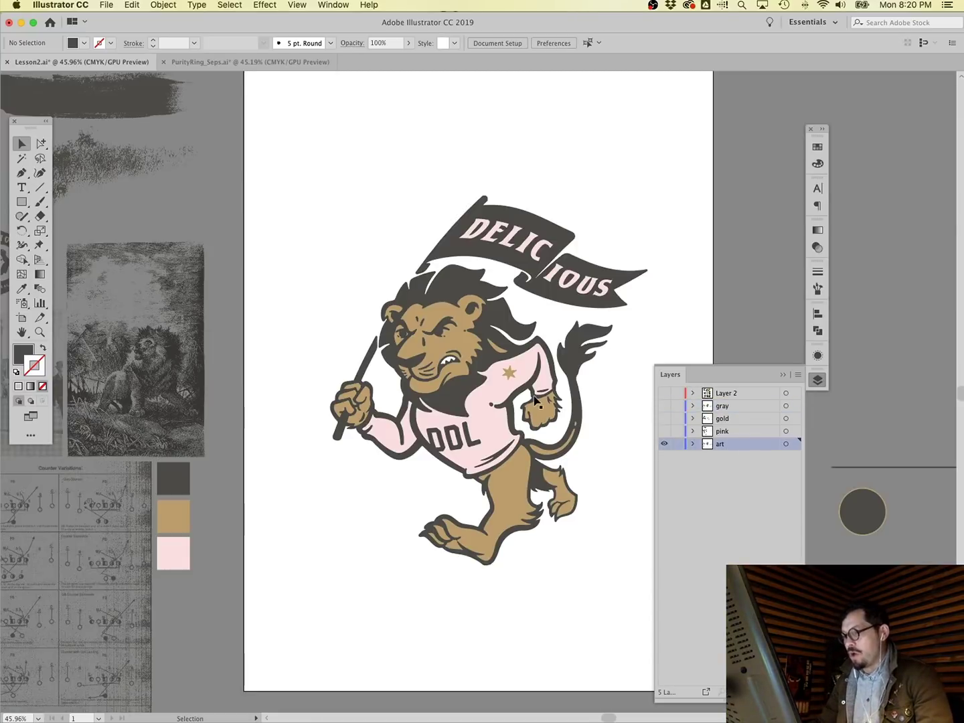
left_click(510, 375)
left_click(41, 143)
left_click(690, 466)
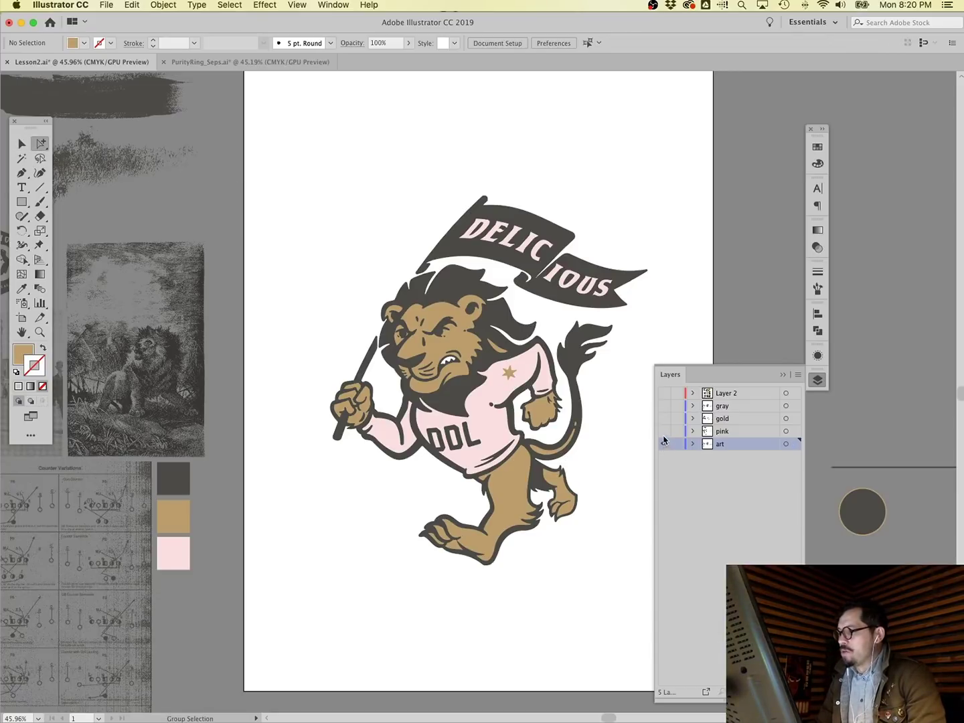
Show only the gold layer and delete the star from it.
left_click(663, 442)
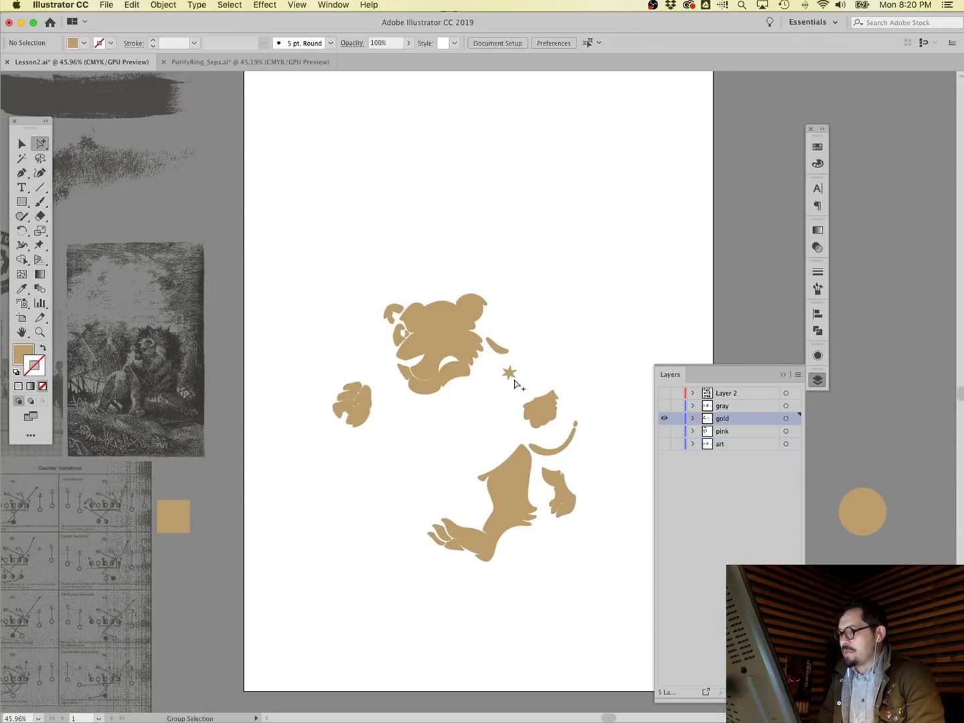
left_click(513, 378)
key("Delete")
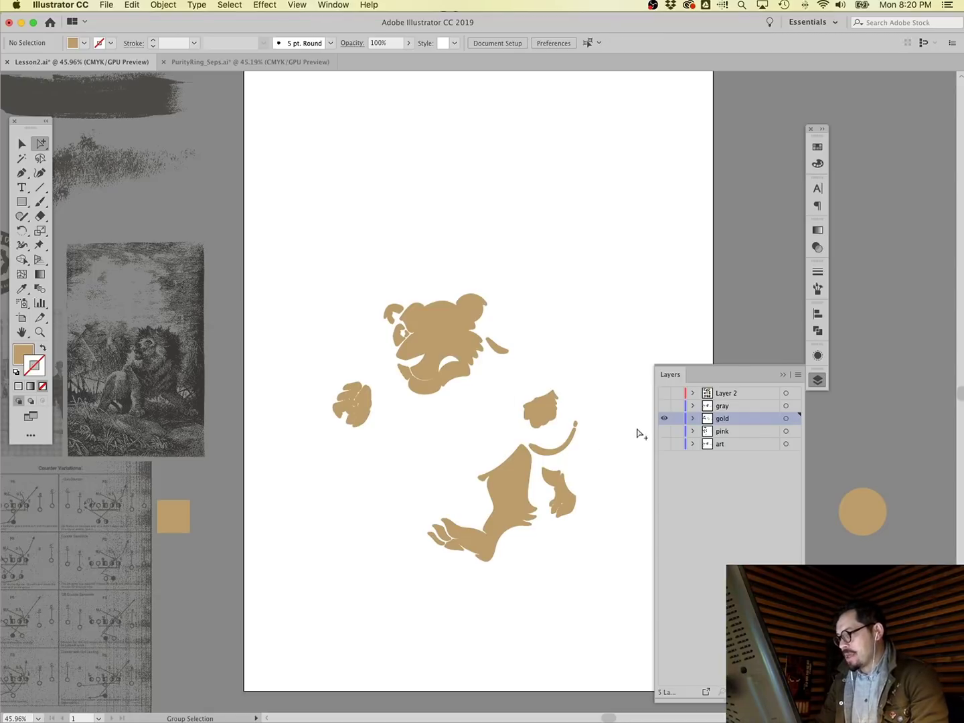
Copy the gold shirt star from the art layer to the gold layer, leaving only the gold layer displayed.
left_click(663, 443)
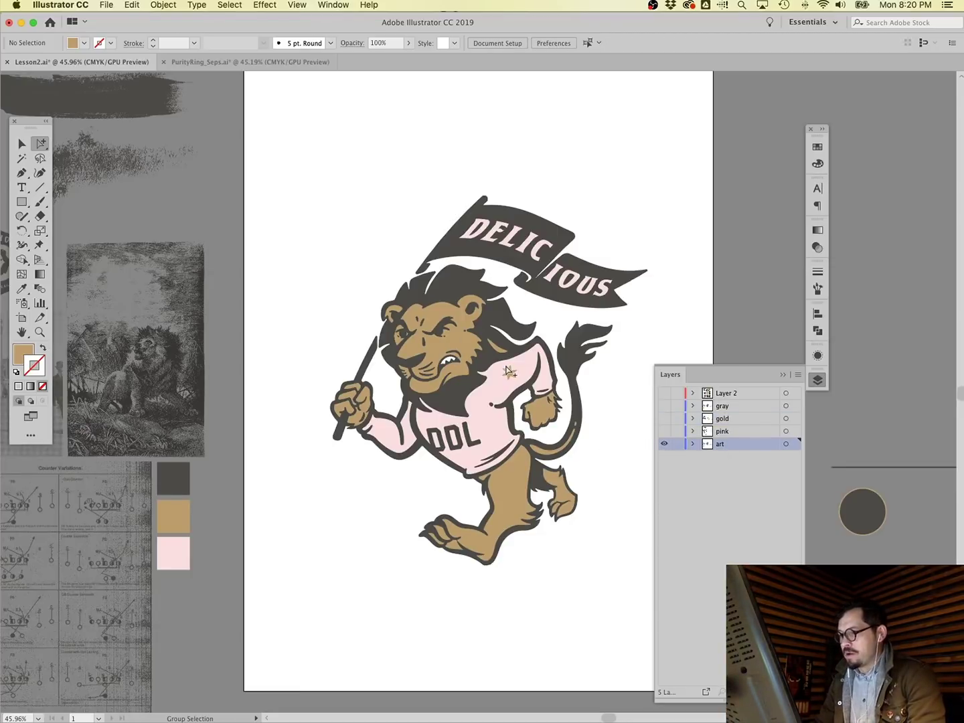
key("super+z")
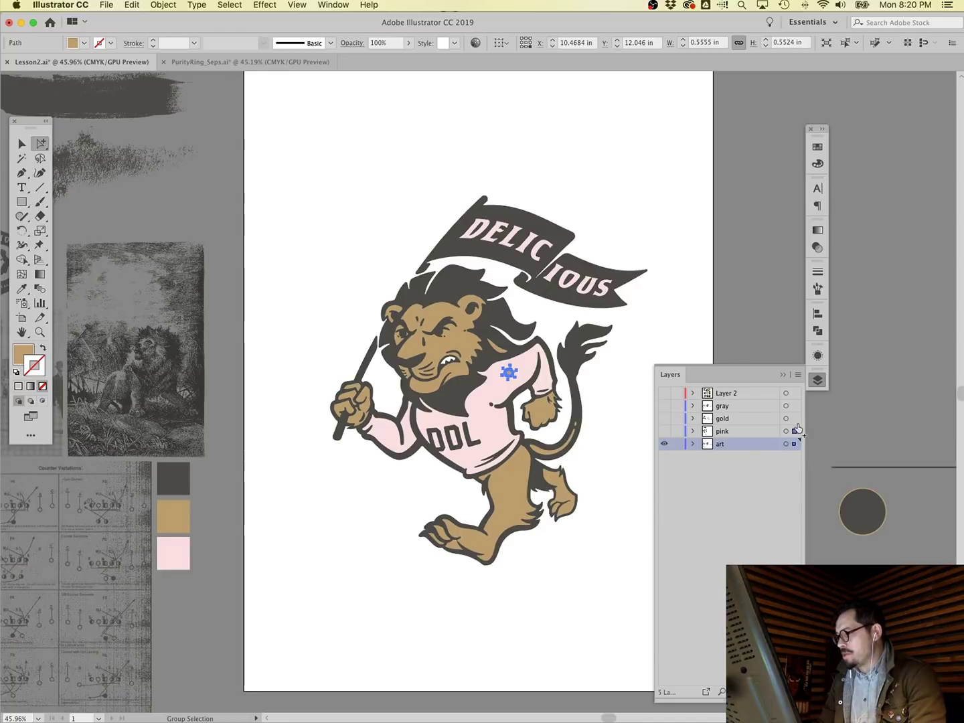
key("super+shift+a")
left_click(666, 444)
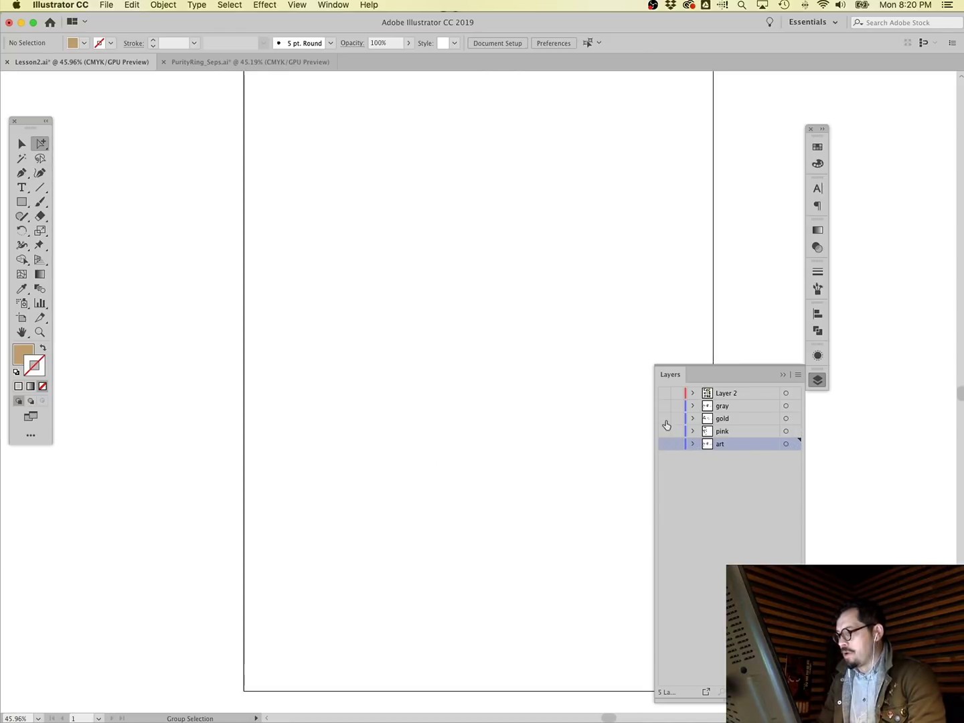
left_click(666, 418)
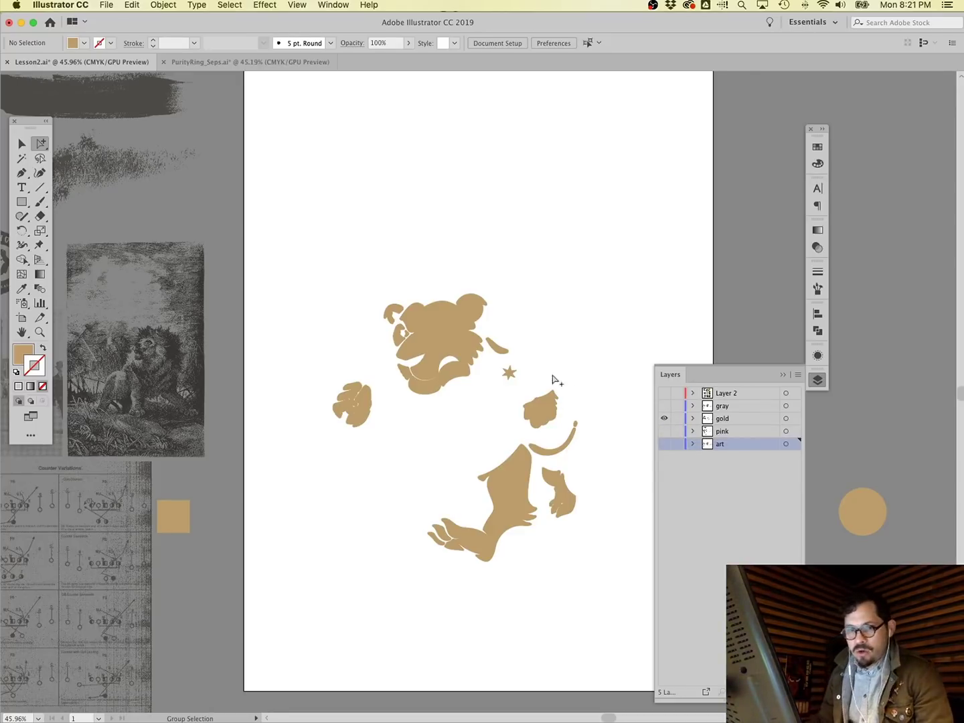
Switch to the PurityRing_Seps.ai document and examine where the blue, red, white and navy shapes meet near the tower's top.
left_click(279, 64)
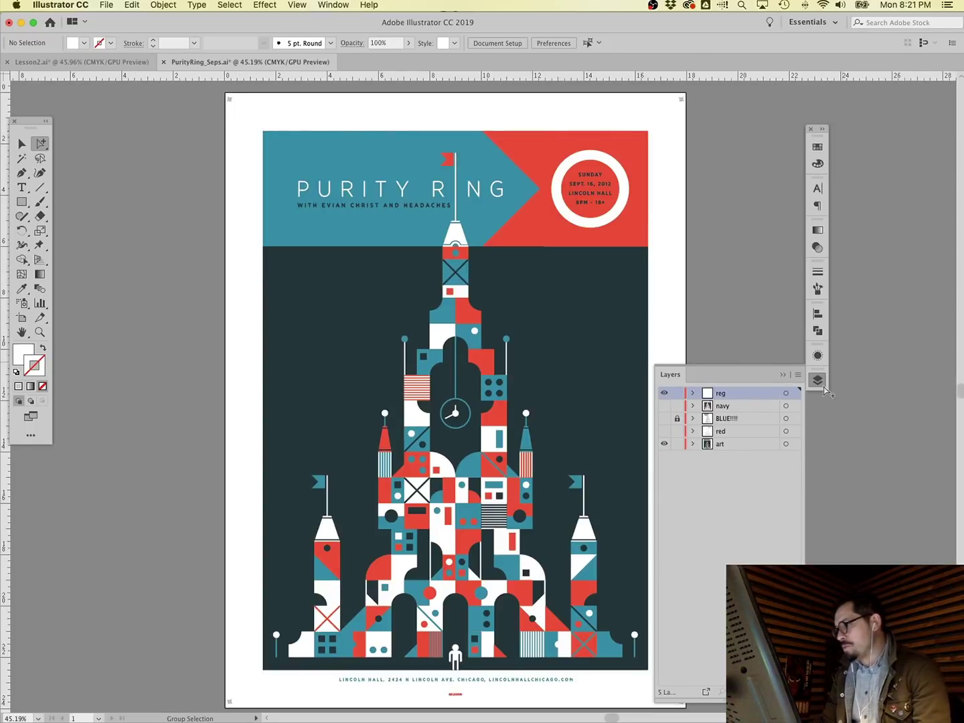
left_click(783, 374)
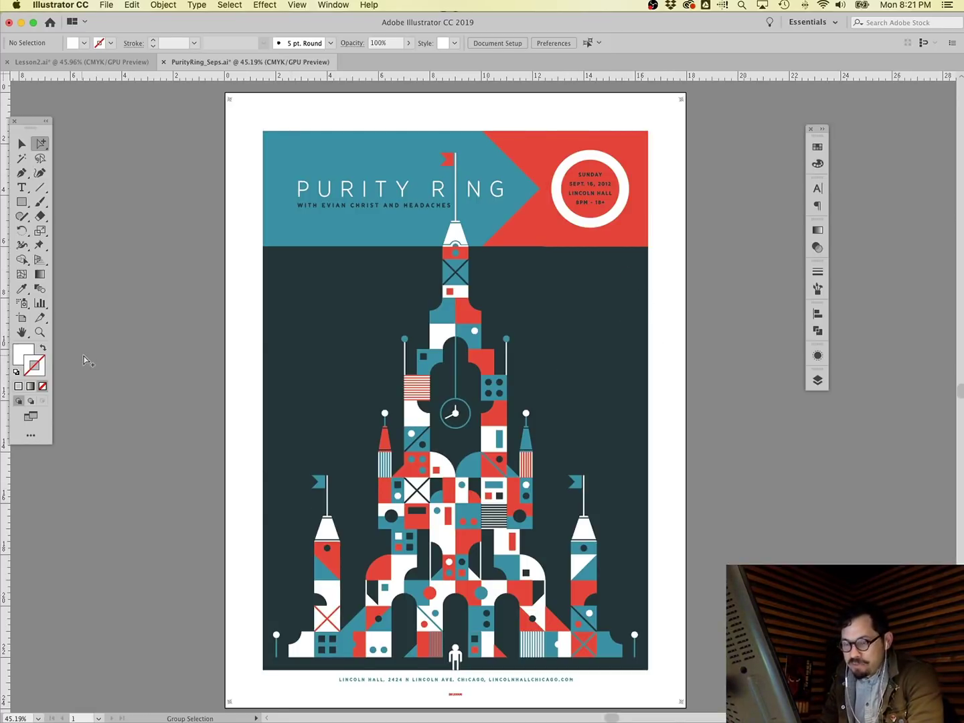
left_click(37, 332)
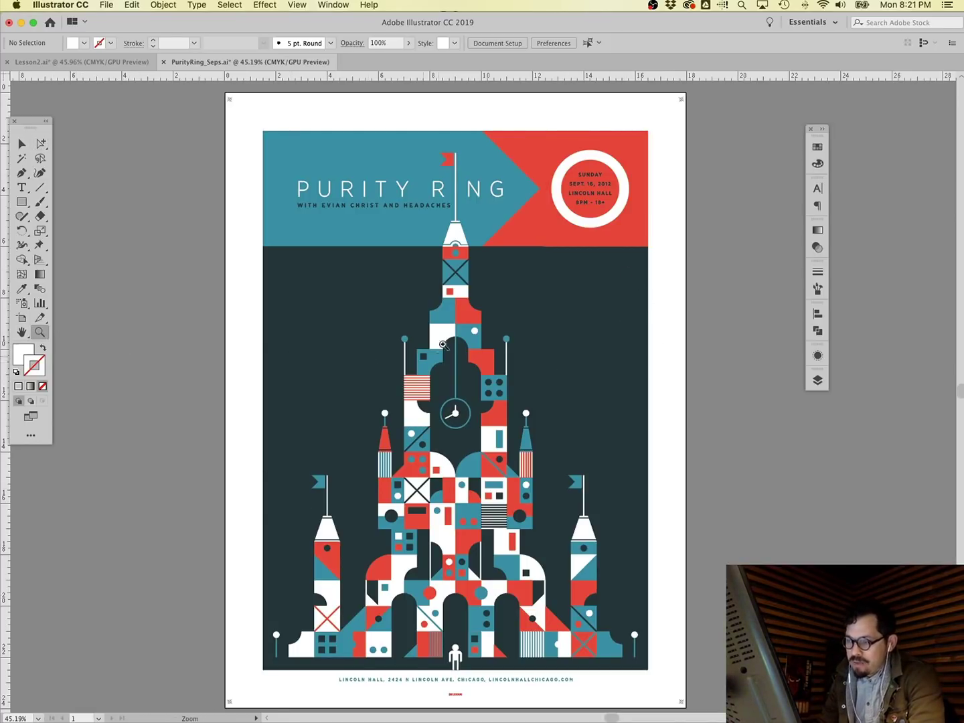
left_click_drag(431, 293, 526, 365)
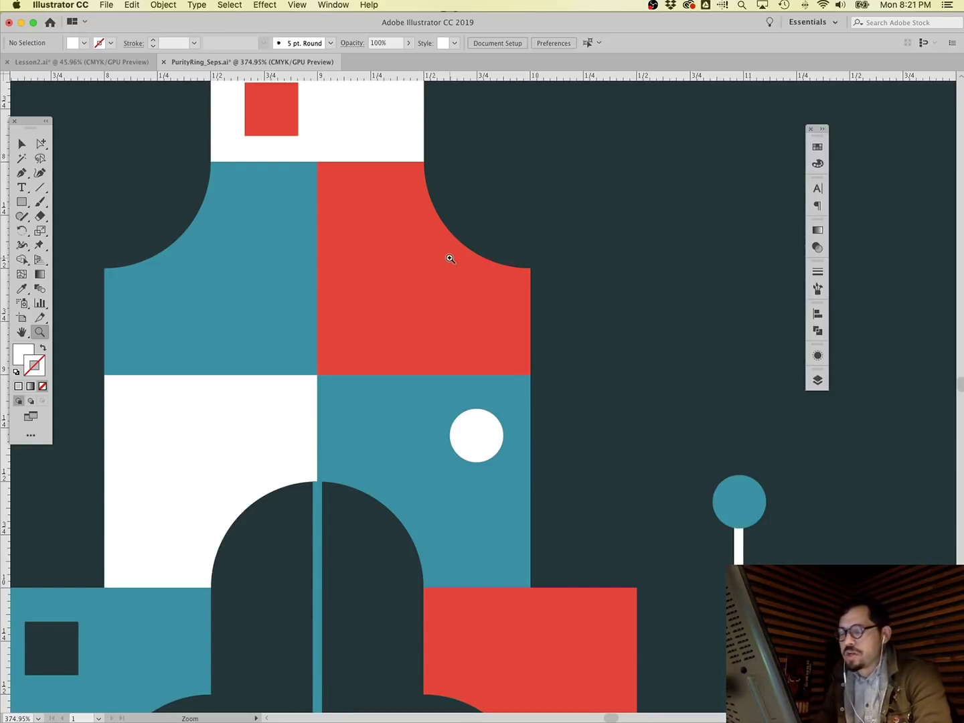
scroll(271, 248, "left", 1)
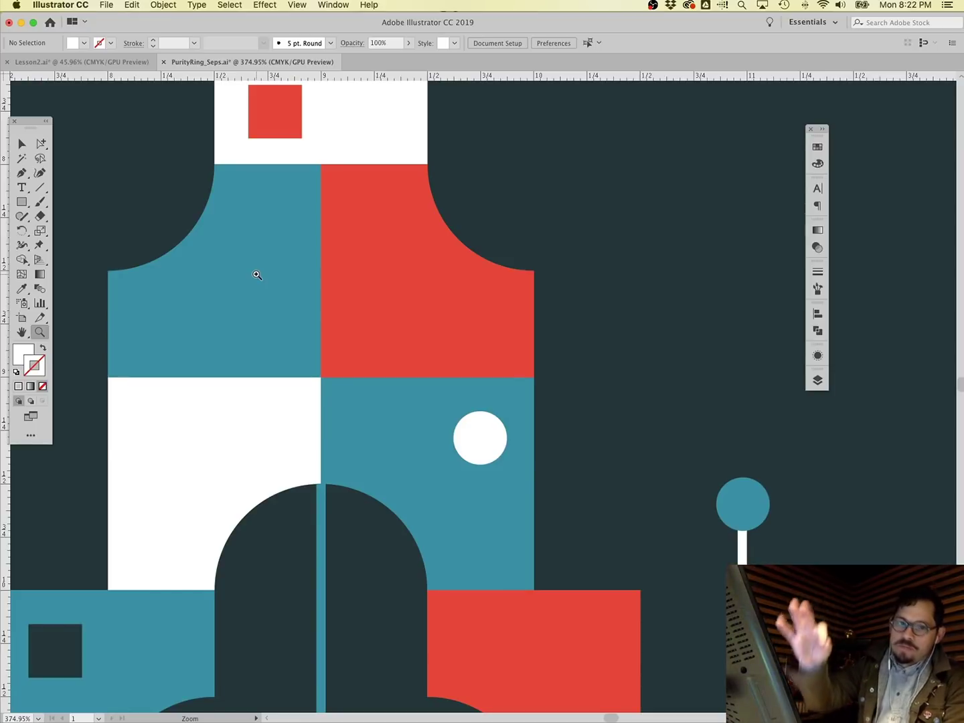
Hide the art layer, display the navy layer with reg, make navy active and view the whole poster.
left_click(817, 380)
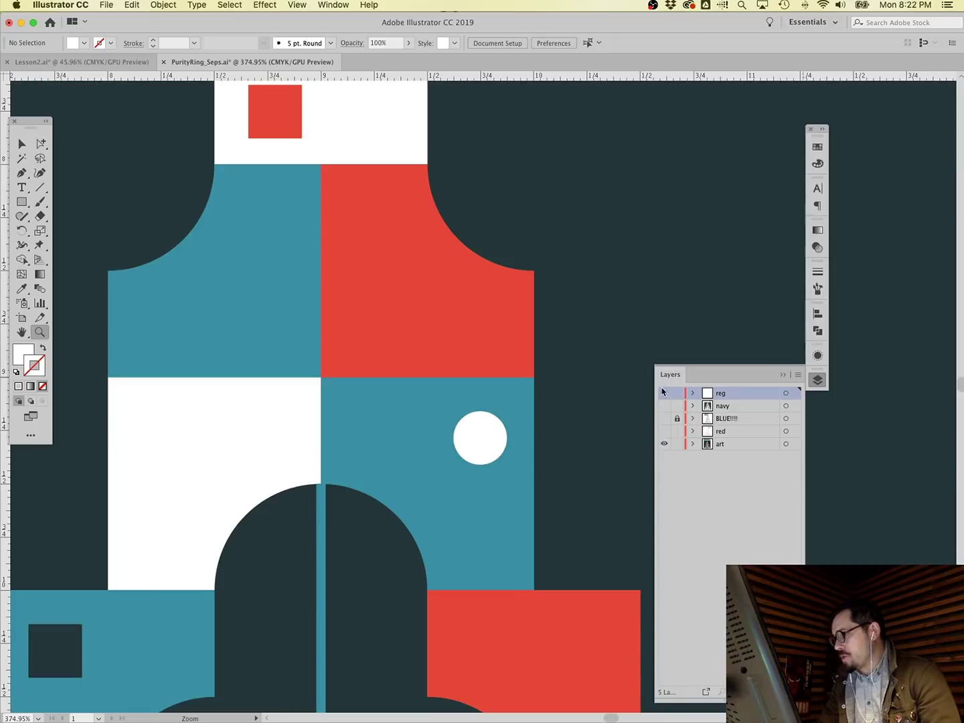
left_click(665, 444)
left_click(664, 444)
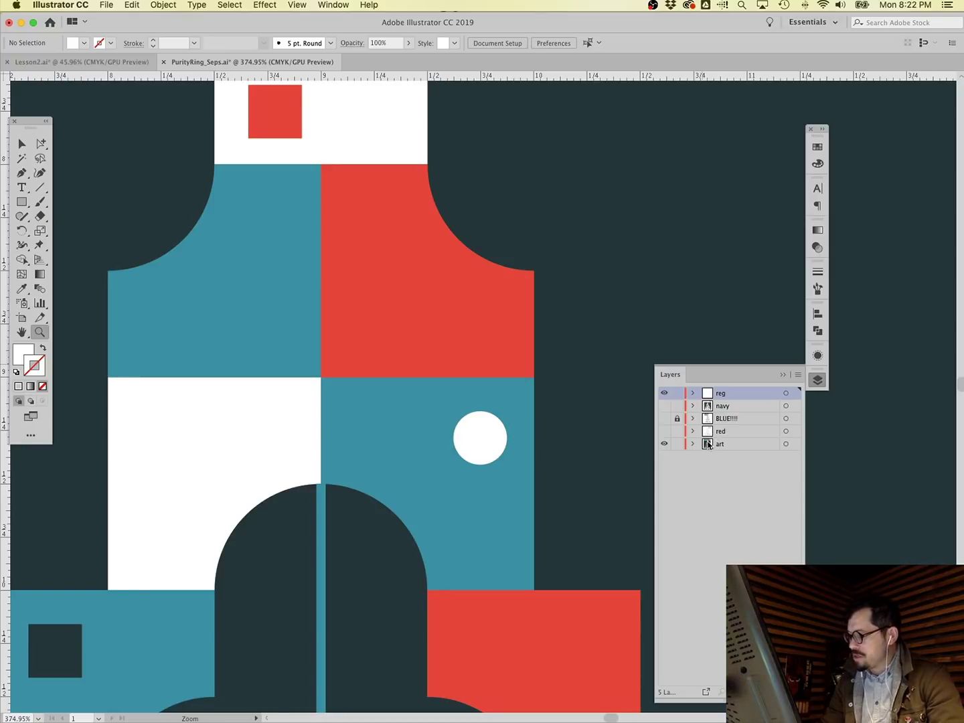
left_click(664, 444)
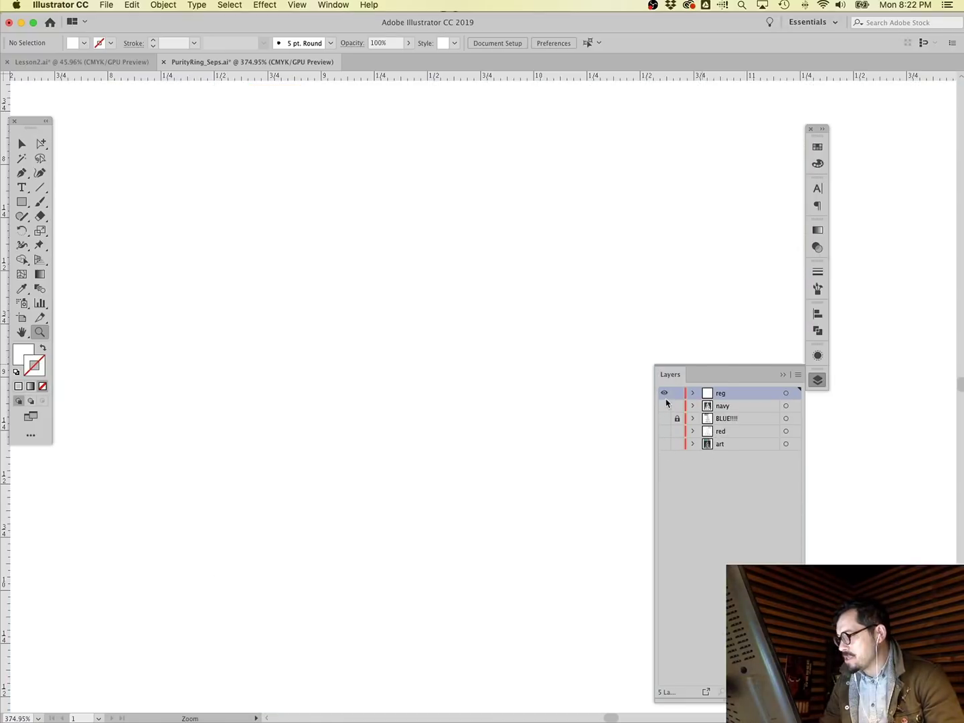
left_click(664, 406)
left_click(726, 407)
key("super+0")
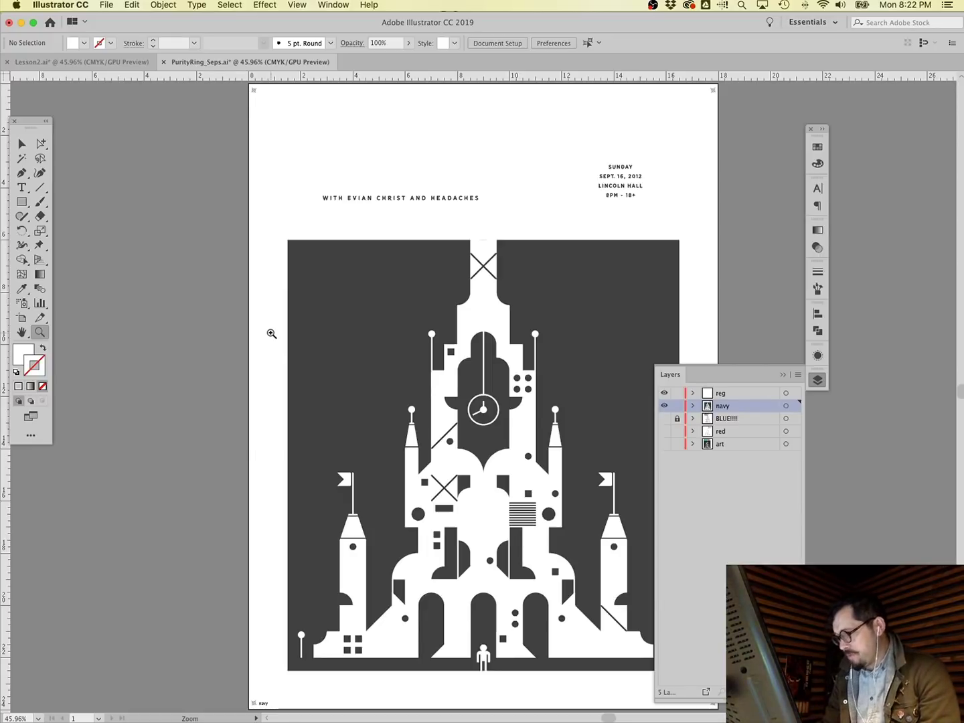
Display the BLUE!!!! layer together with navy and inspect the blue block with the square window beside the tower arch.
left_click_drag(255, 310, 499, 526)
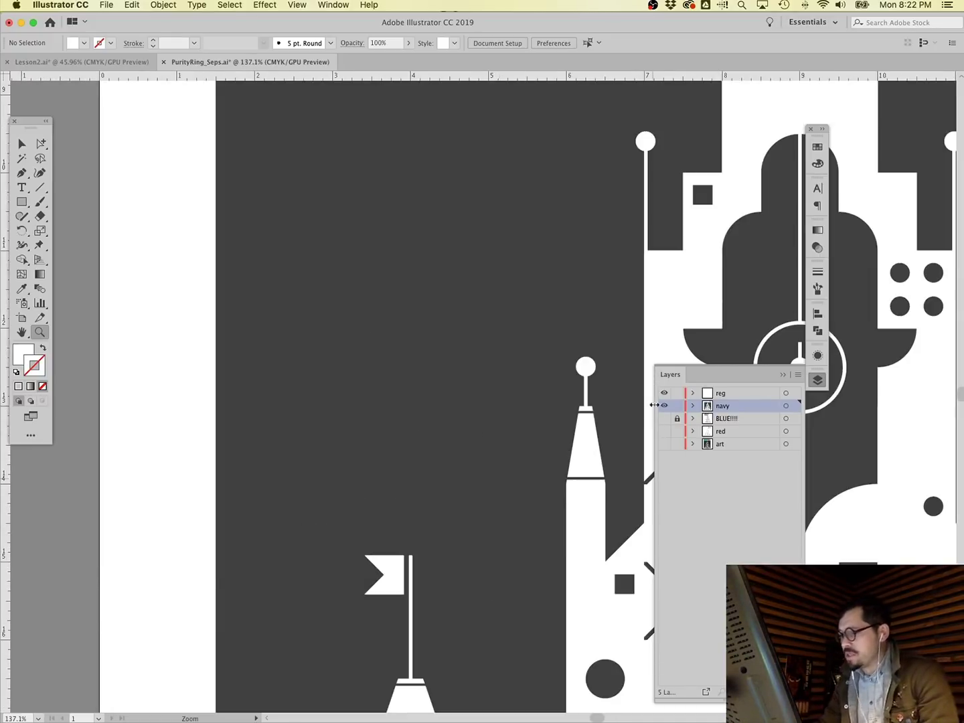
left_click(664, 419)
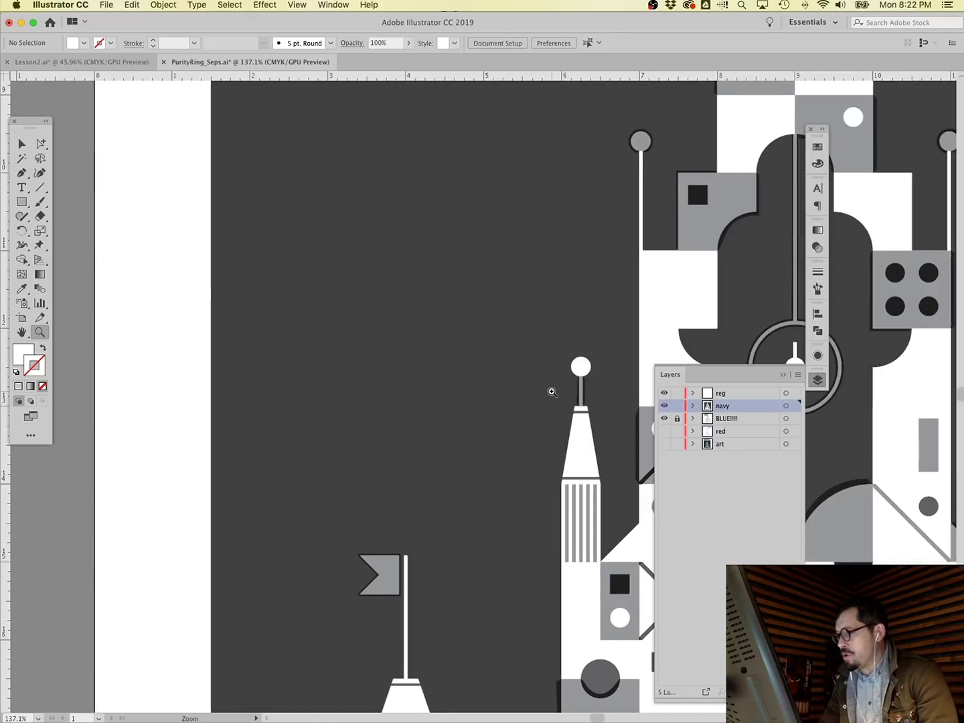
scroll(551, 389, "right", 3)
left_click_drag(580, 154, 645, 225)
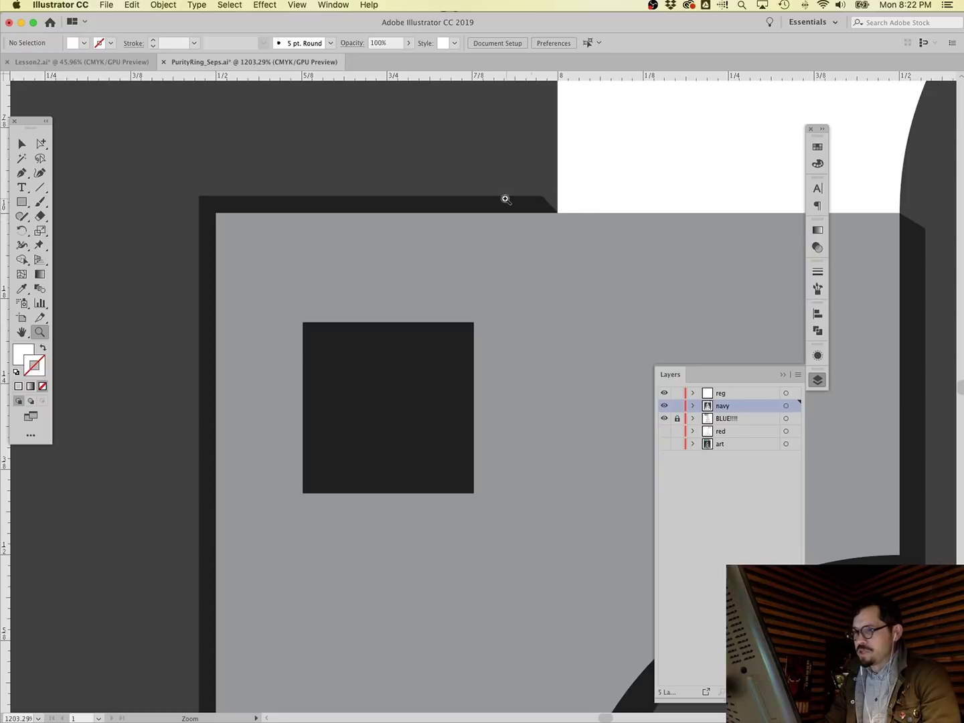
Compare the block's blue shape with the navy layer hidden and shown, and examine the angled overlap at its upper corner.
left_click(664, 406)
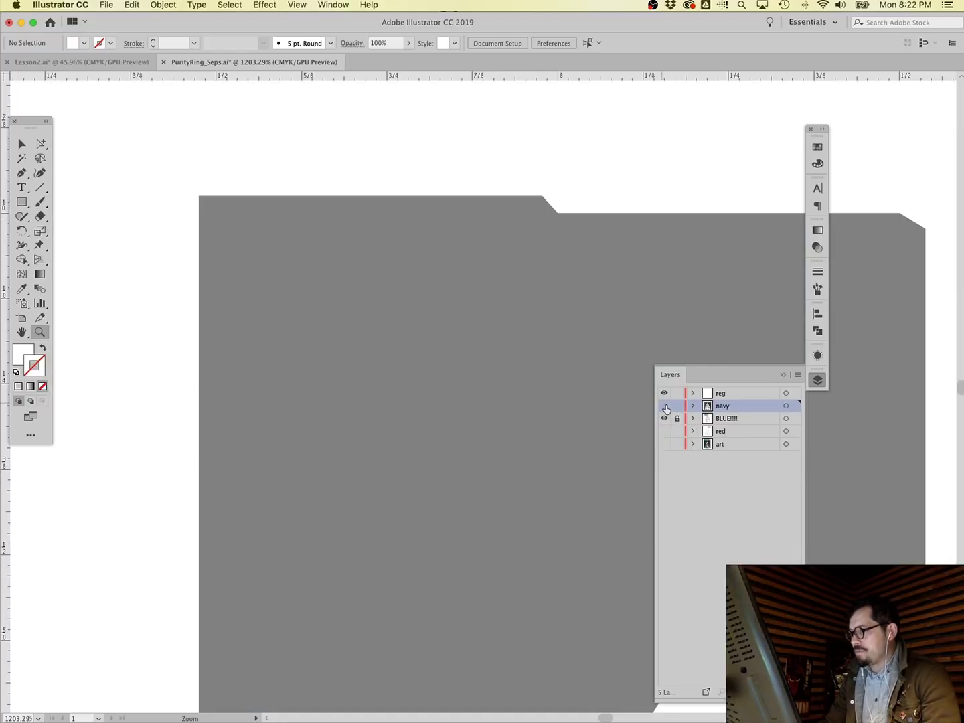
left_click(665, 406)
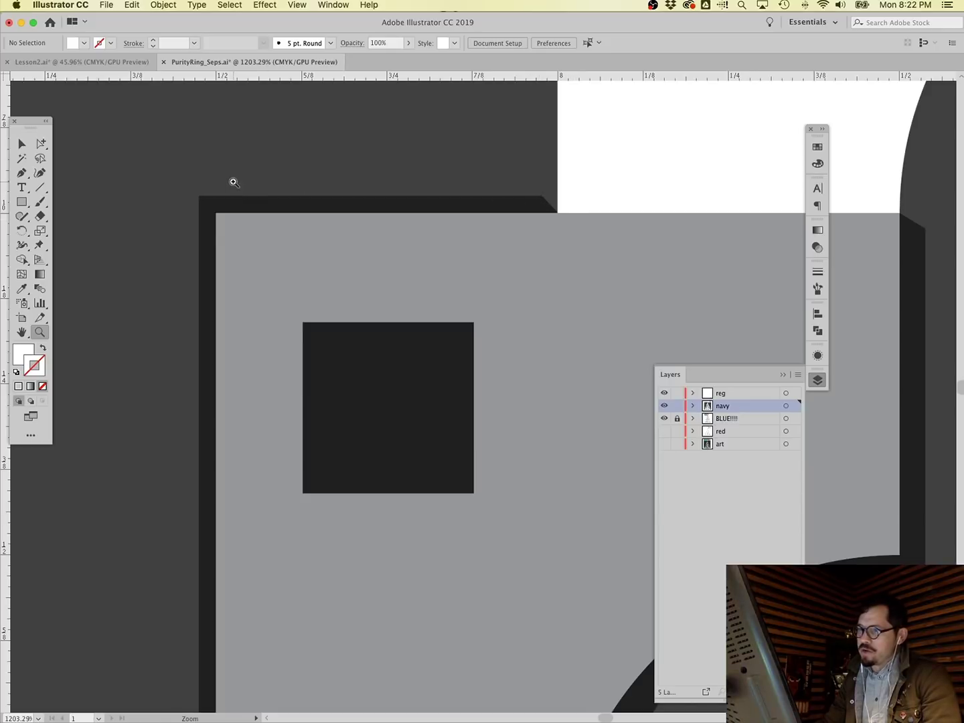
left_click_drag(467, 152, 657, 323)
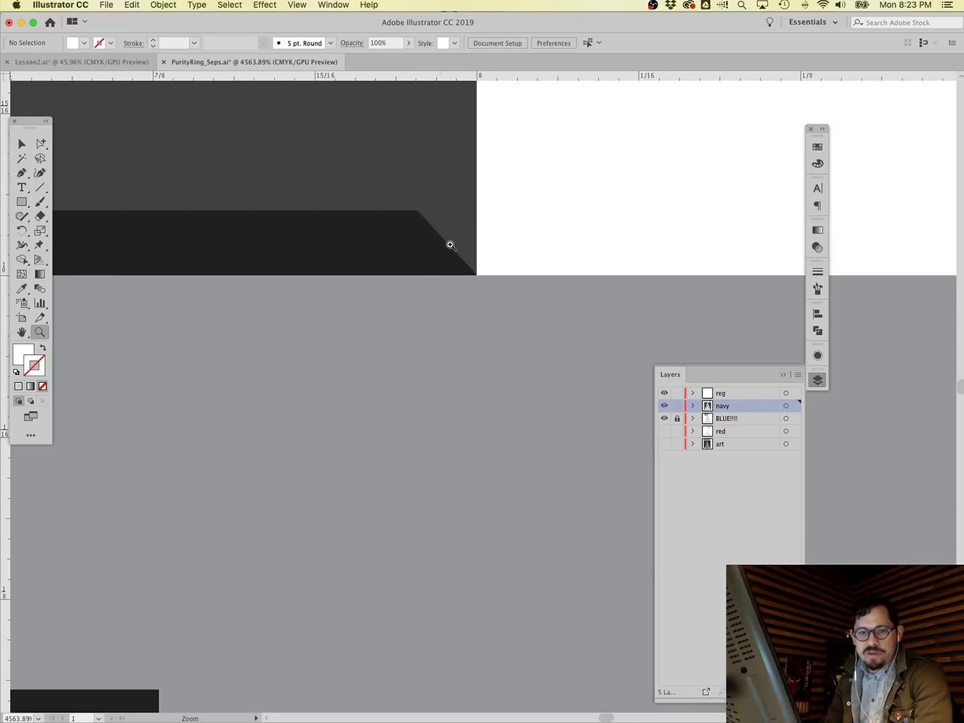
left_click_drag(459, 260, 501, 314)
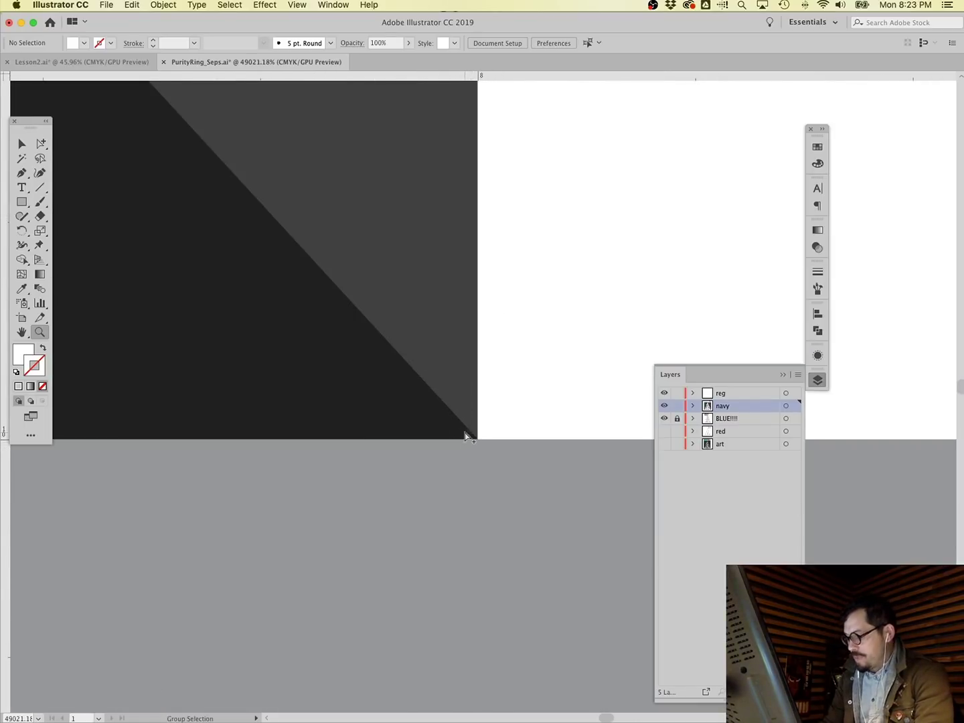
View the whole poster, and examine how the blue block's straight and curved edges extend under the navy.
key("super+0")
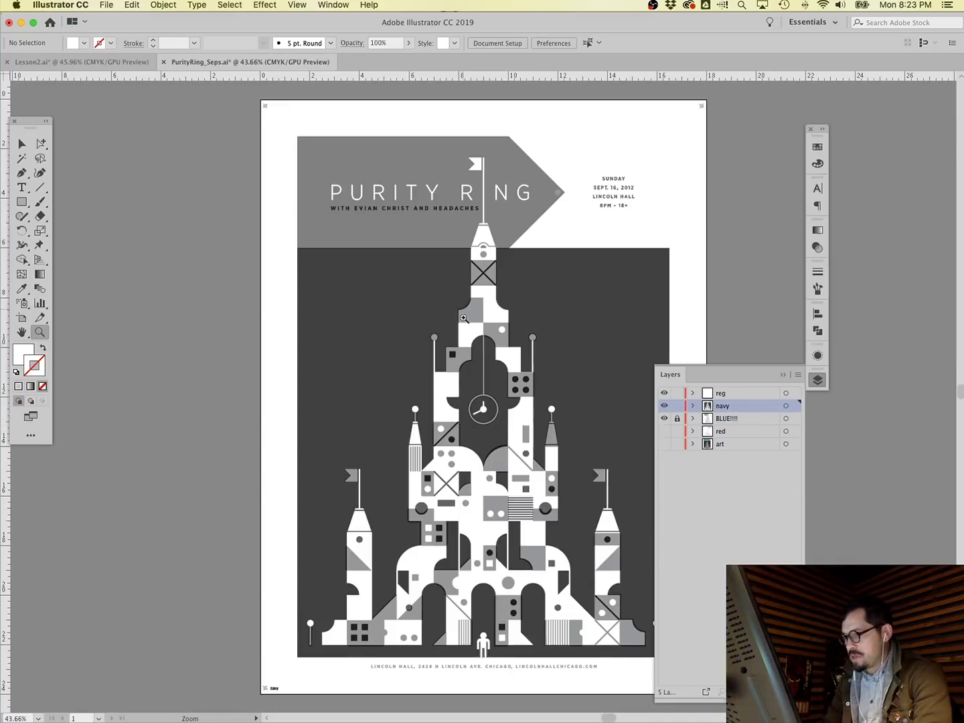
left_click_drag(445, 344, 497, 378)
scroll(330, 240, "up", 3)
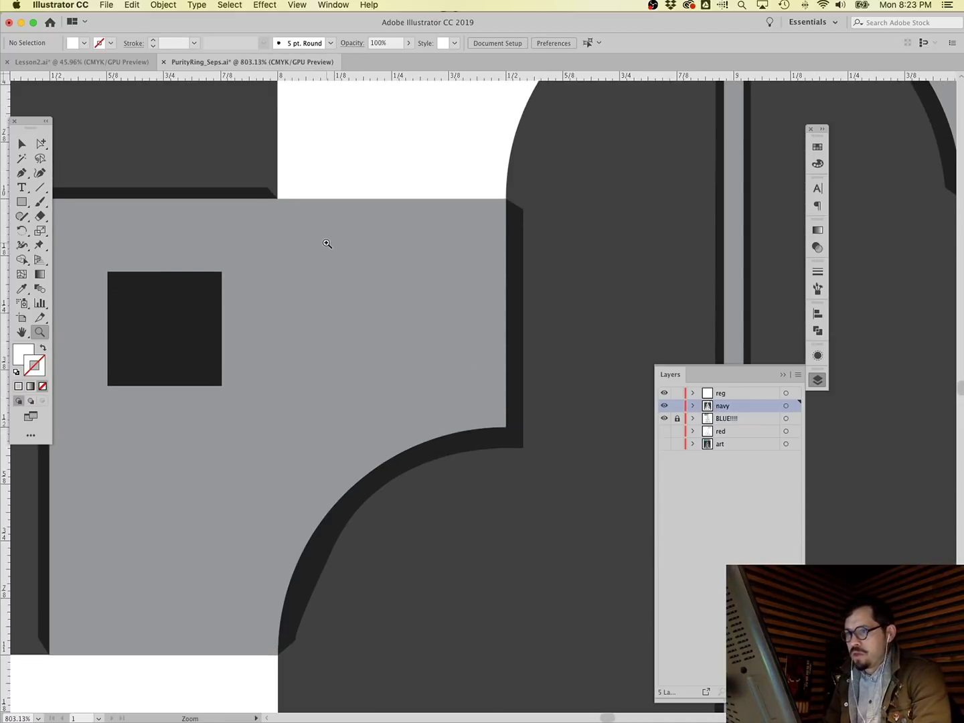
scroll(324, 244, "left", 4)
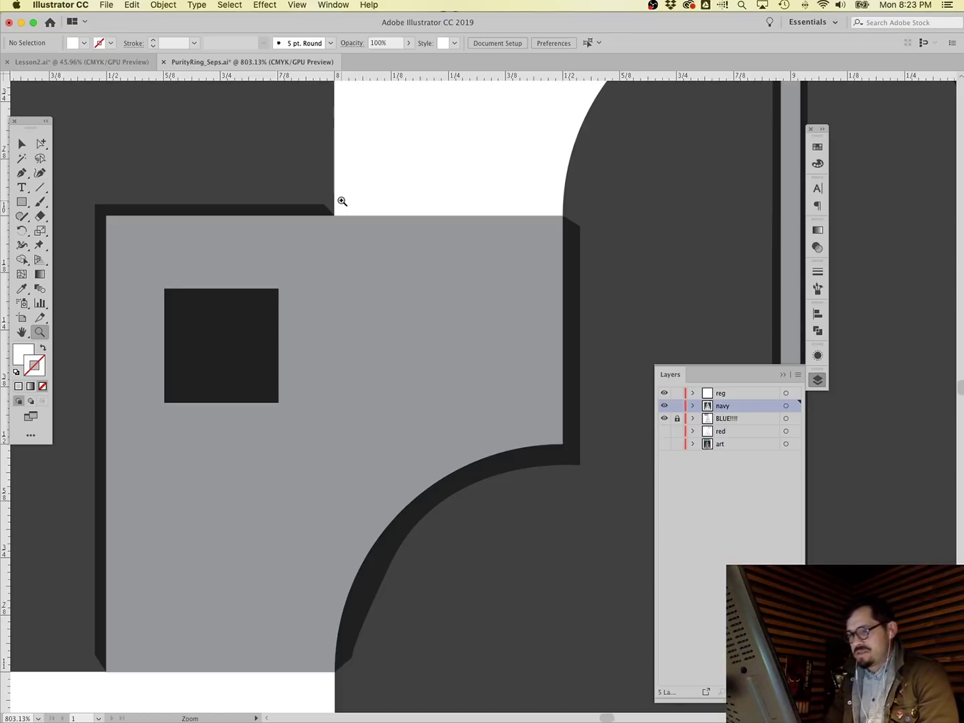
Examine the overlap of blue and navy along the clock's ring and the vertical line above it.
scroll(387, 251, "down", 10)
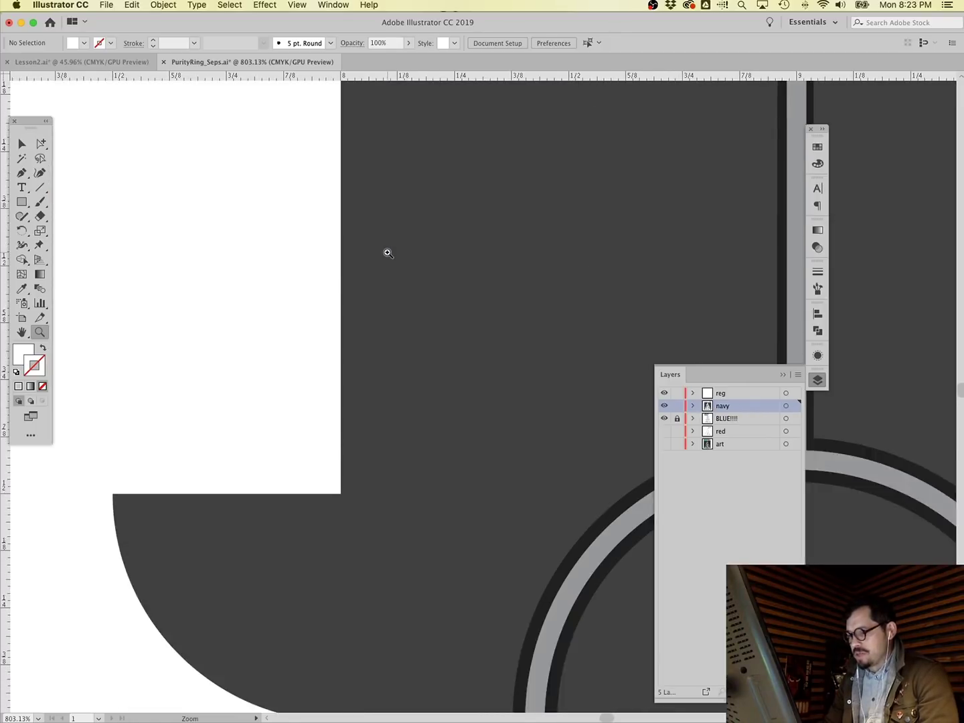
scroll(388, 251, "down", 2)
scroll(387, 253, "right", 10)
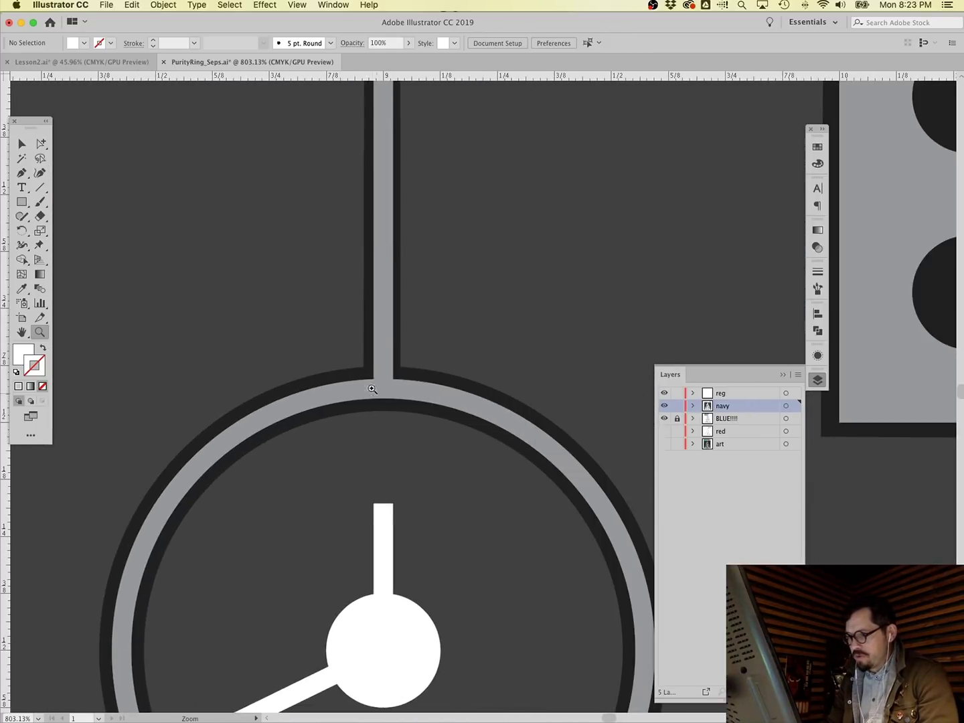
scroll(371, 381, "down", 2)
scroll(373, 379, "left", 2)
scroll(374, 379, "up", 3)
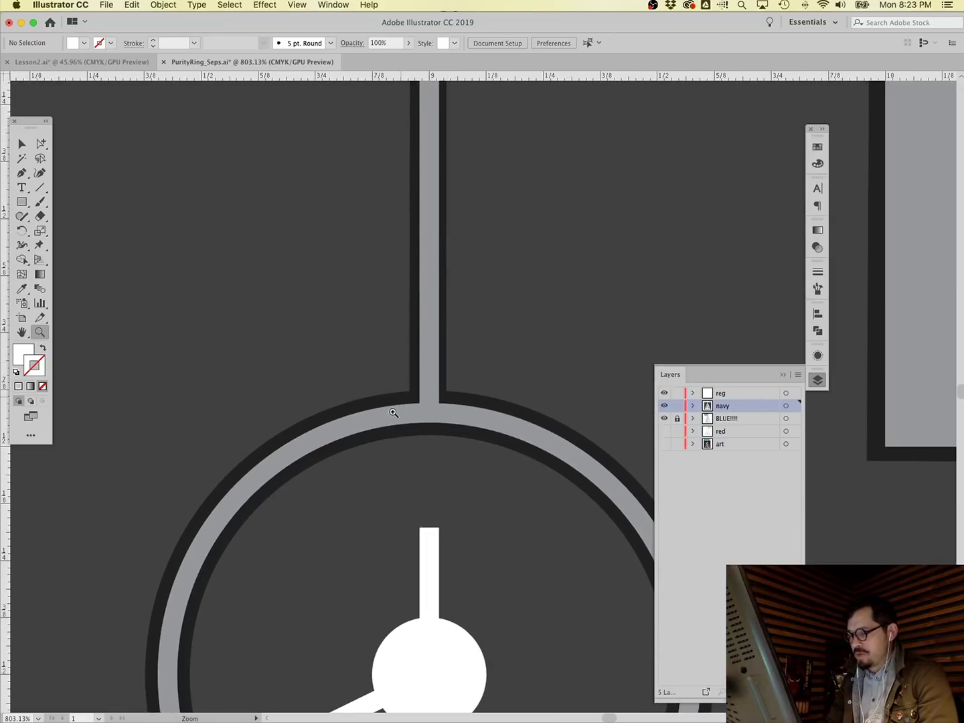
scroll(392, 413, "down", 15)
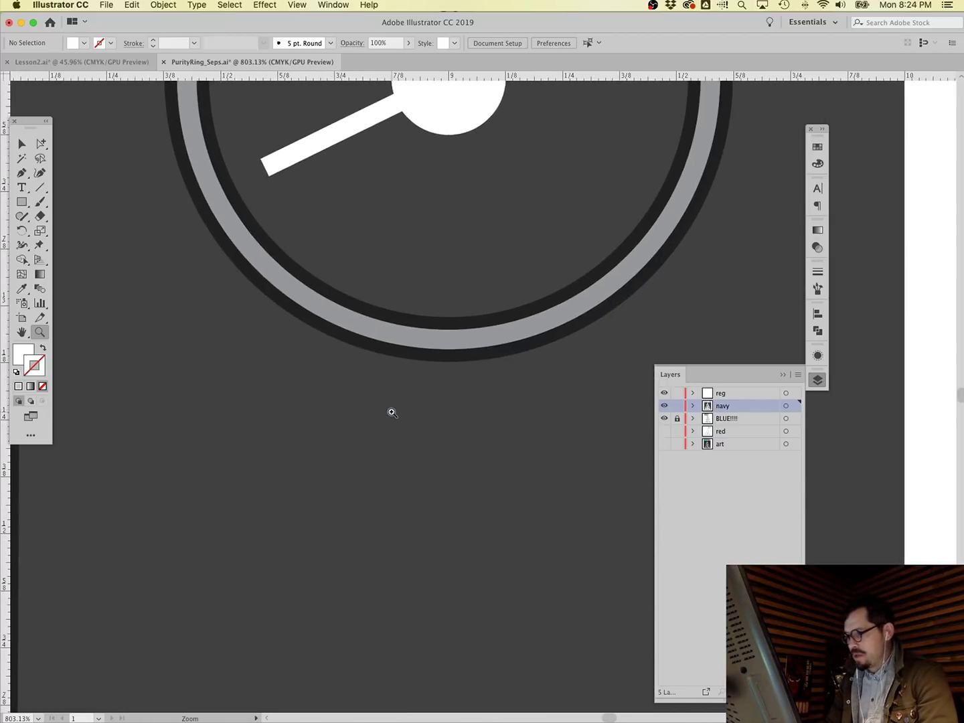
Examine the blue-under-navy overlaps around the quarter-circle shape and the navy block below the clock.
scroll(482, 422, "right", 2)
scroll(484, 421, "down", 10)
scroll(484, 422, "right", 5)
scroll(484, 421, "down", 9)
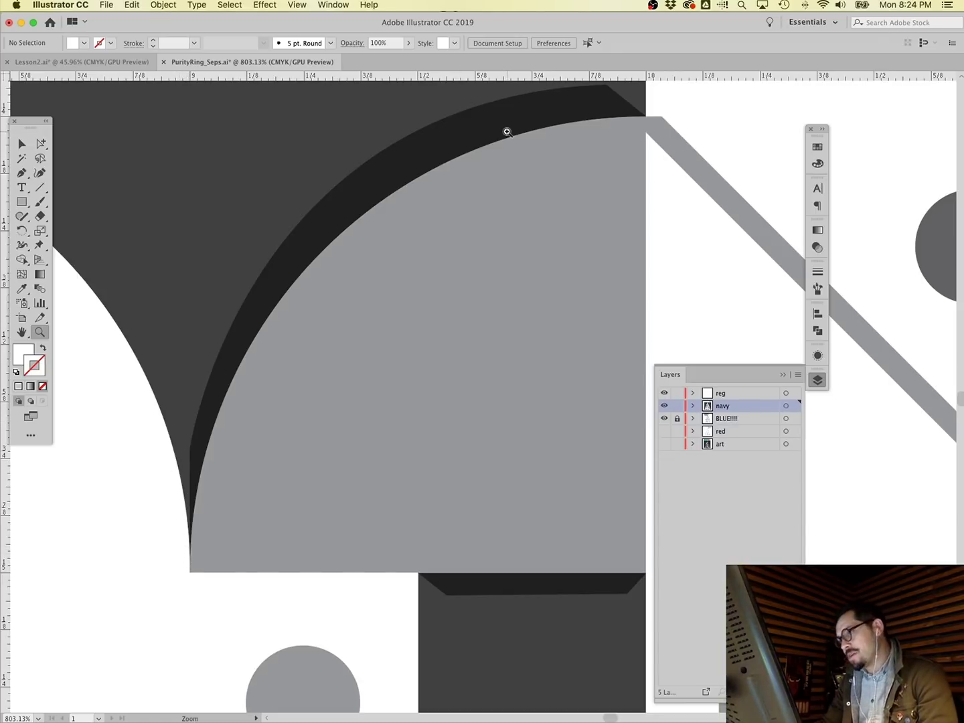
scroll(656, 142, "up", 2)
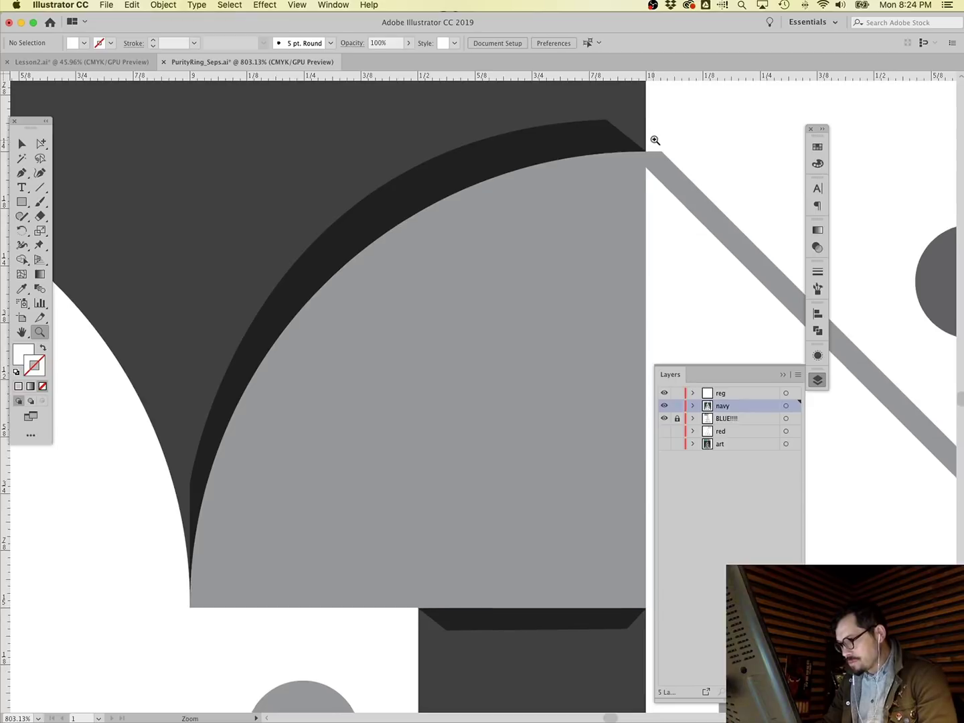
scroll(645, 157, "down", 10)
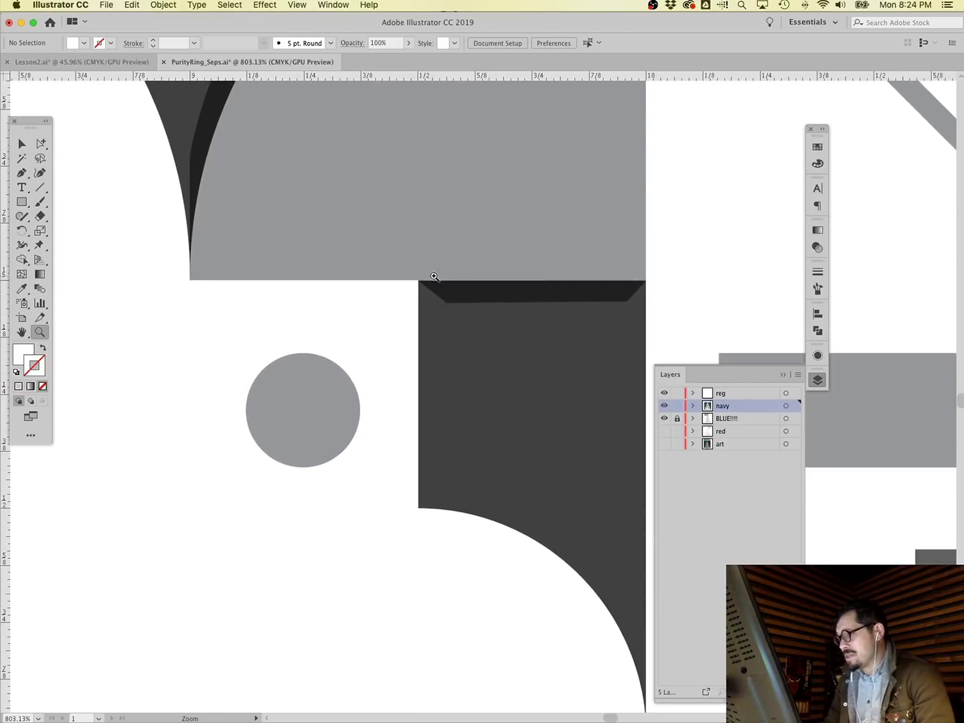
scroll(516, 286, "down", 6)
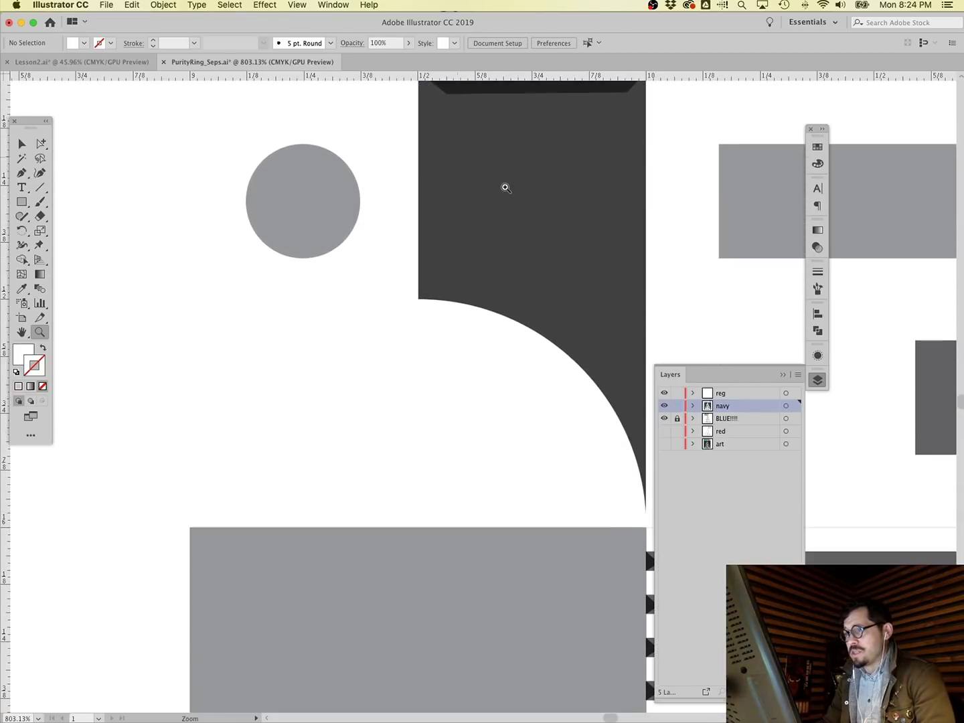
scroll(505, 188, "up", 5)
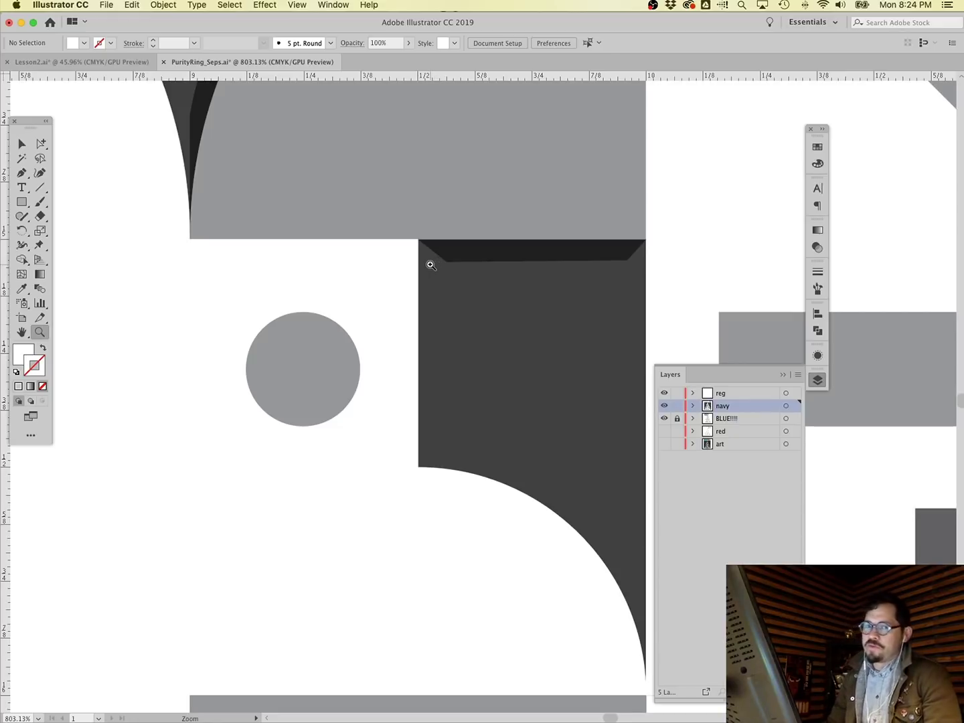
scroll(442, 266, "down", 10)
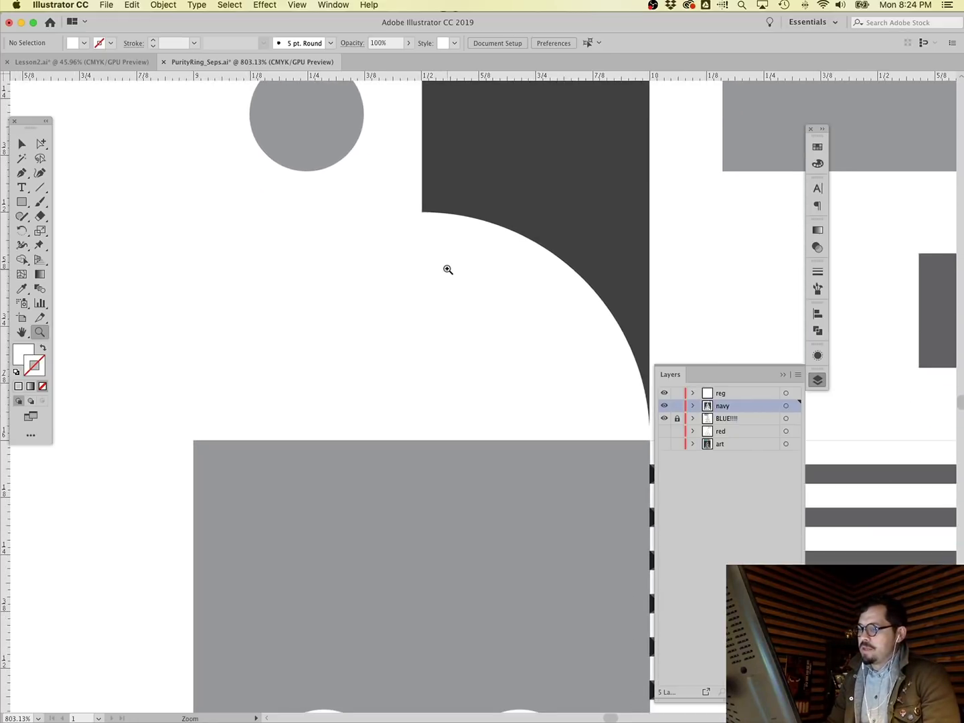
Examine the overlap where the blue block meets the navy stripes below the quarter-circle, and view the whole poster.
scroll(448, 269, "right", 5)
scroll(449, 269, "down", 5)
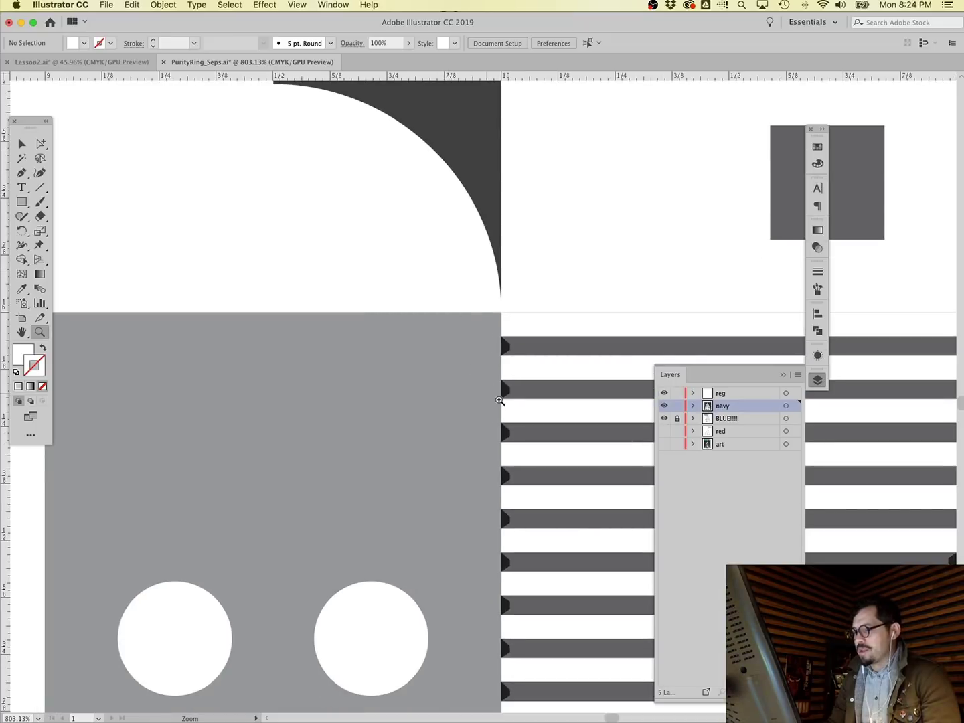
left_click_drag(484, 319, 535, 398)
scroll(468, 365, "down", 6)
key("super+0")
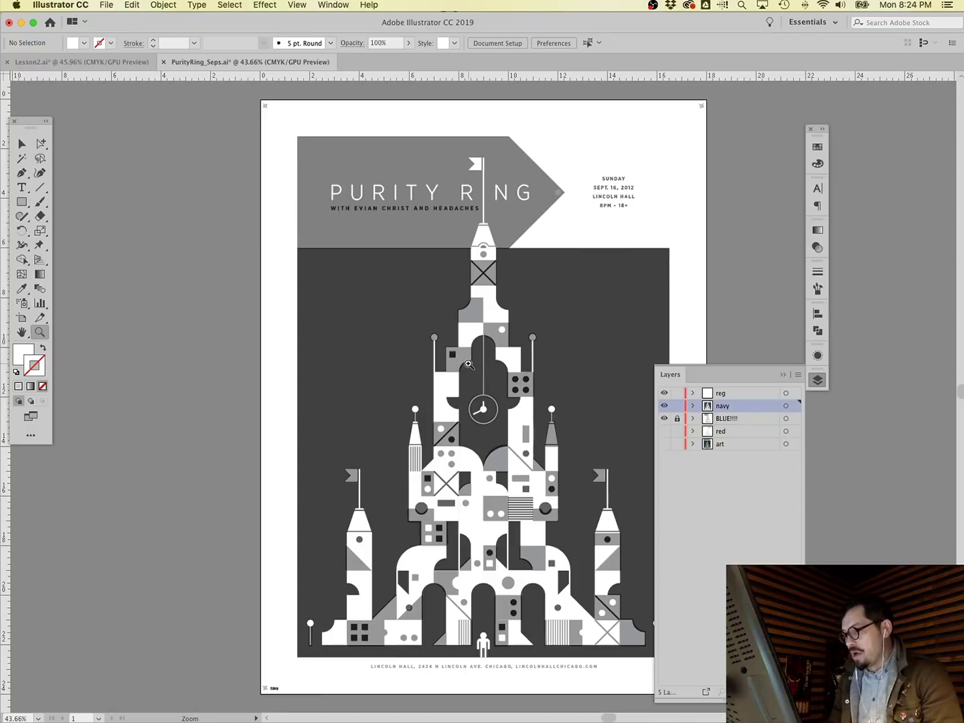
Show the red layer, and compare the red block below the four-dot square with the BLUE!!!! layer hidden and shown.
left_click(664, 431)
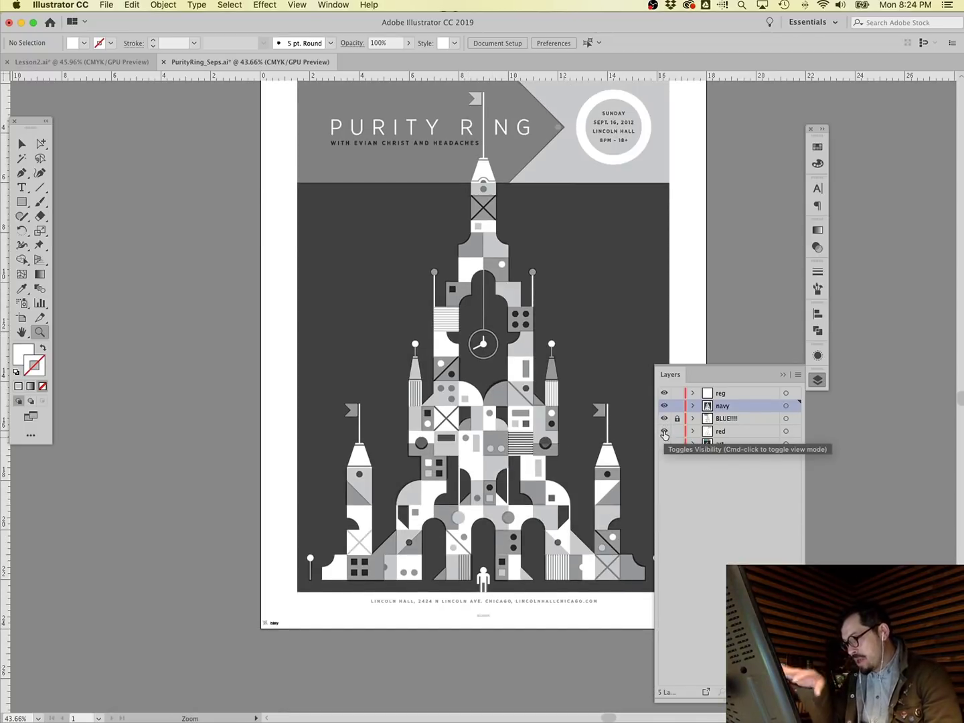
left_click_drag(520, 328, 551, 367)
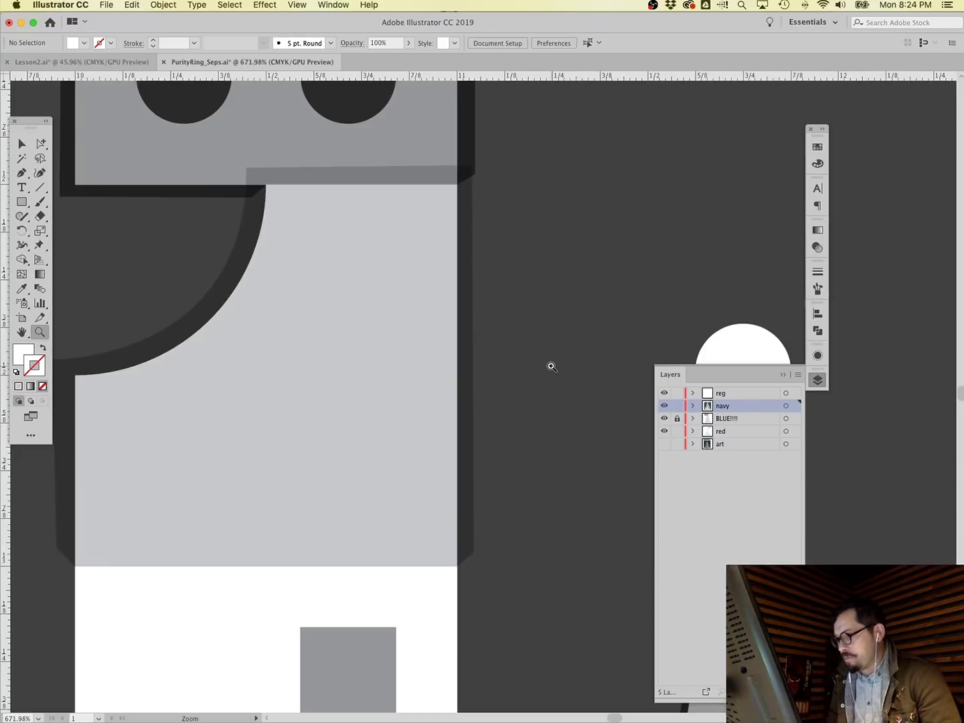
left_click(664, 419)
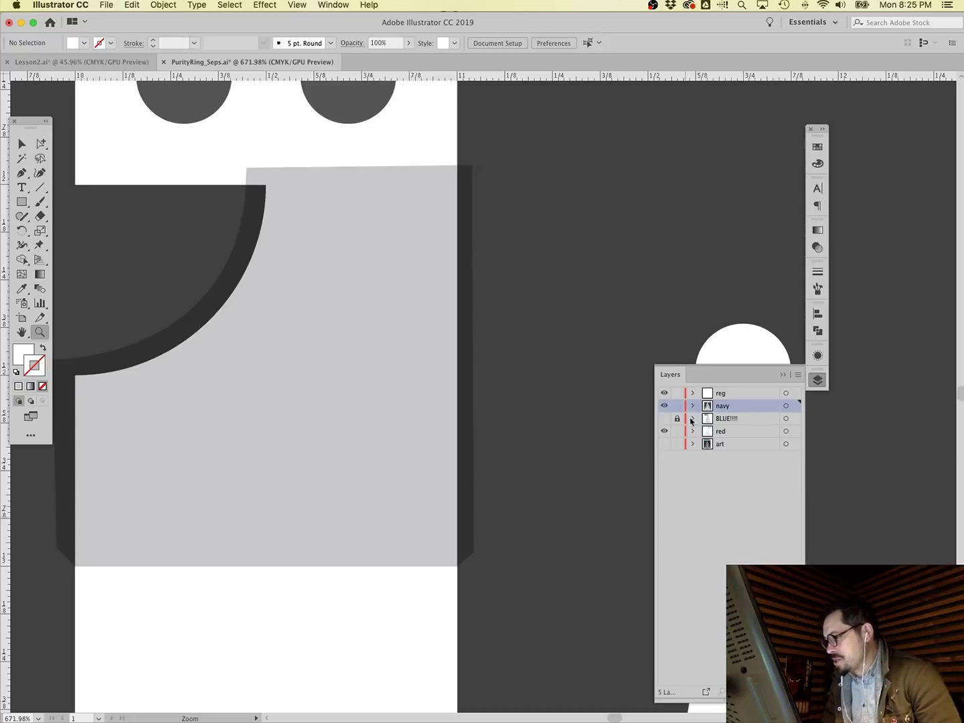
left_click(664, 431)
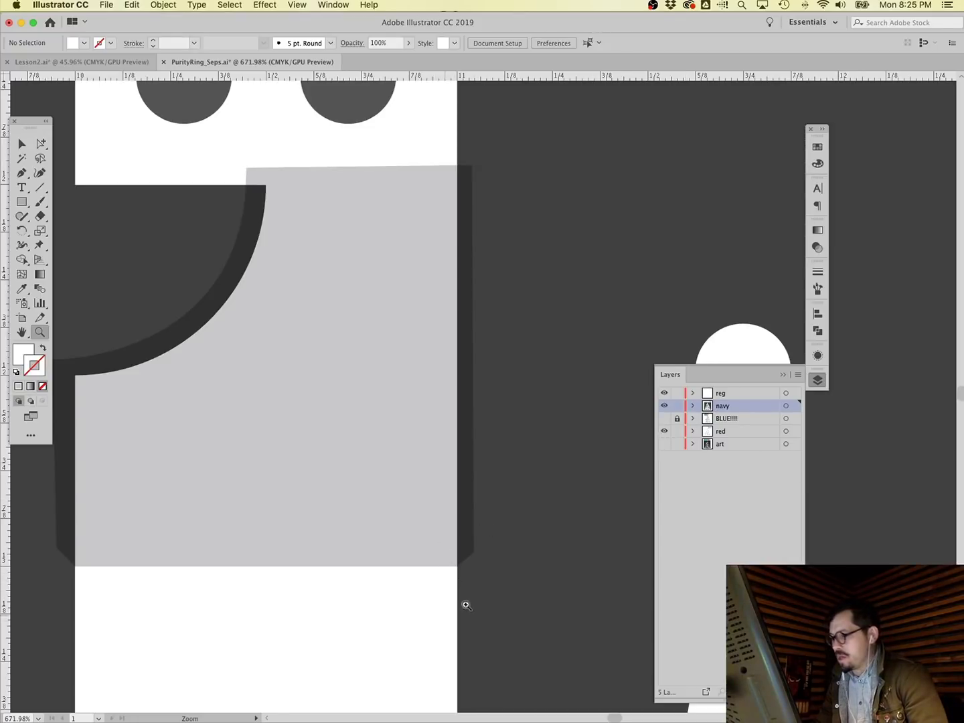
left_click(664, 419)
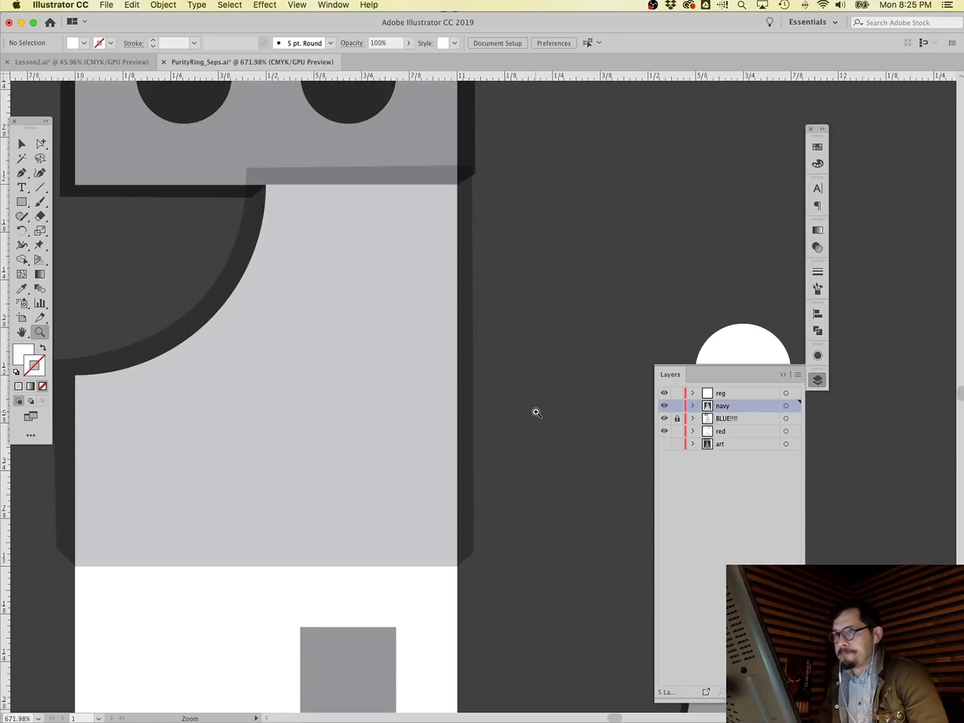
Examine the red-under-blue overlap along the block's upper edge and the red-under-navy overlap around its quarter-circle cutout and sides.
scroll(534, 408, "up", 3)
scroll(534, 409, "right", 1)
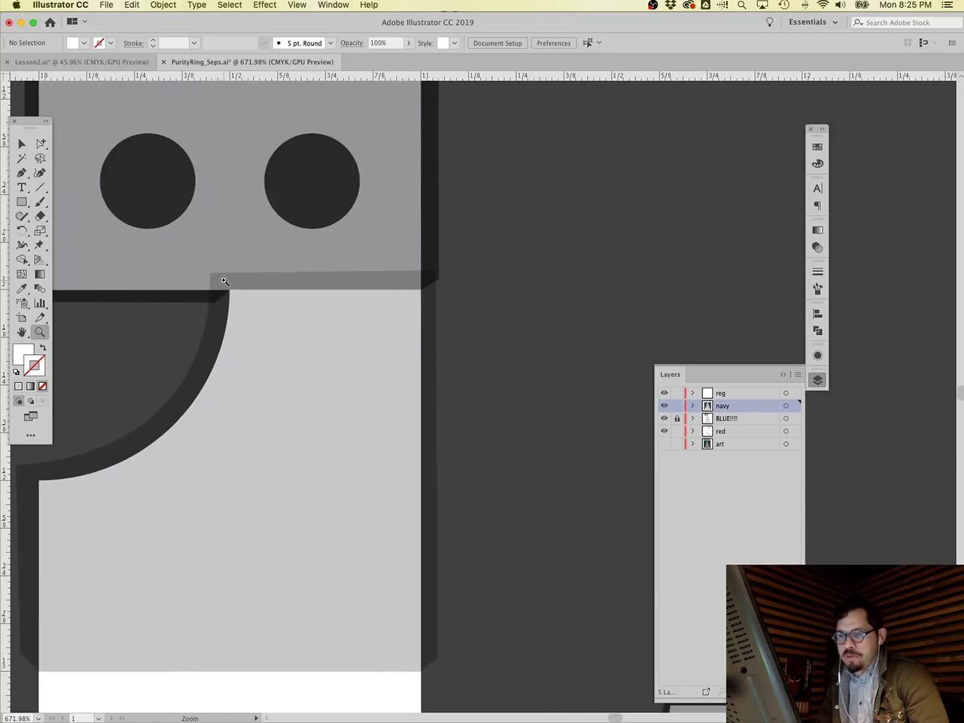
scroll(311, 299, "up", 1)
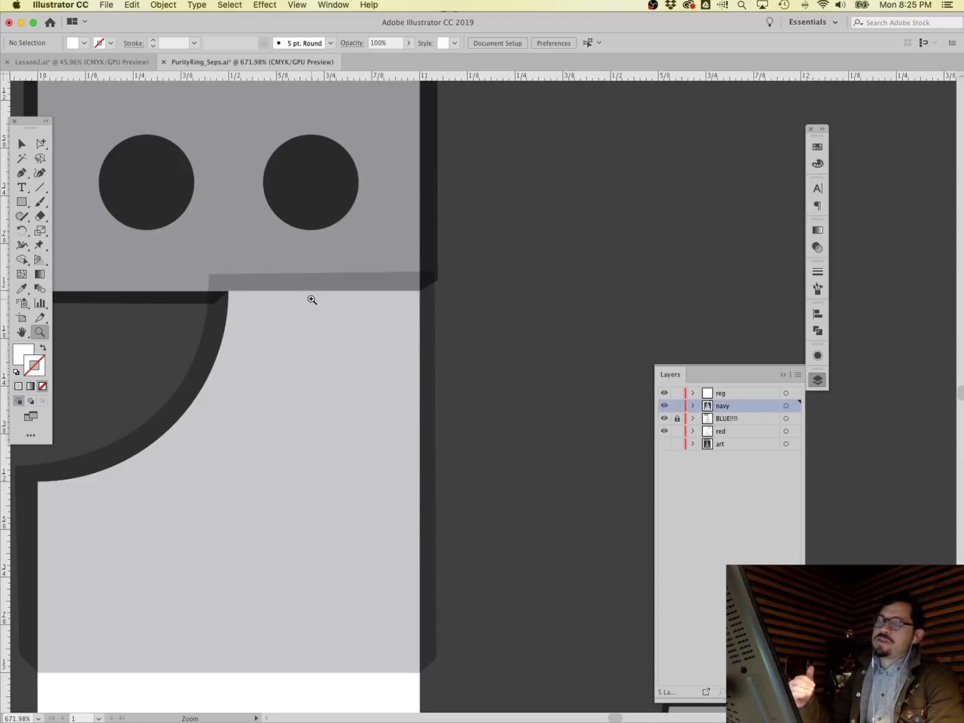
scroll(369, 330, "left", 3)
scroll(369, 330, "left", 3)
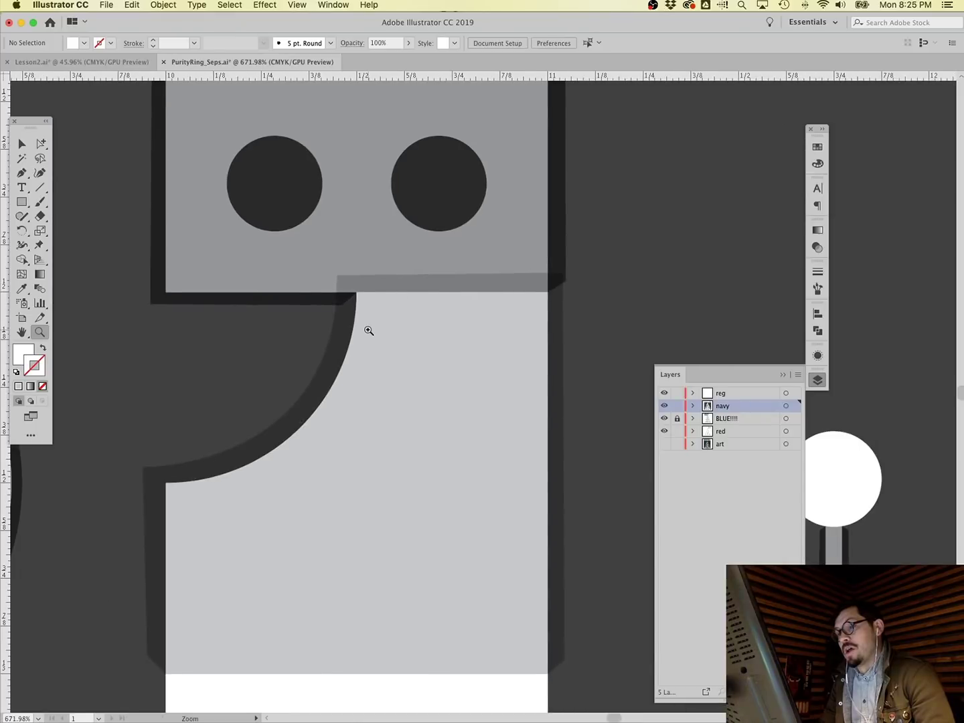
scroll(369, 329, "down", 4)
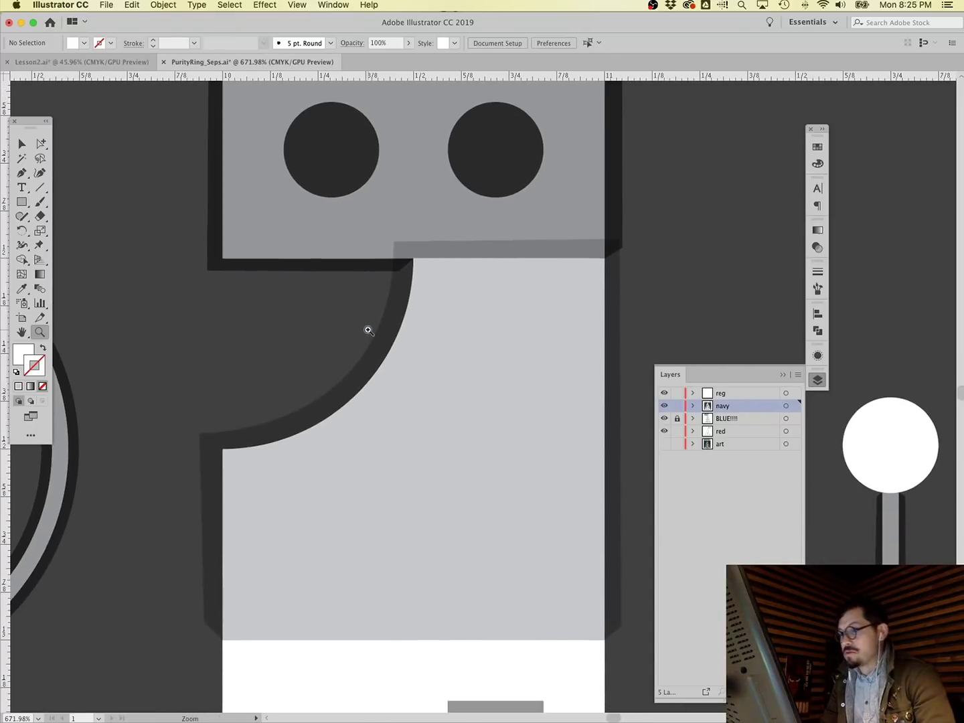
scroll(369, 330, "down", 7)
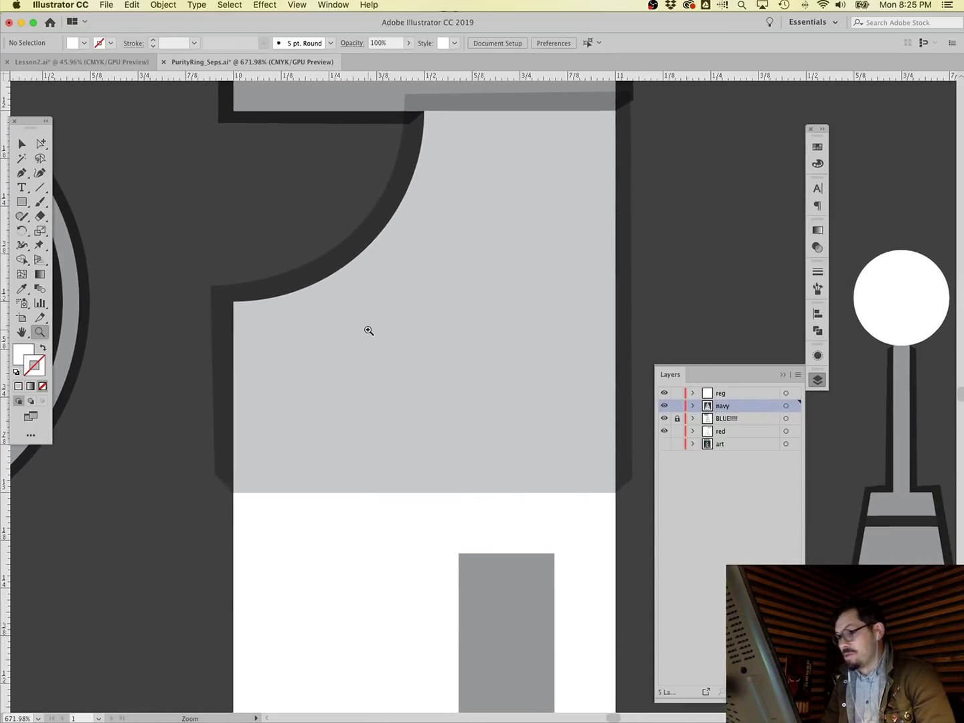
Examine the overlaps around the cone-shaped turret, its pole and the red stripes extending under its base.
scroll(369, 330, "right", 5)
scroll(368, 330, "right", 8)
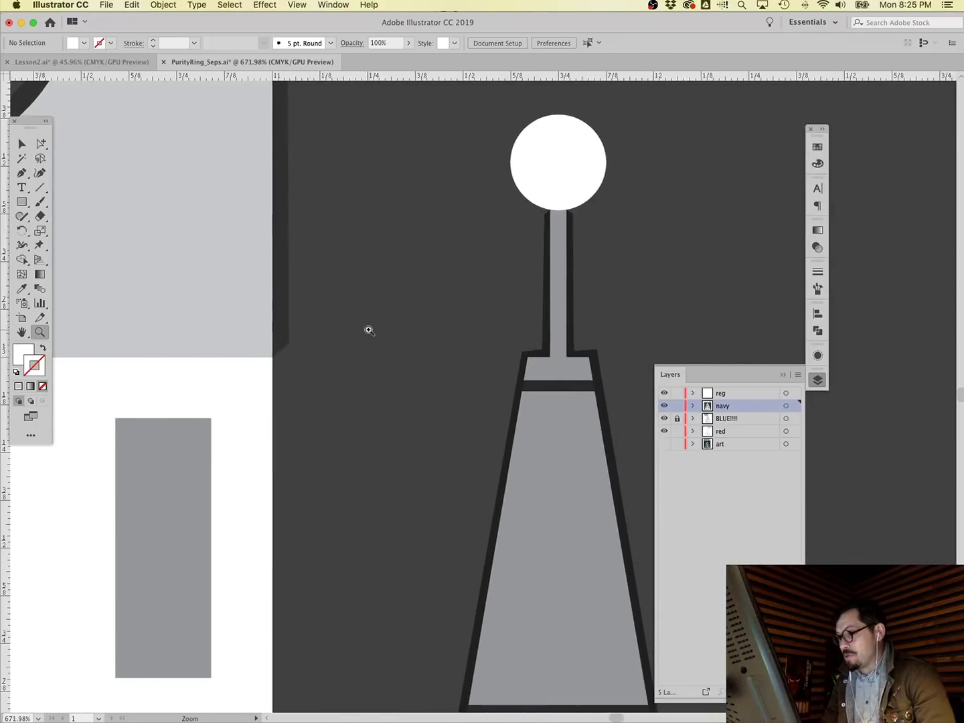
scroll(368, 330, "down", 2)
scroll(369, 329, "down", 8)
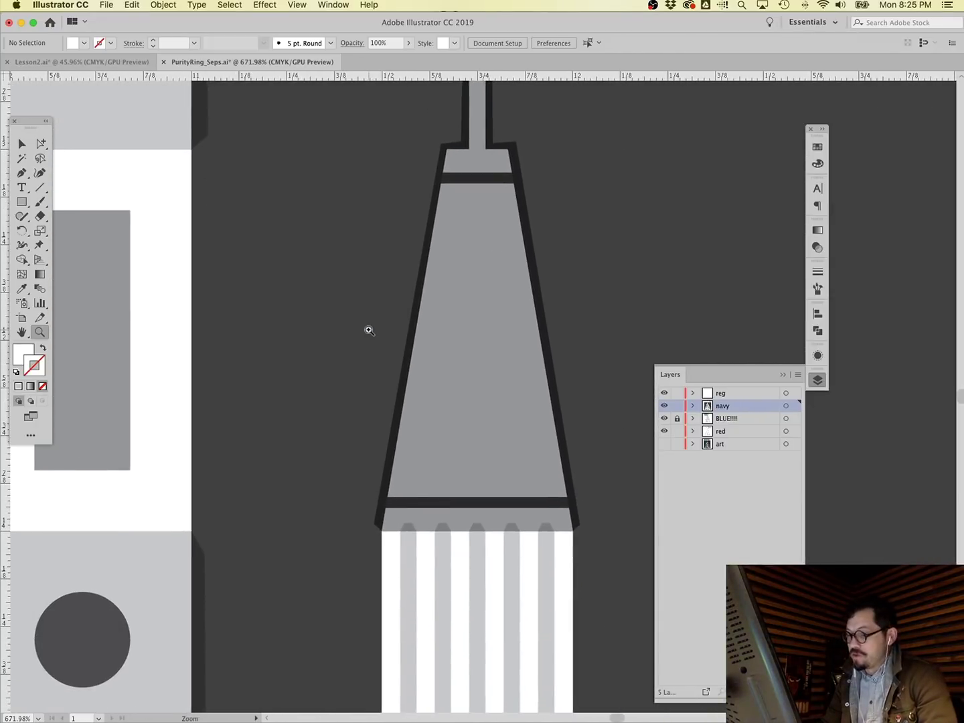
scroll(369, 330, "down", 6)
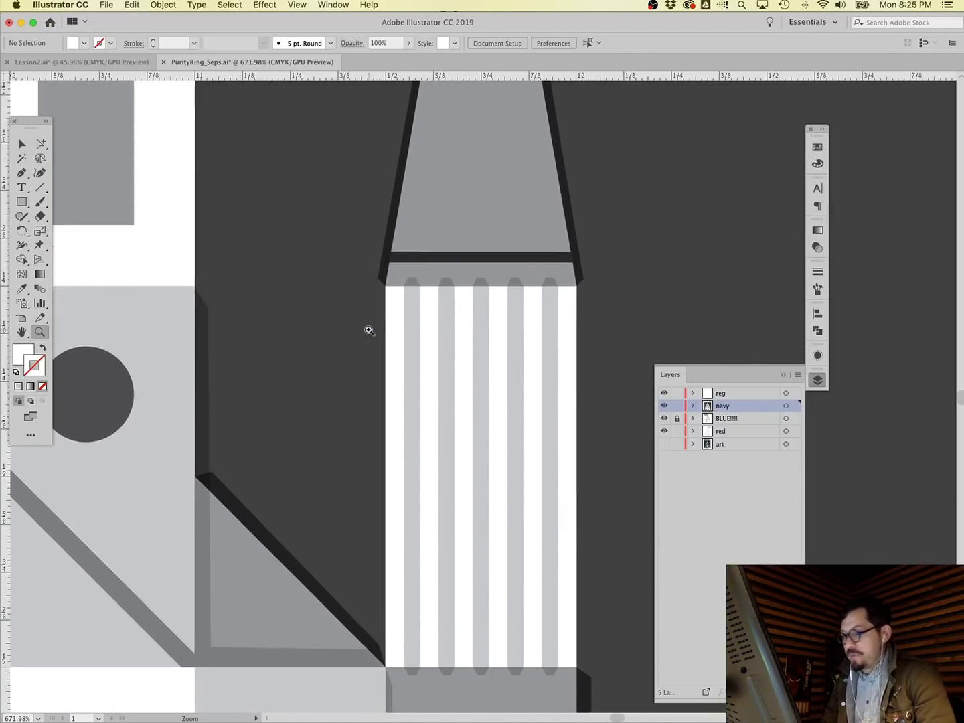
Hide the separation layers, show the art layer, and compare the original turret and block colors before viewing the whole poster.
left_click_drag(664, 436, 667, 393)
left_click(664, 444)
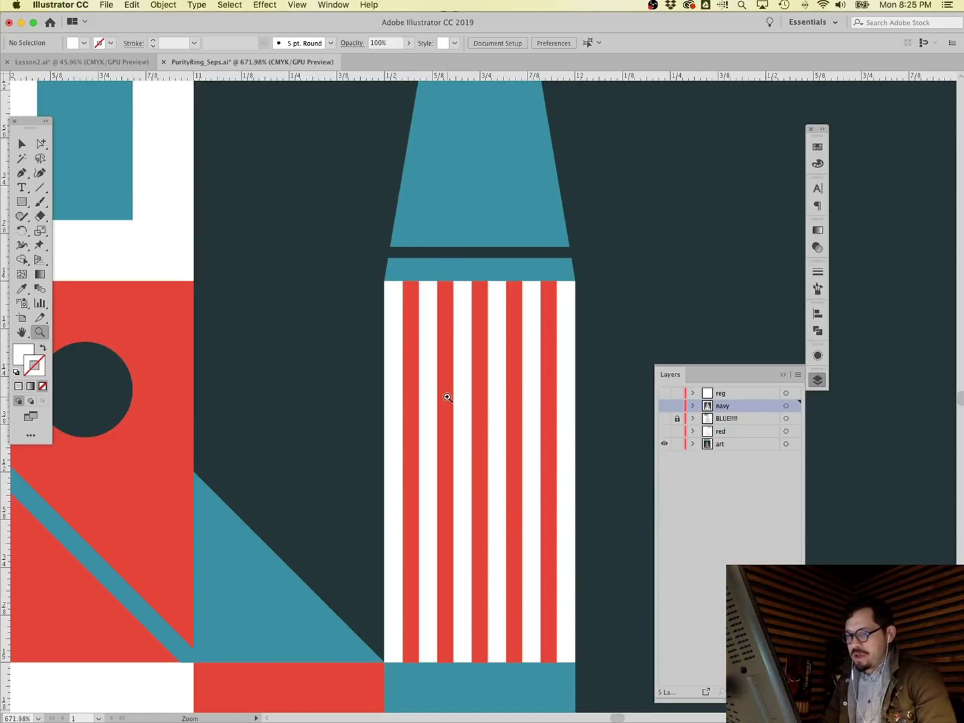
scroll(447, 396, "left", 6)
scroll(447, 396, "down", 5)
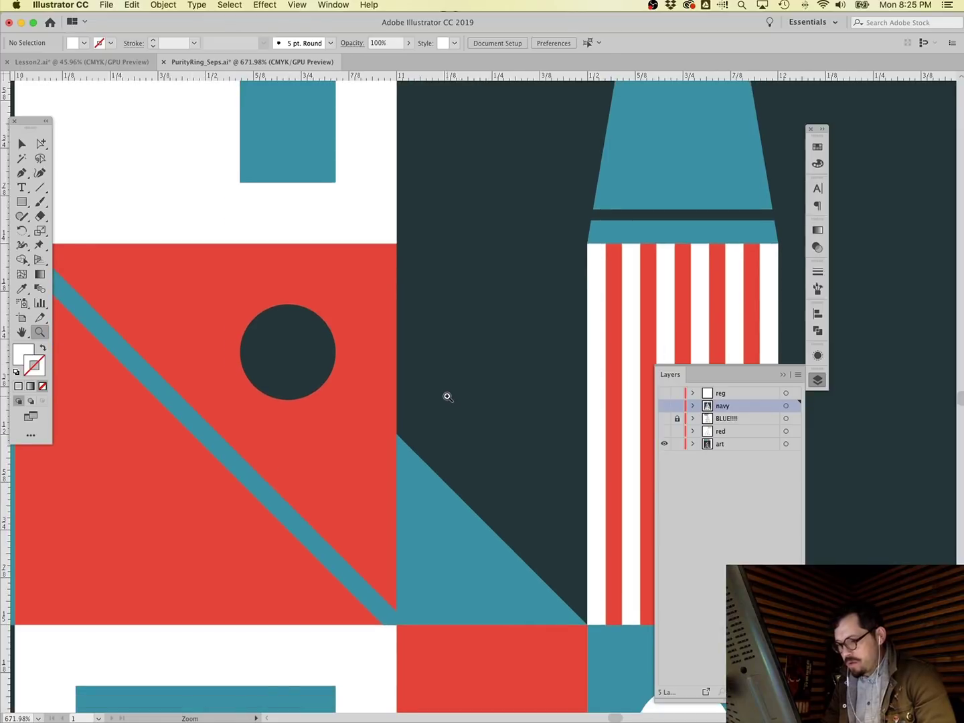
left_click(447, 396, "alt")
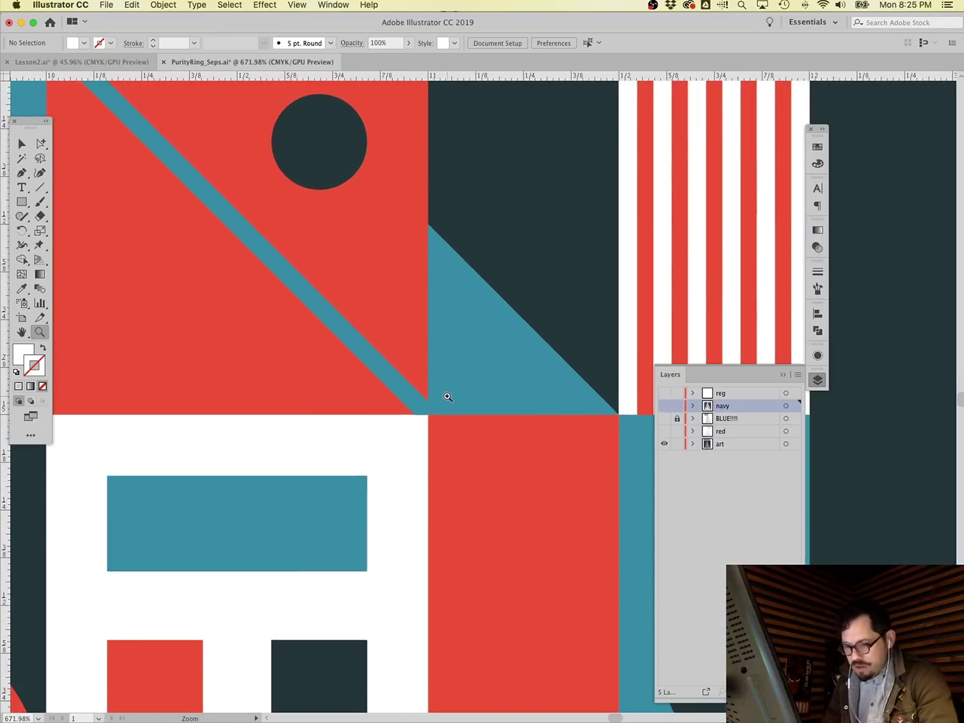
key("super+0")
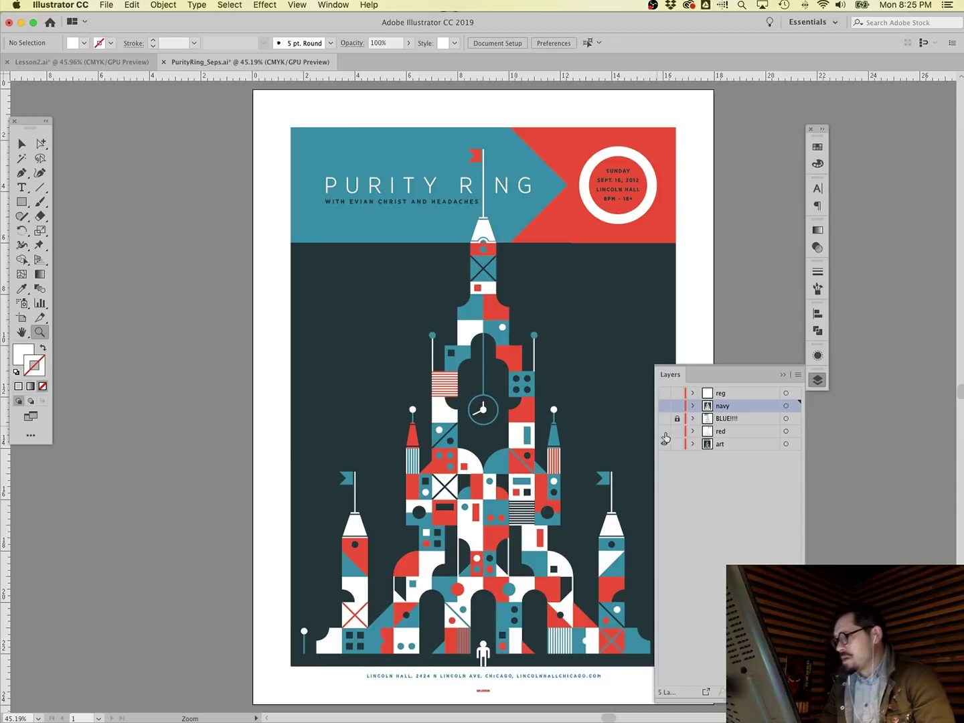
Hide the art layer and show only the reg layer with the registration marks.
key("super+y")
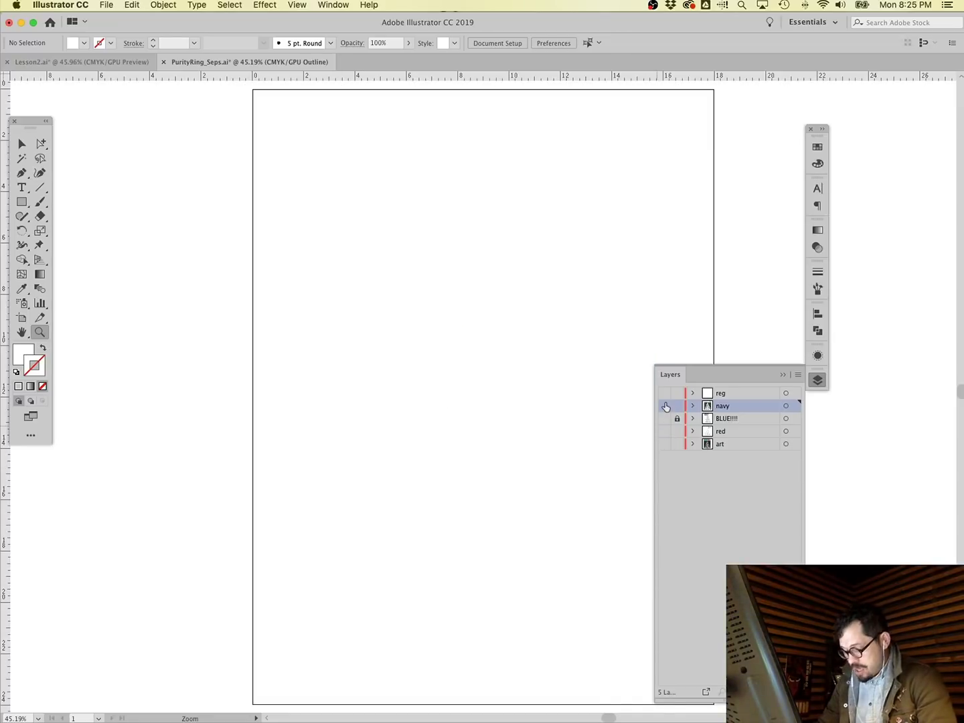
key("super+y")
left_click_drag(664, 393, 730, 397)
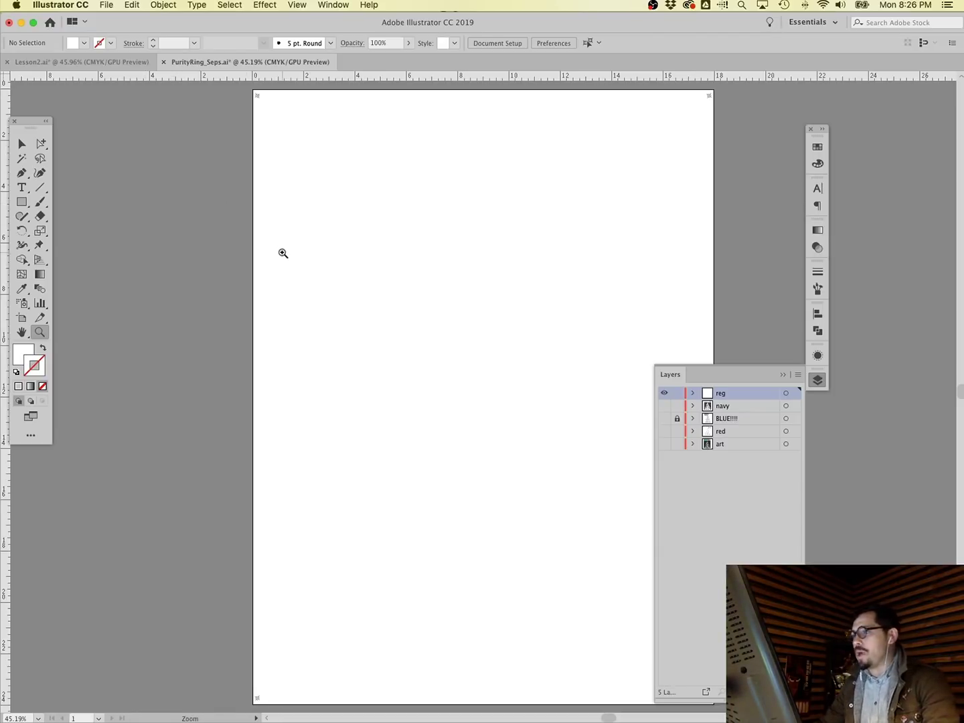
left_click(21, 143)
key("super+y")
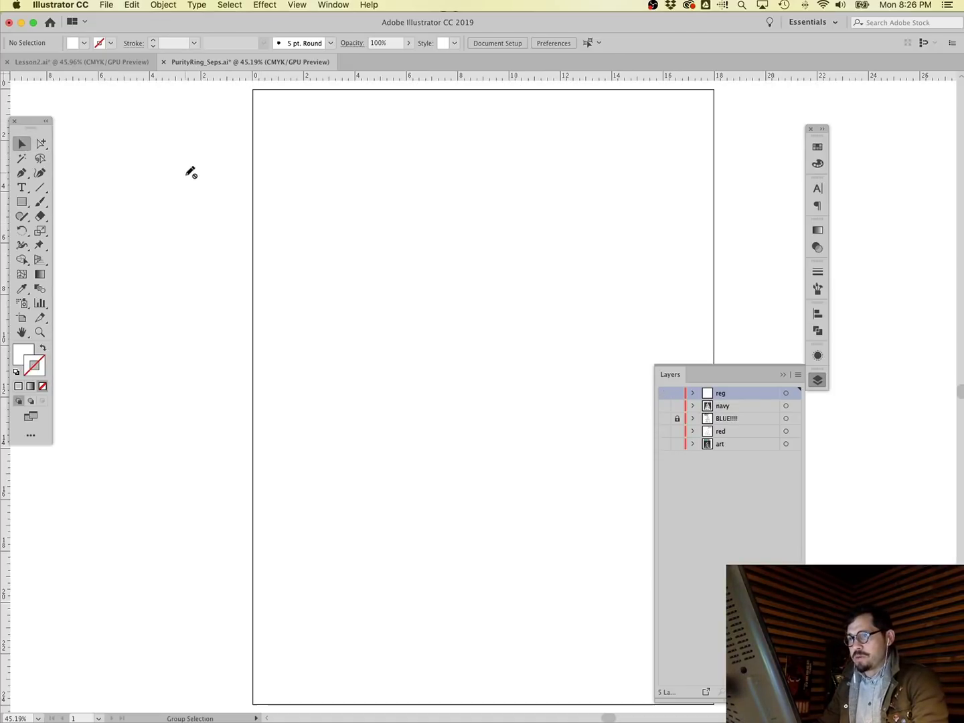
key("super+y")
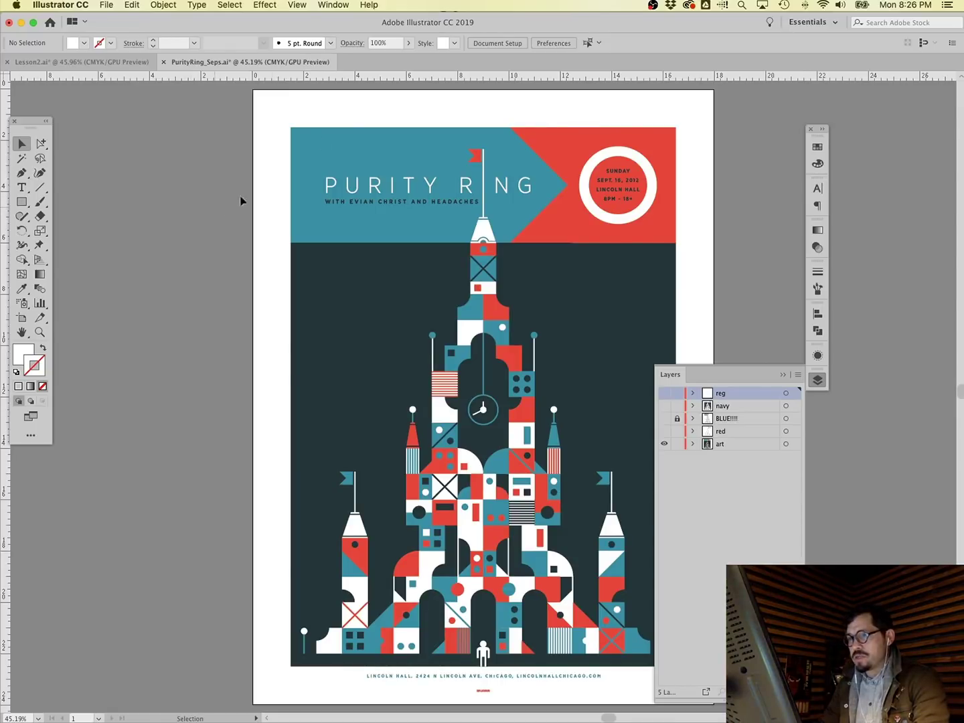
left_click(664, 444)
left_click(664, 393)
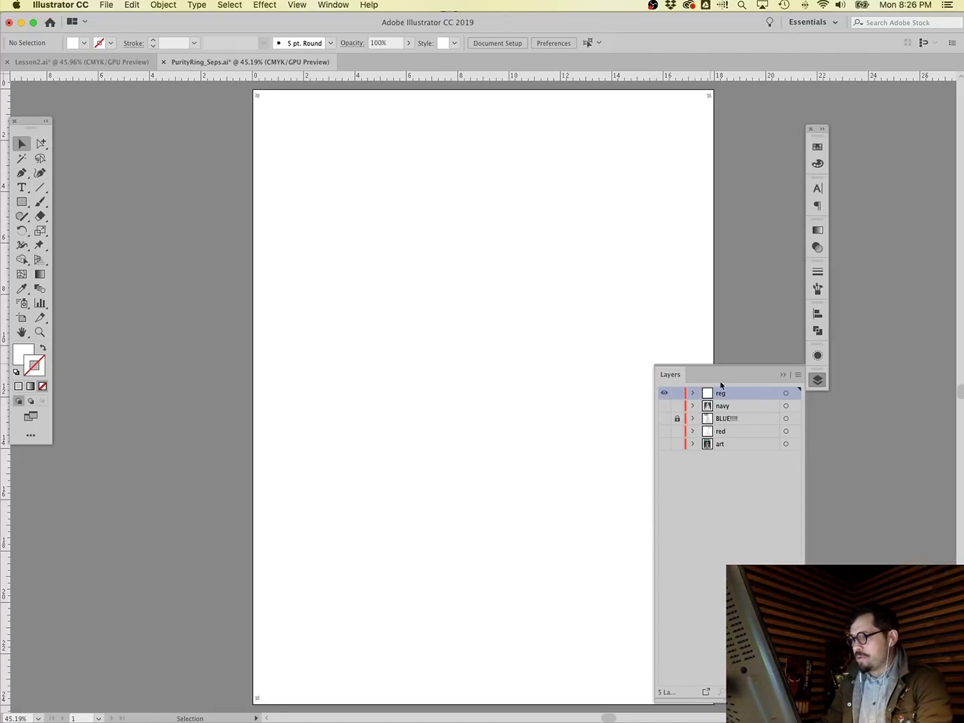
Select all artwork on the reg layer, and examine the upper-left registration mark and the diagonals joining the poster's corners.
left_click(39, 331)
scroll(232, 264, "up", 4)
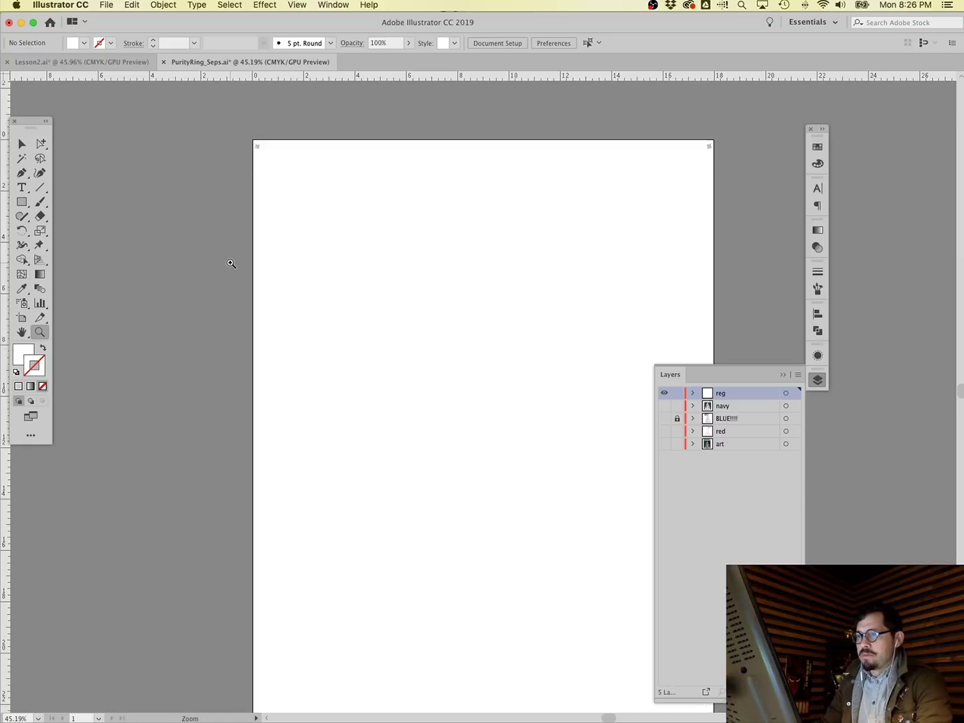
left_click_drag(237, 160, 323, 263)
key("super+a")
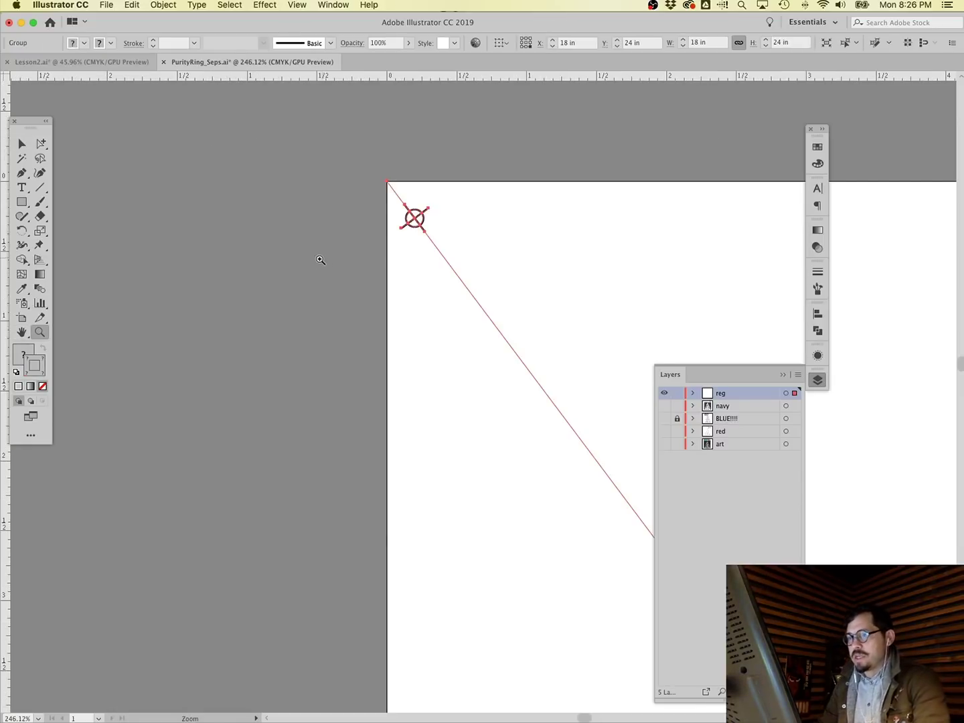
key("super+0")
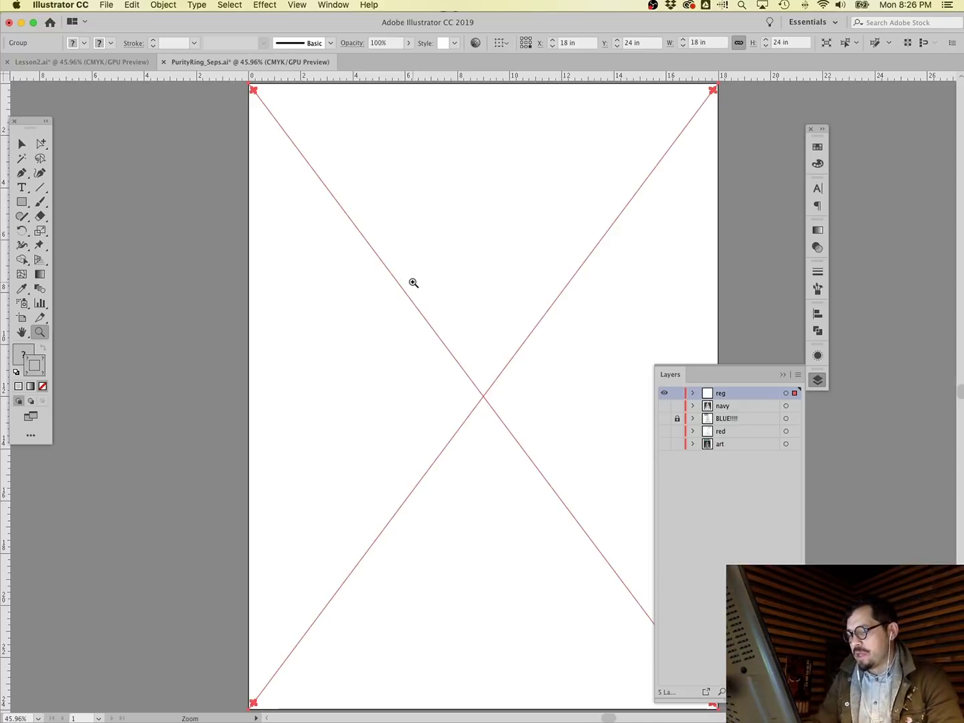
Inspect the upper-left registration mark's circle and crossed lines up close, both deselected and selected, and view the full artboard.
left_click_drag(239, 133, 276, 88)
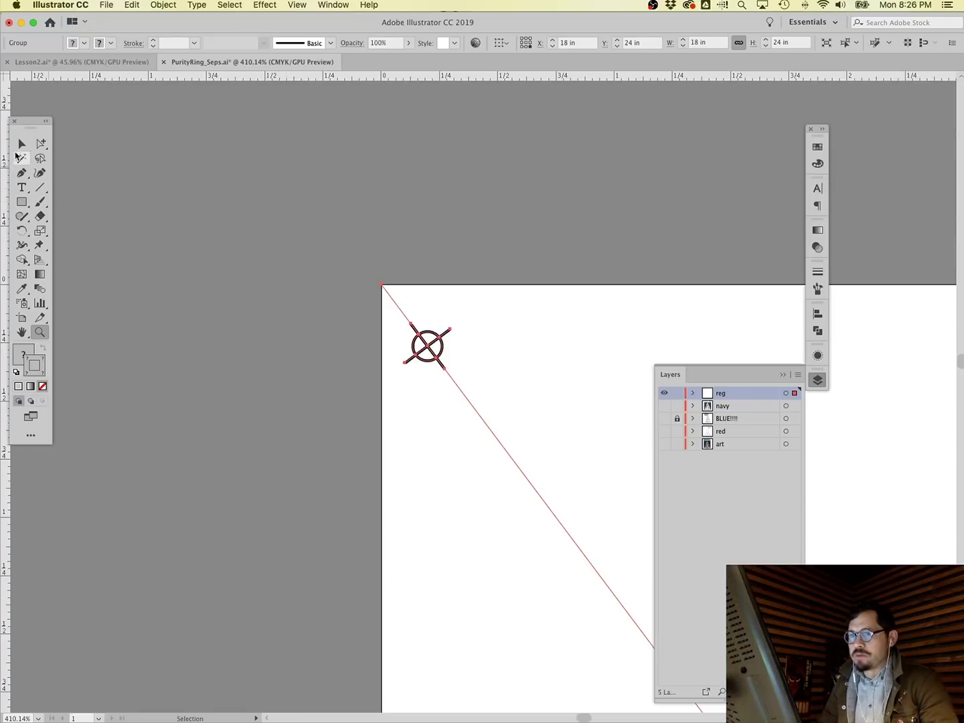
key("super+shift+a")
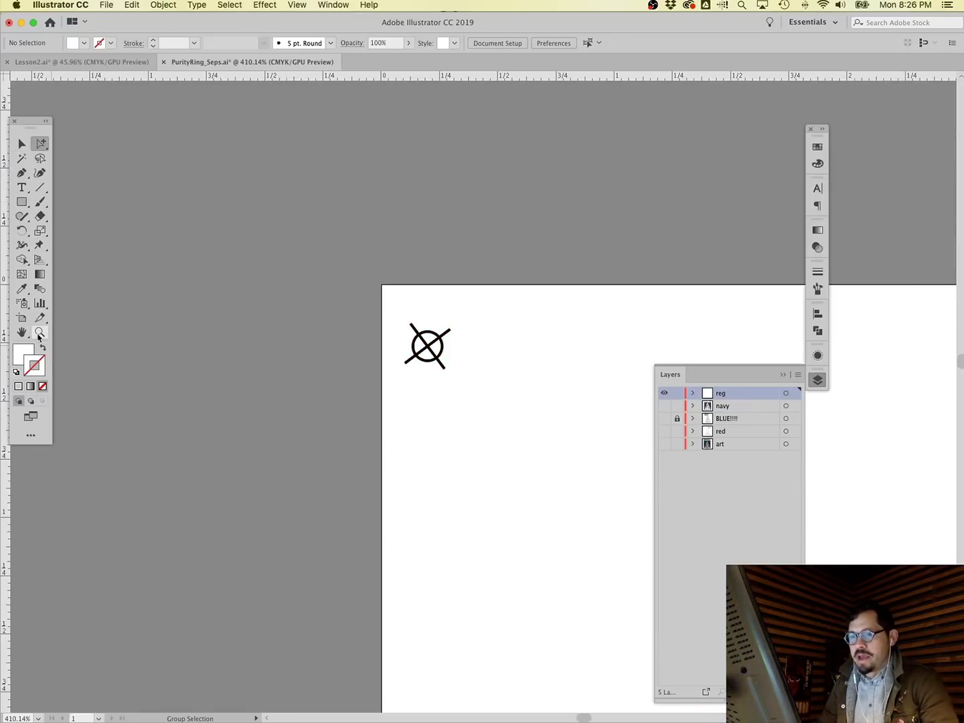
left_click_drag(385, 302, 521, 431)
key("super+a")
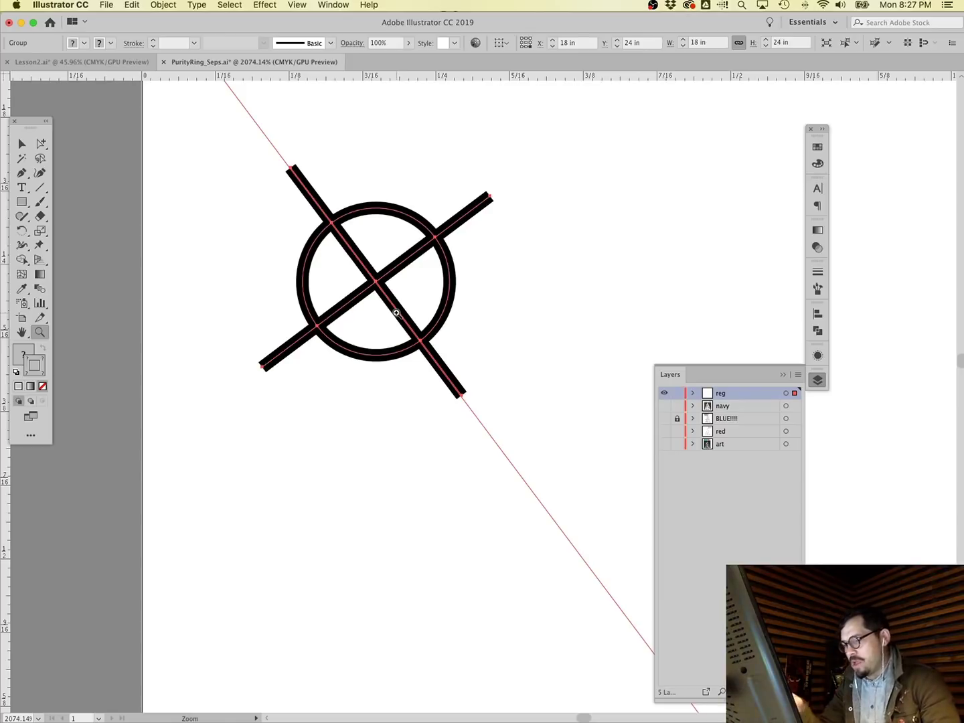
key("super+0")
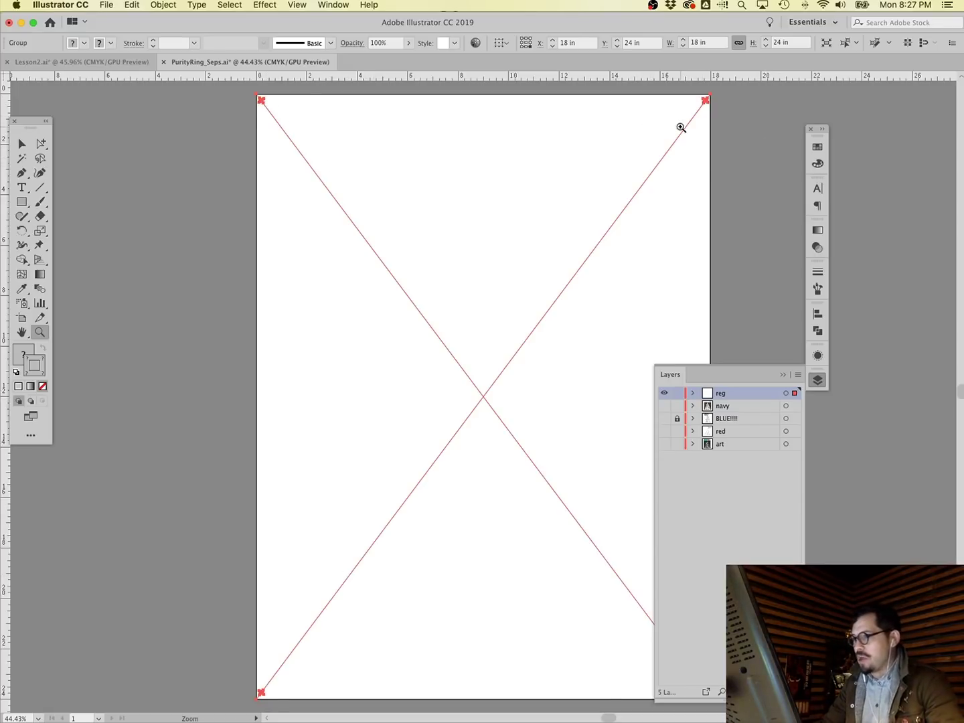
Inspect the upper-right registration mark, deselect the artwork, and view the full artboard.
left_click_drag(726, 87, 730, 98)
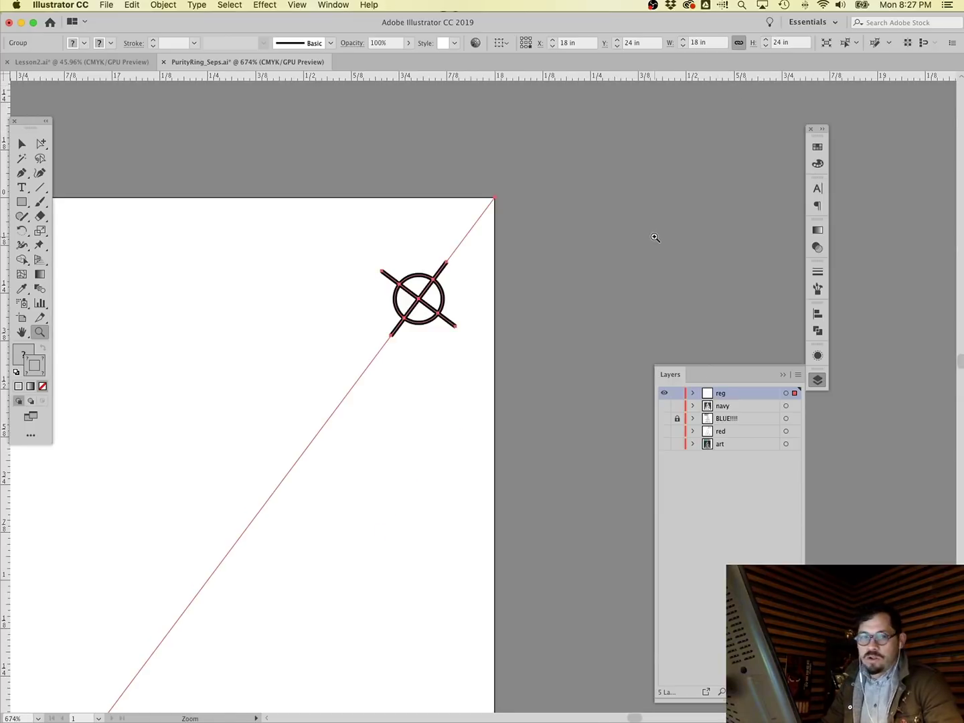
left_click(21, 143)
left_click(146, 155)
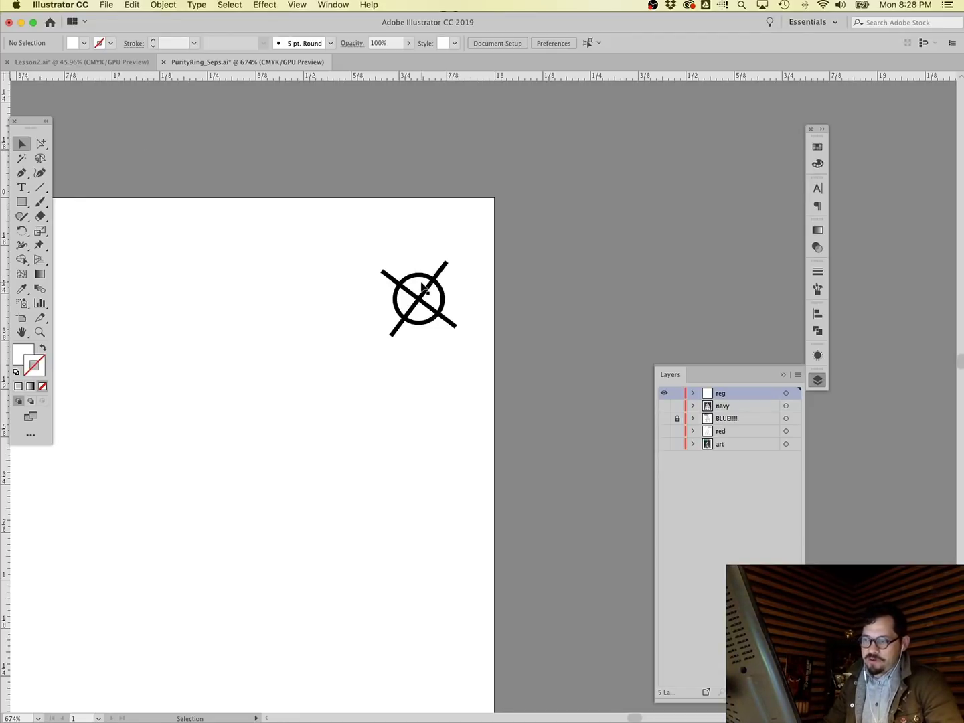
scroll(391, 287, "up", 1)
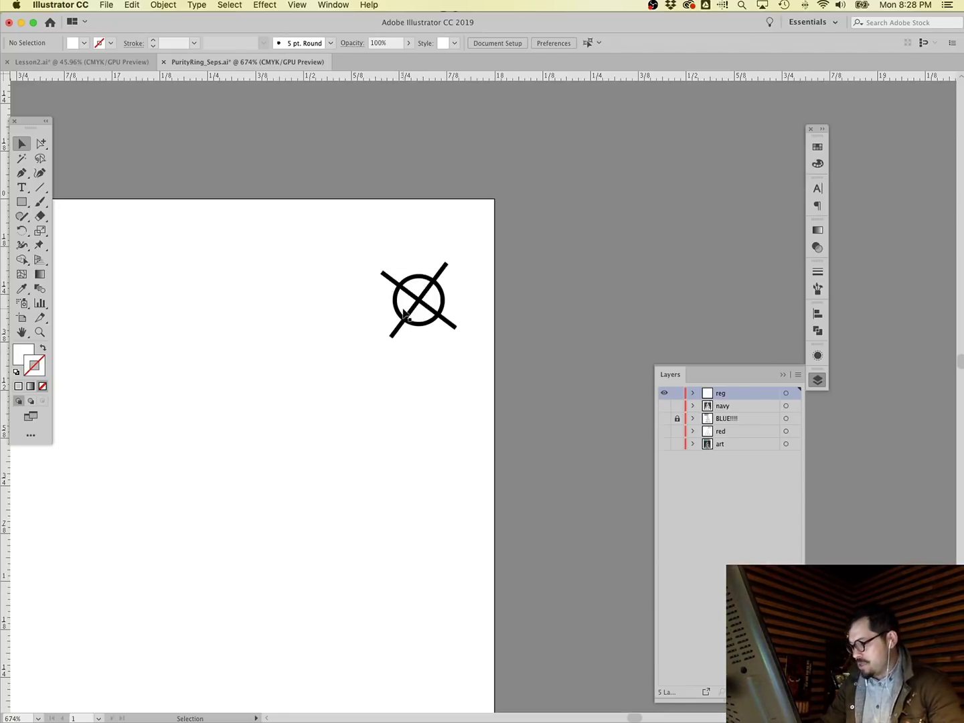
key("super+0")
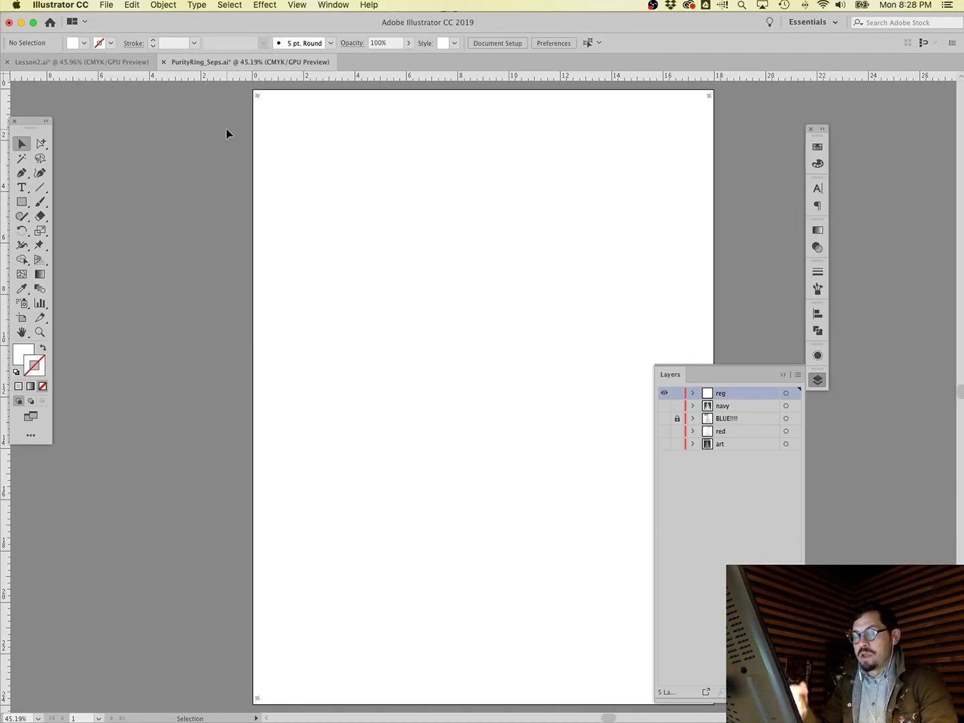
Switch to the Lesson2.ai document, hide the gold layer, and show the art layer with the lion mascot.
left_click(135, 62)
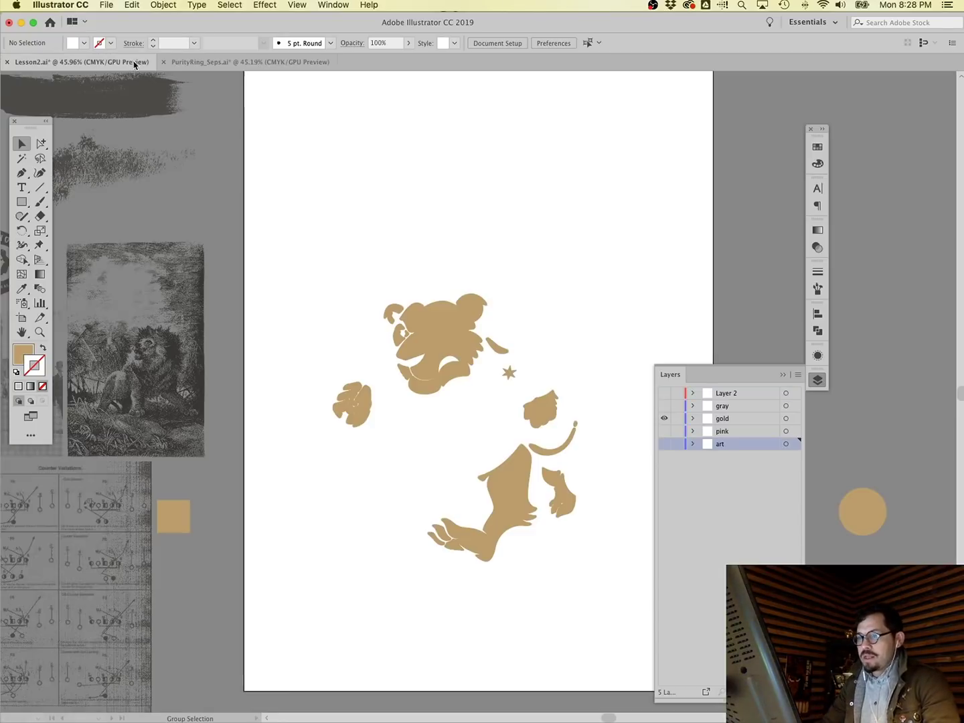
left_click(666, 418)
left_click(666, 444)
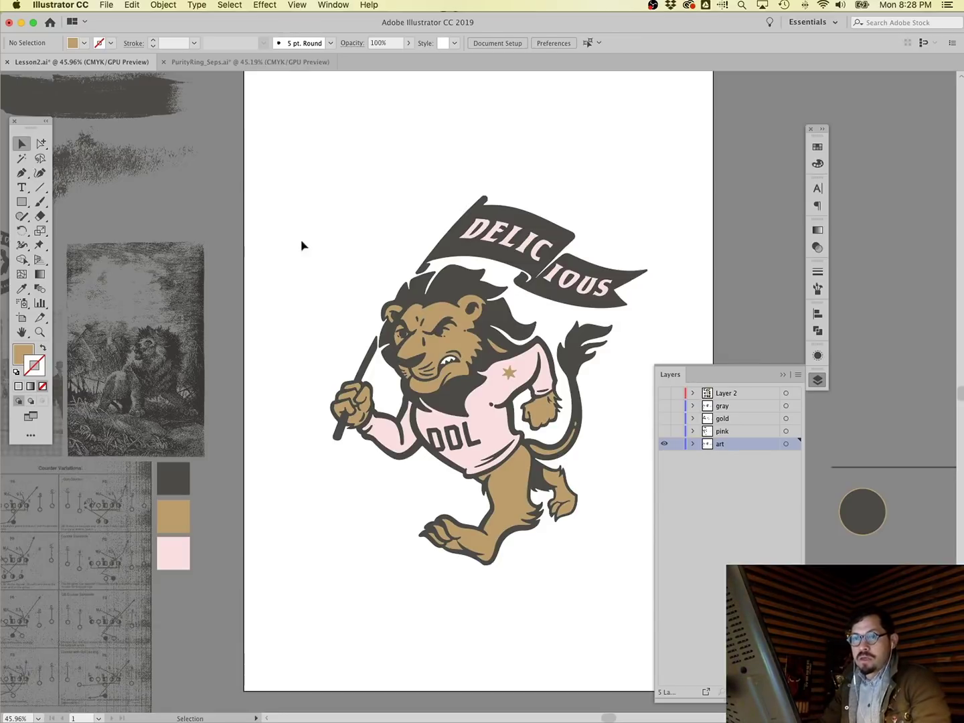
Draw a circle about 1.99 in across above the lion and give it a cyan fill with no stroke.
left_click(24, 204)
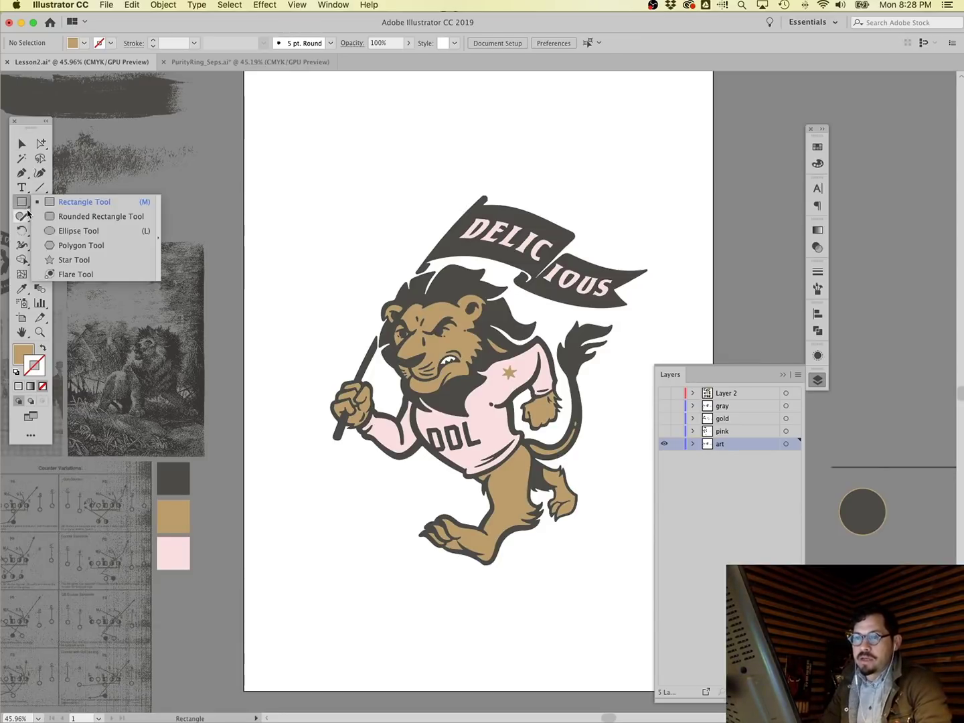
left_click(76, 231)
left_click_drag(376, 124, 402, 149)
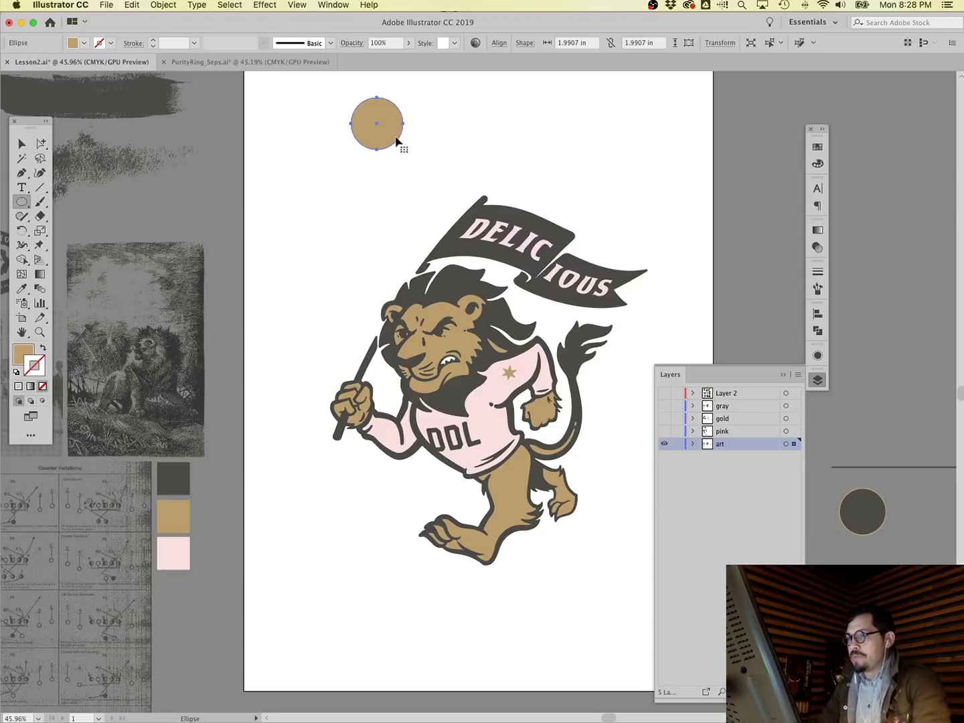
left_click(818, 148)
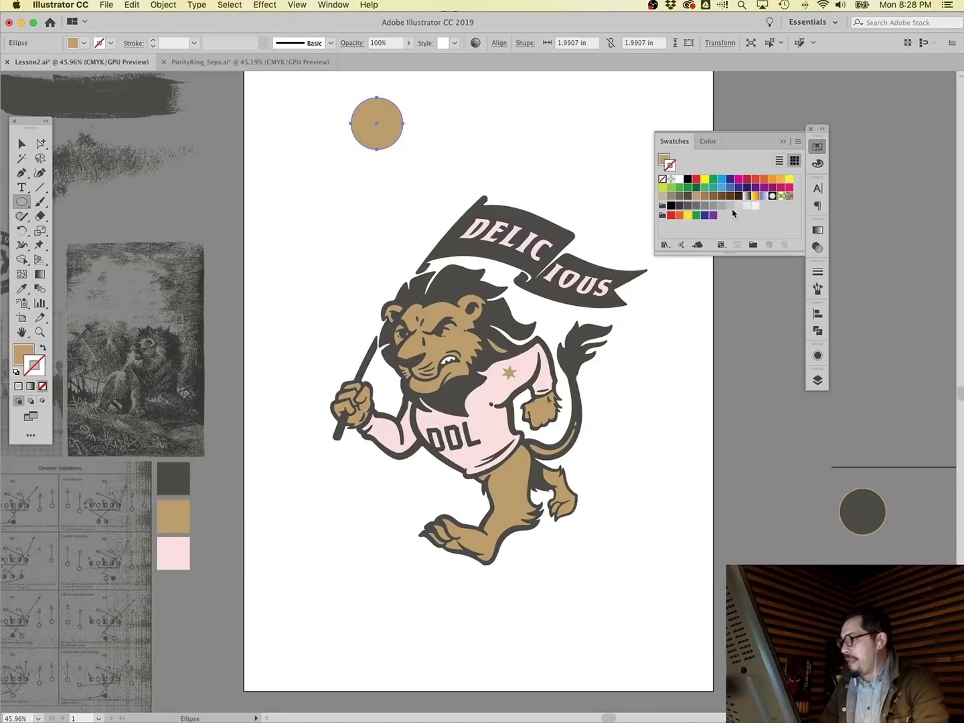
left_click(721, 180)
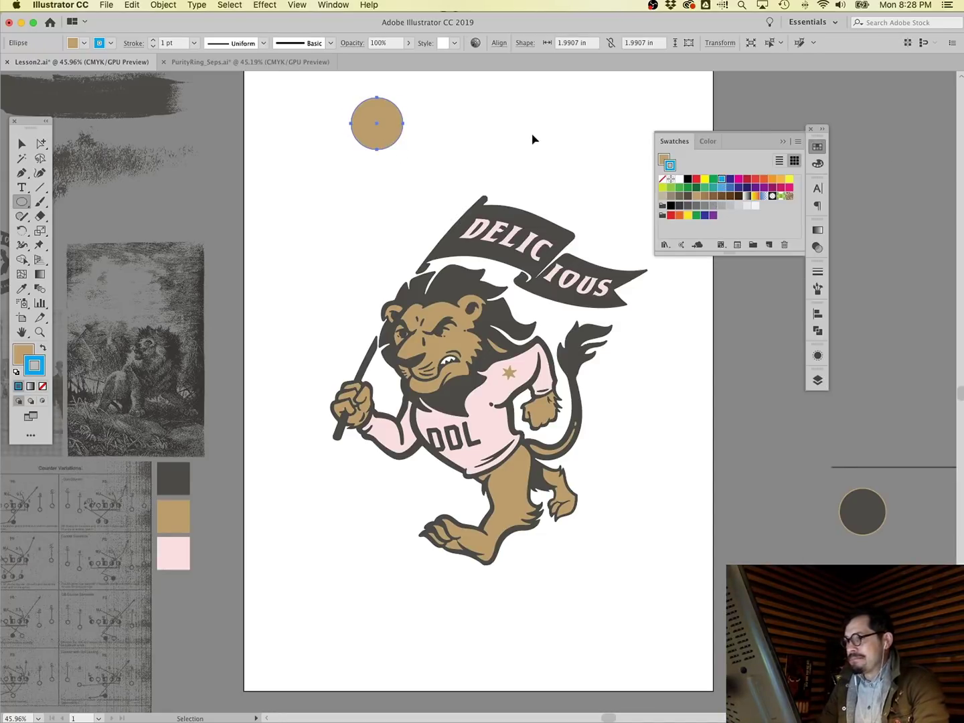
left_click(43, 348)
left_click(42, 386)
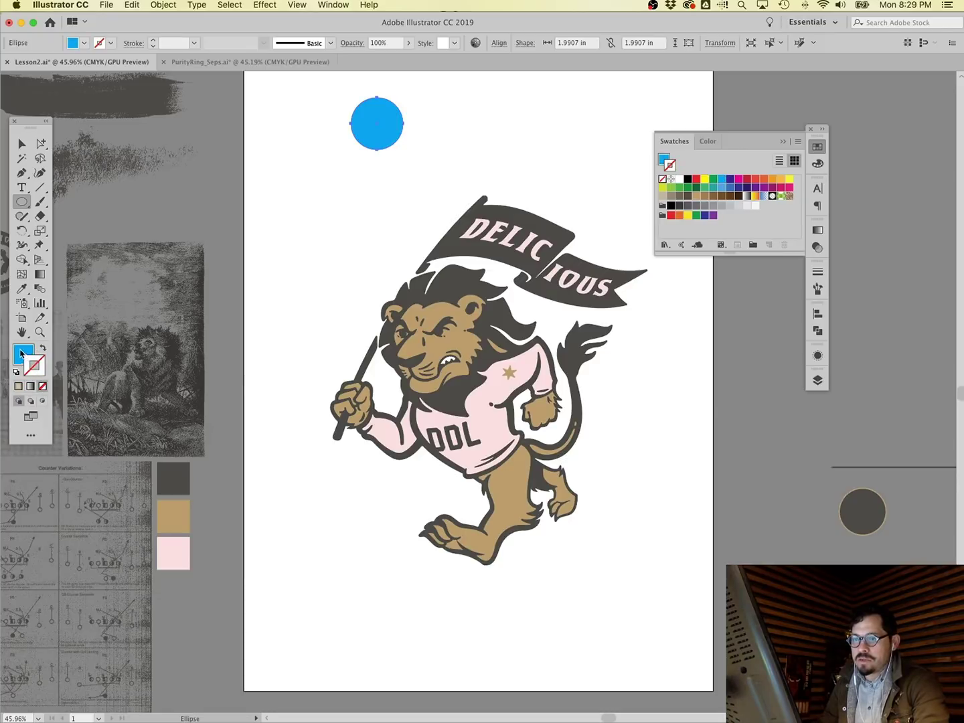
Duplicate the cyan circle so it overlaps the original's right side, and fill the copy with 100% magenta.
left_click(374, 189, "super")
left_click_drag(384, 142, 419, 143)
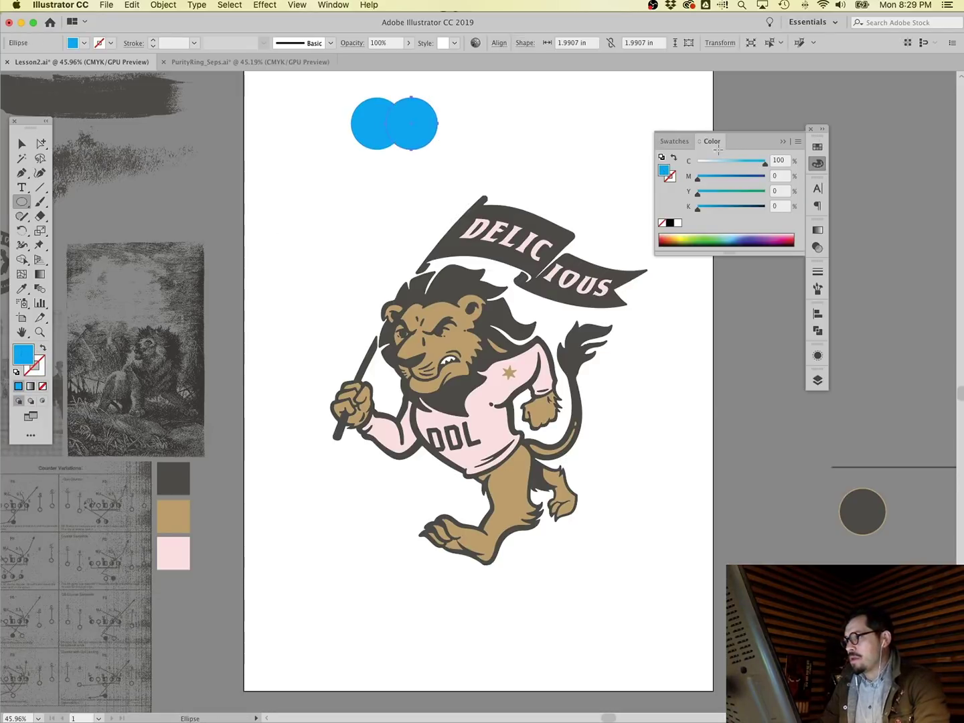
mouse_move(698, 179)
left_mouse_down()
mouse_move(769, 177)
mouse_move(693, 160)
left_mouse_up()
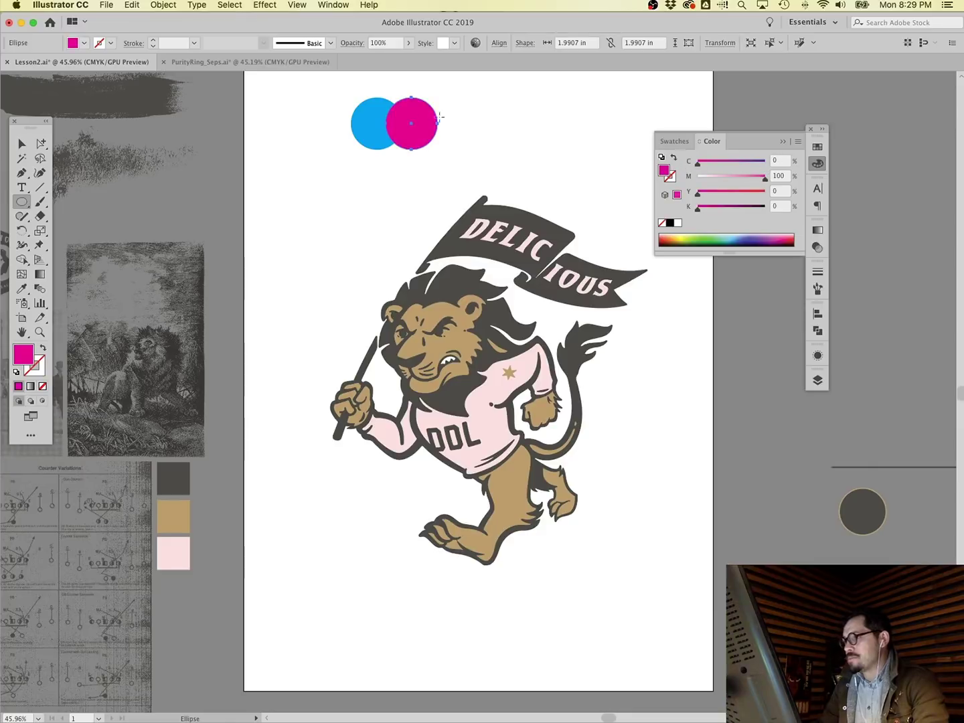
Set the magenta circle's blending mode to Multiply and deselect it.
left_click(817, 247)
left_click(690, 243)
left_click(690, 286)
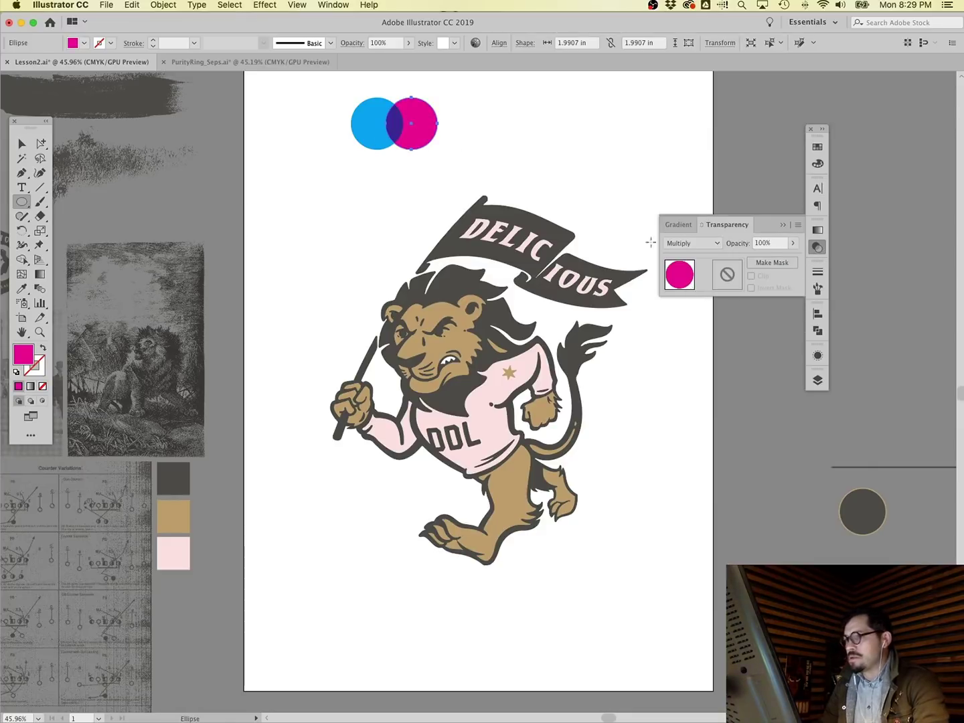
key("super+shift+a")
Move both overlapping circles down beside the lion's flag, deselect them, and view their overlap up close.
left_click_drag(331, 91, 492, 151)
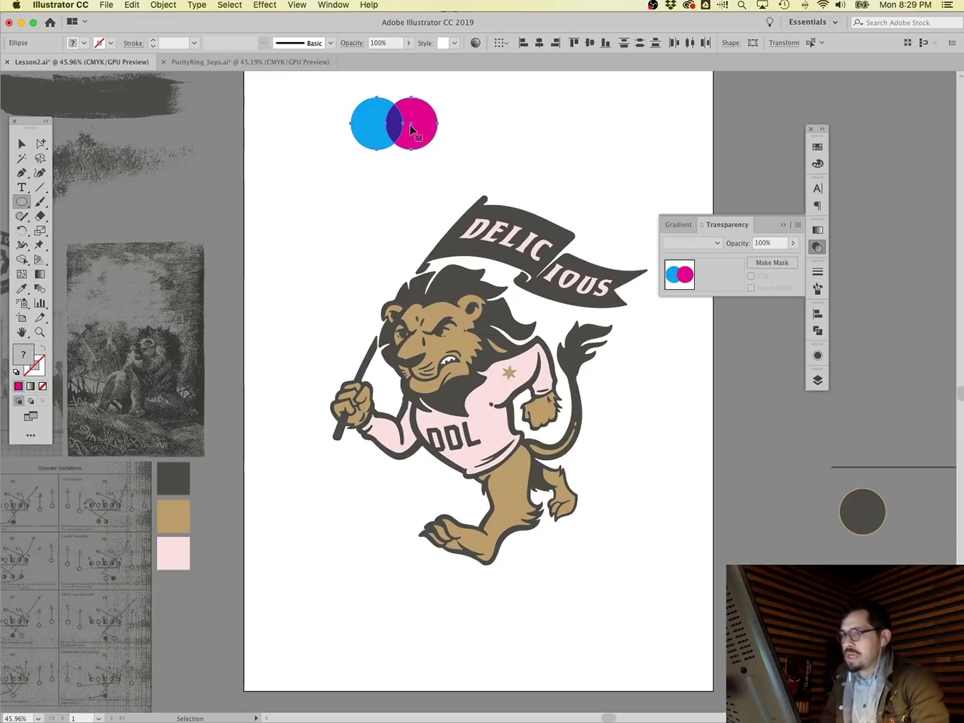
left_click_drag(409, 142, 361, 218)
key("super+shift+a")
key("z")
left_click_drag(274, 193, 378, 147)
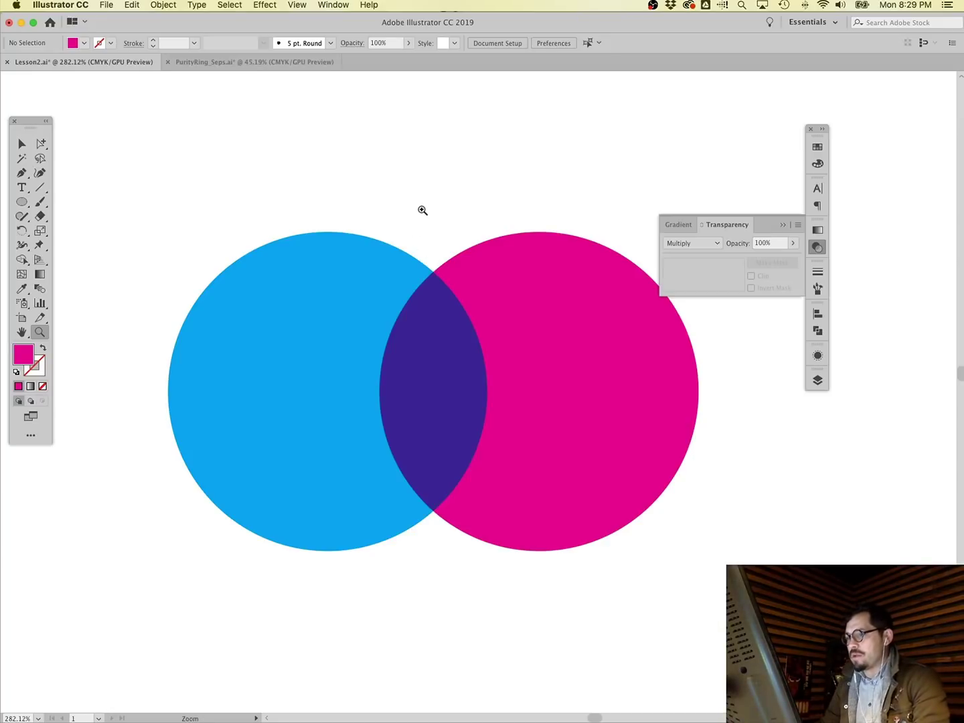
left_click_drag(496, 314, 469, 237)
key("super+z")
left_click(331, 169, "super")
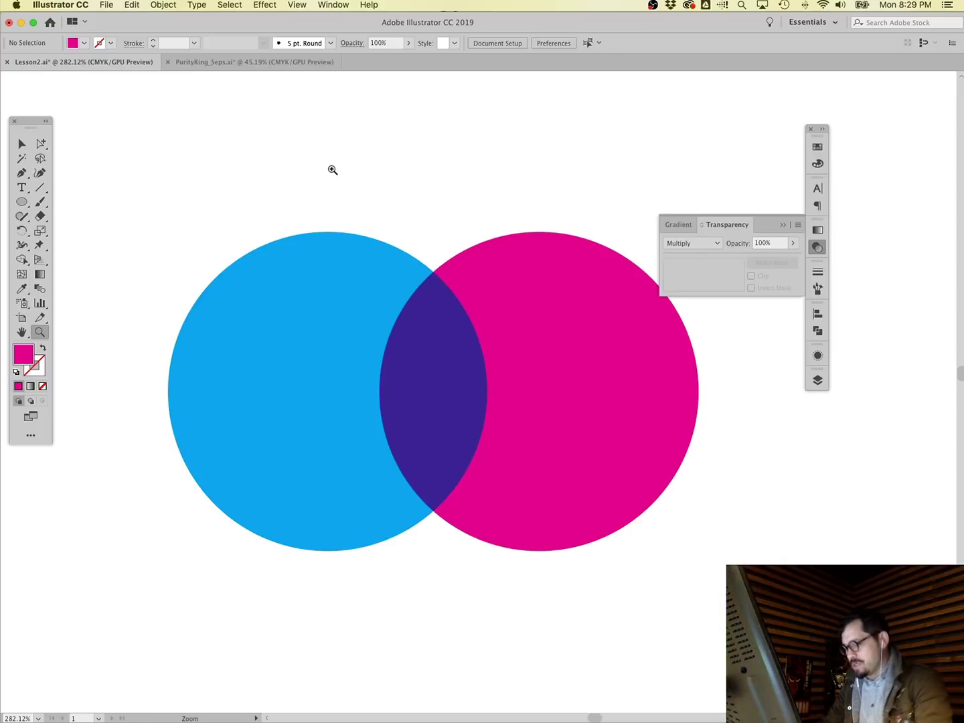
Recolor the magenta circle light green and the cyan circle red using swatches, and deselect them.
left_click(538, 283, "super")
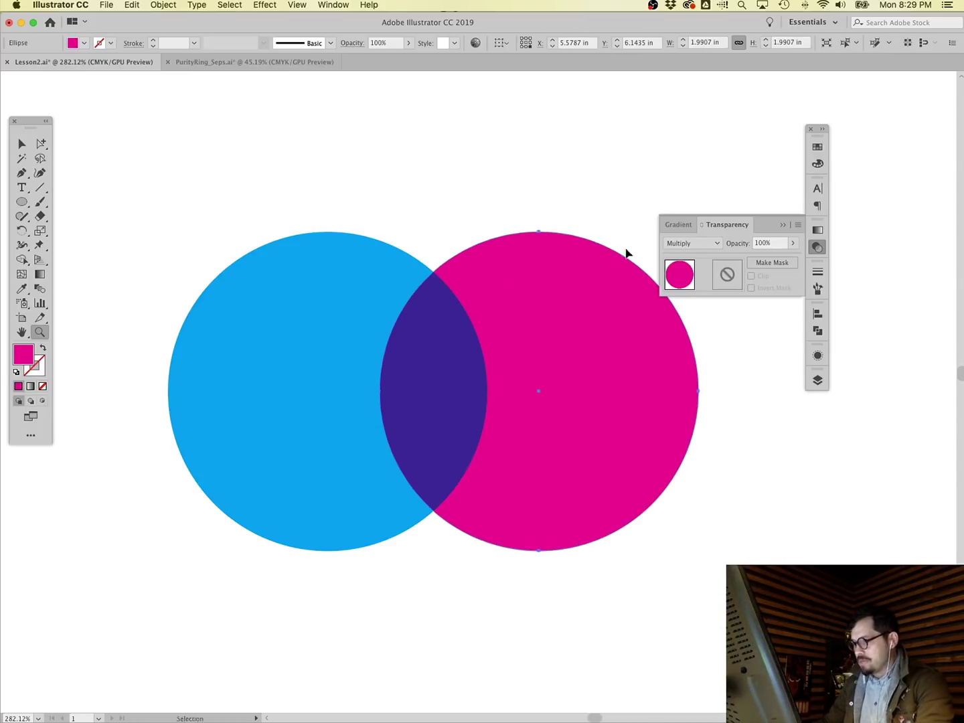
left_click(818, 148)
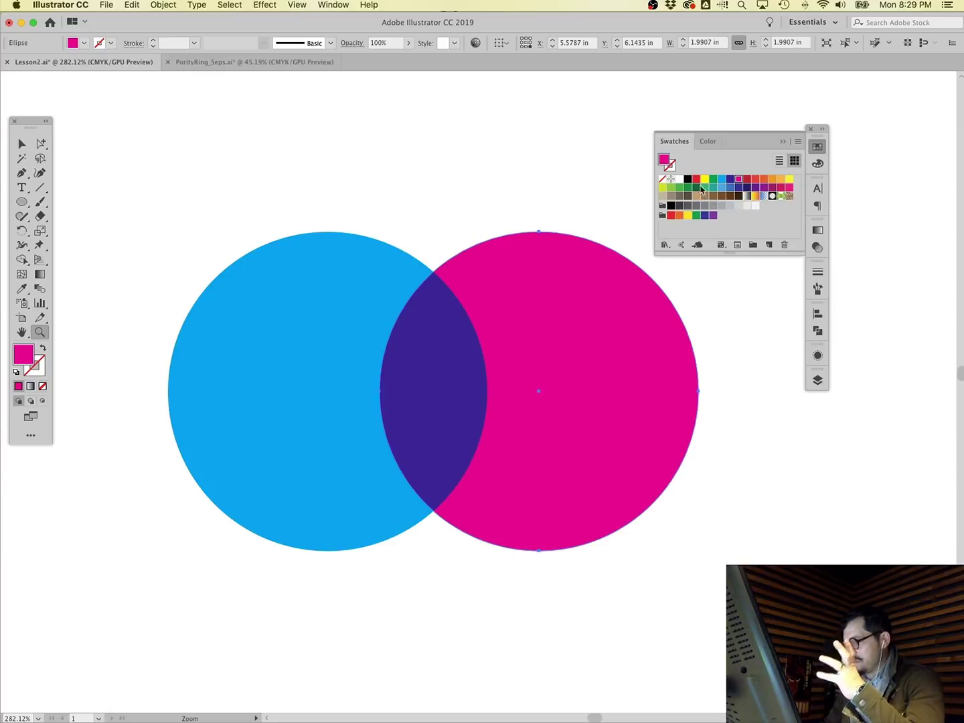
left_click(672, 190)
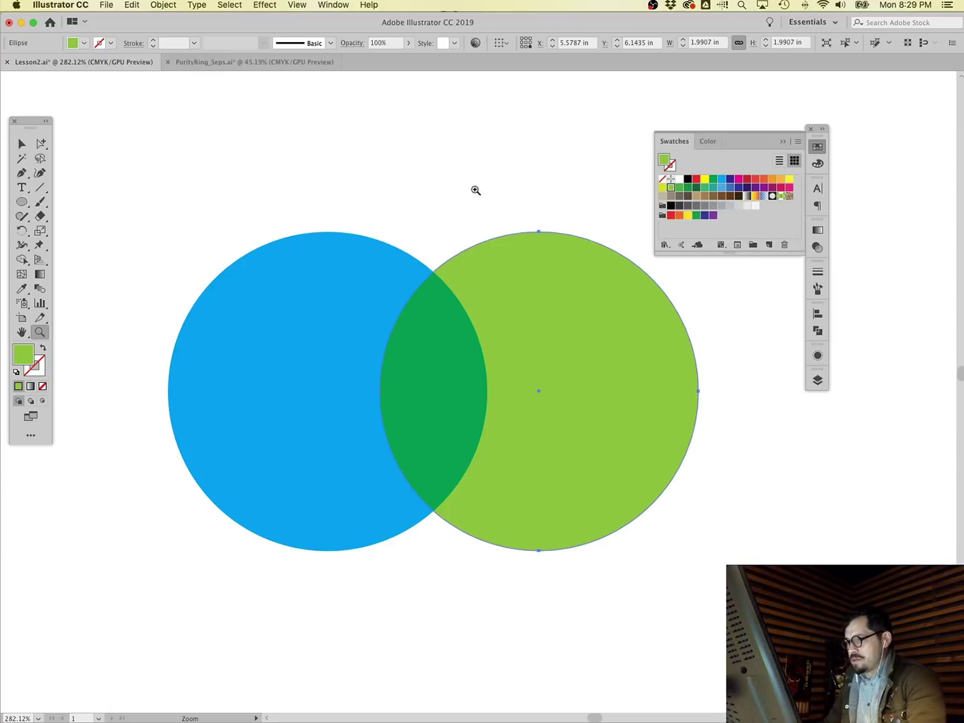
left_click(411, 265, "super")
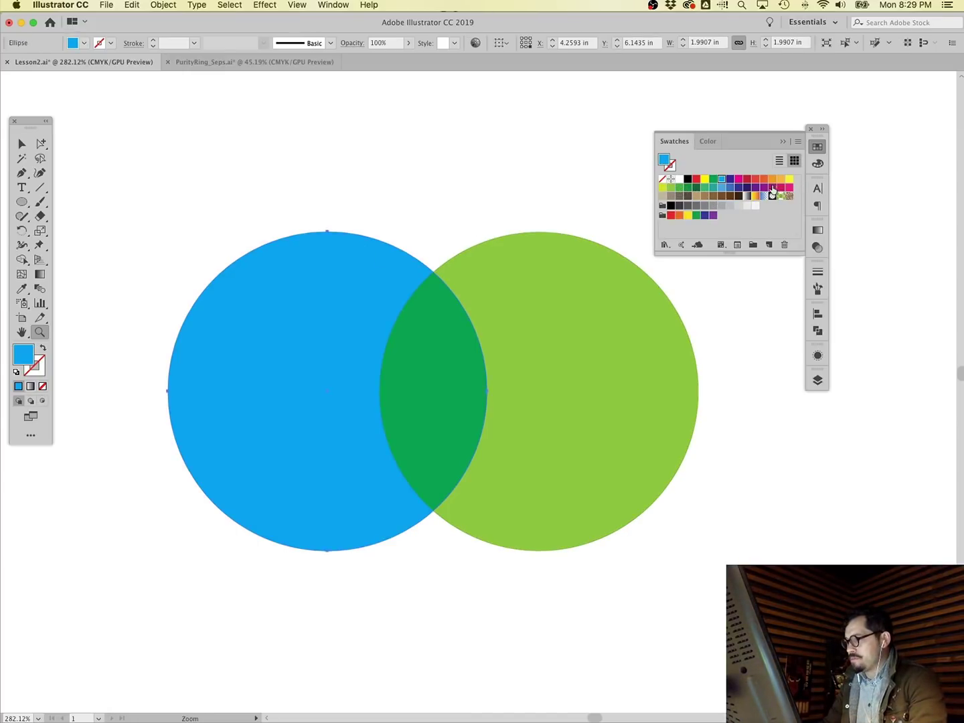
left_click(759, 180)
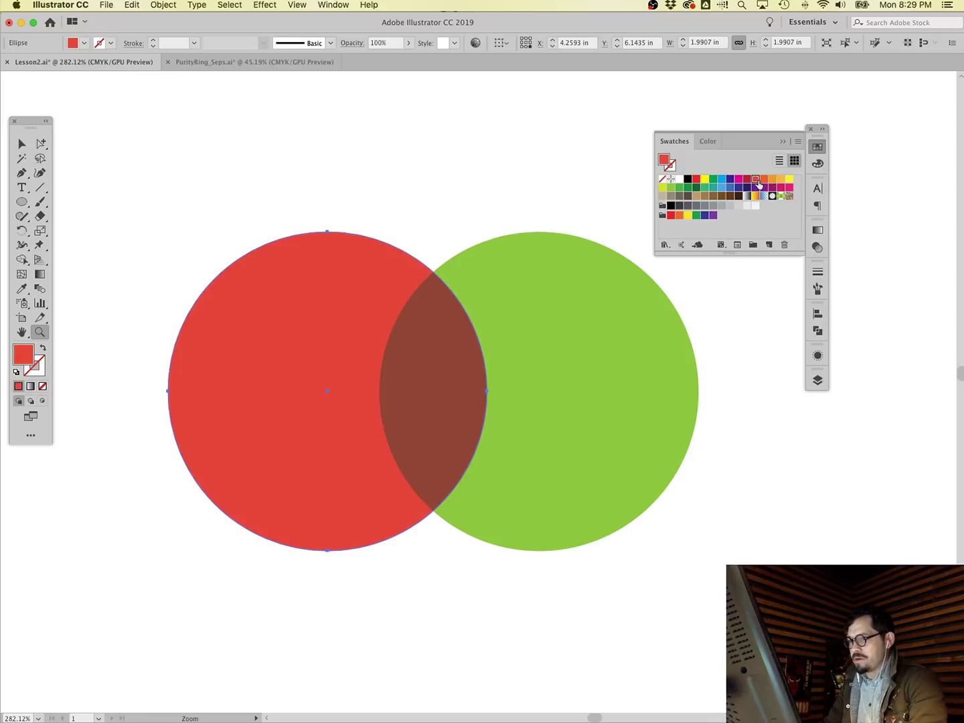
left_click(496, 175, "super")
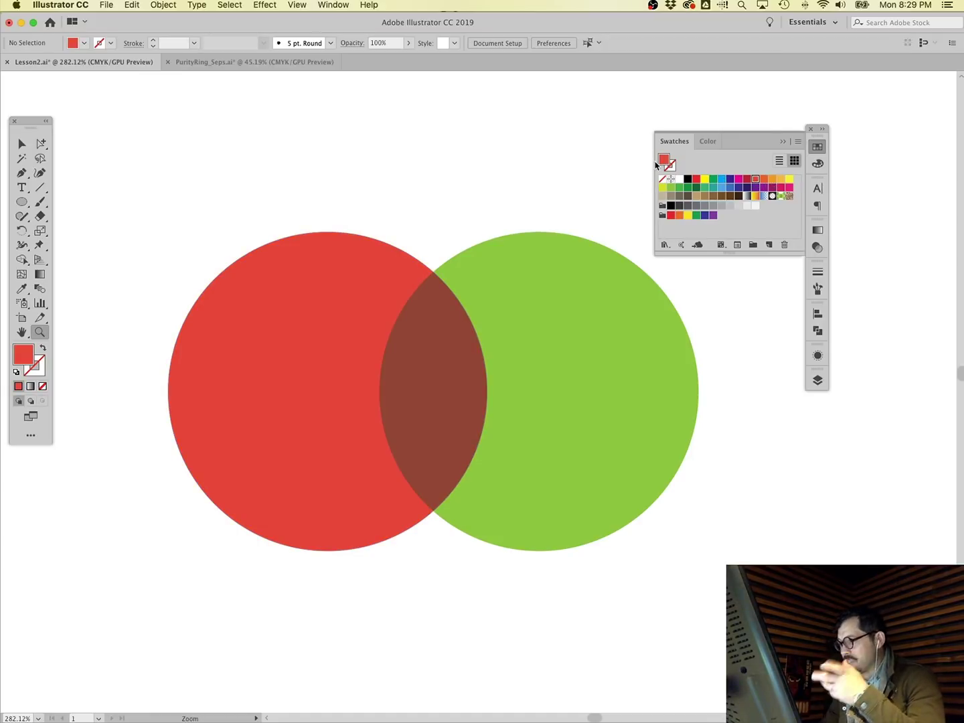
left_click(782, 142)
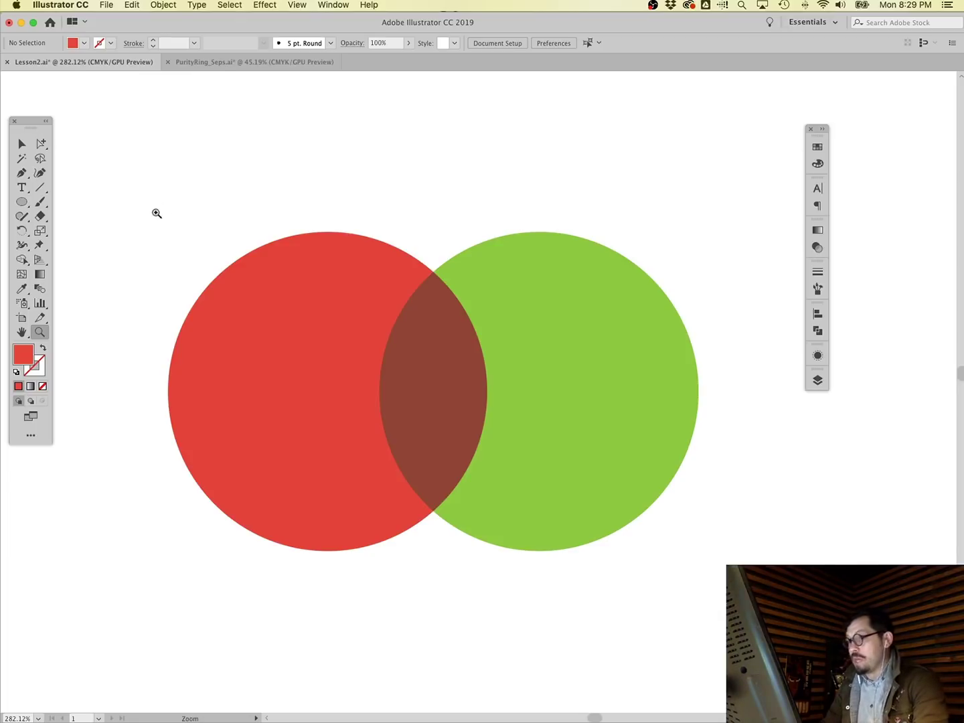
Select the red and green circles together and duplicate them slightly to the right of the originals.
left_click_drag(190, 190, 468, 258)
left_click(391, 192)
left_click(423, 286)
left_click(391, 284, "shift")
left_click_drag(396, 250, 441, 249)
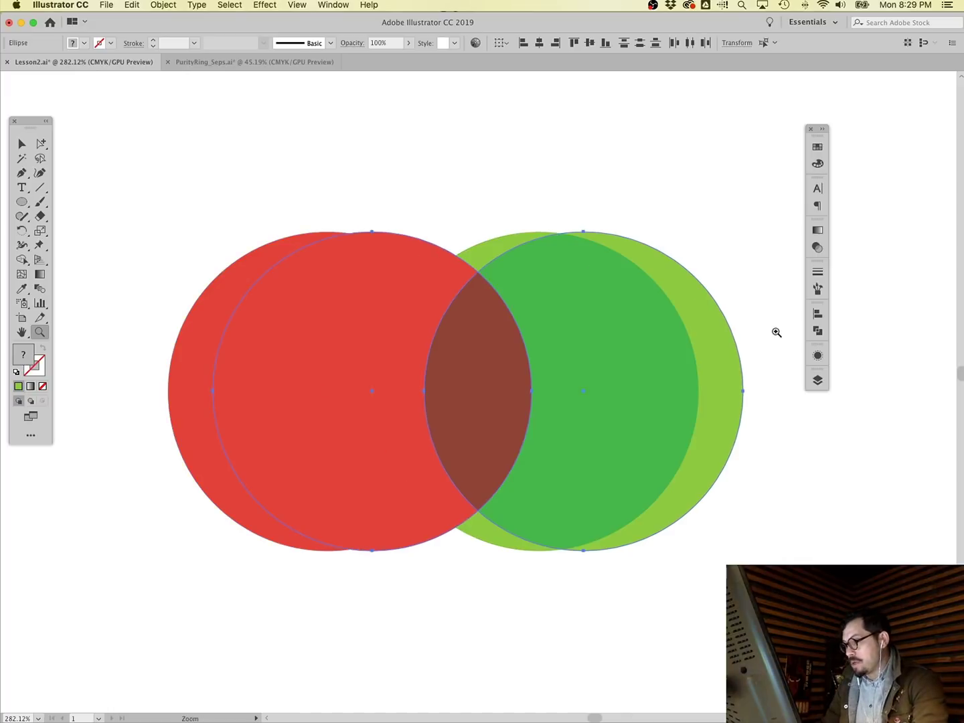
Unite the two copied circles into one shape and align it over the original circles.
left_click(817, 330)
left_click(670, 341)
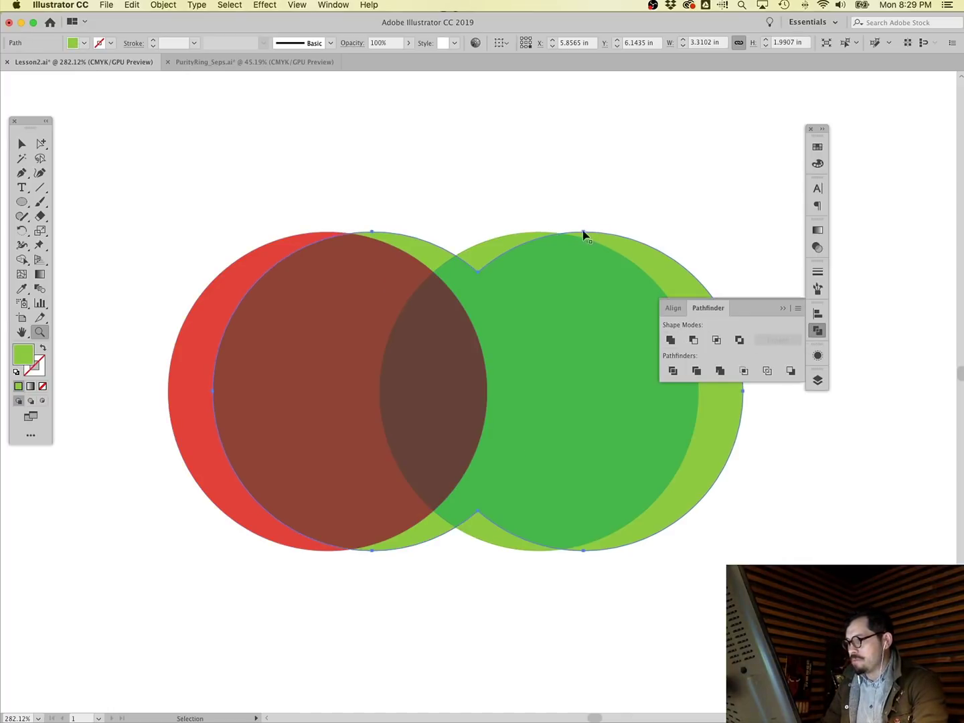
left_click_drag(584, 233, 538, 237)
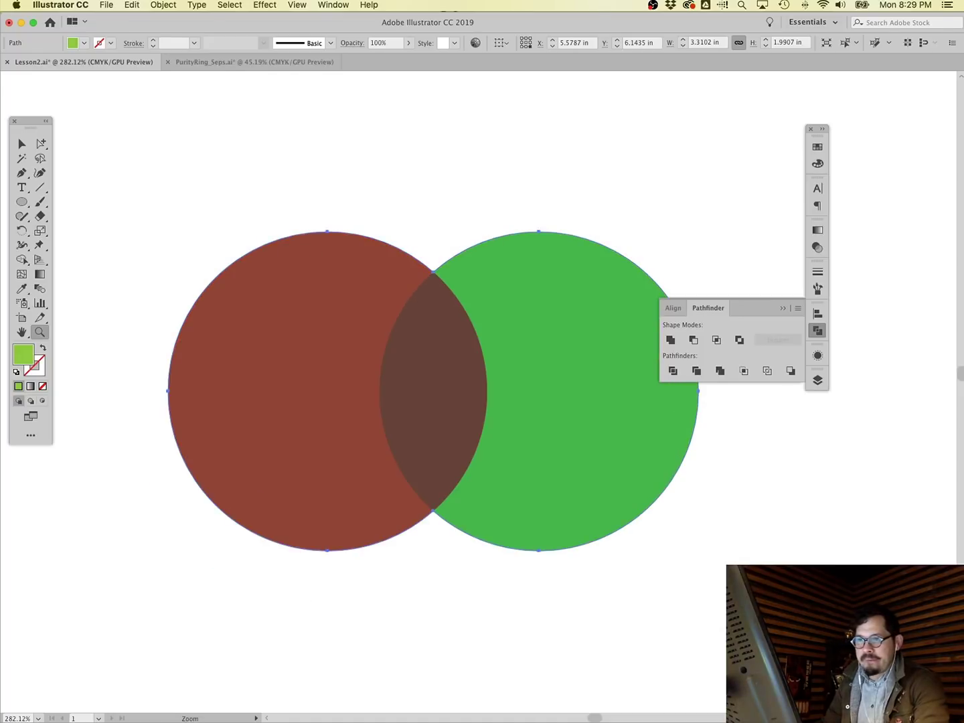
Scale a copy of the united shape outward to about 3.90 by 2.57 in and divide out the inner shape, leaving a ring.
left_click(38, 235)
left_click_drag(170, 210, 128, 160)
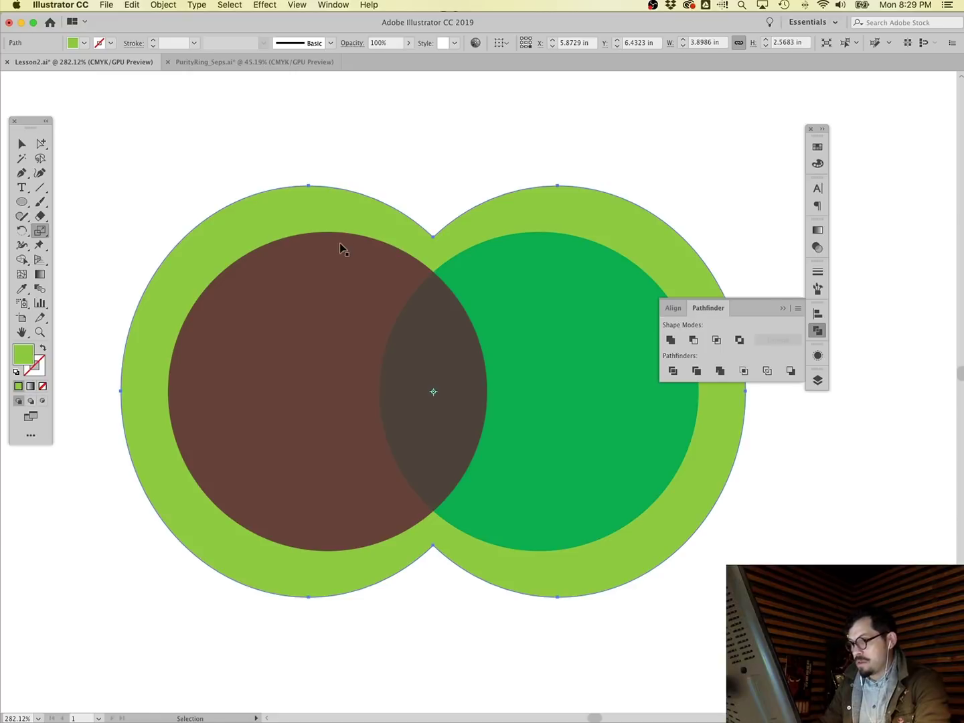
left_click(334, 277, "shift+super")
left_click(672, 372)
left_click(39, 145)
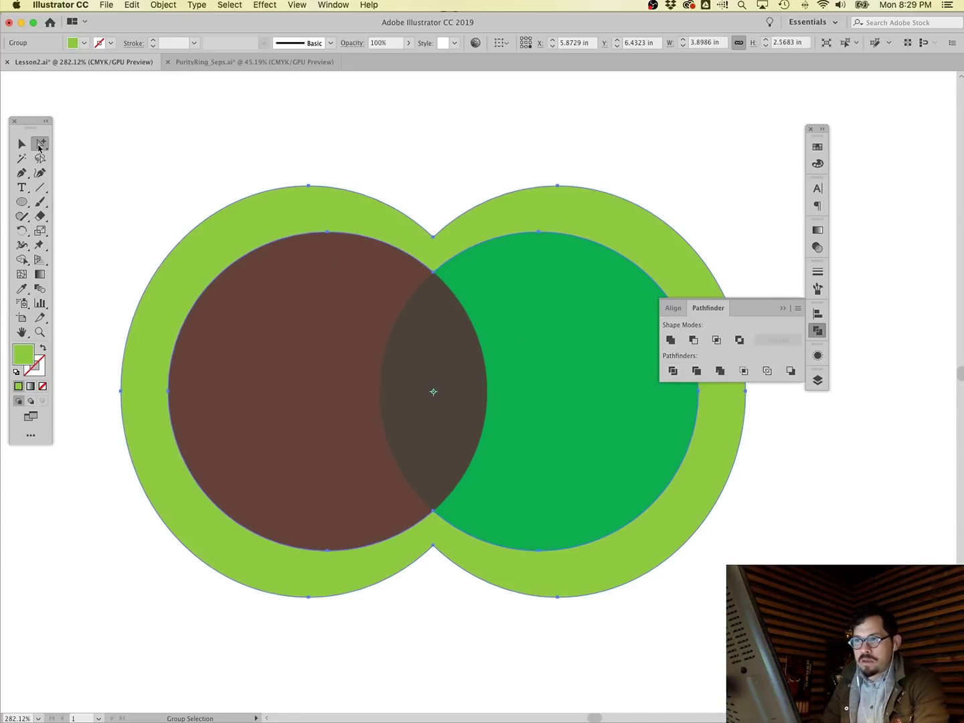
left_click(317, 221)
left_click(316, 221)
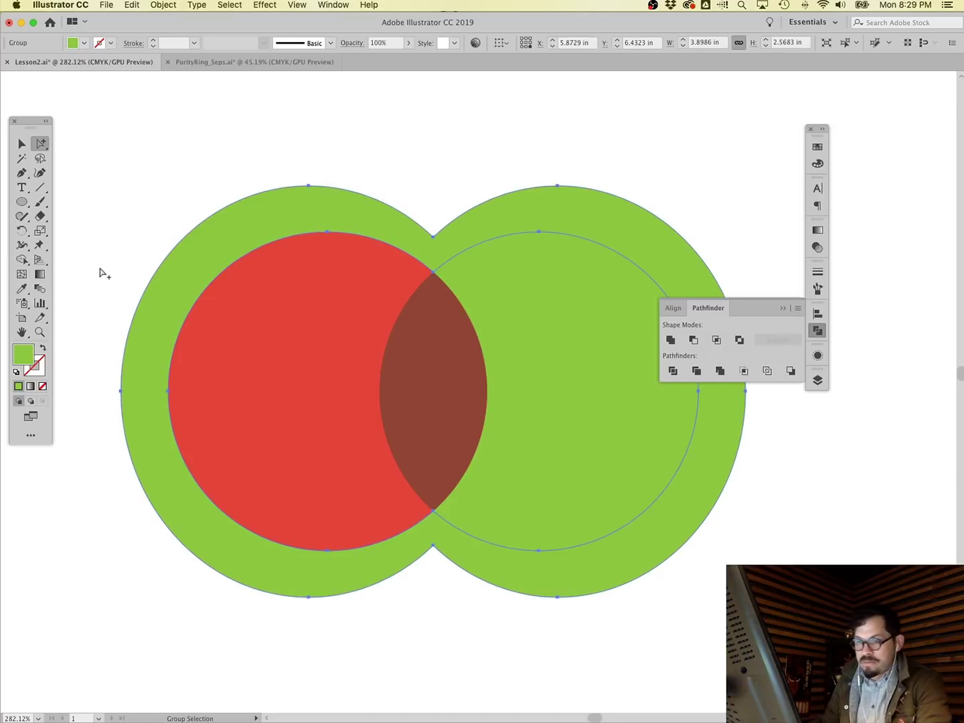
Fill the outer ring with black, remove its stroke, and deselect it.
left_click(16, 371)
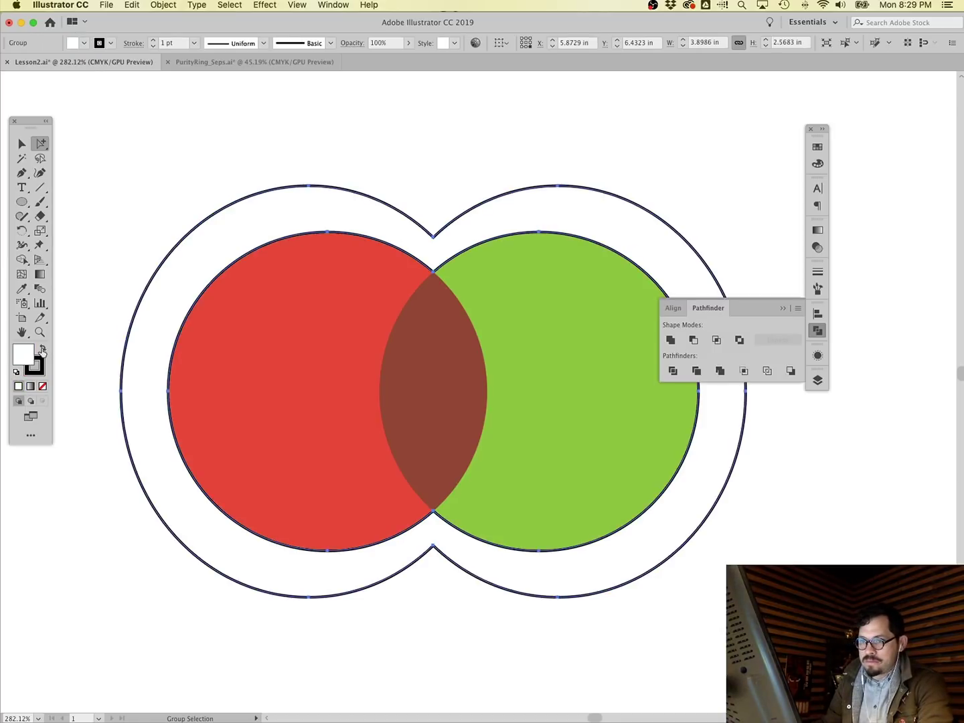
left_click(41, 351)
left_click(42, 386)
left_click(131, 225)
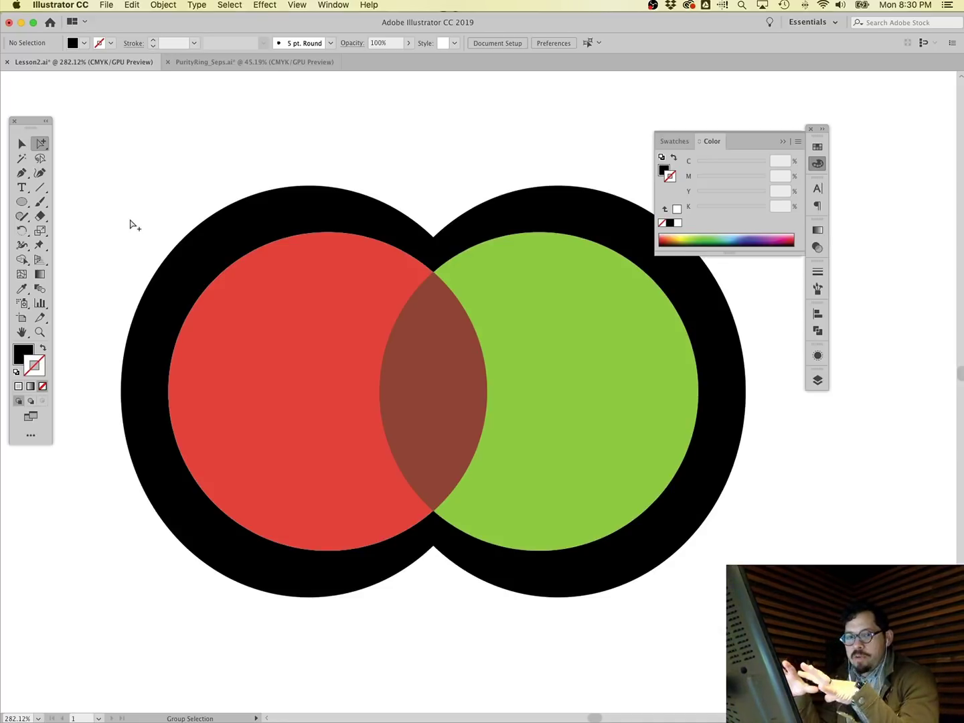
Change the outer ring's fill to navy with C 100, M 55, Y 0, K 56, and deselect it.
left_click(21, 143)
left_click(288, 218)
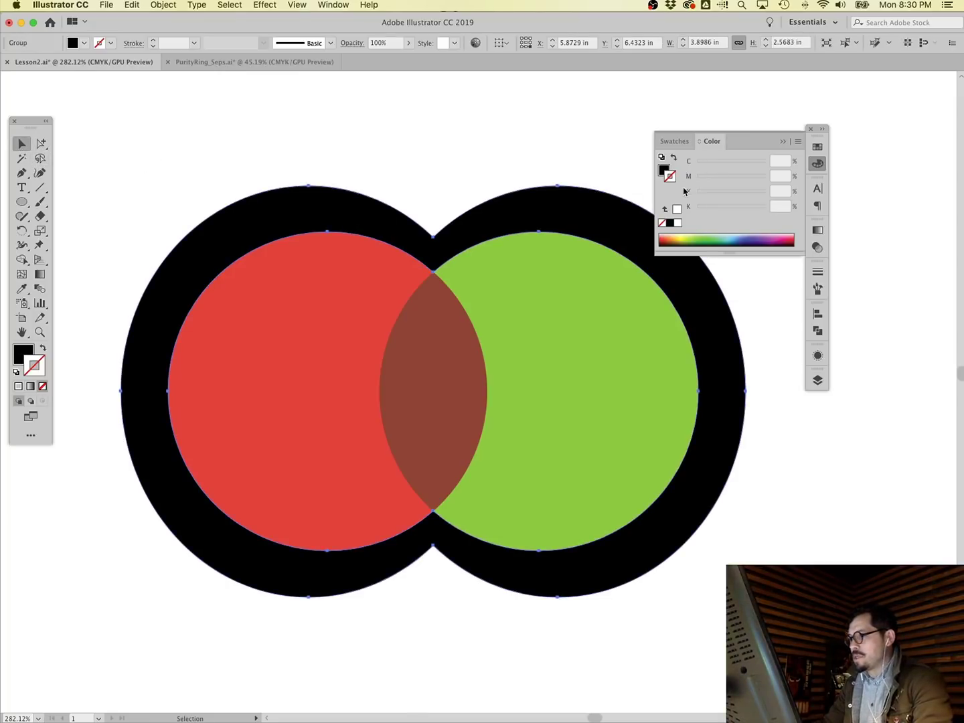
left_click(665, 170)
left_click(700, 181)
left_click_drag(703, 168, 765, 162)
left_click_drag(765, 208, 726, 212)
left_click(517, 191)
left_click(517, 221)
left_click(454, 159)
left_click(530, 212)
left_click_drag(726, 212, 735, 209)
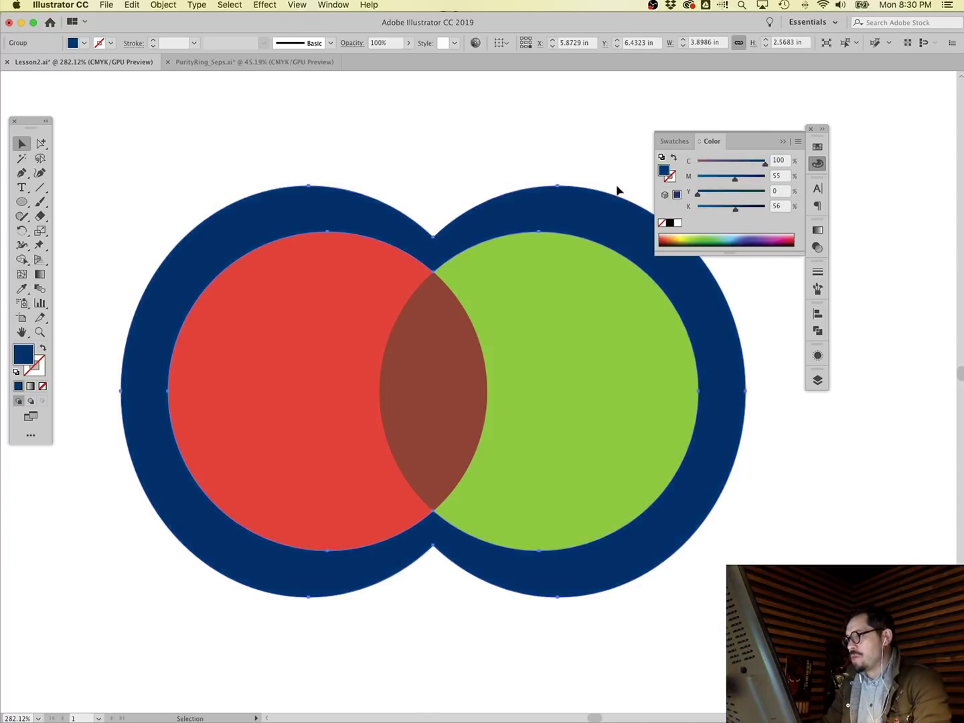
left_click(473, 160)
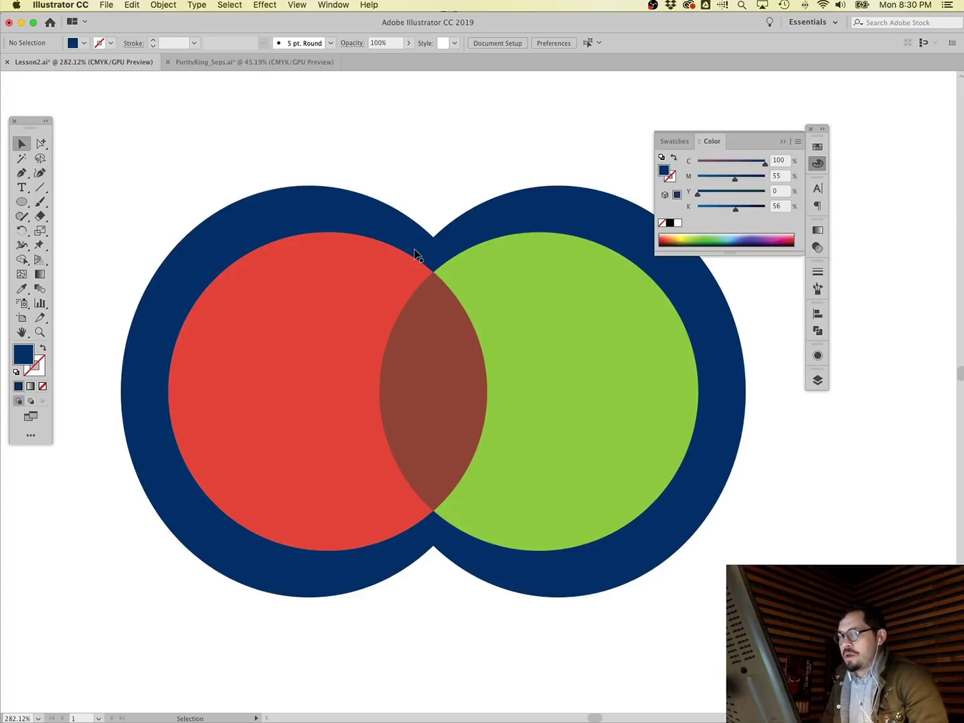
Select the green and red circles with the Group Selection tool and duplicate them down and to the right.
scroll(467, 181, "right", 5)
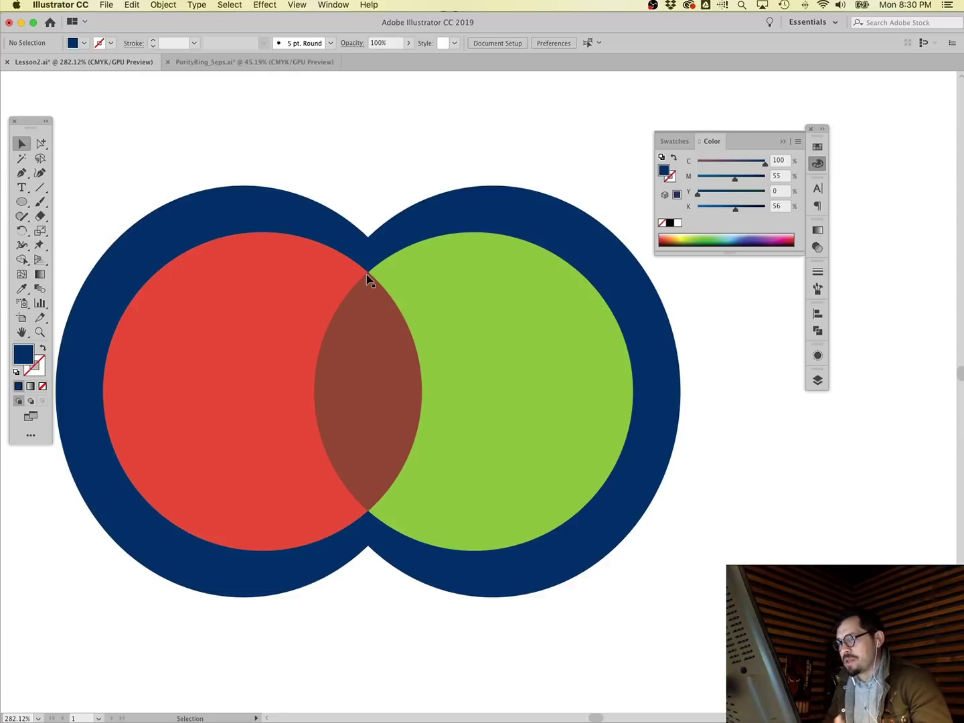
left_click(41, 143)
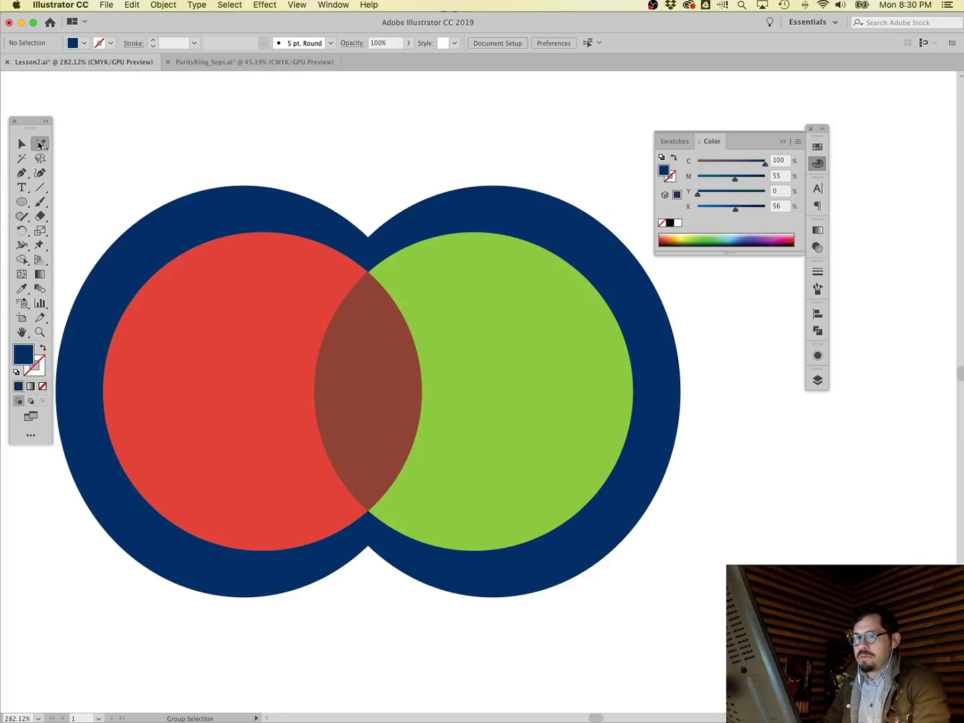
left_click(435, 294)
left_click(319, 293, "shift")
left_click_drag(320, 293, 836, 473)
Divide the duplicated circles with Pathfinder, keep only the green crescent, and align it exactly over the original green circle.
left_click(816, 330)
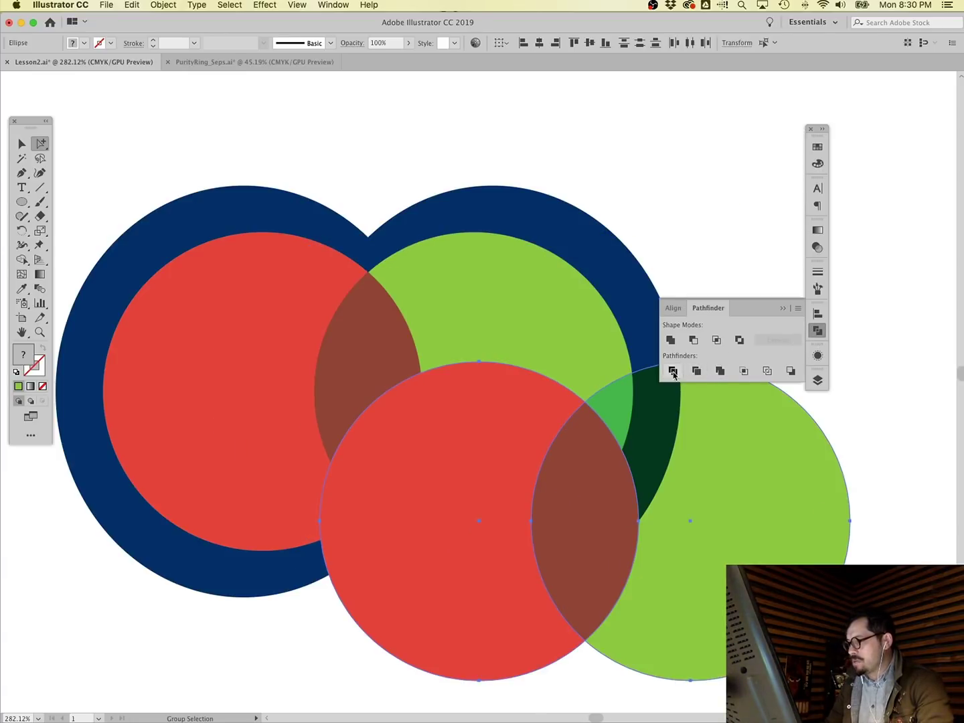
left_click(729, 473, "shift")
key("super+4")
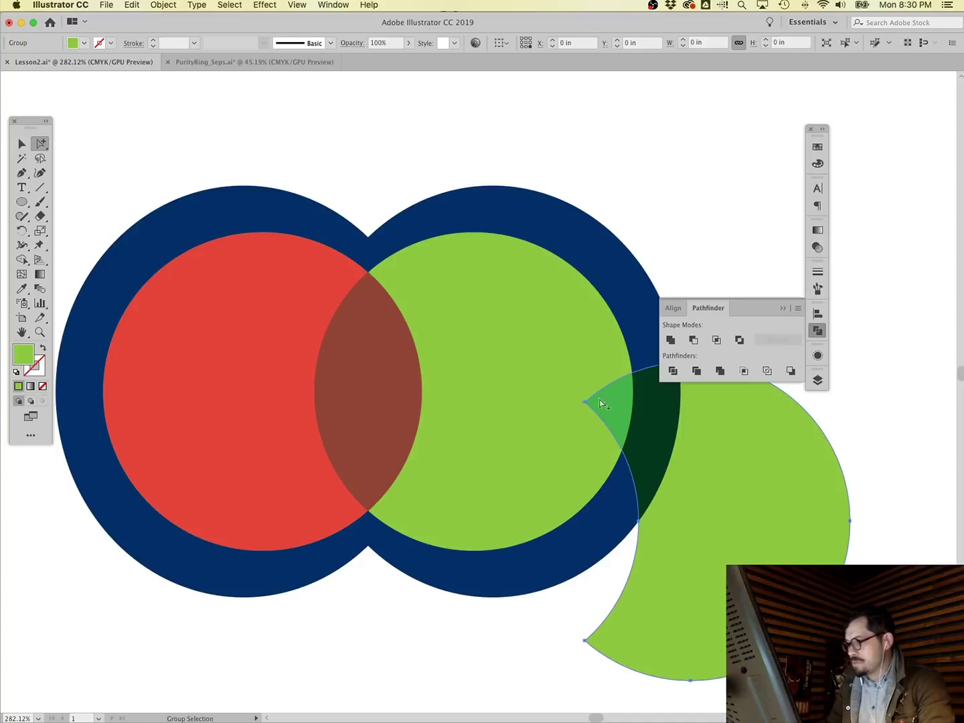
left_click_drag(693, 444, 318, 400)
key("super+h")
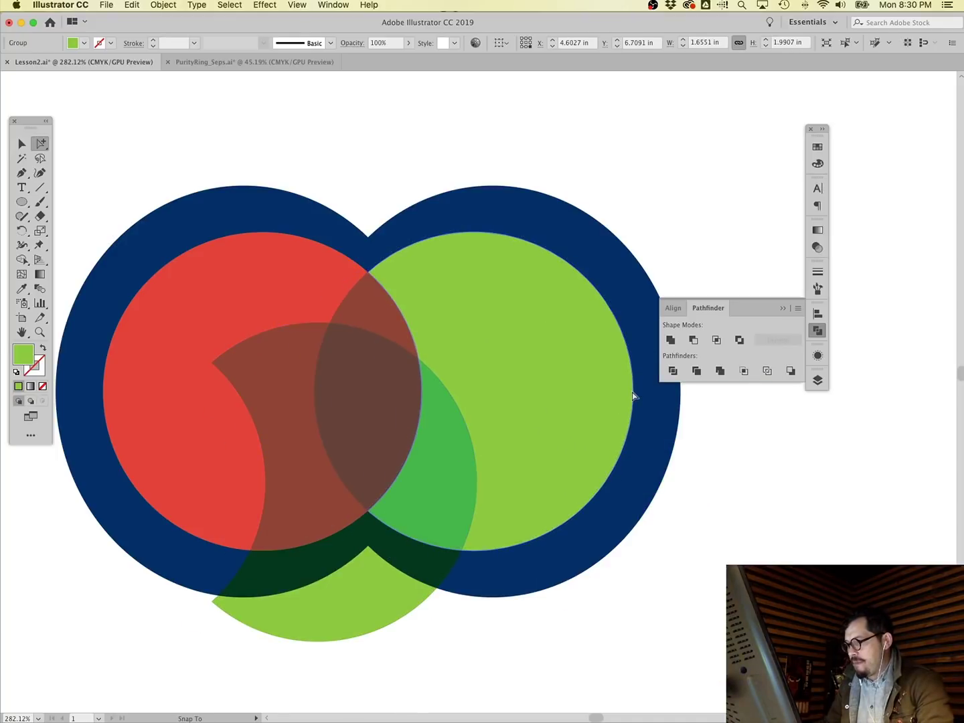
key("super+z")
key("super+z")
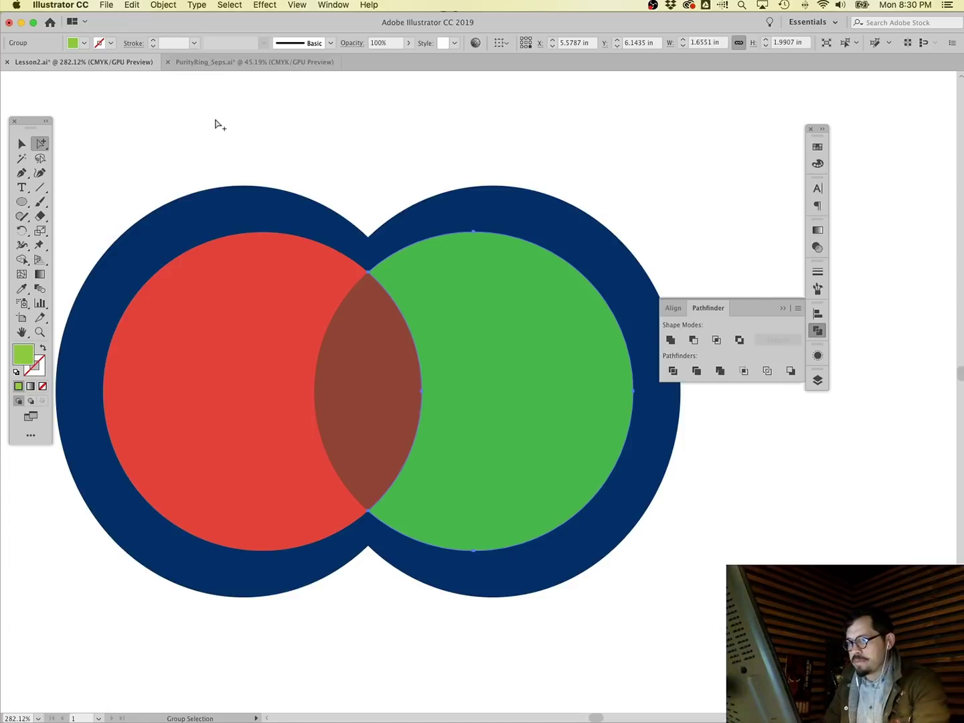
Add an anchor point to the green crescent's outline beside its upper tip with the Pen tool.
left_click_drag(39, 143, 97, 144)
left_click(334, 159)
left_click(402, 250)
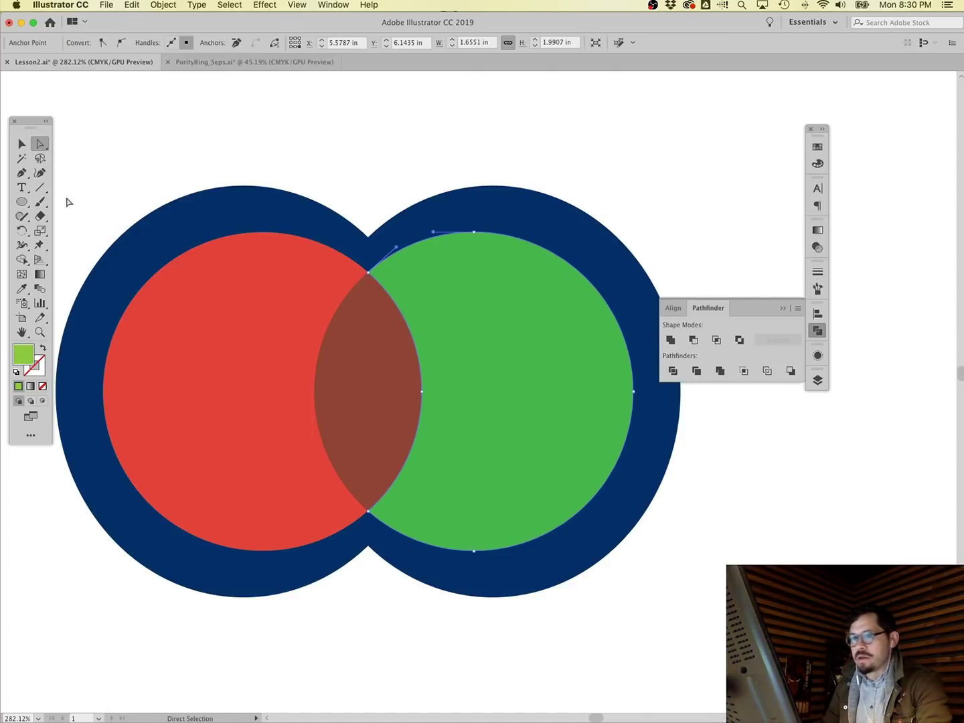
left_click(22, 174)
key("super+shift+a")
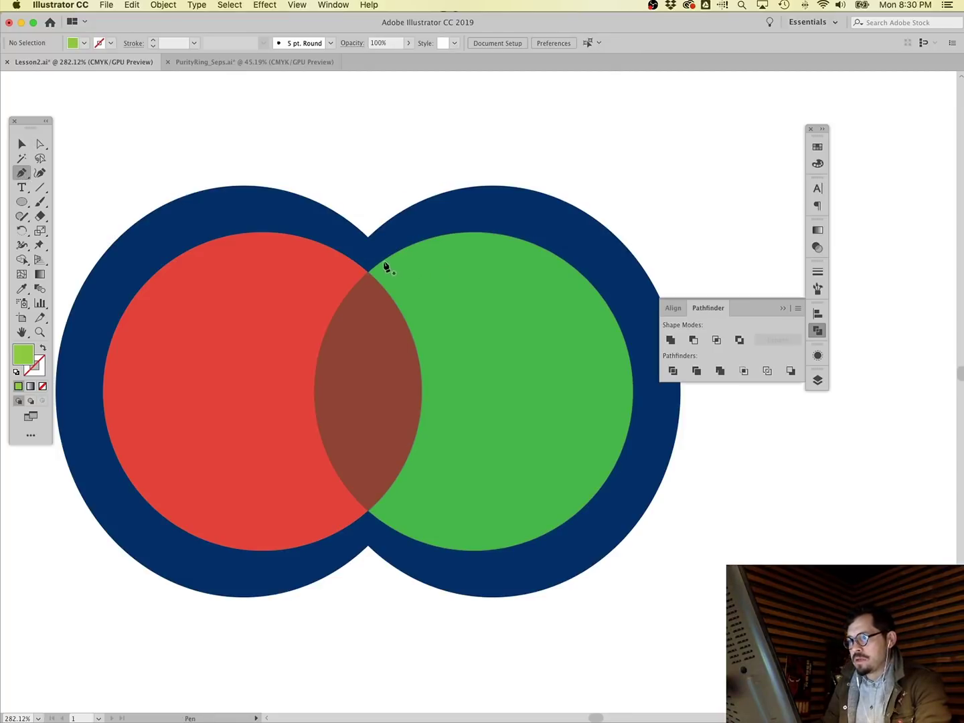
left_click_drag(380, 268, 418, 274)
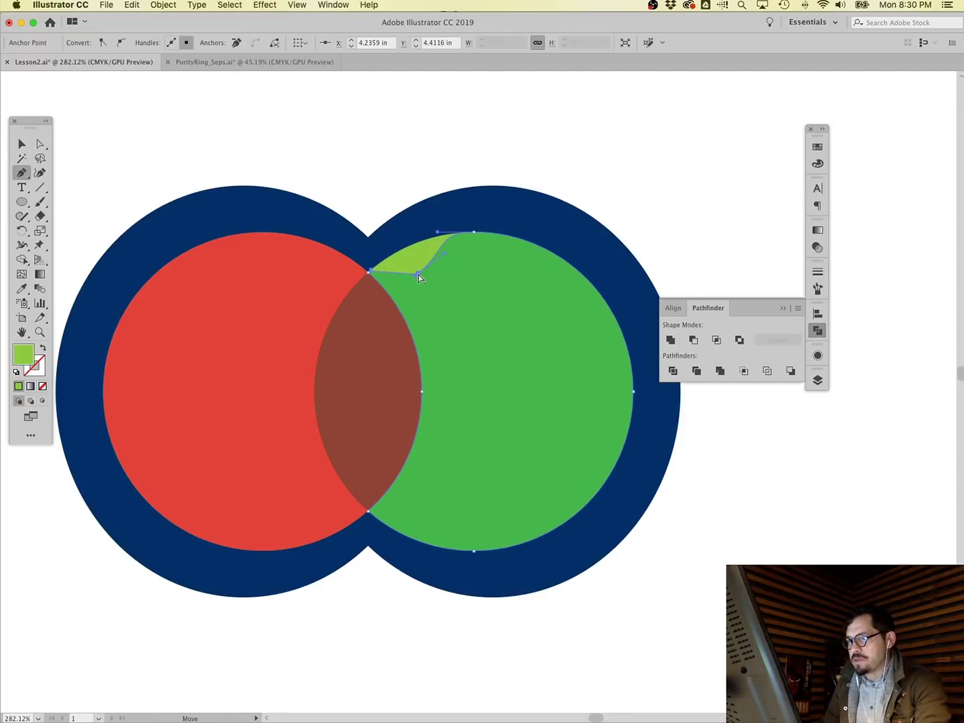
left_click(369, 272)
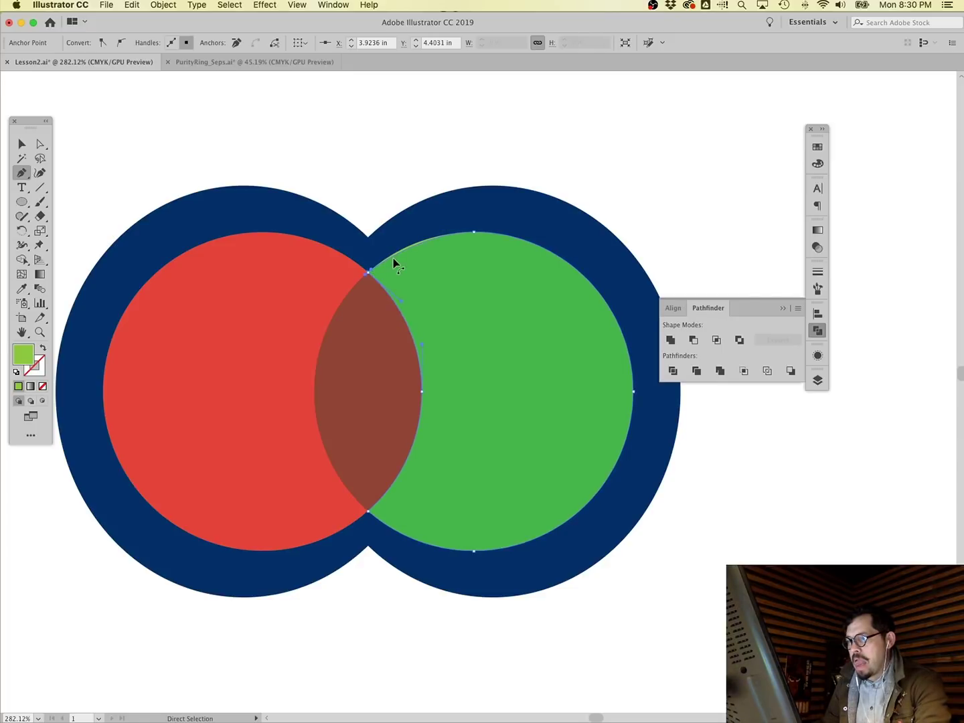
Move the added anchor point just above the upper intersection of the circles, into the navy ring.
left_click(394, 265, "super")
left_click_drag(418, 275, 370, 269)
left_click(340, 189)
left_click(372, 272)
left_click(369, 269)
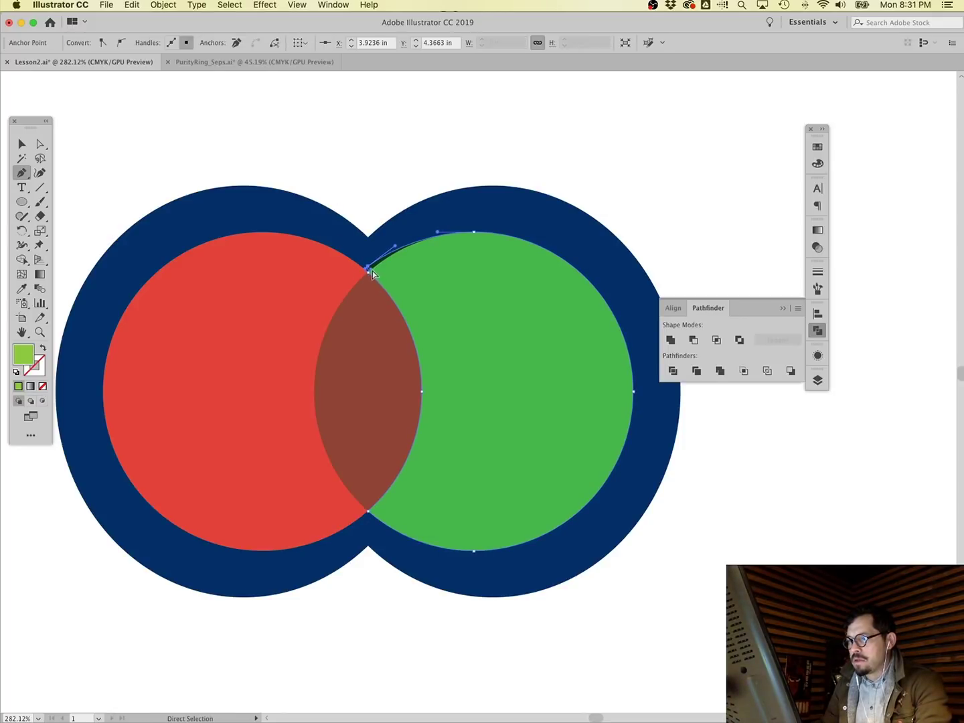
left_click(368, 268)
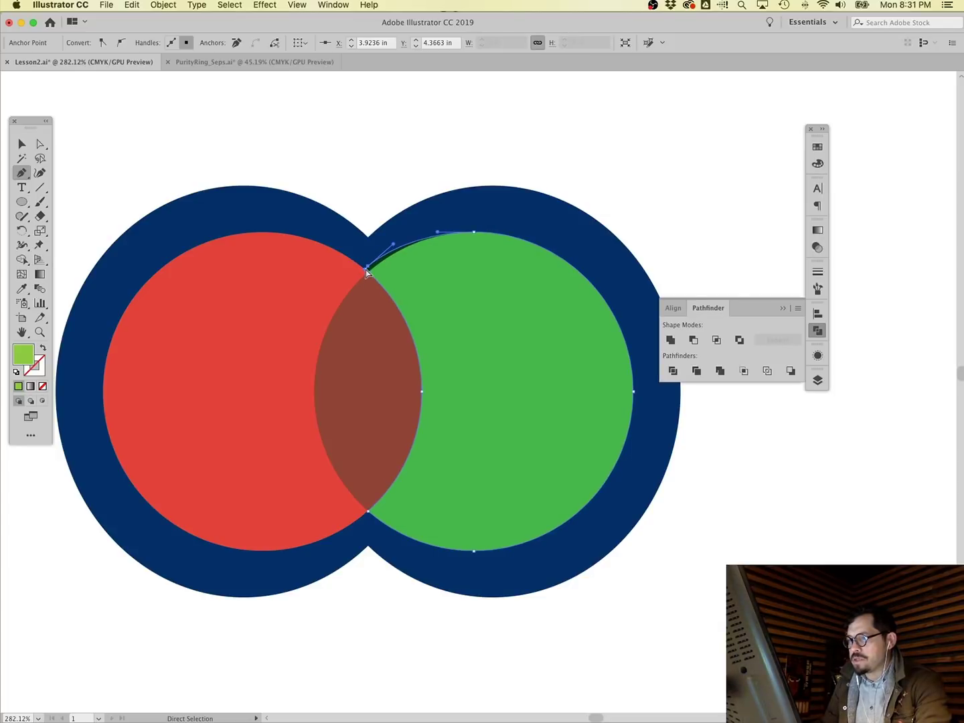
Pull the green crescent's topmost, rightmost and bottommost anchor points slightly outward so its edge overlaps the navy ring.
left_click_drag(473, 234, 472, 230)
left_click_drag(633, 391, 638, 391)
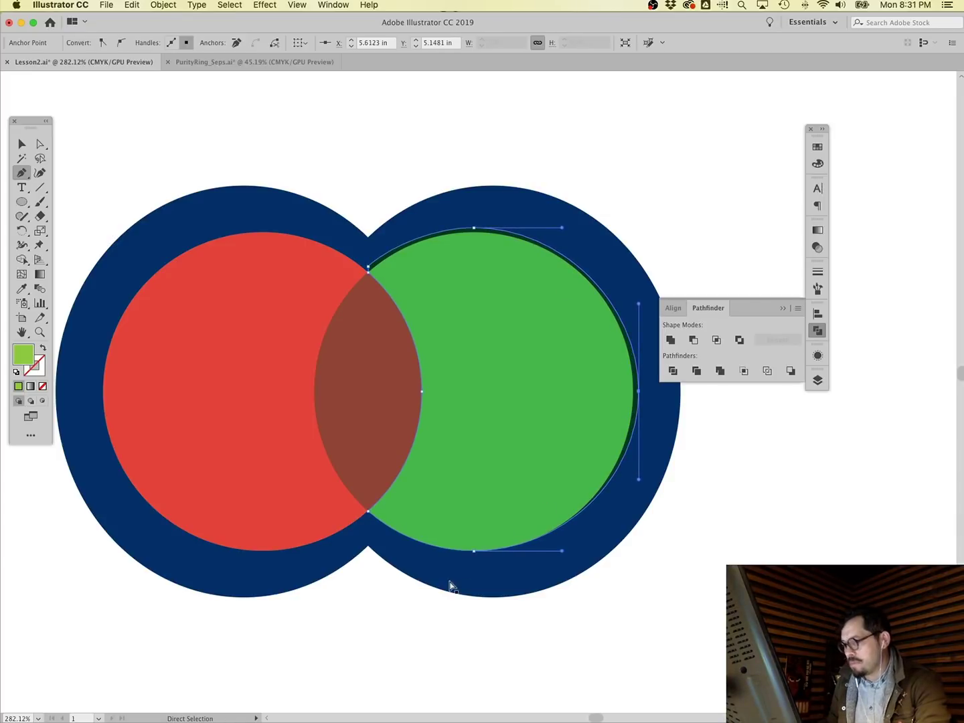
left_click_drag(473, 551, 473, 558)
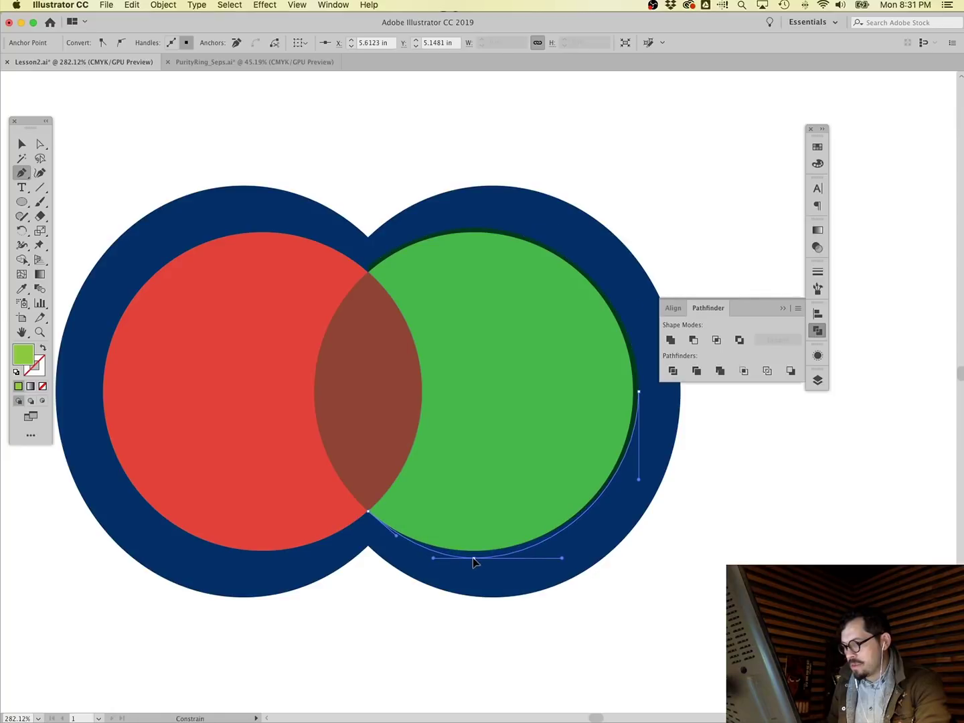
Add an anchor point just below the circles' lower intersection and retract its neighboring handle to make the short edge straight.
left_click(394, 536)
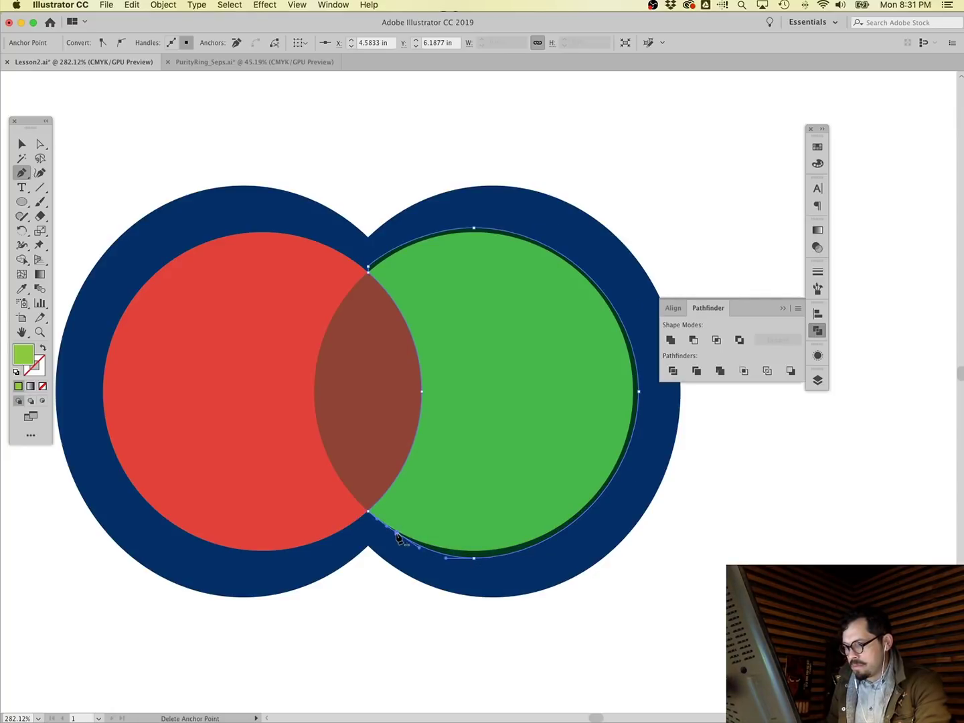
left_click(367, 520)
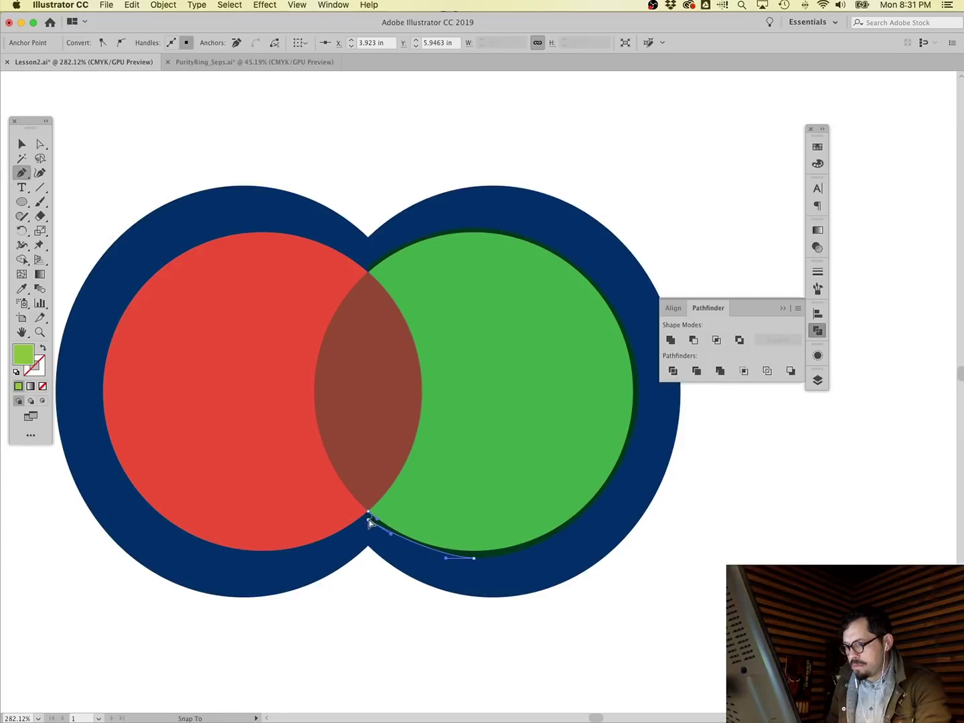
key("super")
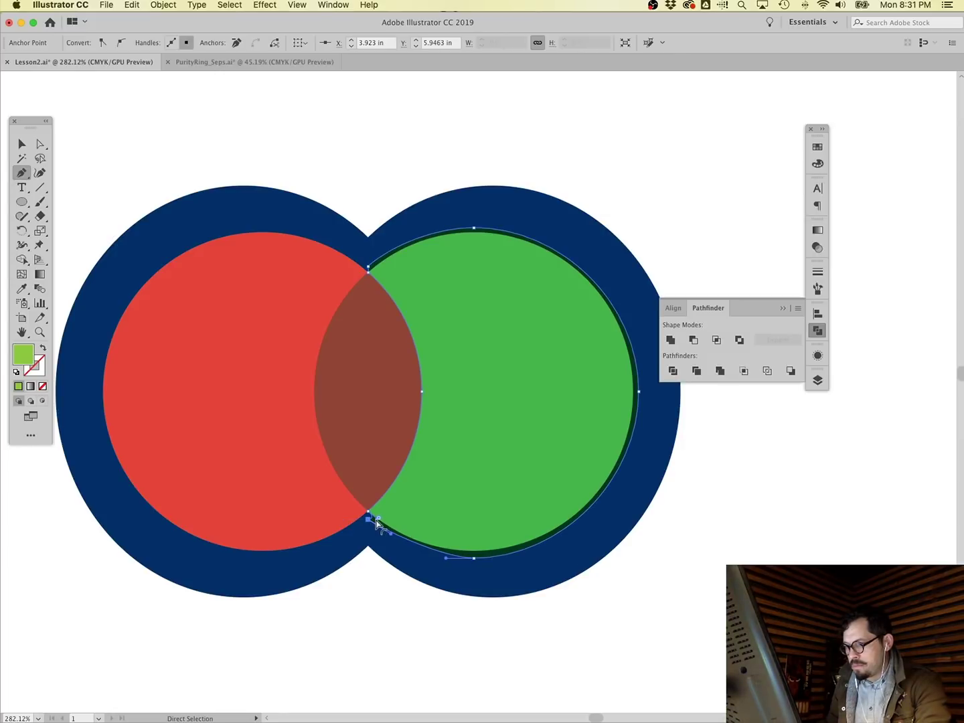
left_click(39, 331)
left_click_drag(389, 509, 329, 519)
scroll(702, 455, "right", 5)
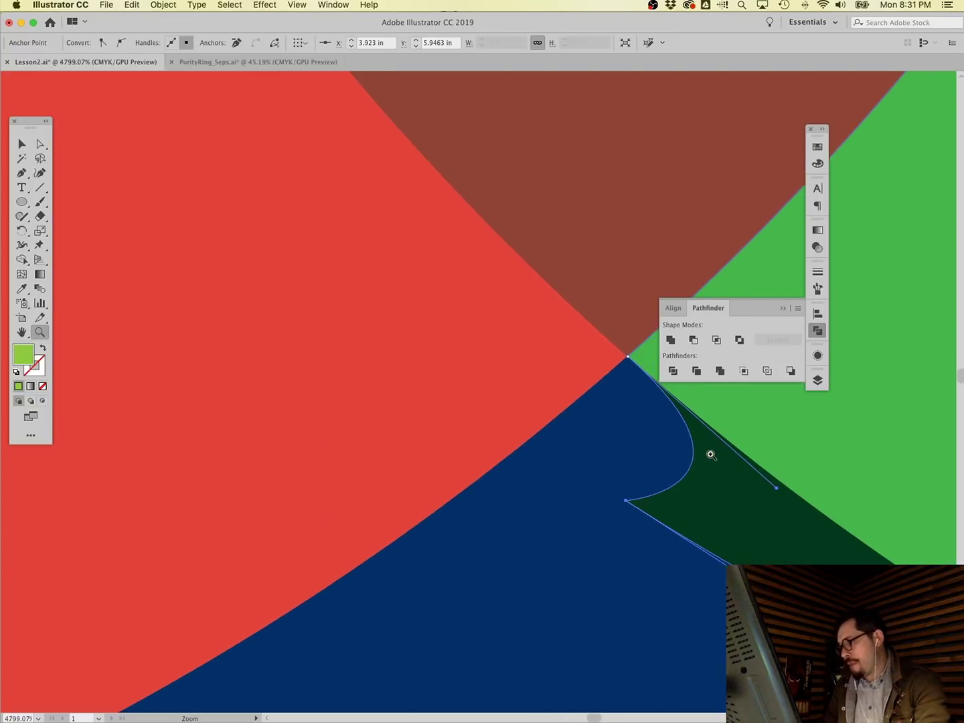
key("super")
left_click_drag(656, 489, 508, 394)
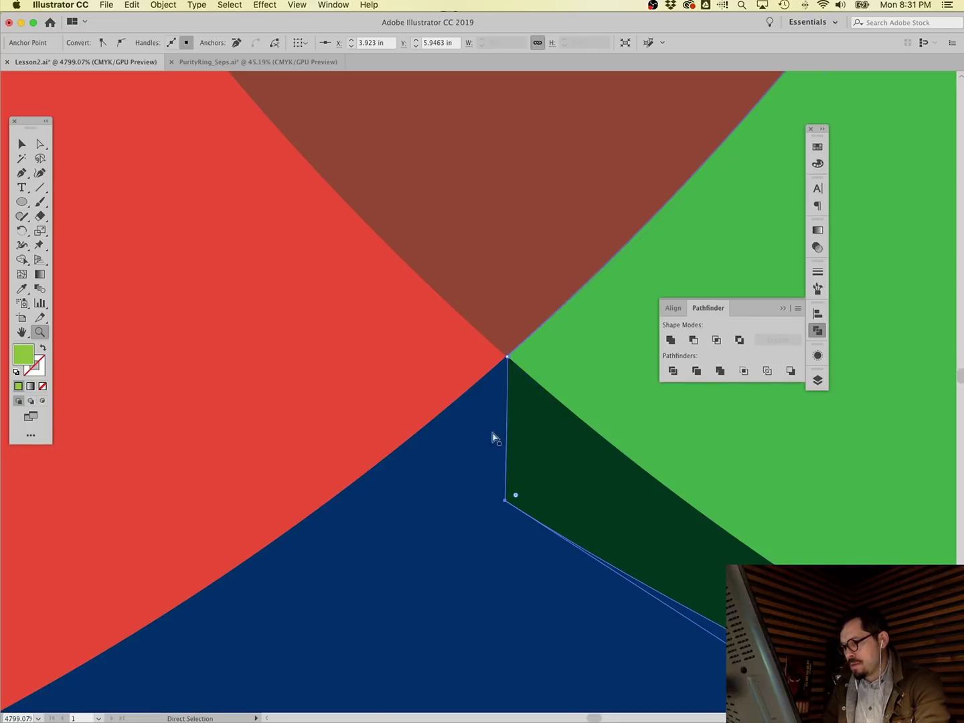
Lengthen the bottommost anchor's handle toward the intersection and raise the anchor slightly to even out the green trap's lower edge.
key("super+0")
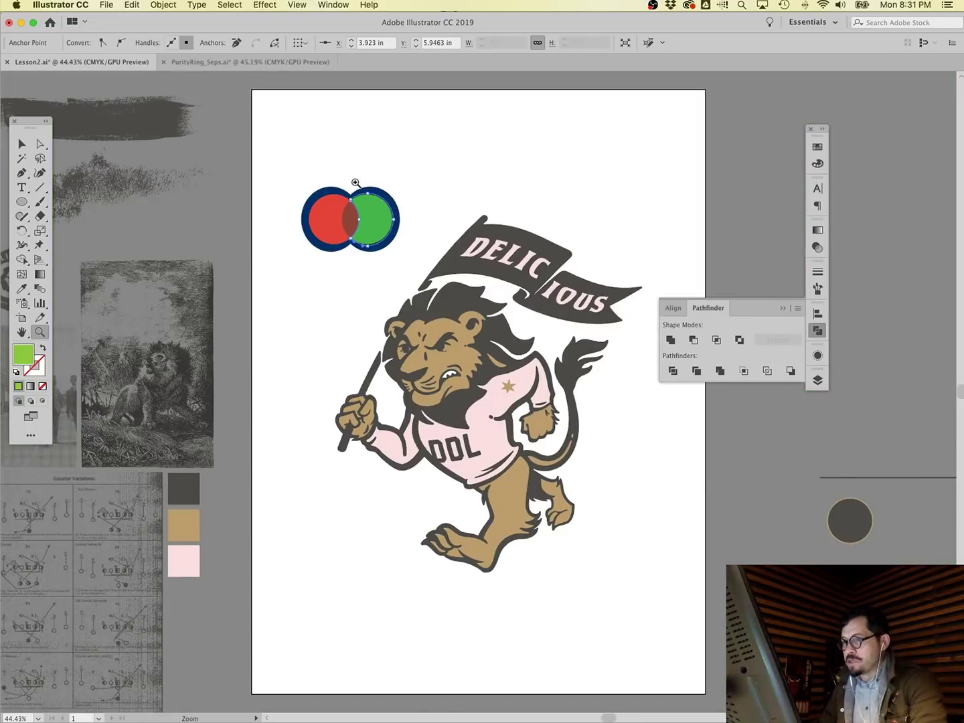
left_click(292, 167)
left_click(39, 331)
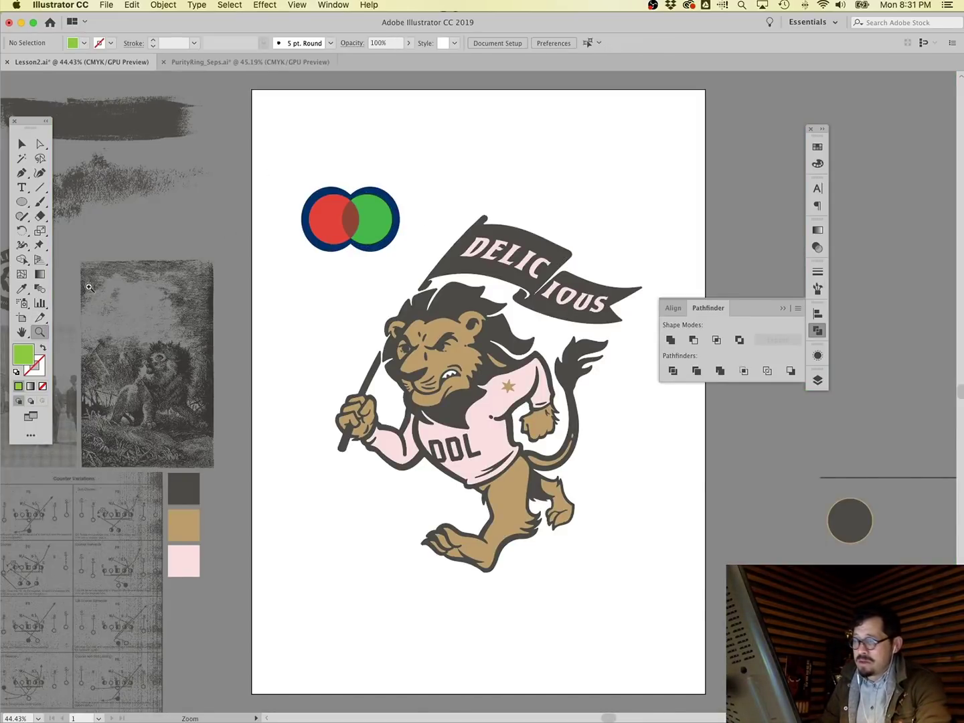
left_click_drag(278, 144, 485, 294)
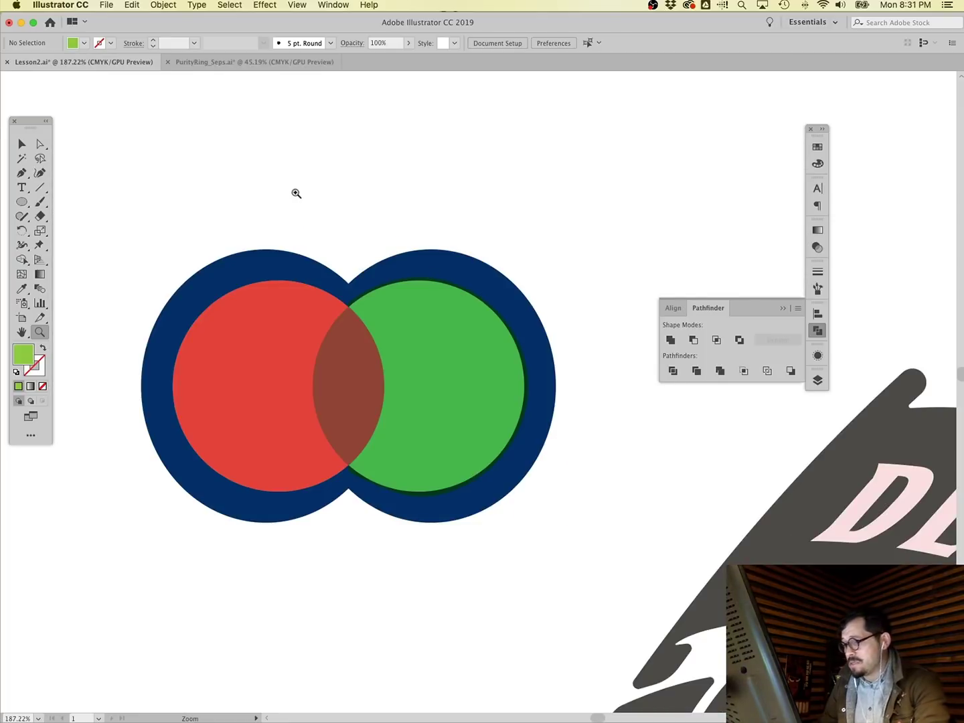
left_click(453, 494, "super")
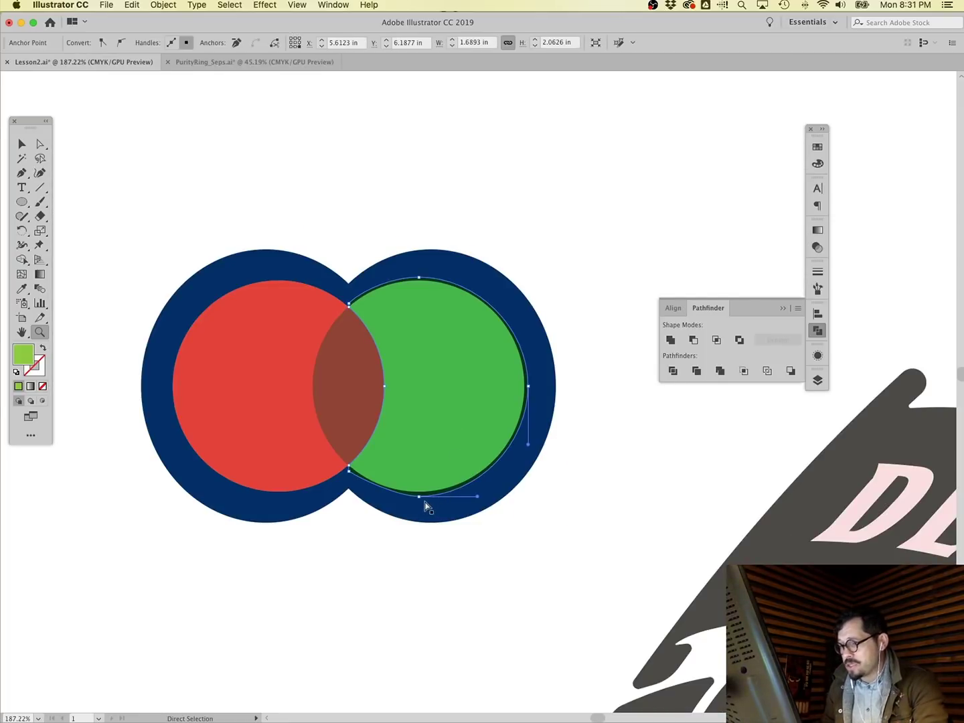
left_click_drag(257, 361, 582, 547)
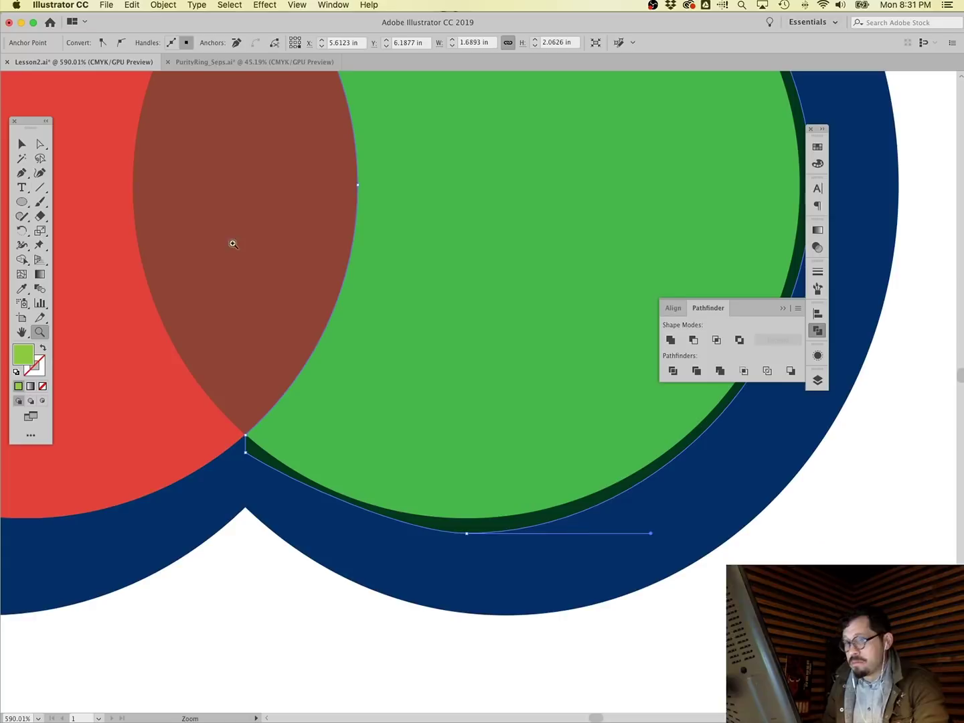
key("a")
left_click_drag(464, 533, 368, 533)
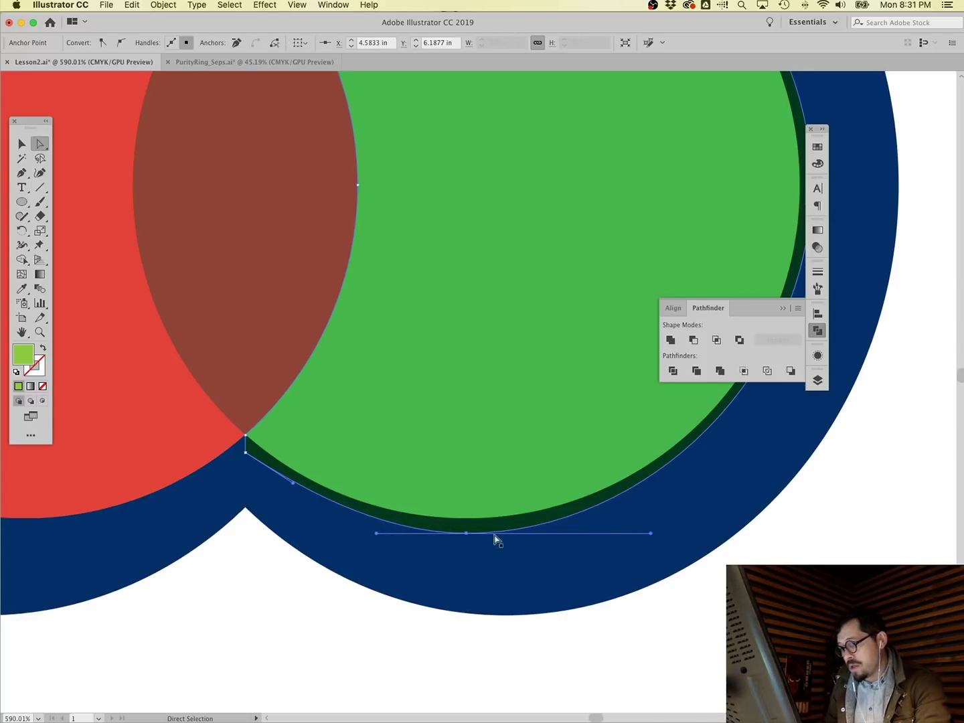
left_click_drag(467, 533, 466, 527)
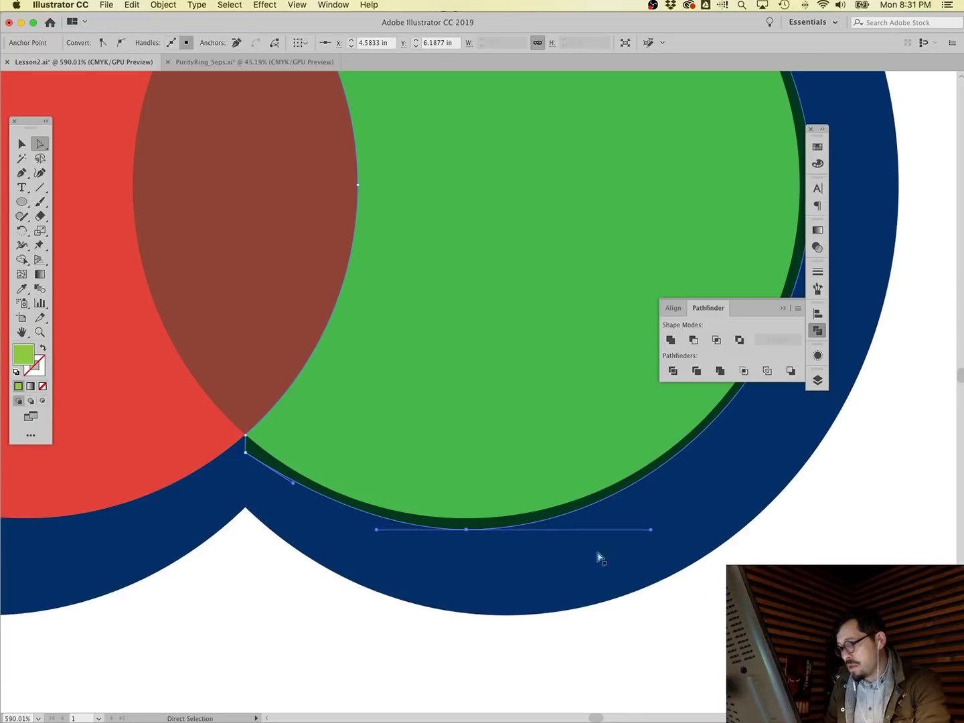
left_click(651, 528)
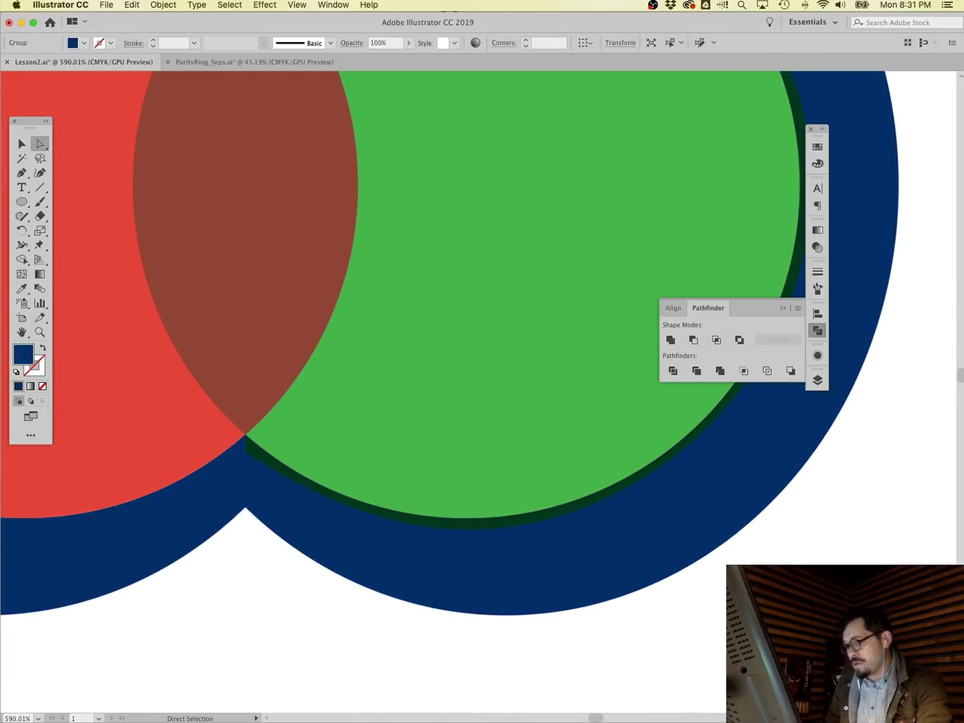
Reflect a copy of the green trap shape horizontally and place it over the red circle.
left_click(562, 458)
key("super+0")
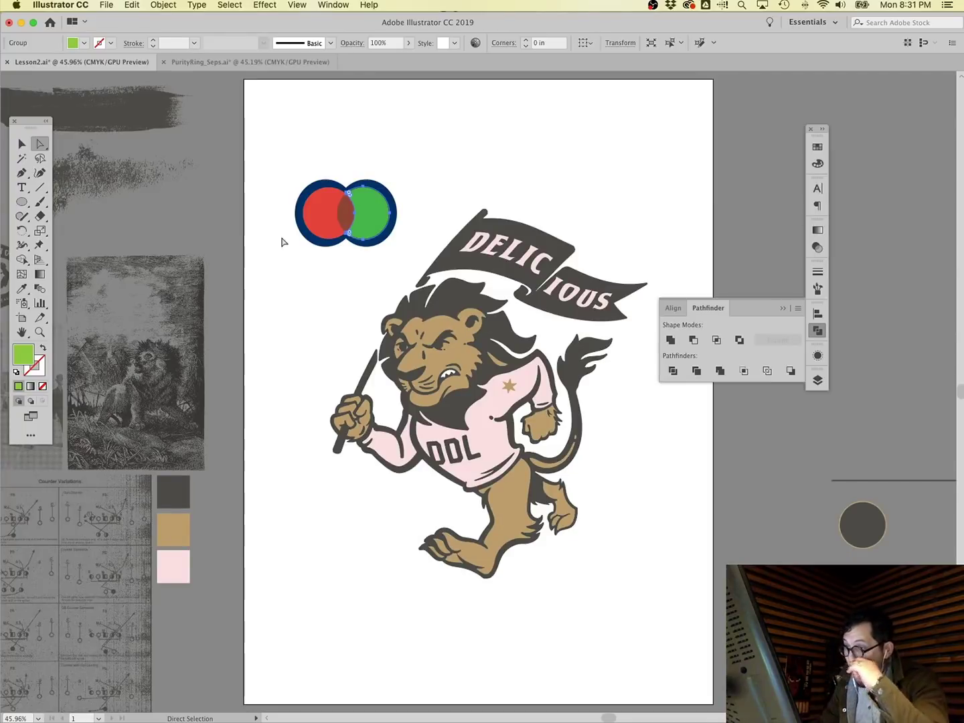
left_click(38, 332)
left_click_drag(299, 138, 415, 276)
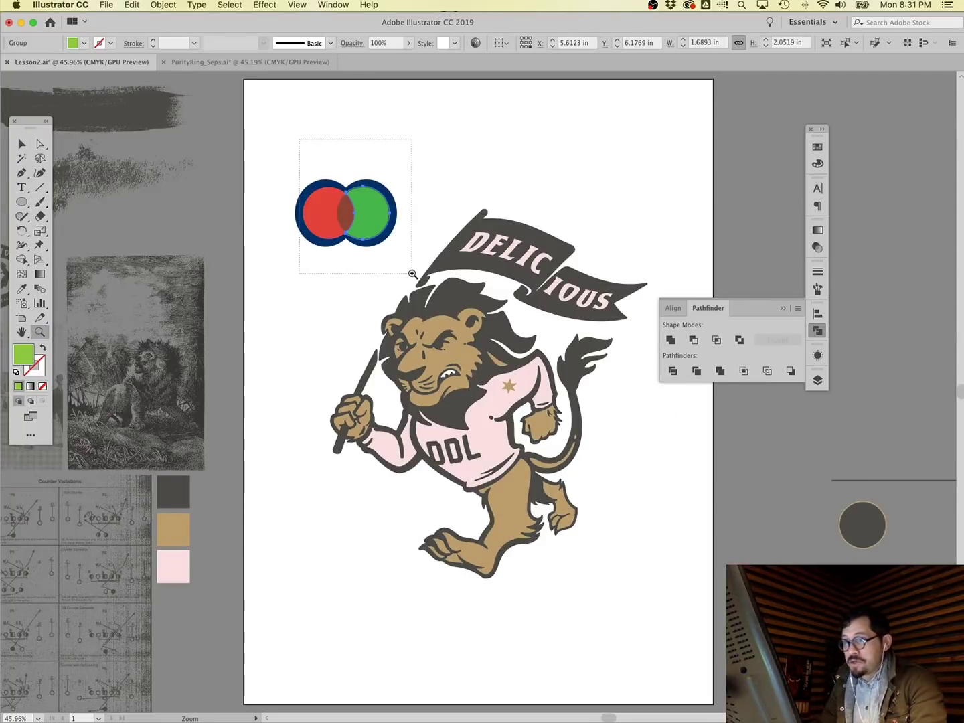
left_click(21, 144)
left_click_drag(41, 145, 559, 387)
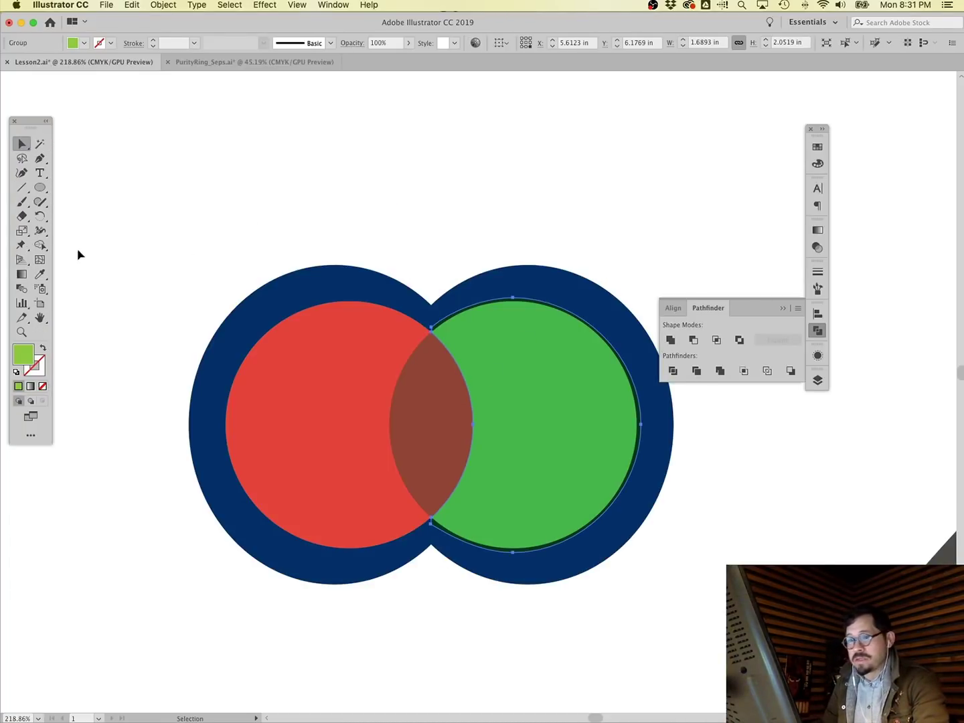
left_click_drag(35, 223, 77, 230)
left_click_drag(179, 259, 429, 334)
Match the mirrored trap shape's fill to the red circle with the Eyedropper and stack the navy ring above both trap shapes.
left_click(38, 273)
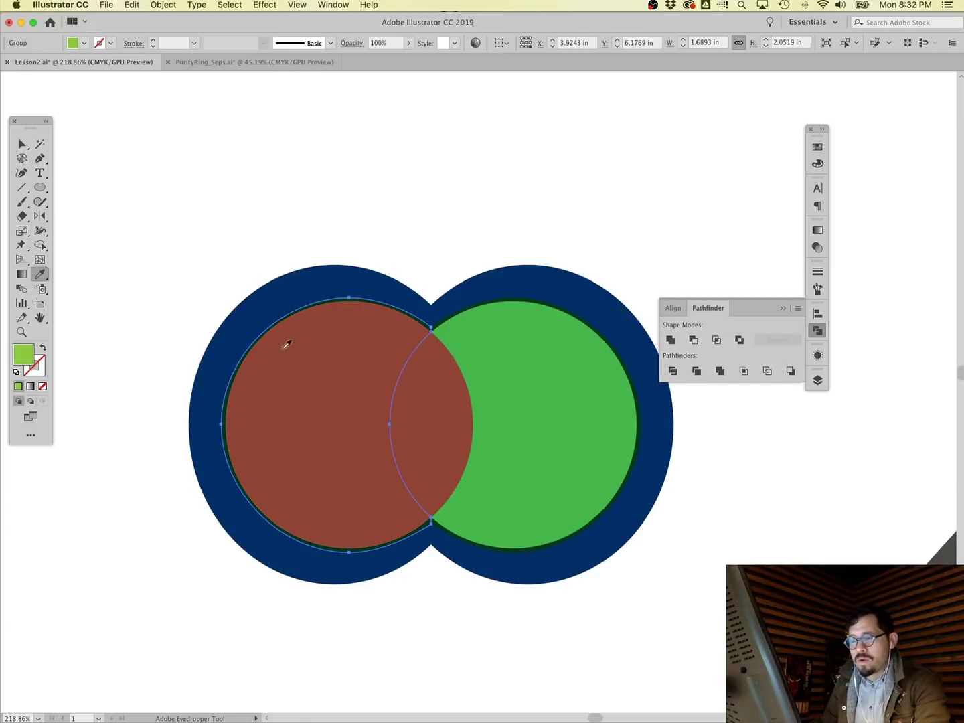
left_click(367, 370)
left_click(228, 261, "super")
left_click(563, 380, "super")
left_click(471, 239, "super")
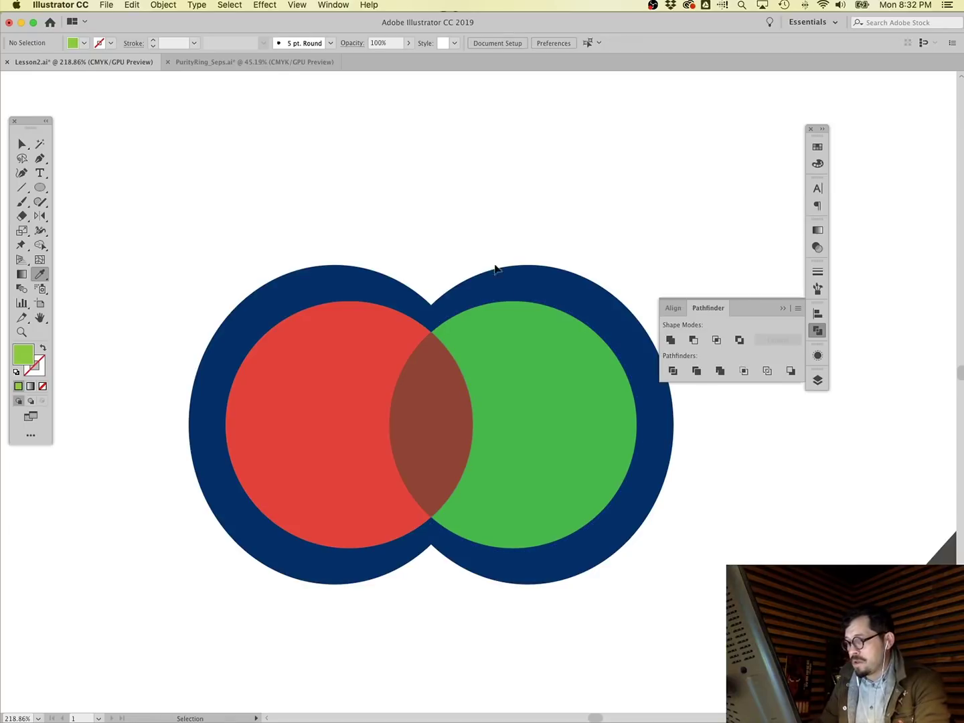
Set the navy ring's opacity to 35% to reveal the trapped edges beneath it, and deselect it.
left_click(525, 284, "super")
key("super+w")
left_click(546, 397)
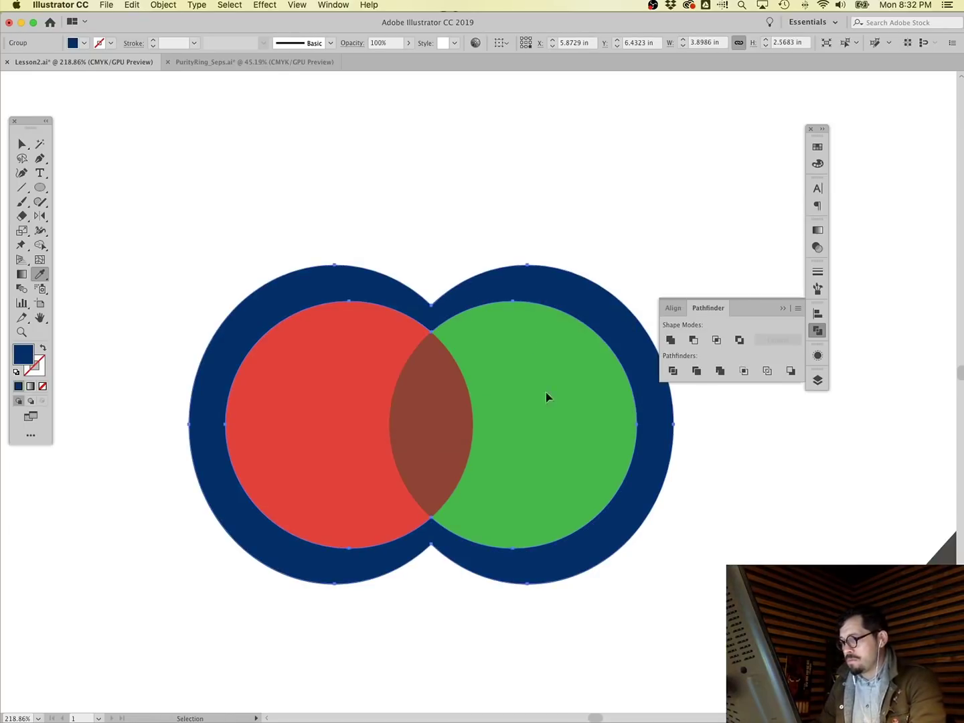
left_click(472, 250, "super")
left_click(535, 318, "super")
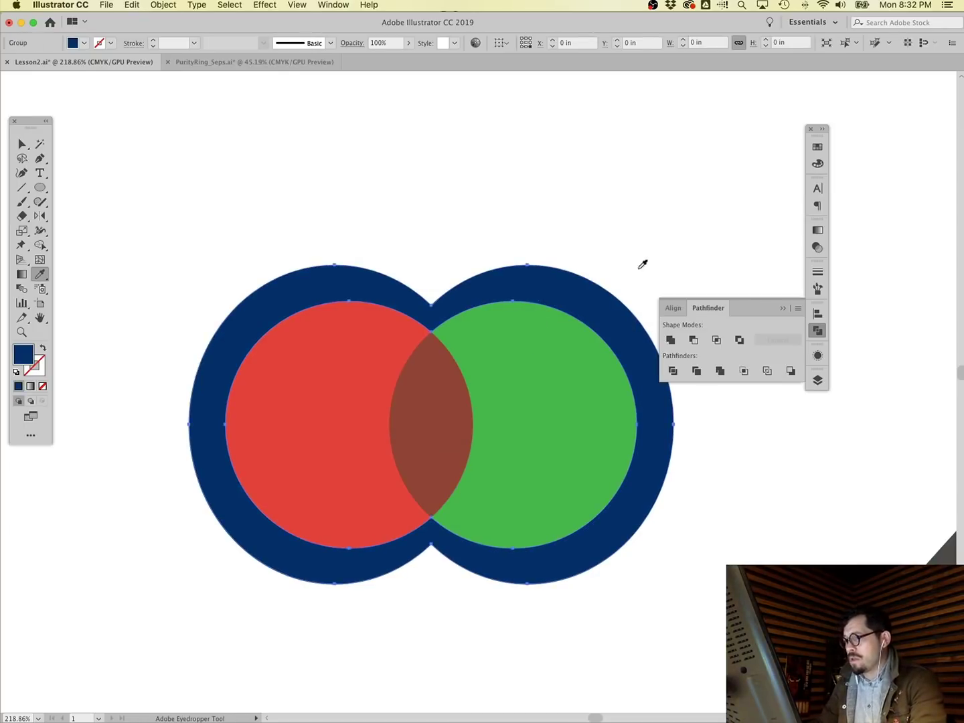
left_click(818, 247)
left_click(773, 244)
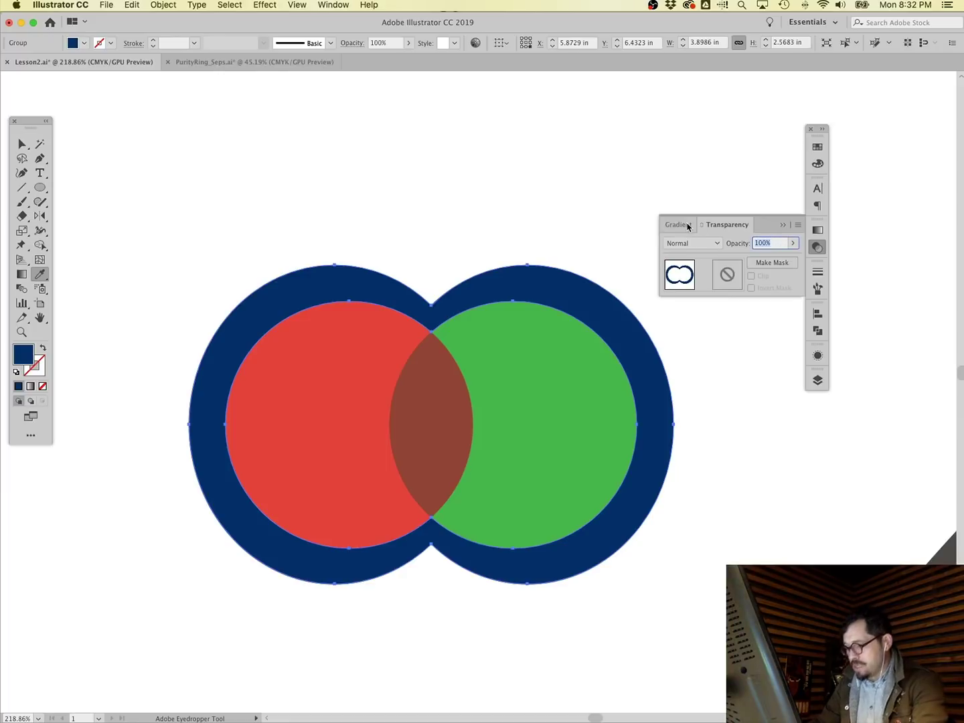
type("35")
key("Return")
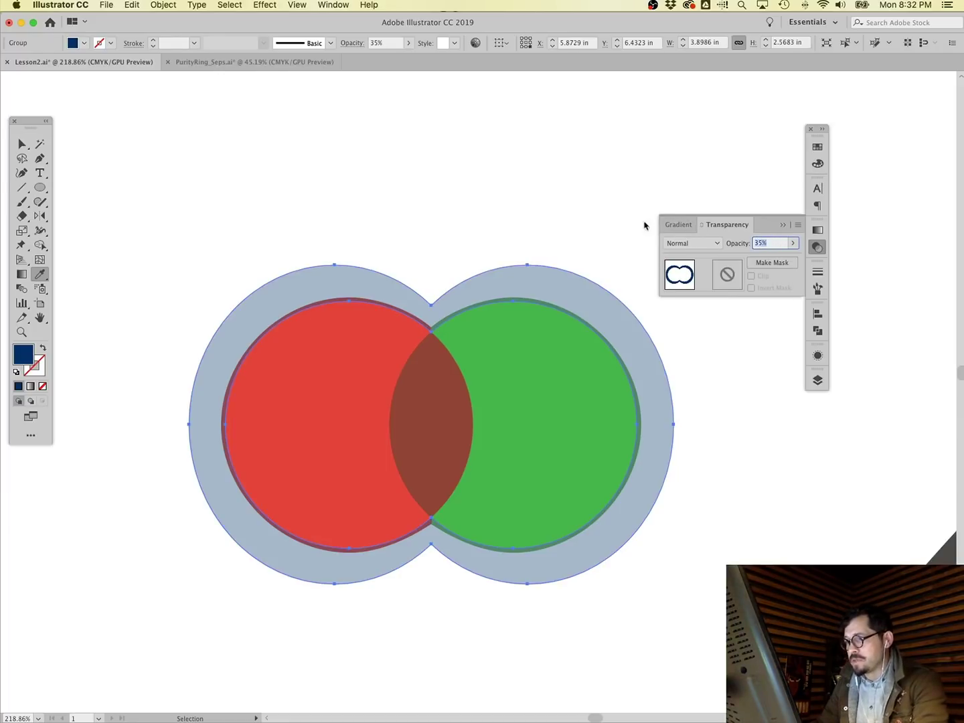
left_click(506, 199, "super")
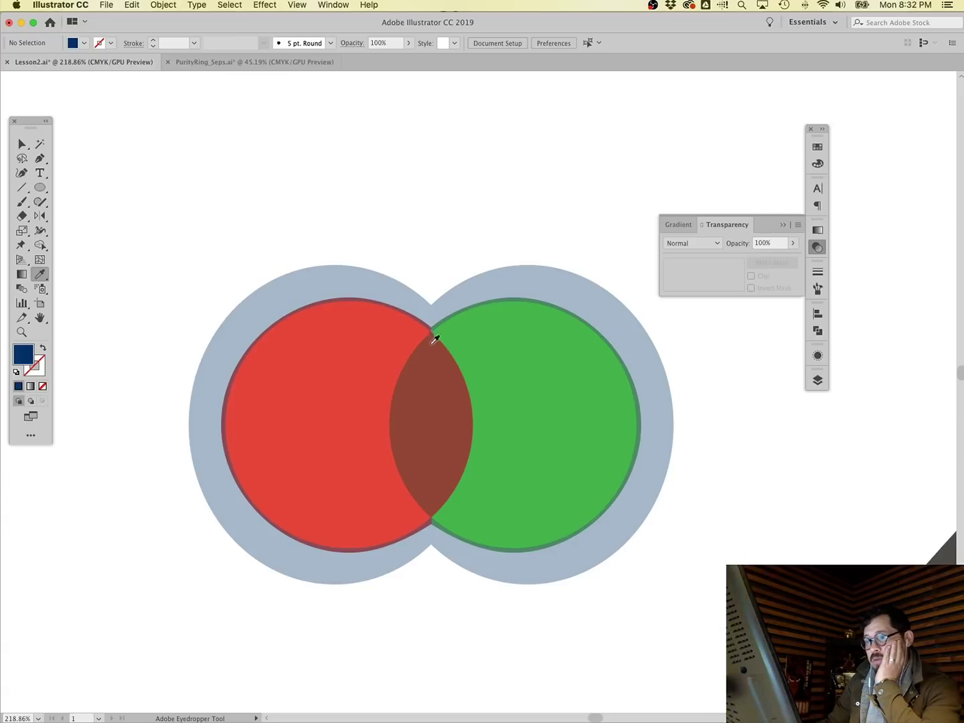
Check the trapped edges where the circles intersect, and delete all the red, green and navy ring demonstration shapes.
left_click(22, 332)
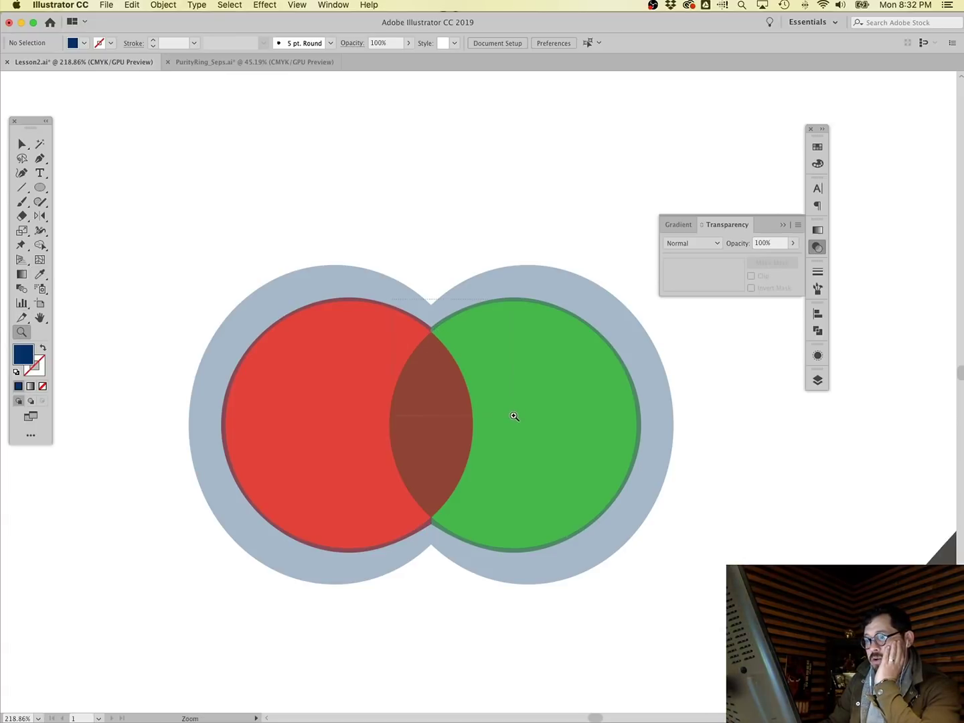
left_click_drag(514, 417, 374, 294)
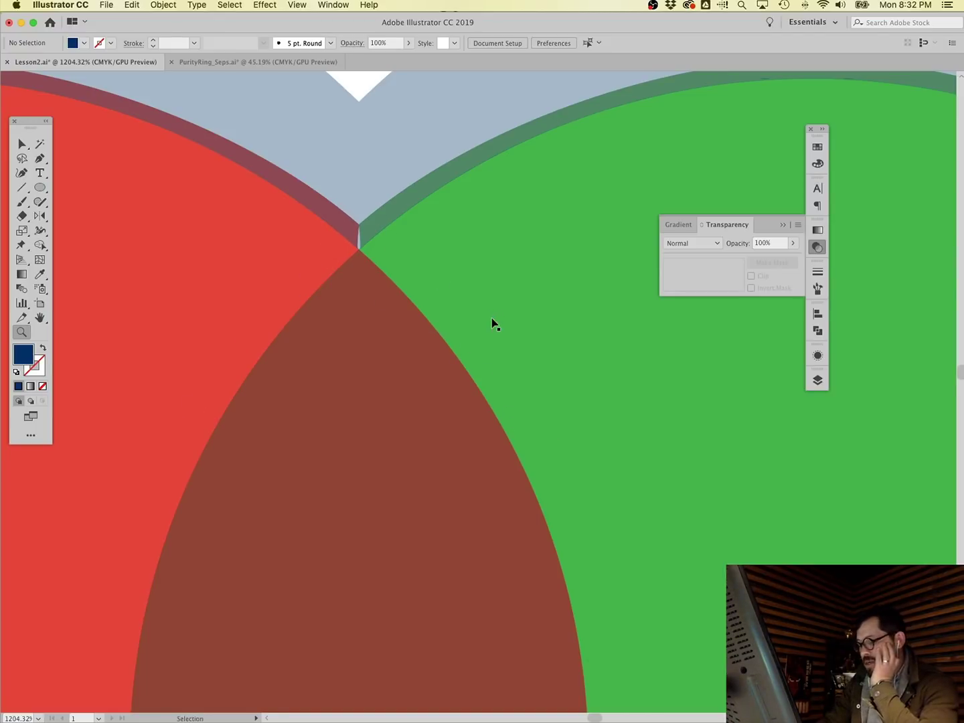
key("super+0")
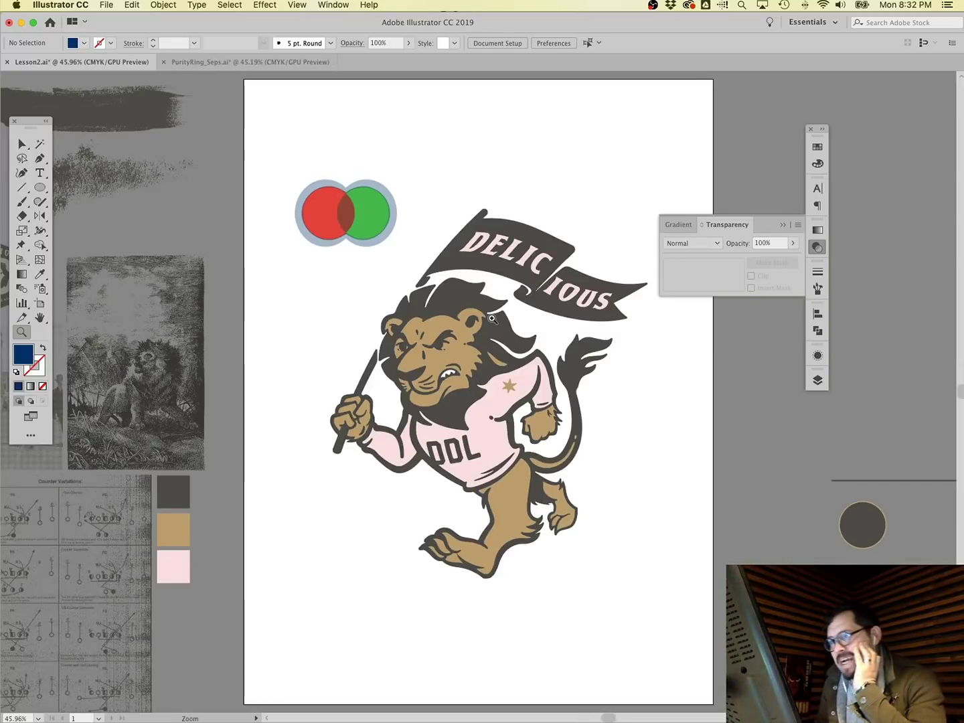
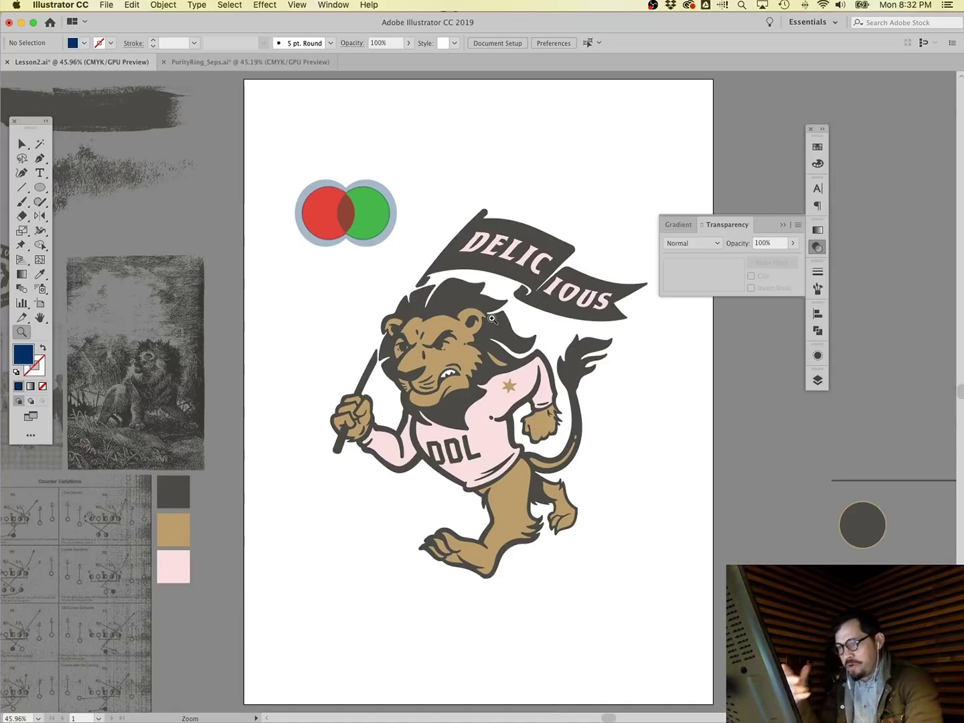
left_click(21, 144)
left_click_drag(288, 164, 407, 249)
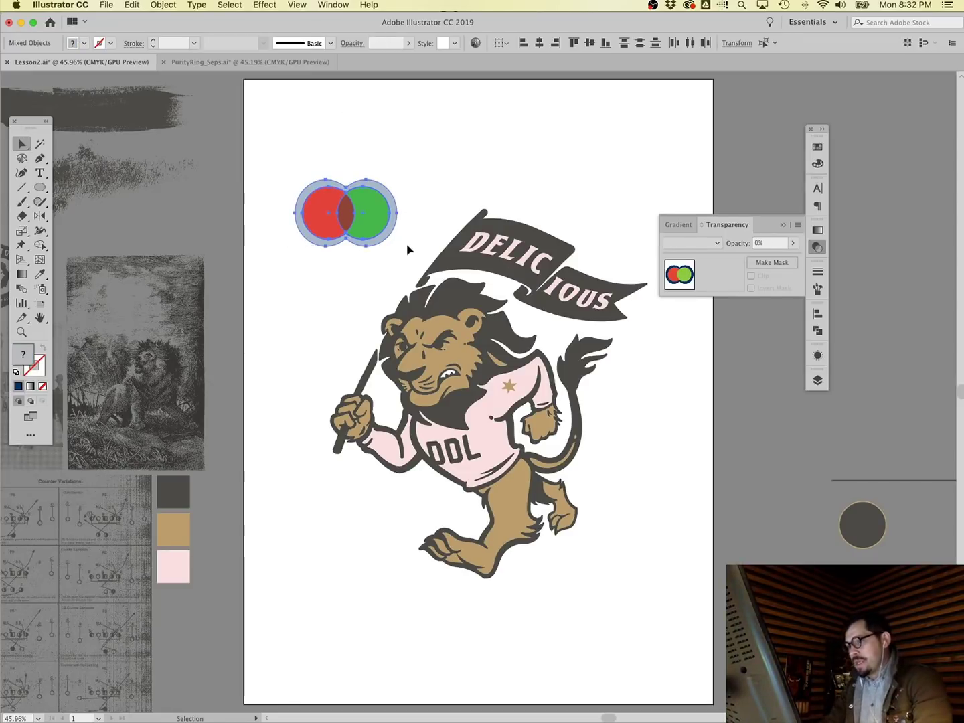
key("Delete")
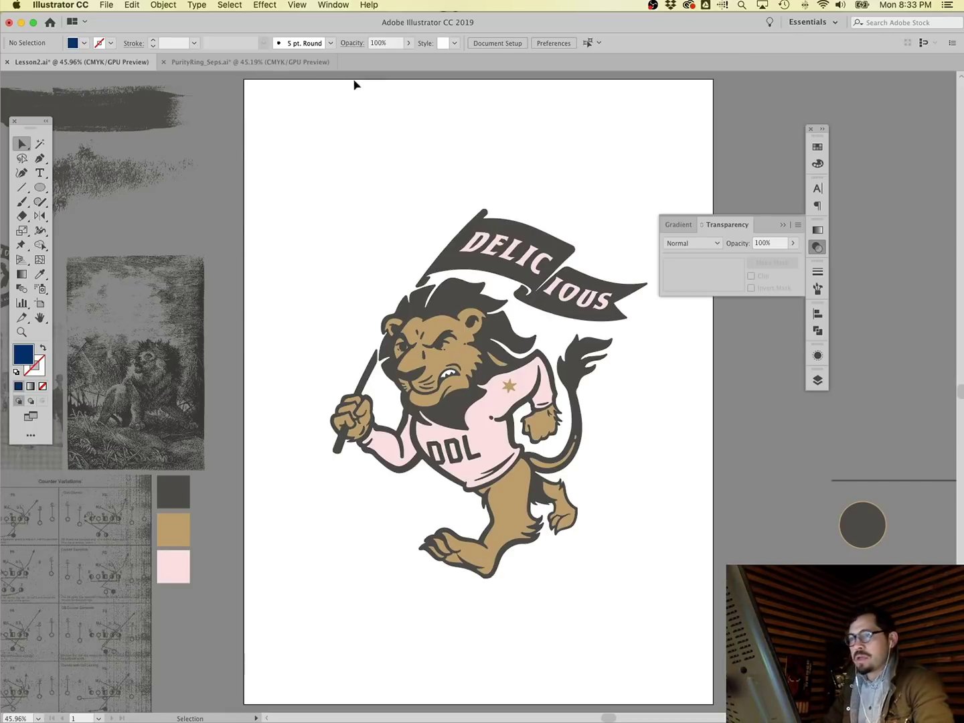
Hide the art layer and show Layer 2 with the reference posters.
left_click(817, 380)
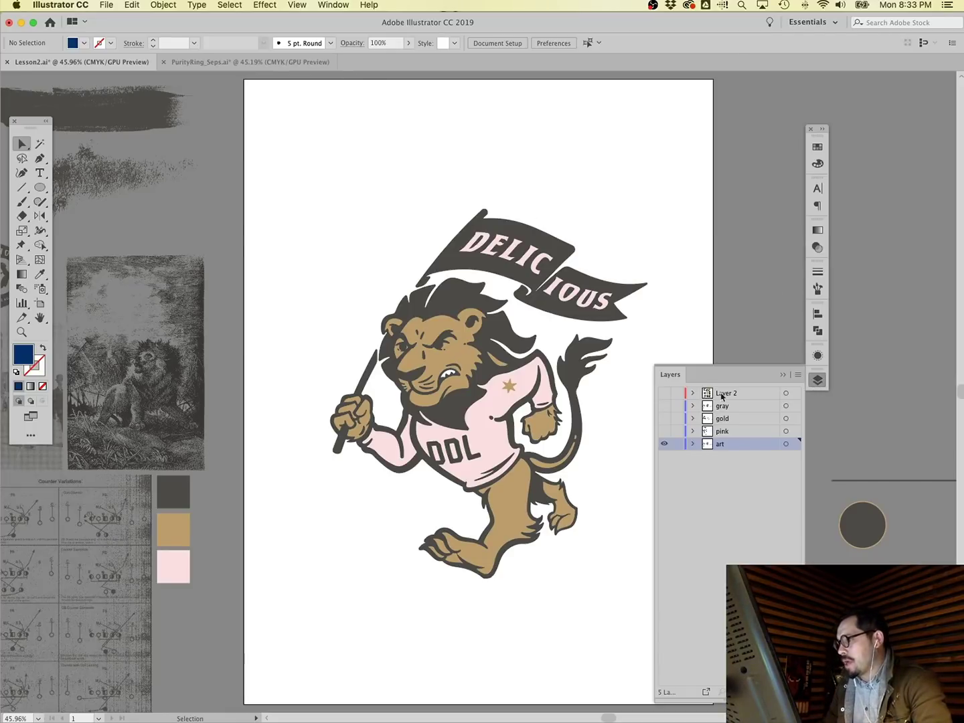
left_click(663, 443)
left_click(663, 394)
scroll(482, 326, "up", 2)
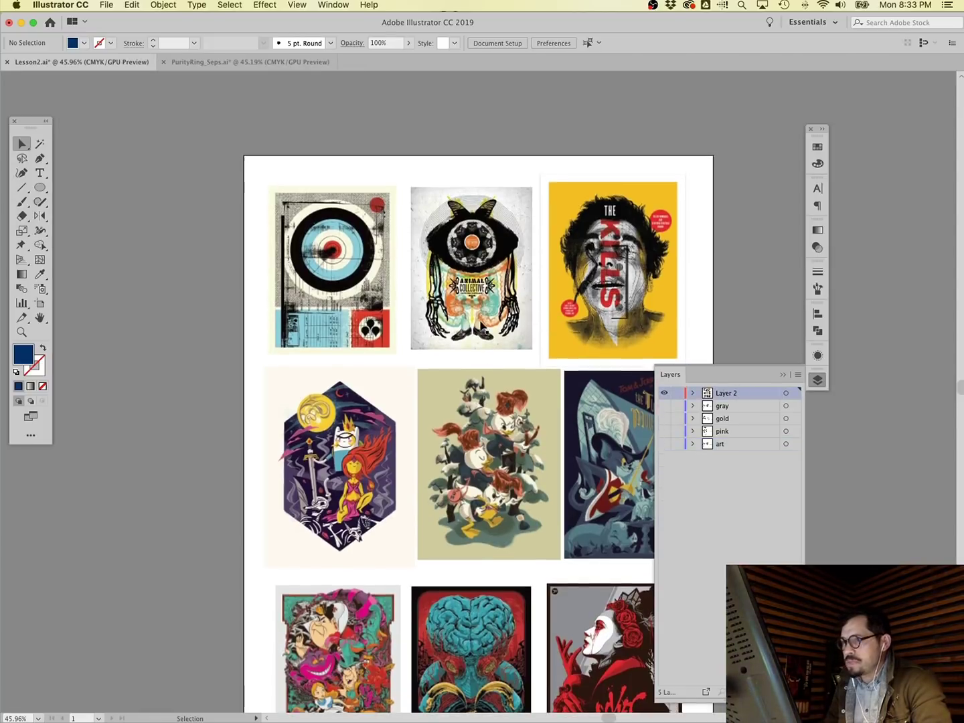
Examine the first row of reference posters, focusing on the red, blue and black target poster's textures and overlapping inks.
left_click(22, 331)
left_click_drag(254, 167, 702, 353)
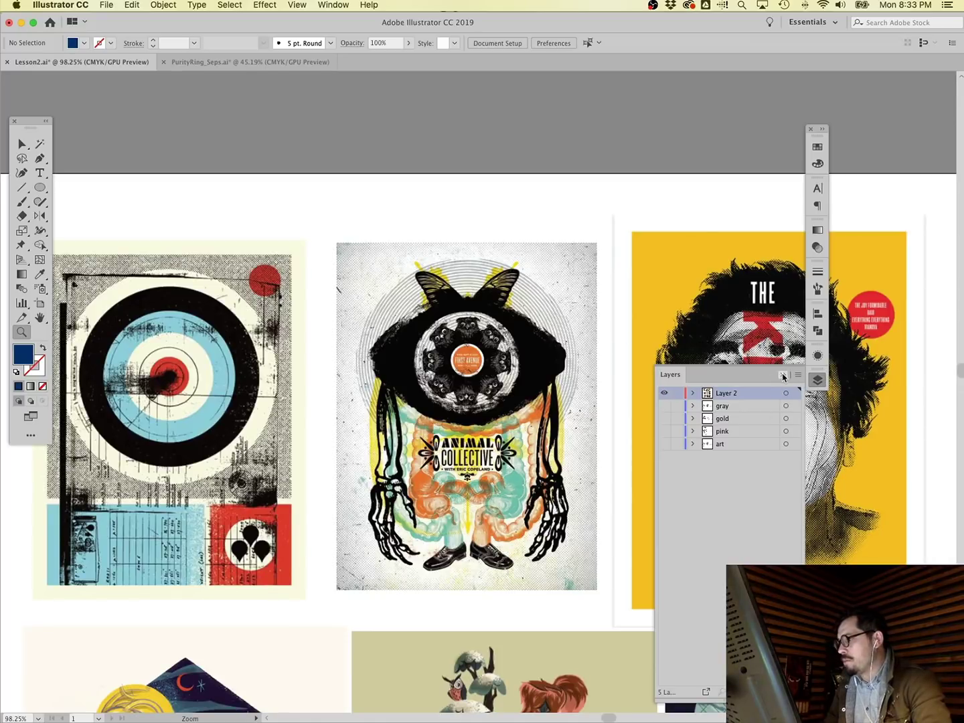
left_click(782, 377)
scroll(656, 214, "right", 2)
scroll(657, 215, "left", 2)
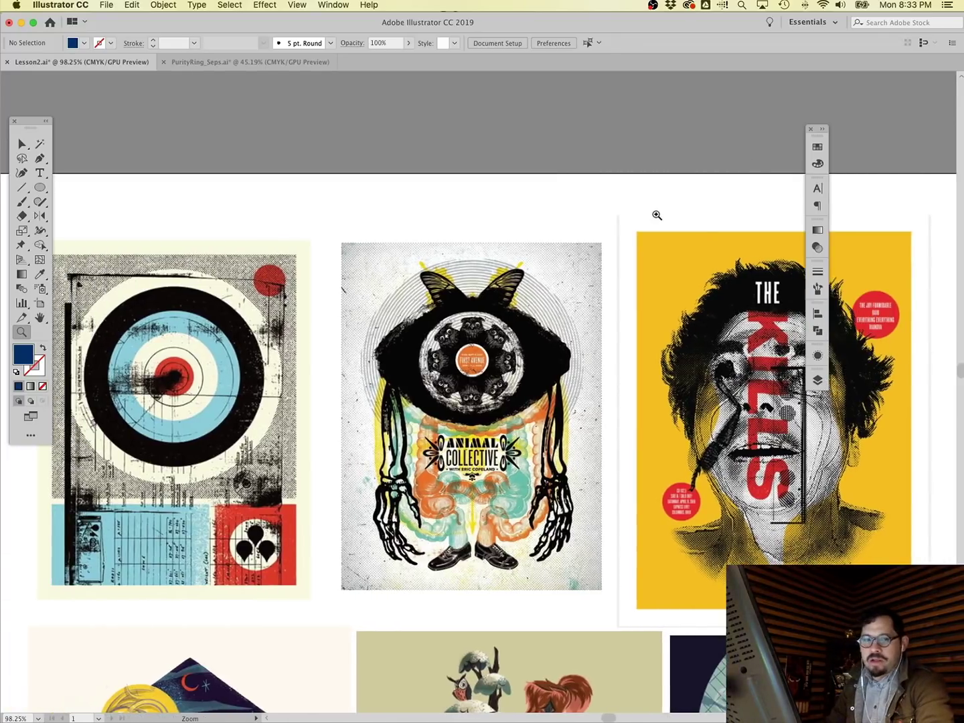
scroll(656, 215, "left", 3)
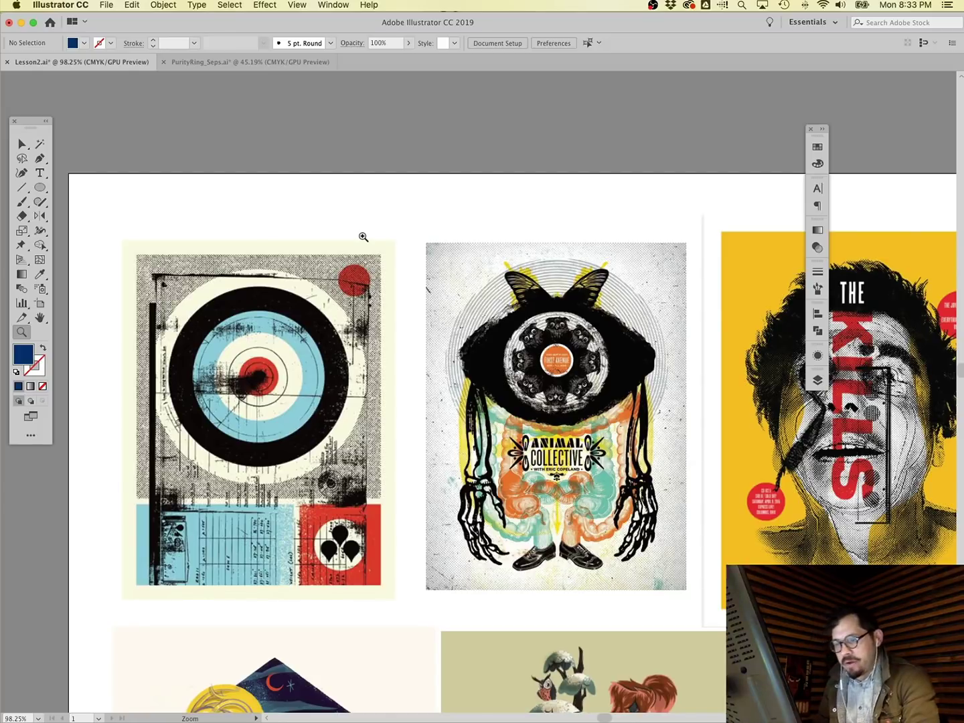
left_click_drag(113, 226, 413, 613)
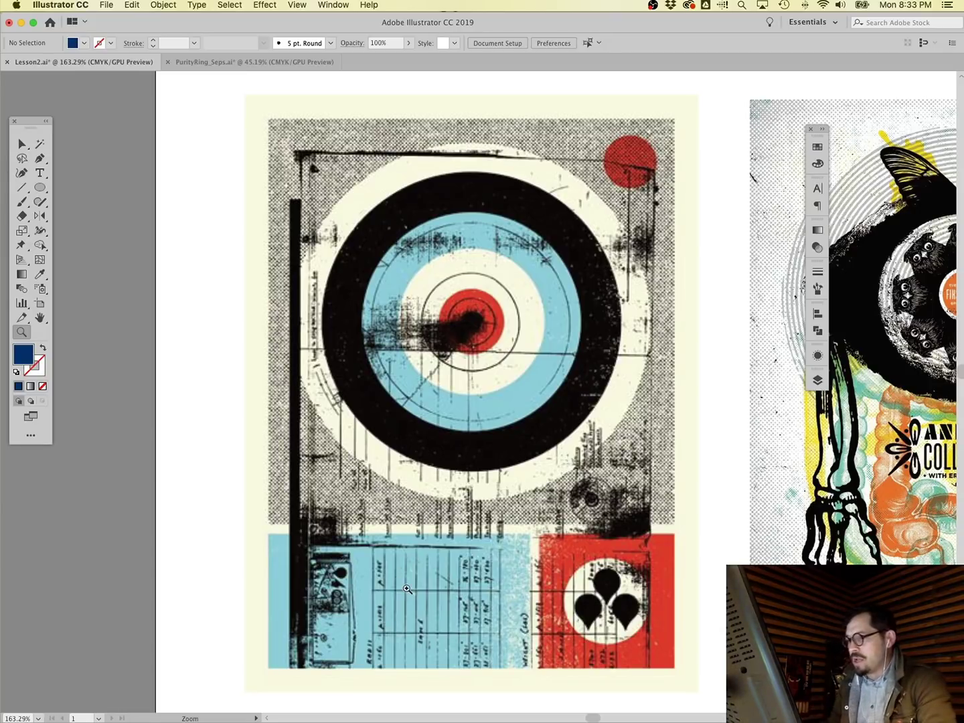
scroll(407, 588, "right", 5)
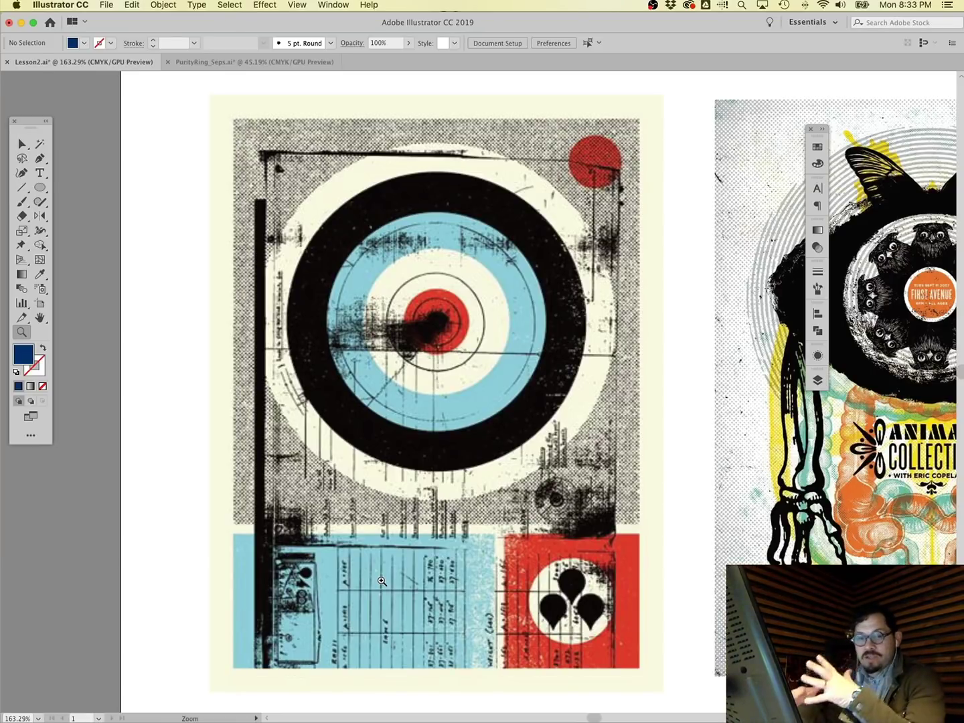
Examine the Animal Collective and The Kills posters' ink overlaps and halftones, comparing them with the target poster.
scroll(382, 582, "right", 15)
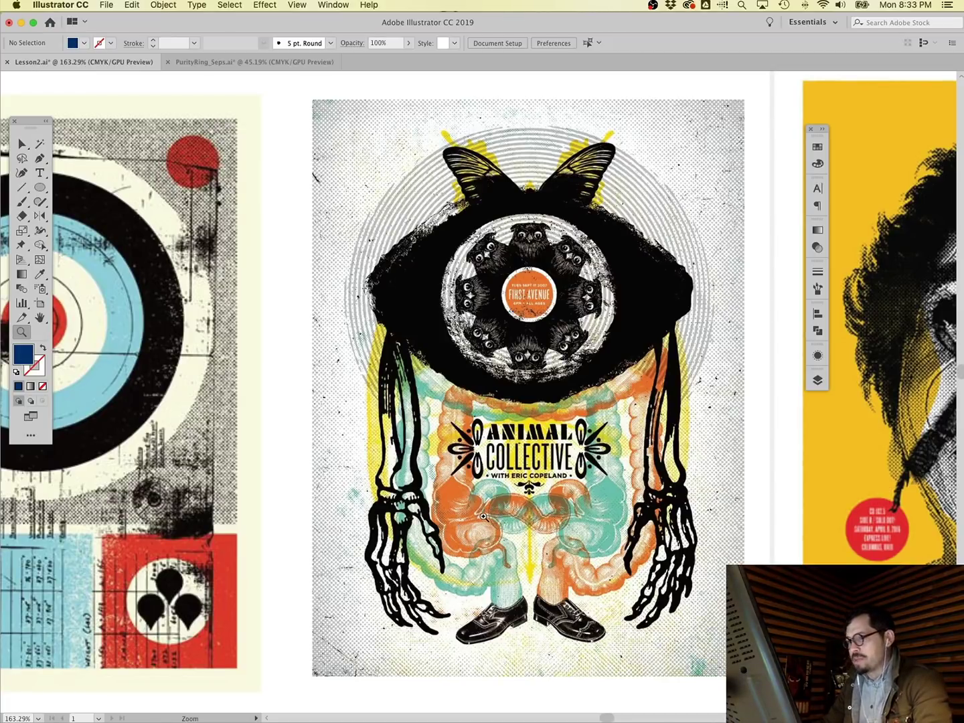
scroll(476, 515, "right", 1)
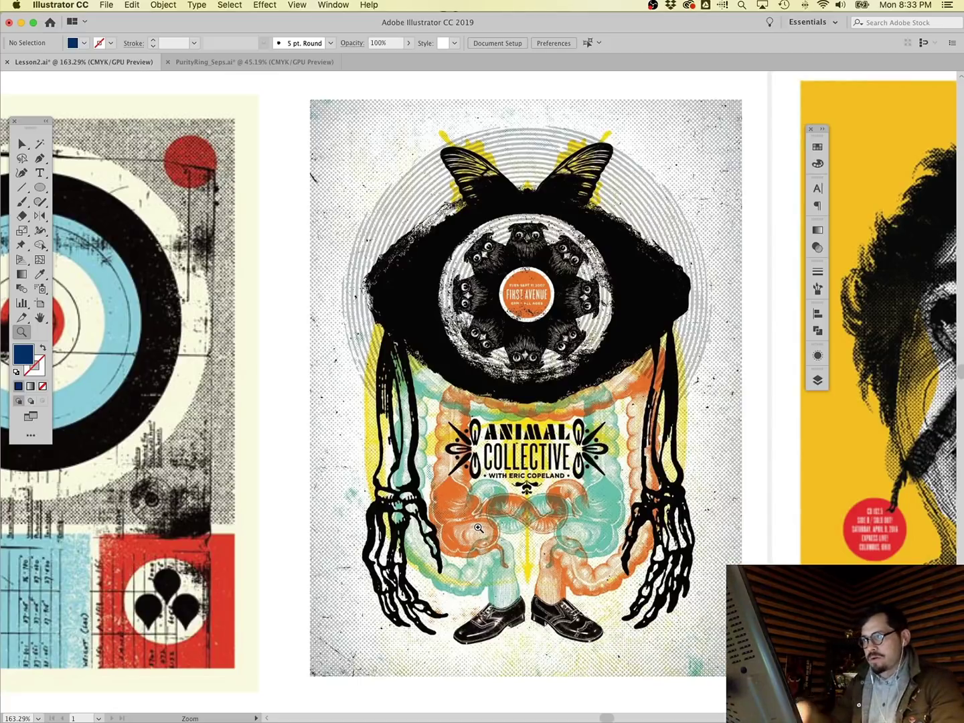
scroll(461, 527, "right", 10)
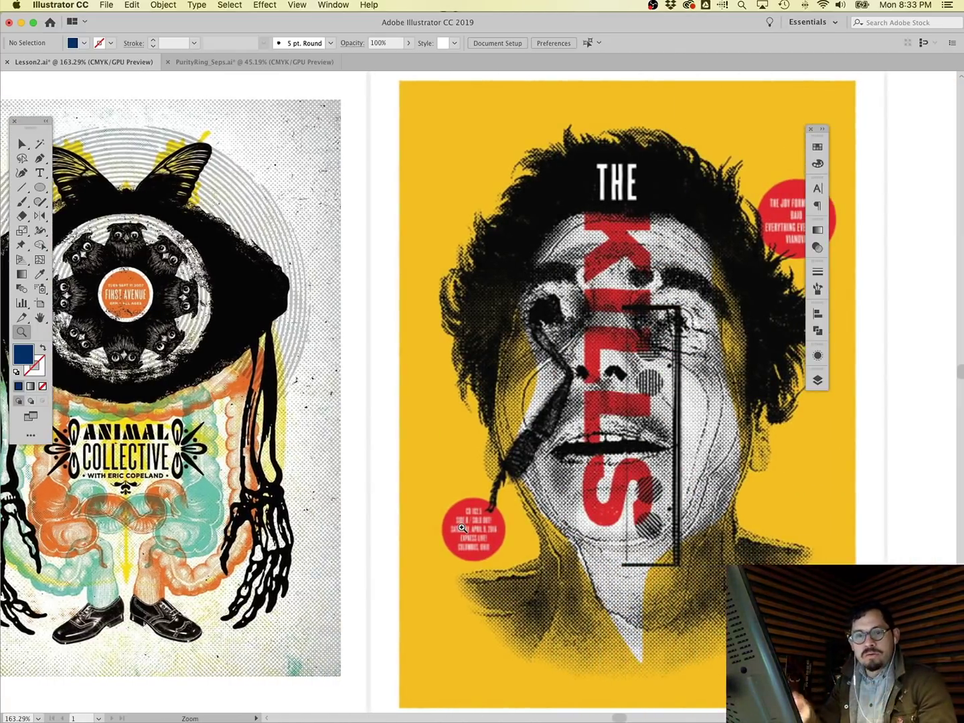
scroll(415, 579, "right", 8)
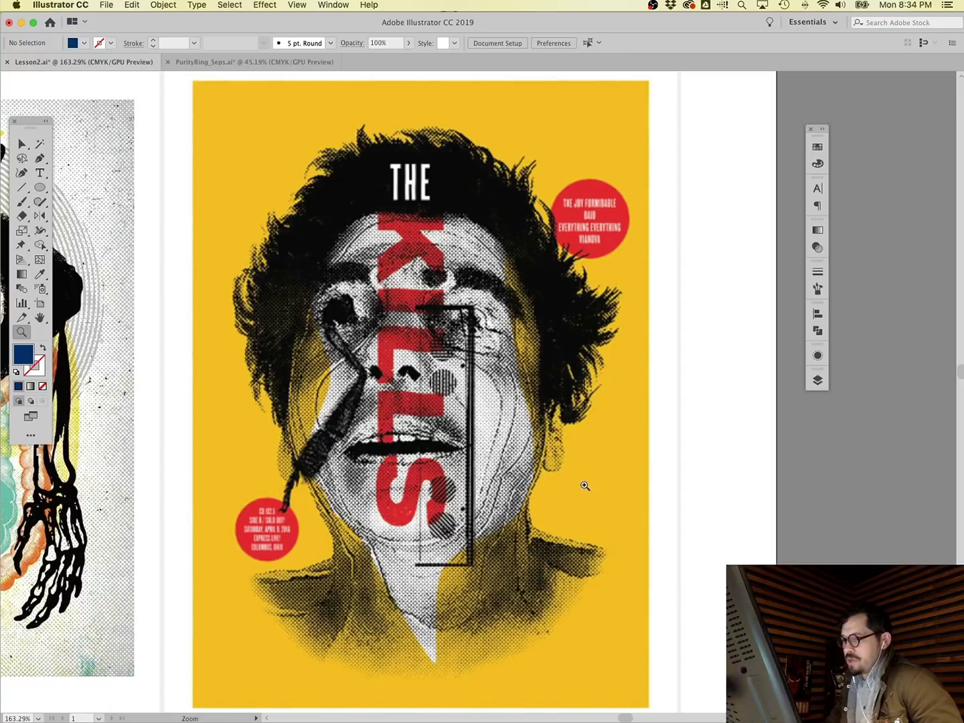
scroll(255, 401, "down", 1)
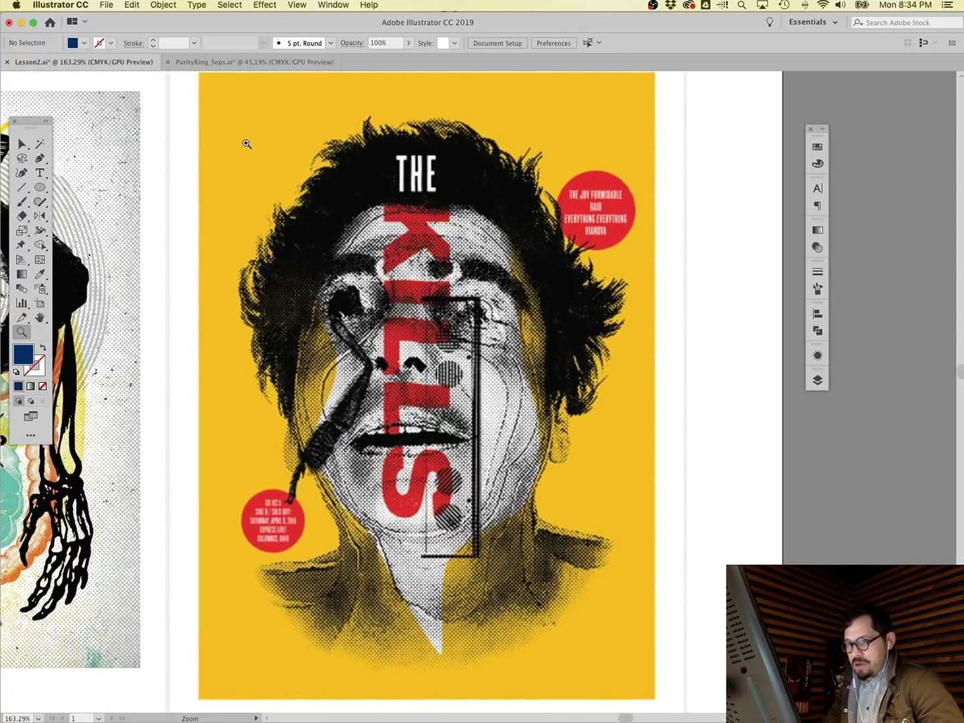
scroll(317, 402, "left", 8)
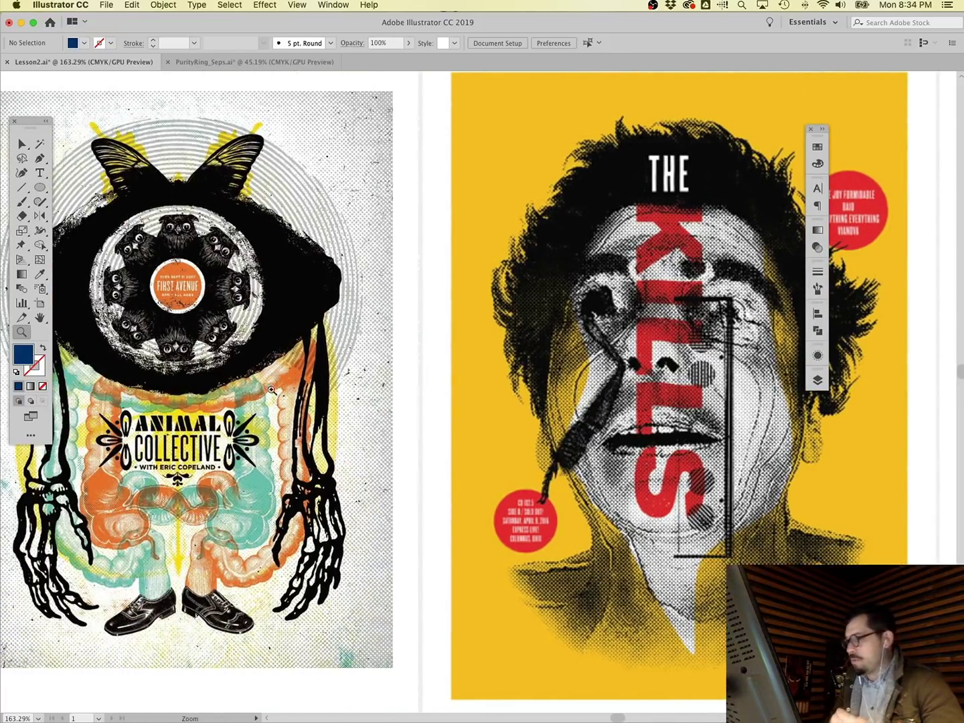
scroll(291, 394, "left", 6)
scroll(329, 326, "left", 11)
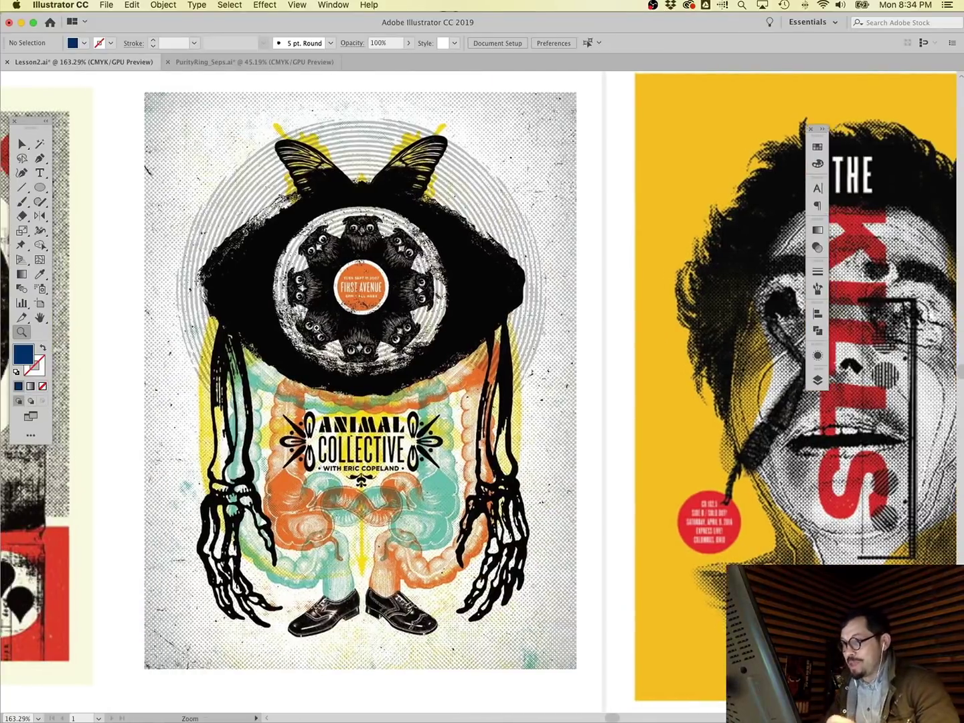
scroll(315, 329, "left", 2)
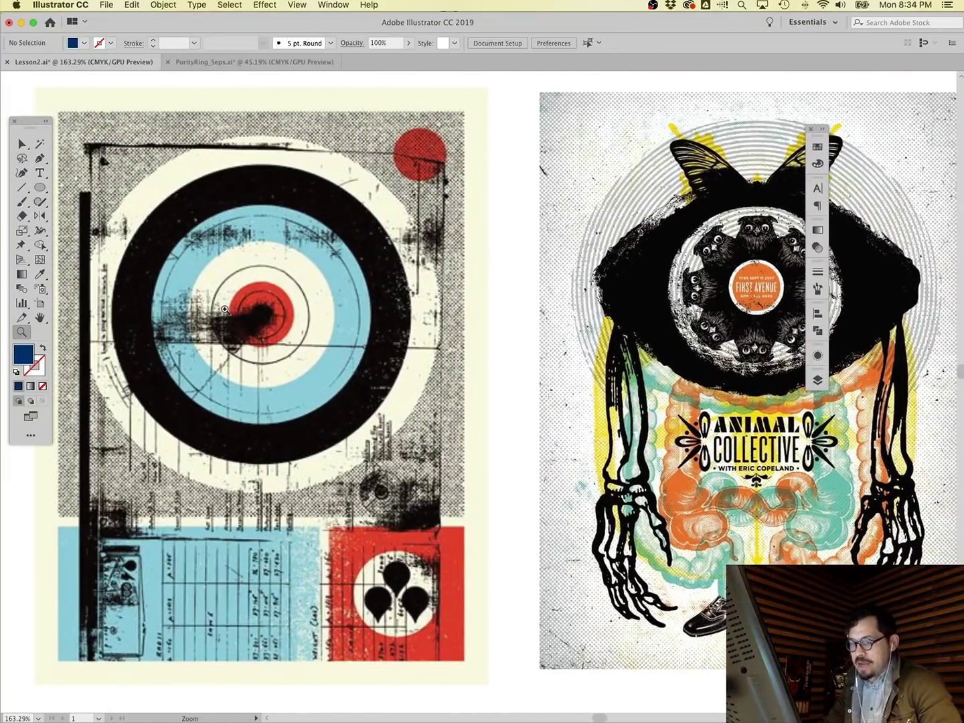
scroll(372, 347, "left", 2)
scroll(371, 347, "right", 7)
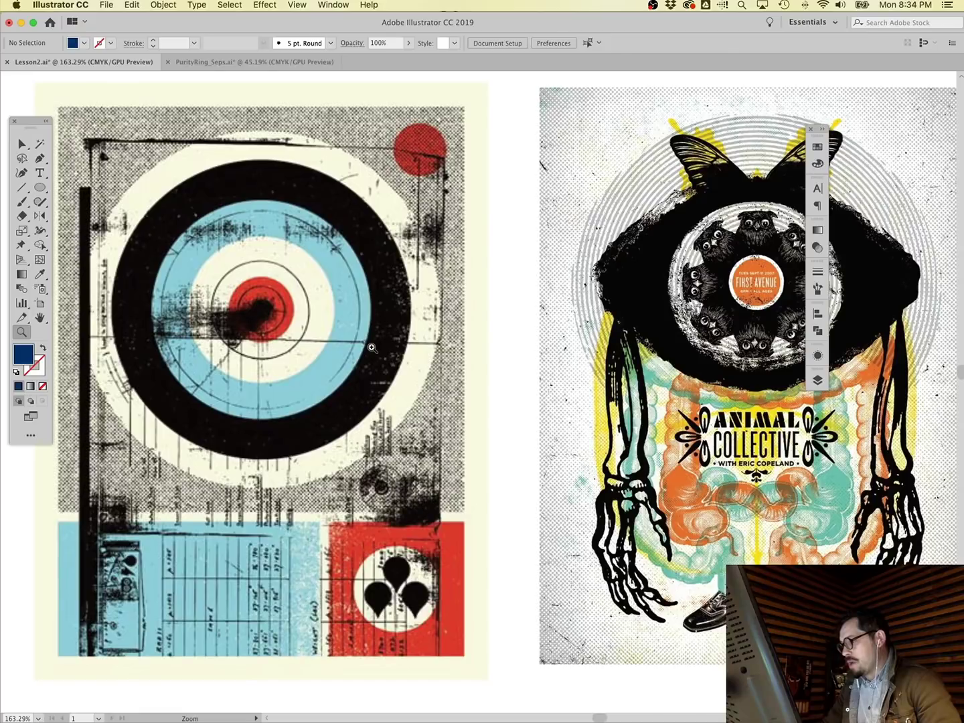
scroll(372, 347, "right", 2)
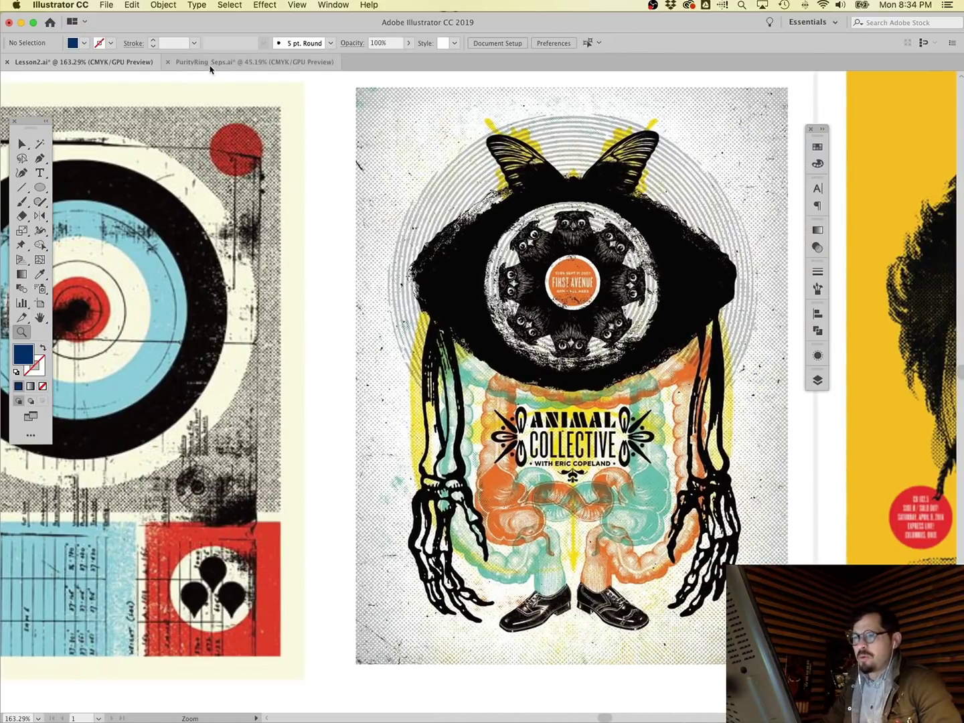
Hide Layer 2, show the art layer again, and bring the texture scans beside the lion artboard into view.
left_click(817, 380)
left_click(664, 394)
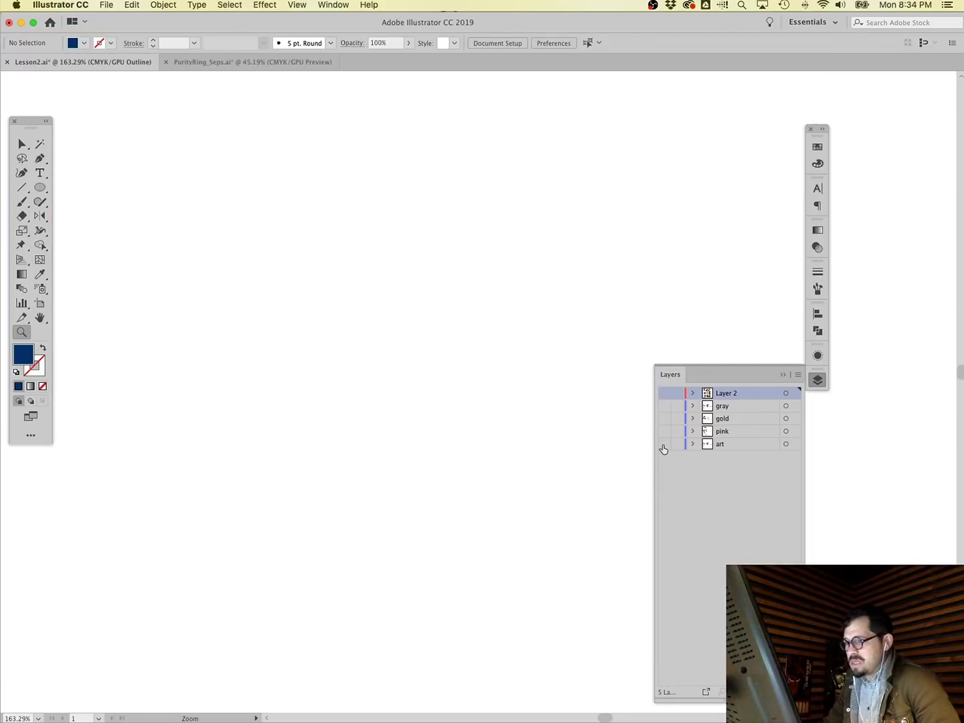
left_click(664, 444)
key("super+0")
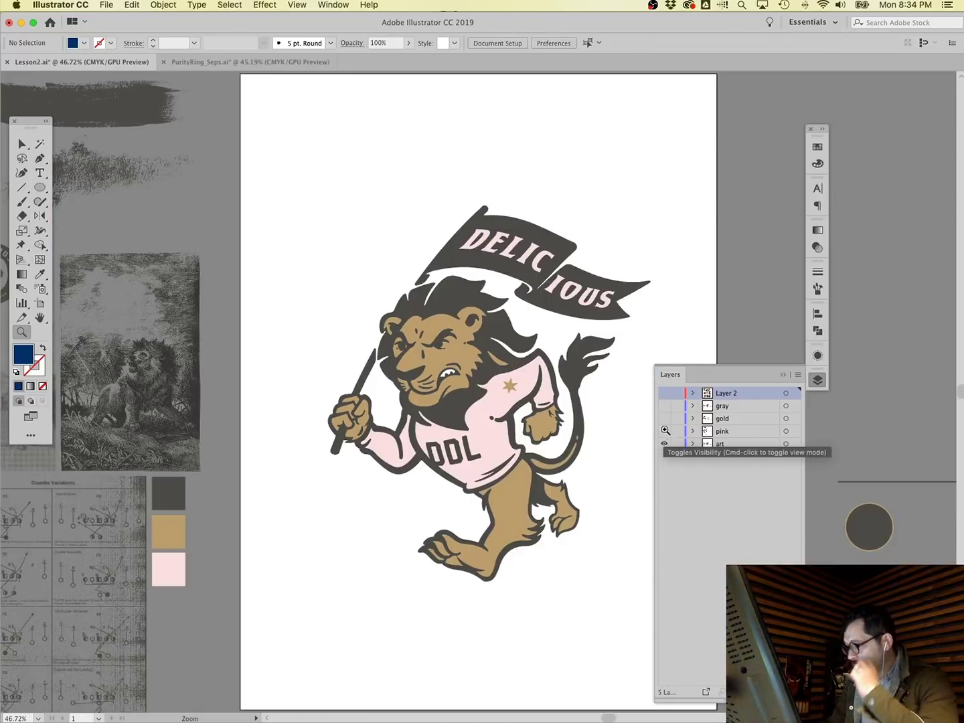
scroll(204, 344, "left", 5)
key("v")
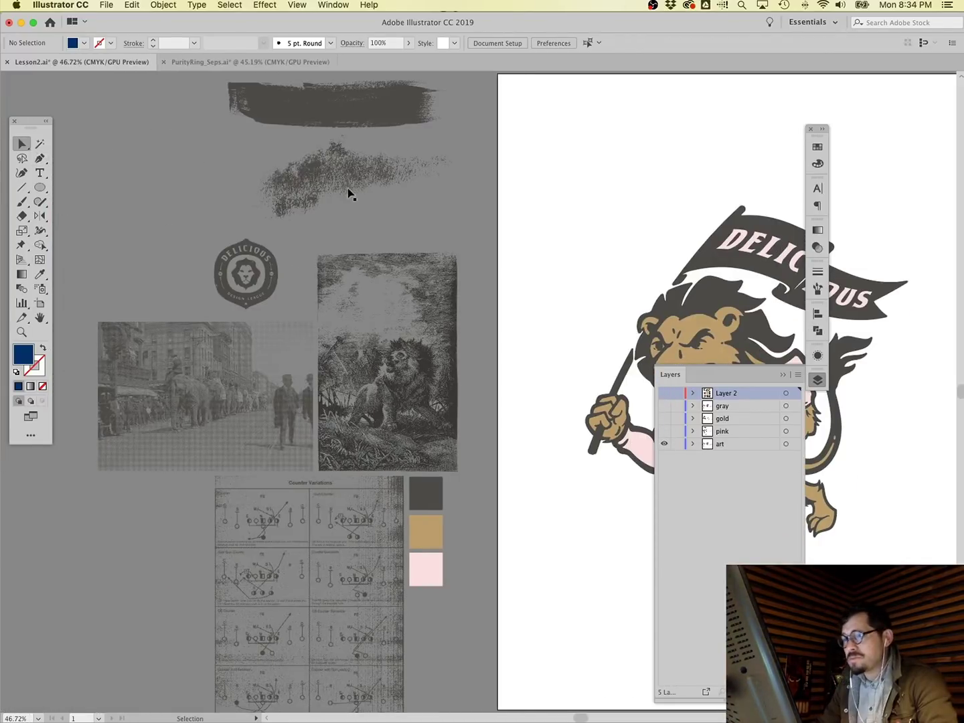
Look over the linked texture, photo and engraving images beside the artboard and the grouped lion artwork.
left_click(322, 184)
left_click(287, 263)
left_click(266, 268)
left_click(231, 370)
left_click(329, 334)
key("super+shift+a")
left_click(347, 503)
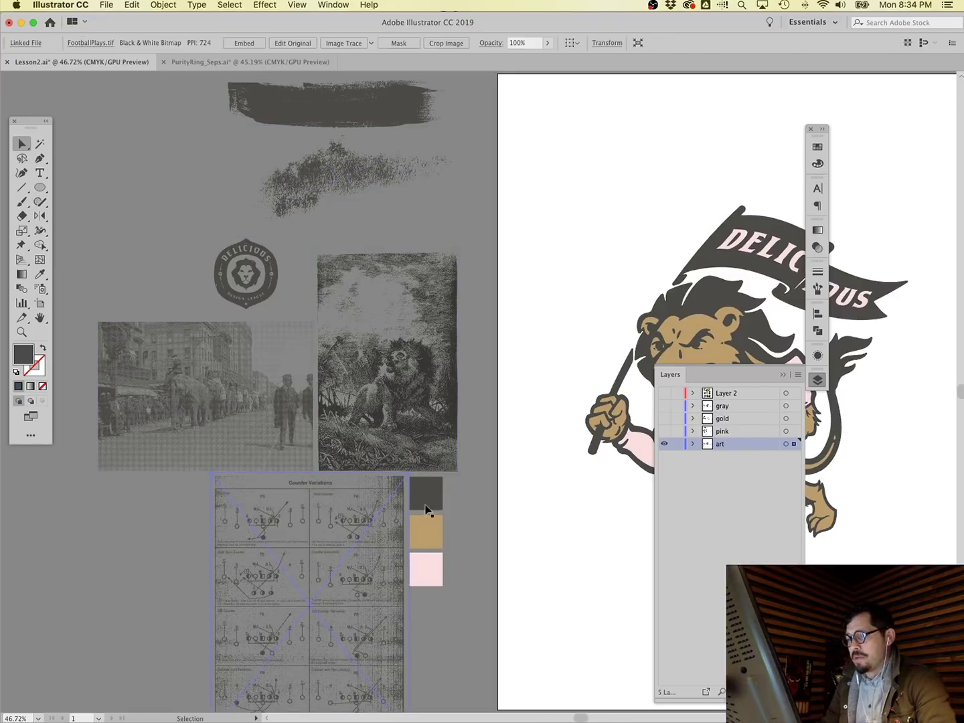
scroll(467, 443, "right", 5)
scroll(466, 446, "right", 3)
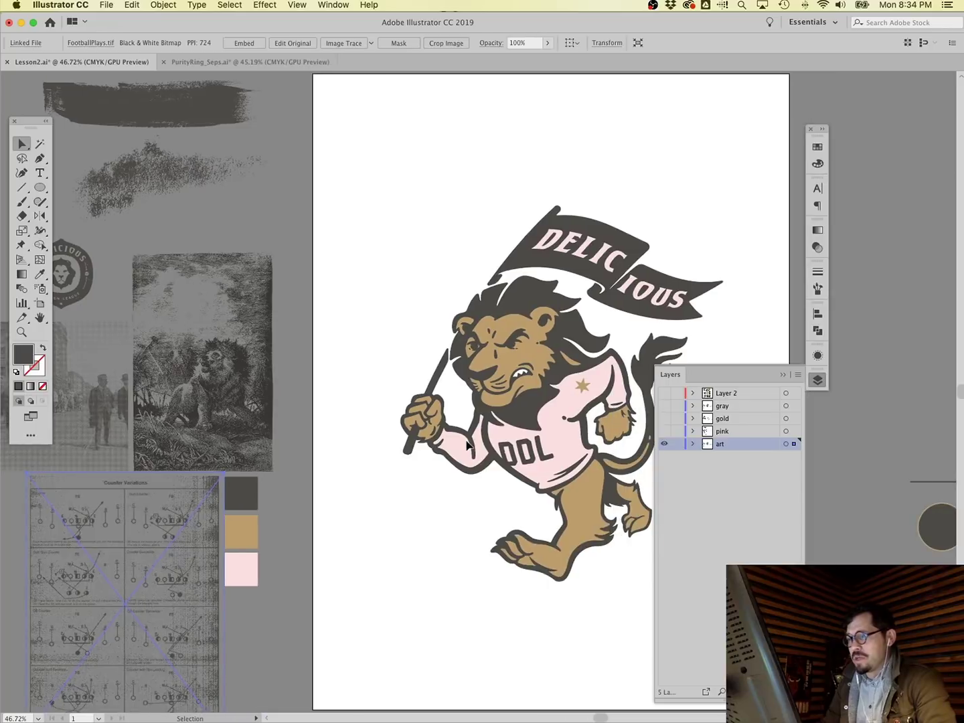
left_click(365, 304)
left_click(520, 311)
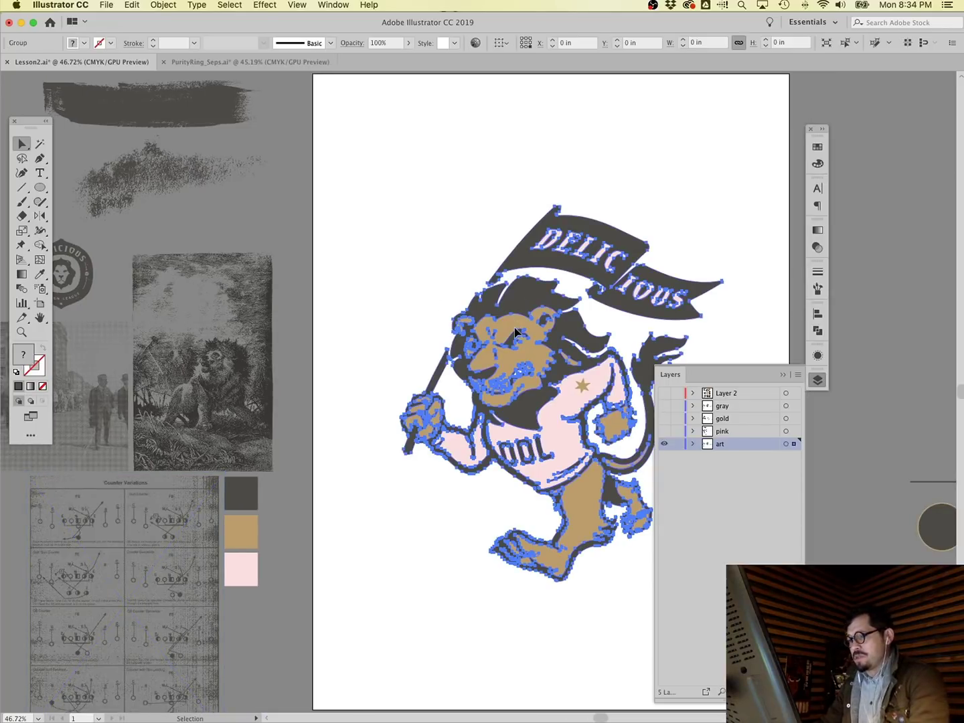
left_click(396, 275)
Duplicate the art layer, hide the original and rename the copy "collage style".
left_click(710, 447)
left_click_drag(720, 445, 775, 692)
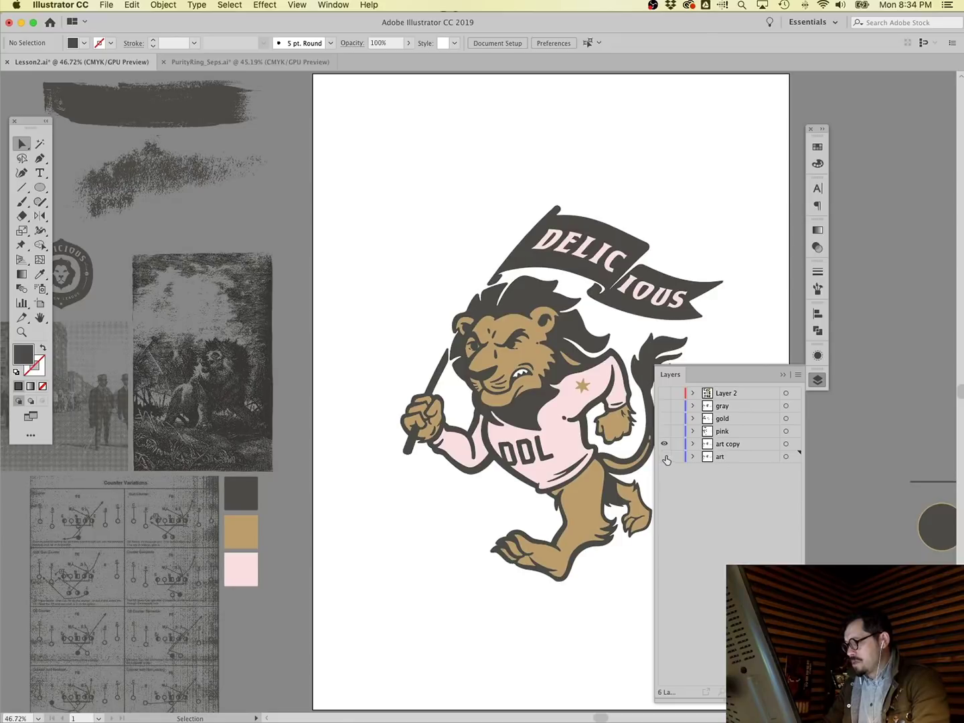
left_click(666, 460)
double_click(732, 443)
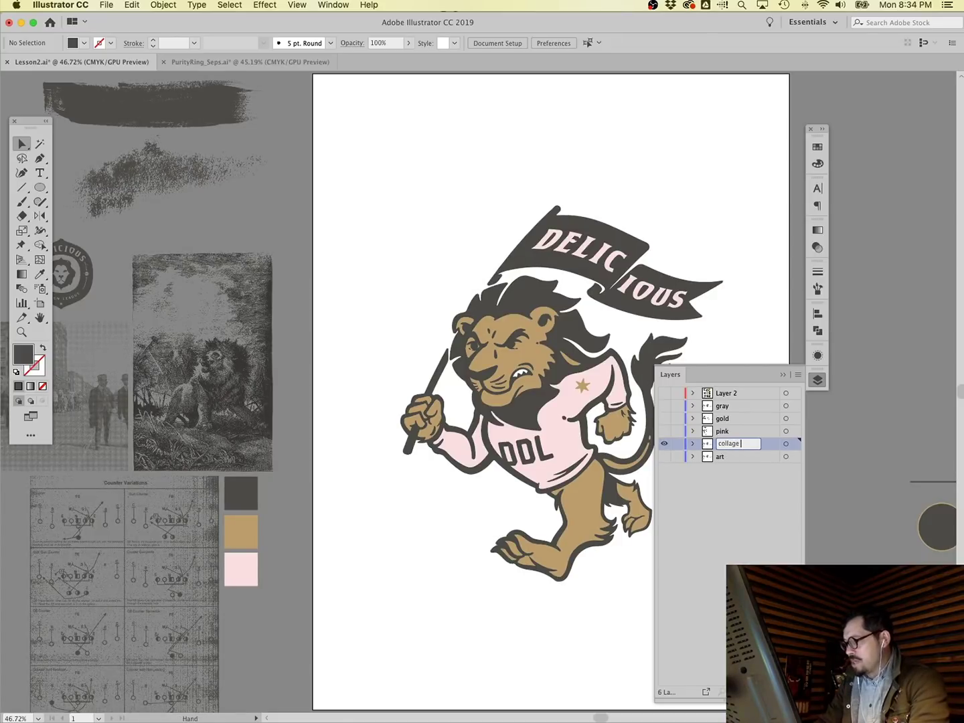
key("Return")
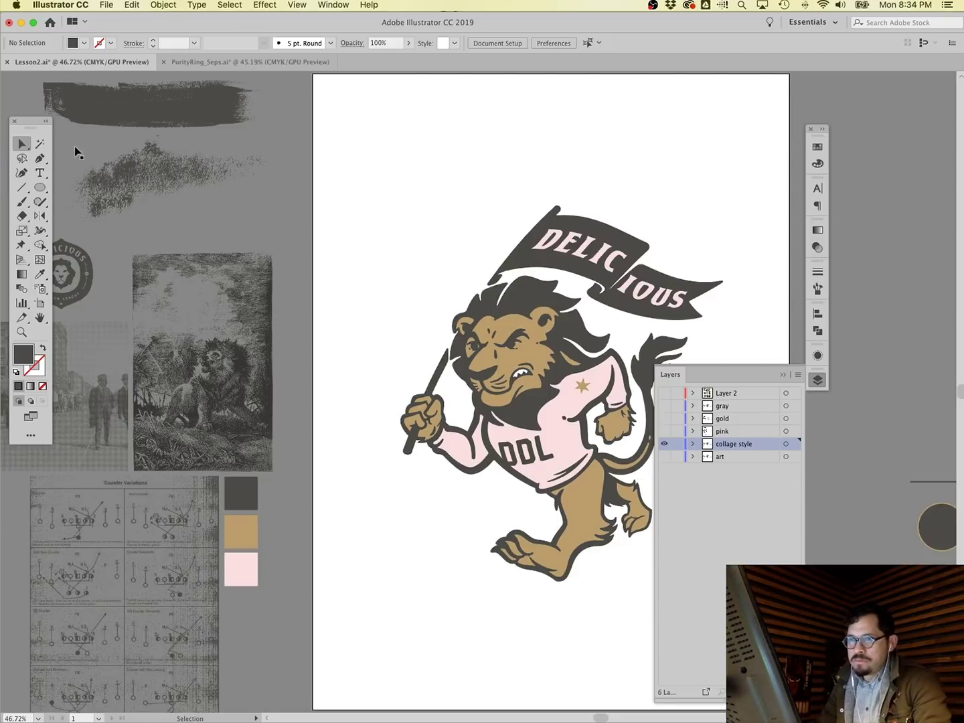
Delete the pink shirt body shape from inside the lion artwork using the Group Selection tool.
left_click_drag(22, 143, 88, 158)
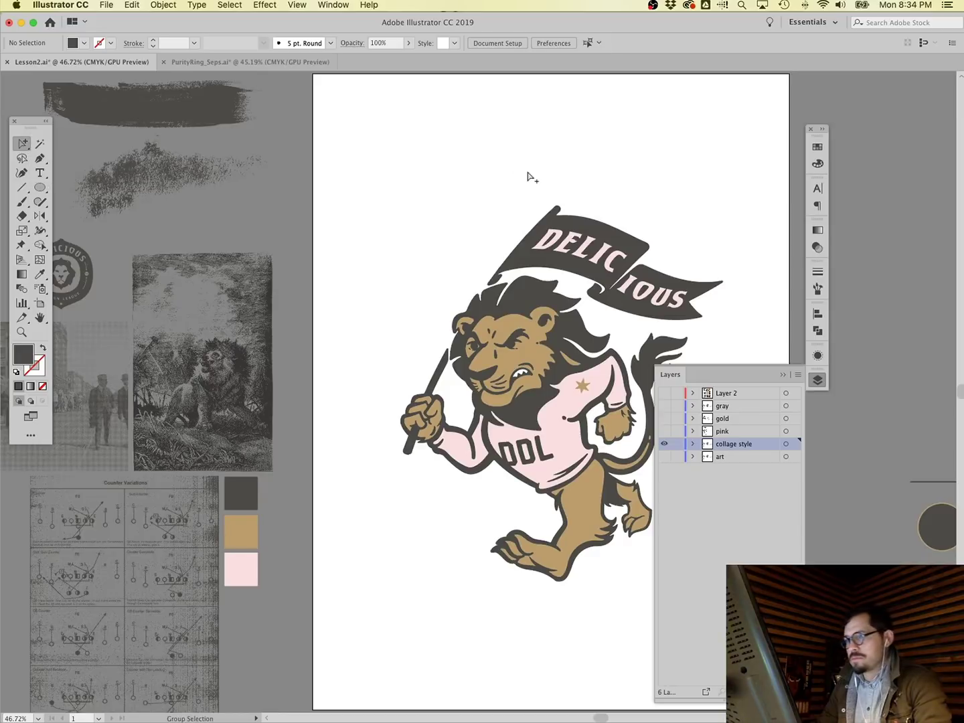
left_click(553, 425)
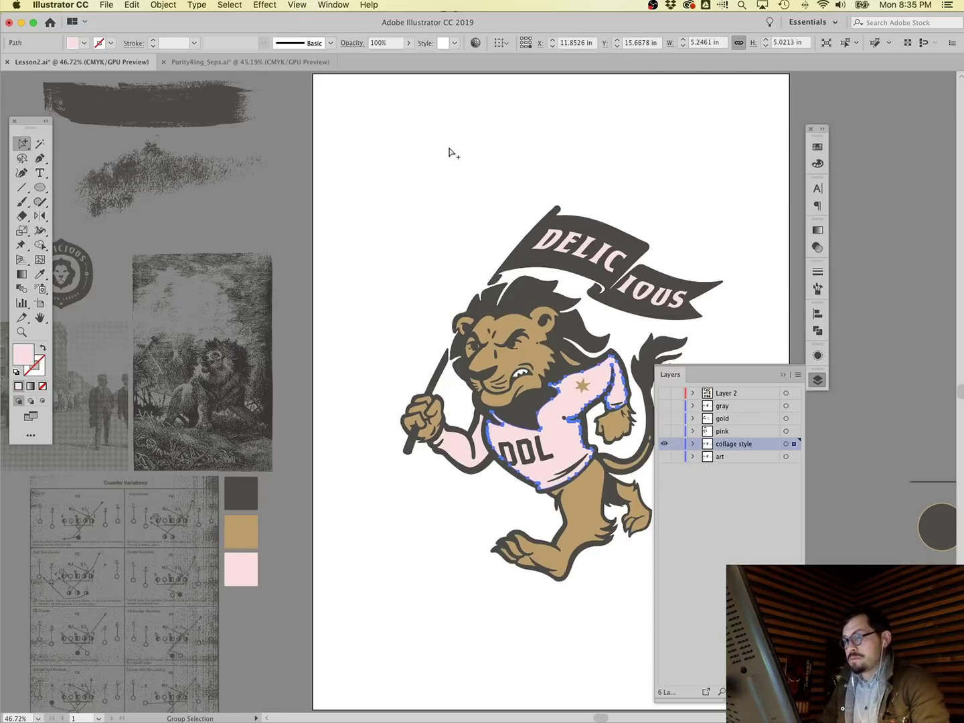
key("Delete")
Recolour the star on the lion's shirt with the dark gray sampled from the flag.
left_click(582, 386)
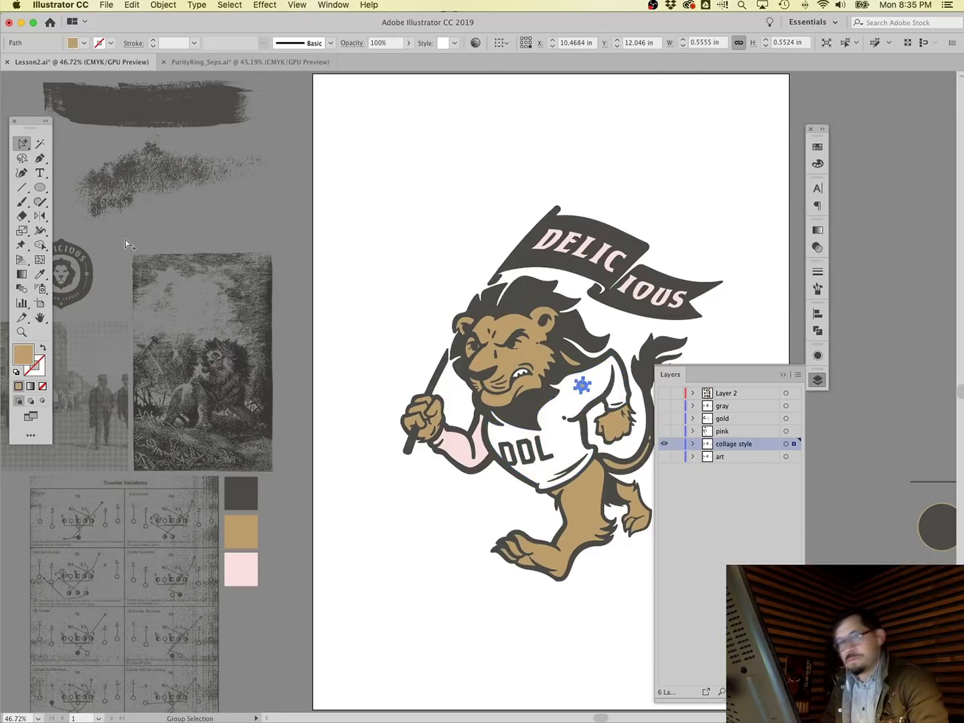
left_click(38, 275)
left_click(540, 253)
left_click(468, 245, "super")
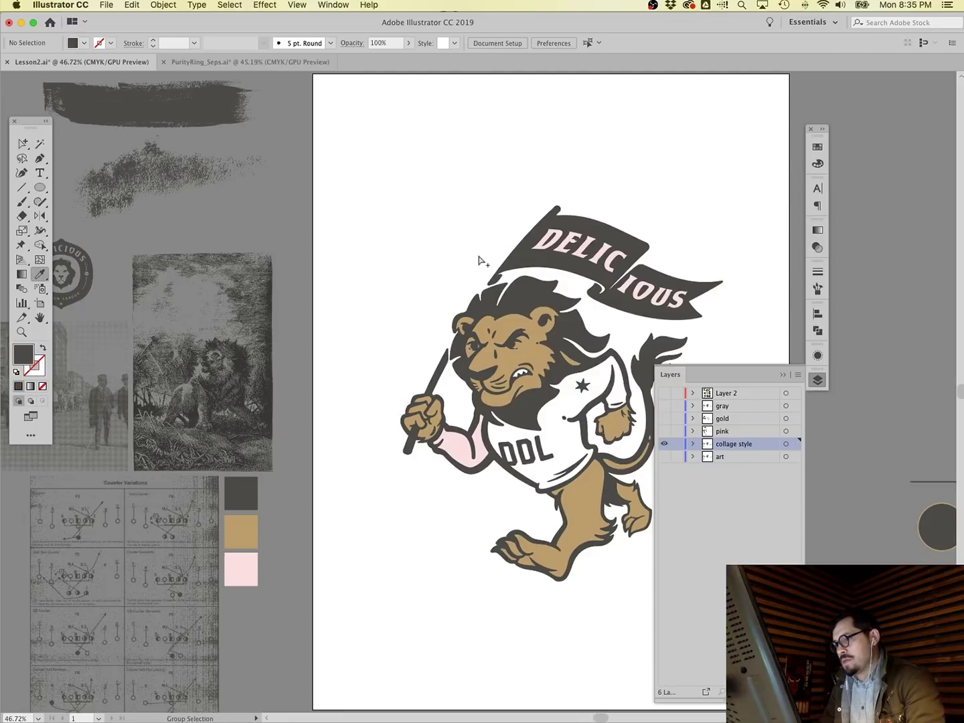
Select every shape with the lion face's gold fill colour and delete them all.
left_click(534, 359, "super")
left_click(196, 5)
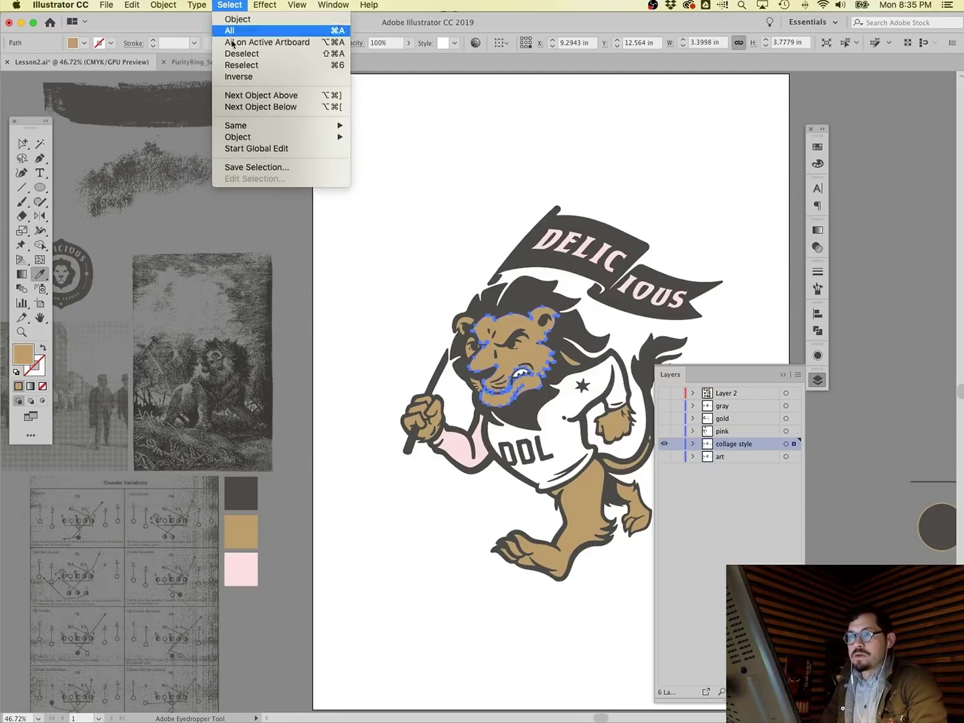
mouse_move(237, 127)
left_click(402, 172)
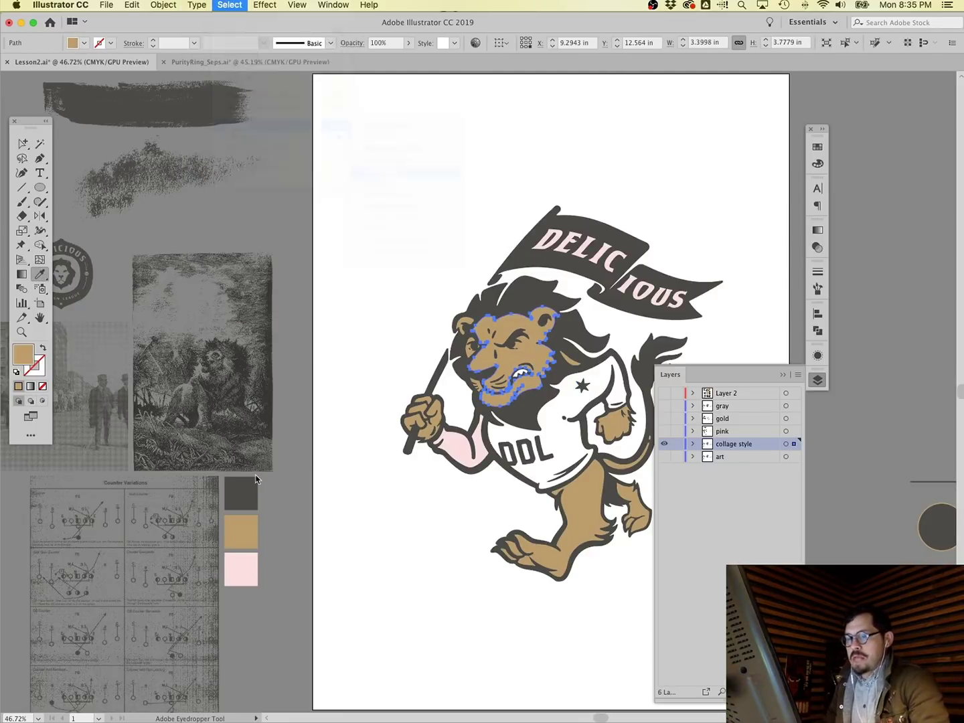
Select every shape with the sleeve's pink fill colour, including the flag lettering, and delete them all.
left_click(455, 421)
left_click(465, 461, "super")
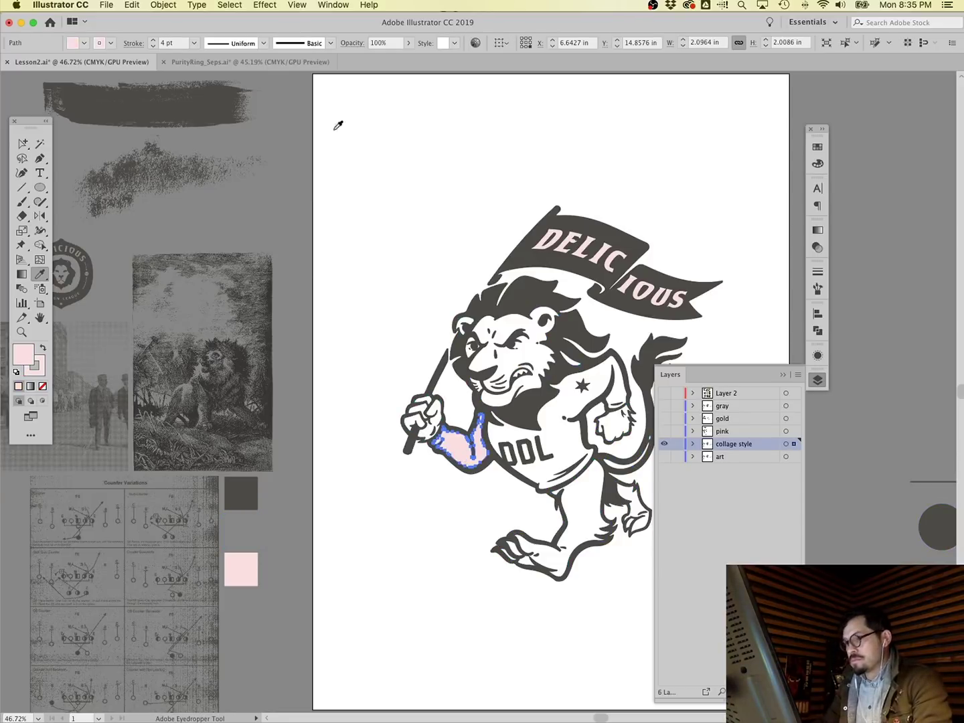
left_click(228, 5)
mouse_move(236, 125)
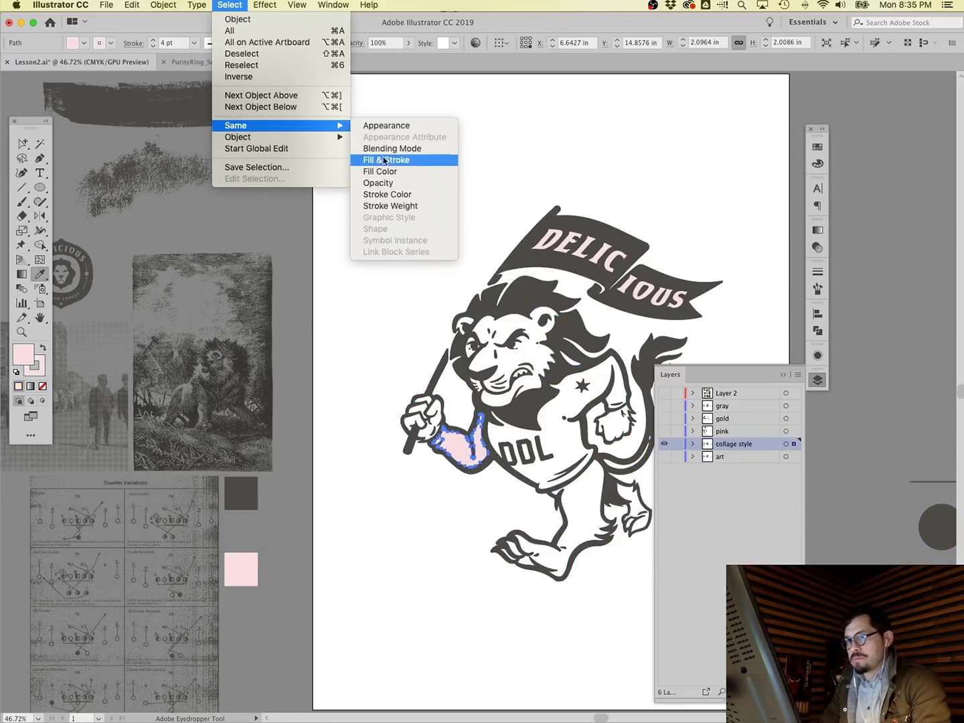
left_click(380, 172)
key("Delete")
key("a")
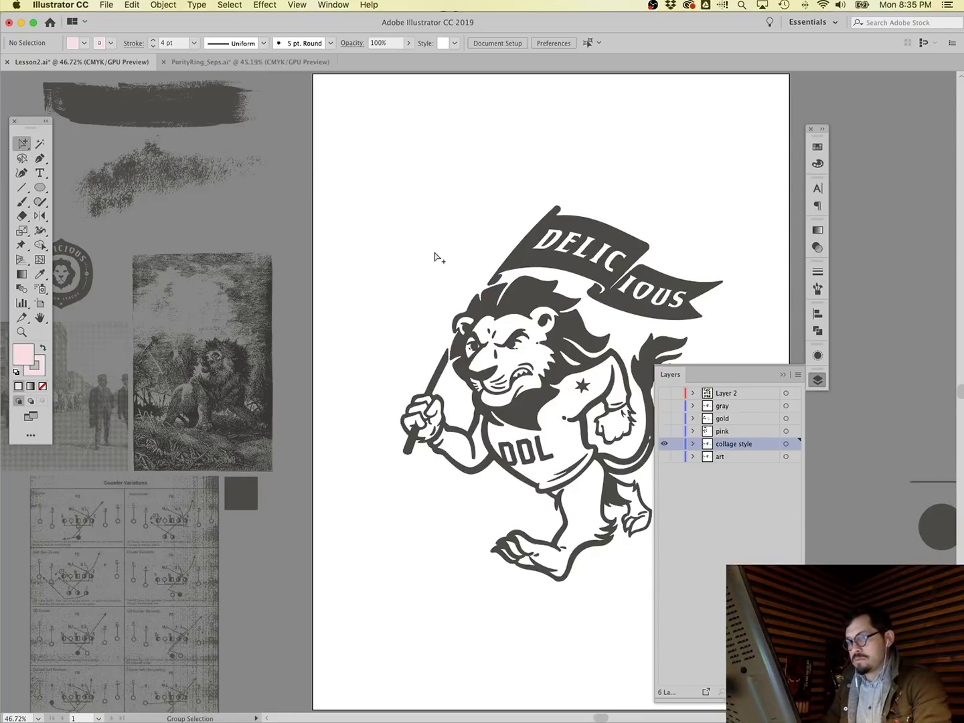
Select the remaining dark gray lion and flag artwork as a whole and shift it very slightly left on the artboard.
left_click_drag(21, 149, 67, 172)
left_click_drag(411, 165, 724, 665)
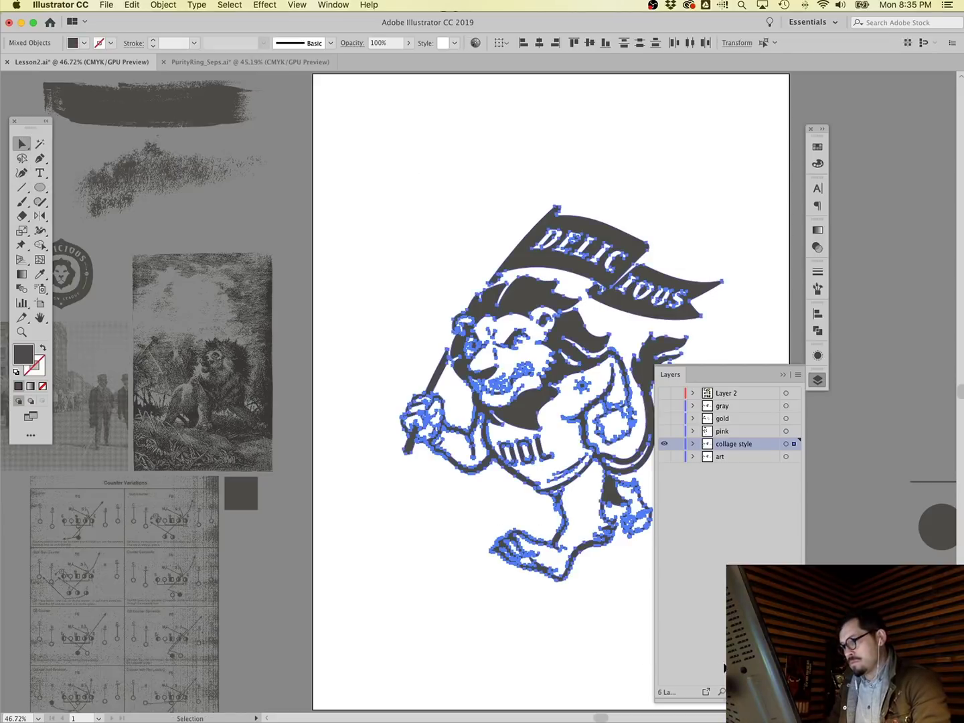
left_click(576, 623)
left_click(531, 382)
left_click(429, 287)
left_click(461, 315)
left_click(409, 275)
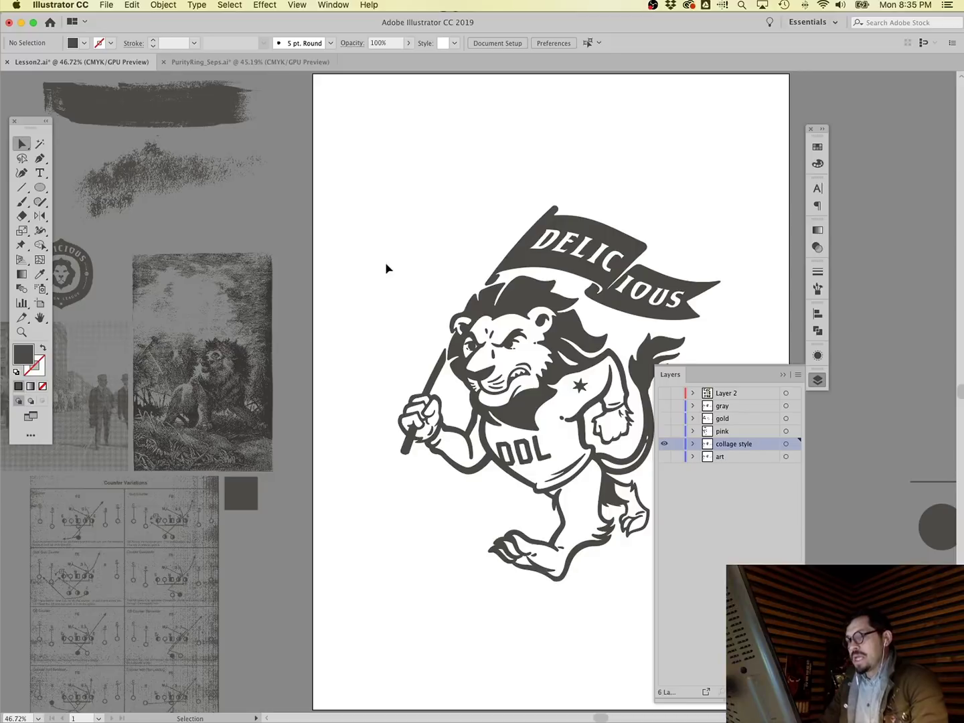
Paste a copy of the LionHunt.tif engraving onto the artboard and scale it up to about 14.5 by 22.2 in.
left_click(233, 347)
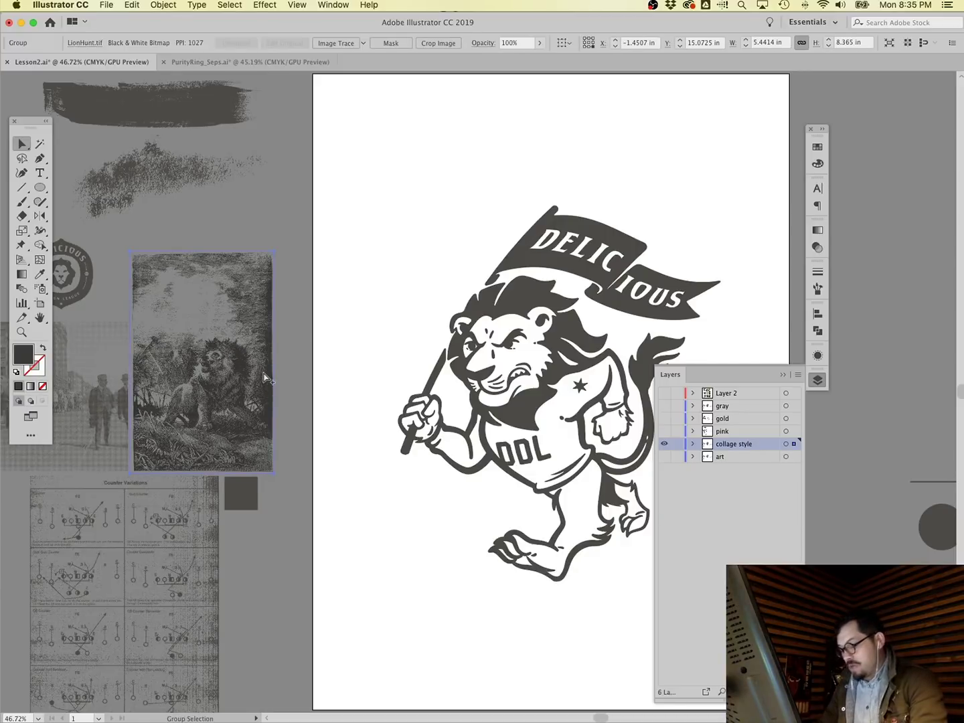
key("super+c")
key("super+v")
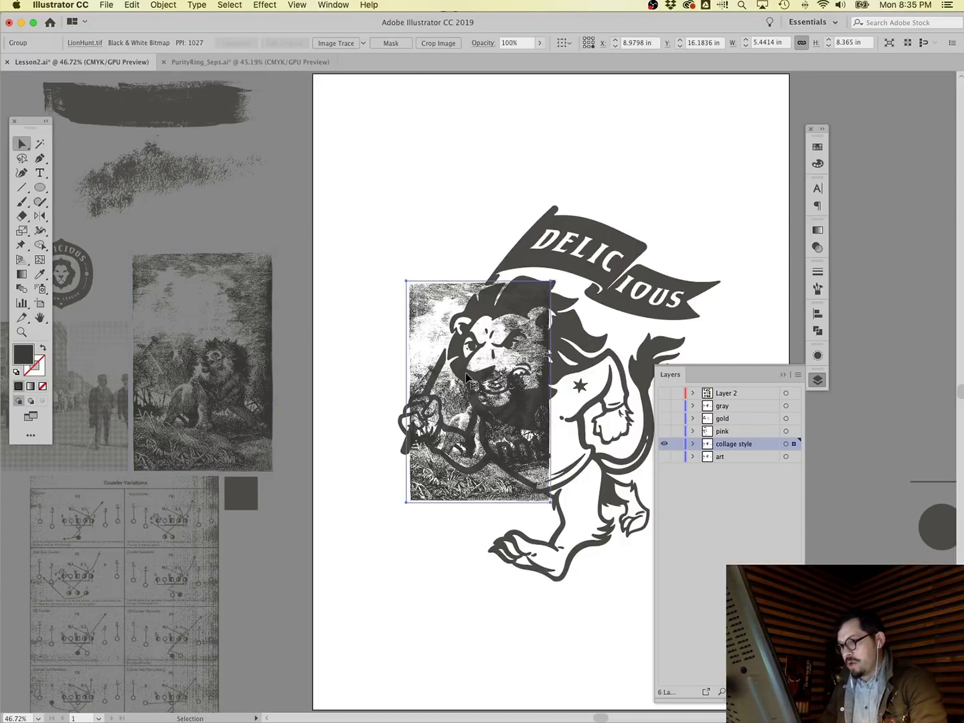
left_click(22, 230)
left_click_drag(370, 219, 296, 121)
Show the art layer instead of collage style and copy its gold and pink colour squares.
left_click(817, 150)
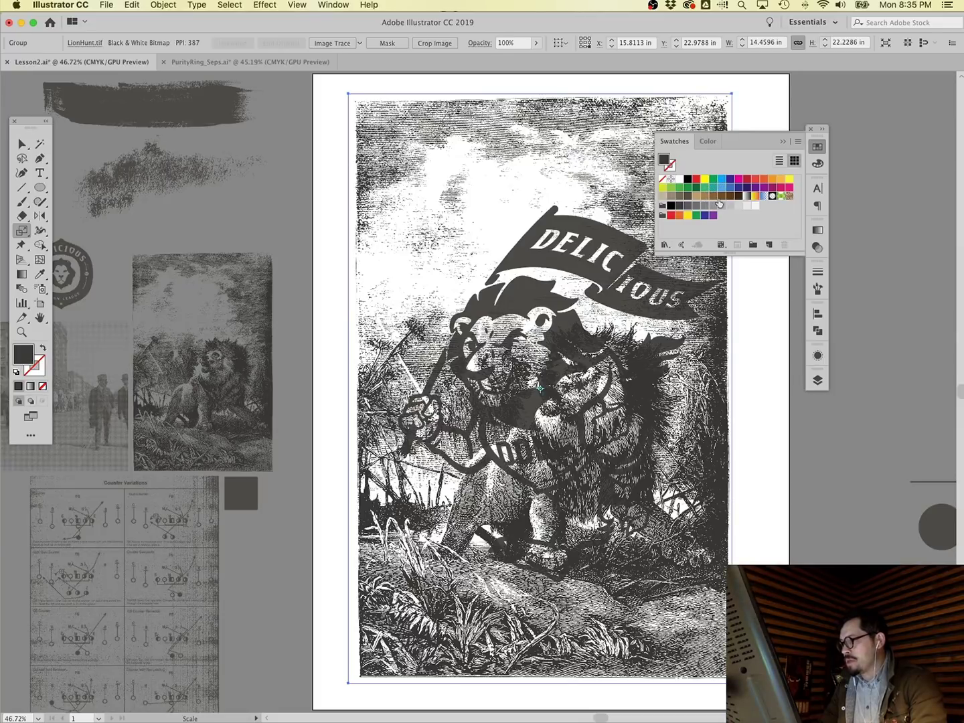
left_click(817, 380)
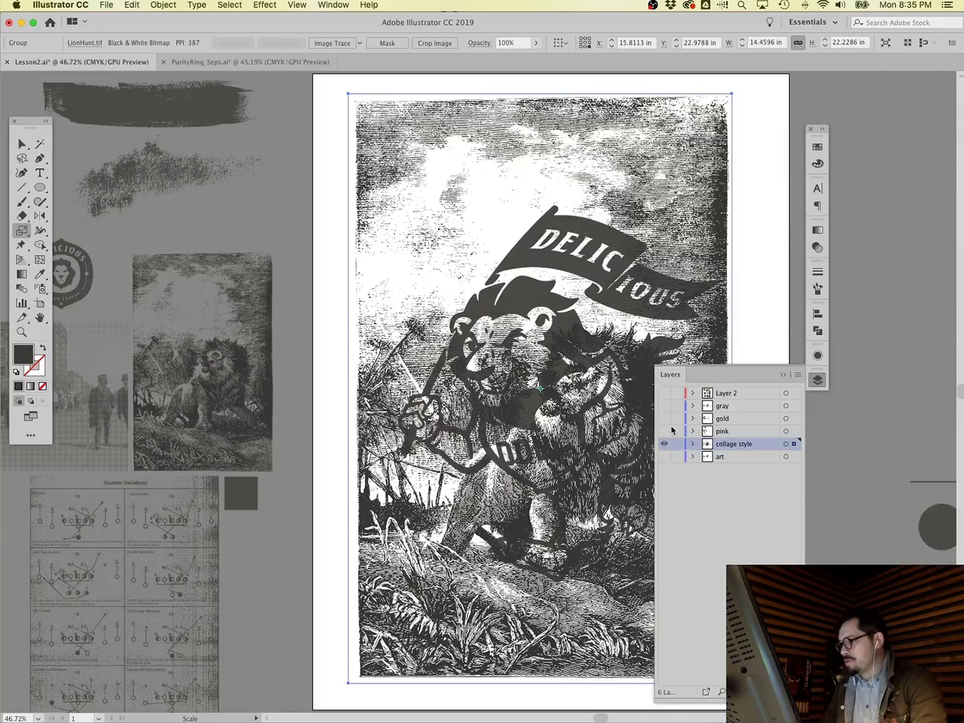
left_click(665, 443)
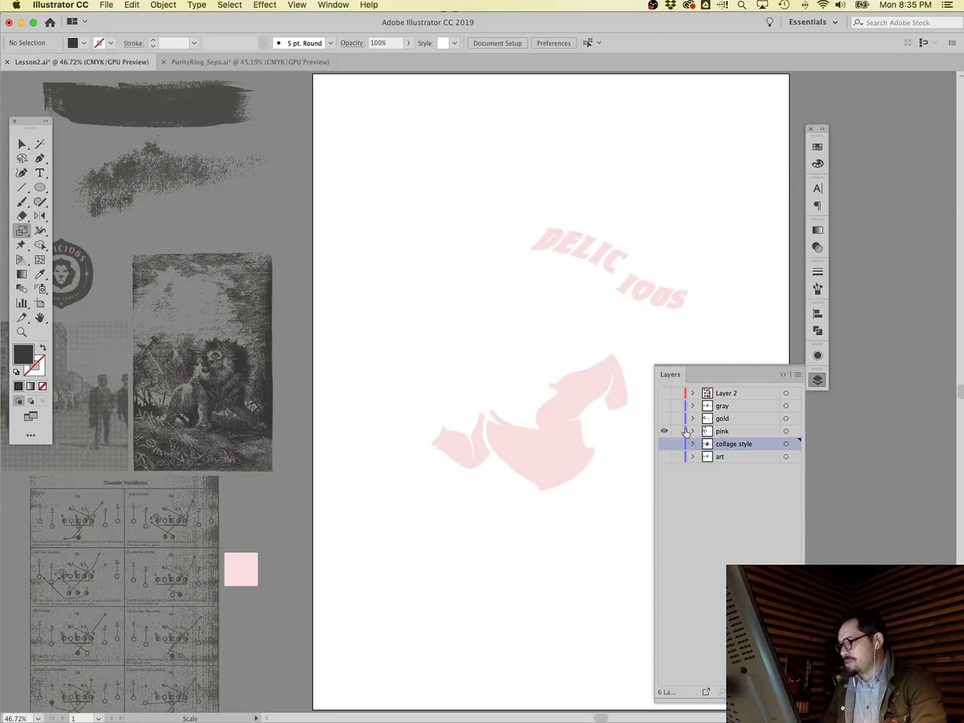
left_click(664, 431)
left_click(664, 456)
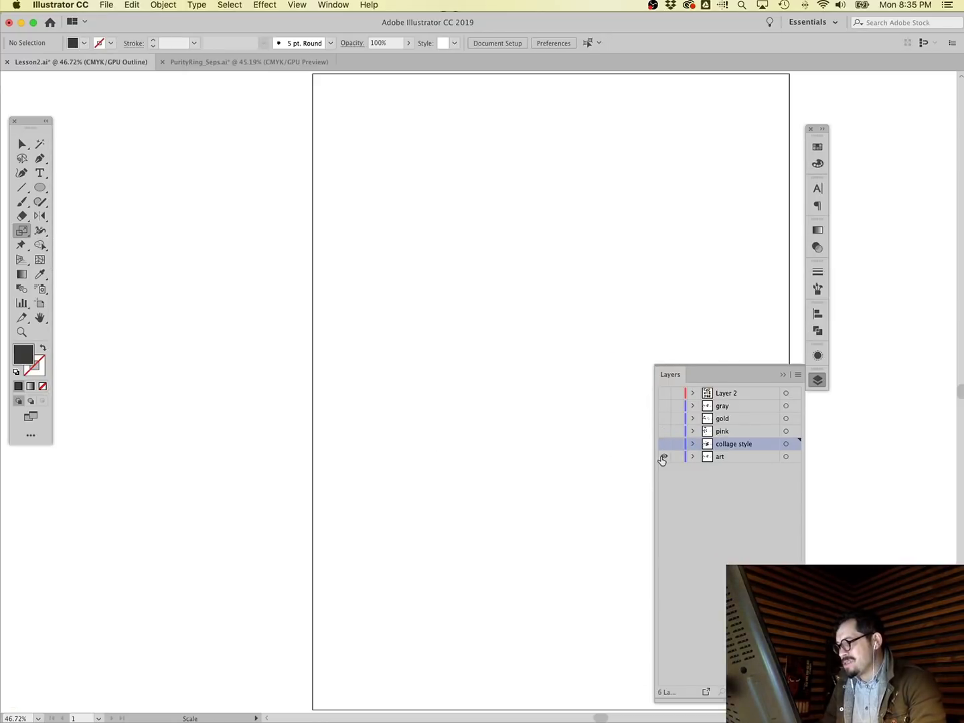
left_click(249, 533)
left_click(243, 569, "shift")
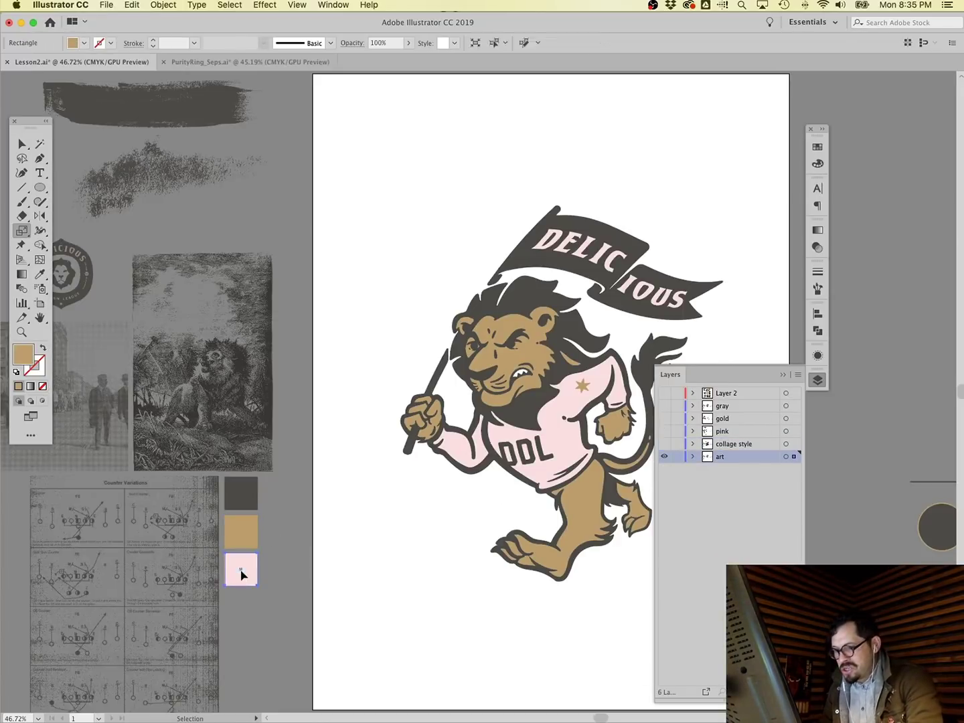
Paste the gold and pink squares onto the collage style layer and move them off the artboard's right side.
left_click(663, 456)
key("super+y")
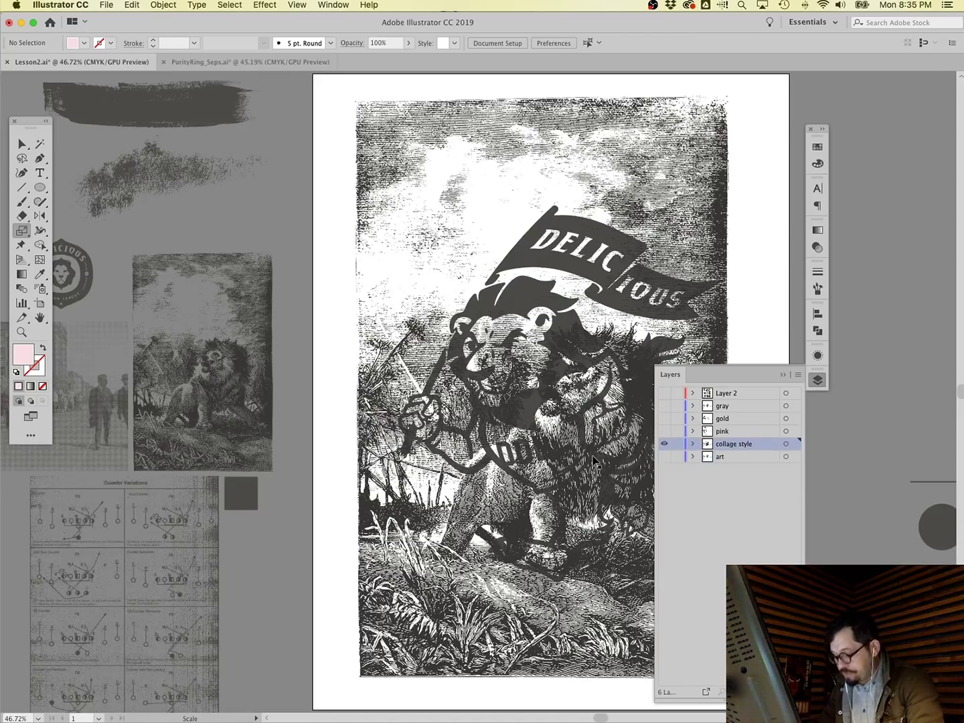
key("super+a")
left_click_drag(466, 389, 855, 423)
key("super+shift+a")
Recolour the enlarged lion engraving white with the Eyedropper tool.
left_click(428, 147)
left_click(42, 275)
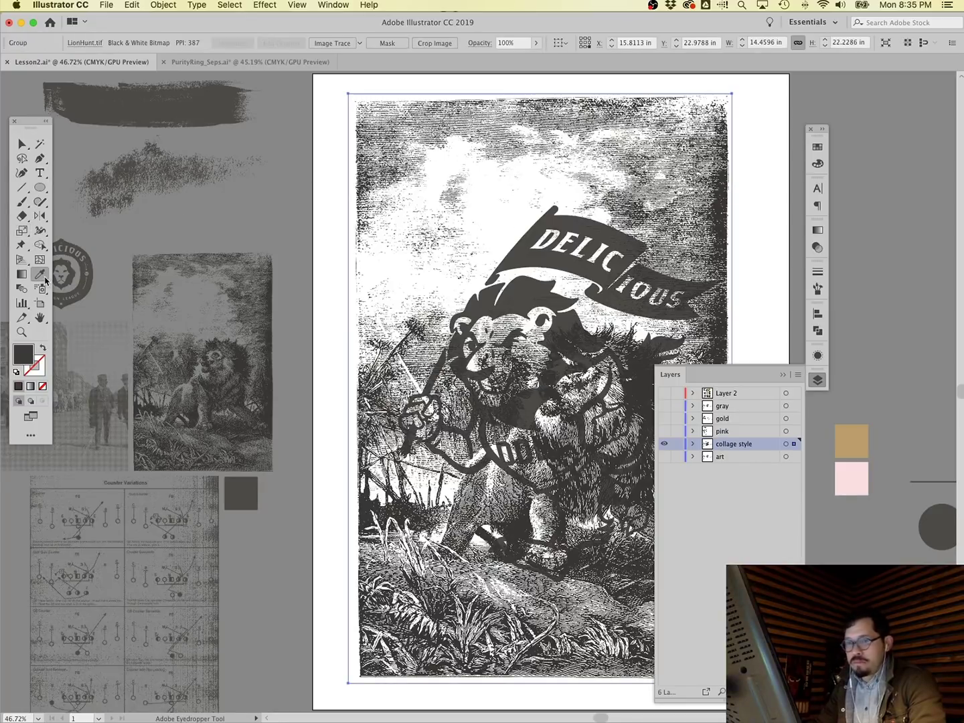
left_click(778, 235)
Draw a rectangle about 16 by 22.7 in around the engraving, behind all artwork, and fill it with the sampled gold.
left_click(38, 194)
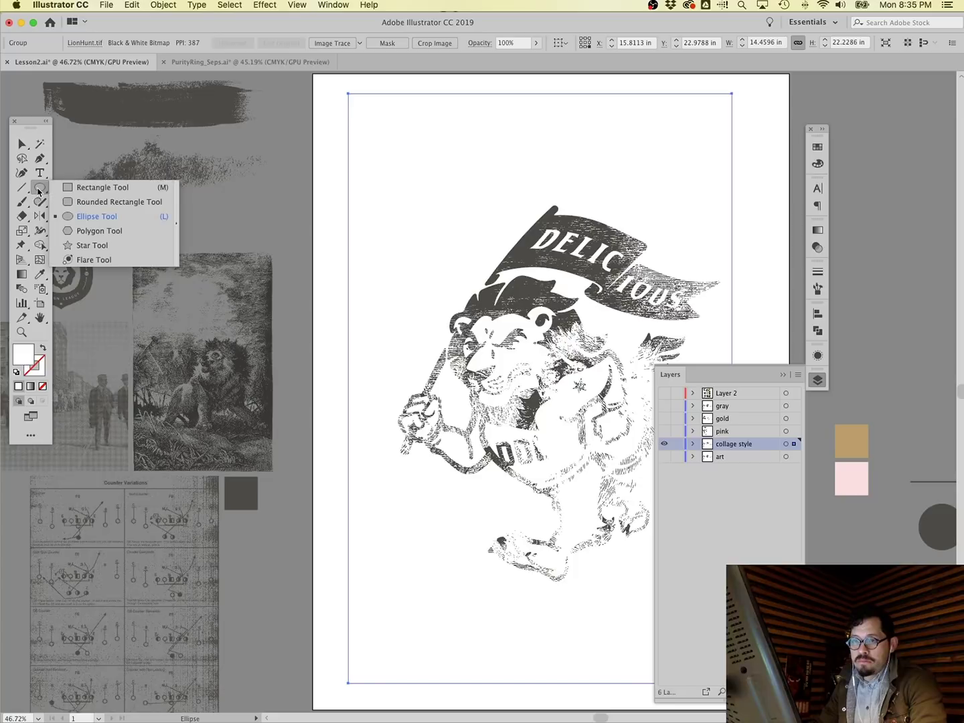
left_click(95, 190)
left_click_drag(338, 87, 763, 691)
key("super+shift+bracketleft")
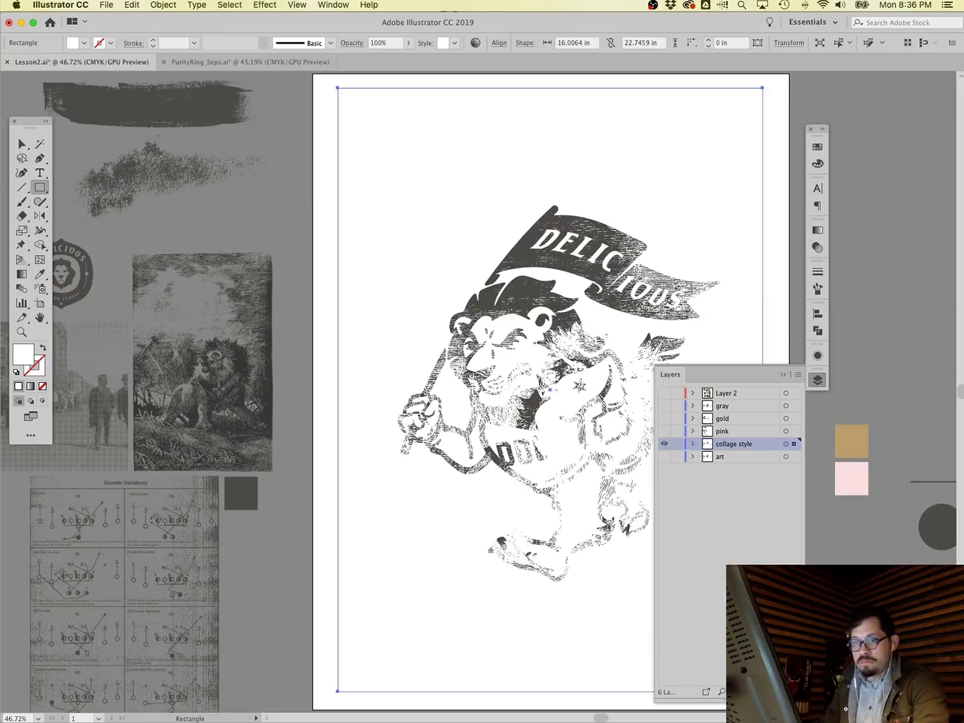
key("i")
left_click(847, 444)
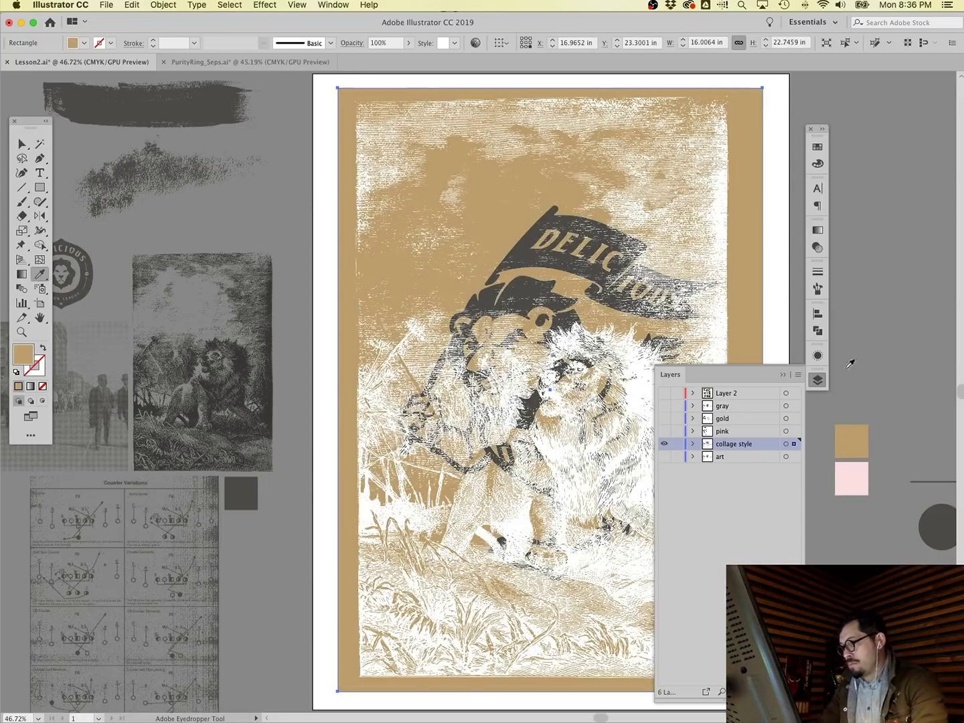
Rearrange the stacking so the white engraving sits above the gold rectangle but behind the dark lion and flag.
left_click(660, 184, "super")
key("super+shift+bracketleft")
key("super+bracketright")
left_click(868, 254)
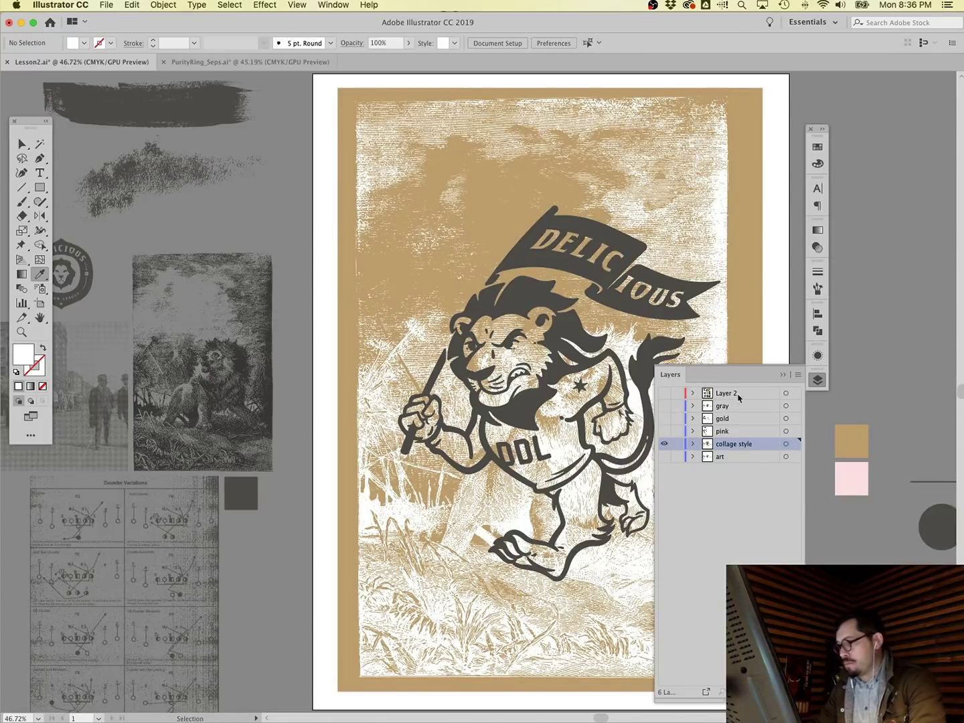
left_click(783, 374)
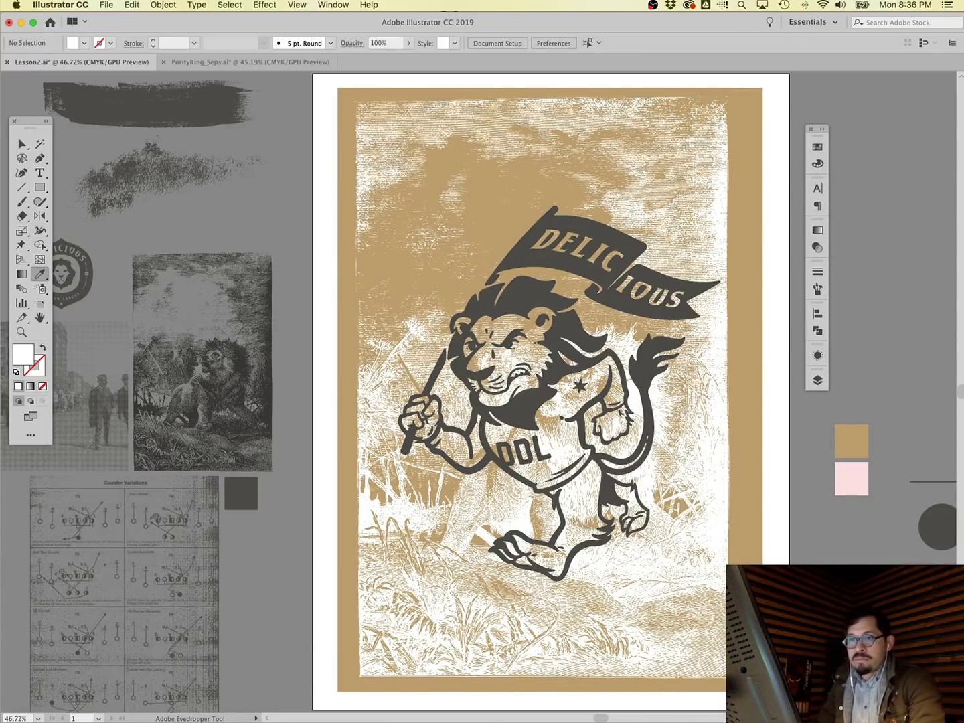
Copy the round DDL2018_RoughLogo.tif badge from the pasteboard and paste a duplicate.
mouse_move(20, 144)
left_mouse_down()
mouse_move(63, 179)
mouse_move(63, 159)
left_mouse_up()
left_click(261, 194)
scroll(260, 284, "left", 1)
scroll(260, 284, "left", 5)
left_click(180, 285)
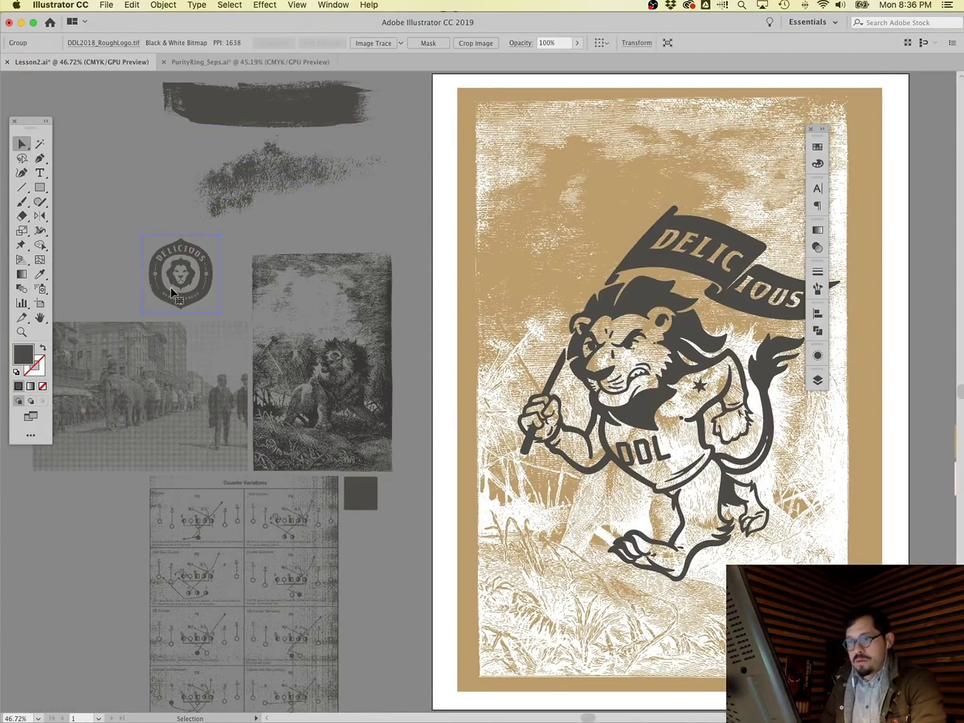
key("super+c")
key("super+v")
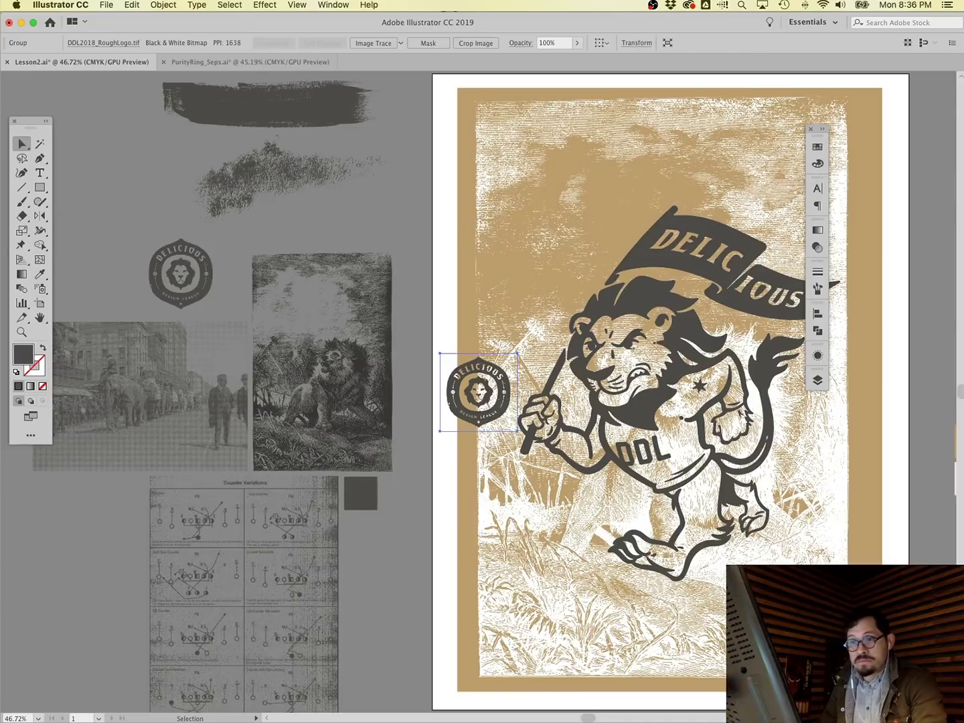
Enlarge the pasted badge to nearly three times its size and move it to the gold poster's upper-left corner.
left_click(21, 230)
left_click_drag(387, 310, 308, 243)
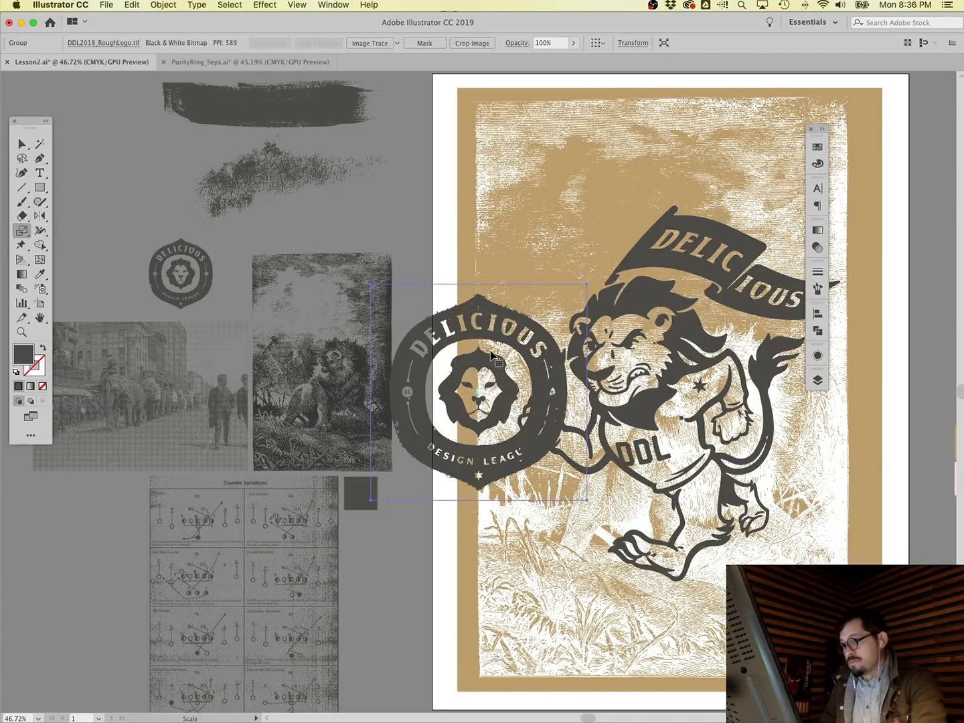
left_click_drag(528, 359, 599, 150)
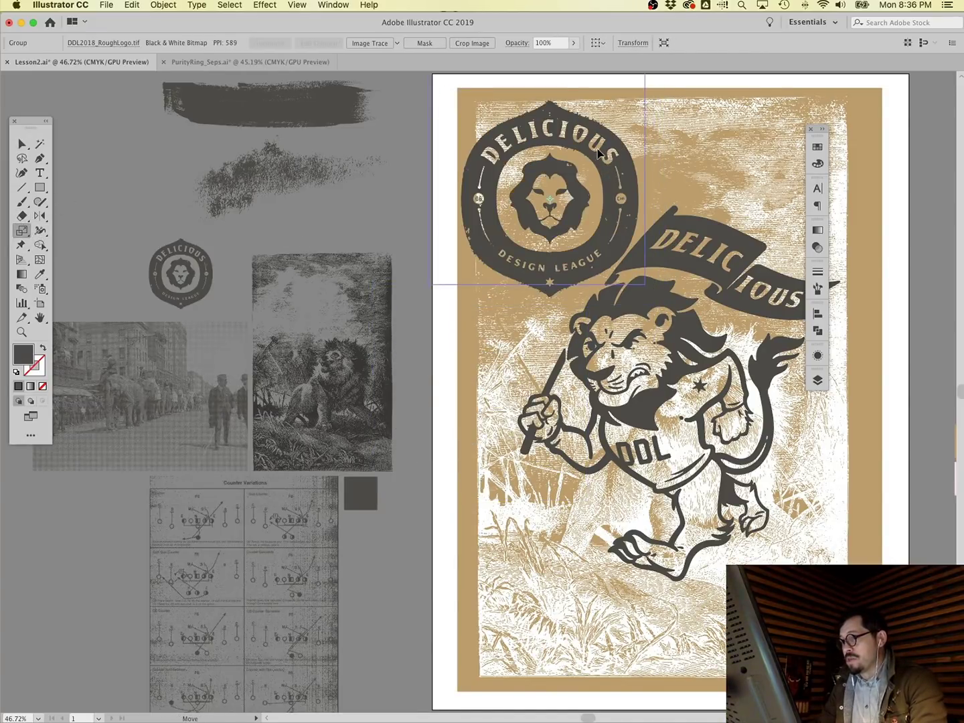
Enlarge the badge slightly over the poster's upper-left corner and fill it with the sampled pale pink.
scroll(437, 169, "up", 5)
left_click_drag(437, 169, 404, 168)
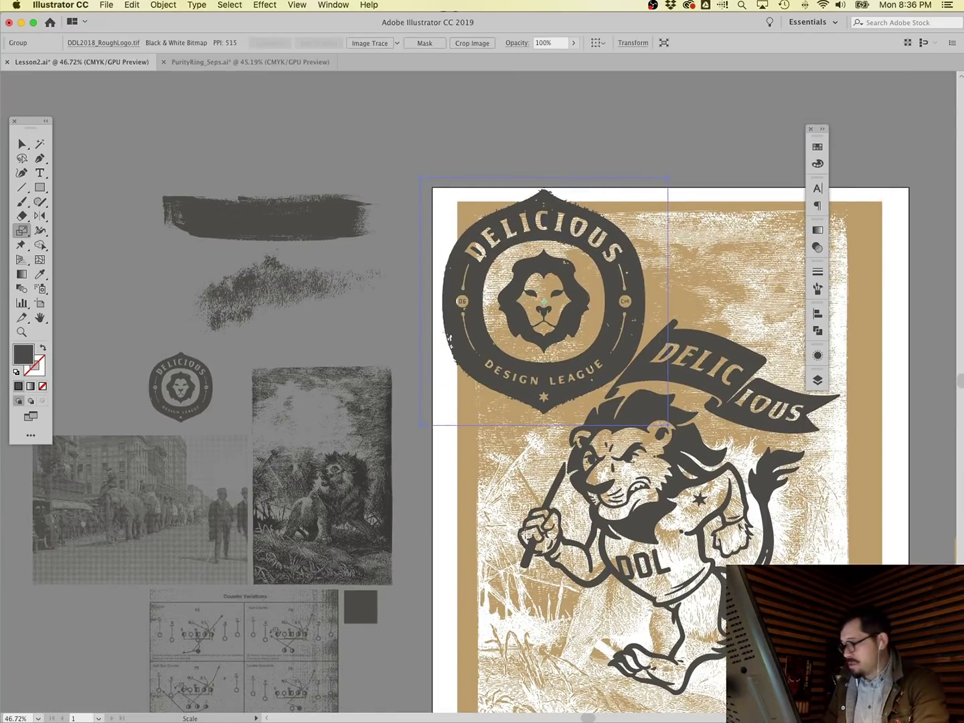
scroll(474, 524, "right", 10)
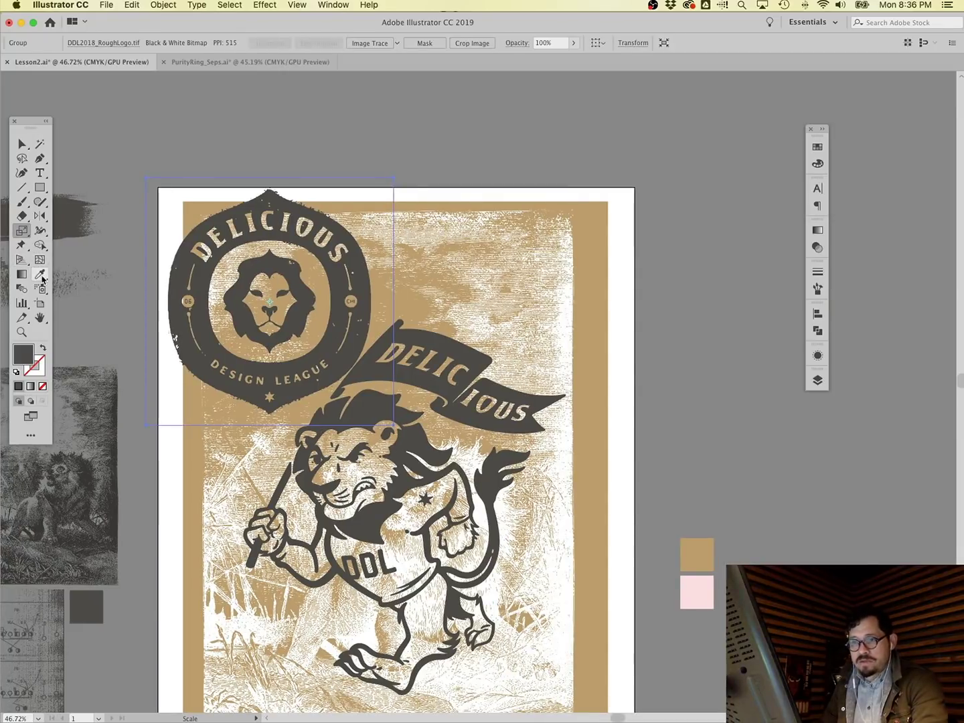
left_click(41, 275)
left_click(697, 546)
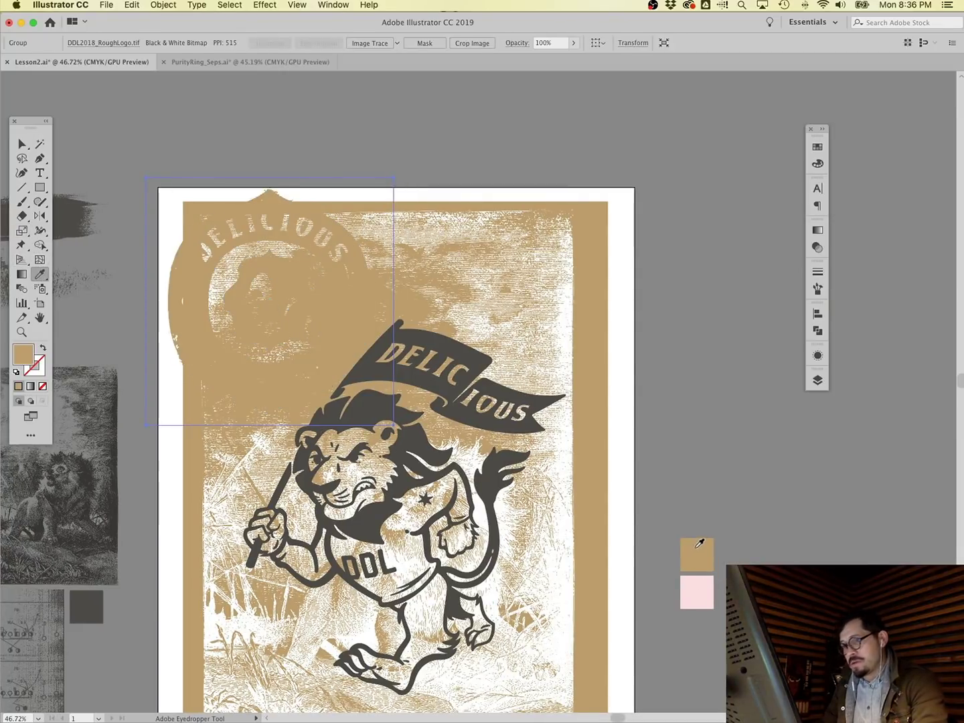
left_click(699, 592)
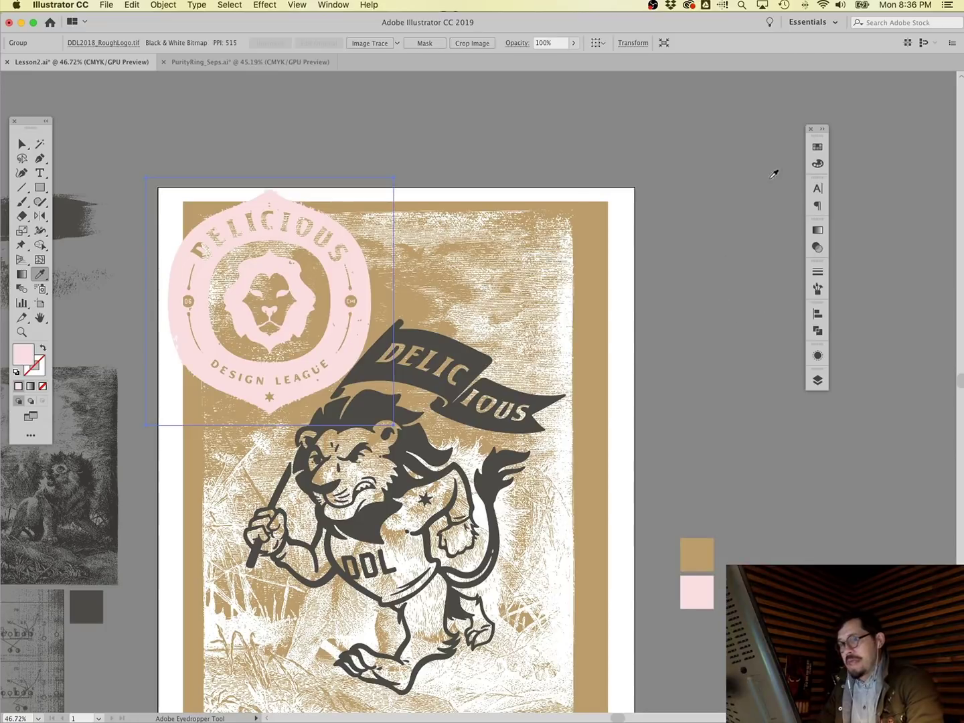
Set the pink badge's blending mode to Multiply.
left_click(818, 165)
left_click(816, 247)
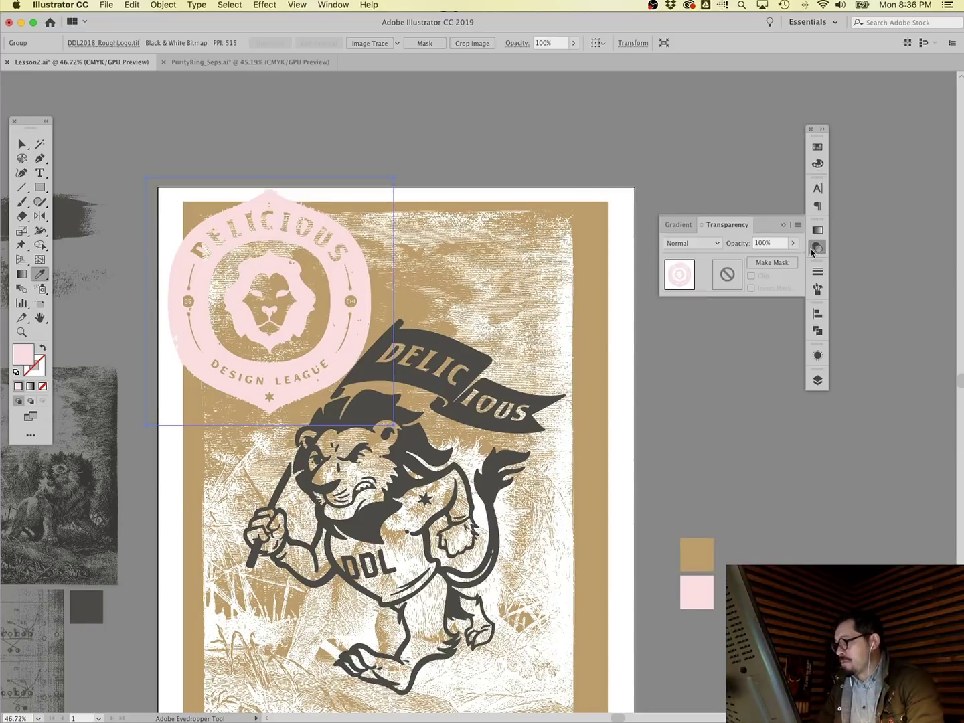
left_click(710, 243)
left_click(695, 285)
key("super+shift+a")
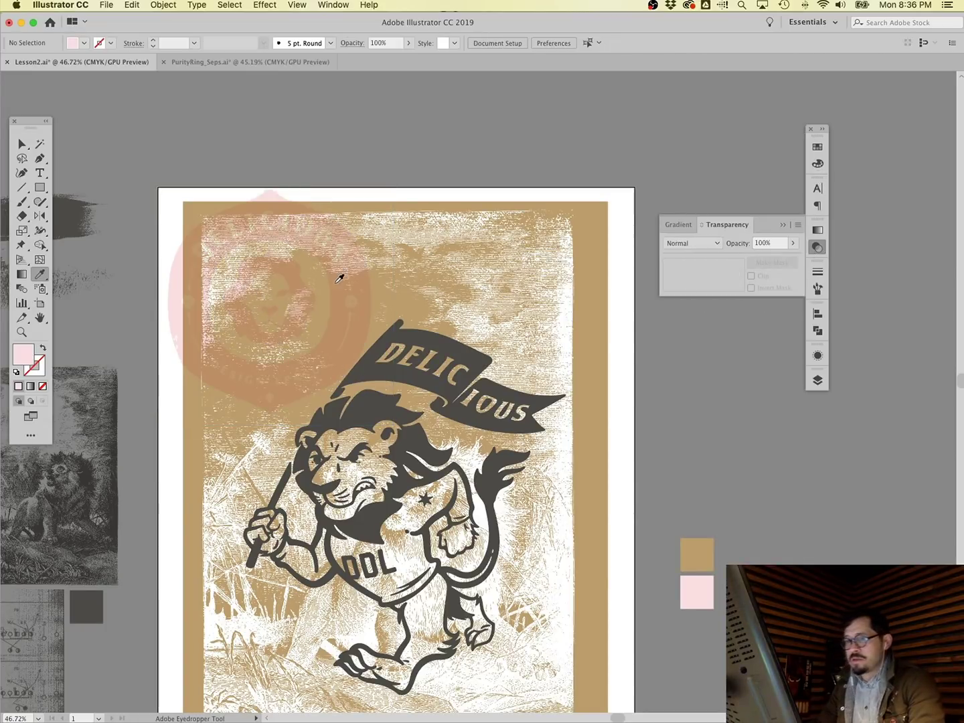
left_click(346, 327, "super")
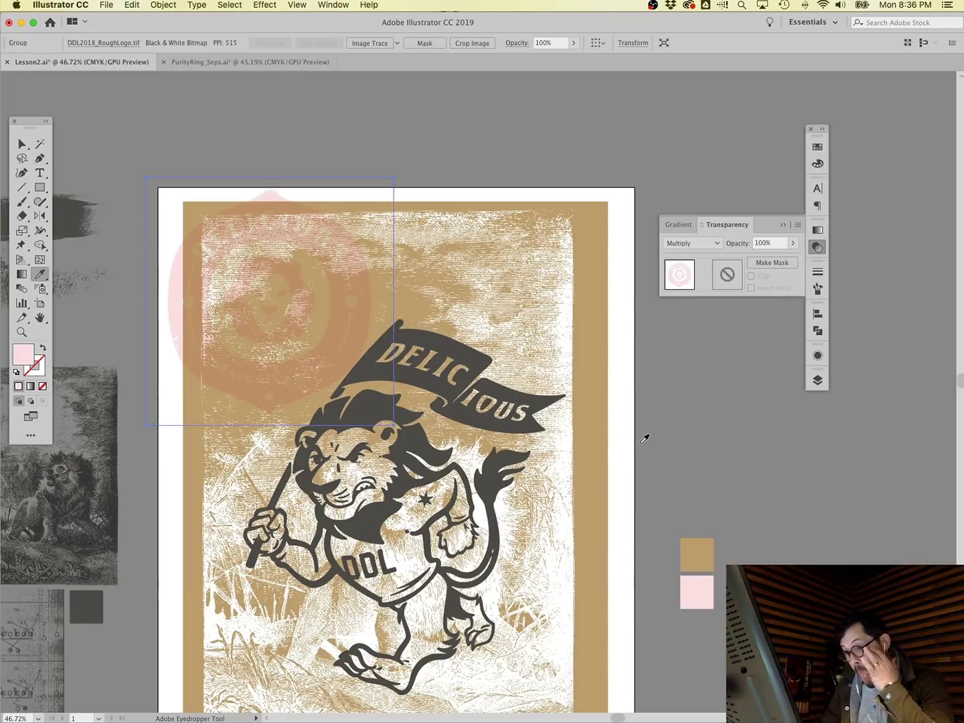
Enlarge the dark lion and flag to fill most of the poster and position it with one foot at the bottom edge.
left_click(21, 144)
left_click(225, 165)
left_click(375, 375)
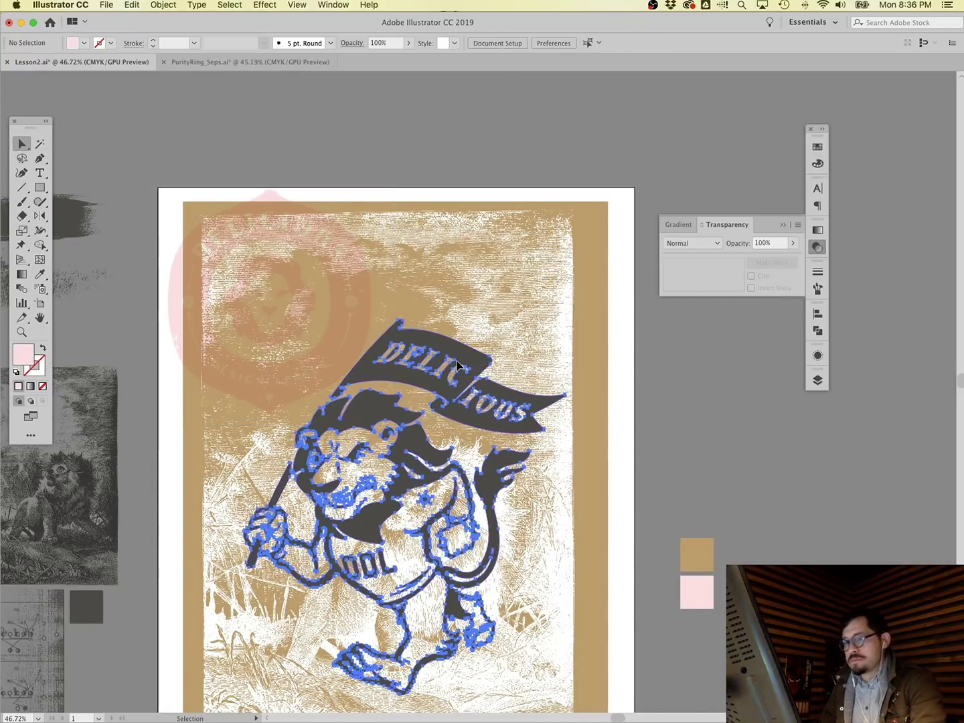
left_click(21, 230)
left_click_drag(220, 213, 536, 323)
key("super+shift+a")
scroll(401, 401, "down", 10)
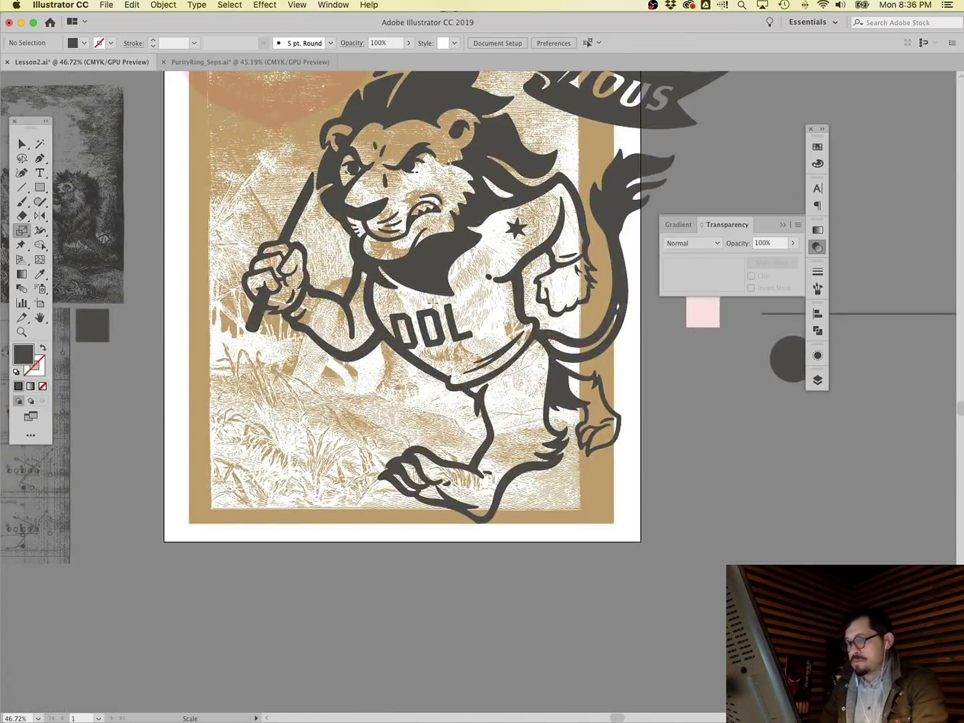
scroll(442, 389, "up", 5)
left_click(438, 409, "super")
left_click(694, 512, "super")
Duplicate the FootballPlays.tif sheet from the pasteboard onto the poster and enlarge the copy to about twice its size.
scroll(176, 266, "left", 5)
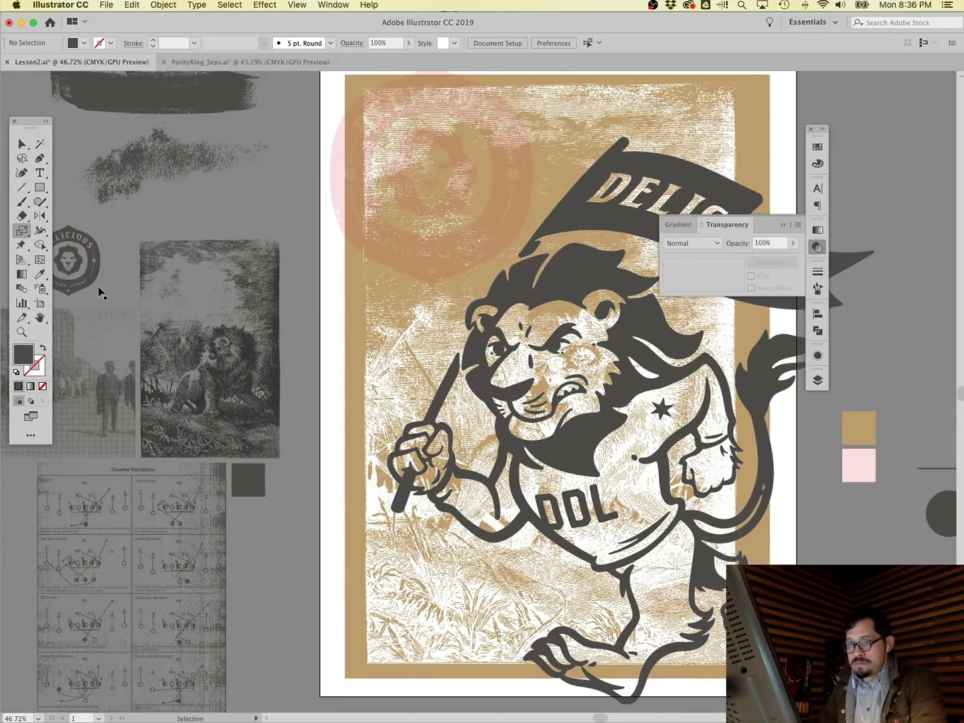
scroll(232, 462, "left", 3)
left_click_drag(183, 502, 618, 520)
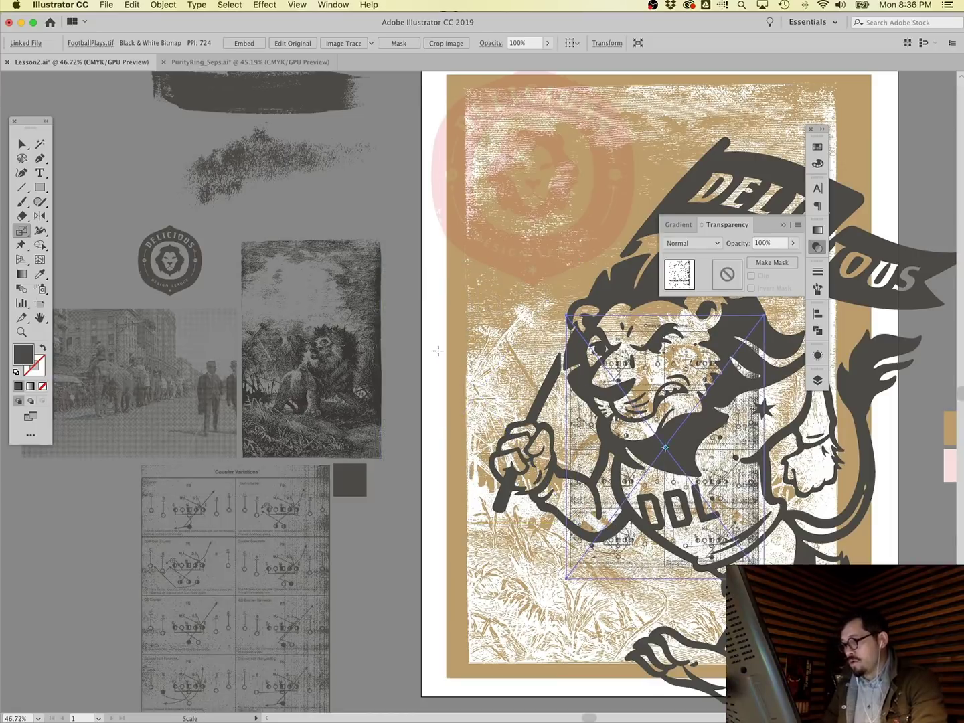
scroll(437, 349, "right", 6)
left_click_drag(187, 243, 189, 153)
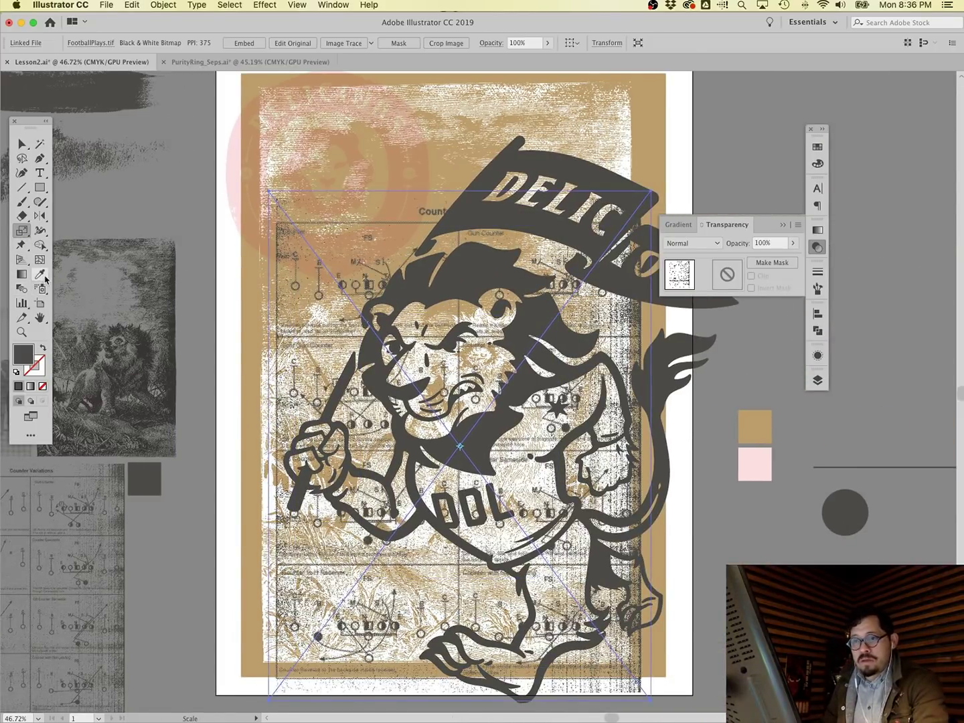
Enlarge the football-plays copy further until it covers the full width and height of the poster.
left_click(40, 275)
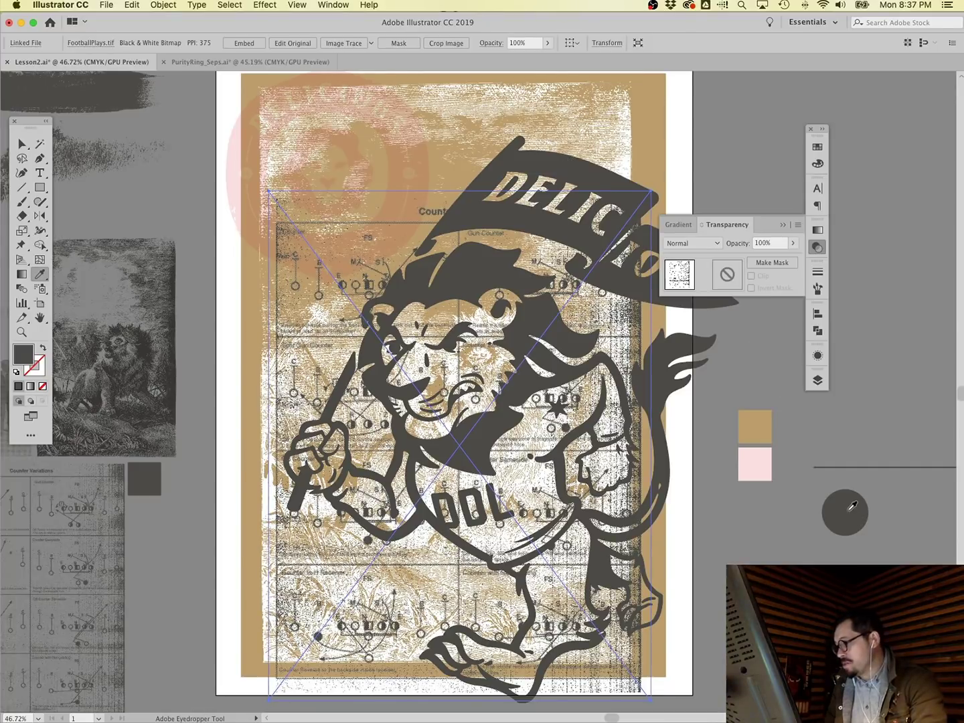
key("super+shift+a")
left_click(310, 326, "super")
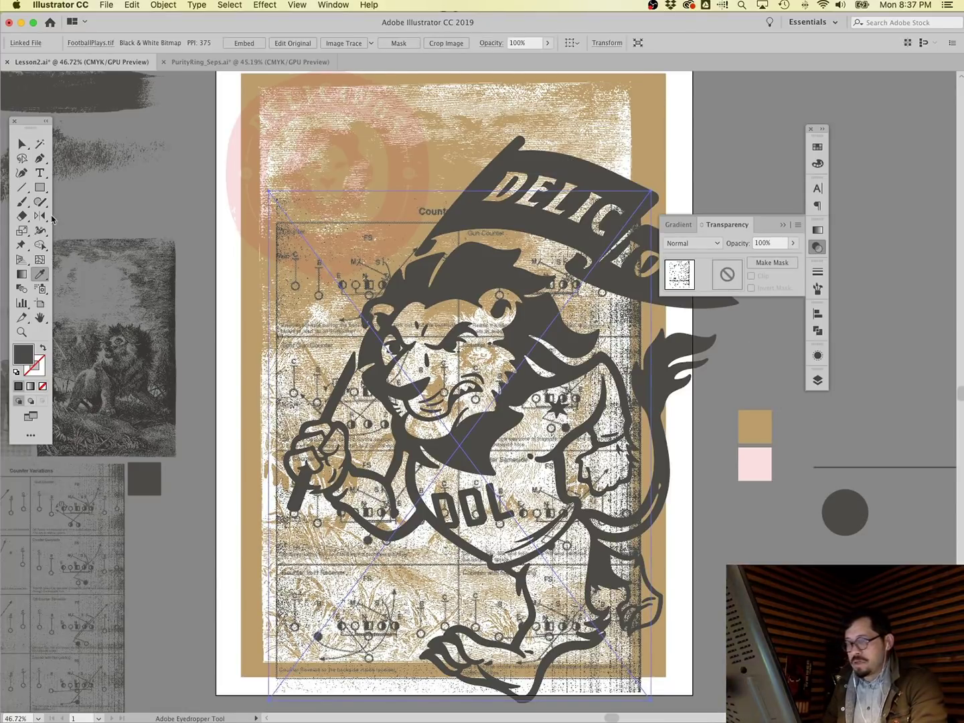
left_click(22, 229)
left_click_drag(389, 304, 372, 201)
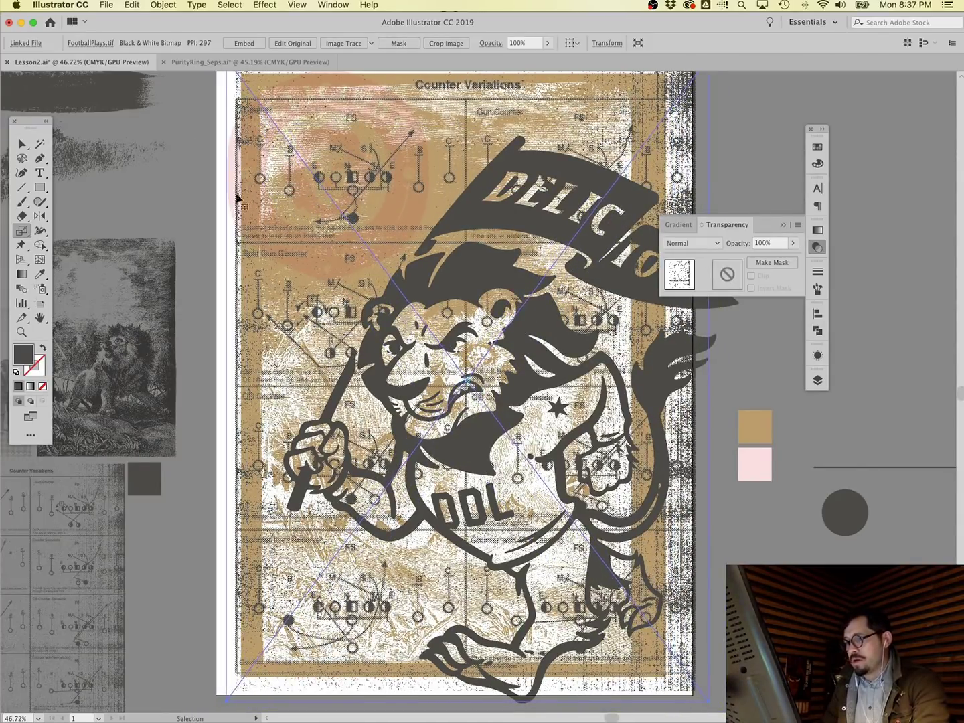
Select the badge, try tan and yellow swatches on it, and settle on a magenta fill.
left_click(223, 195, "super")
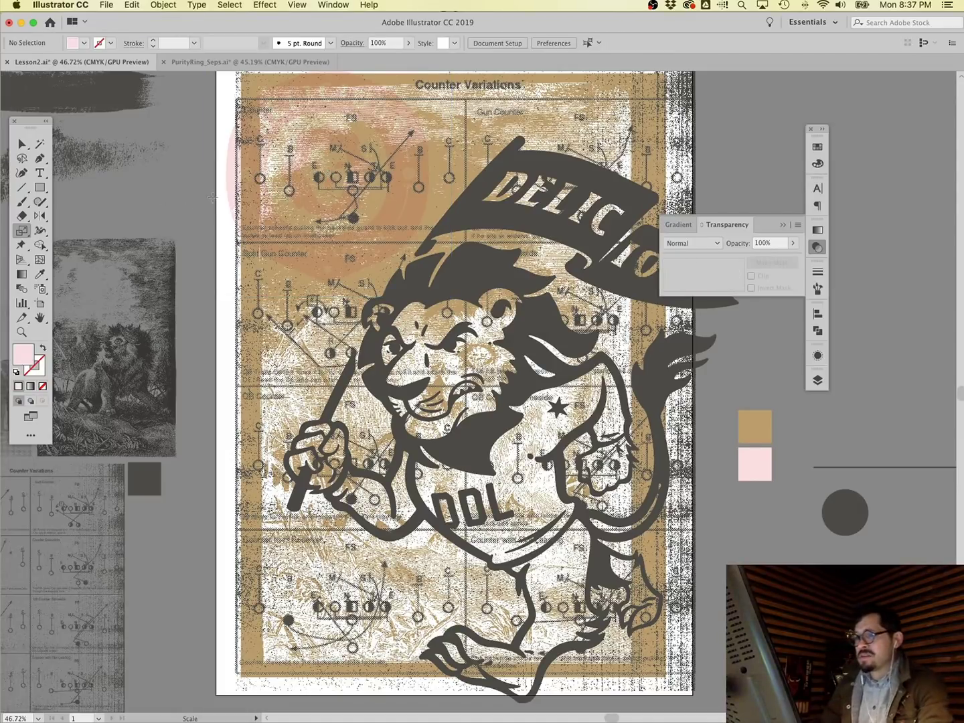
left_click(40, 144)
left_click(405, 222)
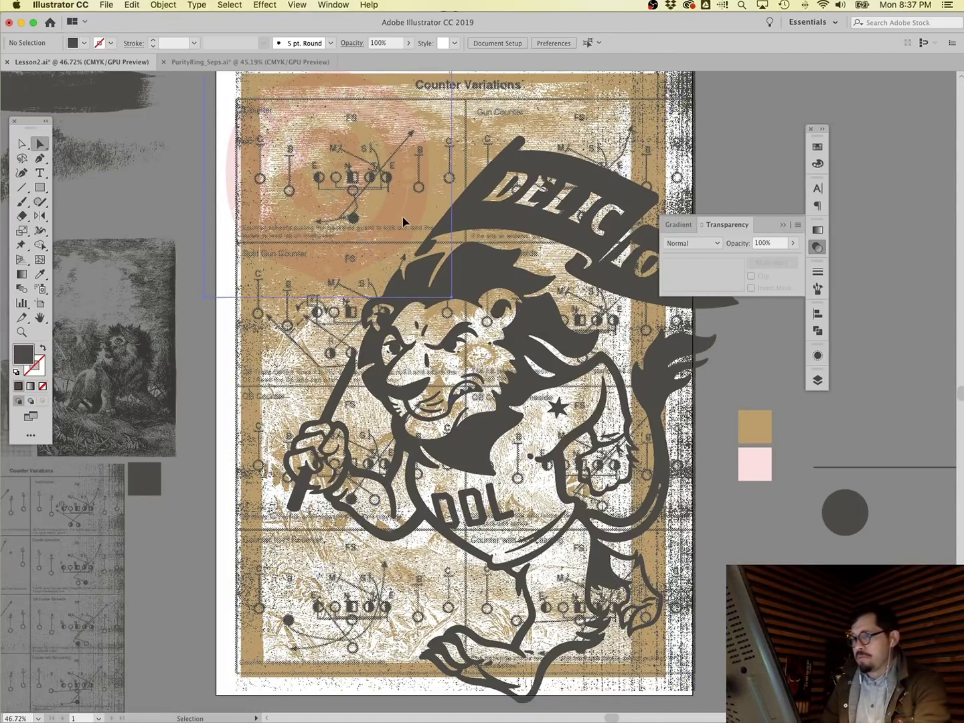
left_click(404, 220)
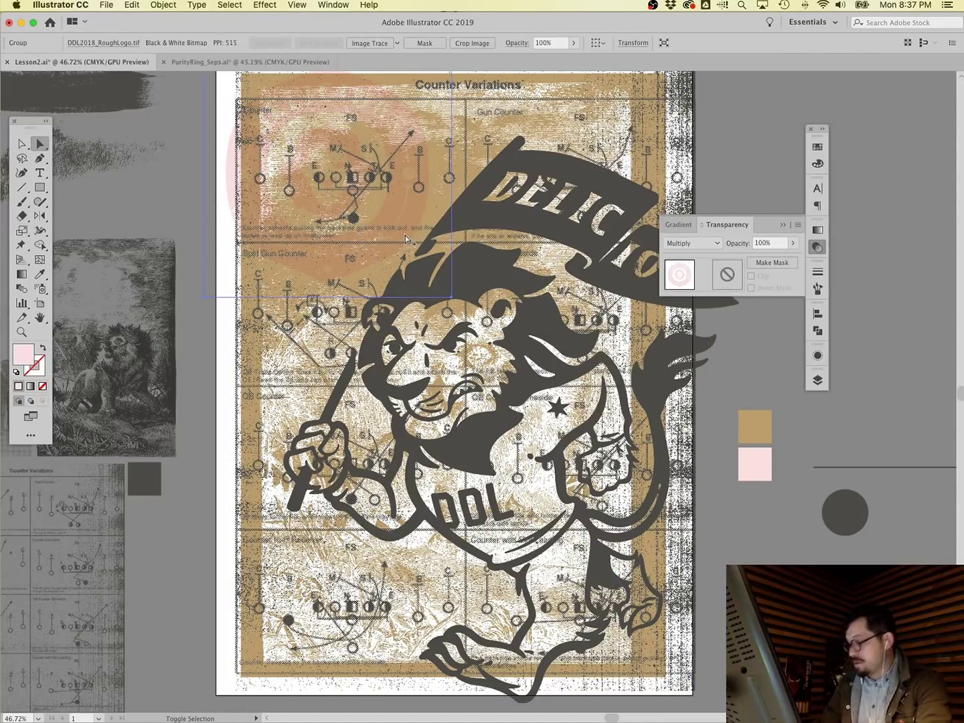
left_click(820, 146)
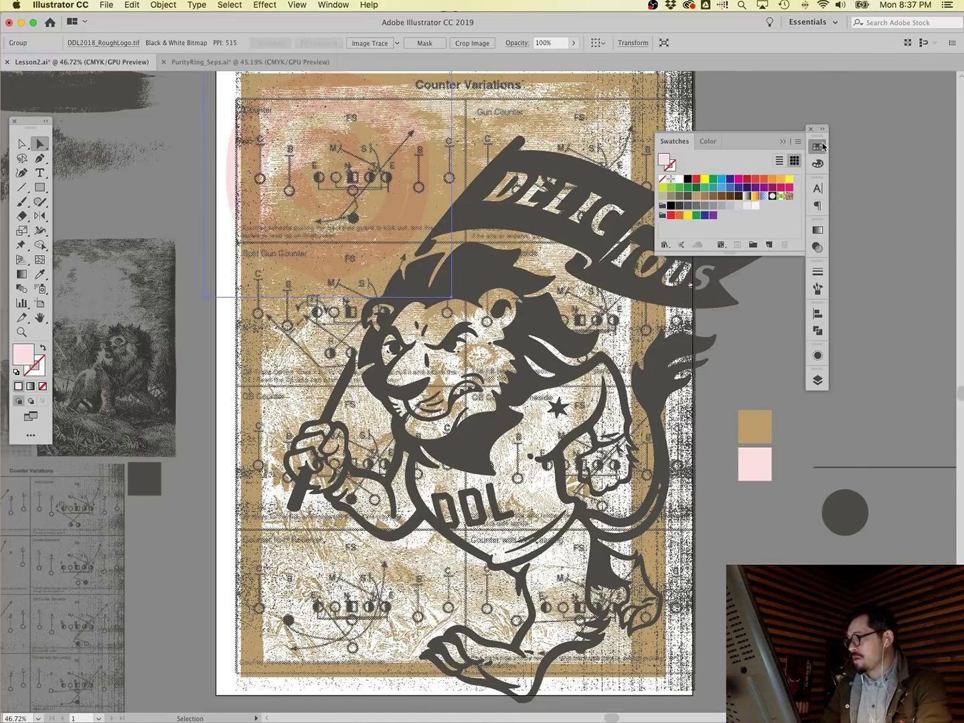
left_click(663, 195)
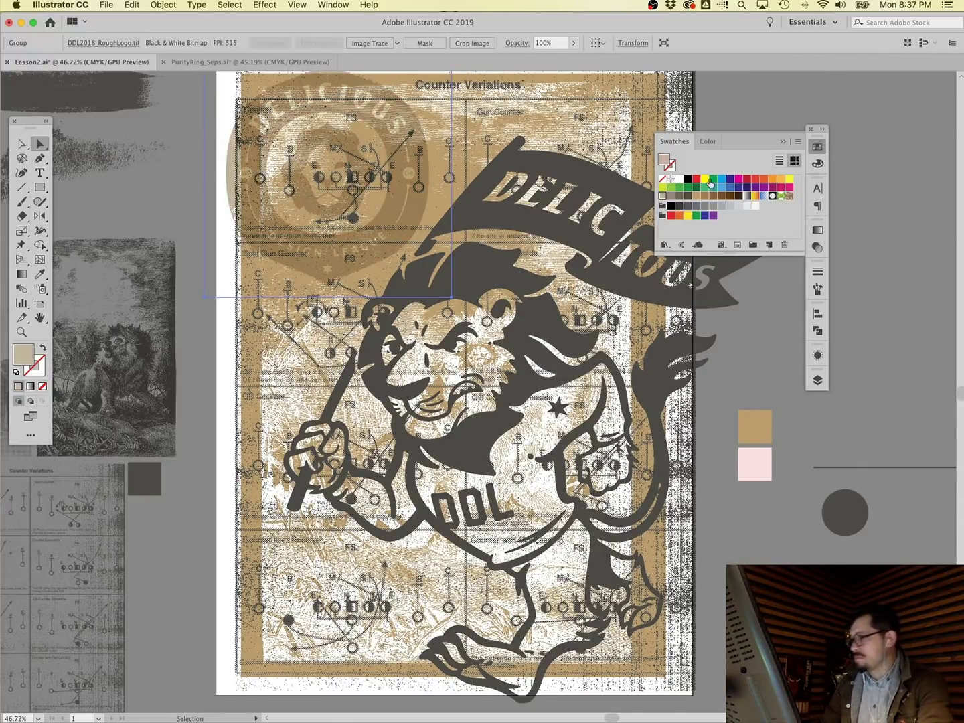
left_click(707, 179)
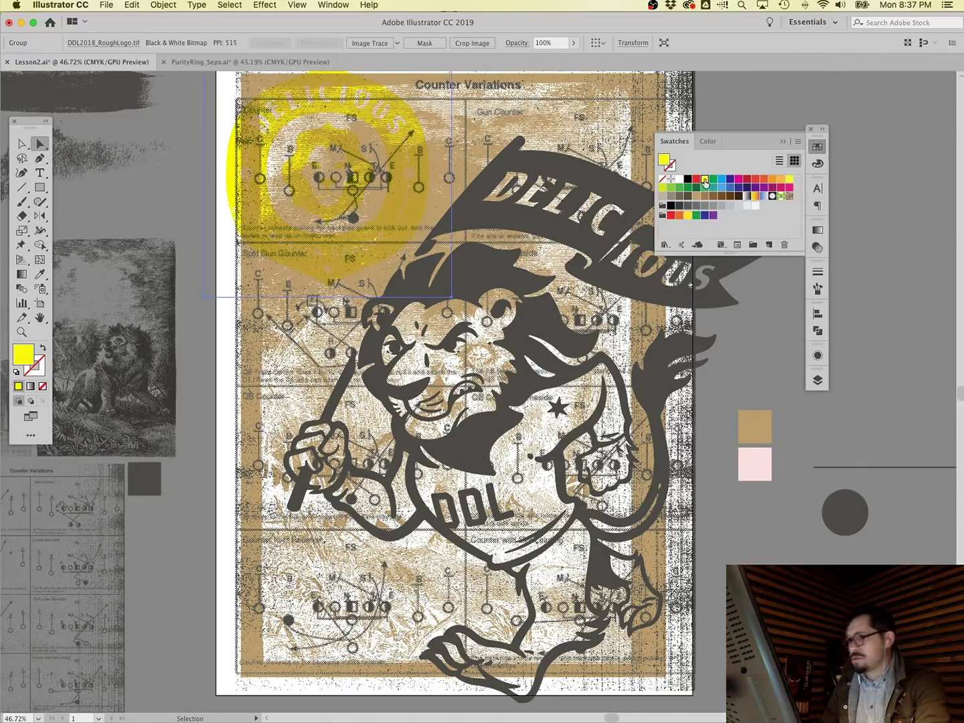
left_click(739, 180)
key("super+shift+a")
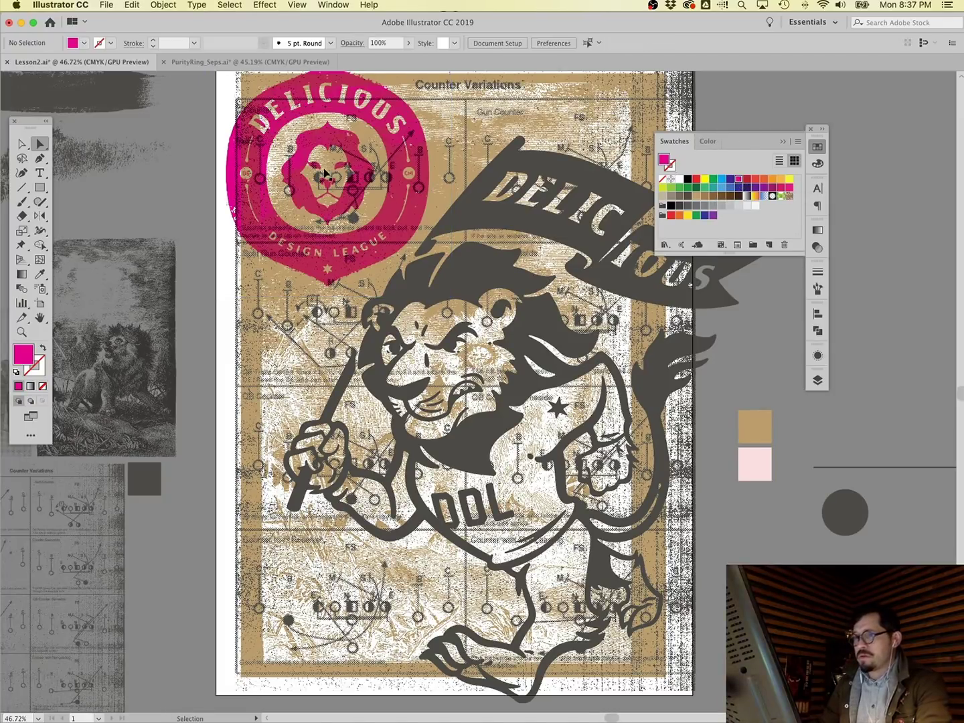
Copy the Brush3.tif ink stroke from the pasteboard and paste a duplicate.
left_click(21, 144)
key("v")
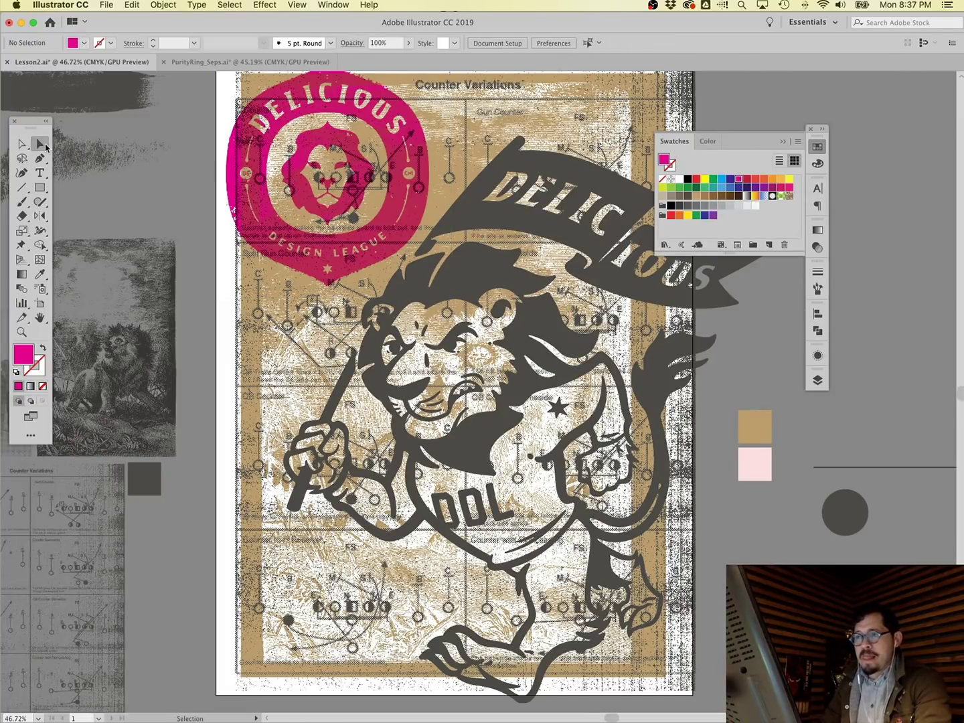
left_click(161, 201)
scroll(157, 214, "left", 5)
scroll(238, 287, "left", 5)
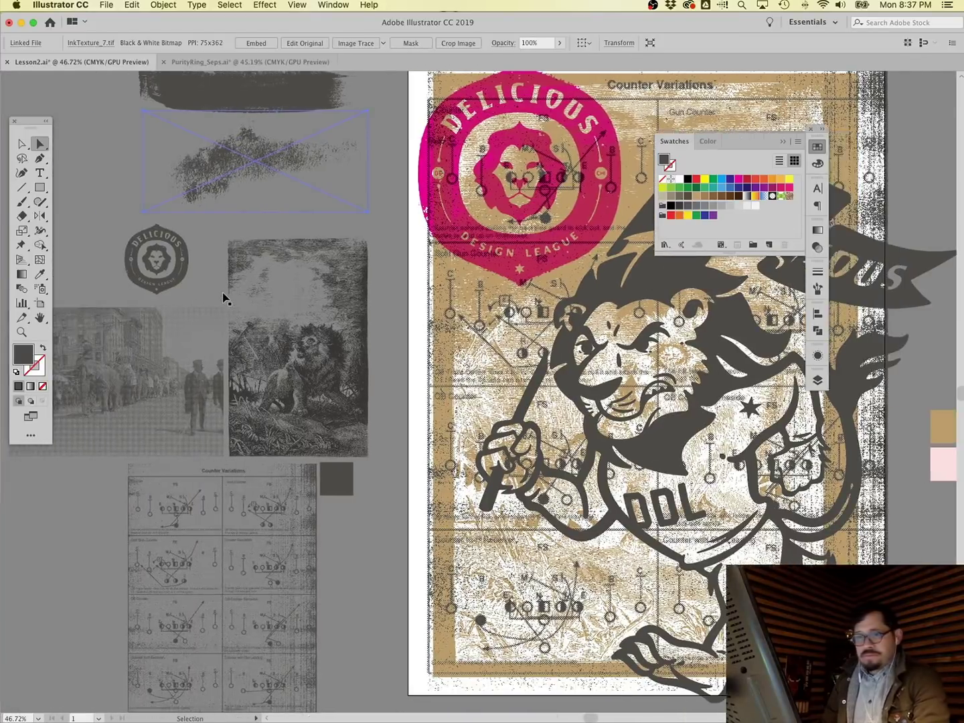
left_click(86, 482)
scroll(79, 522, "right", 4)
scroll(80, 521, "up", 2)
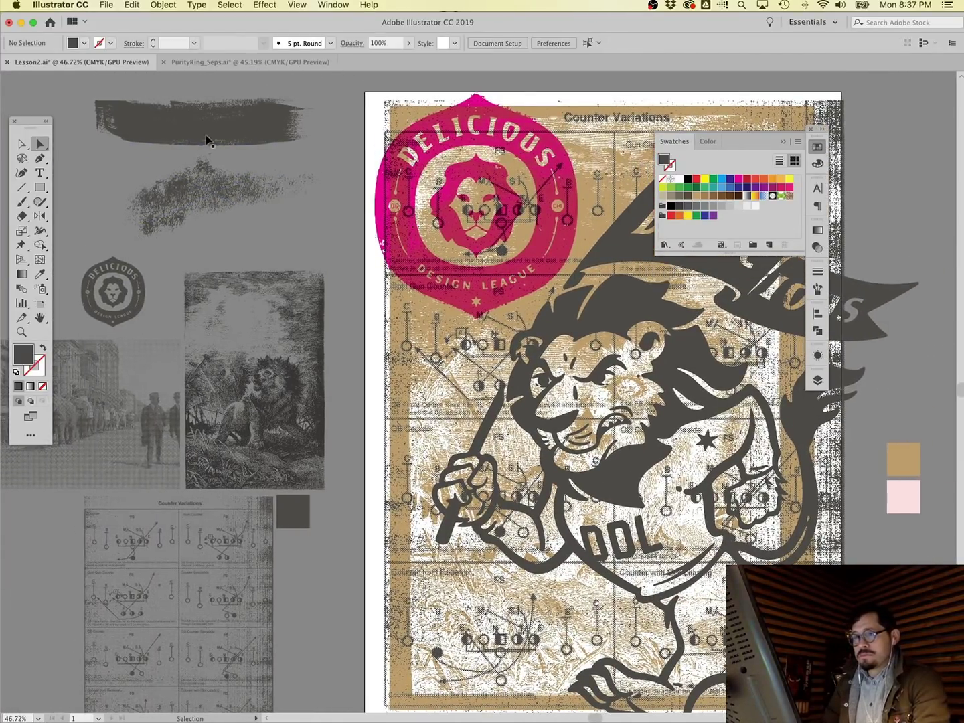
left_click(190, 130)
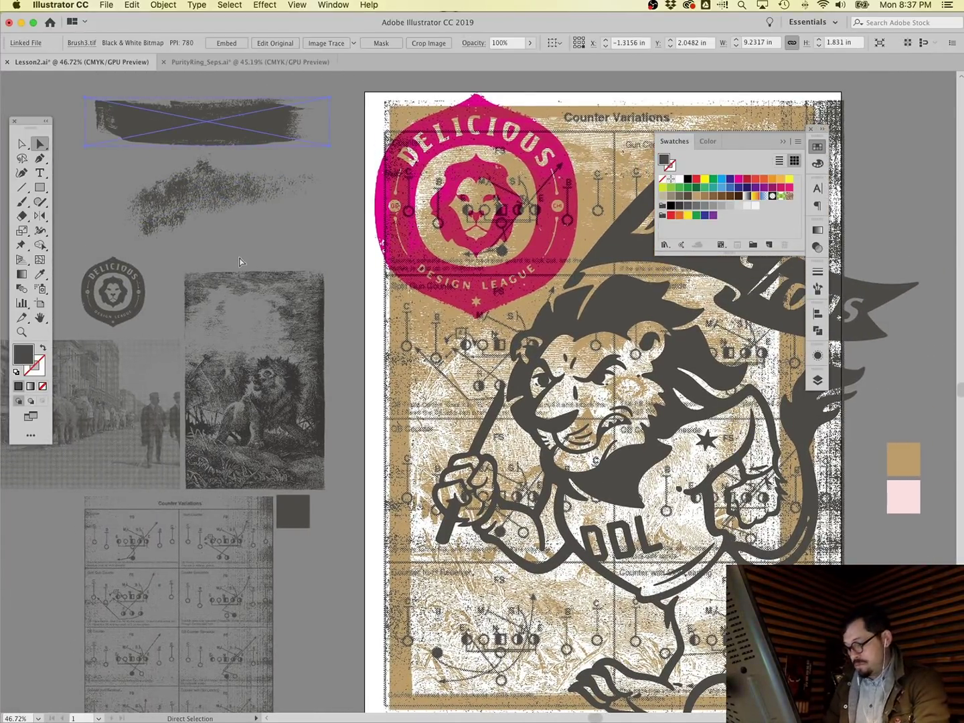
key("super+c")
key("super+v")
Enlarge the pasted brush stroke to about 28.1 in wide and rotate it slightly counterclockwise across the poster's bottom.
left_click(20, 230)
mouse_move(298, 267)
left_mouse_down()
mouse_move(175, 174)
mouse_move(187, 116)
mouse_move(140, 107)
mouse_move(249, 702)
left_mouse_up()
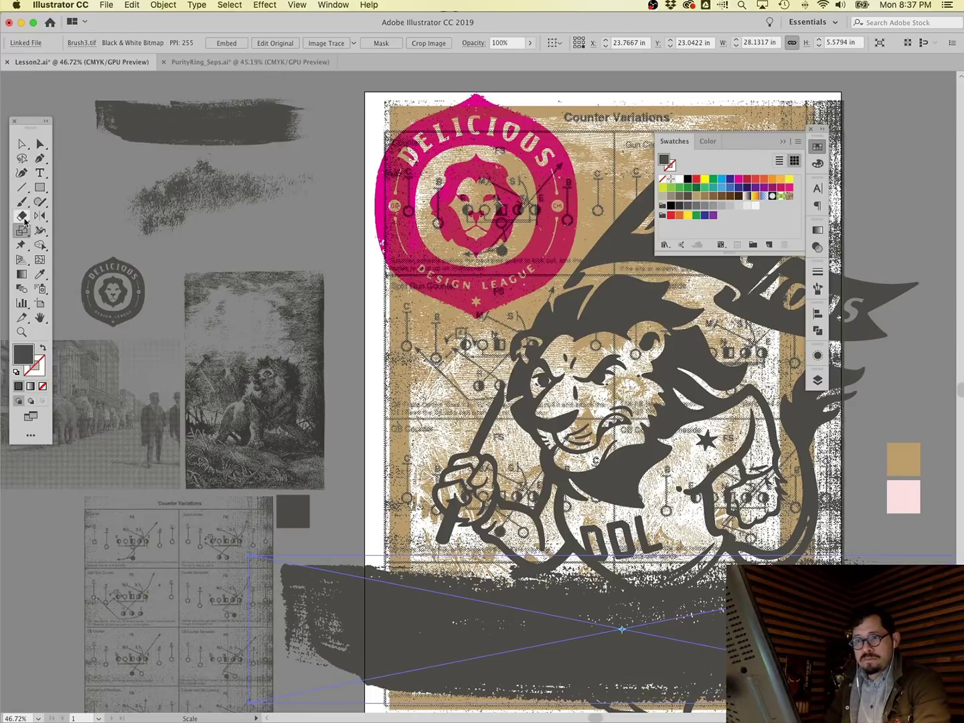
left_click_drag(39, 216, 83, 214)
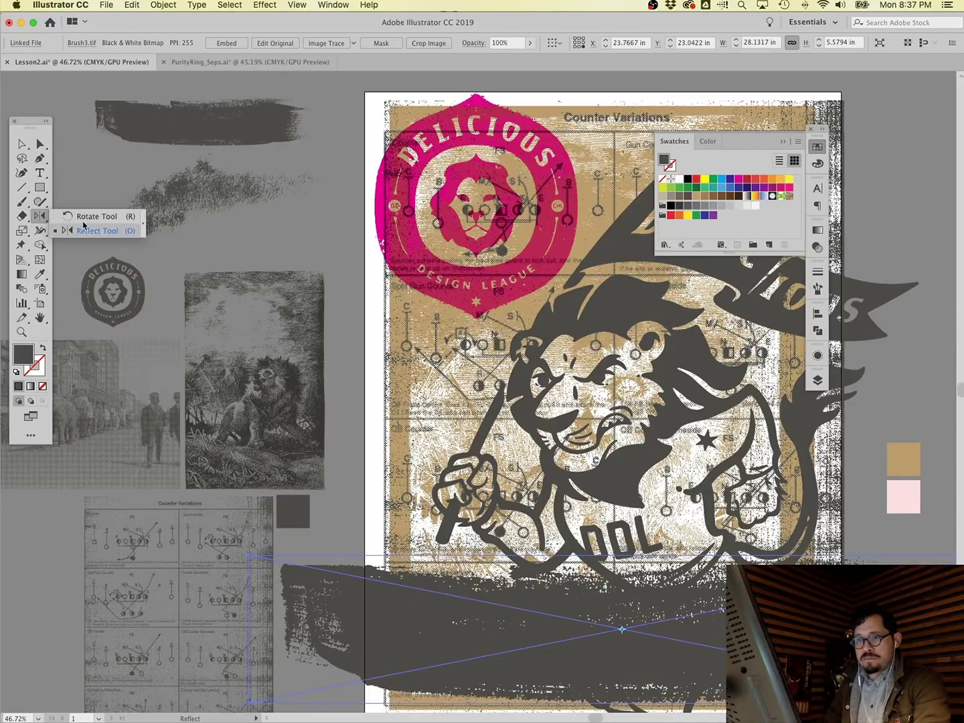
left_click_drag(586, 587, 581, 592)
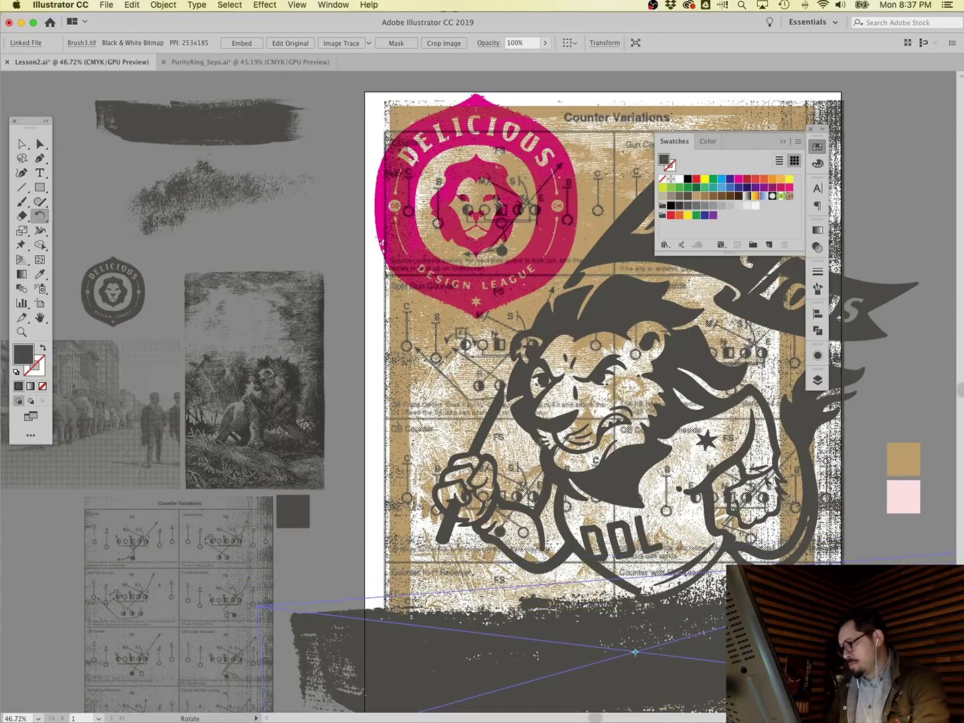
Recolor the brush stroke magenta with Multiply blending and adjust its position slightly lower on the poster.
scroll(581, 593, "right", 6)
left_click(739, 180)
left_click(817, 247)
left_click(700, 245)
left_click(694, 282)
key("super+shift+a")
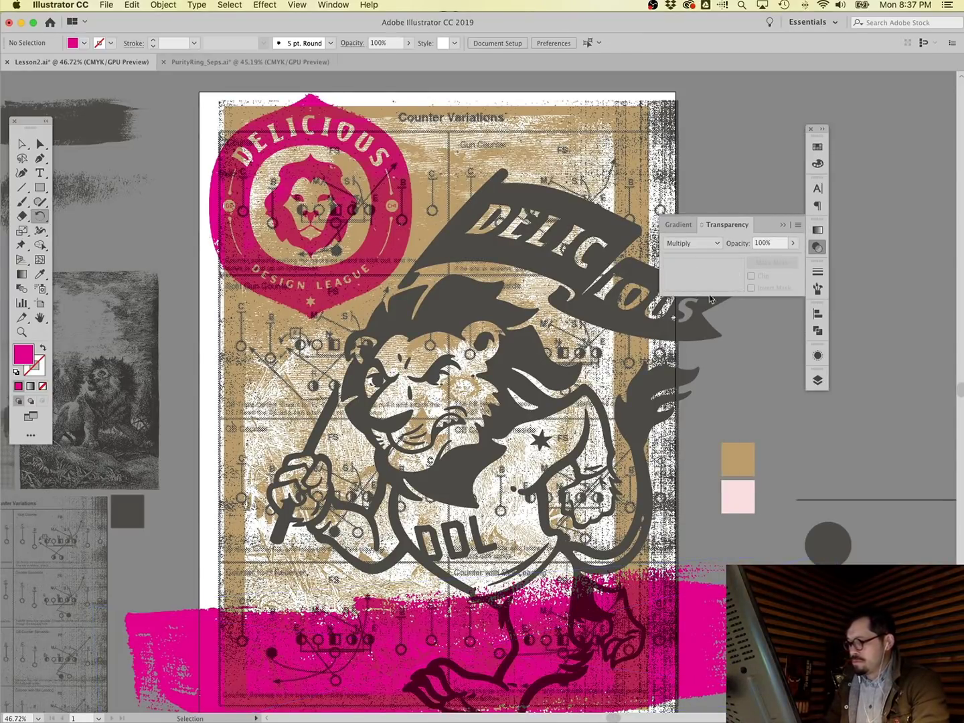
left_click(340, 606)
left_click_drag(340, 606, 471, 665)
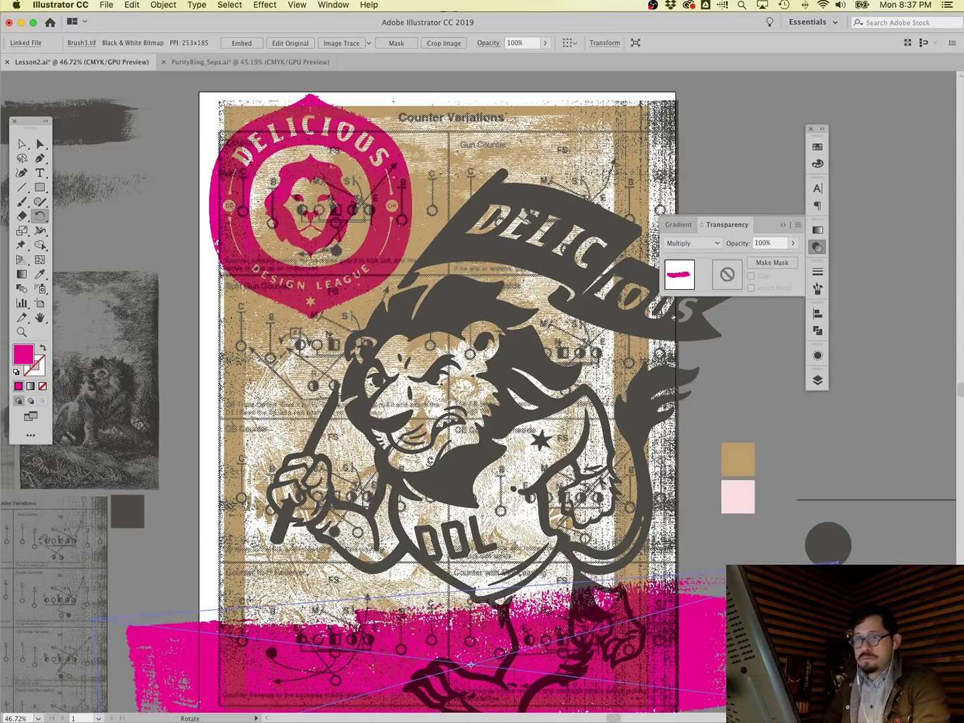
Inspect the collage's separate elements by selecting the lion line art, white engraving, football diagrams and badge in turn.
left_click(40, 143)
left_click(529, 239)
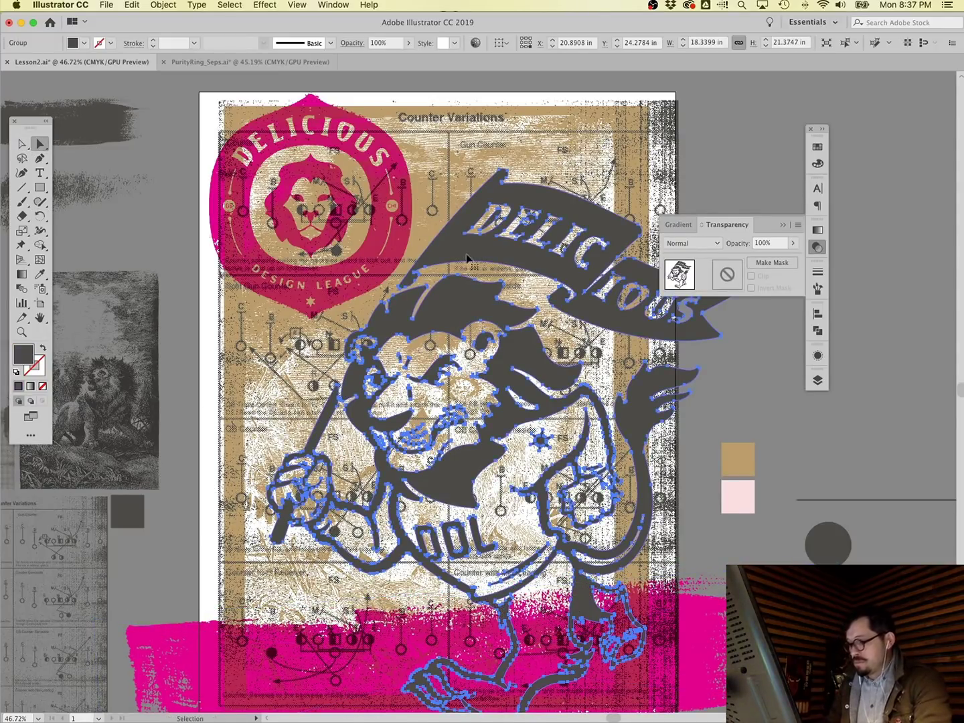
left_click(268, 357)
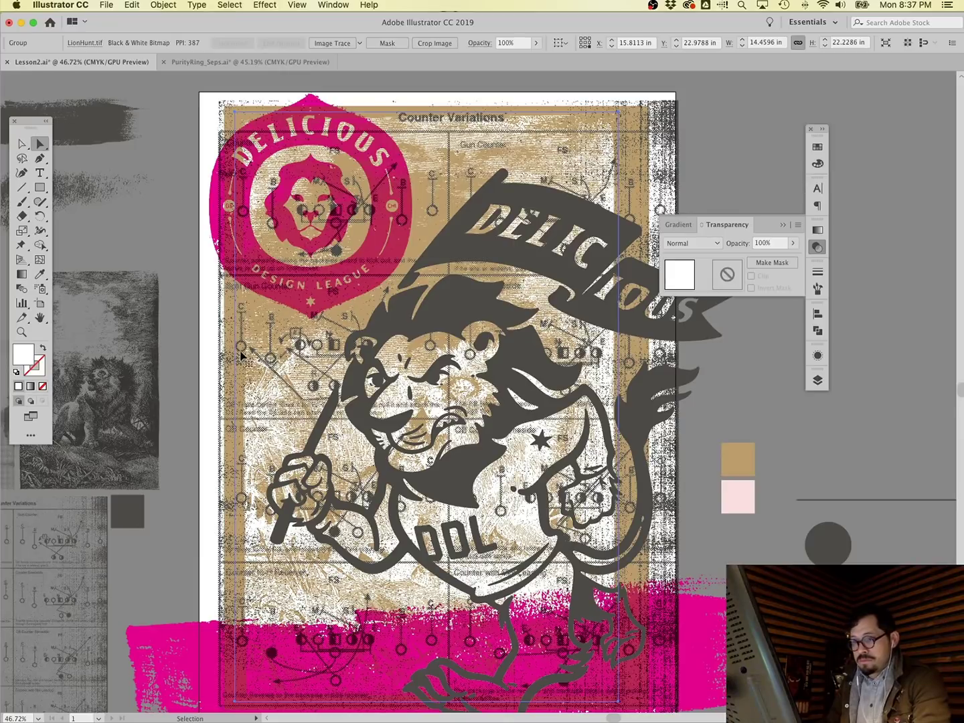
left_click(245, 358)
left_click(230, 359, "shift")
left_click(229, 358)
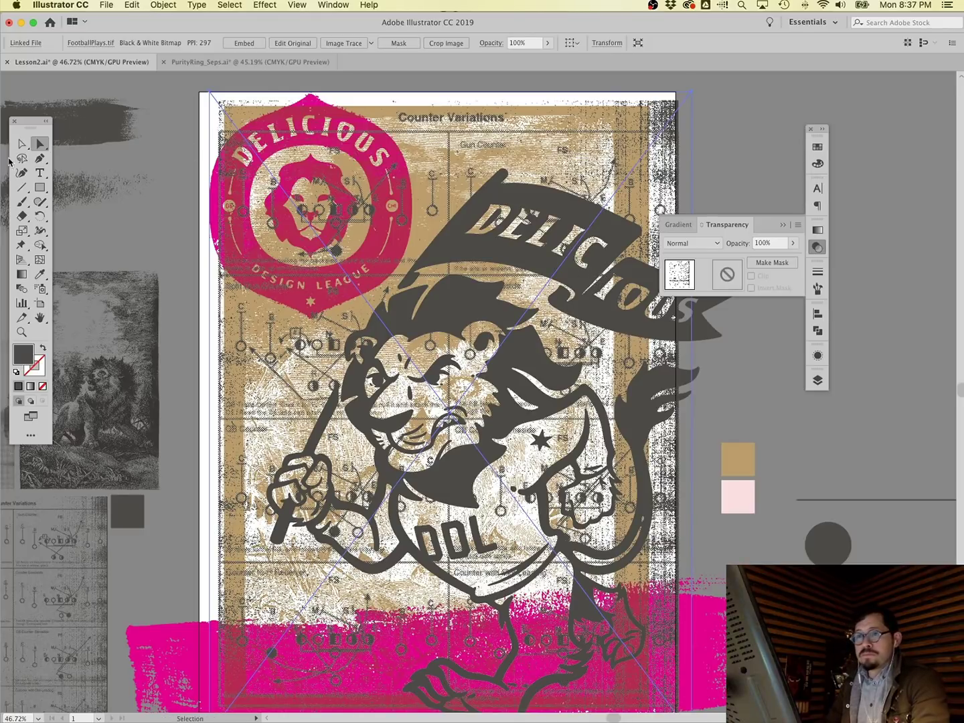
left_click(189, 121)
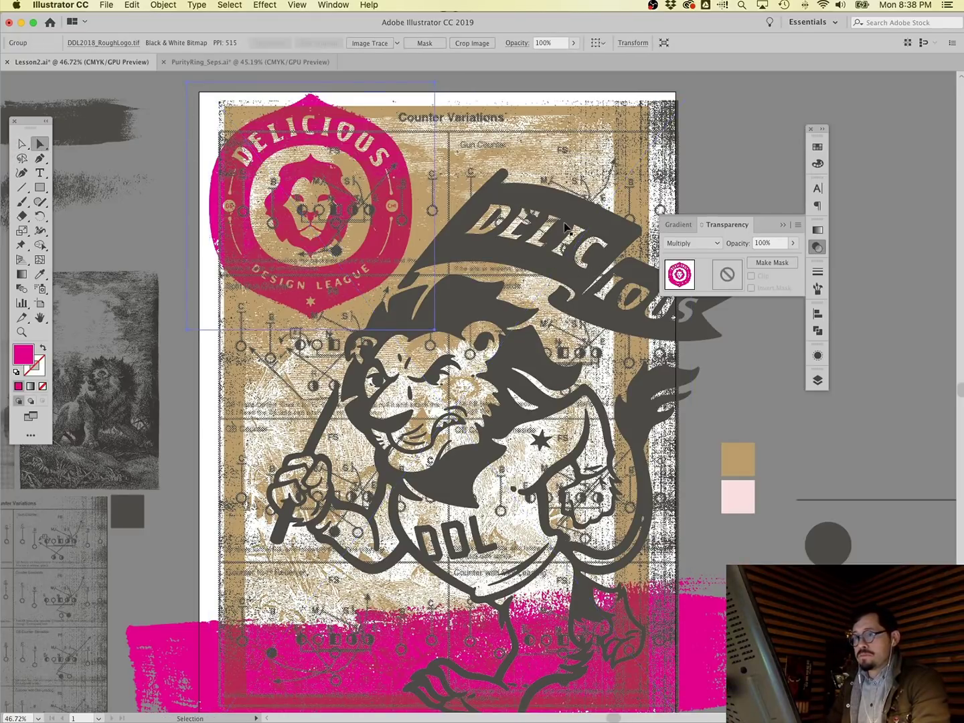
left_click(603, 278)
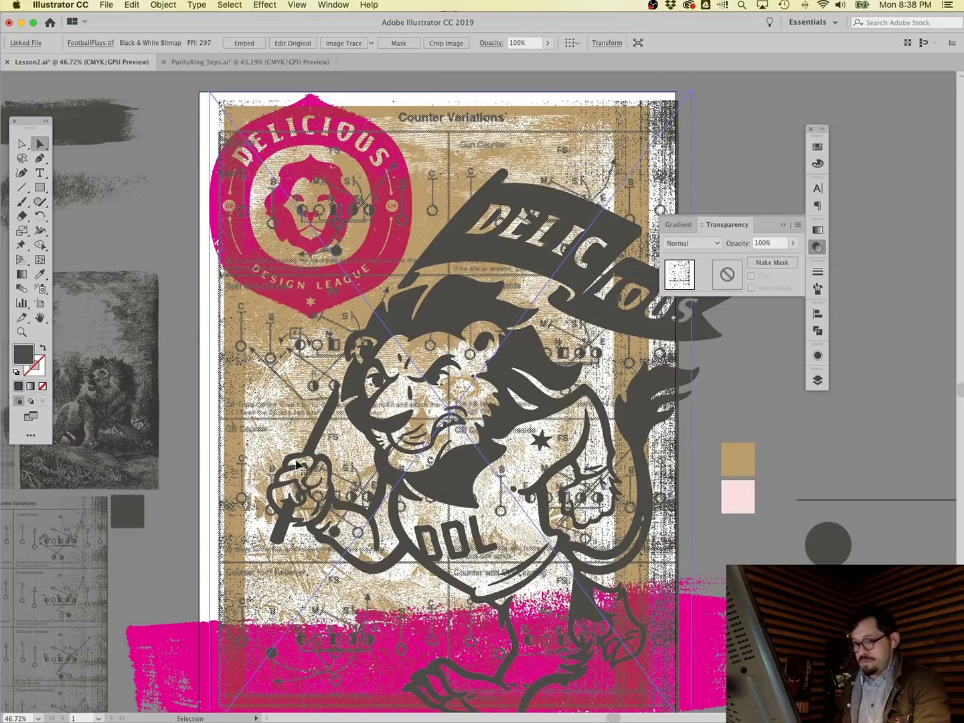
left_click(776, 398)
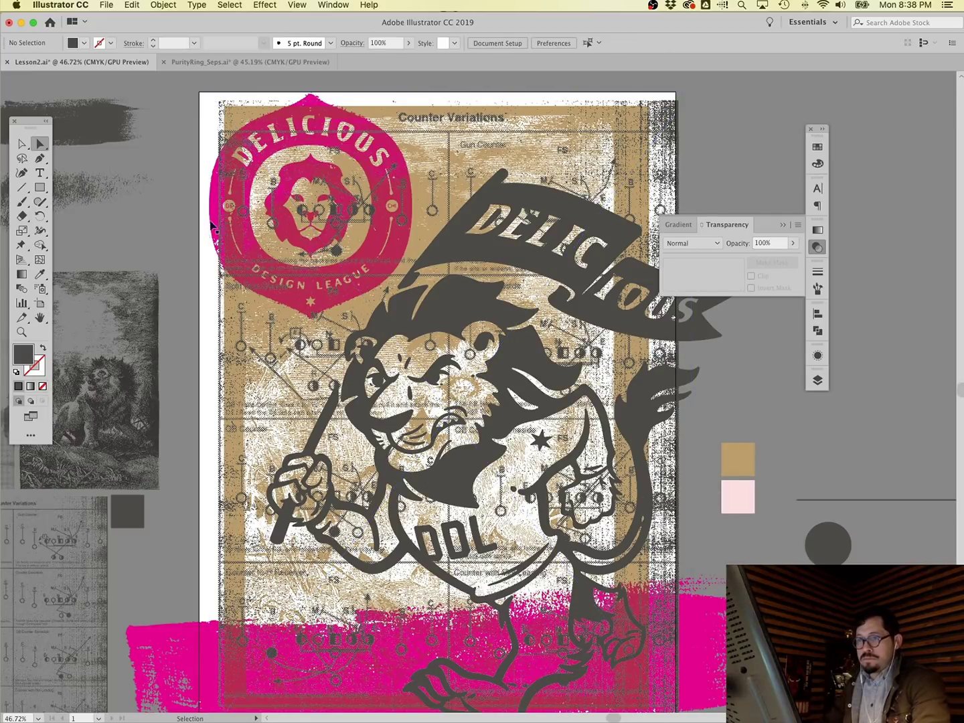
Duplicate the collage style layer.
left_click(21, 332)
left_click(462, 391, "alt")
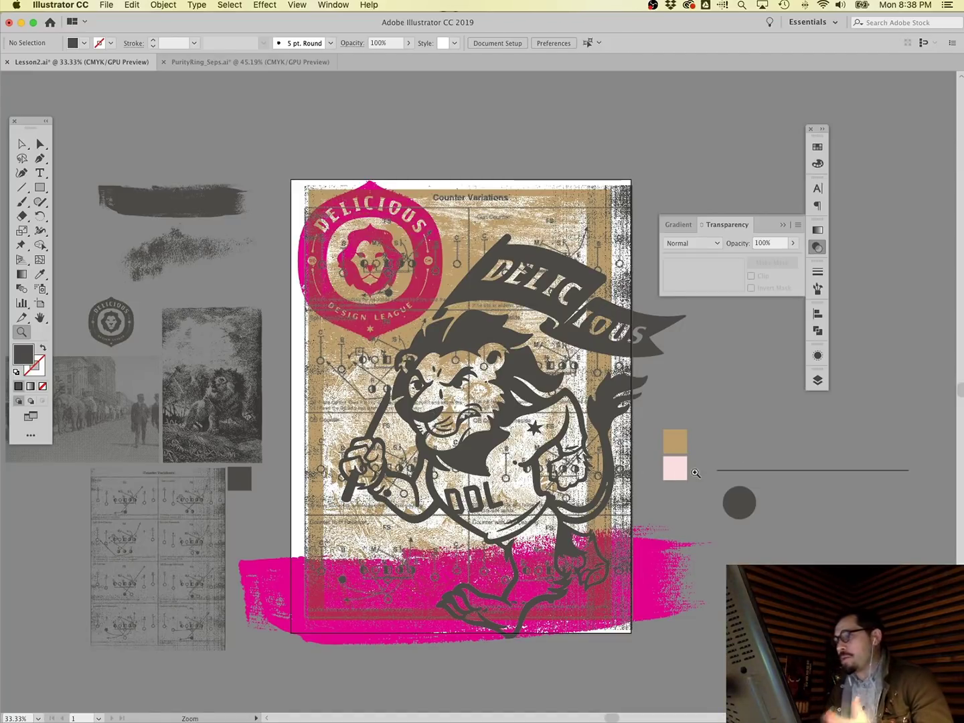
left_click(816, 381)
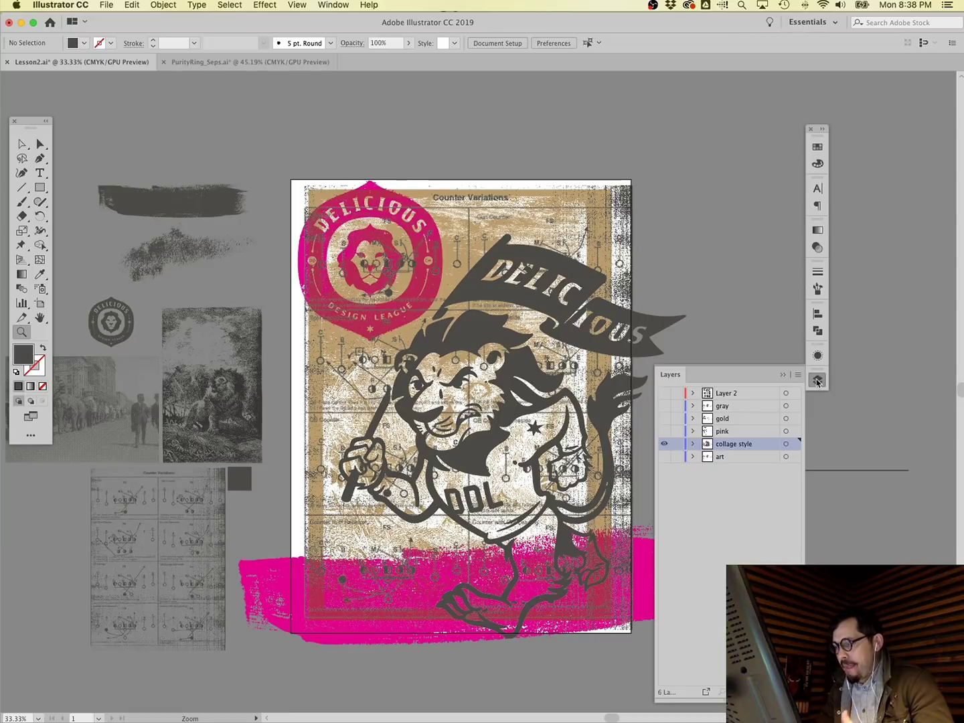
left_click(711, 448)
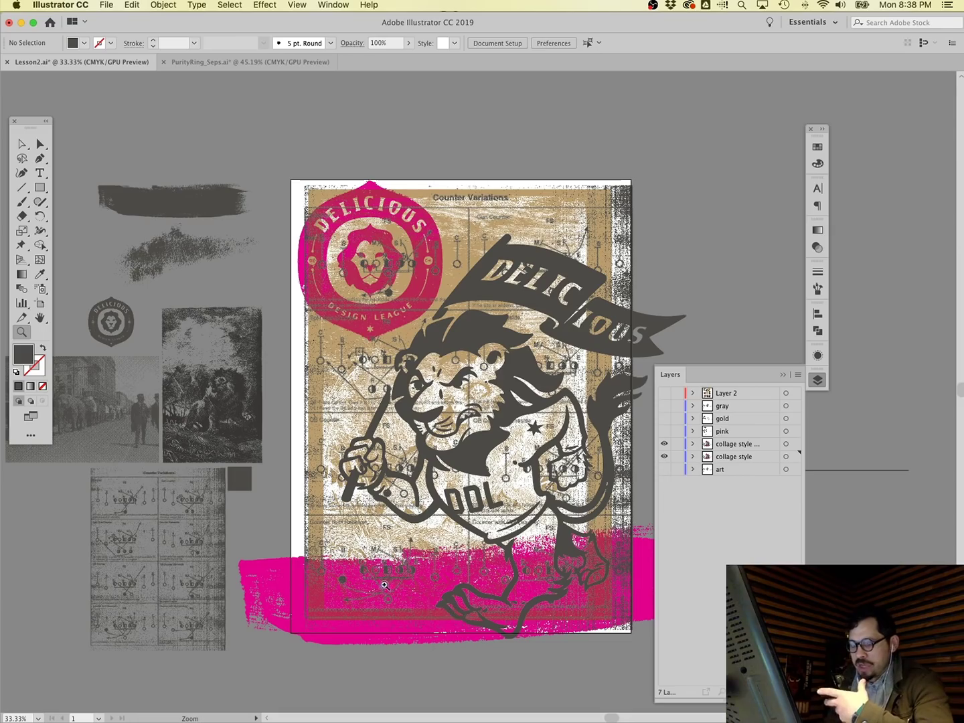
Examine the brush stroke's overlaps up close, then make two more collage style copies and leave only the topmost one shown and active.
left_click(298, 600)
scroll(360, 434, "right", 10)
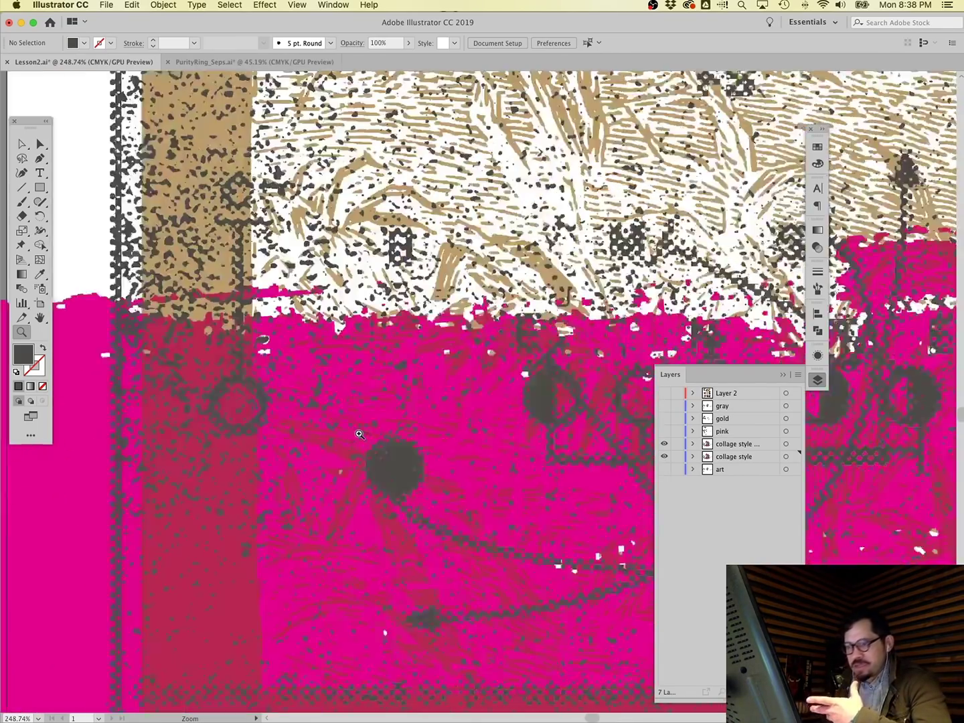
scroll(360, 434, "right", 10)
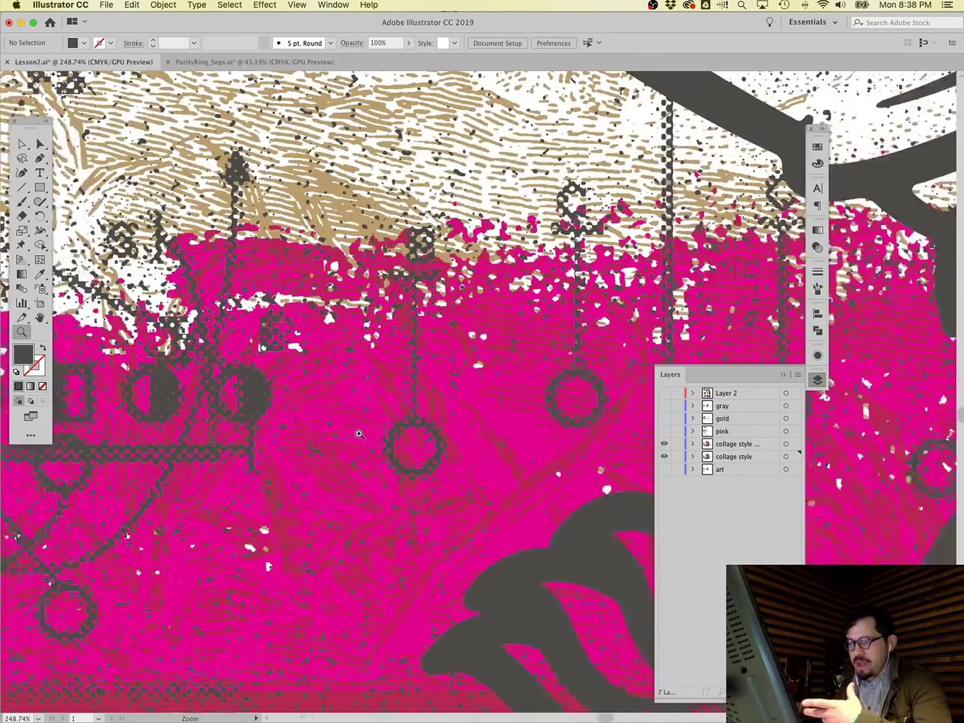
scroll(360, 434, "right", 5)
key("super+0")
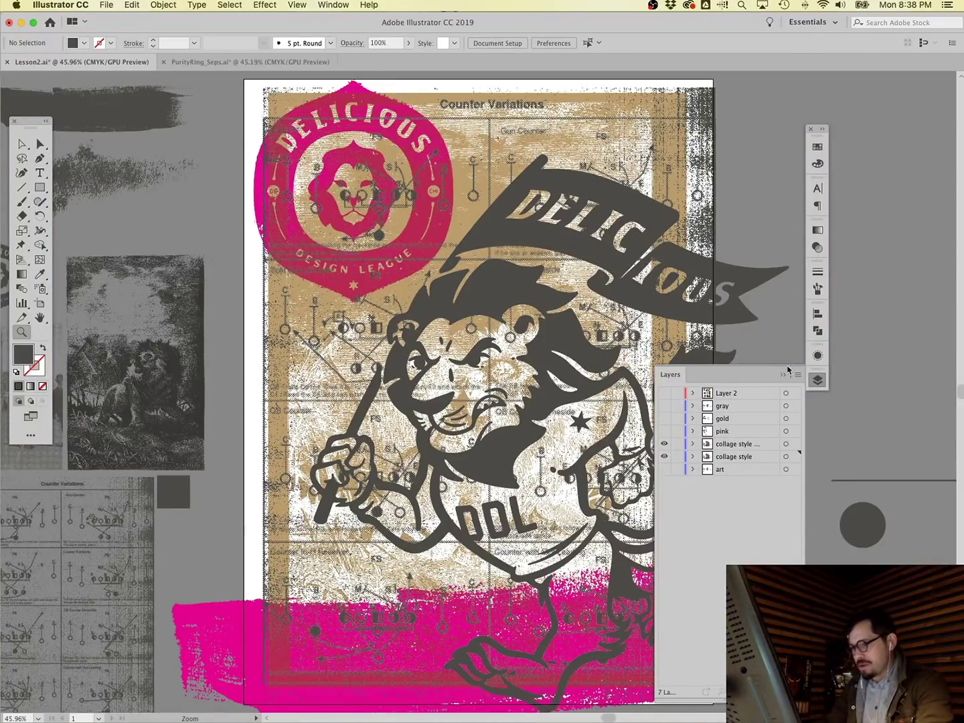
left_click(709, 446)
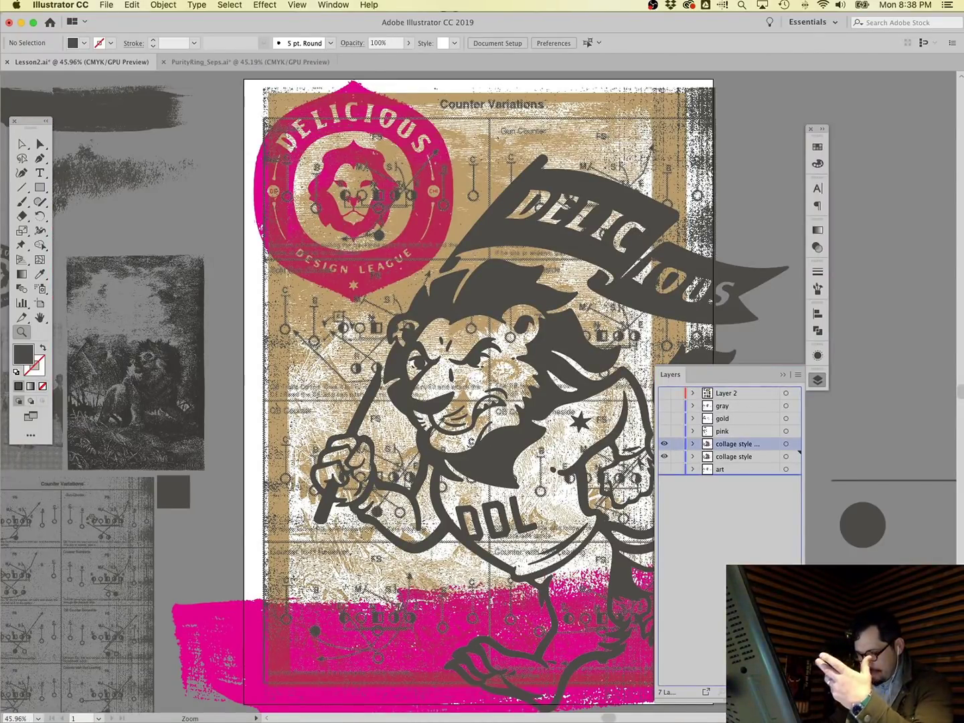
left_click_drag(709, 446, 665, 482)
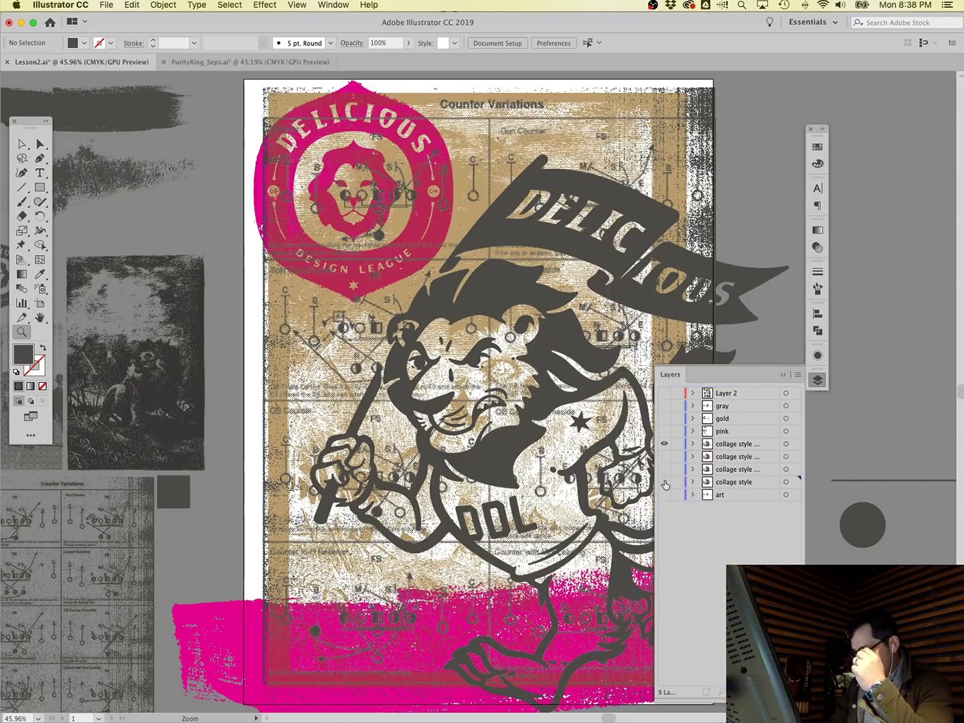
left_click(707, 444)
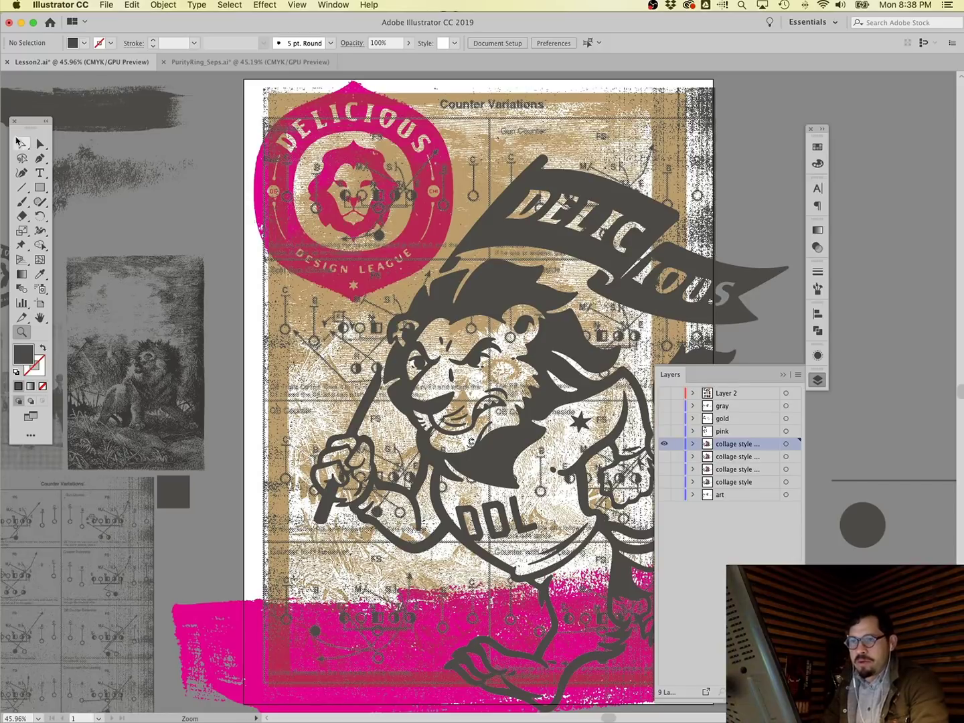
Delete the magenta badge and the magenta brush stroke from the topmost collage style copy.
left_click(39, 143)
left_click(355, 124)
left_click(365, 112, "shift")
left_click(365, 113)
key("Delete")
left_click(213, 604)
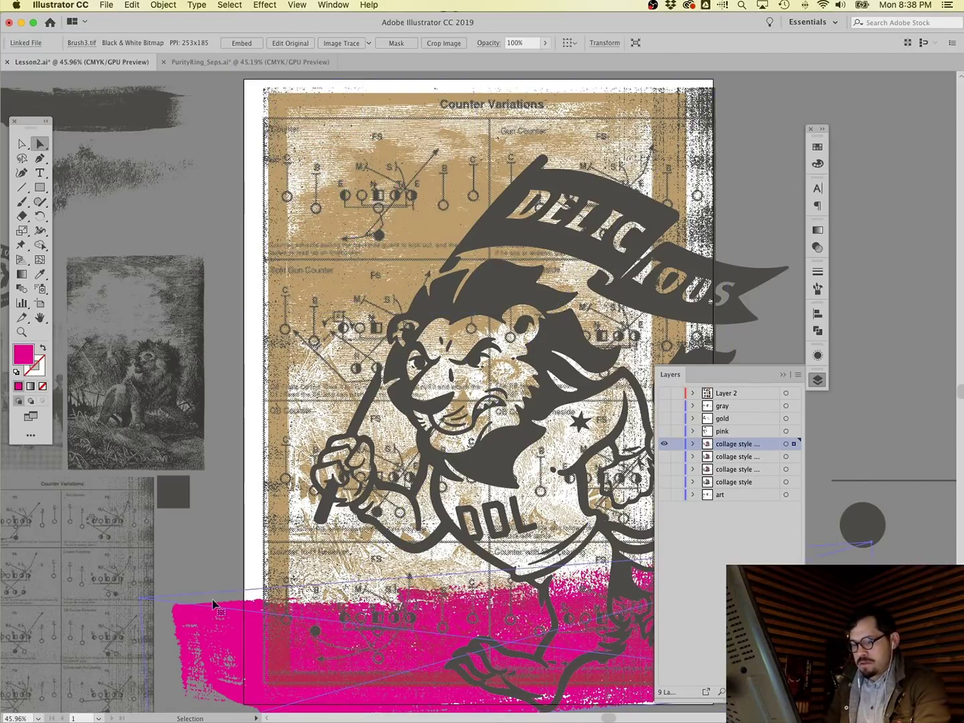
key("Delete")
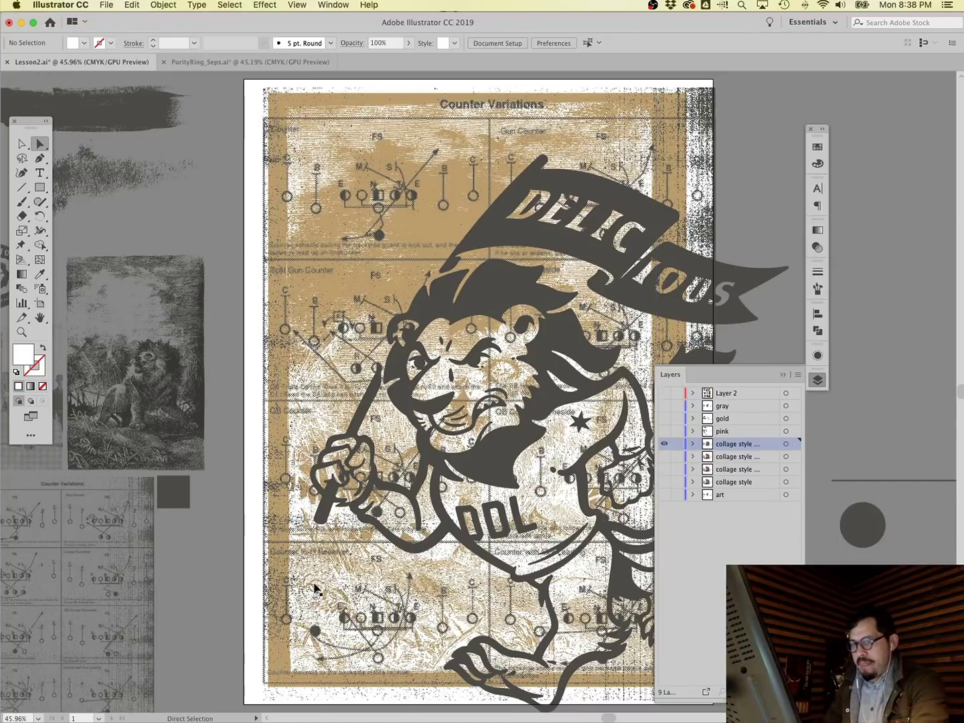
Delete the white engraving and the gold background from the topmost copy, keeping the dark lion art and football diagrams.
left_click(319, 593)
key("Delete")
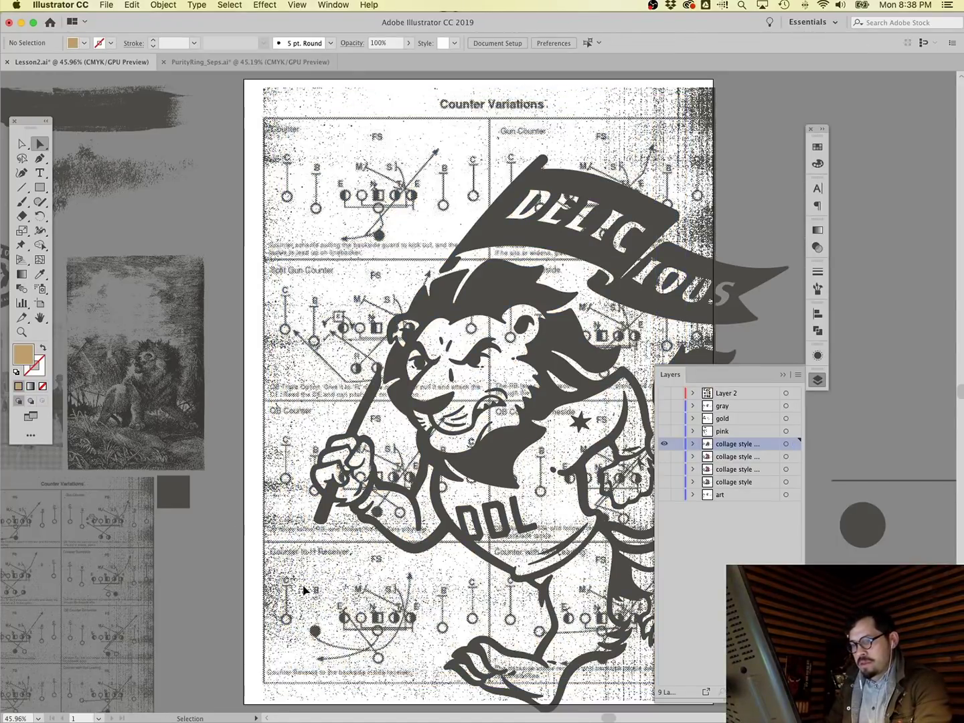
left_click(304, 591)
key("Delete")
left_click(317, 568)
key("Delete")
left_click(317, 568)
left_click(221, 562)
left_click(144, 558)
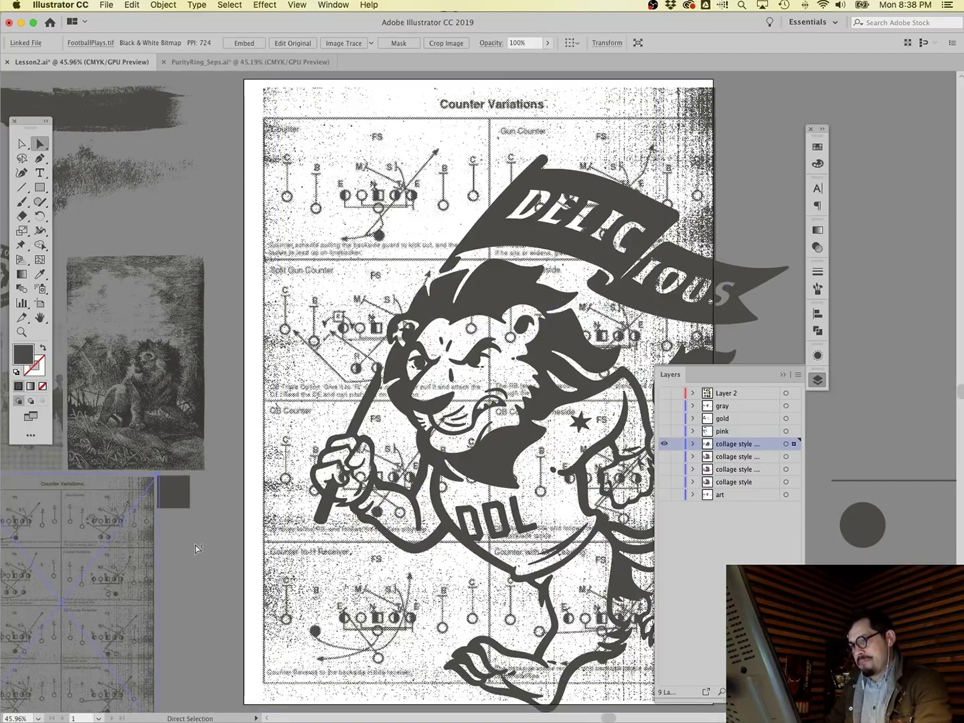
Show only the second collage style copy and delete its football diagrams and dark lion line art.
left_click(664, 443)
left_click(665, 456)
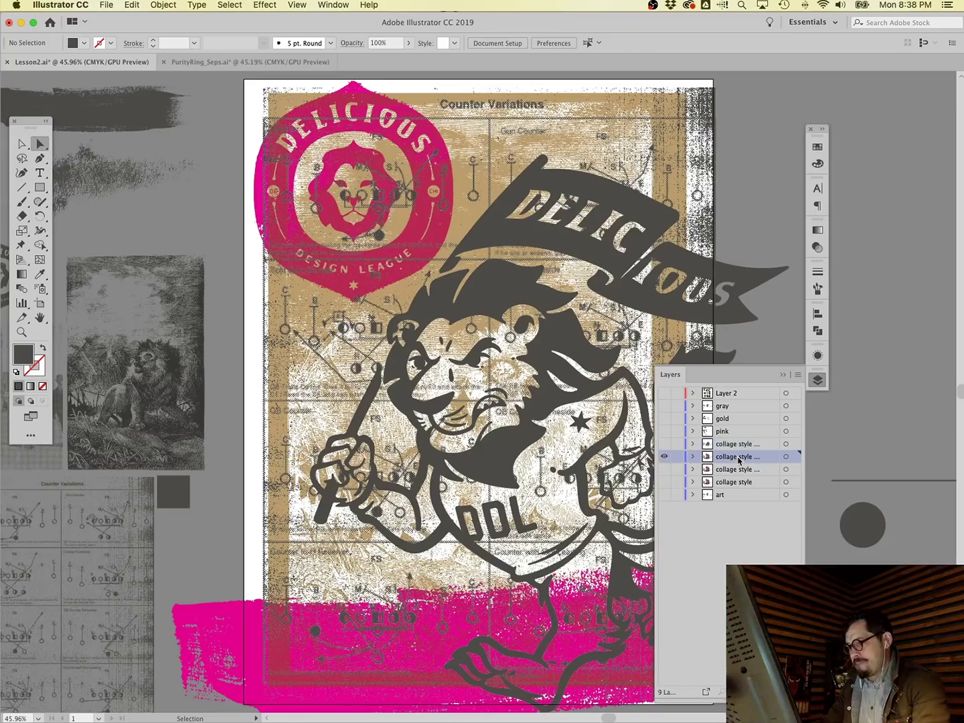
left_click(295, 386)
scroll(298, 391, "up", 1)
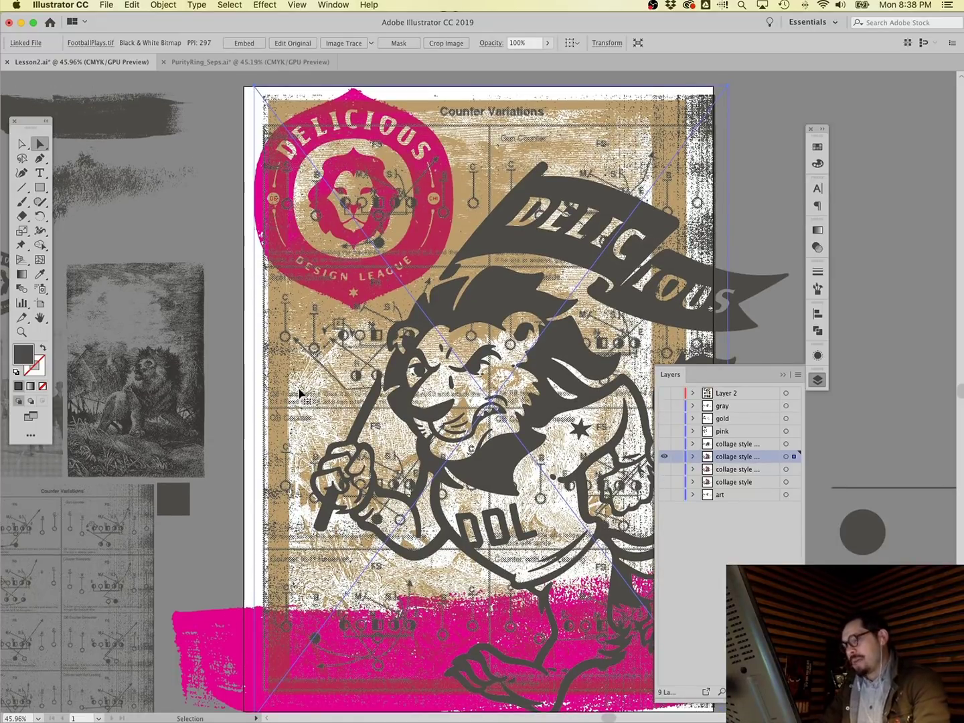
key("Delete")
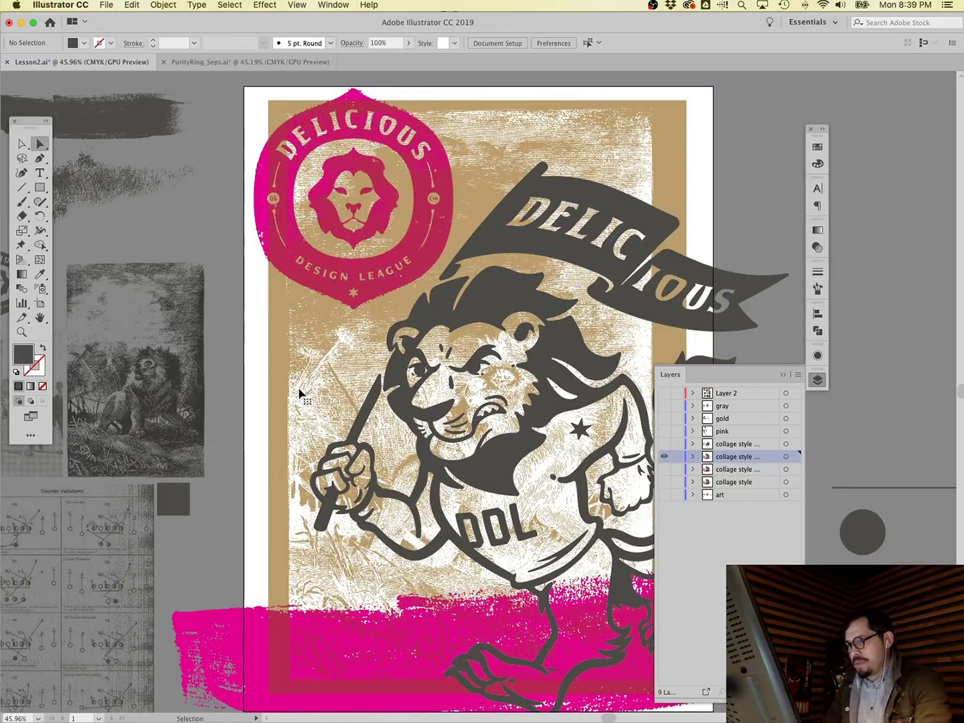
left_click(394, 403)
key("Delete")
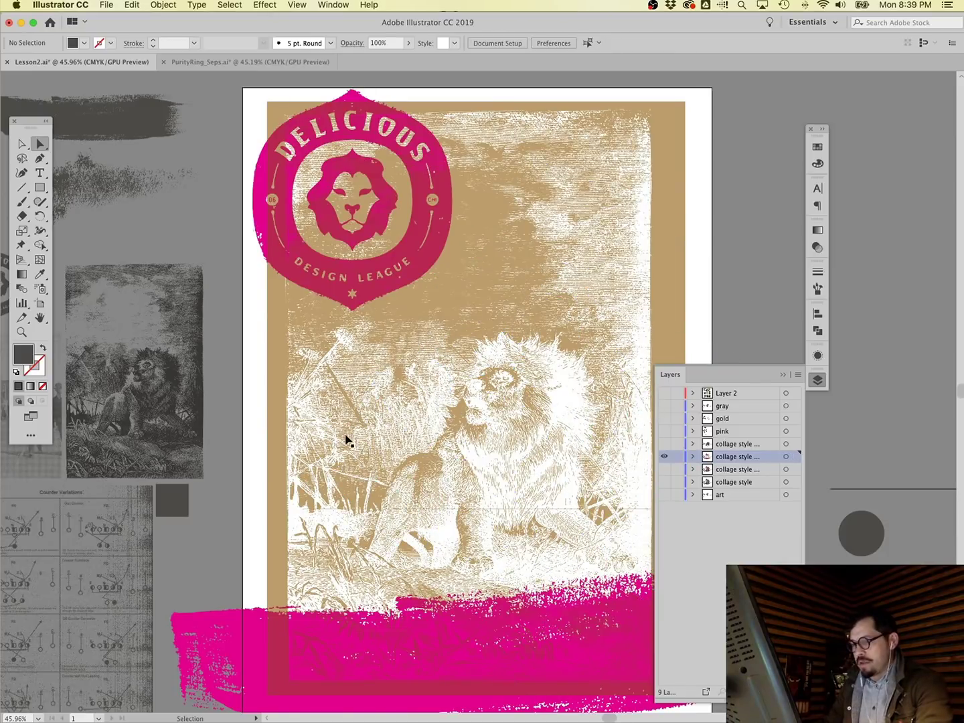
Delete the white engraving and gold background from the second copy, keeping only the magenta badge and brush stroke.
left_click(340, 512)
key("Delete")
left_click(338, 513)
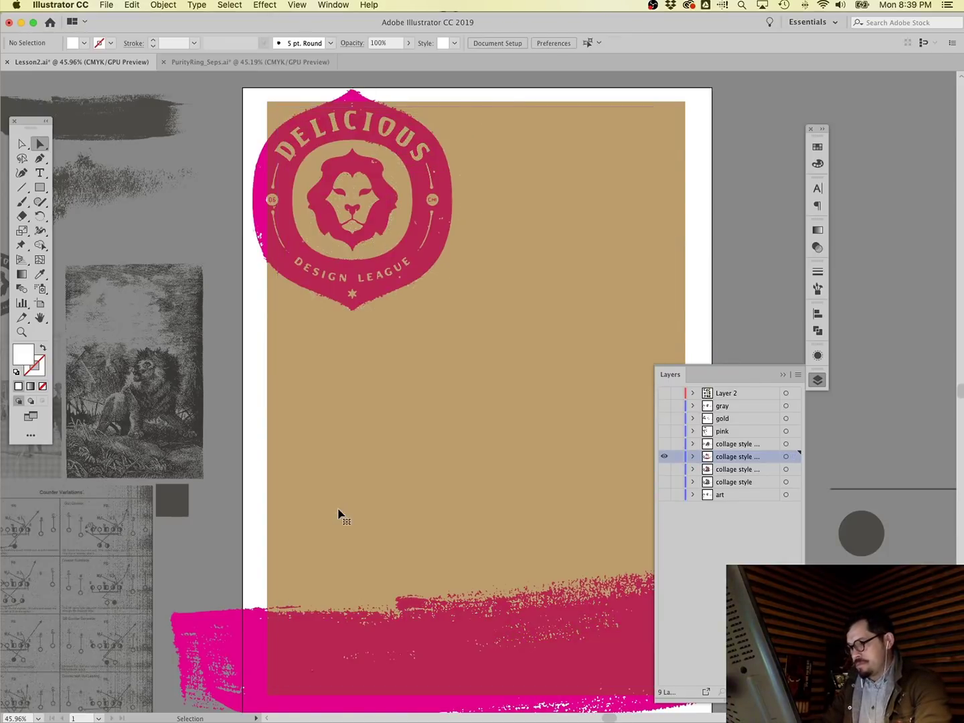
key("Delete")
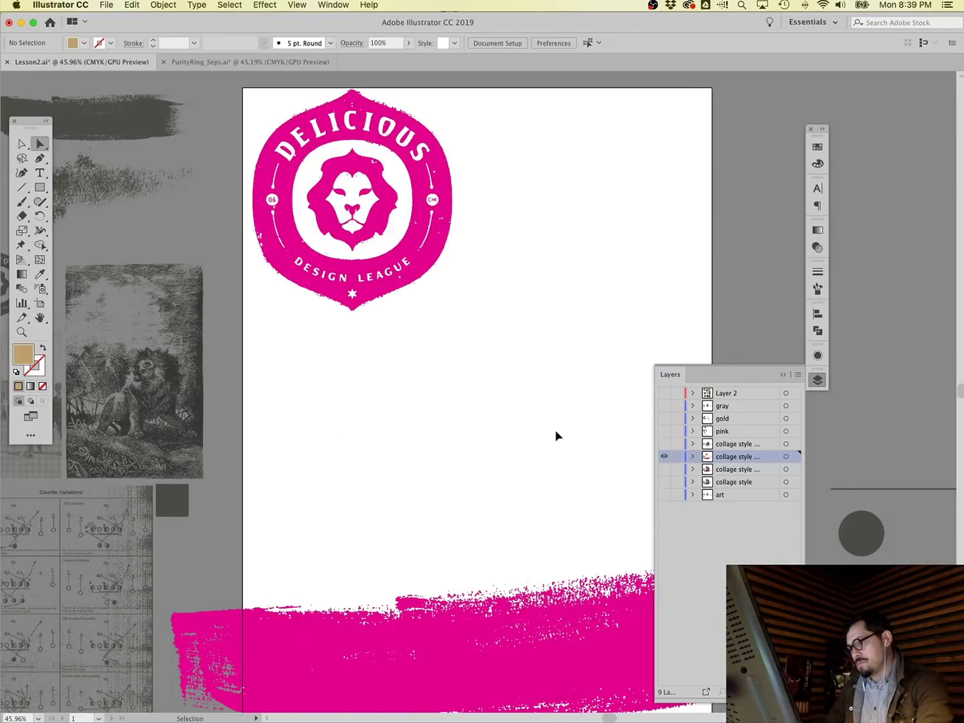
Show only the third collage style copy and delete its football diagrams and dark lion line art.
left_click(664, 457, "alt")
left_click(664, 469, "alt")
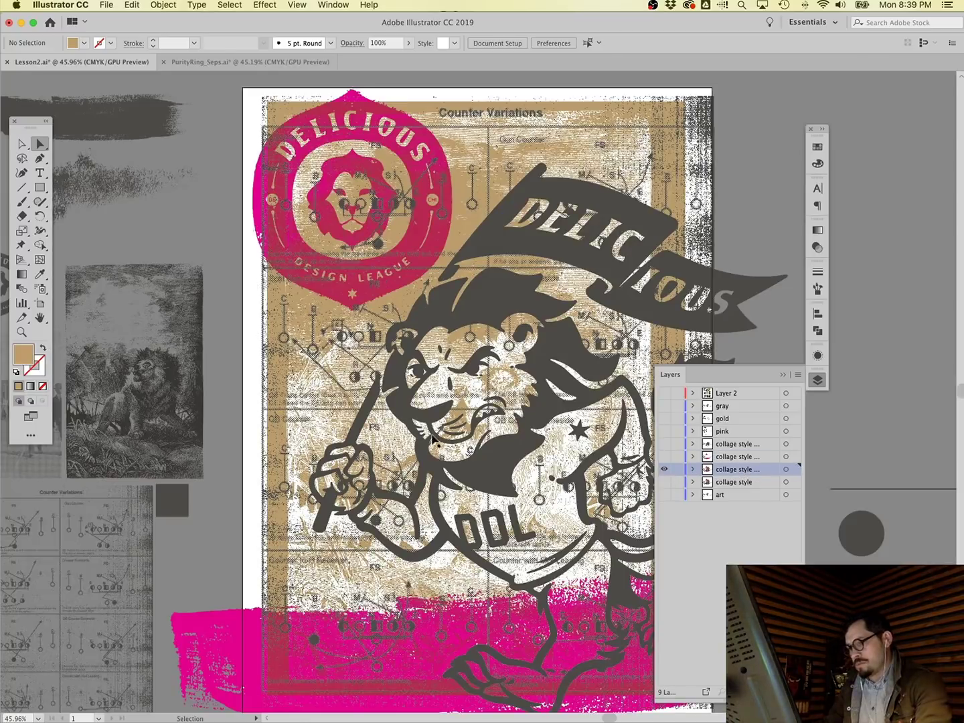
left_click(386, 405)
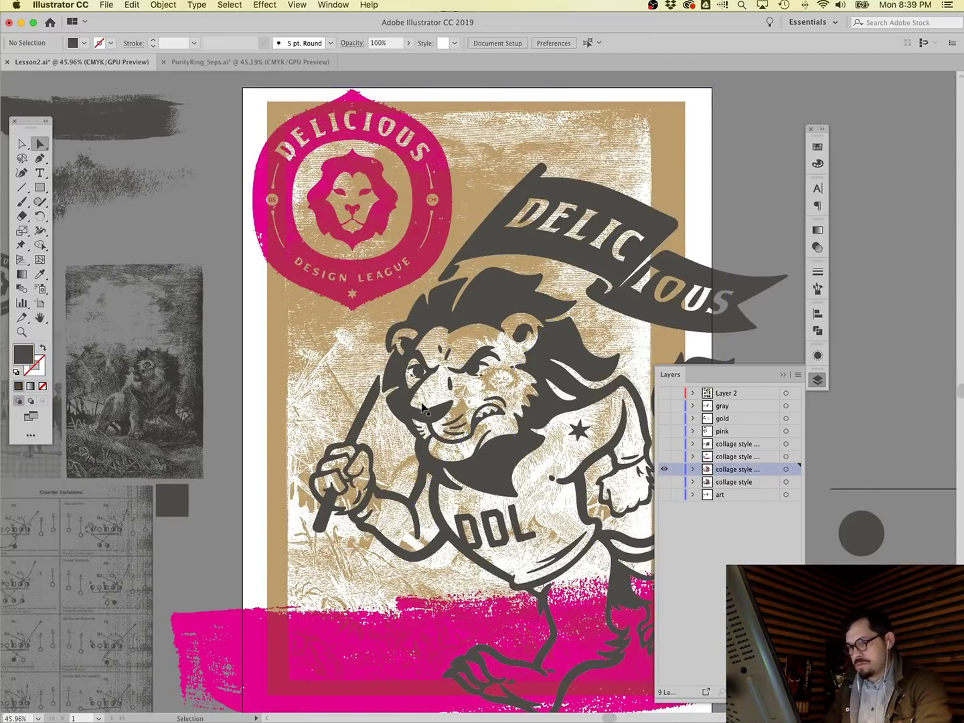
key("Delete")
left_click(364, 433)
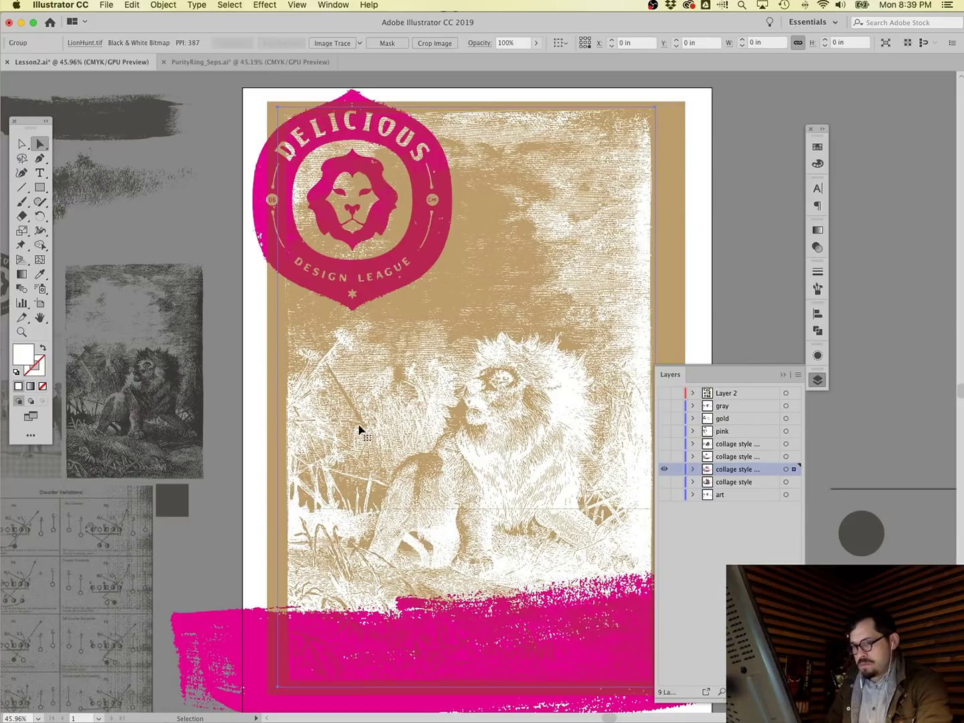
Delete the magenta brush stroke and badge from the third copy, and show all three separated layers together.
left_click(255, 678)
left_click(375, 217, "shift")
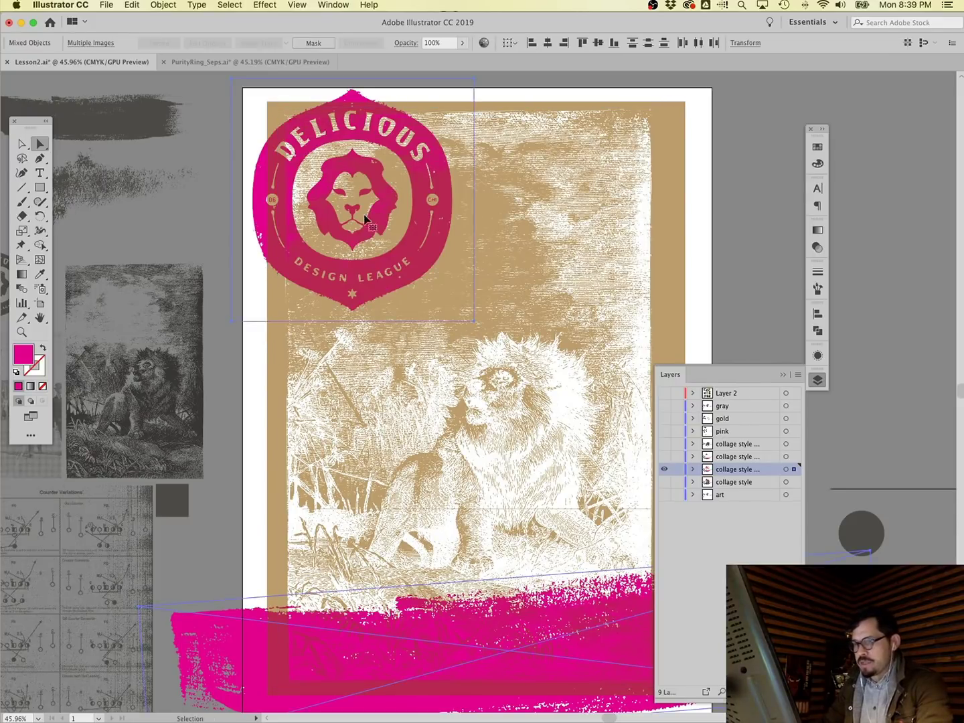
key("Delete")
left_click(282, 260)
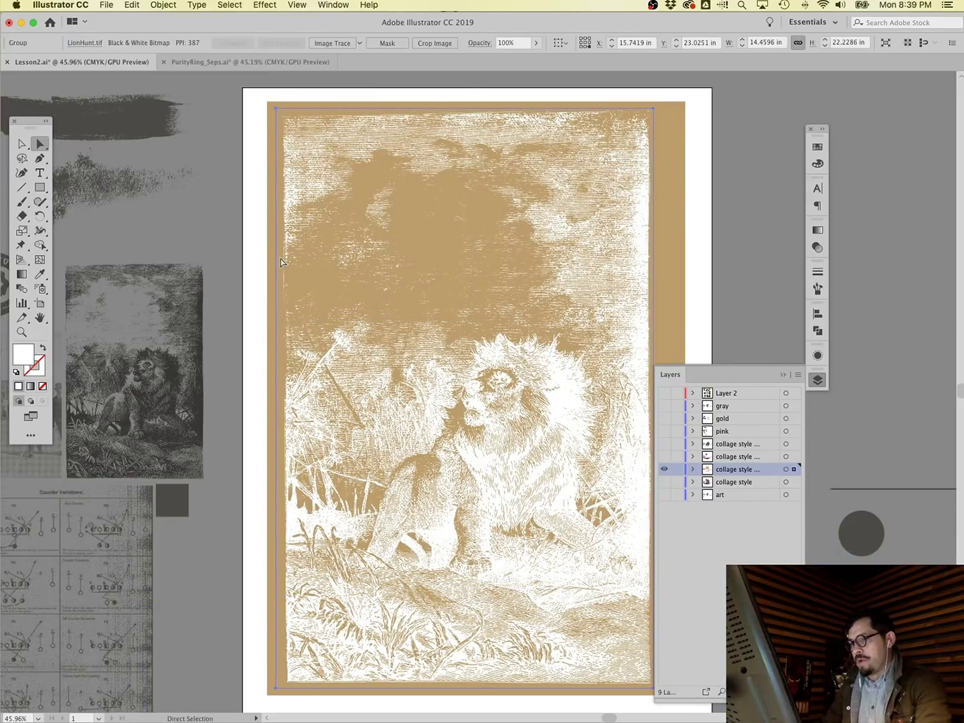
left_click(255, 215)
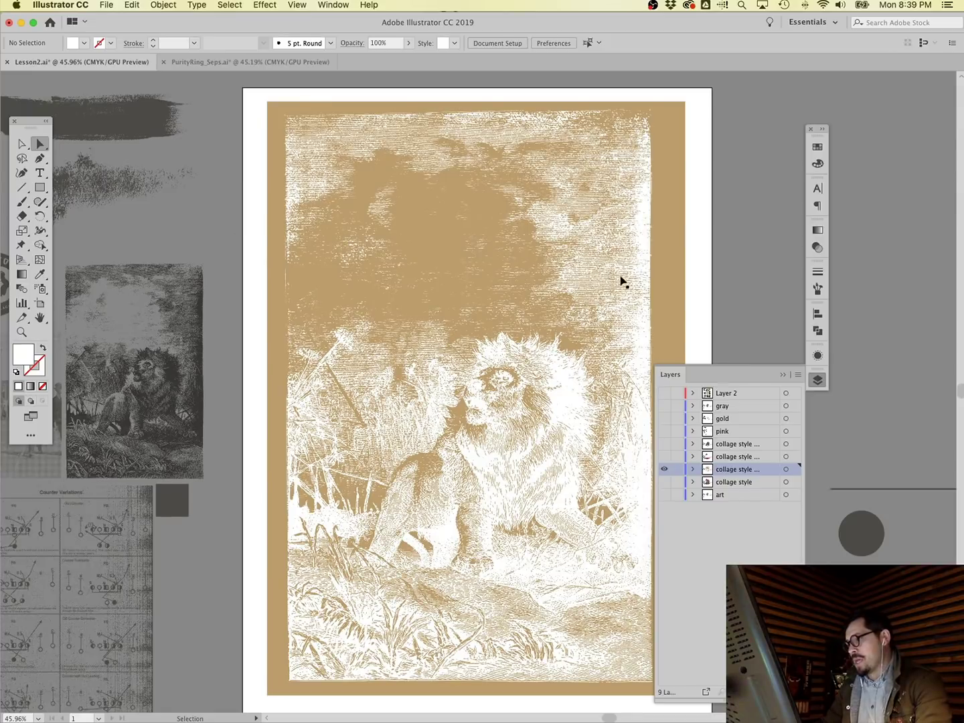
left_click_drag(664, 463, 665, 444)
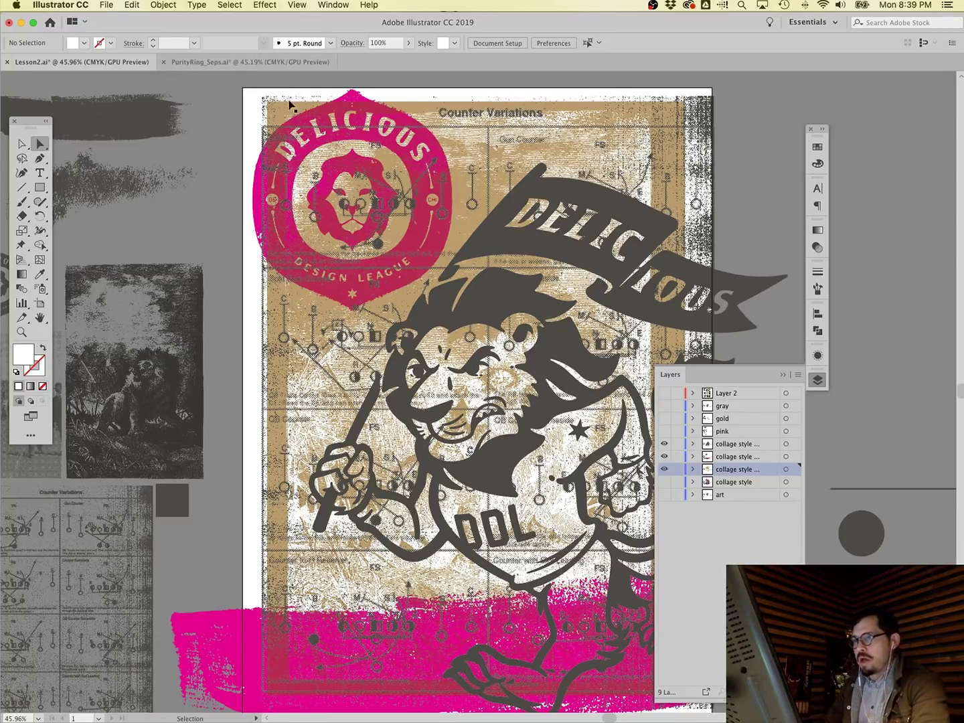
Hide the separated layers, show Layer 2 instead, and examine the yellow The Kills poster up close.
left_click_drag(665, 448, 664, 469)
left_click(665, 393)
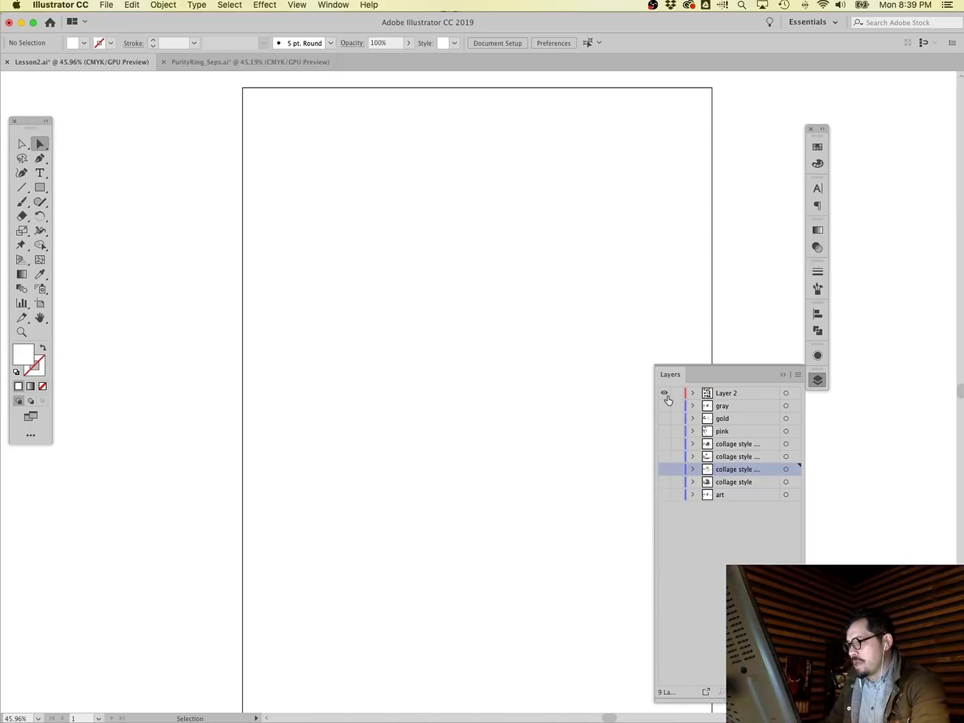
left_click(736, 395)
left_click(22, 332)
left_click_drag(533, 102, 720, 287)
scroll(528, 267, "down", 5)
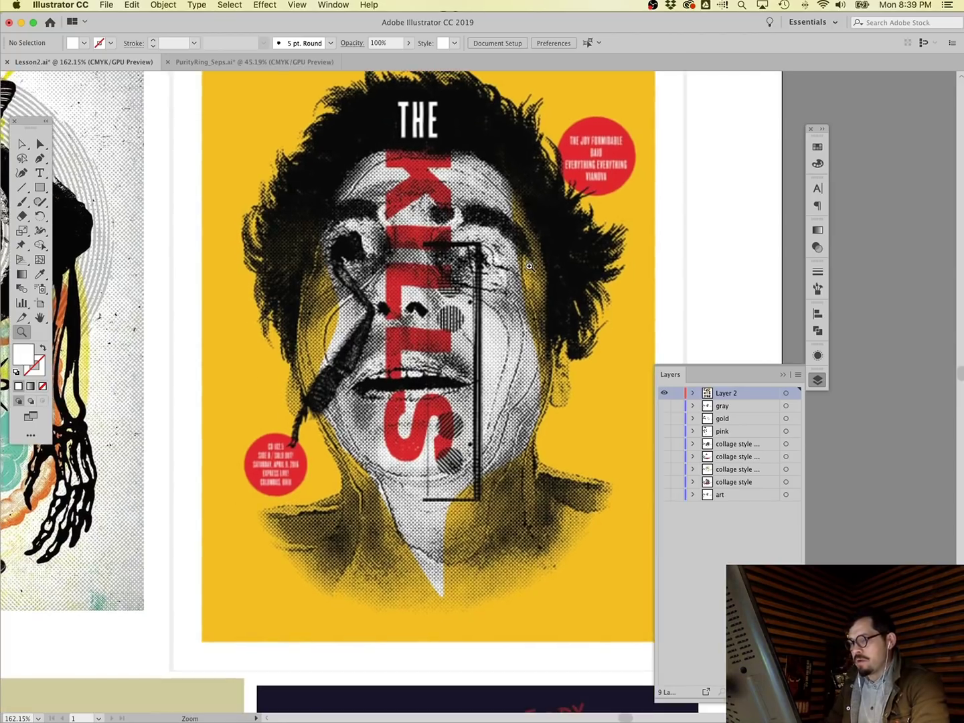
scroll(531, 265, "up", 4)
scroll(530, 265, "right", 1)
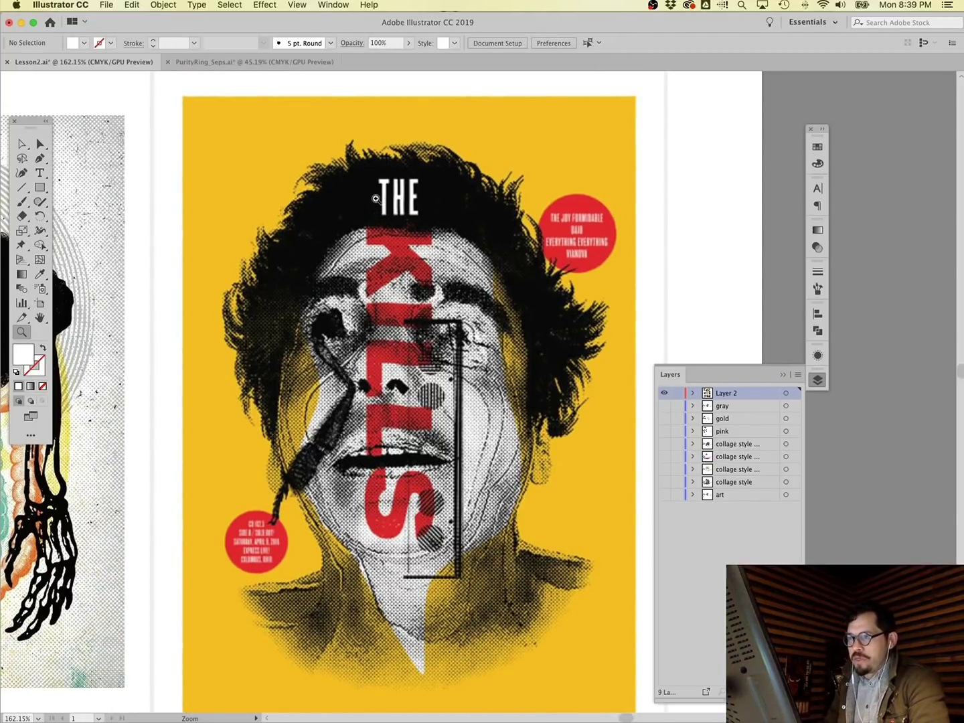
Examine the white THE lettering and the small knocked-out text in the lower red circle of The Kills poster.
left_click_drag(368, 167, 441, 231)
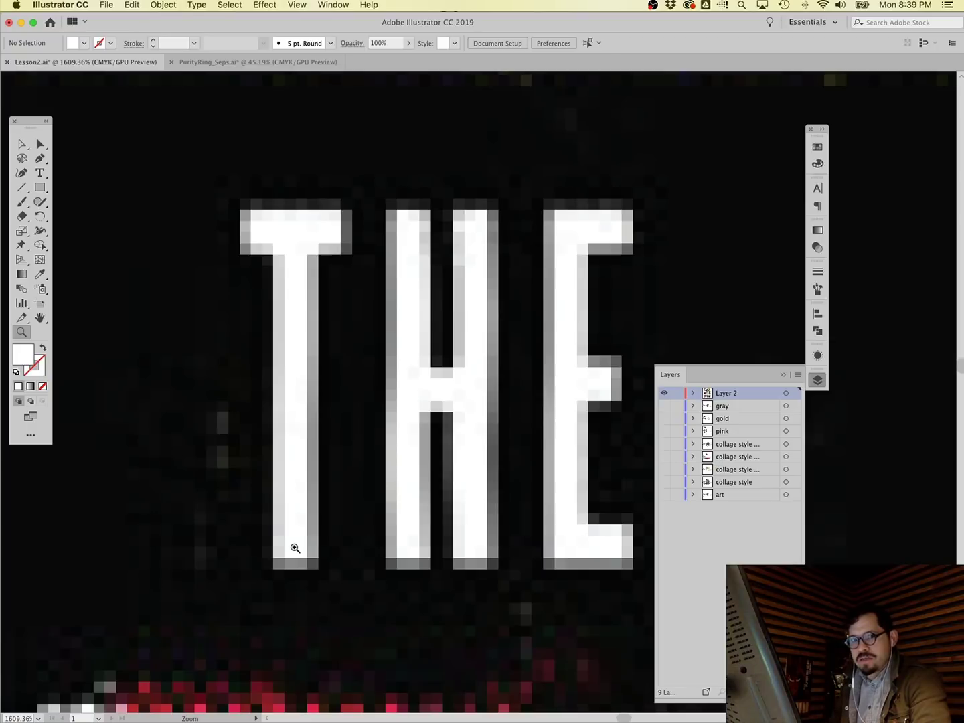
key("super+0")
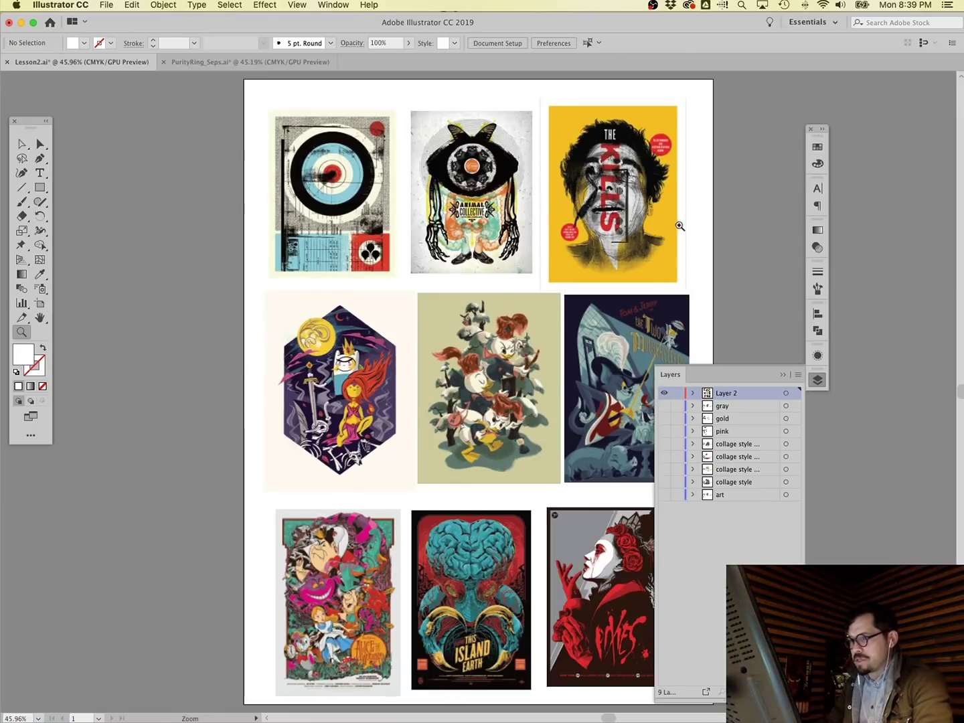
left_click_drag(689, 85, 719, 286)
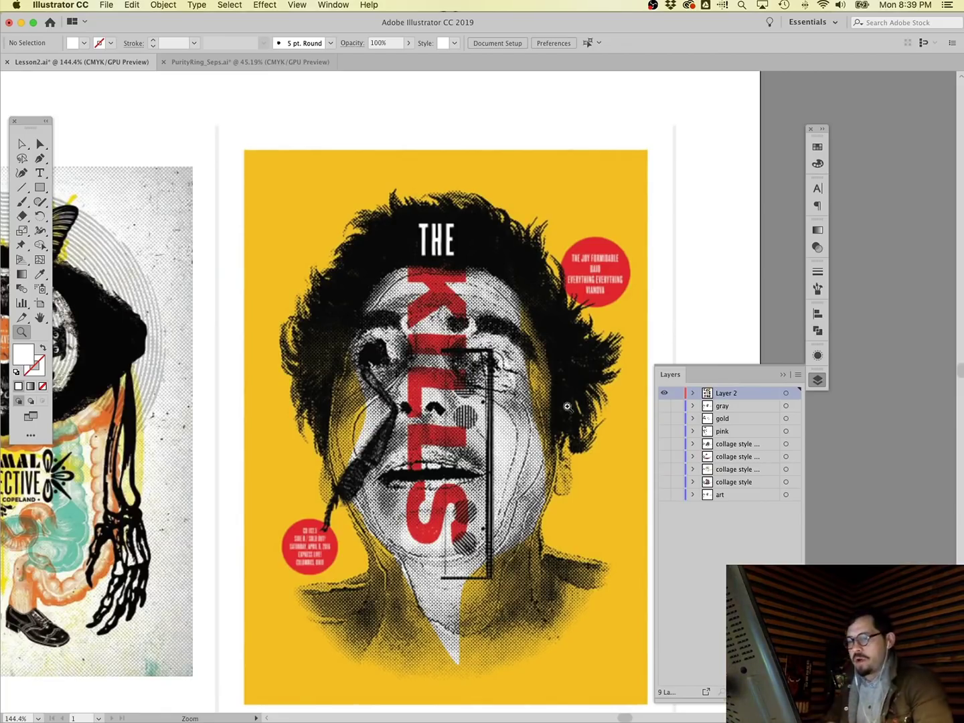
left_click_drag(268, 519, 351, 585)
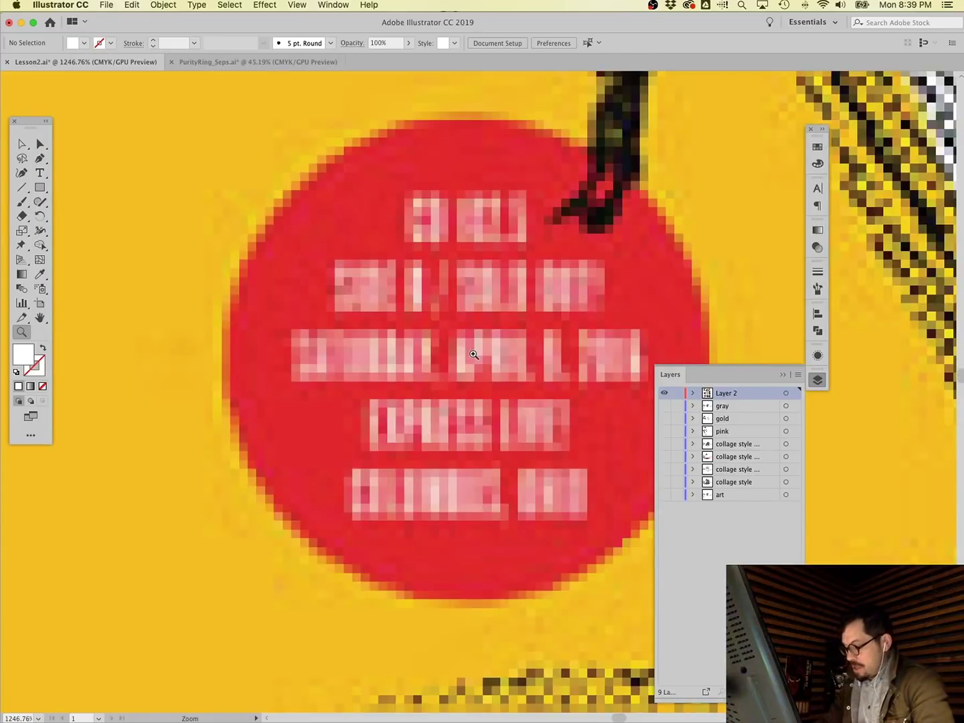
key("super+0")
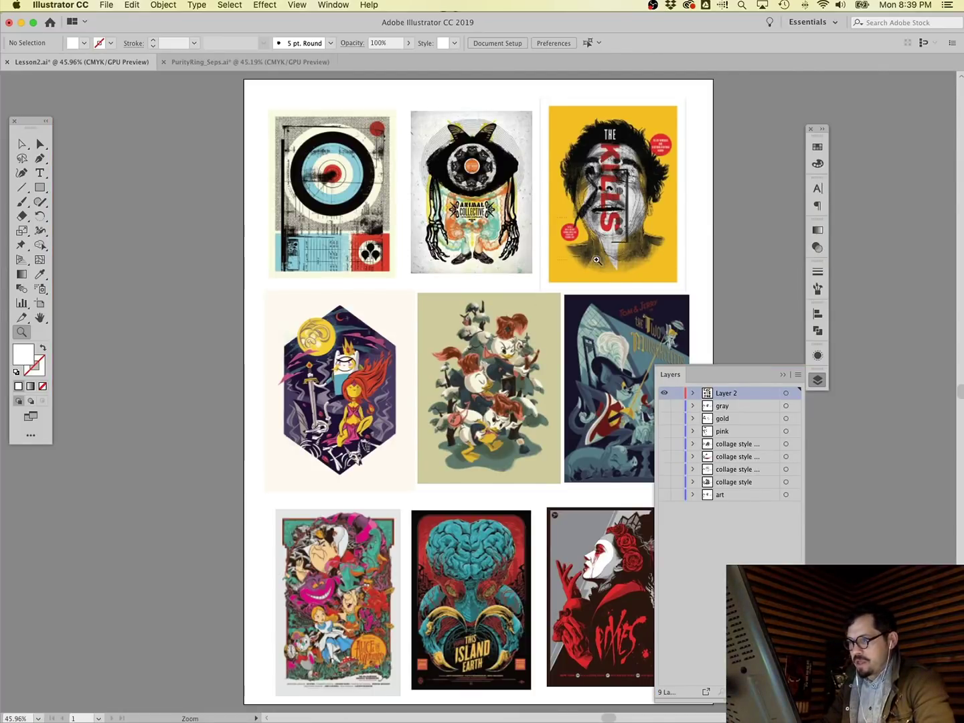
left_click_drag(554, 217, 595, 258)
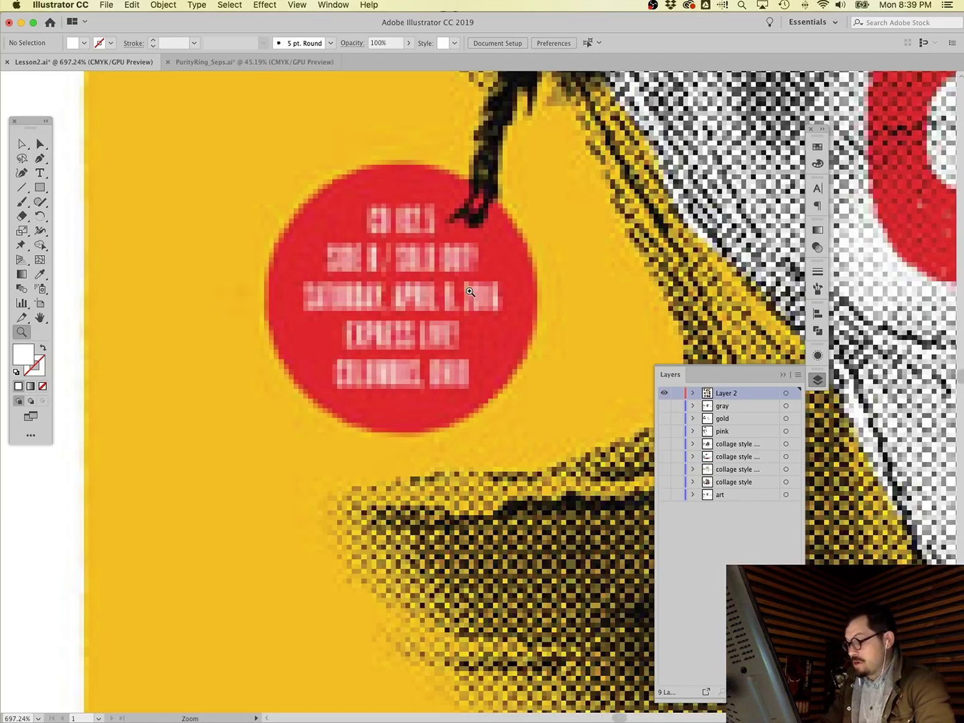
key("super+0")
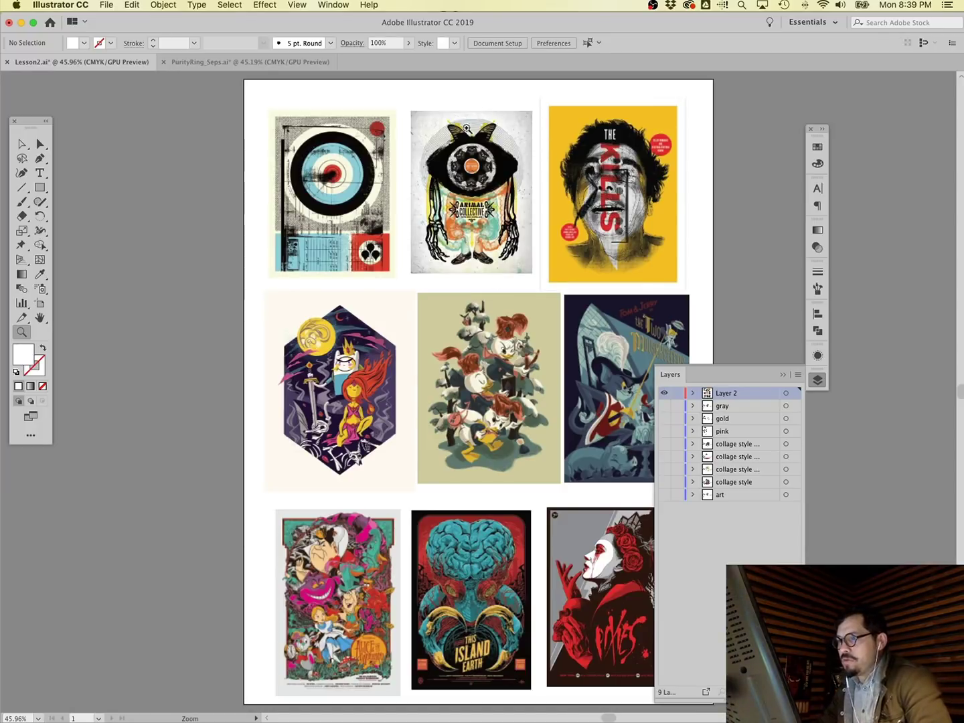
View the hexagonal sword-and-moon poster and the neighbouring duck poster, collapsing the layer list for an unobstructed view.
scroll(172, 272, "down", 3)
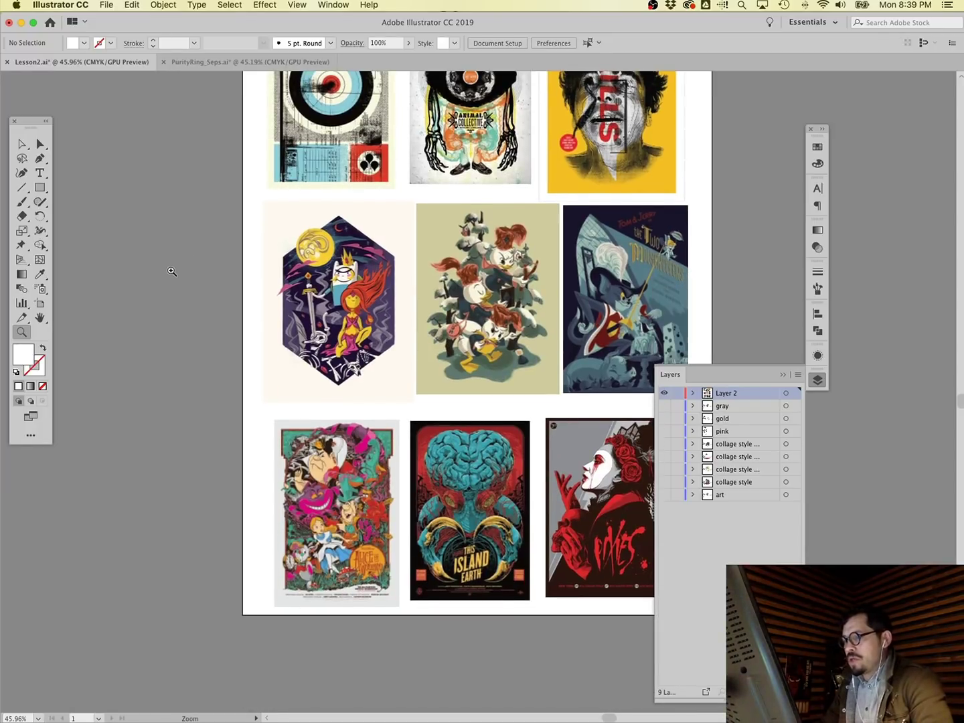
scroll(168, 269, "right", 2)
left_click_drag(195, 191, 358, 415)
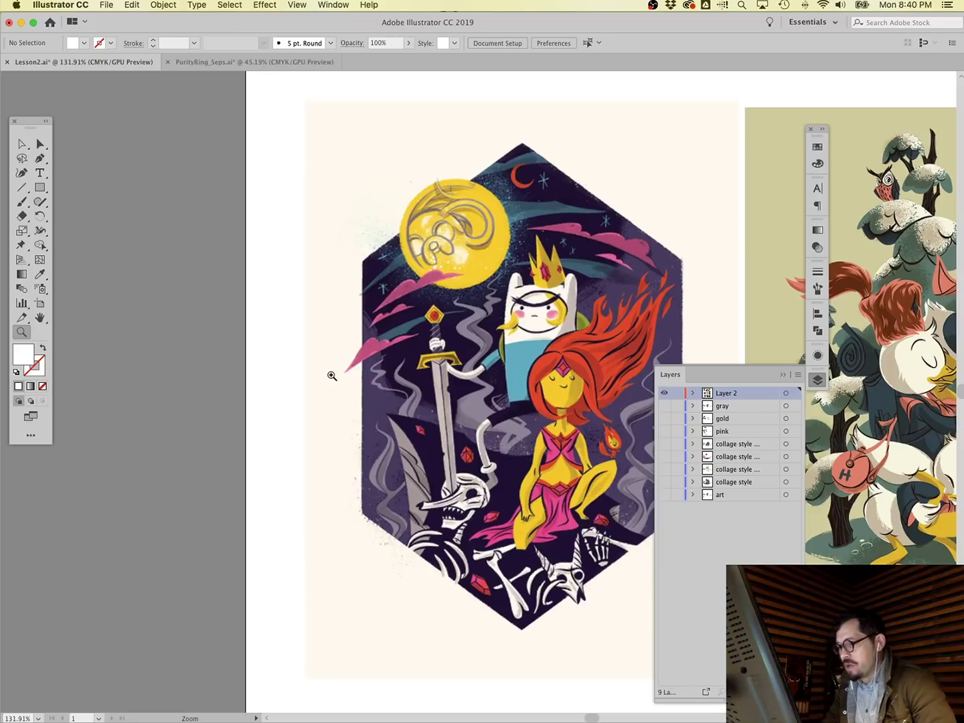
scroll(331, 375, "right", 15)
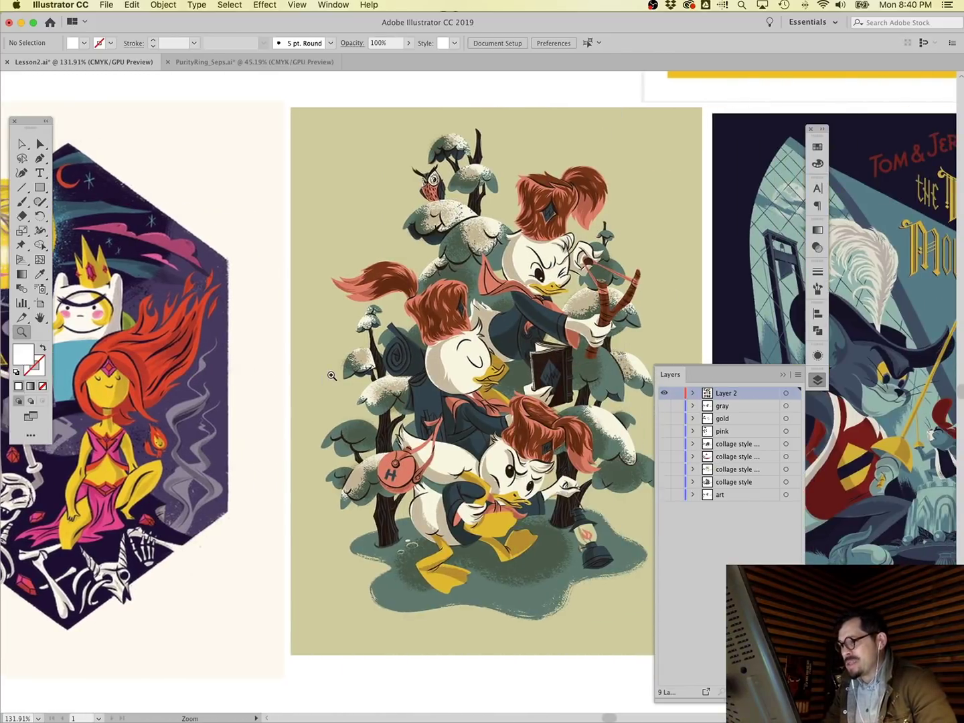
scroll(332, 376, "right", 3)
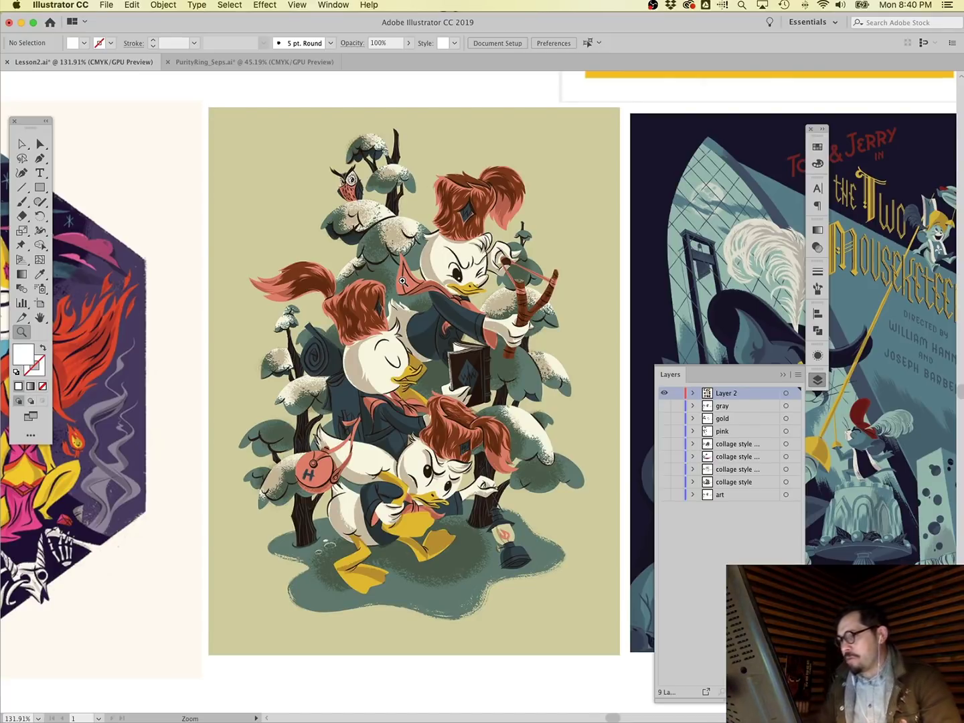
left_click_drag(195, 102, 628, 657)
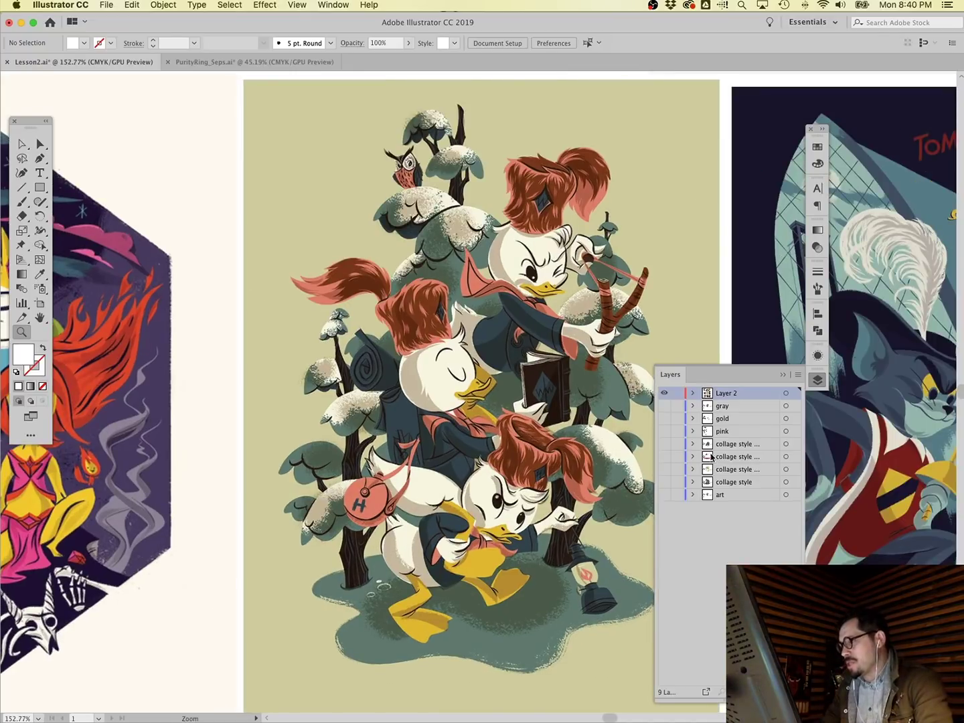
left_click(784, 375)
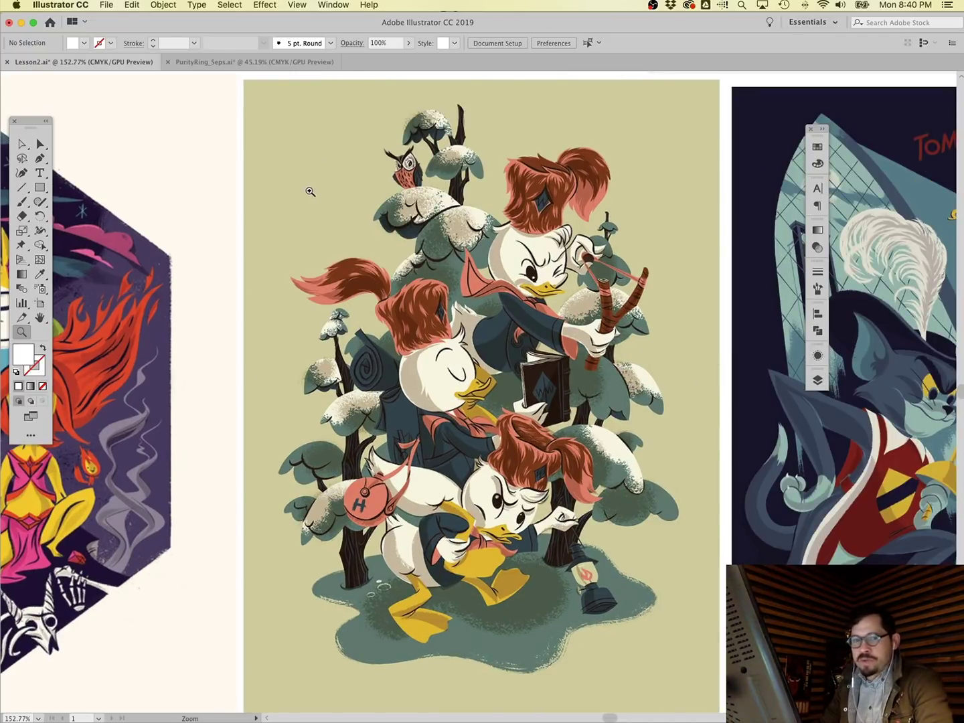
scroll(380, 247, "right", 5)
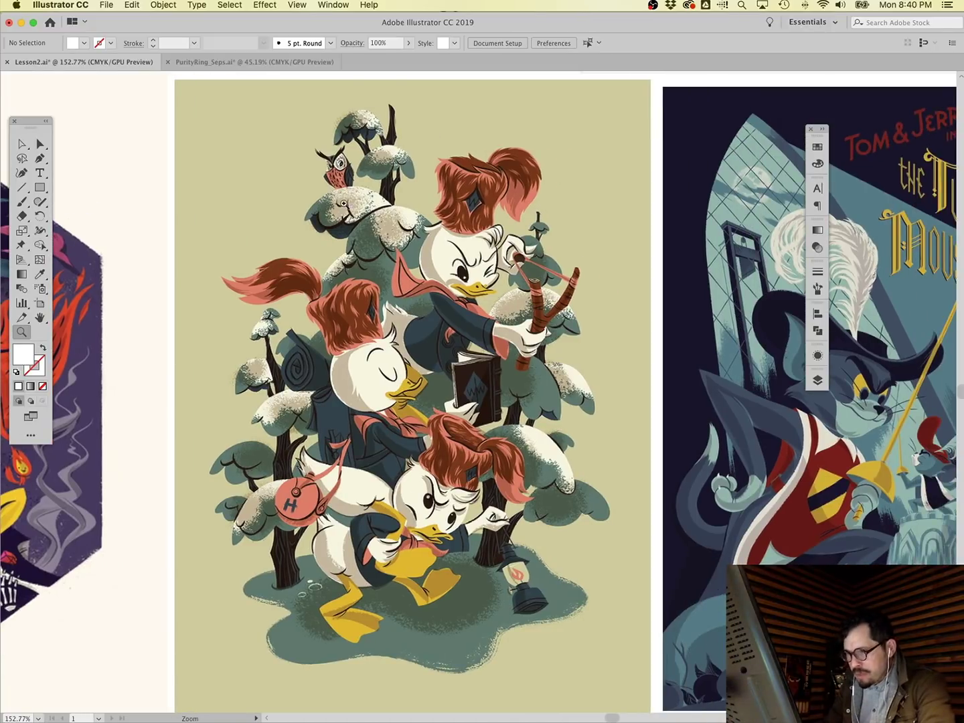
Examine the duck poster's line art, fur hats, snowy tree textures and overlapping shading colors up close, and return to the full artboard.
left_click_drag(564, 341, 564, 341)
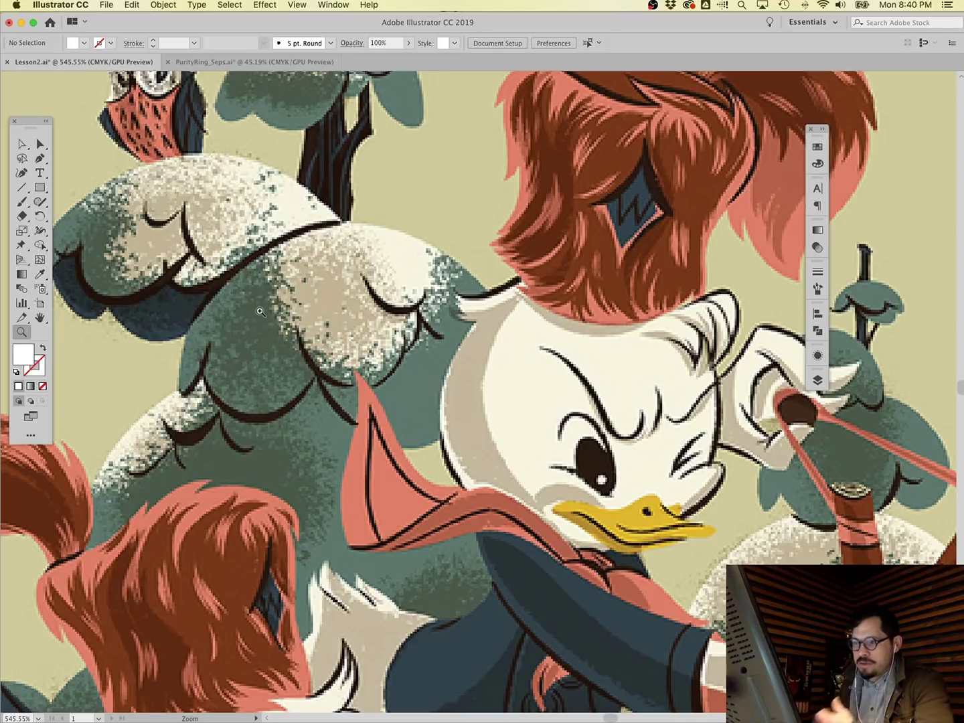
scroll(511, 455, "down", 5)
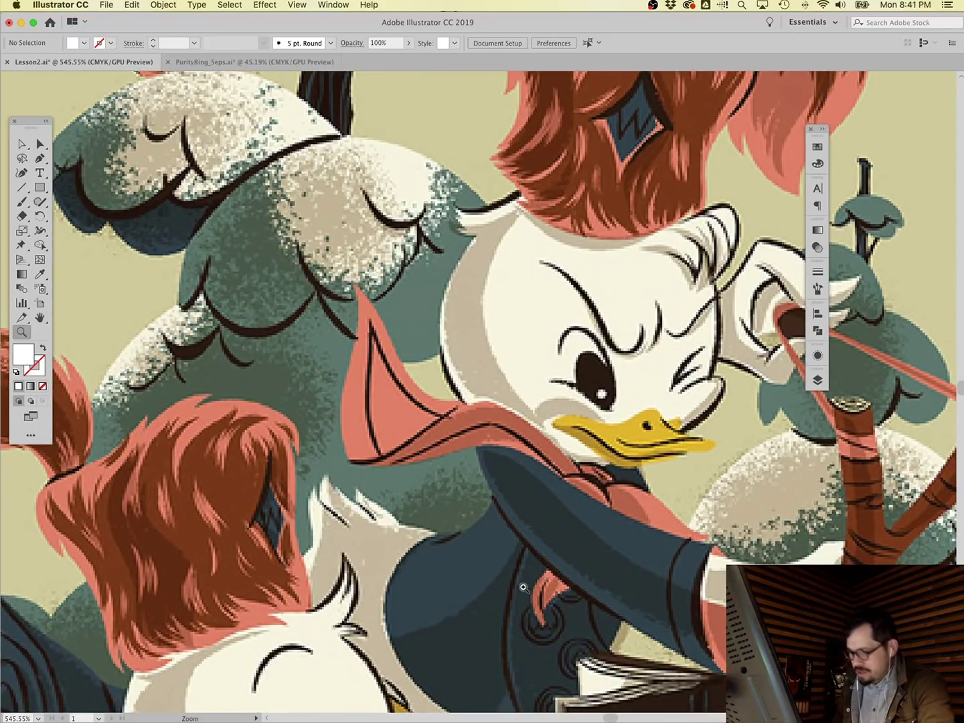
scroll(486, 613, "down", 12)
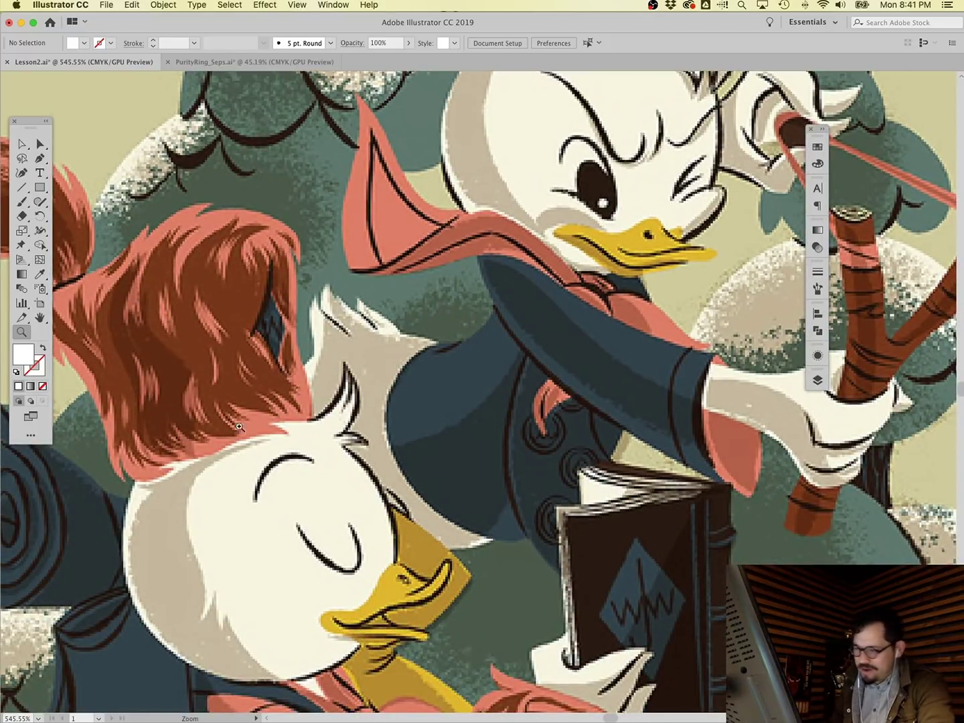
scroll(166, 407, "down", 7)
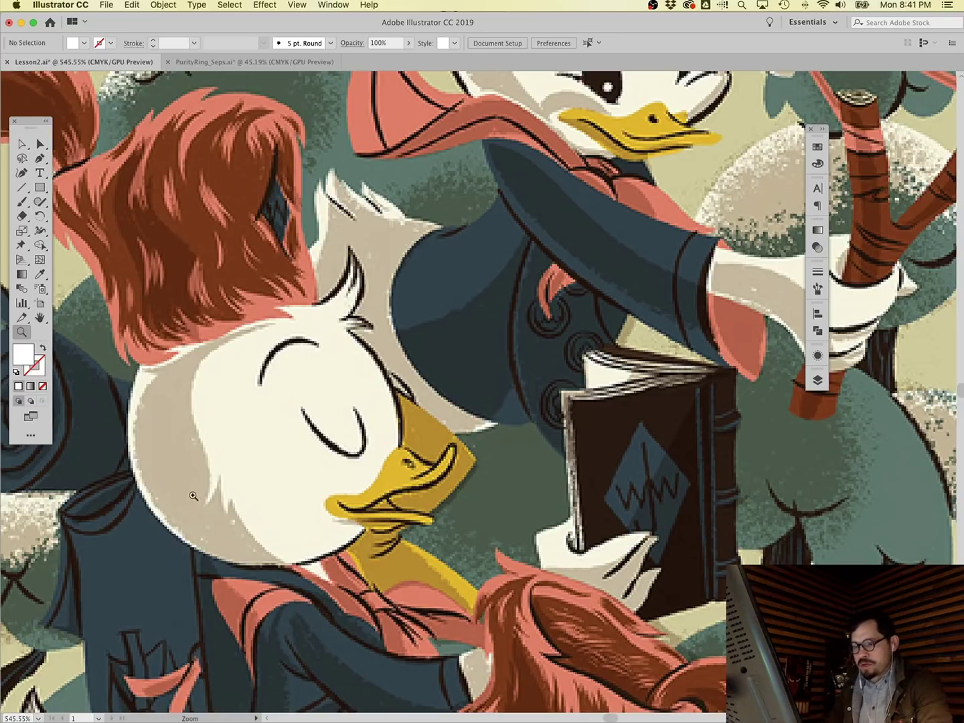
scroll(349, 447, "down", 3)
scroll(349, 446, "down", 3)
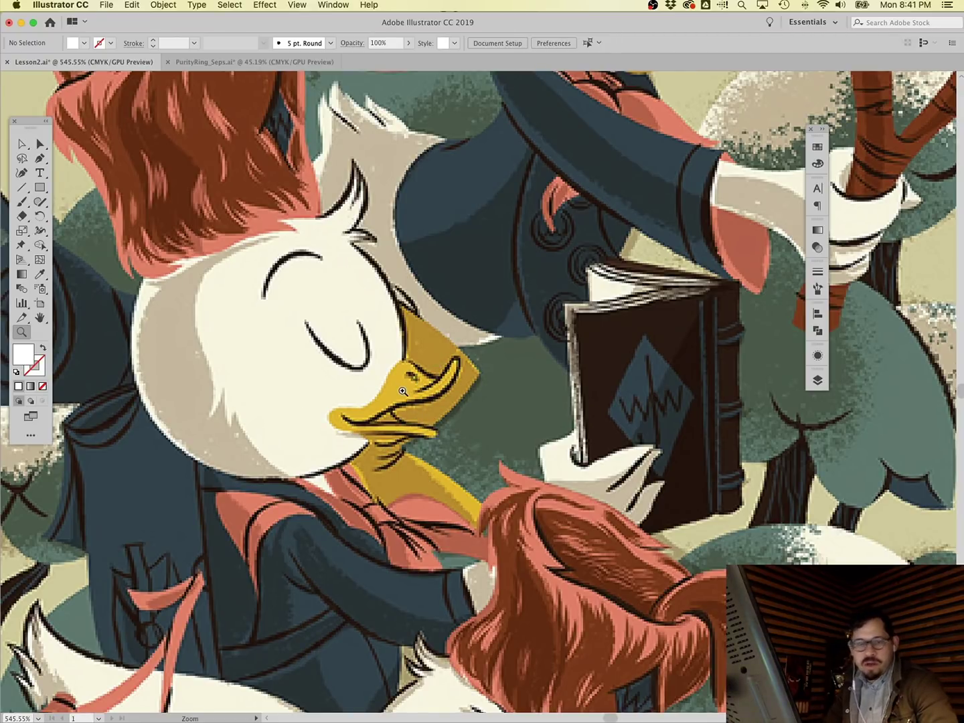
scroll(402, 395, "down", 10)
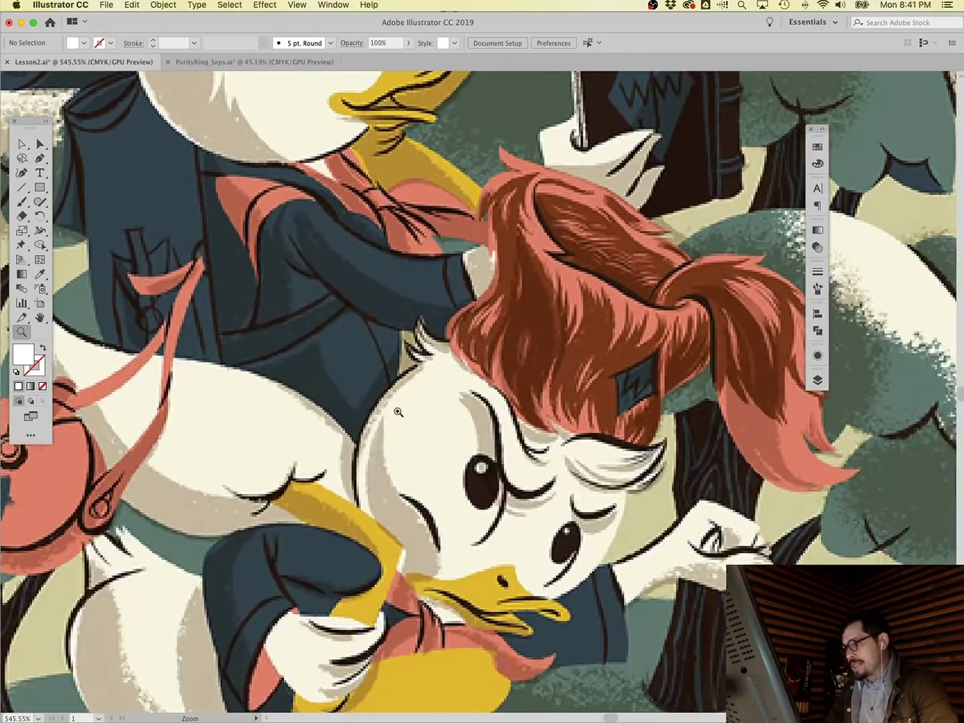
scroll(396, 413, "right", 7)
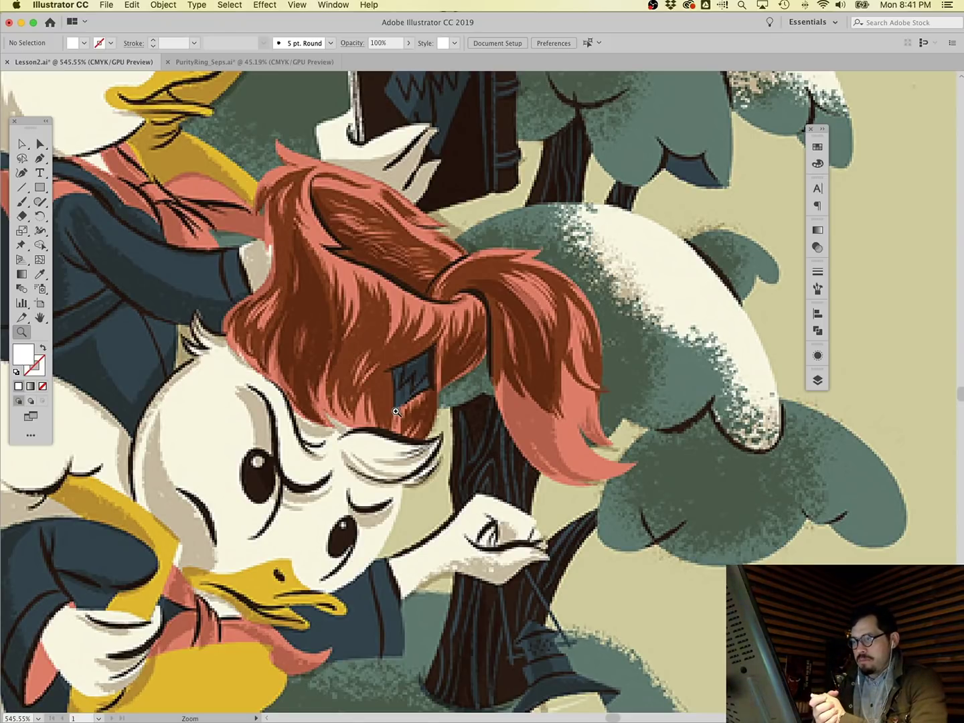
key("super+0")
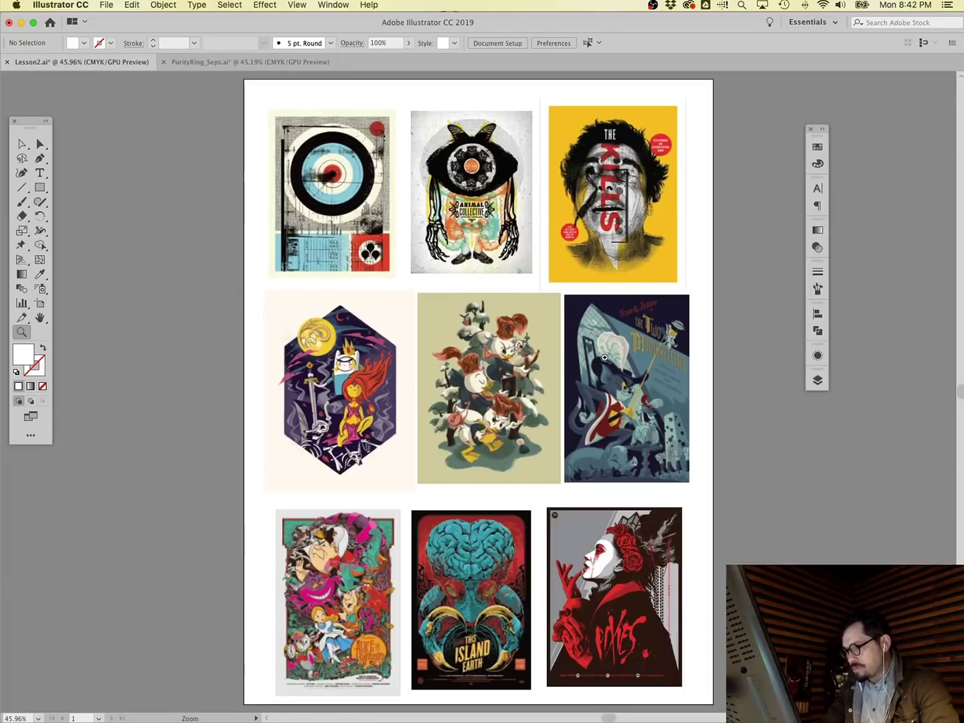
Examine the Tom & Jerry poster up close, from its feather and title lettering down to the sleeping pig and apples.
left_click_drag(553, 289, 702, 491)
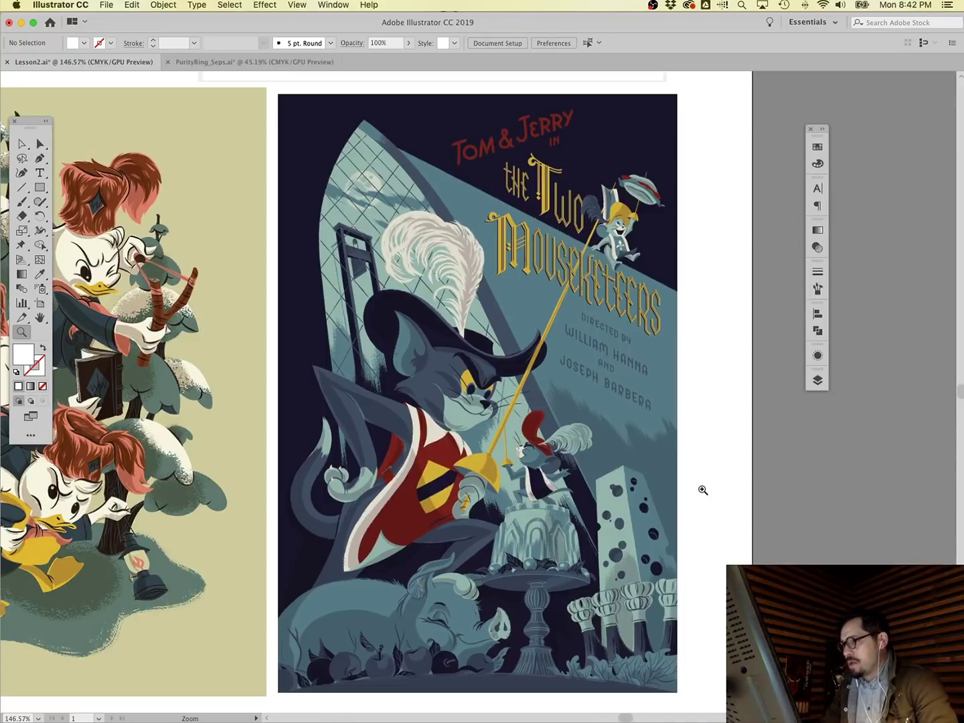
left_click(547, 452)
left_click(499, 428)
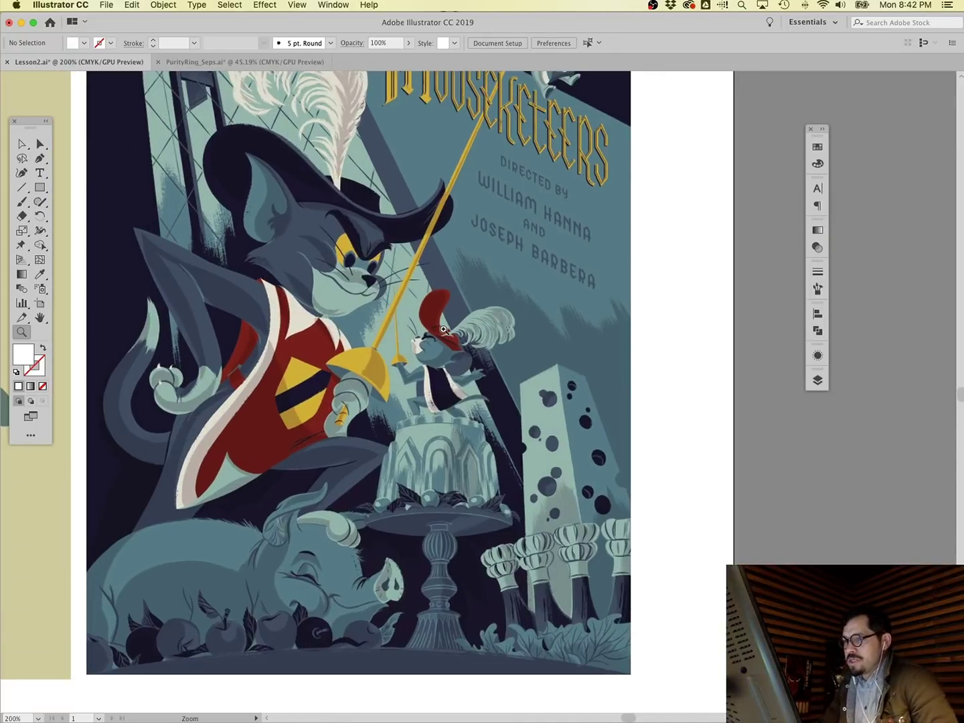
left_click(442, 329)
scroll(353, 196, "up", 2)
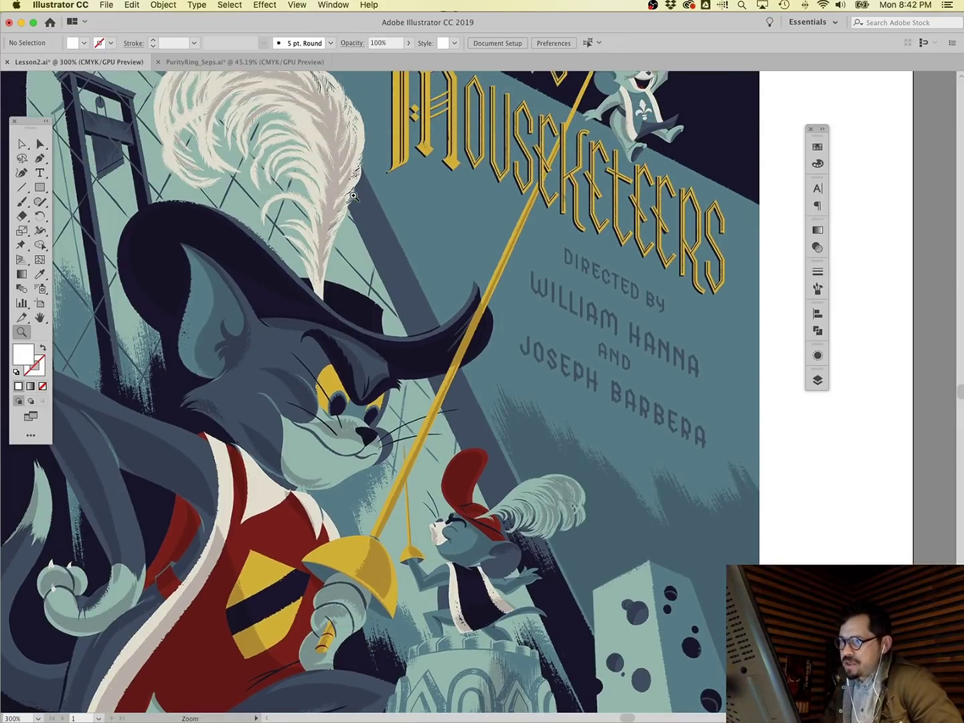
scroll(323, 201, "up", 1)
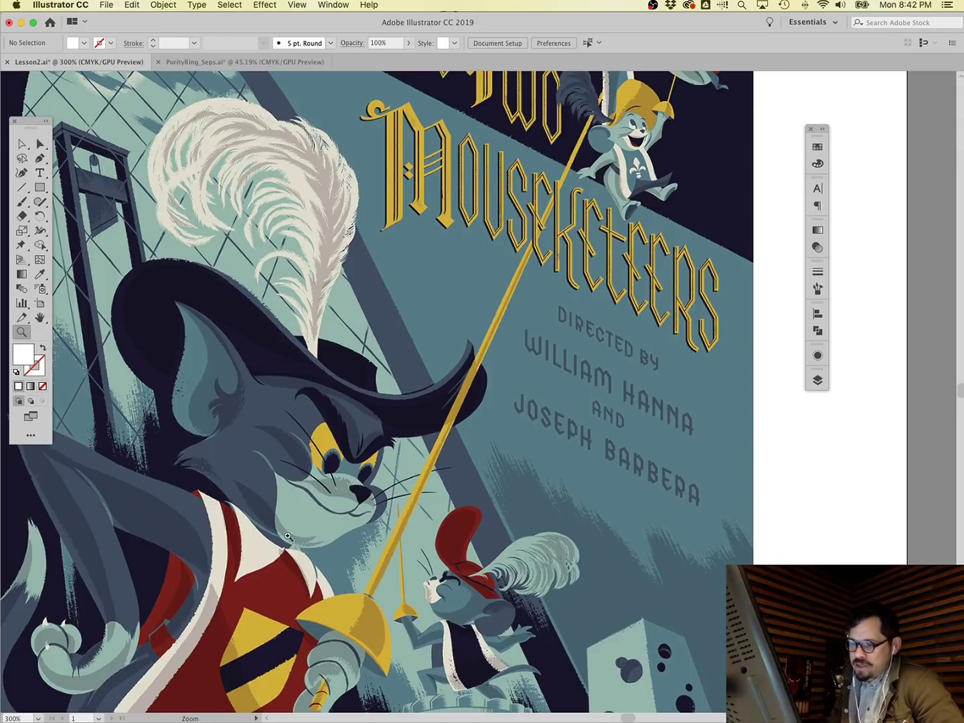
scroll(509, 499, "down", 4)
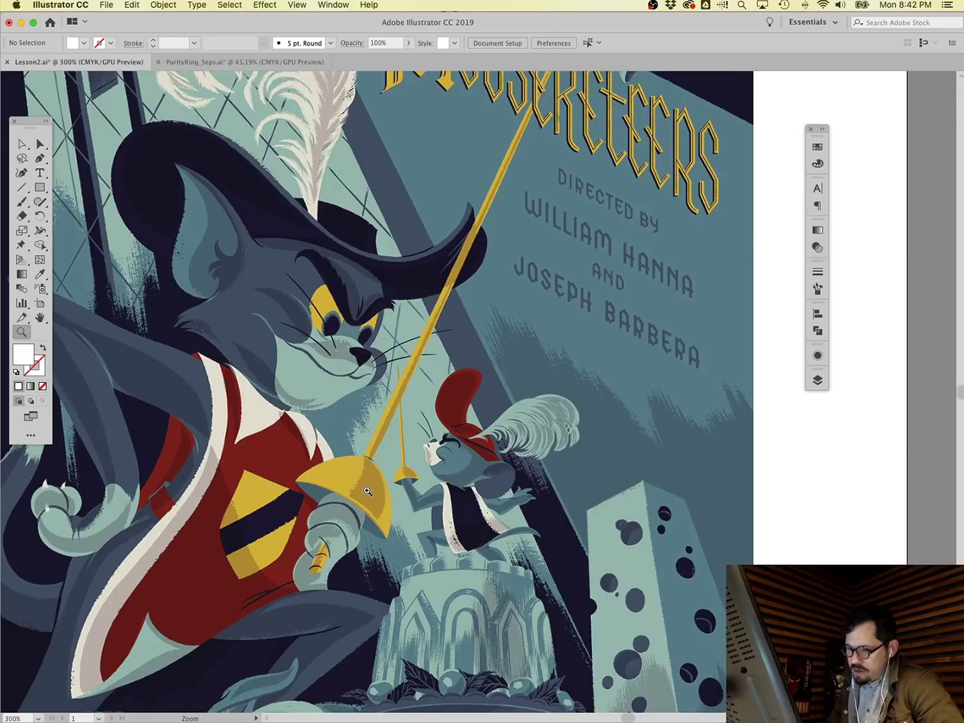
scroll(452, 471, "down", 4)
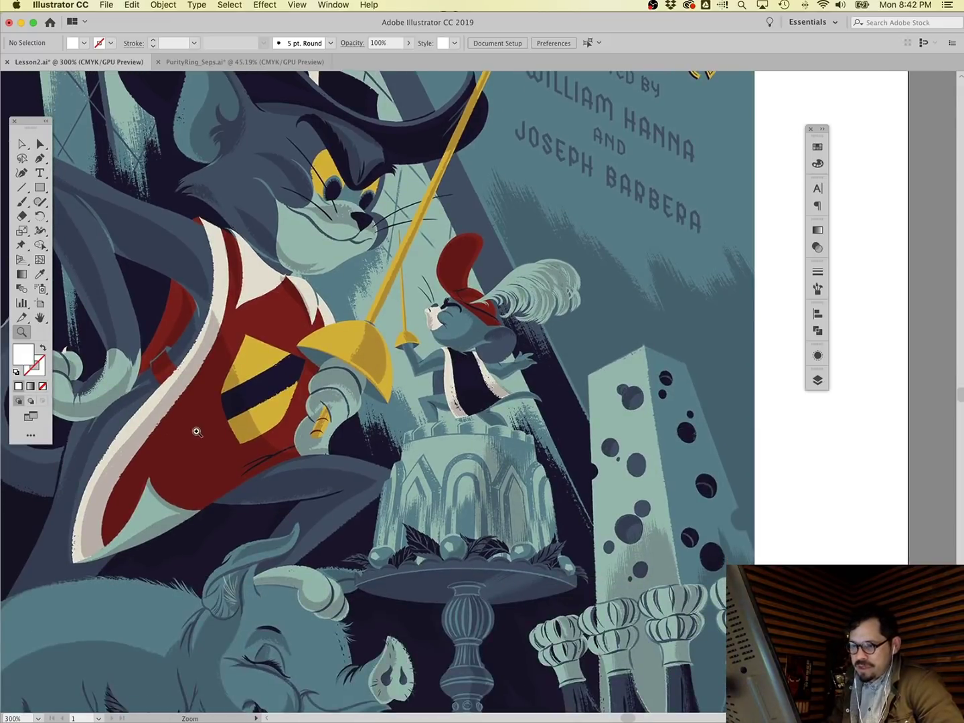
scroll(274, 444, "down", 6)
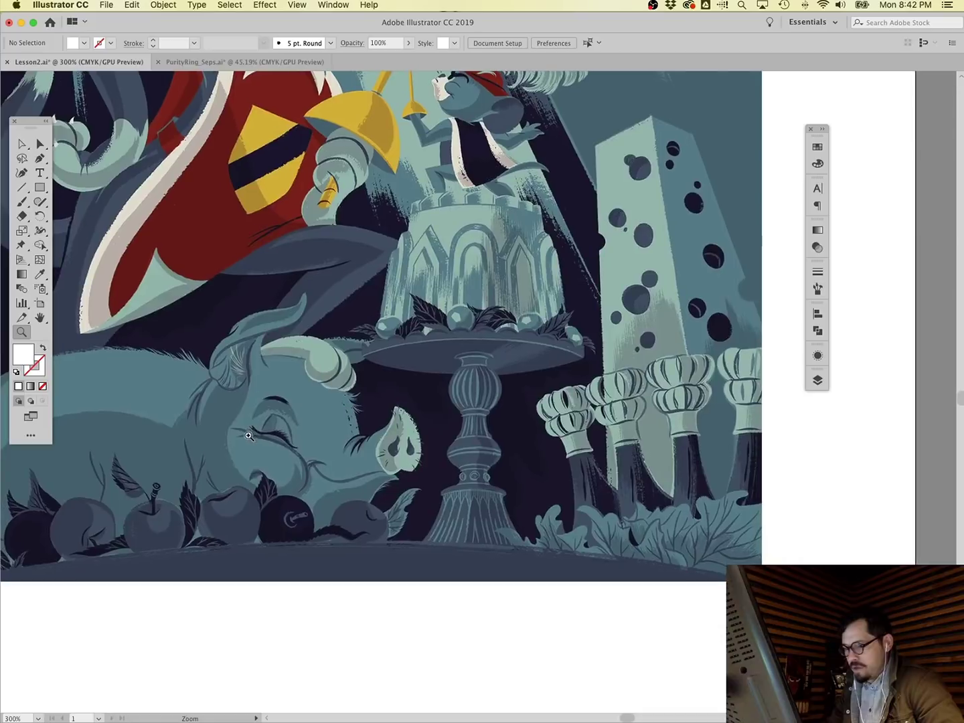
scroll(198, 436, "left", 4)
scroll(199, 436, "left", 1)
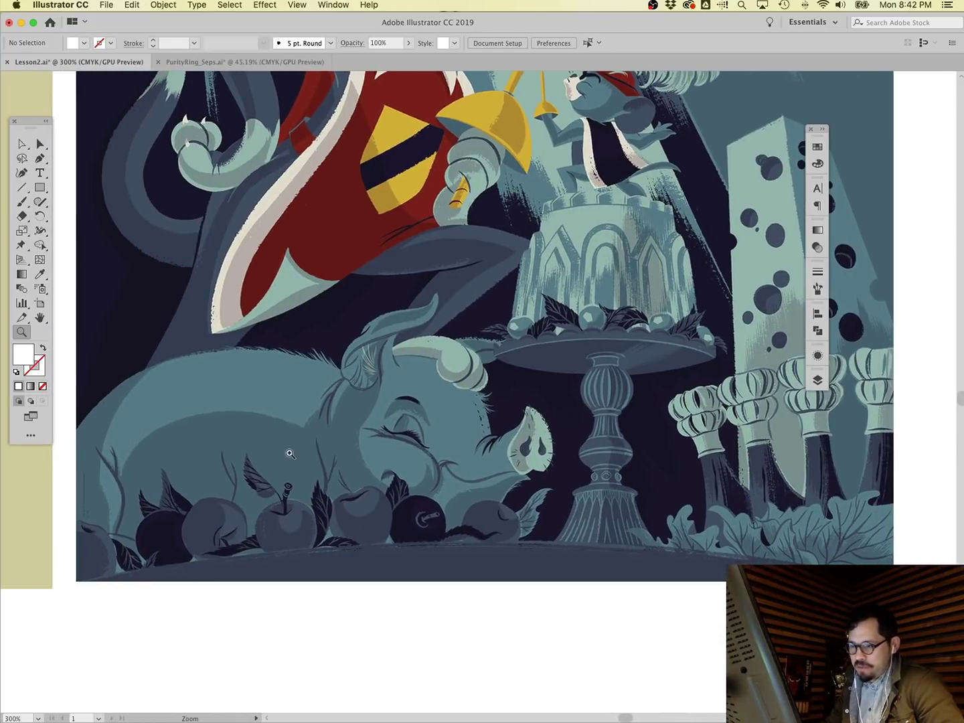
Review the shading and dry-brush textures on the Tom & Jerry poster's cat, mouse, cake and pig again.
scroll(650, 491, "up", 2)
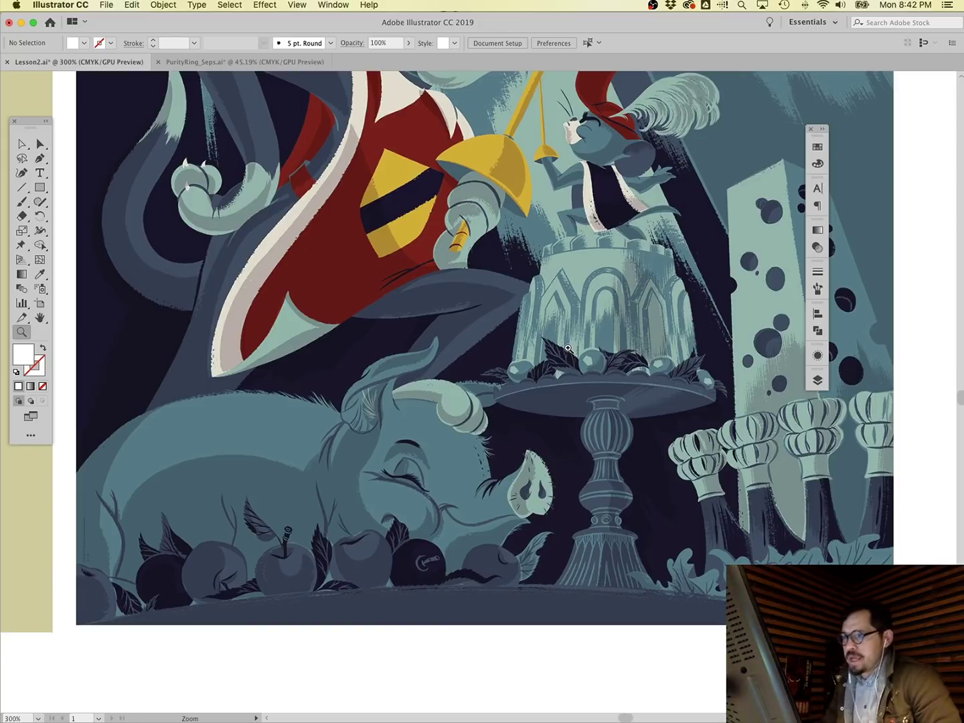
scroll(567, 348, "up", 5)
scroll(568, 349, "up", 7)
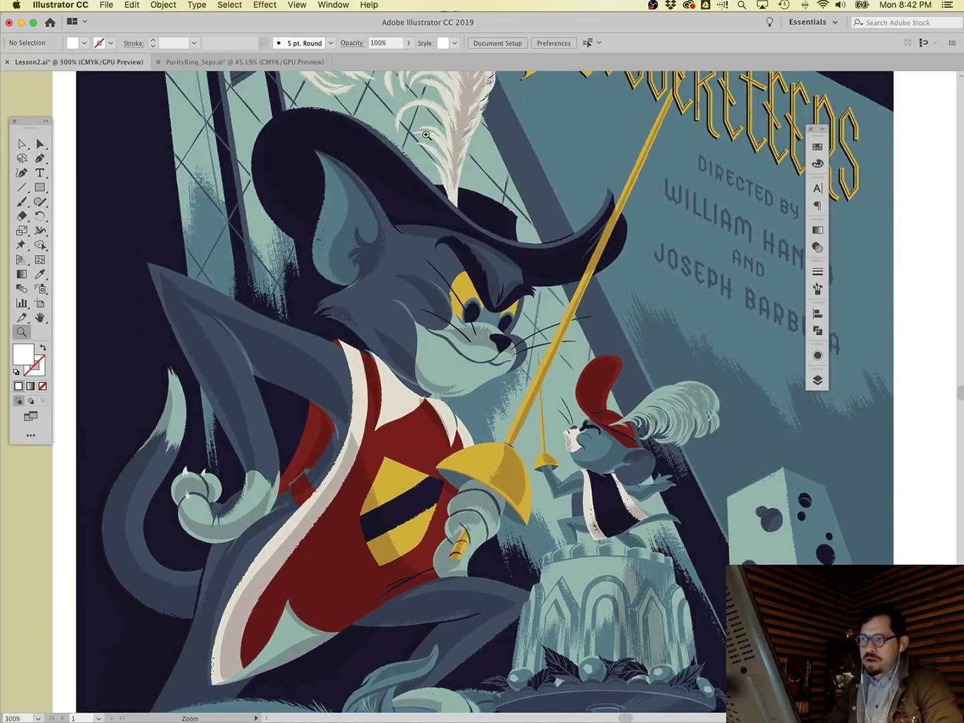
scroll(522, 241, "down", 2)
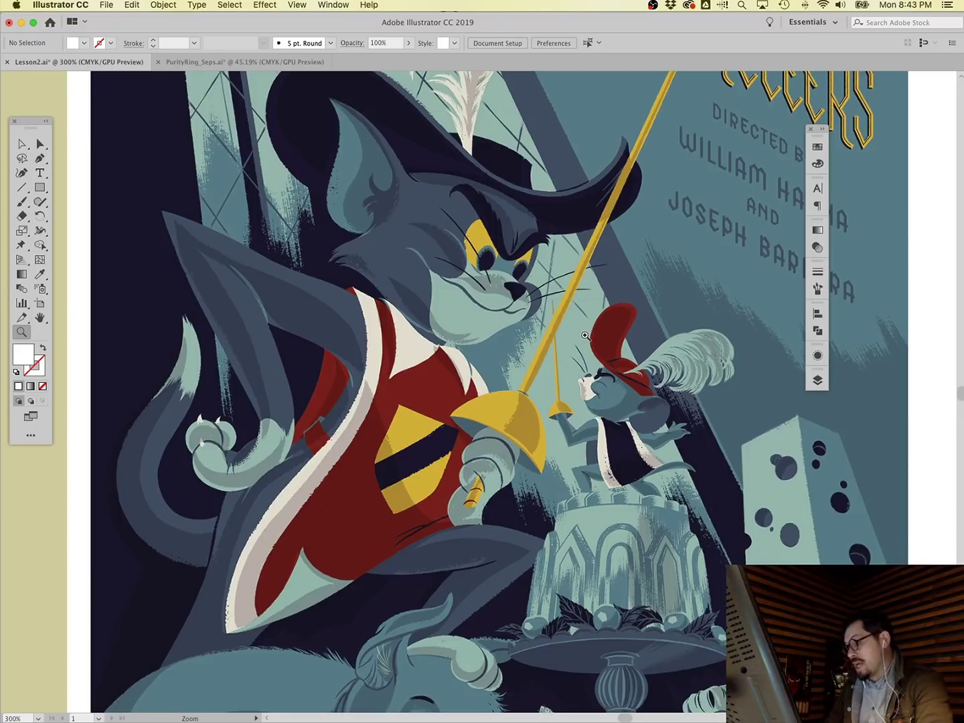
scroll(585, 336, "down", 3)
scroll(585, 335, "down", 1)
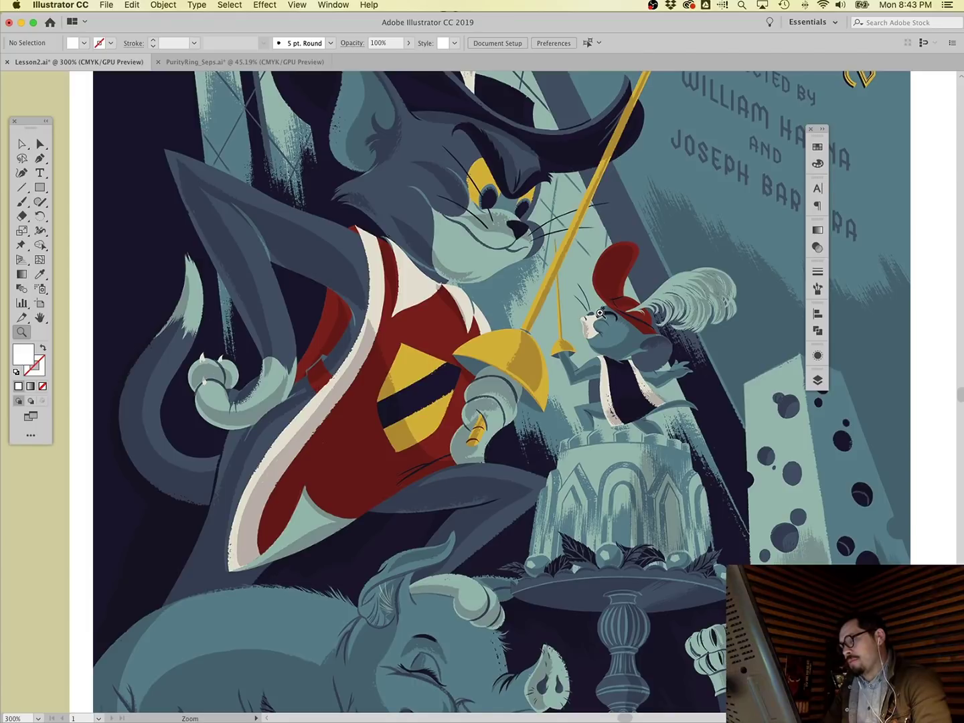
scroll(599, 313, "down", 5)
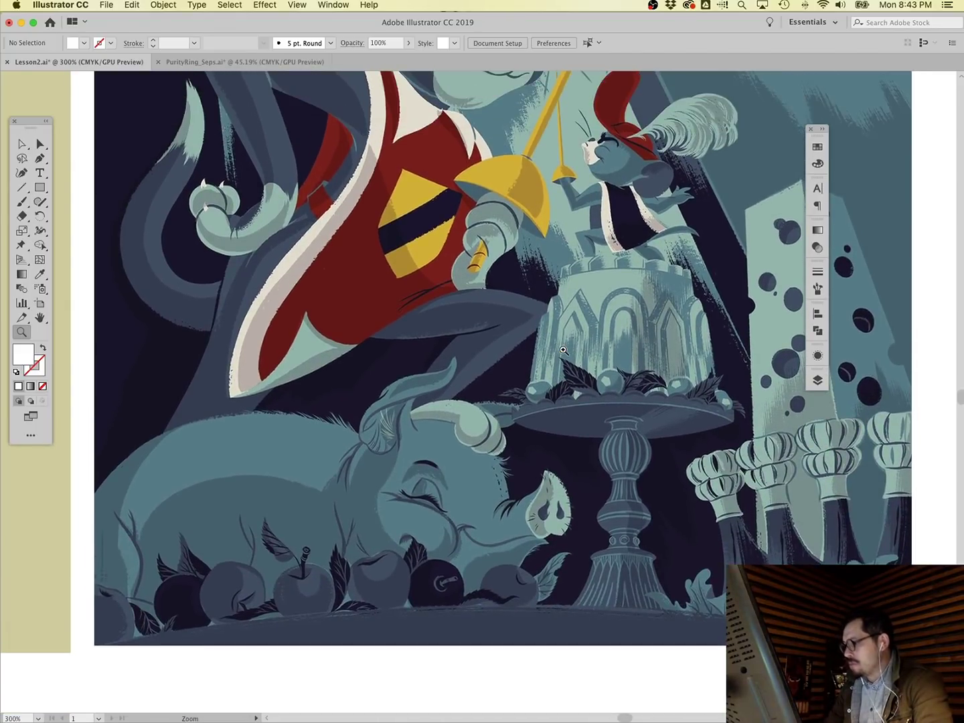
Examine the Alice in Wonderland poster up close, from the Cheshire Cat down to Alice, the White Rabbit and the title lettering.
key("super+0")
left_click_drag(304, 533, 410, 698)
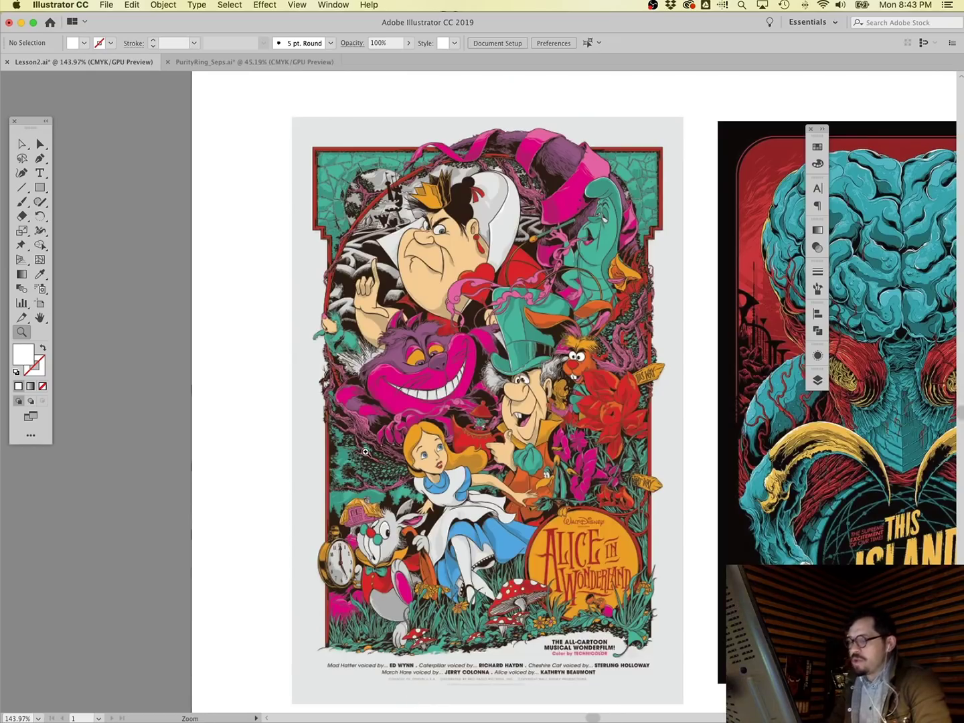
left_click_drag(261, 124, 669, 378)
scroll(606, 349, "down", 2)
scroll(607, 348, "down", 10)
scroll(605, 349, "up", 1)
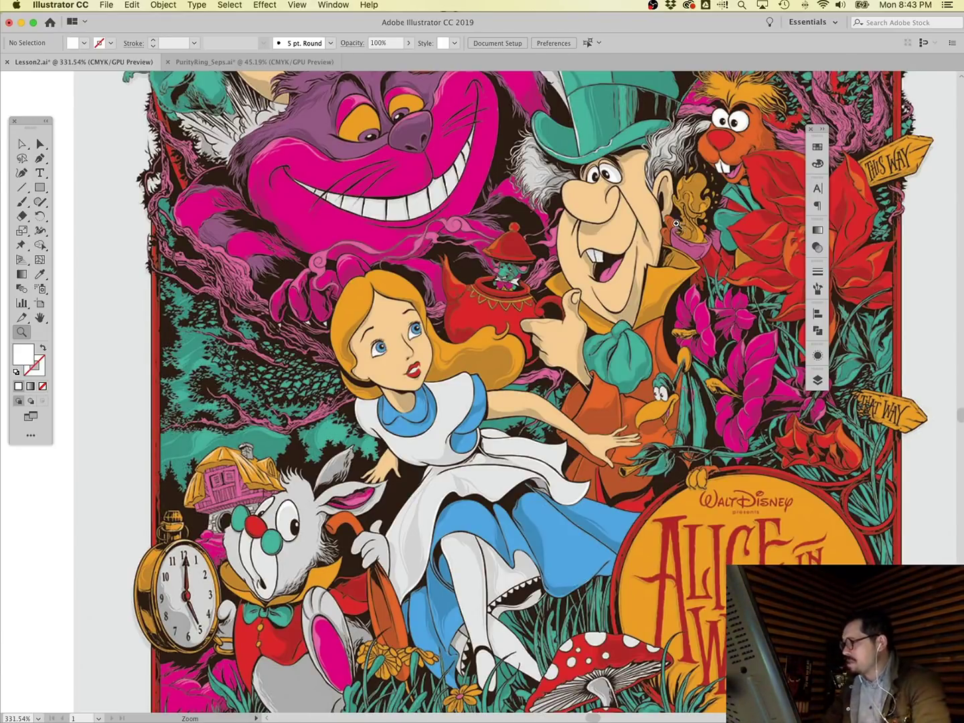
Study the line art, fur texture and shading colors on the poster's Cheshire Cat, Mad Hatter, Queen of Hearts and caterpillar.
scroll(676, 223, "up", 3)
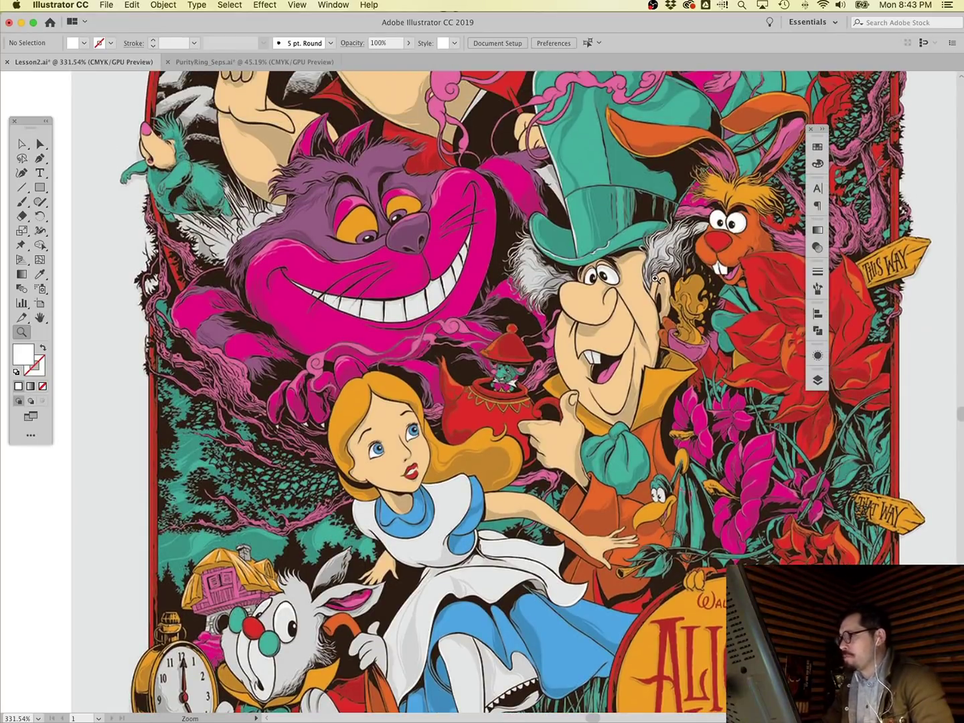
scroll(653, 280, "up", 1)
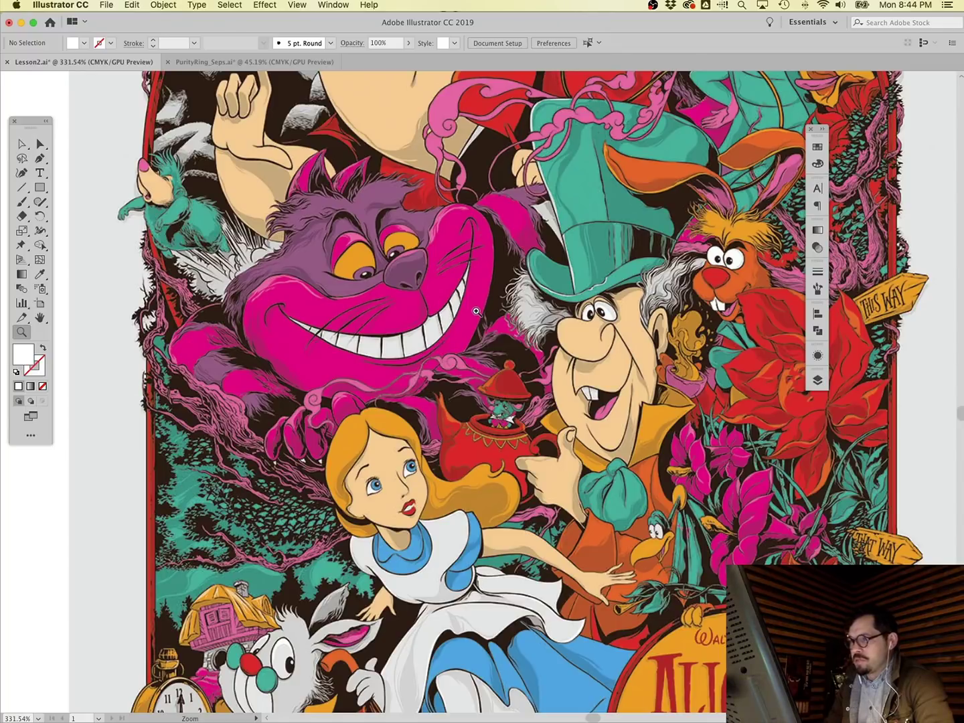
scroll(499, 334, "up", 3)
scroll(498, 335, "up", 3)
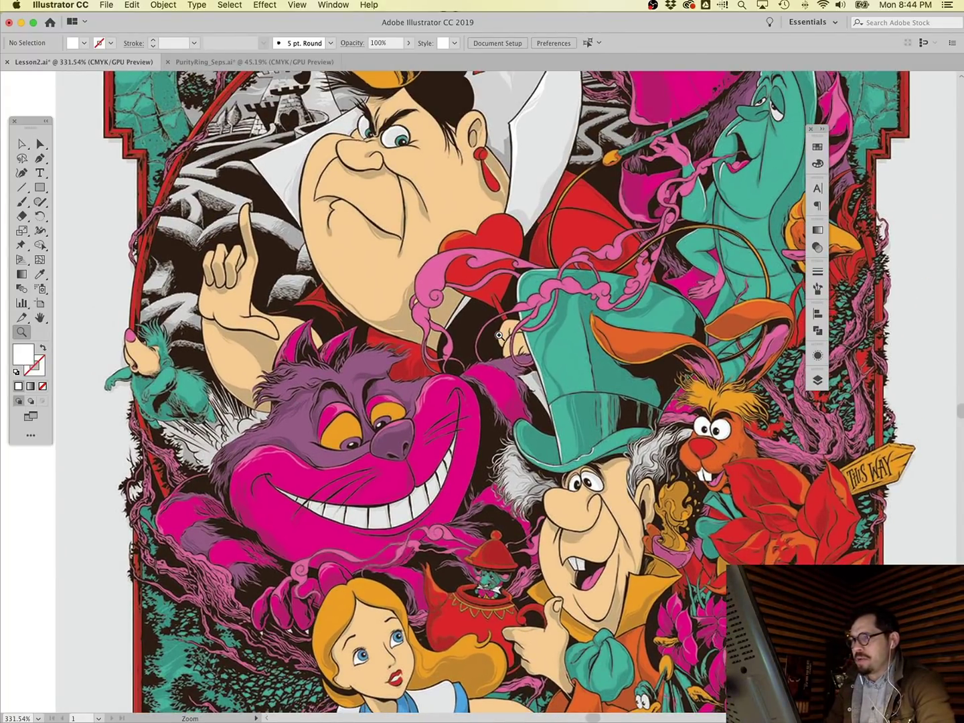
scroll(499, 334, "up", 3)
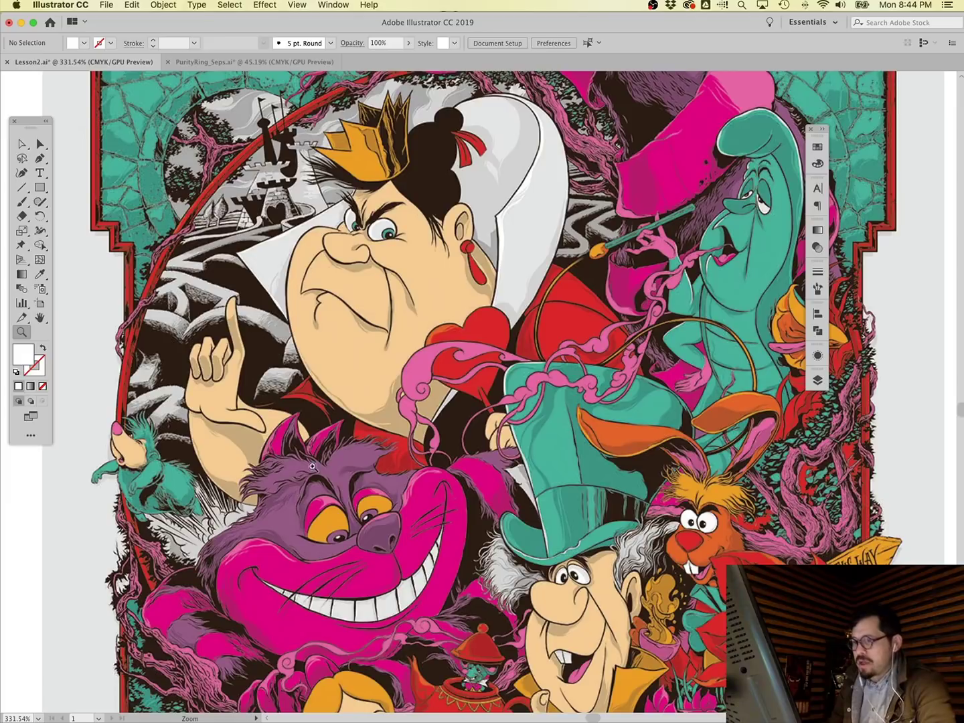
scroll(314, 462, "down", 5)
scroll(331, 465, "down", 2)
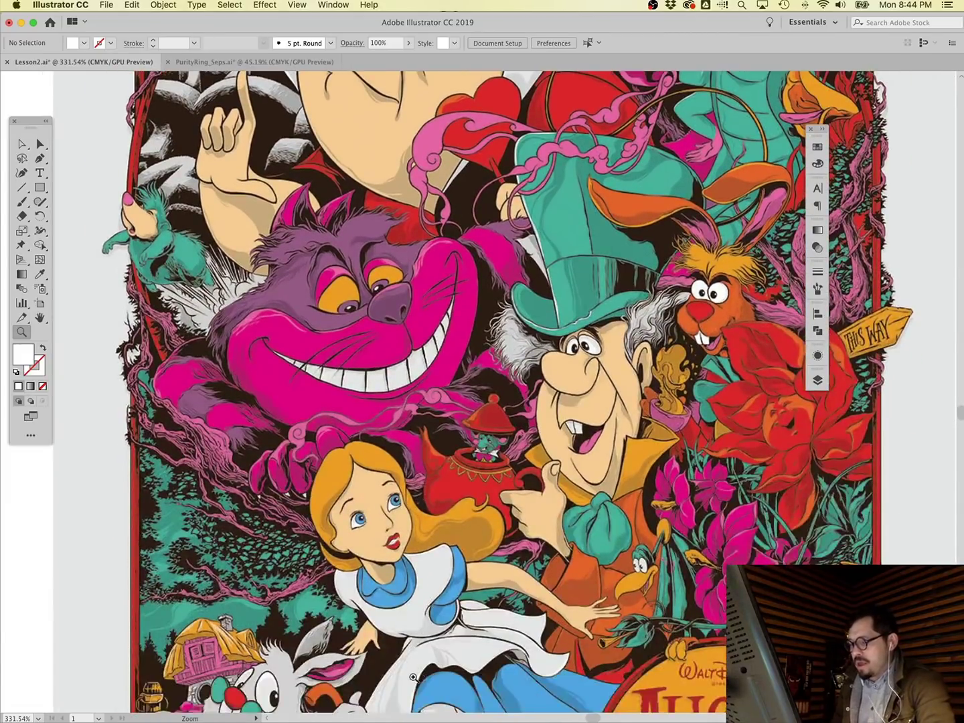
scroll(389, 686, "down", 2)
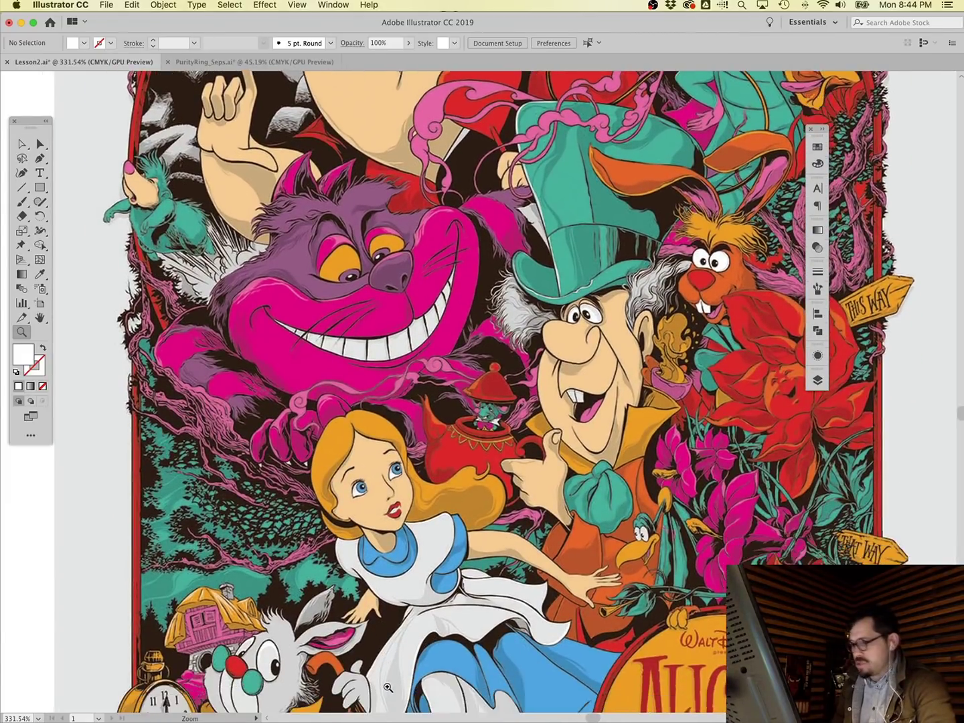
scroll(392, 672, "up", 7)
scroll(392, 670, "right", 2)
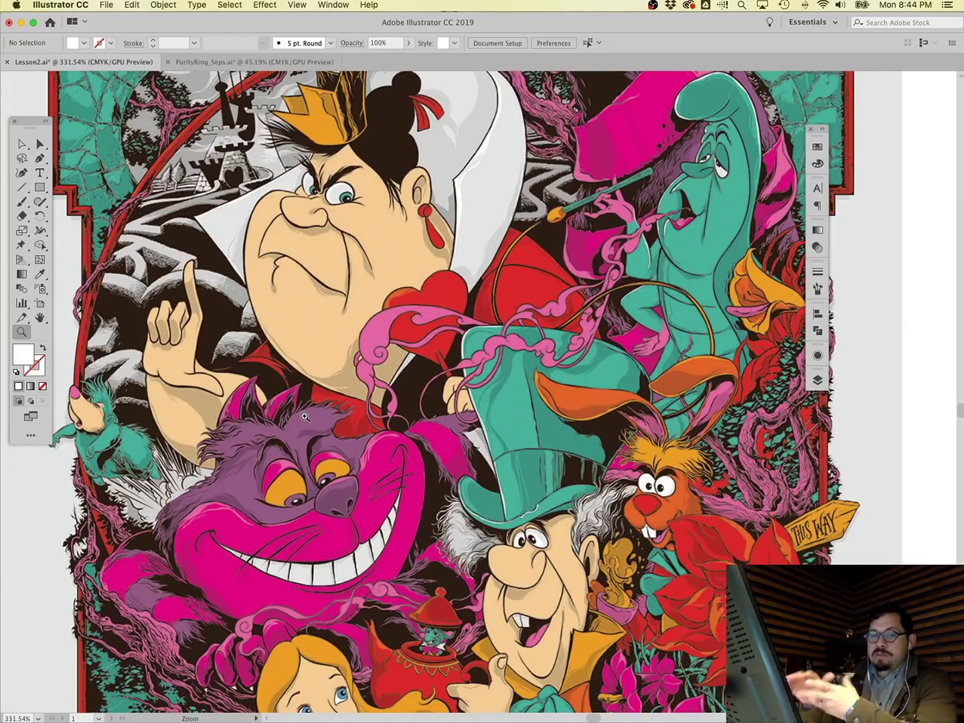
Revisit the duck poster and compare its snowy trees, fur hats and grainy ground shading with the Alice in Wonderland poster.
scroll(365, 343, "up", 15)
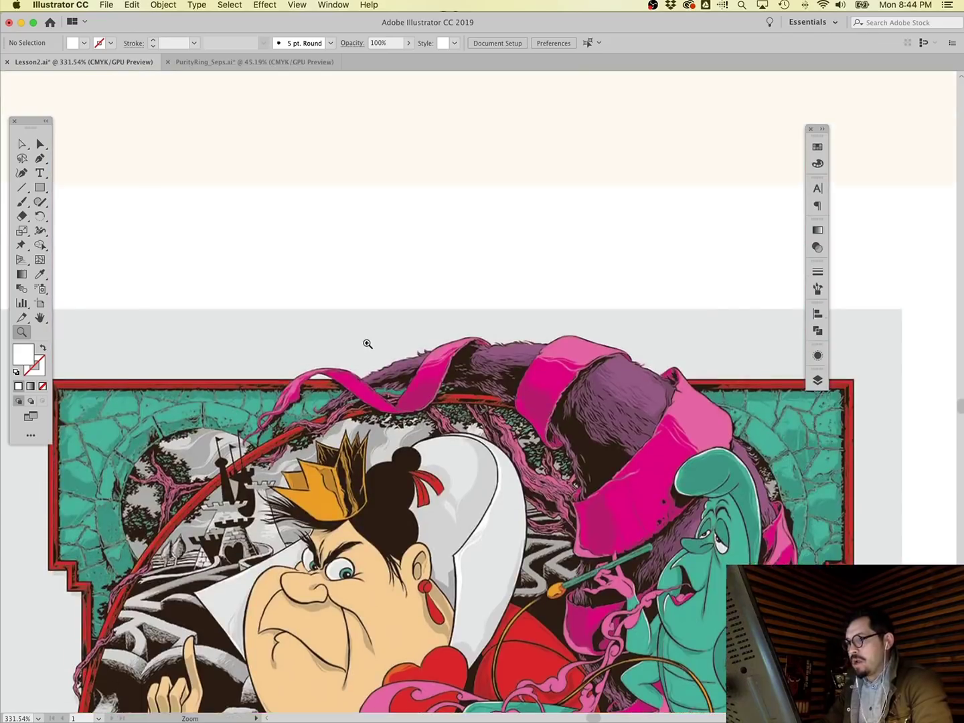
scroll(367, 342, "right", 20)
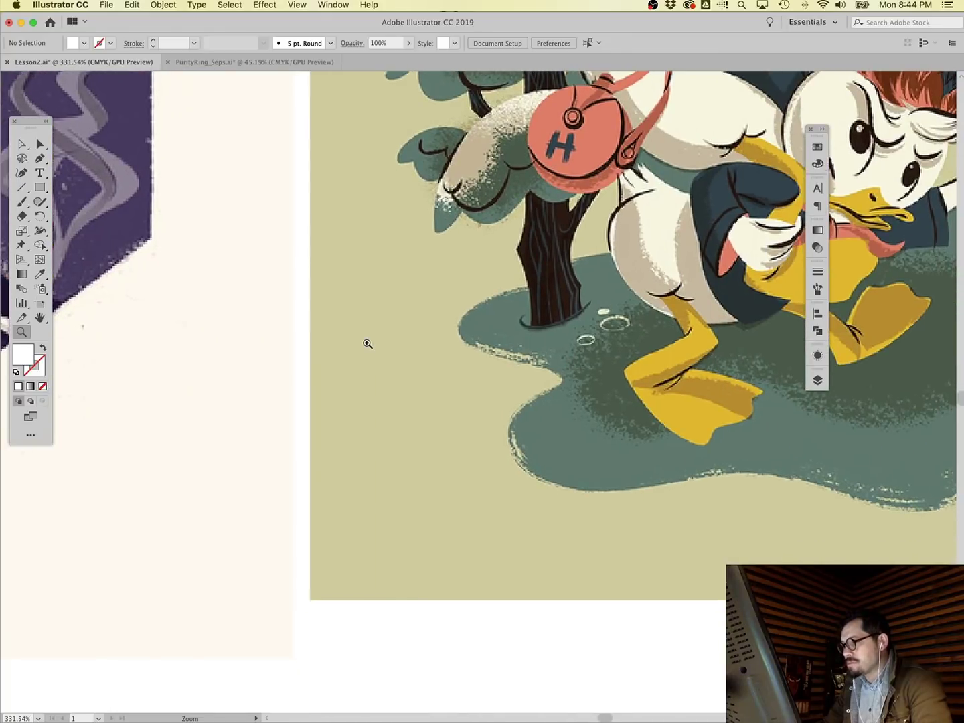
scroll(367, 343, "up", 10)
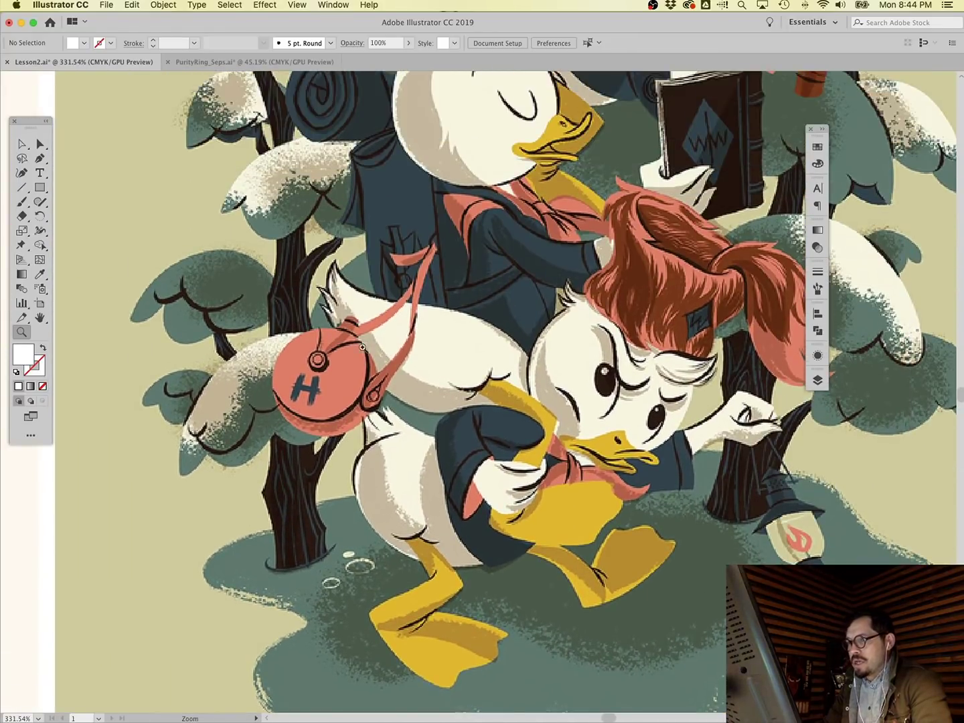
scroll(366, 343, "right", 2)
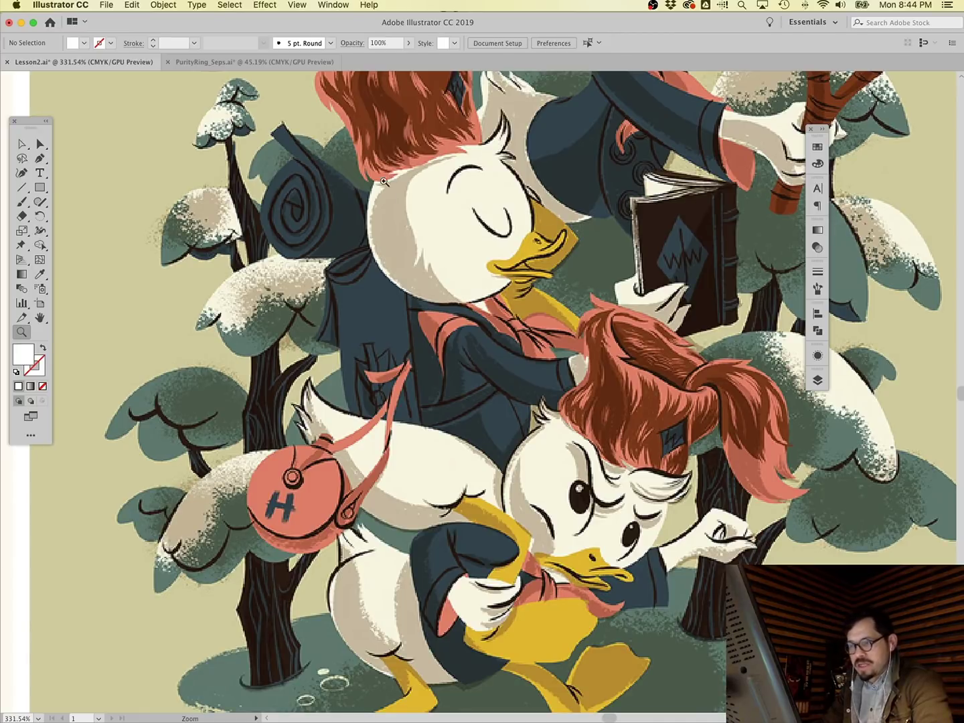
scroll(368, 232, "up", 5)
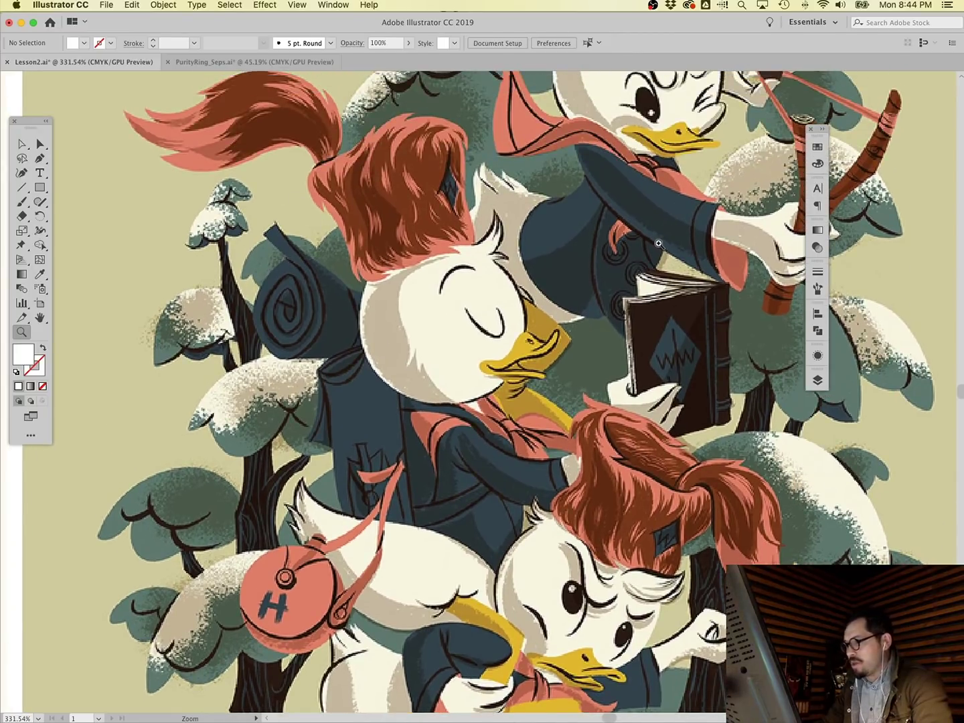
scroll(658, 244, "down", 10)
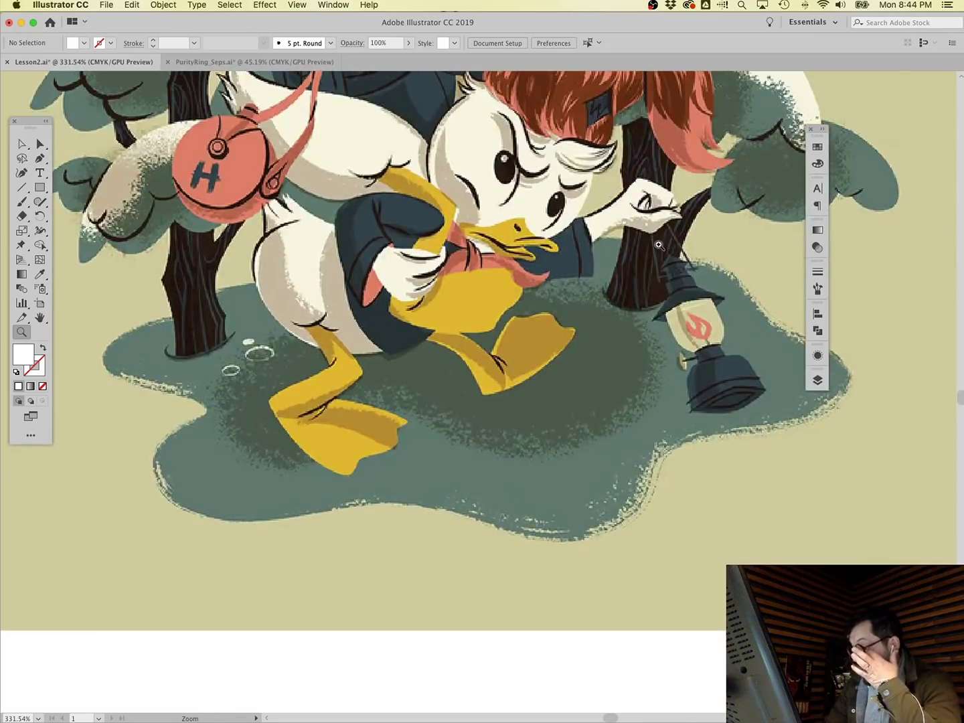
Examine the This Island Earth poster up close, covering the brain, veins, eyes, yellow claws and title lettering.
scroll(657, 244, "down", 14)
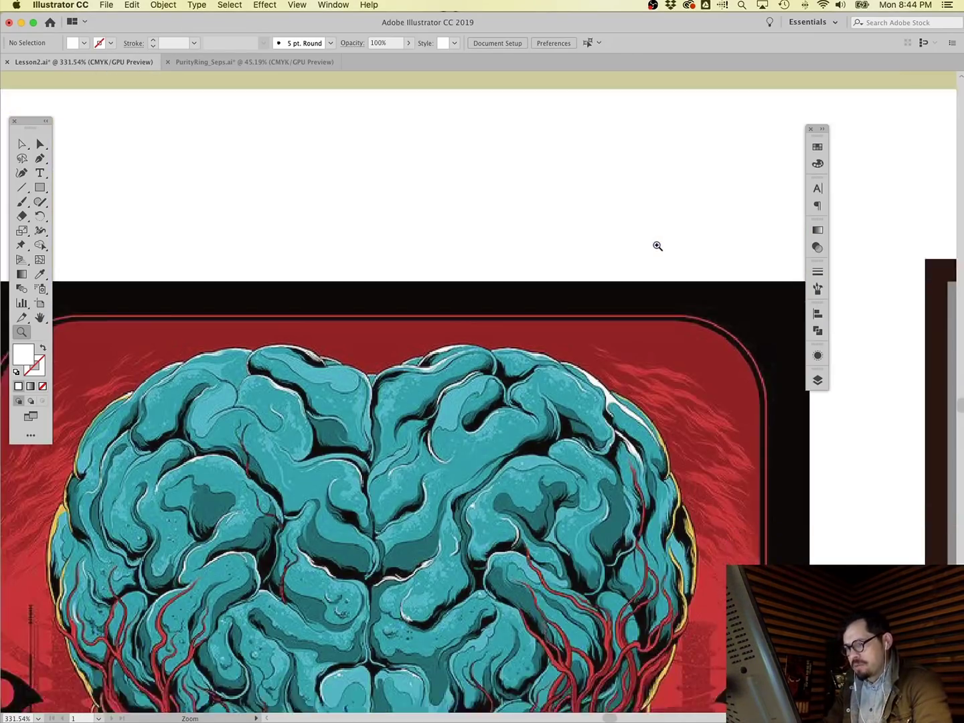
scroll(659, 246, "down", 14)
scroll(656, 245, "down", 5)
scroll(656, 246, "up", 7)
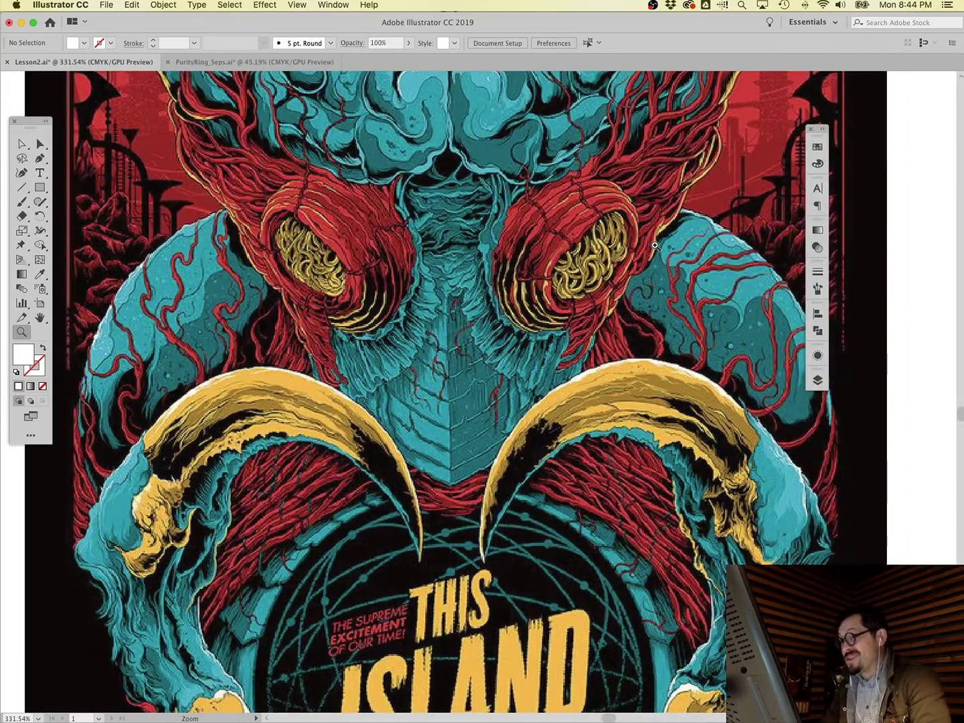
scroll(655, 246, "up", 6)
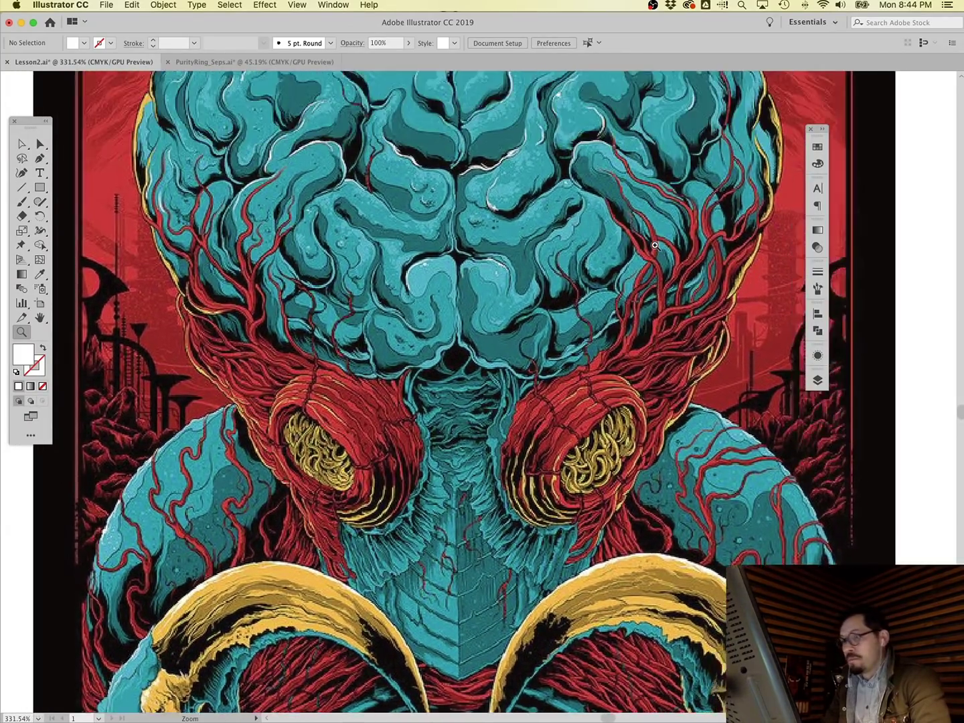
scroll(655, 245, "left", 6)
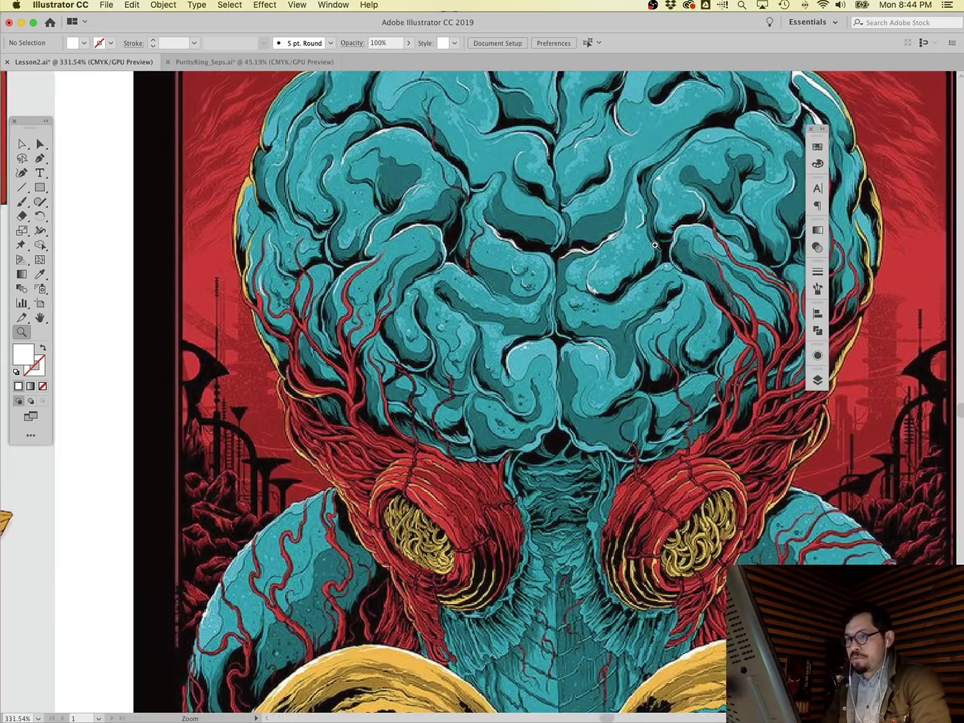
scroll(655, 246, "up", 2)
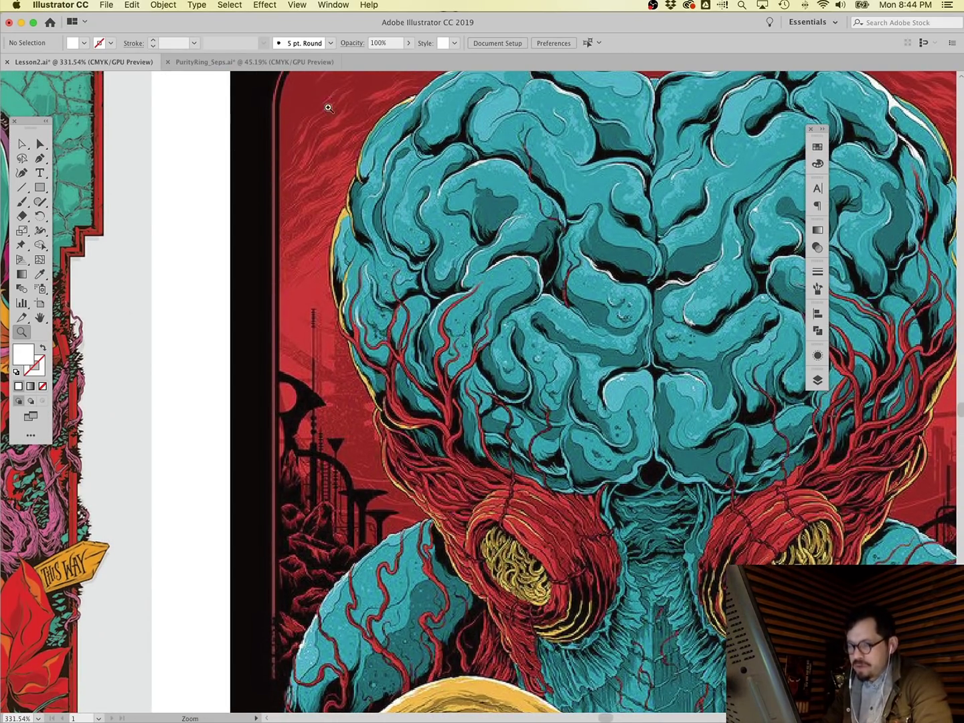
scroll(394, 247, "down", 13)
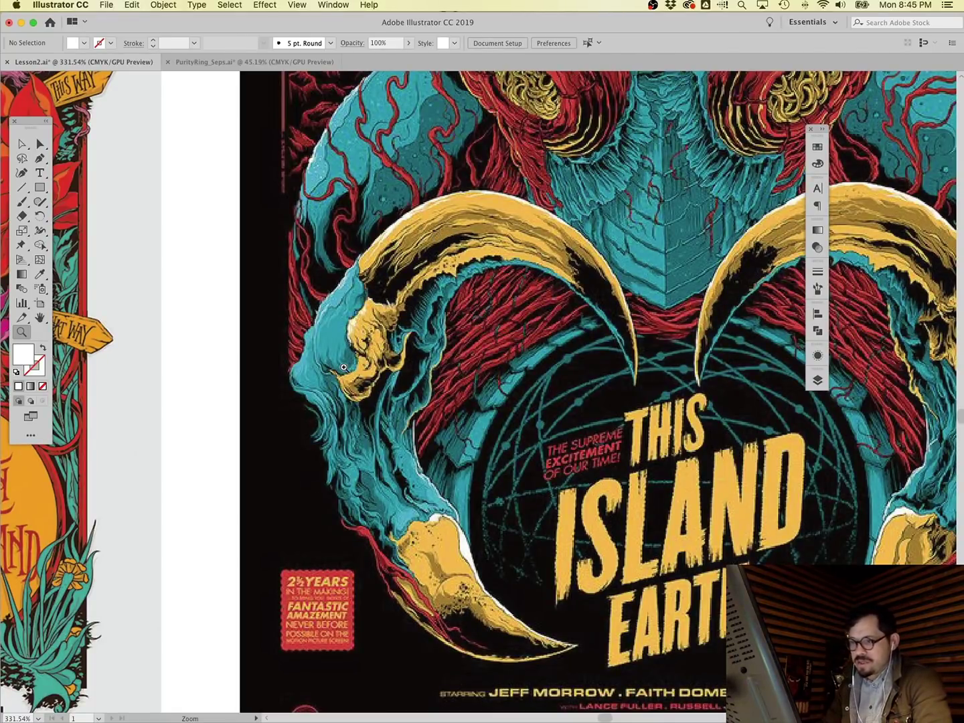
scroll(398, 369, "down", 5)
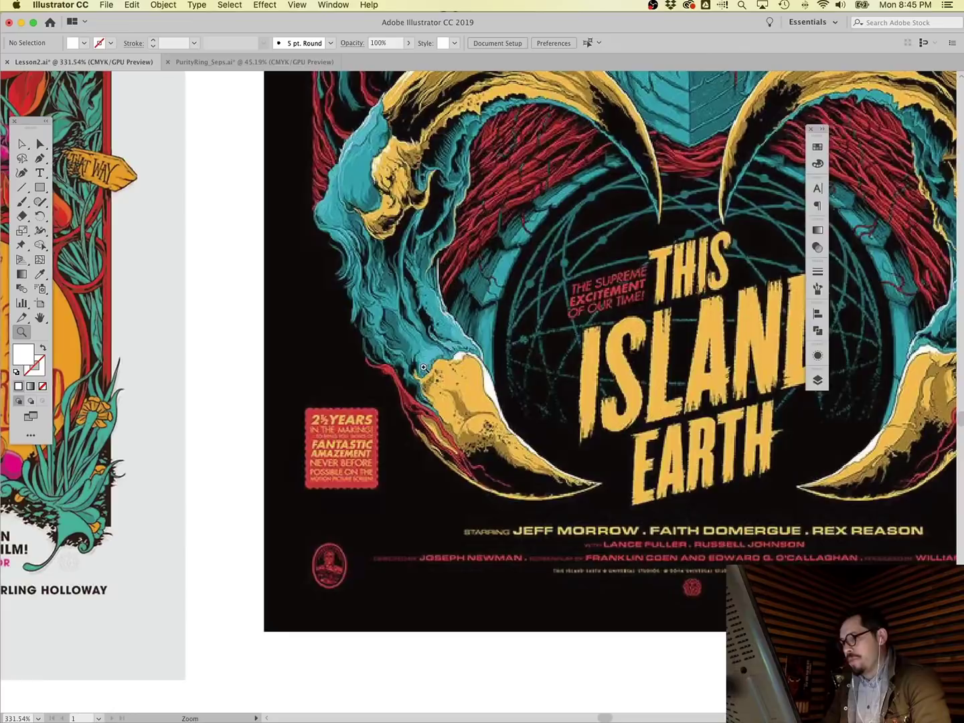
Examine the red, gray and black Pixies poster, from the skull and lettering up to the woman's face and roses.
scroll(420, 367, "right", 18)
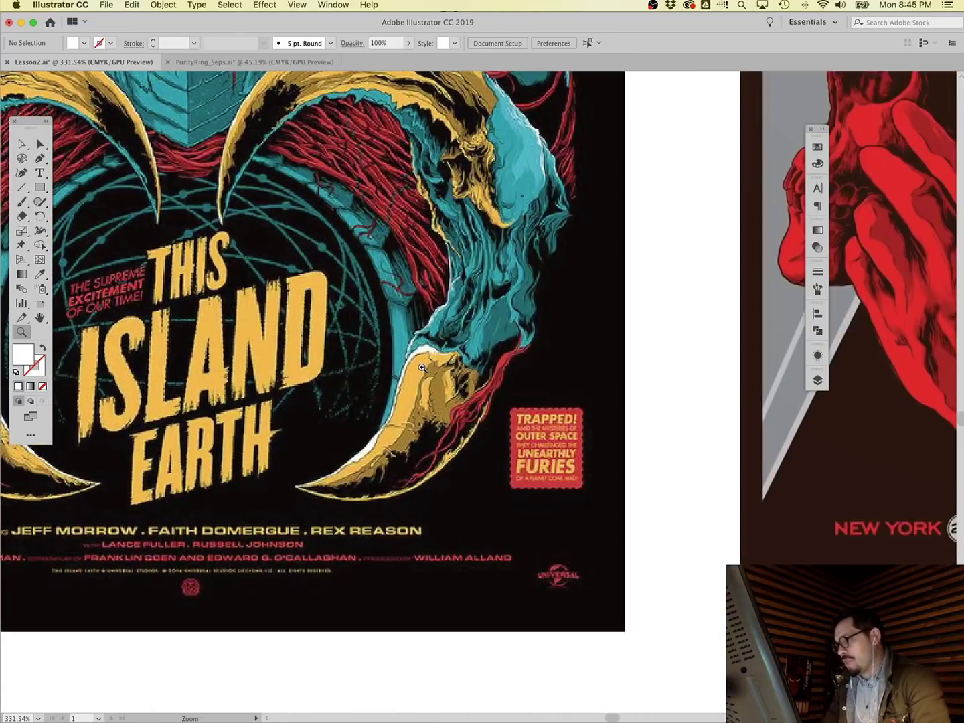
scroll(423, 367, "right", 9)
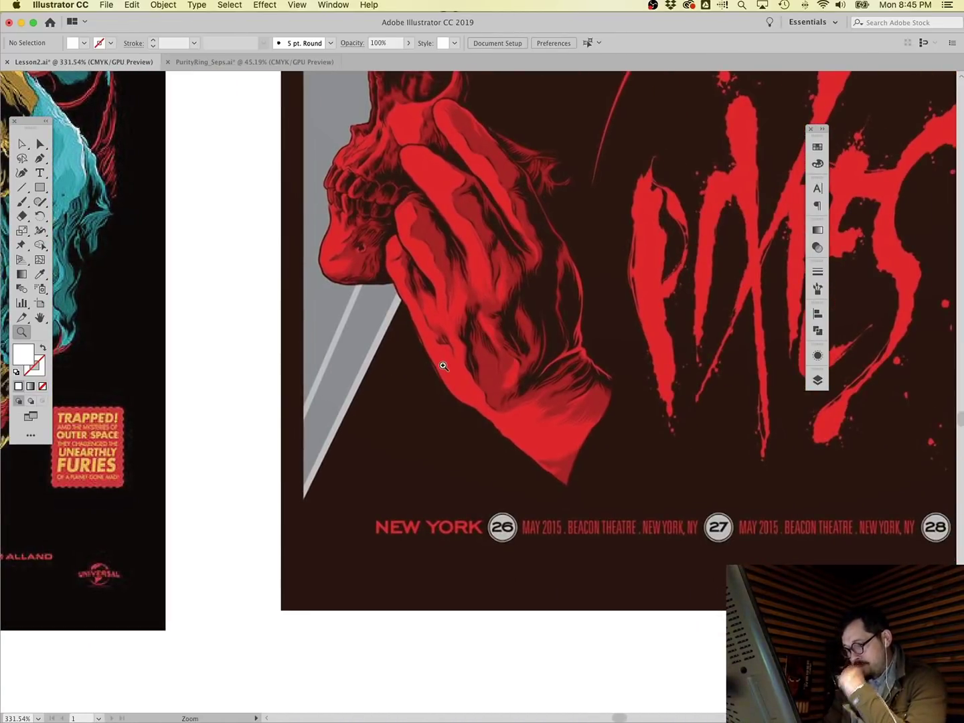
scroll(443, 365, "up", 12)
scroll(443, 366, "right", 7)
scroll(443, 366, "up", 6)
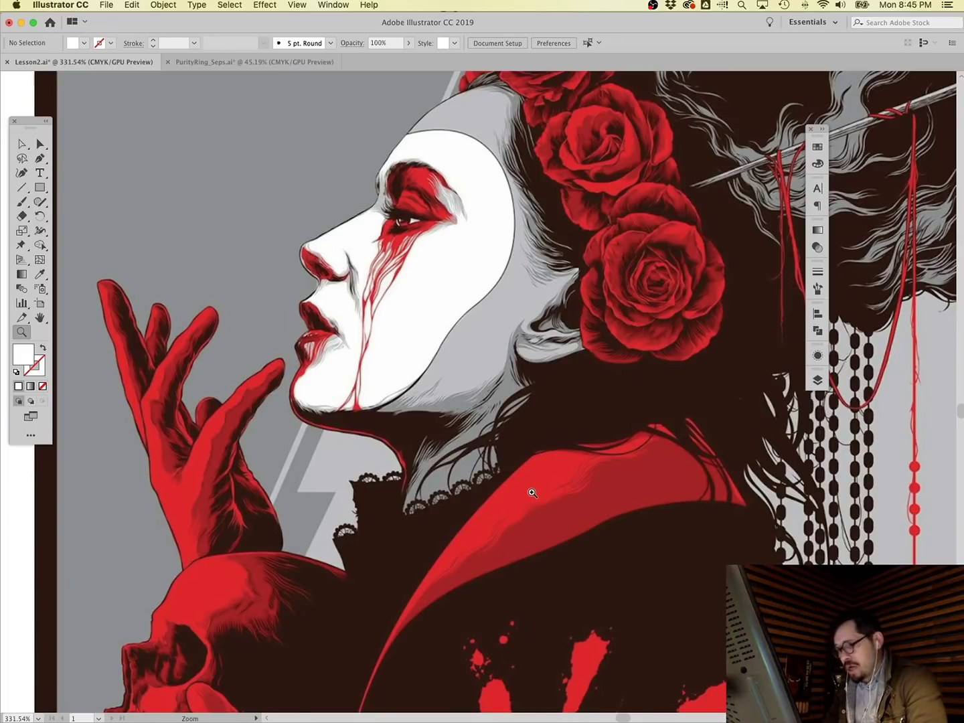
Review the Alice in Wonderland poster's characters once more and return to the full artboard.
scroll(532, 493, "left", 20)
scroll(529, 491, "left", 6)
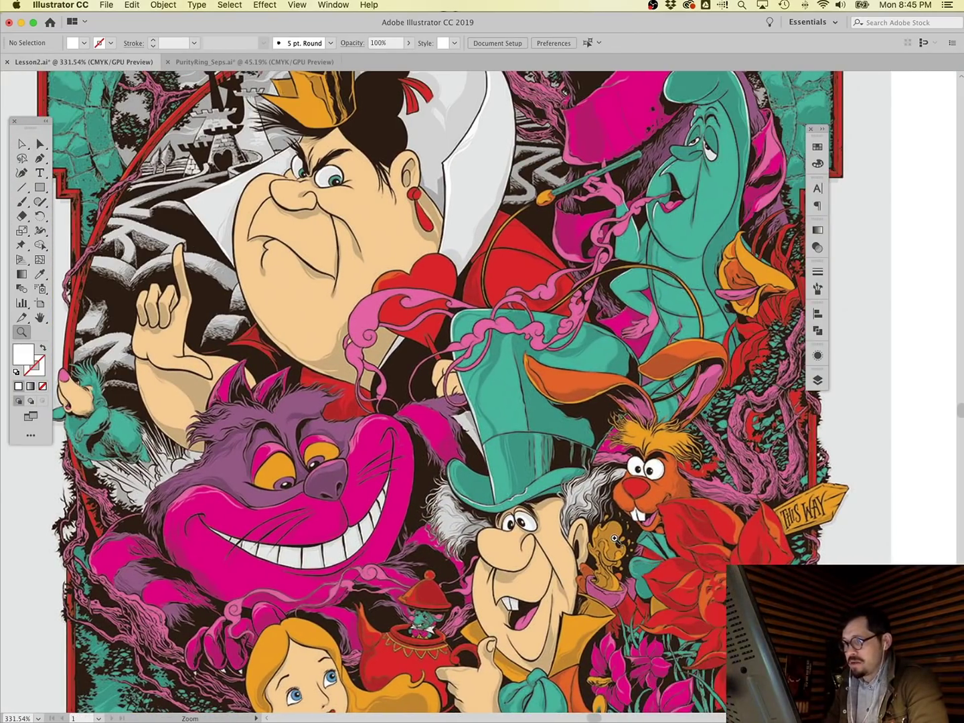
scroll(615, 539, "down", 10)
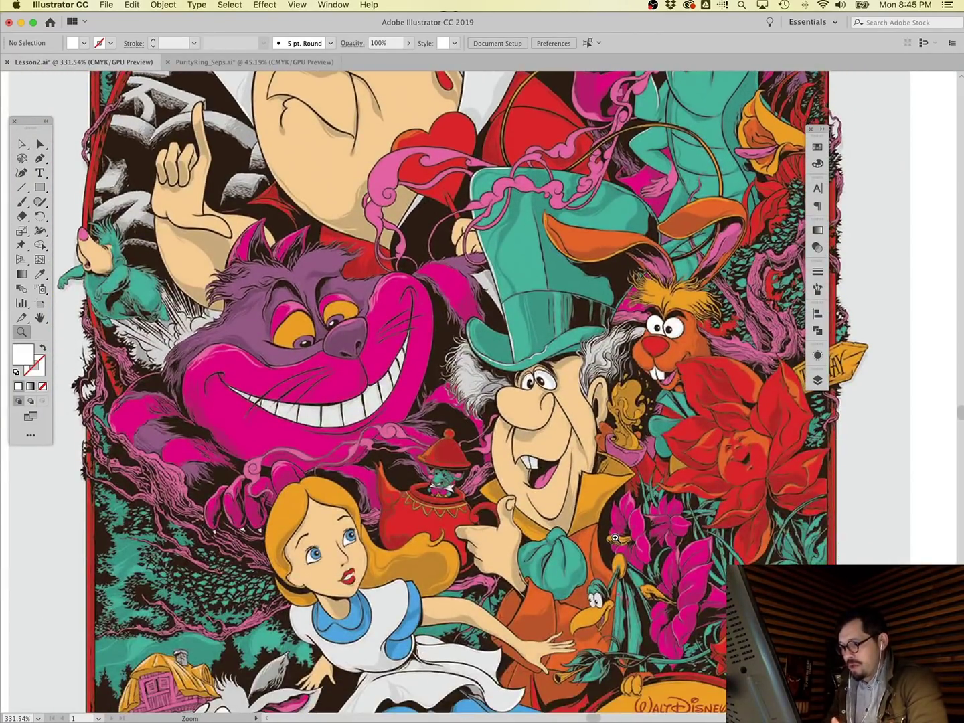
key("super+0")
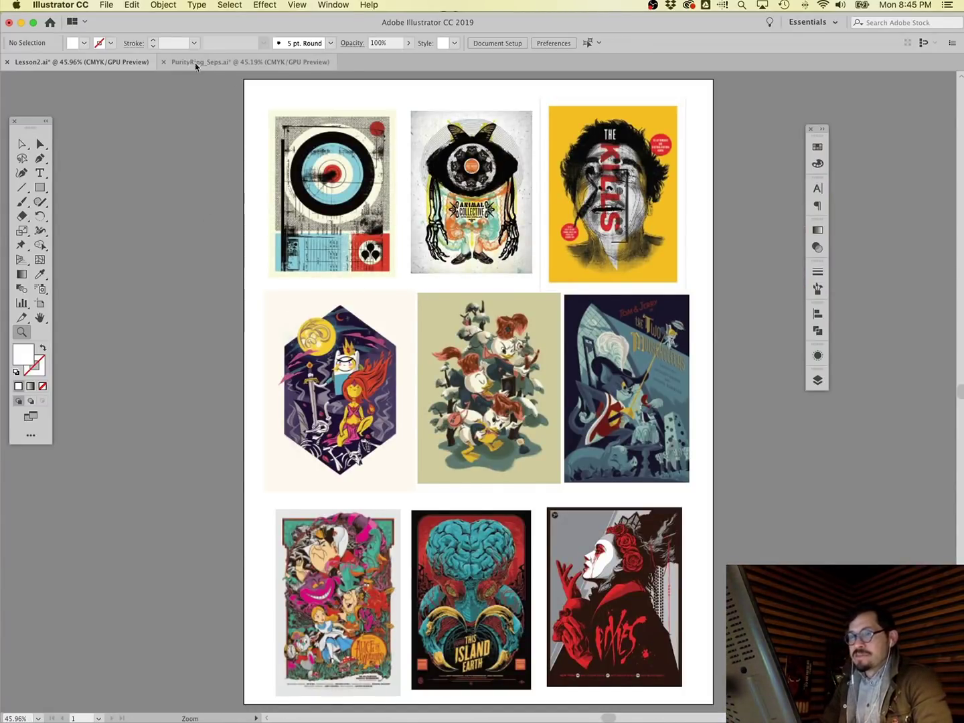
Hide the reference posters on Layer 2, show and activate the art layer, and switch to the Direct Selection tool.
left_click(817, 380)
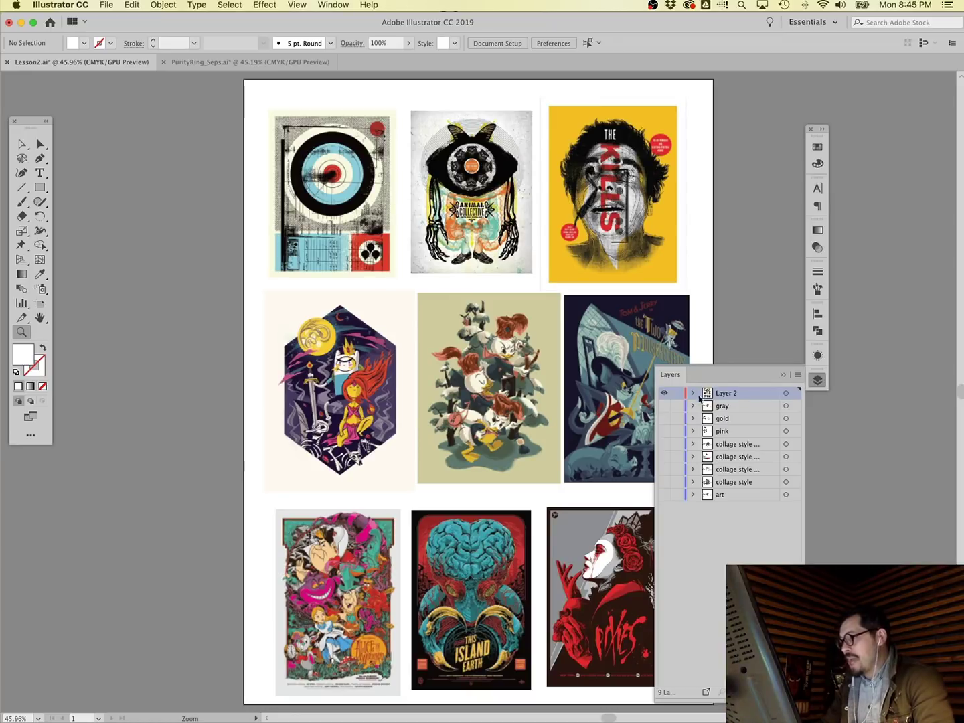
left_click(664, 397, "super")
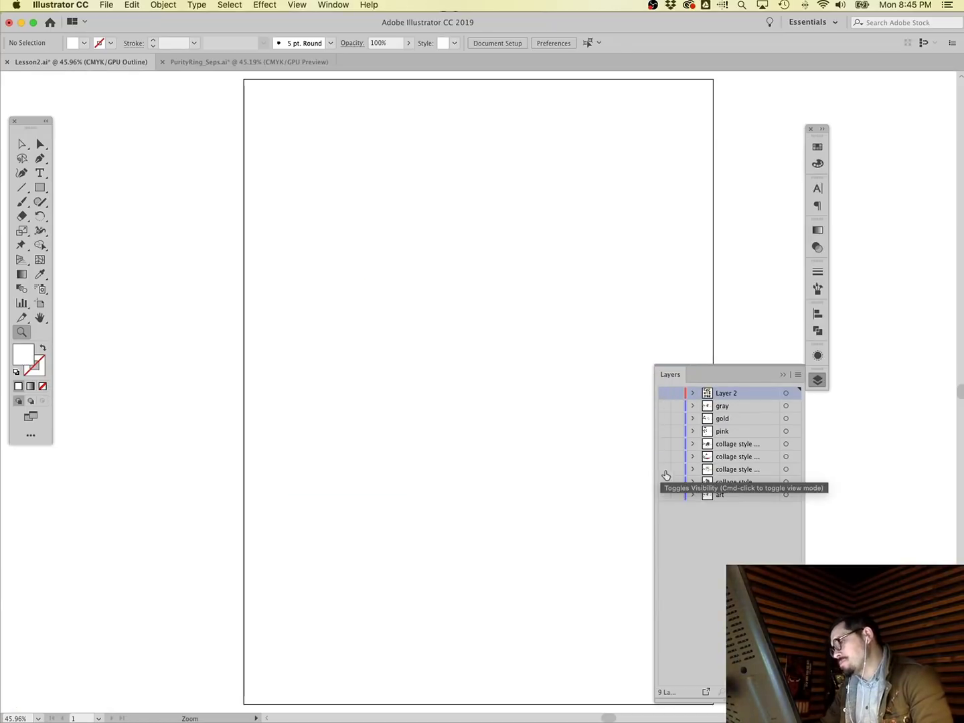
left_click(665, 496, "super")
left_click(730, 494)
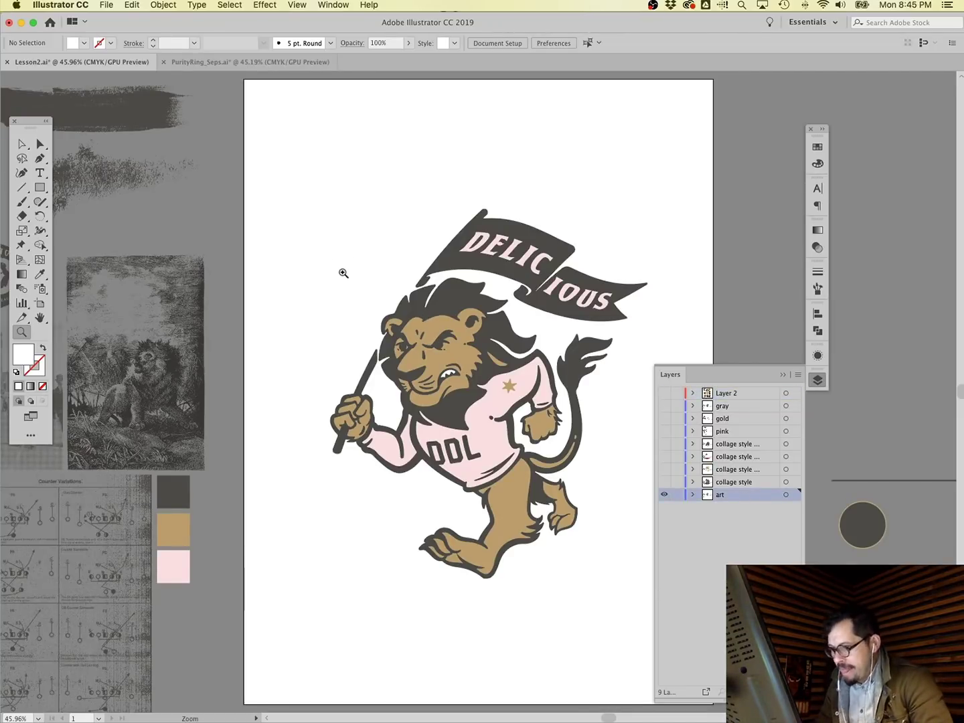
left_click(21, 143)
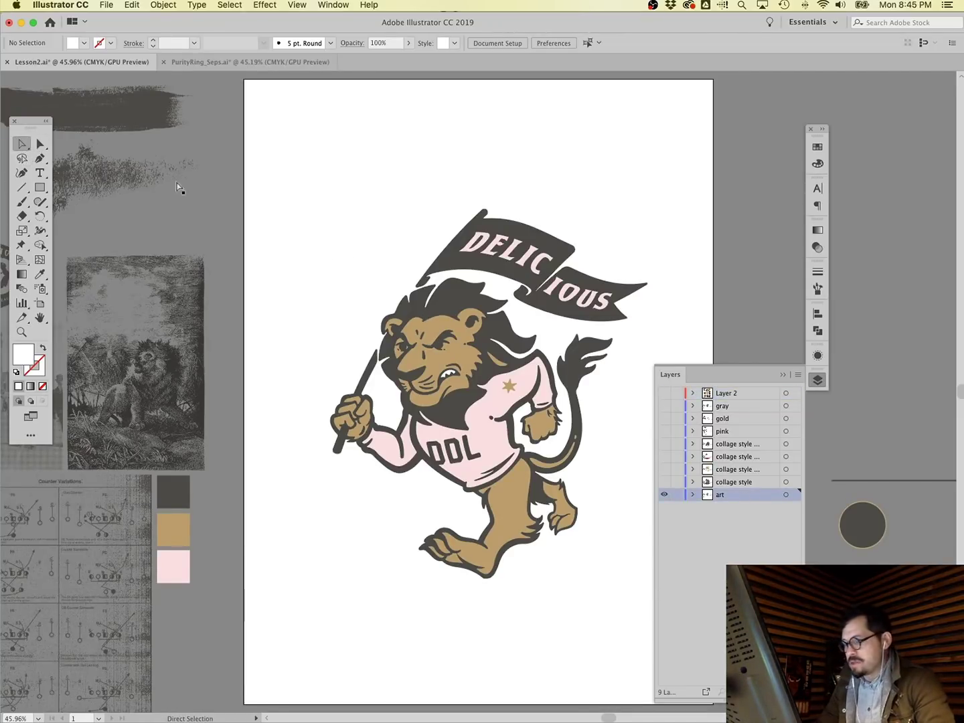
left_click(818, 382)
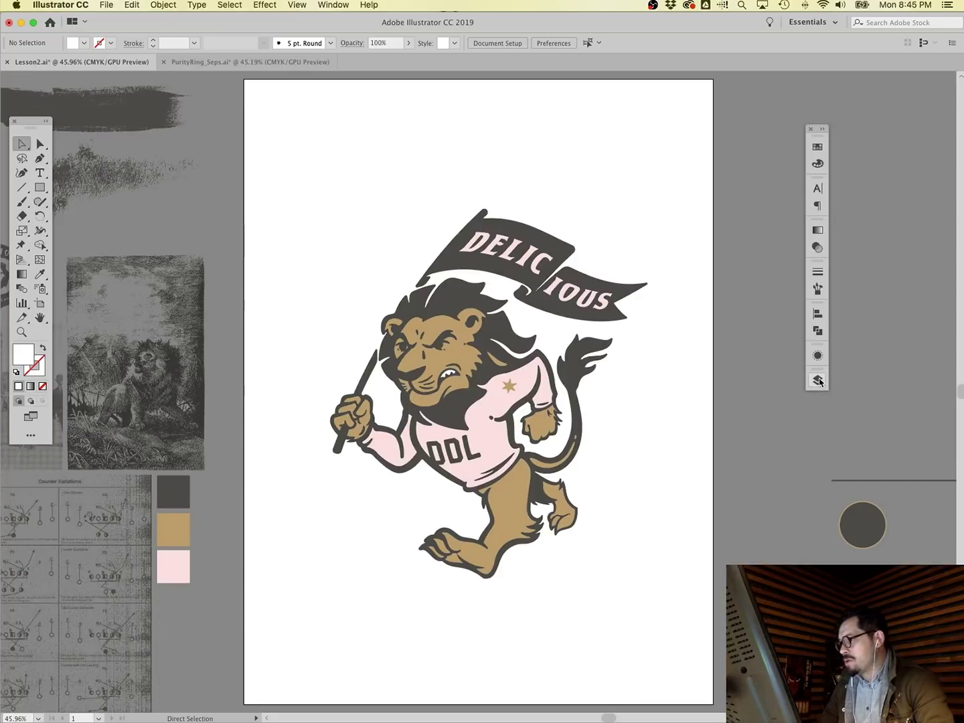
Hide the art layer and show only the pink layer.
left_click(817, 380)
left_click(665, 496)
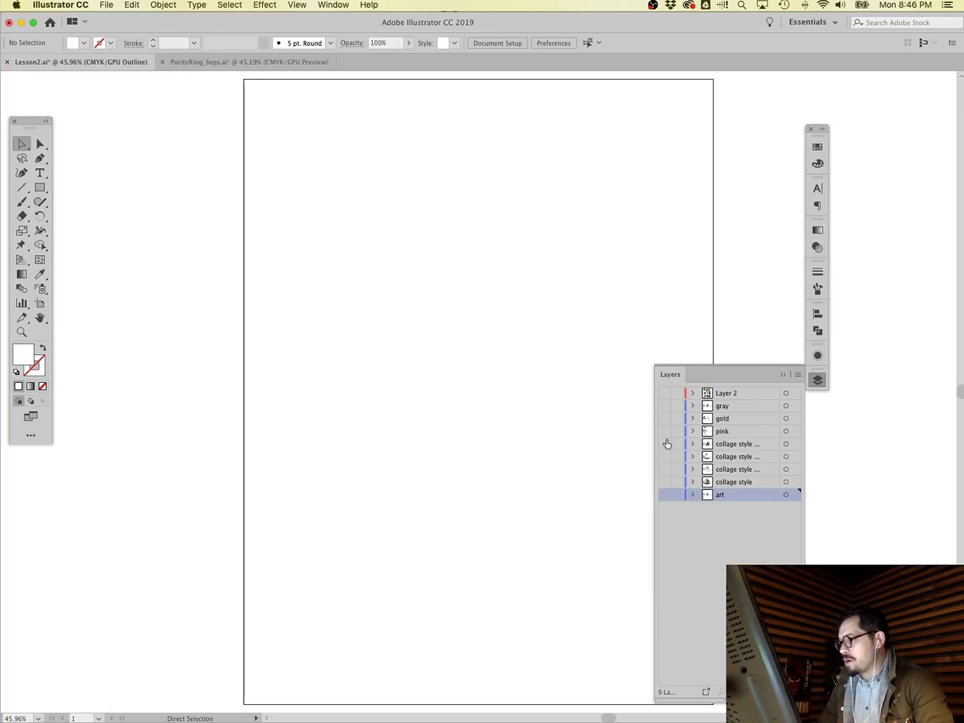
left_click_drag(669, 436, 665, 411)
left_click(665, 407)
left_click(666, 436)
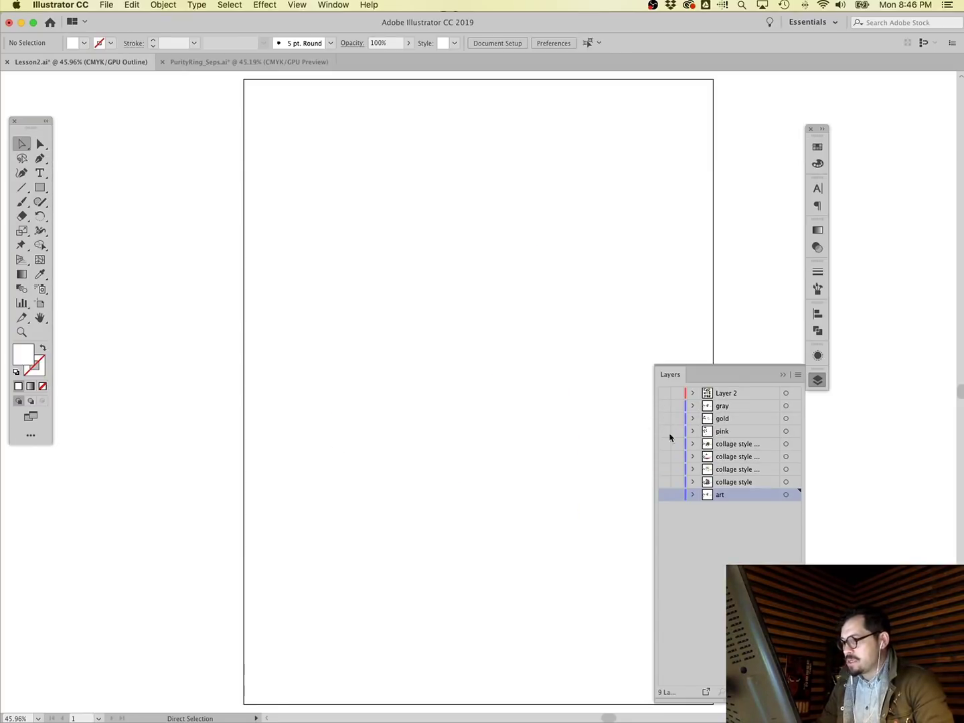
left_click(665, 434, "super")
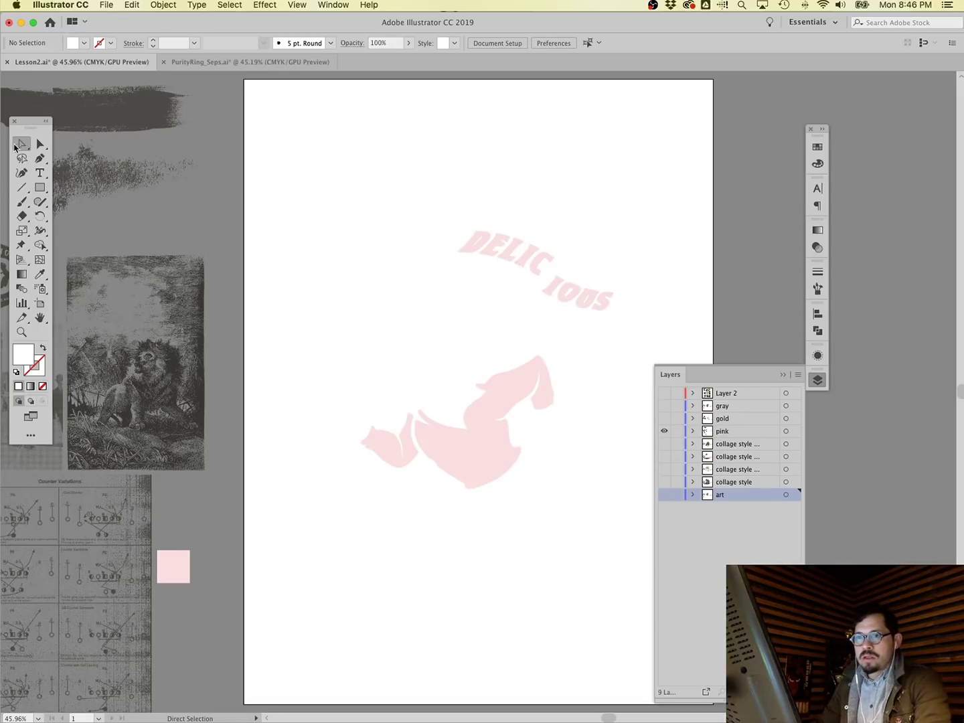
Select all the pink lettering and shirt shapes, expand their fills and strokes, and unite them with Pathfinder.
left_click(42, 143)
key("super+a")
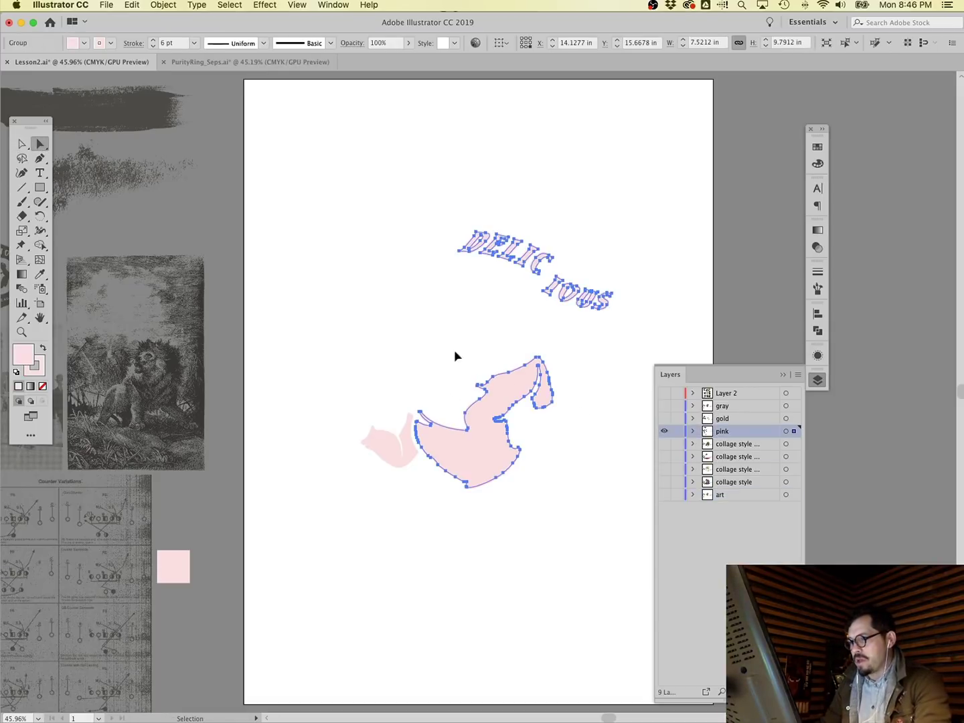
left_click(400, 441, "shift")
left_click(164, 5)
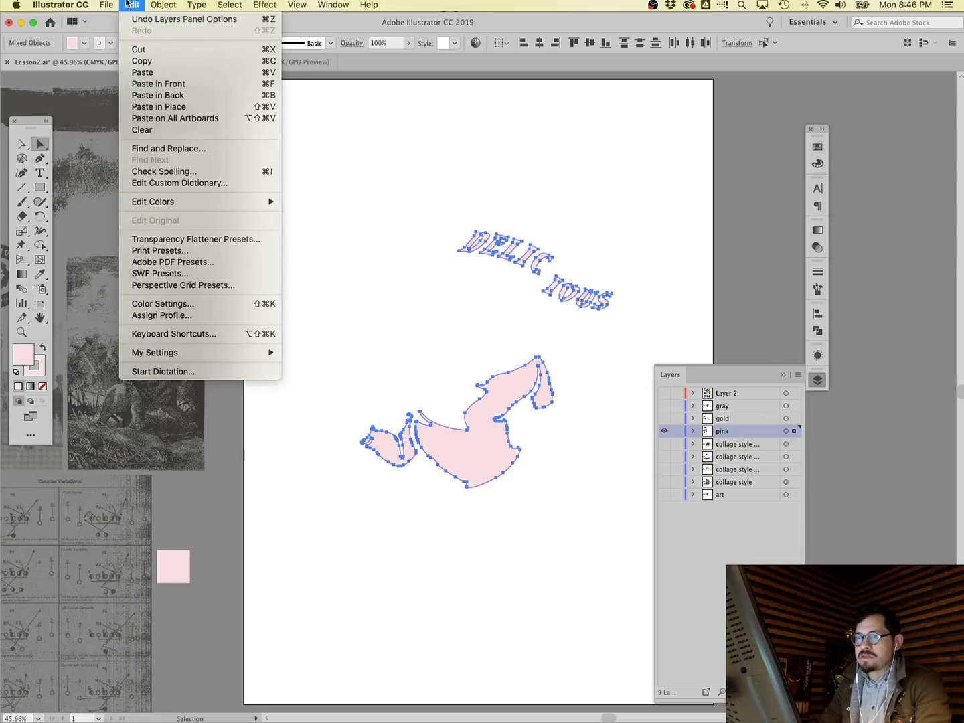
left_click(175, 125)
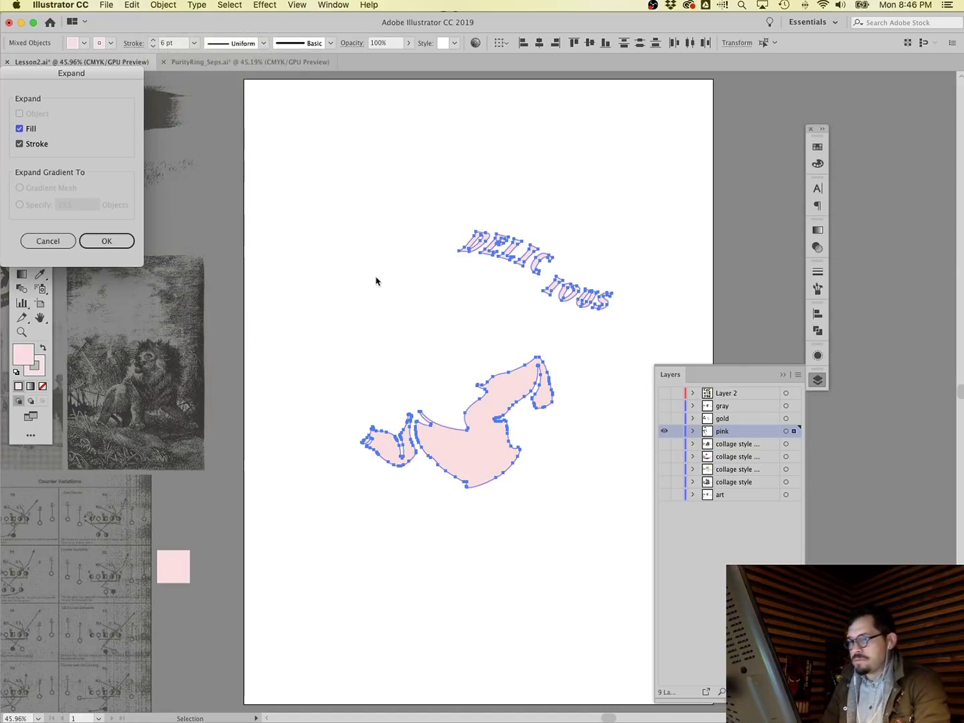
left_click(130, 240)
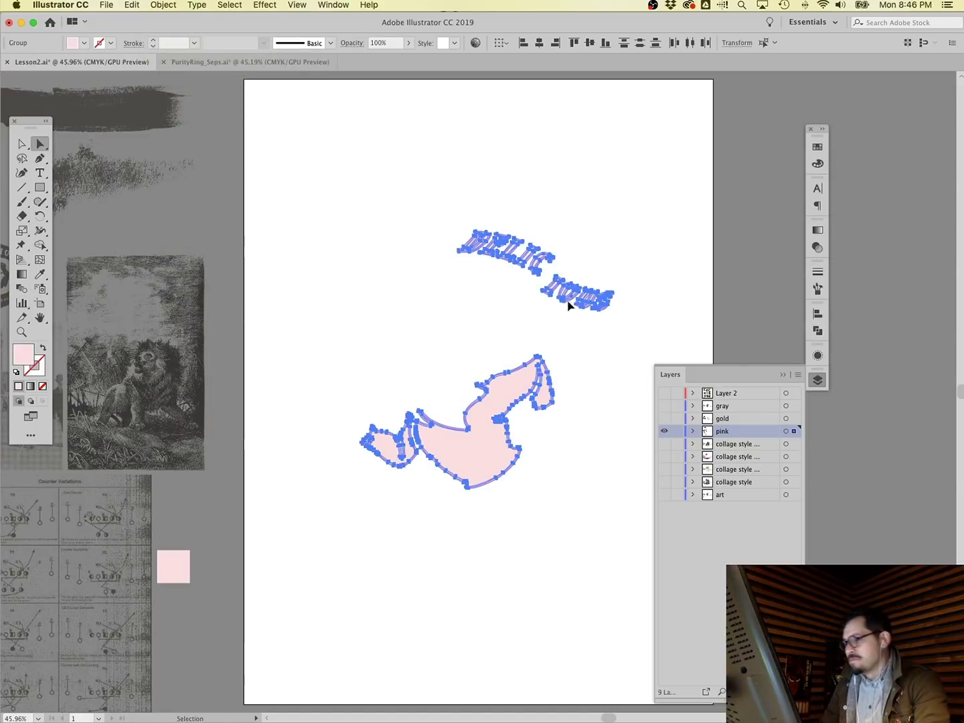
left_click(817, 330)
left_click(671, 339)
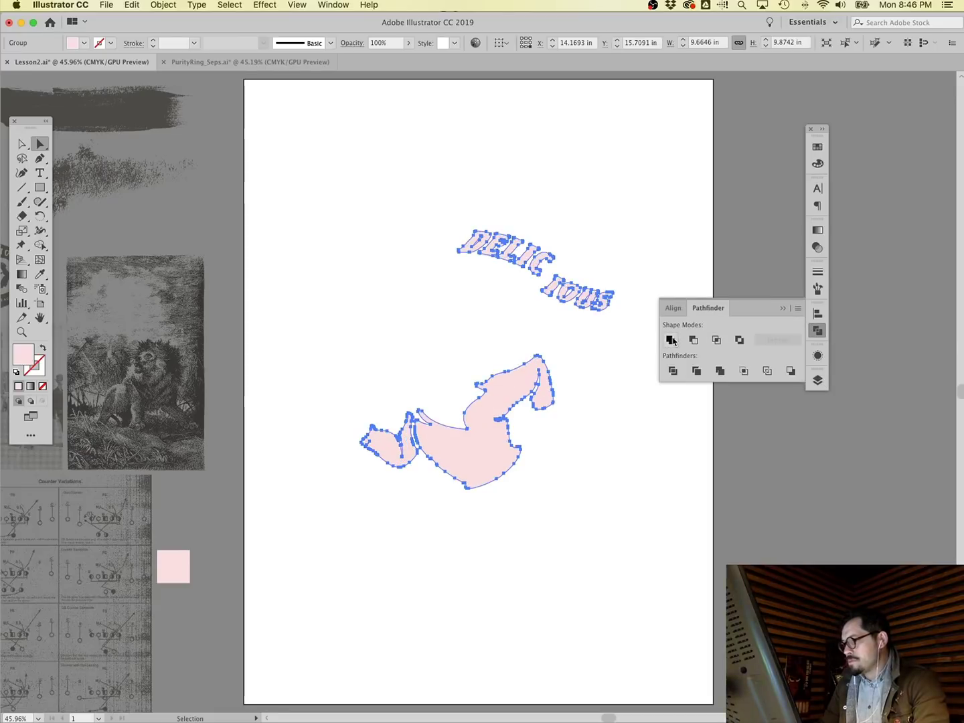
Switch visibility from the pink to the gold layer, then expand the gold lion shapes' fills and strokes and unite them.
left_click(818, 380)
left_click(664, 431)
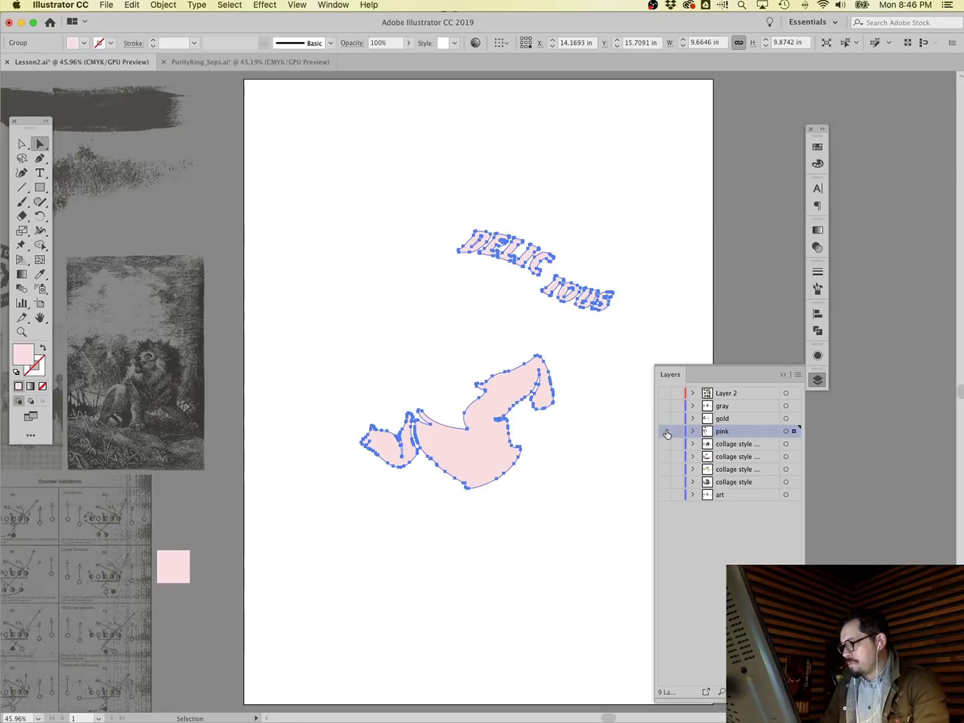
left_click(665, 419)
left_click_drag(330, 292, 608, 556)
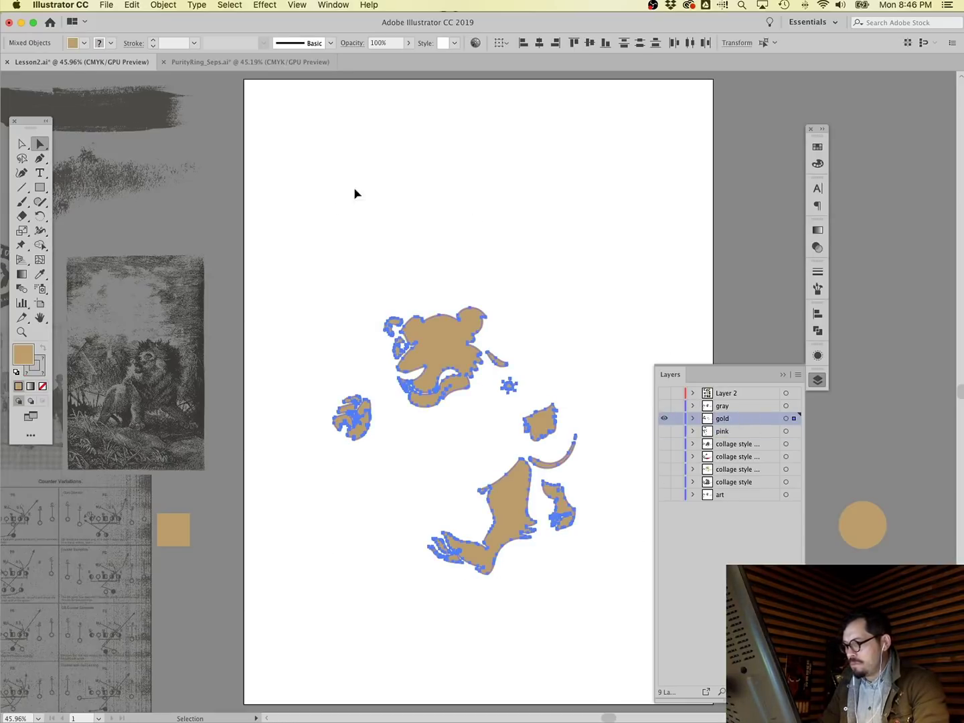
left_click(163, 4)
left_click(187, 124)
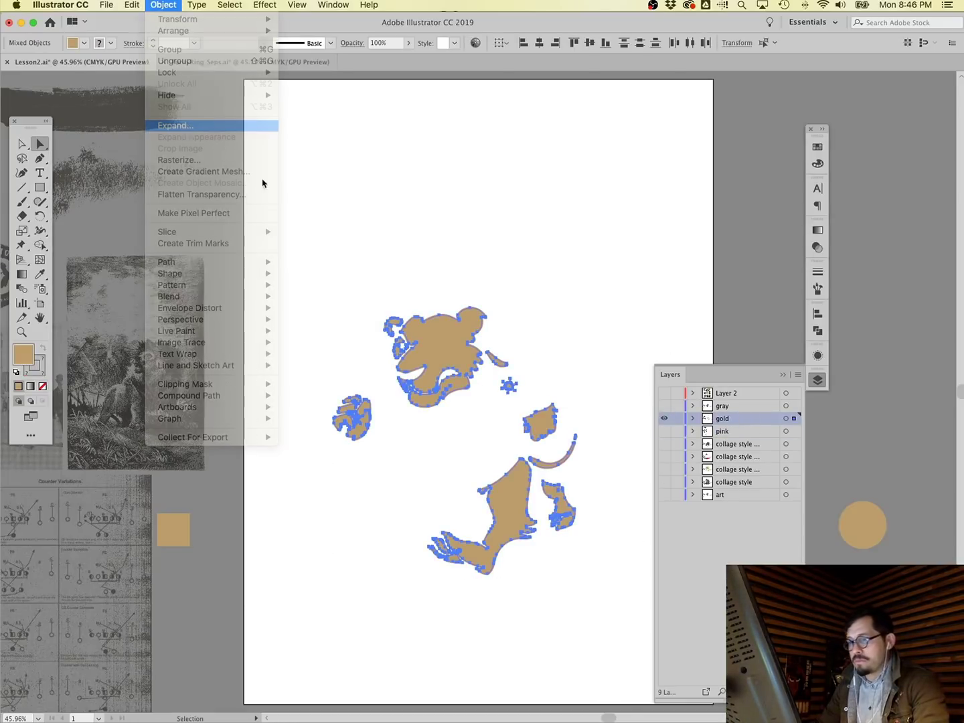
left_click(106, 241)
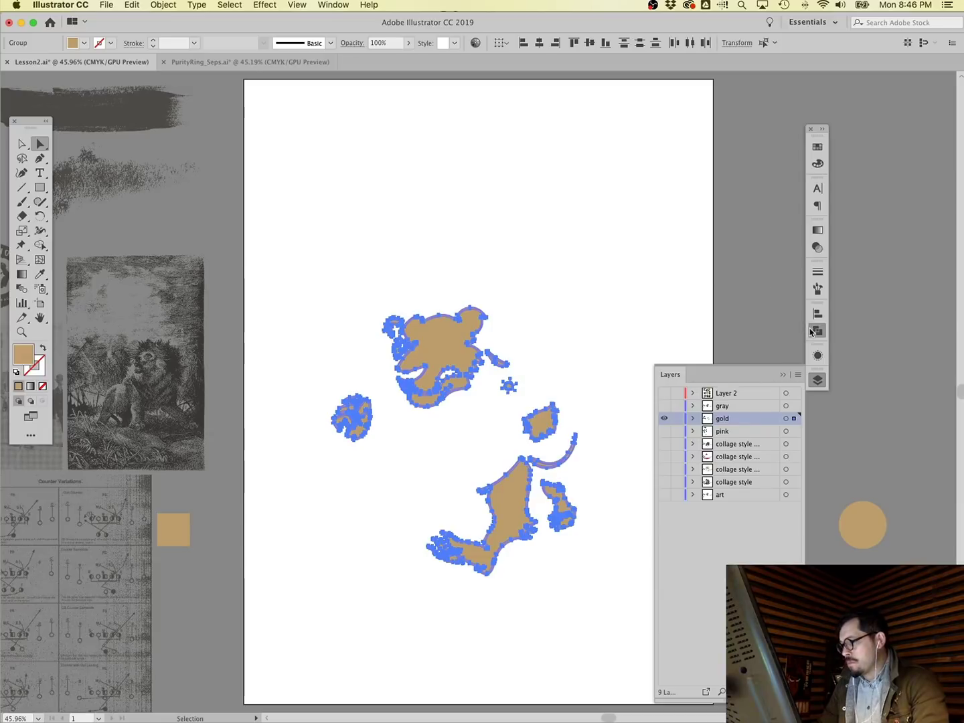
left_click(817, 330)
left_click(670, 339)
left_click_drag(392, 277, 716, 539)
Create a new layer above the gold layer and name it light gray.
left_click(816, 380)
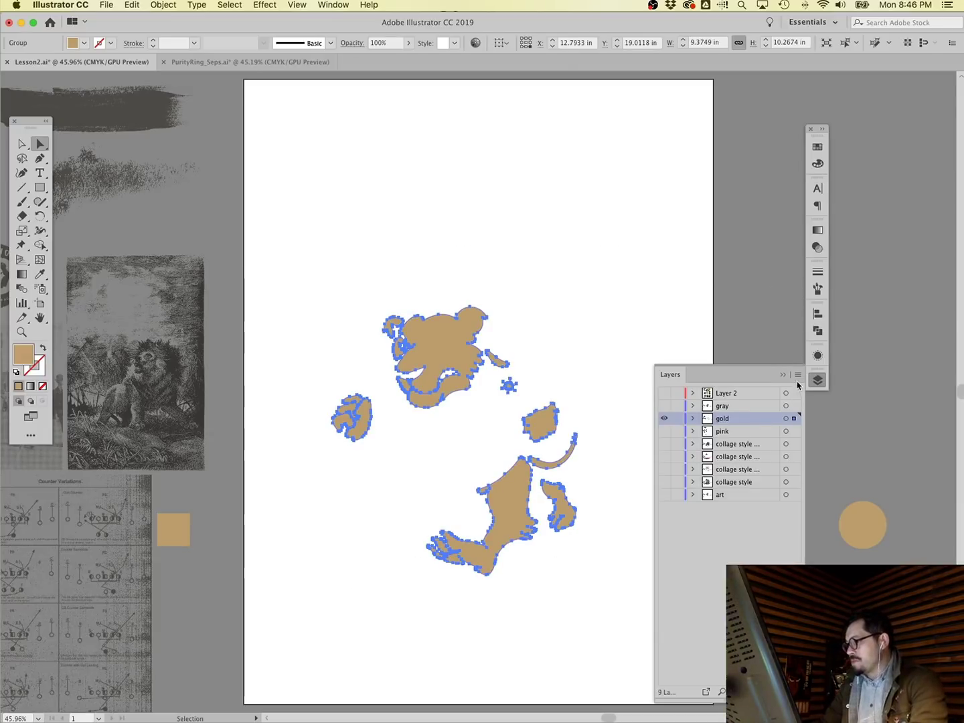
left_click(797, 375)
left_click(837, 374)
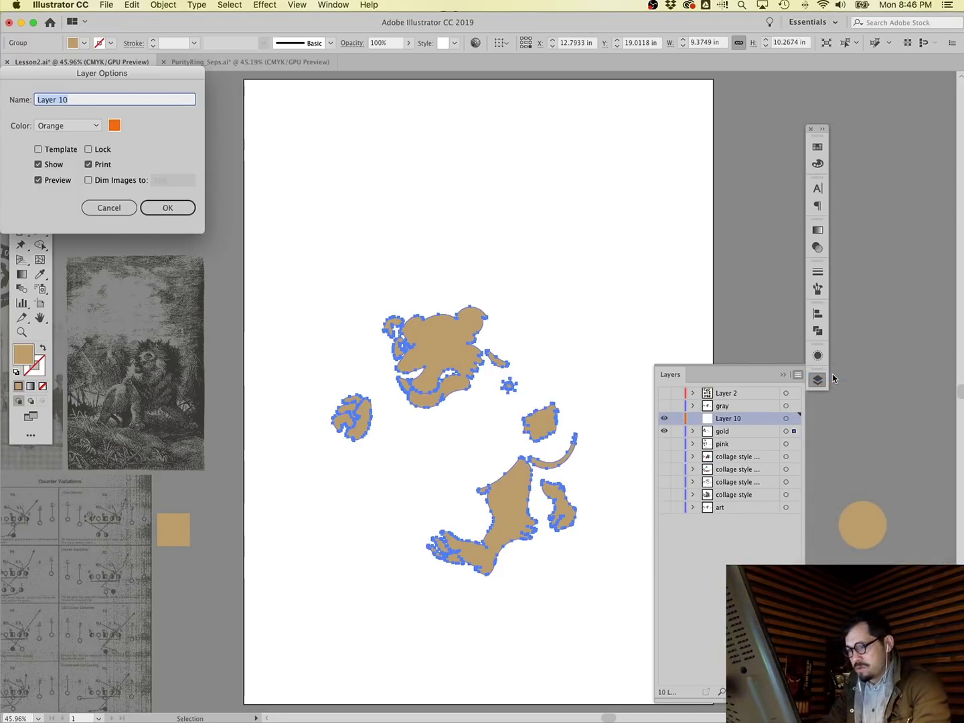
type("gray")
key("Return")
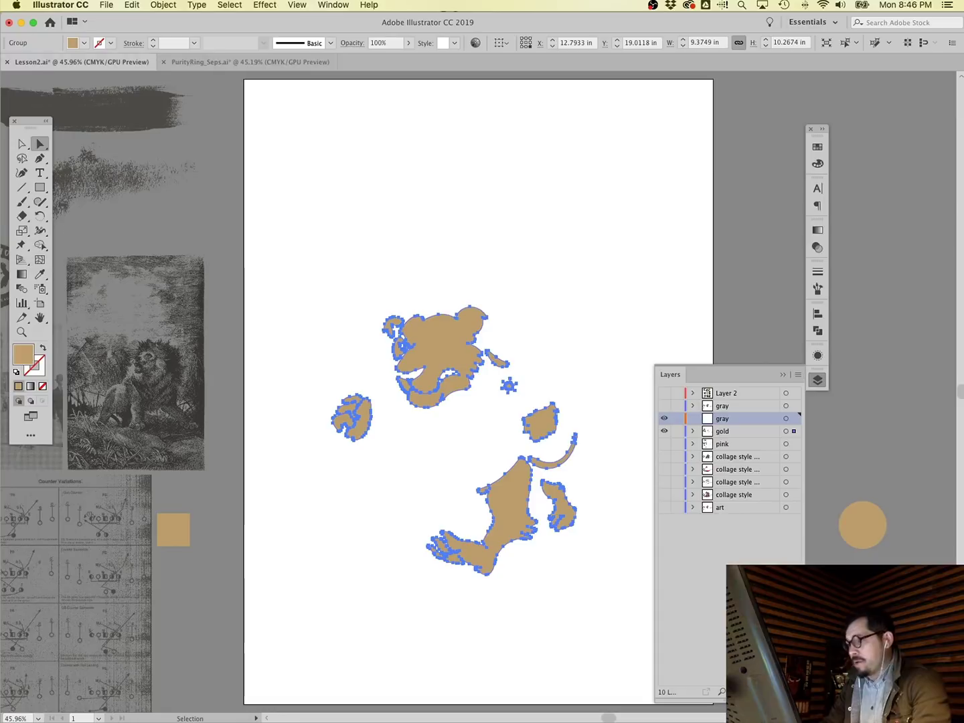
double_click(728, 418)
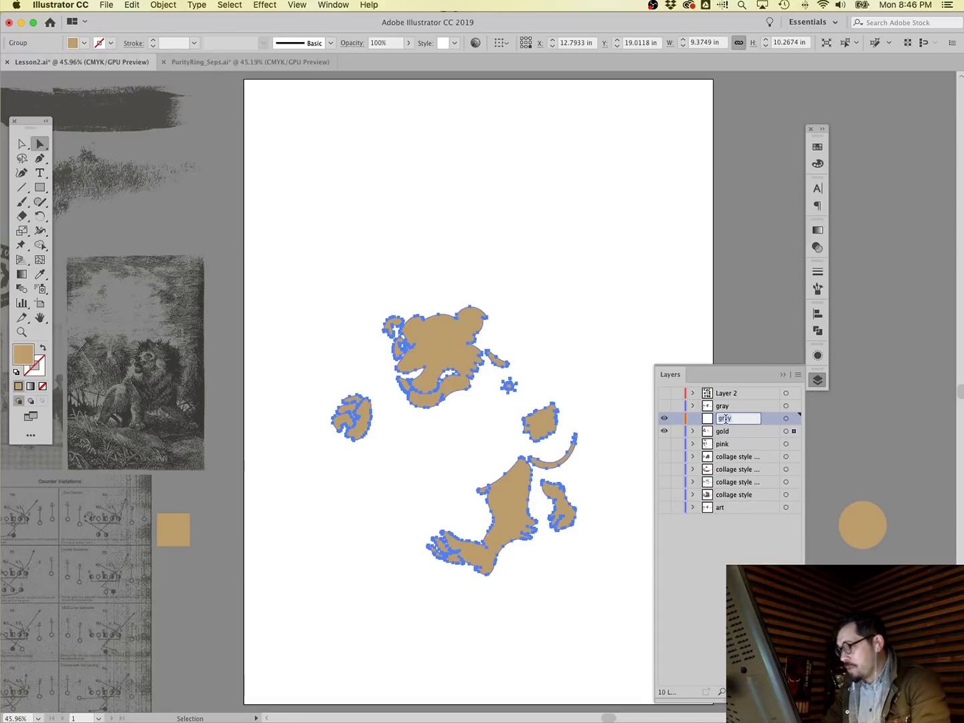
Put the united gold and pink shapes on the light gray layer, leaving only that layer visible and active.
left_click_drag(794, 430, 794, 419)
left_click(665, 431)
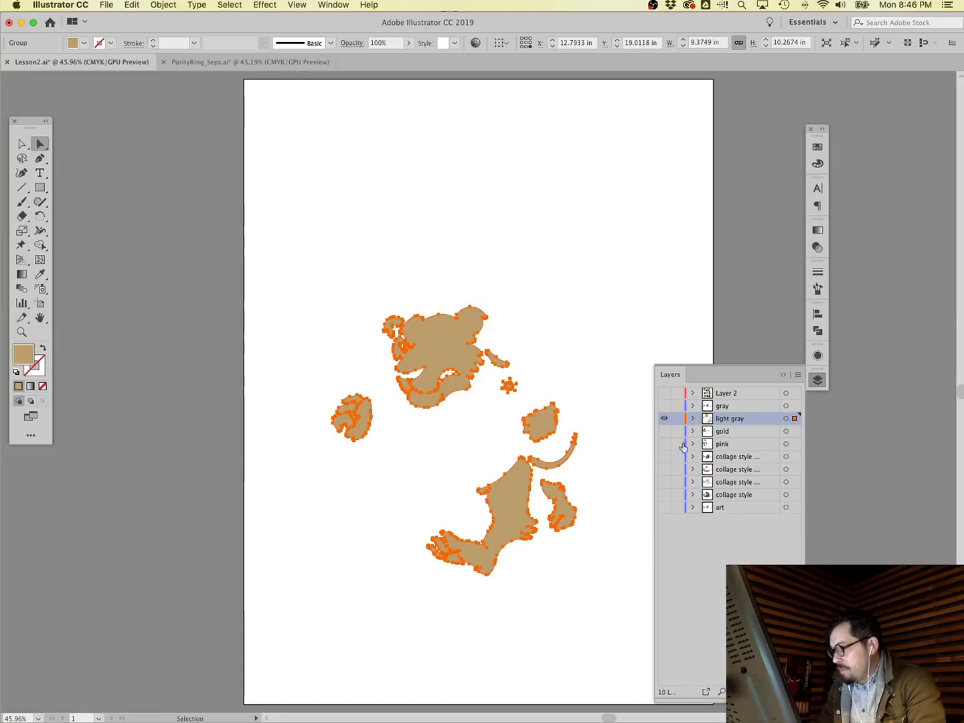
left_click(750, 446)
left_click(664, 419)
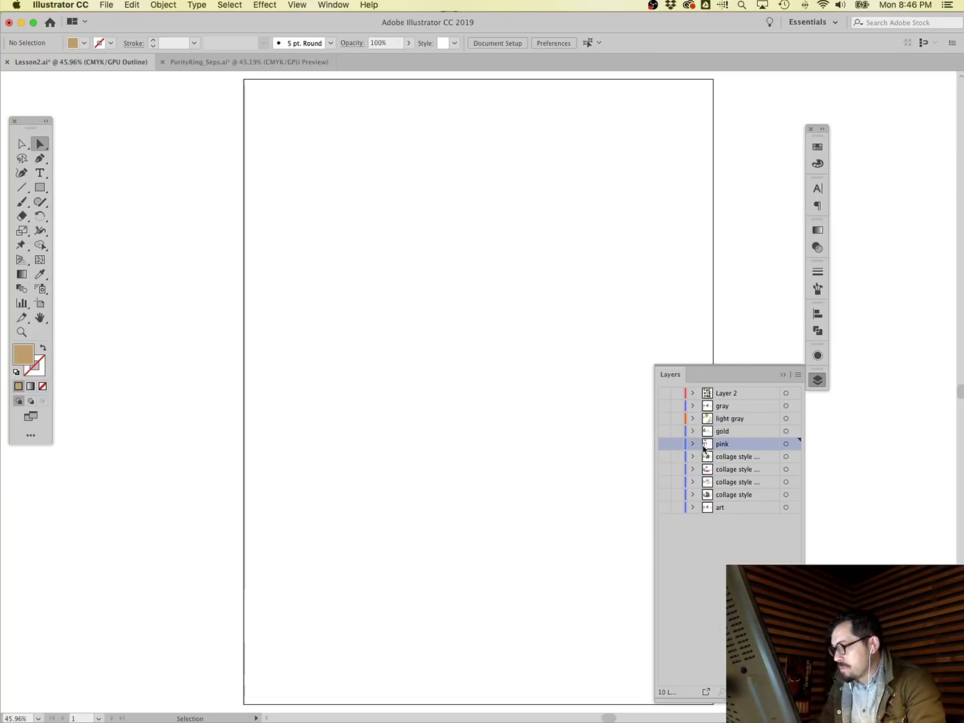
left_click(664, 444)
left_click(495, 388)
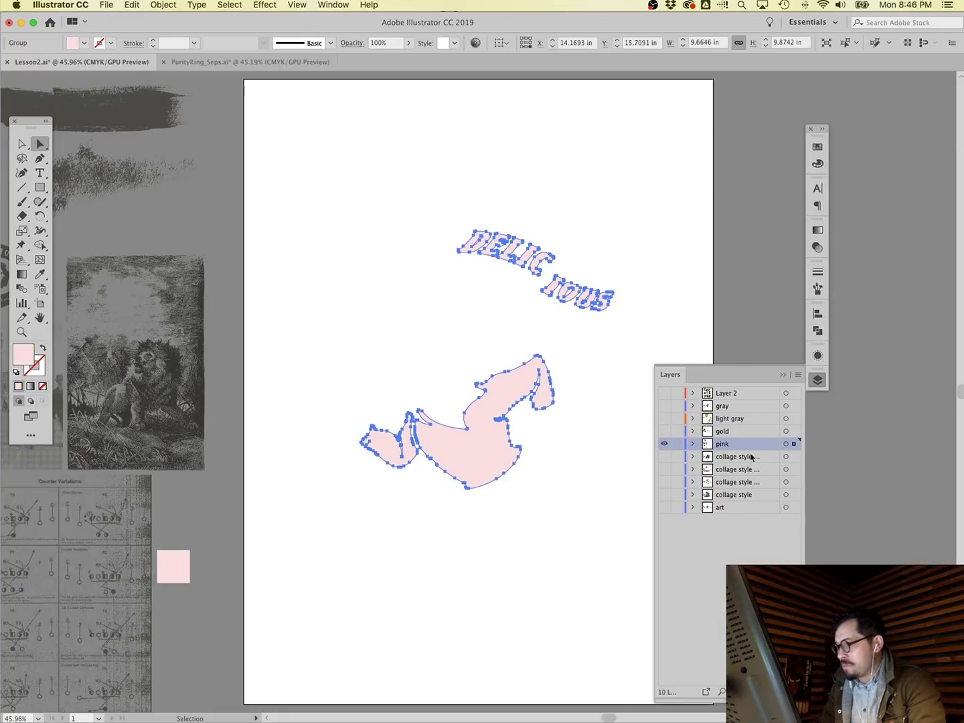
left_click_drag(794, 444, 795, 419)
left_click(665, 446, "alt")
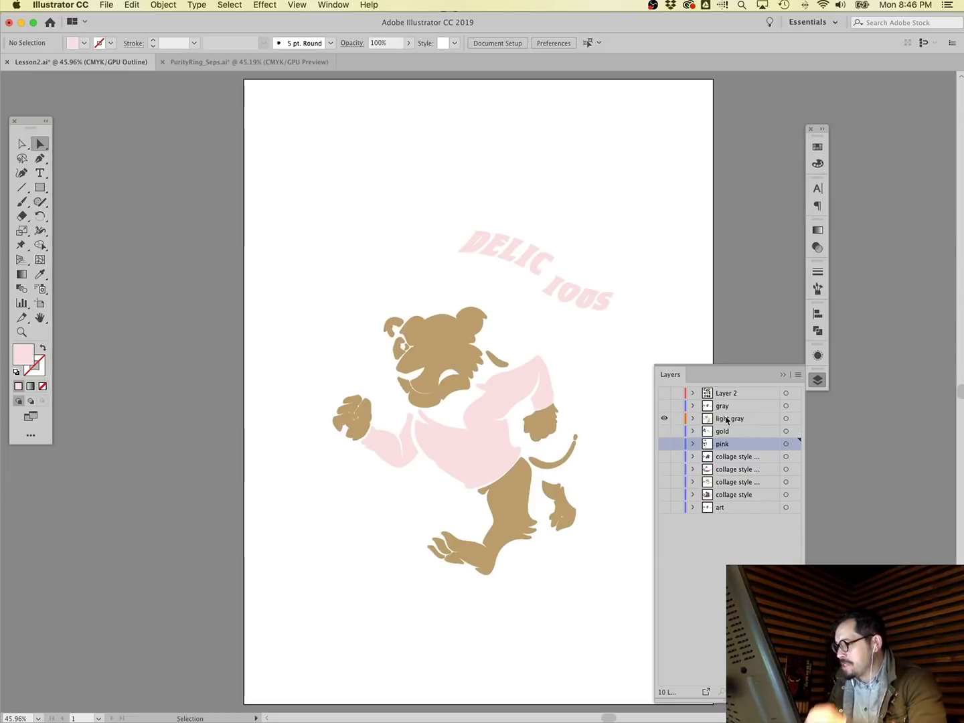
left_click(666, 415)
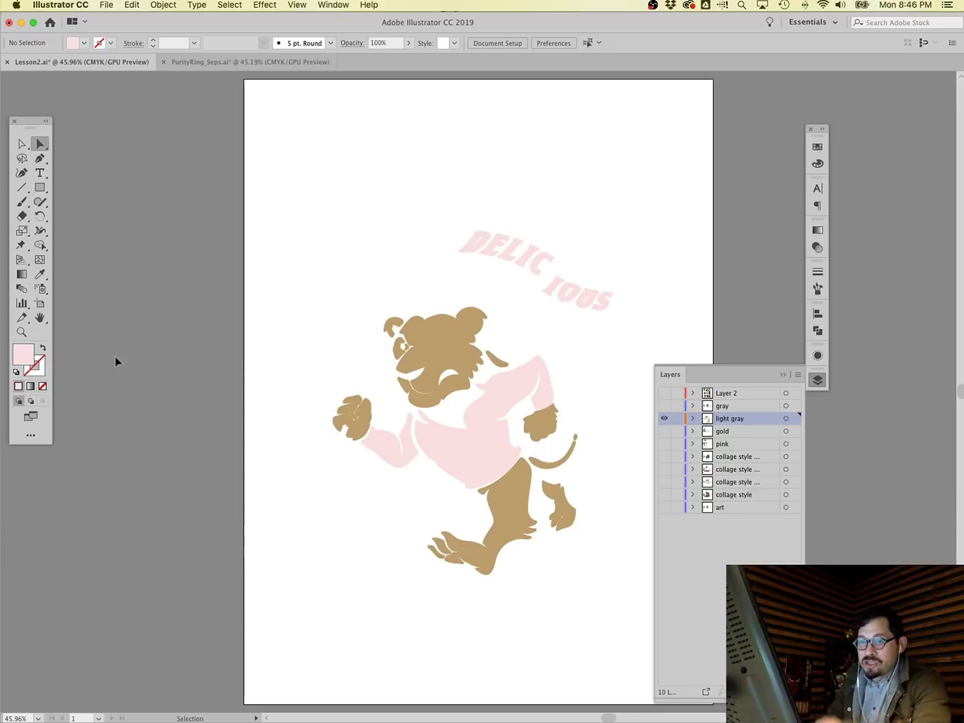
Show and lock the gray line-art layer, keeping the light gray layer active with the lion's body in close view.
left_click(21, 333)
left_click_drag(323, 355, 616, 553)
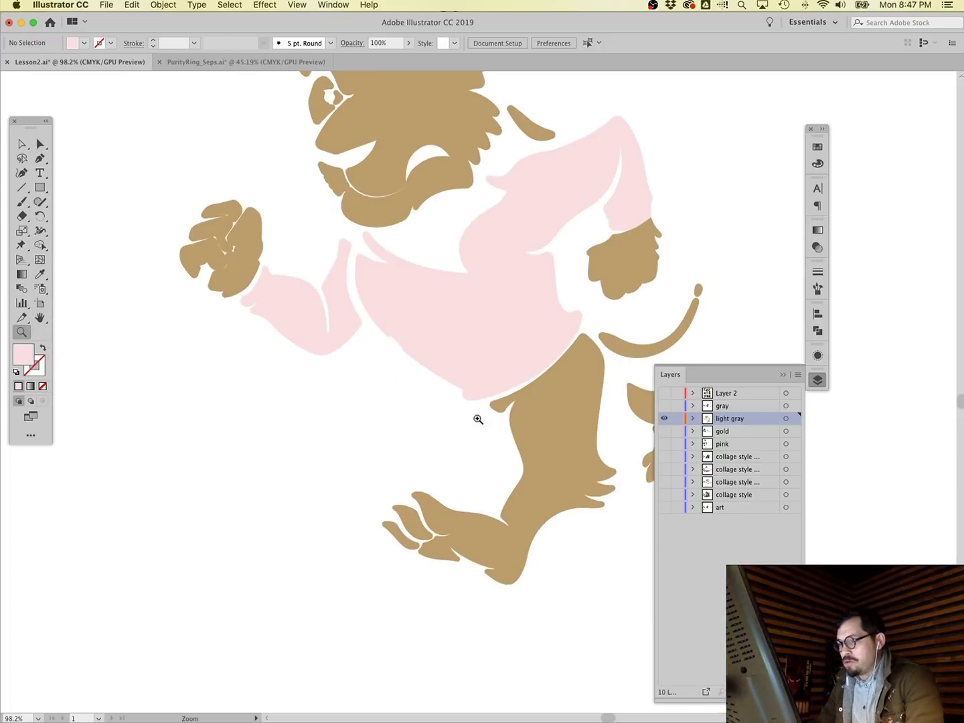
left_click_drag(666, 414, 676, 407)
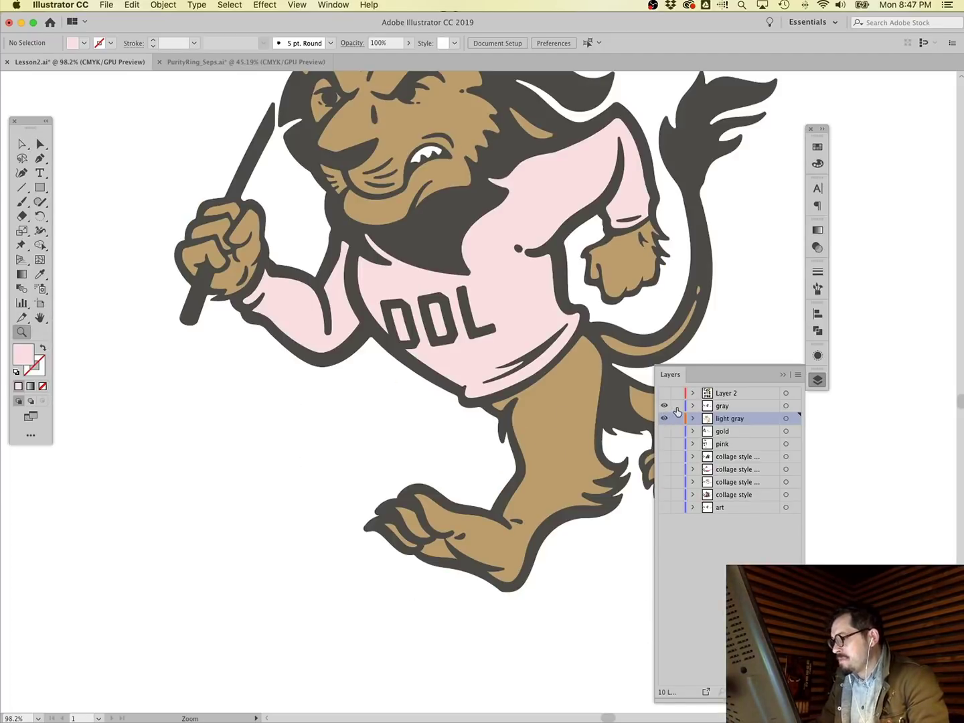
left_click(737, 406)
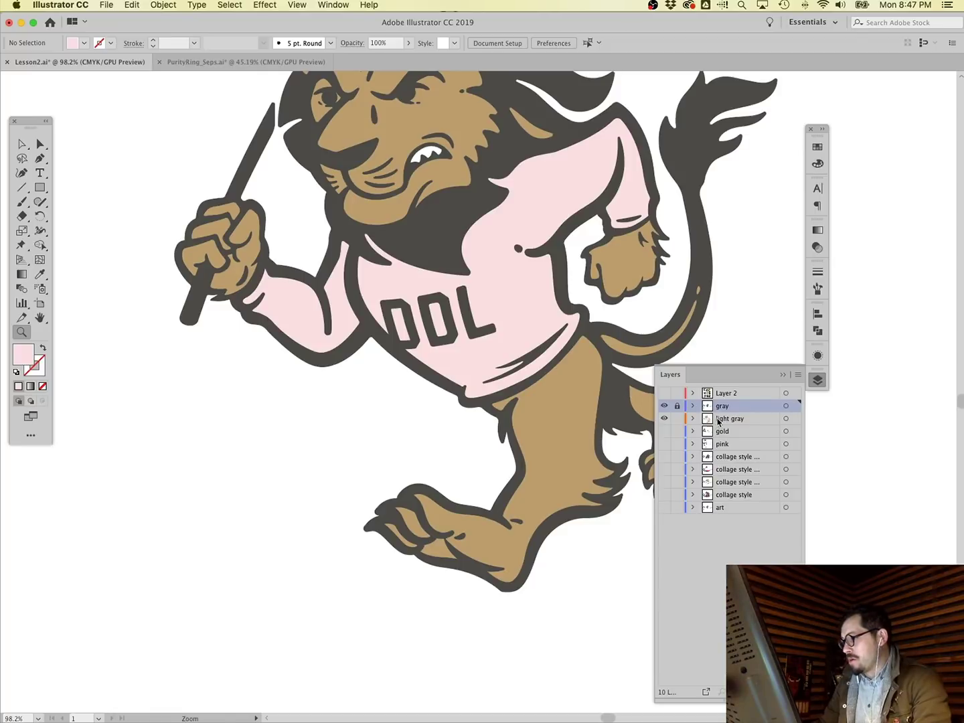
left_click(716, 421)
Start a Pen path at the shirt hem, tracing a shadow edge down the front leg to the toes.
left_click(39, 158)
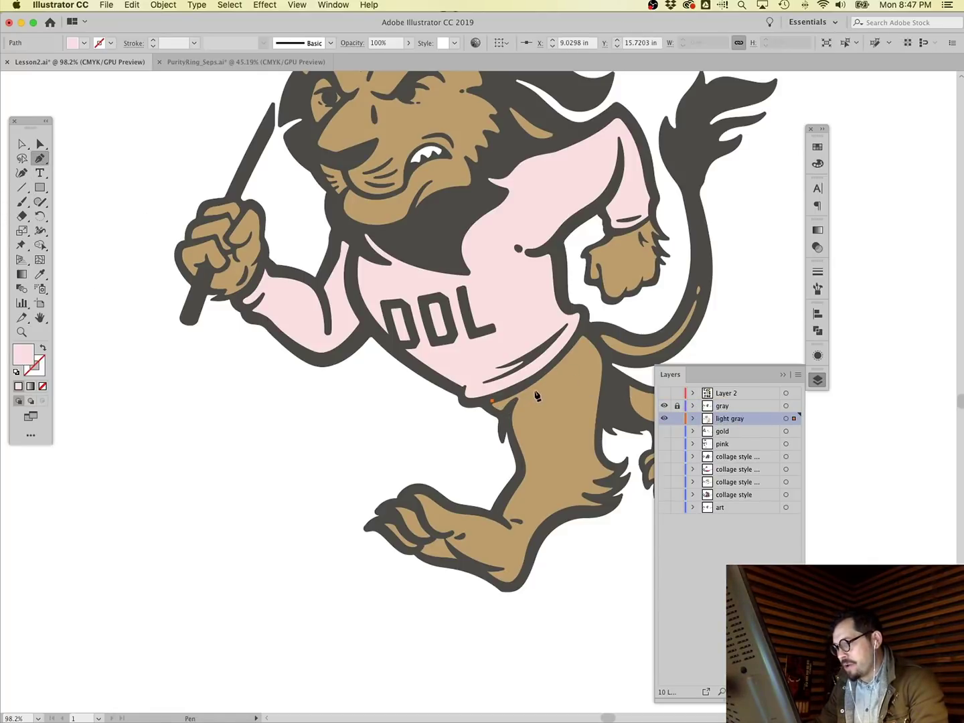
left_click(483, 399)
left_click_drag(582, 372, 406, 514)
left_click(581, 473)
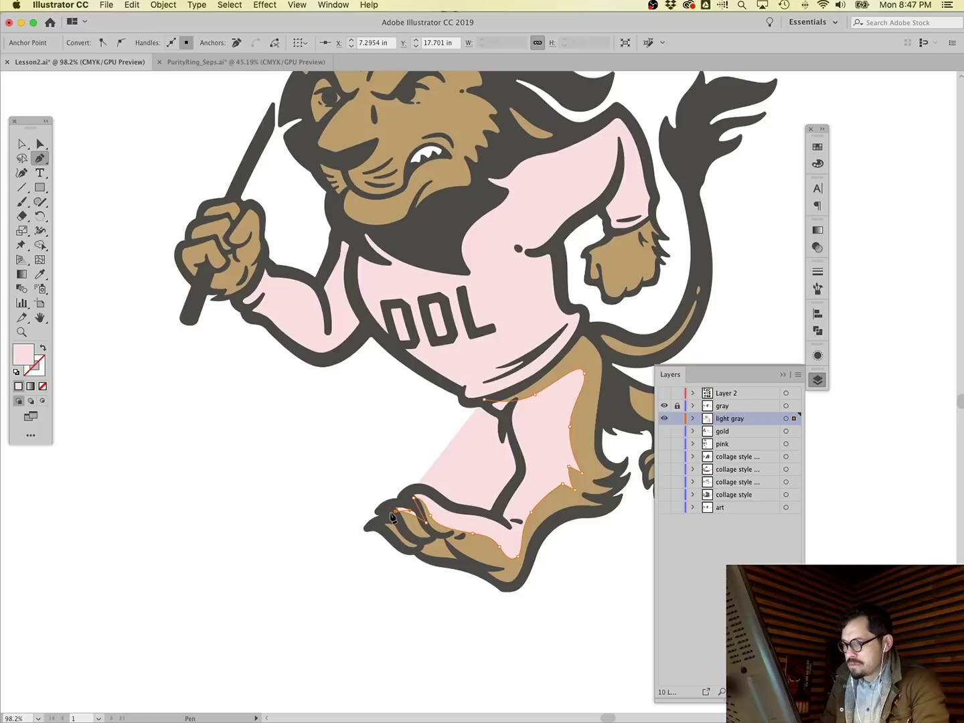
left_click_drag(395, 513, 403, 548)
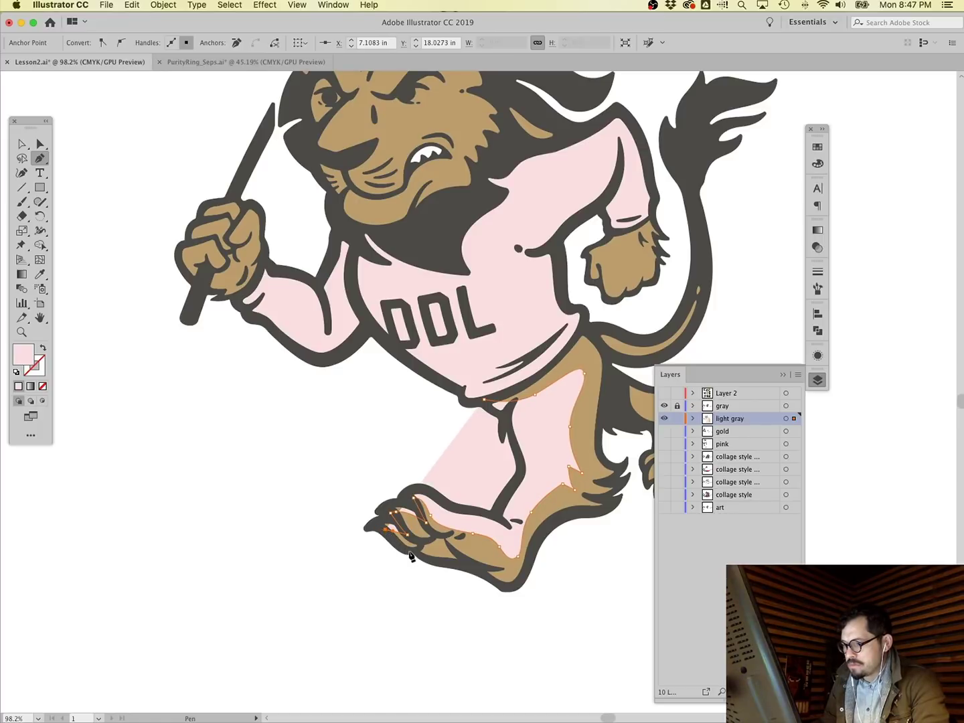
Continue the shadow path loosely below the front foot, around the back leg and tail base, and close it at the shirt hem.
left_click(448, 597)
left_click(523, 619)
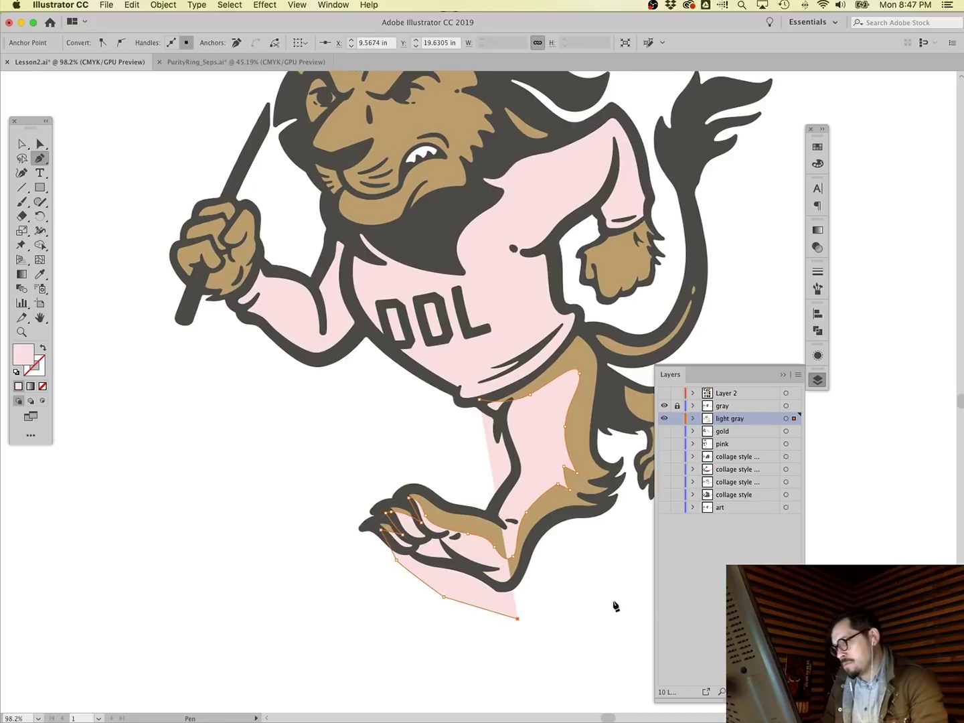
scroll(616, 604, "right", 3)
left_click(521, 540)
left_click(538, 530)
left_click(537, 496)
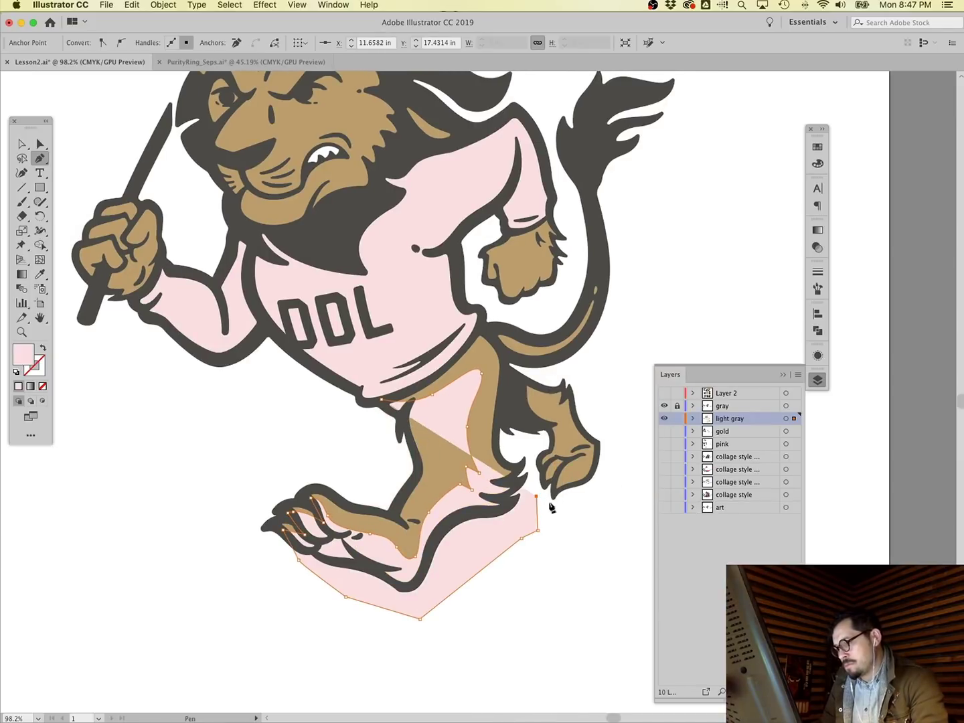
left_click(593, 502)
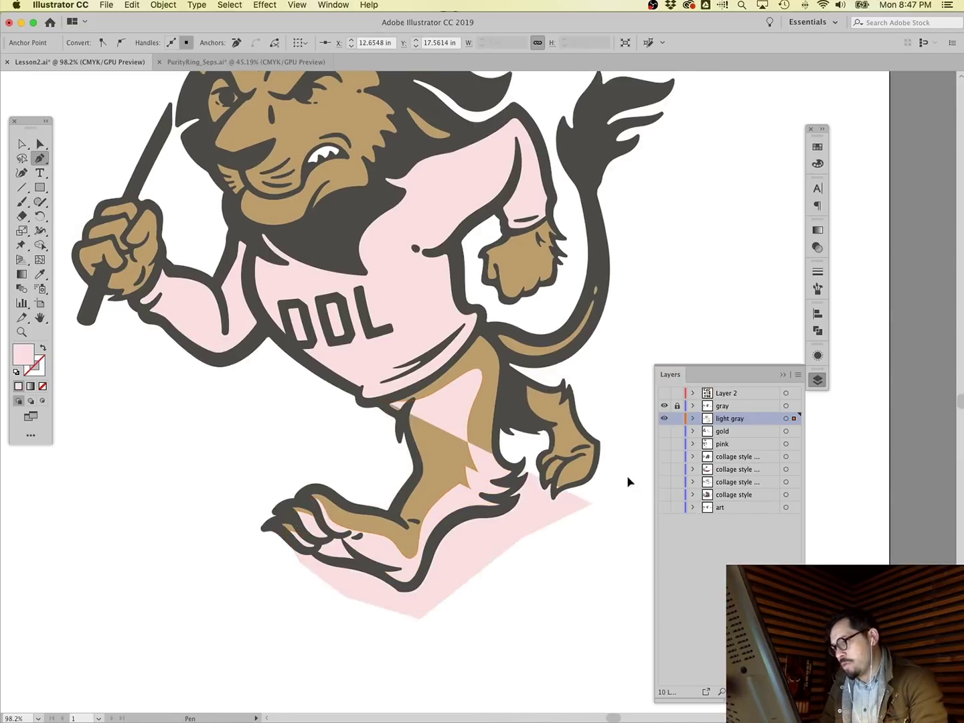
left_click(627, 477)
left_click(613, 405)
left_click(586, 367)
left_click(549, 371)
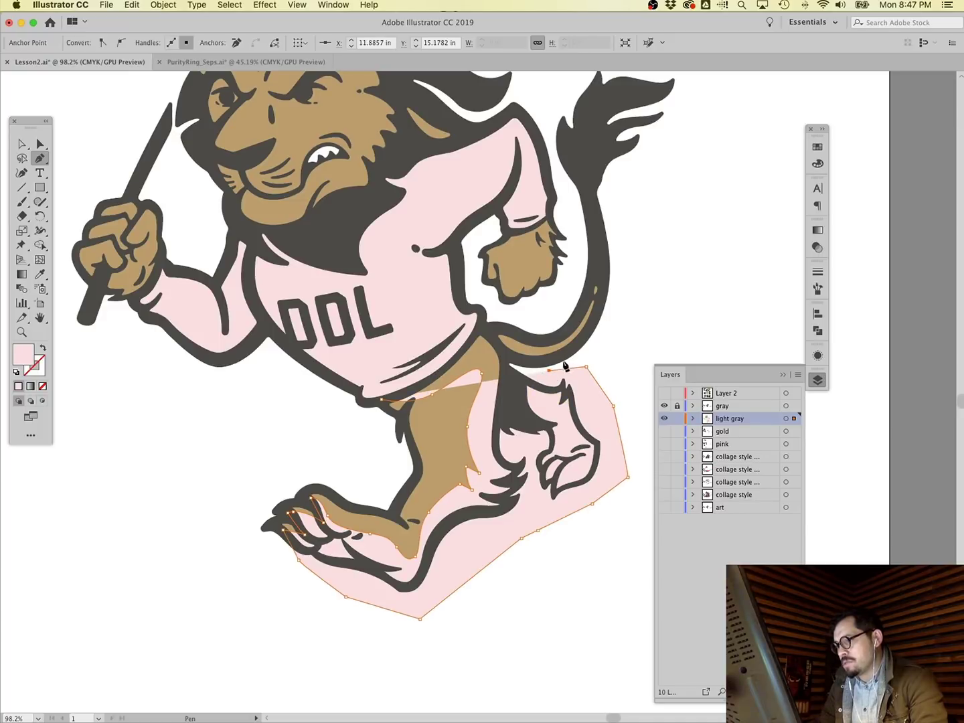
left_click_drag(543, 352, 525, 333)
left_click(482, 319)
left_click_drag(380, 401, 310, 417)
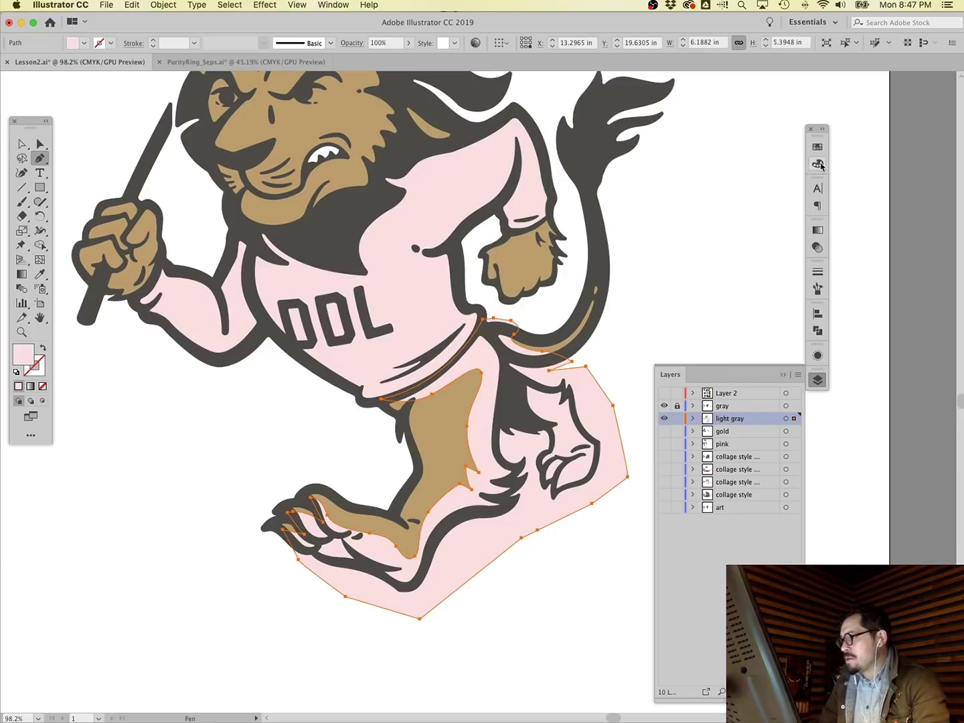
Fill the leg shadow shape with the C=0 M=0 Y=0 K=50 gray swatch and send it to the back.
left_click(817, 147)
left_click(662, 196)
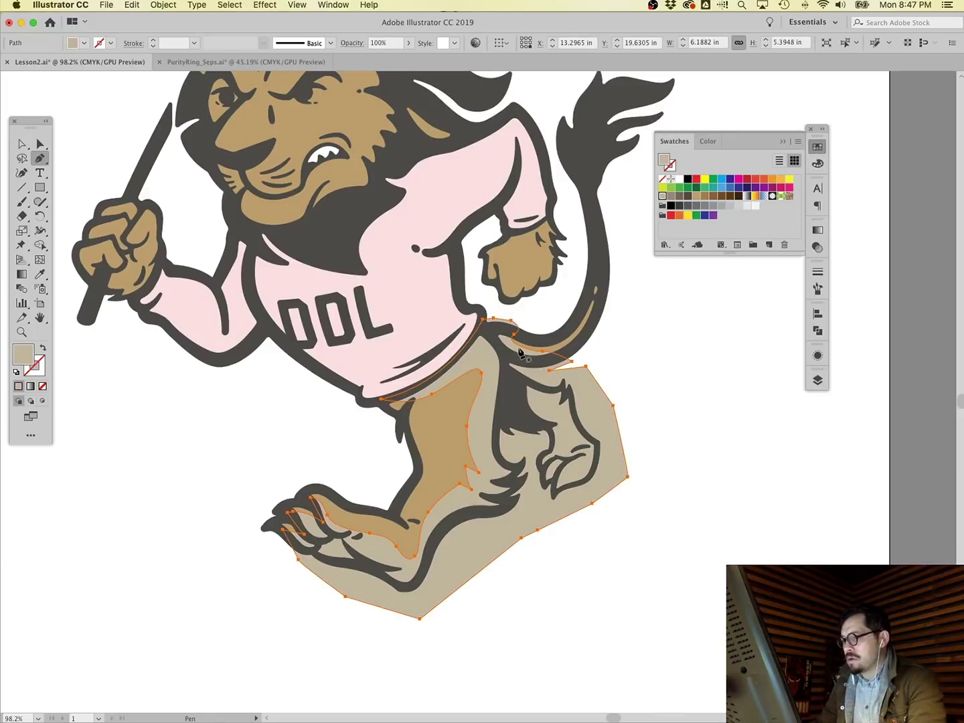
left_click(715, 207)
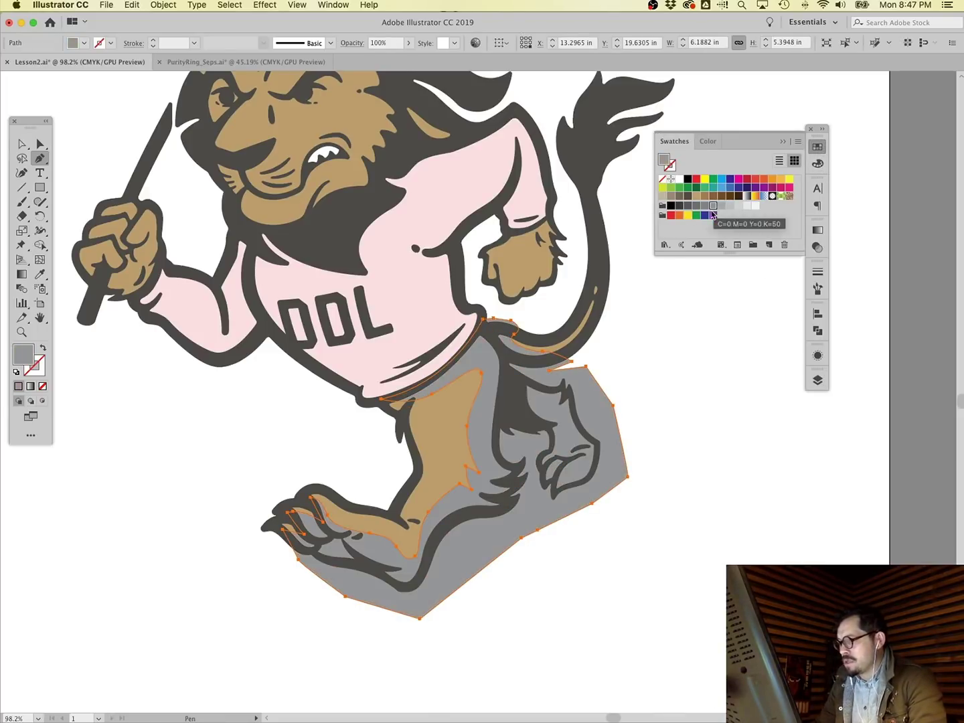
left_click(616, 381, "super")
left_click(485, 431, "super")
key("super+shift+bracketleft")
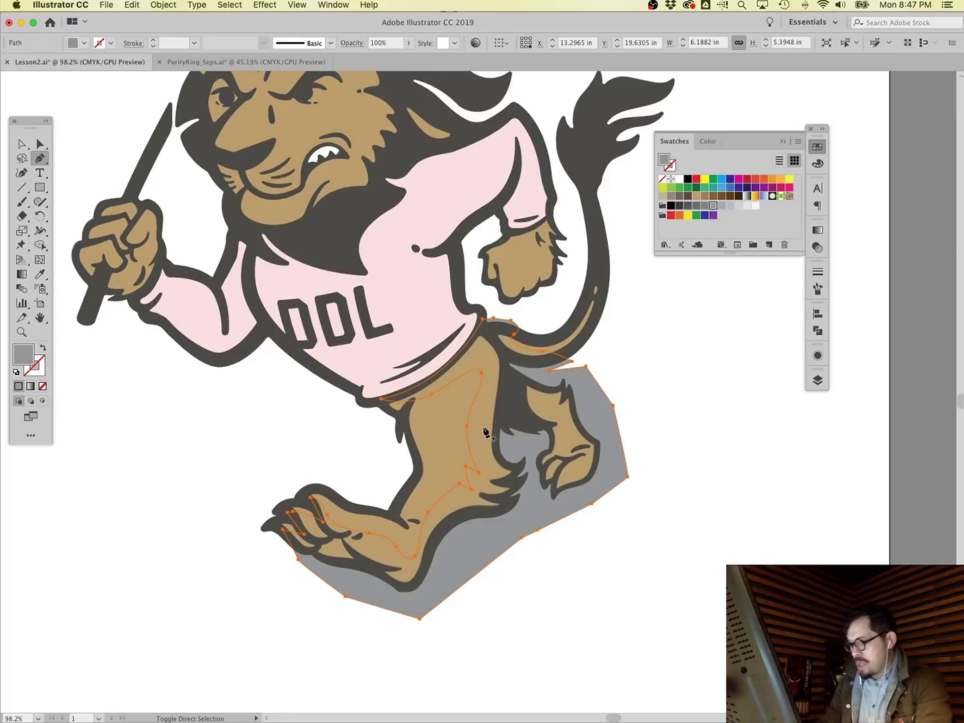
Hide the gray line-art layer so only the light gray layer's shapes and leg shadow remain, with nothing selected.
left_click(25, 143)
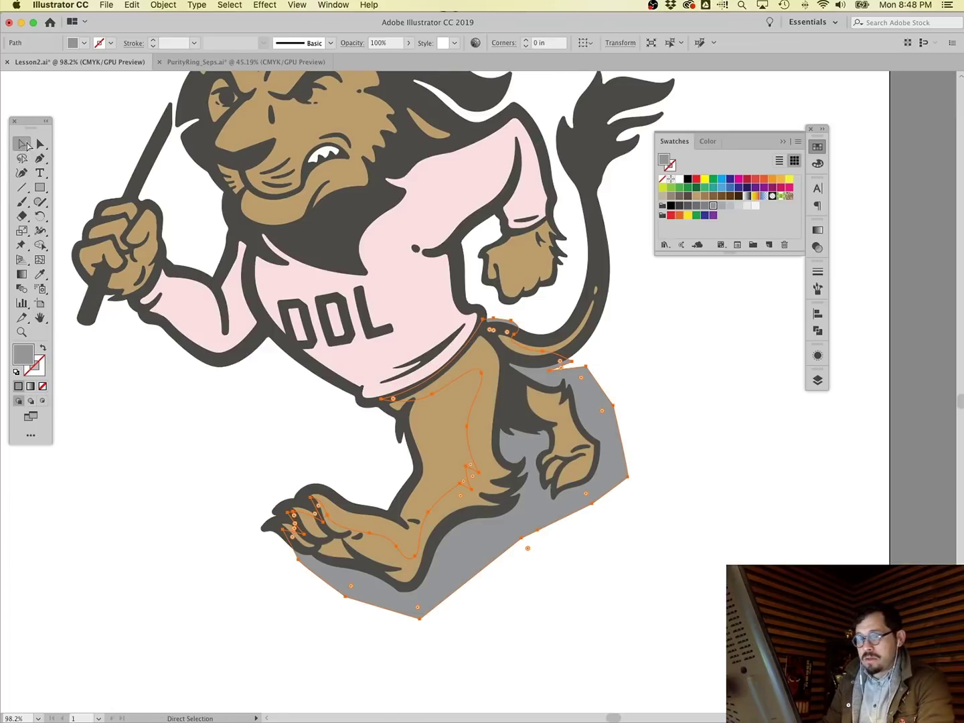
left_click(816, 379)
left_click(665, 405)
left_click(654, 282)
left_click(491, 394)
left_click(41, 142)
left_click(282, 148)
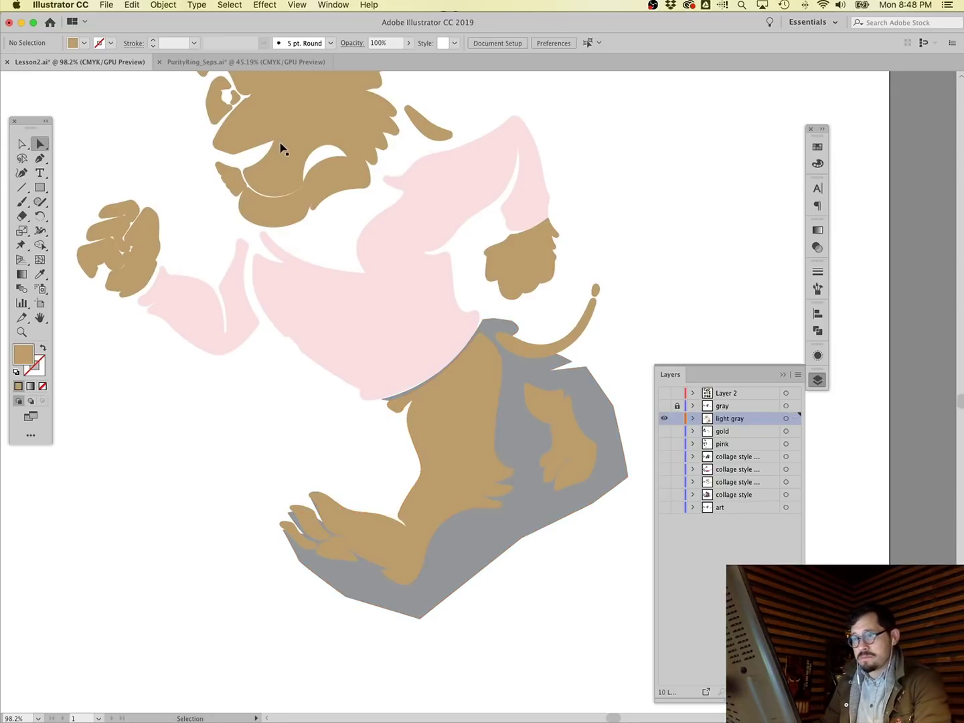
Combine the front leg, back leg and tail shapes into one compound path.
left_click(376, 308, "super")
left_click(251, 382)
left_click(444, 424)
left_click(551, 420, "shift")
left_click(544, 355, "shift")
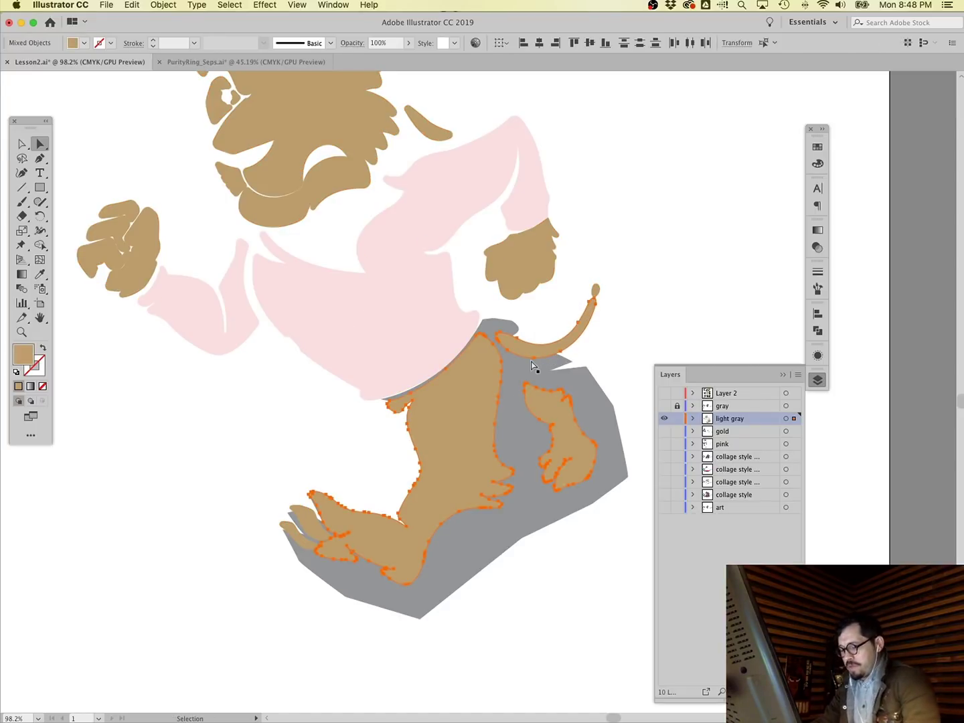
key("super+8")
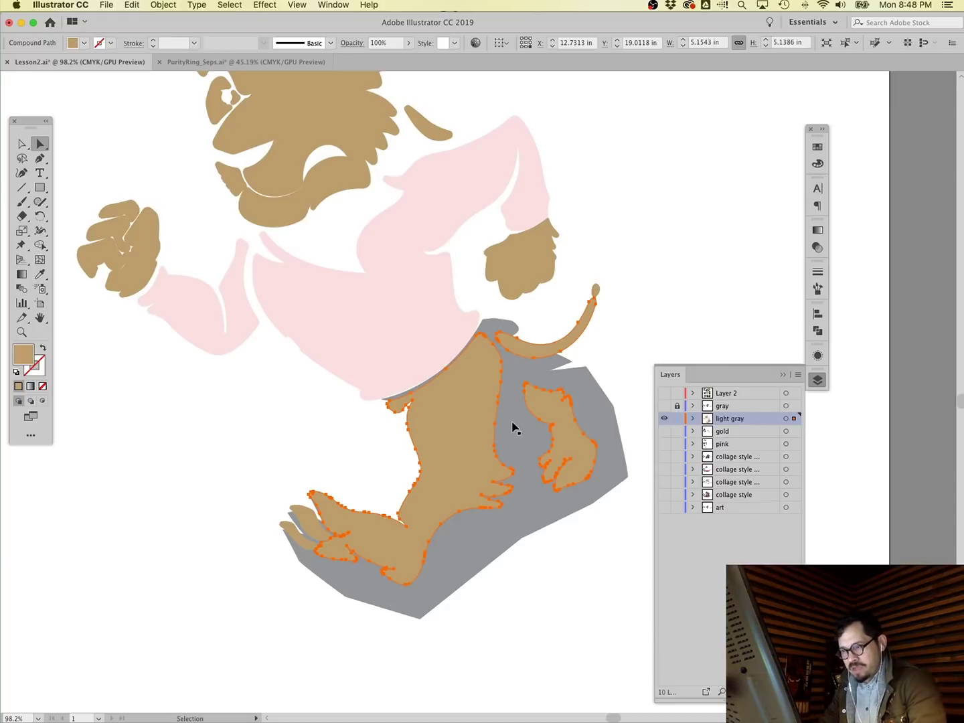
left_click(512, 426, "shift")
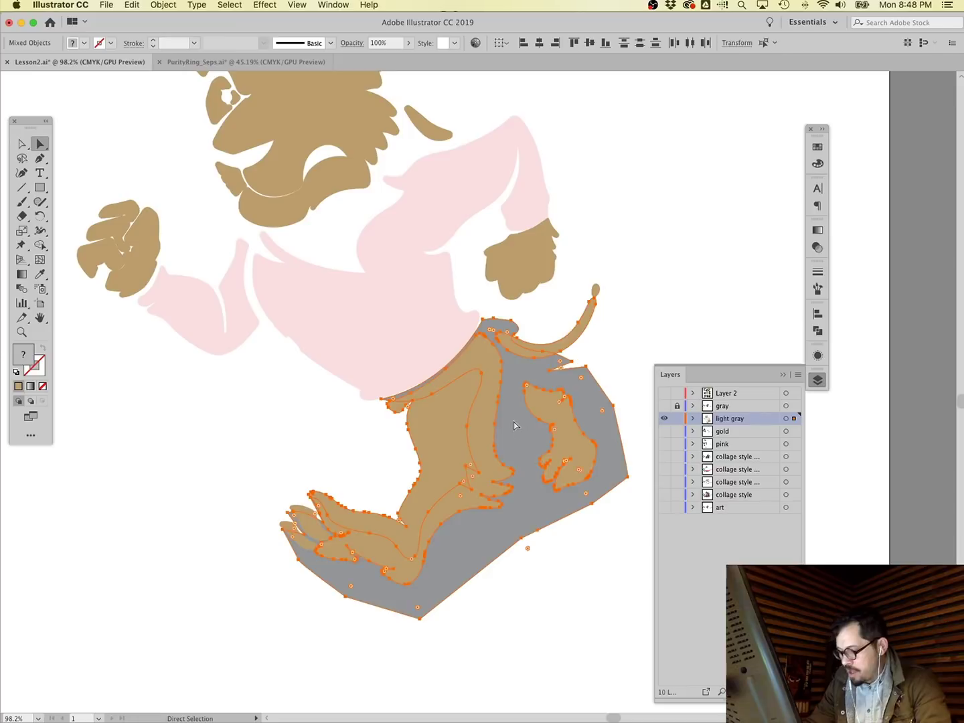
key("super+7")
key("super+z")
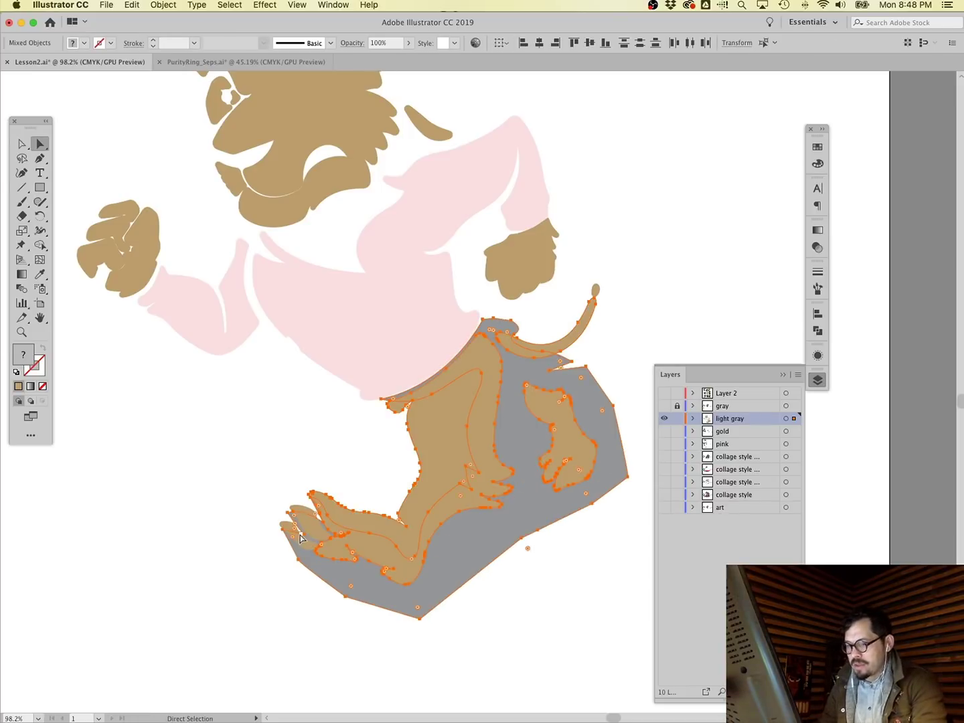
Add the front foot's separate toe shapes to the leg compound path and clip the gray shadow shape with it.
left_click(310, 527, "shift")
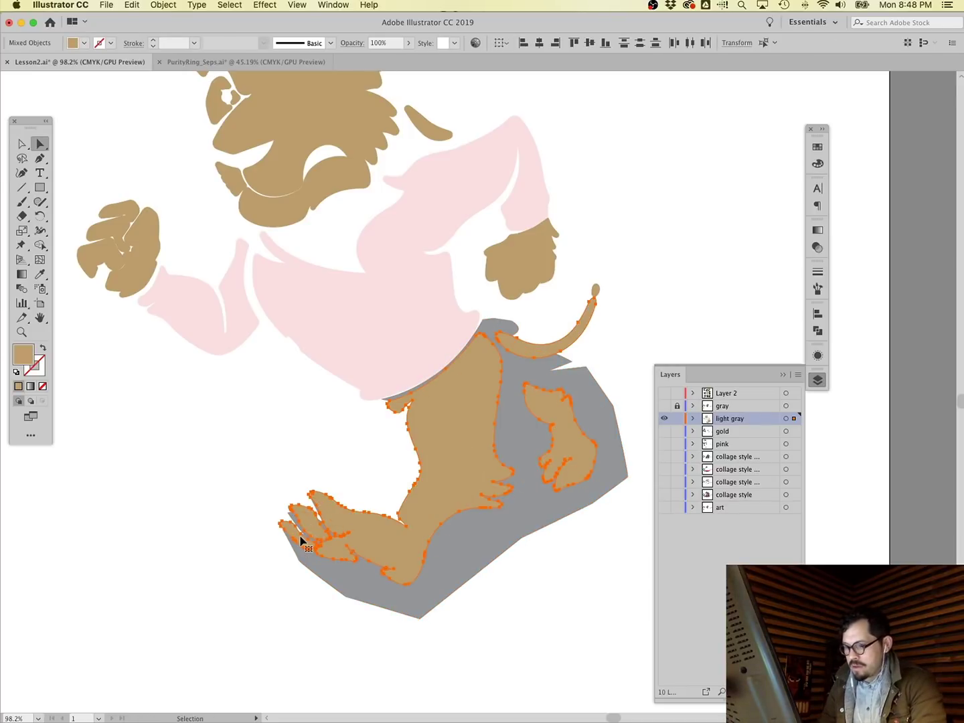
key("super+8")
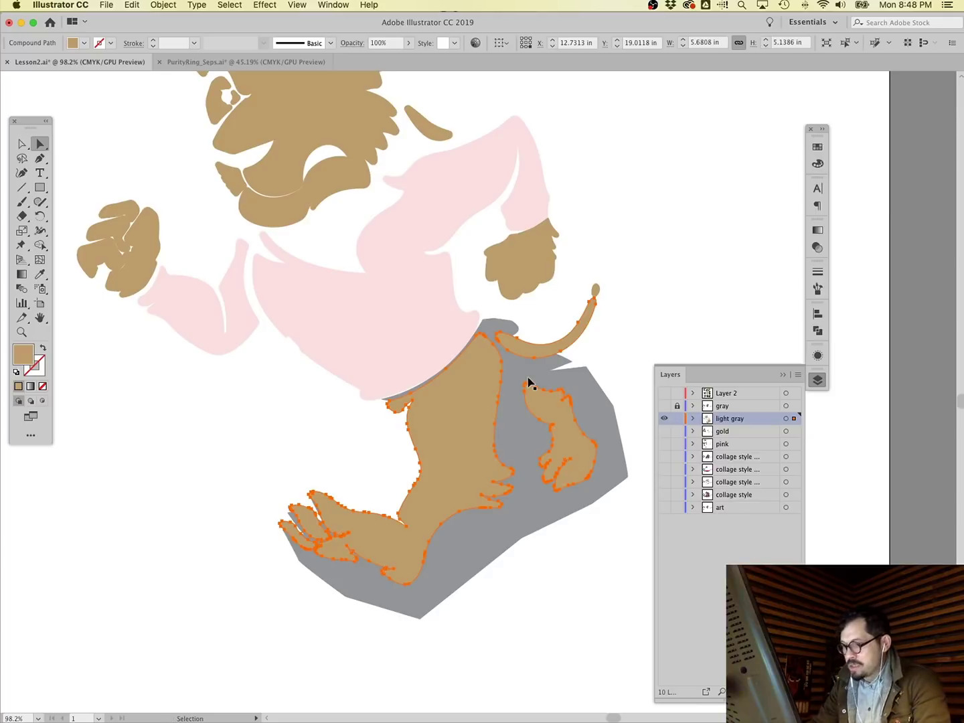
left_click(522, 422, "shift")
key("super+7")
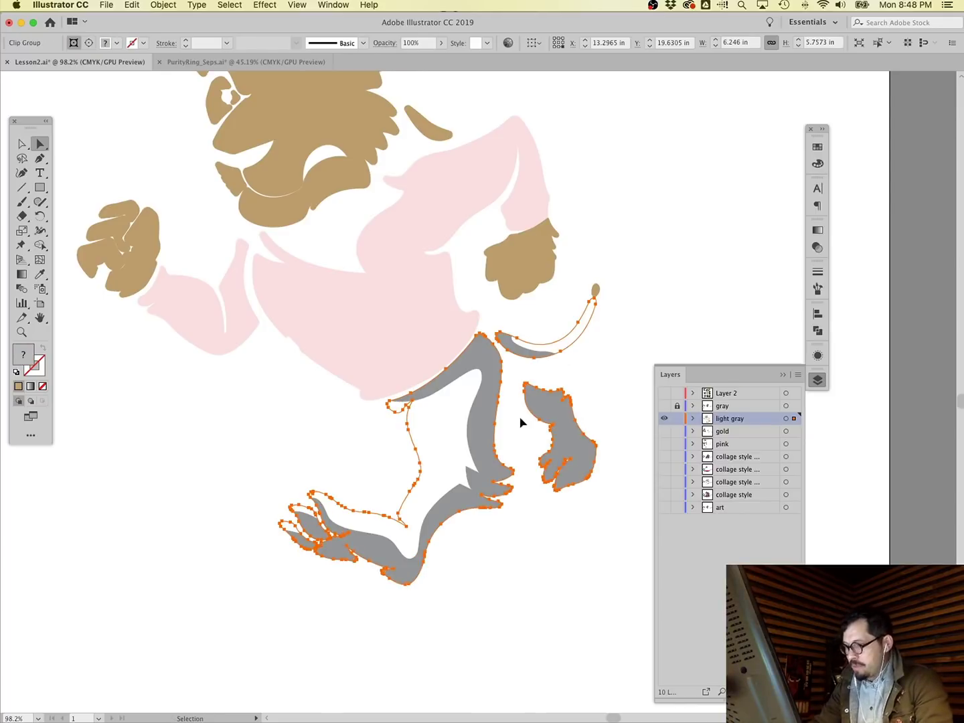
Set the clipped leg shadow's blending mode to Multiply.
left_click(817, 247)
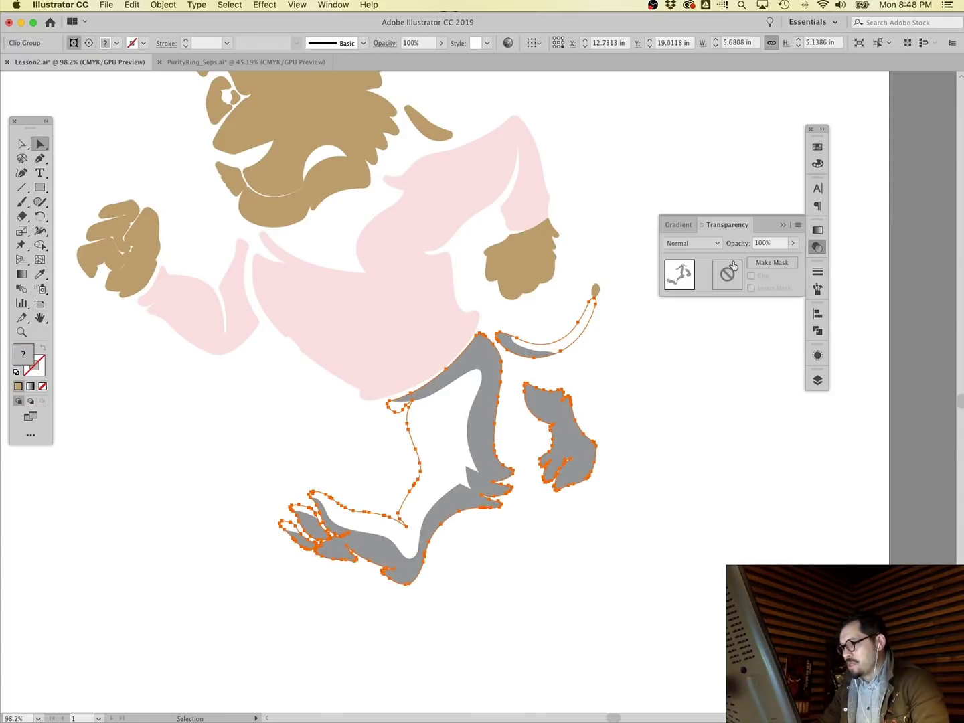
left_click(691, 242)
left_click(691, 286)
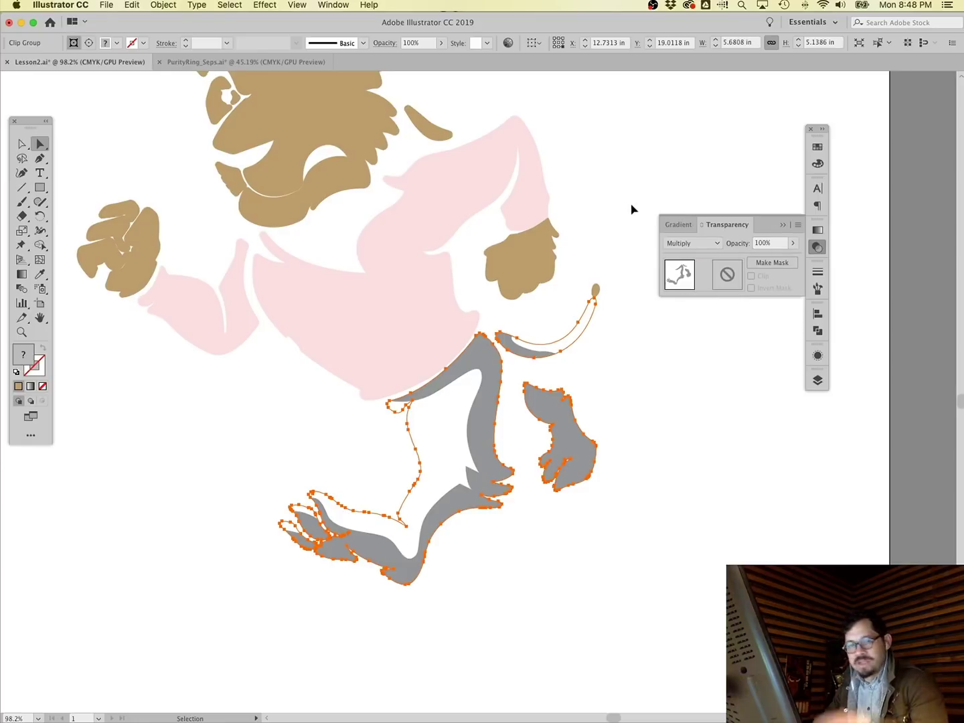
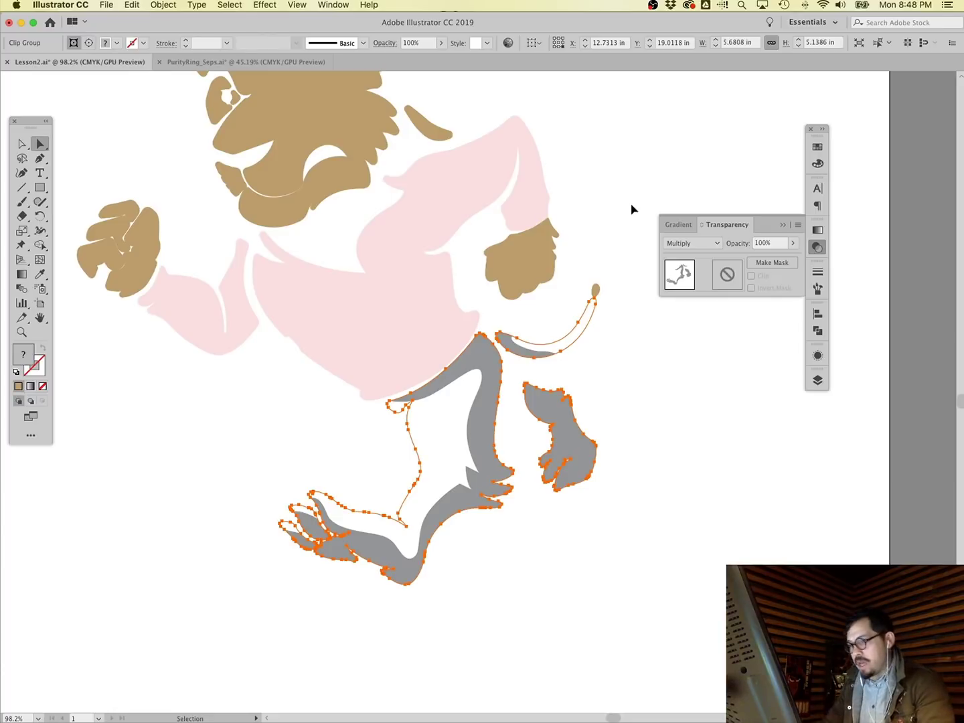
Deselect the leg shadow and show the gray, gold and pink layers together with the light gray layer.
left_click(817, 380)
left_click(705, 334)
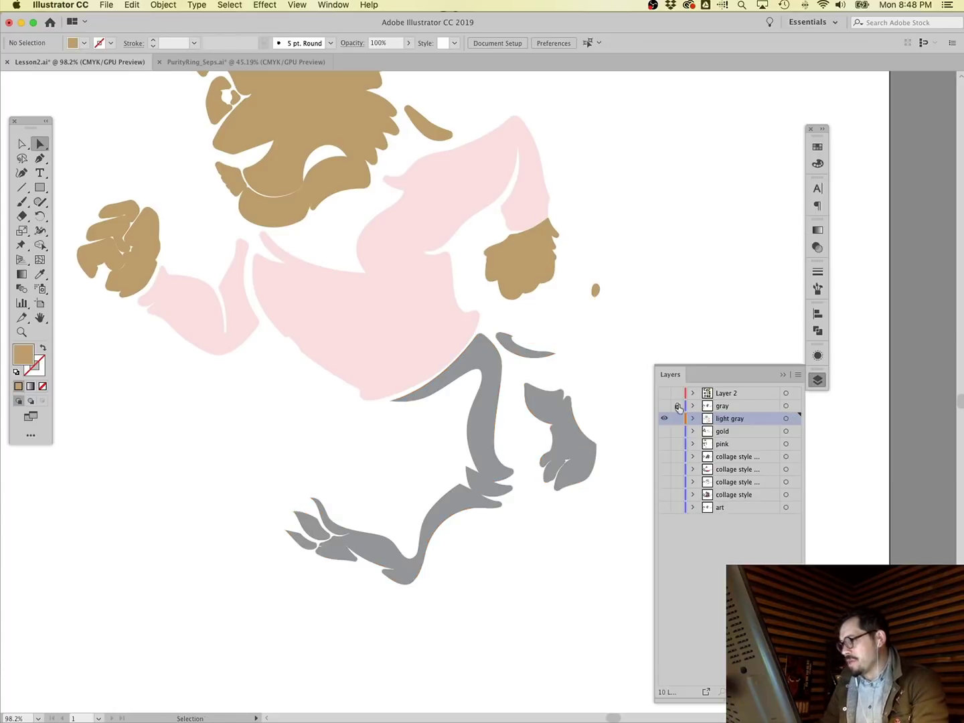
left_click(663, 409)
left_click(665, 432)
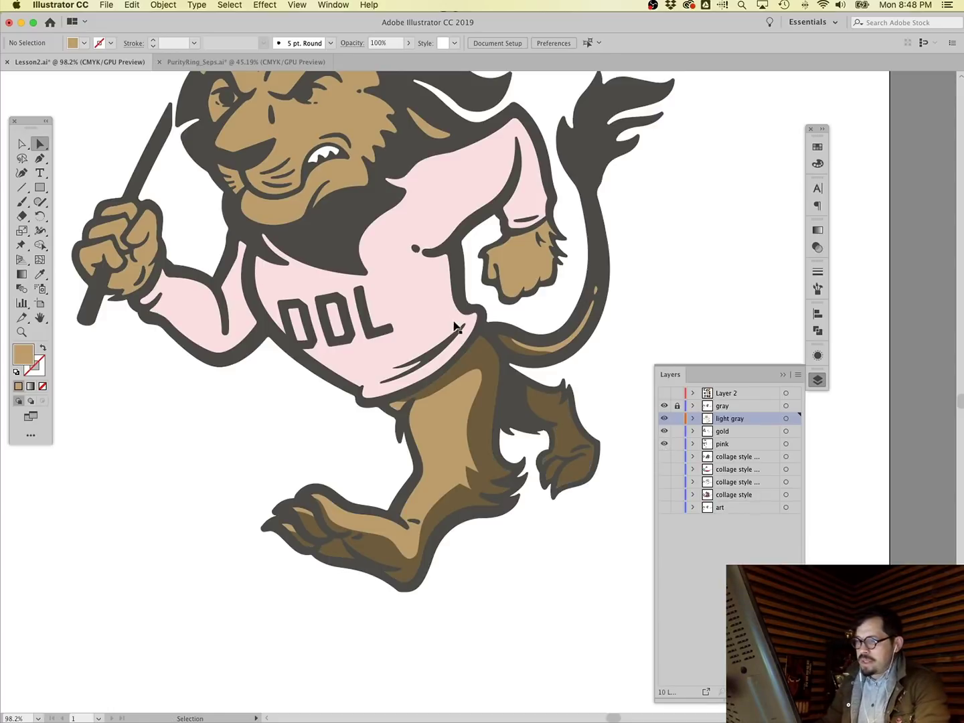
Recolor the shadow shape inside the leg clip group with a much lighter gray swatch from the grays group.
key("a")
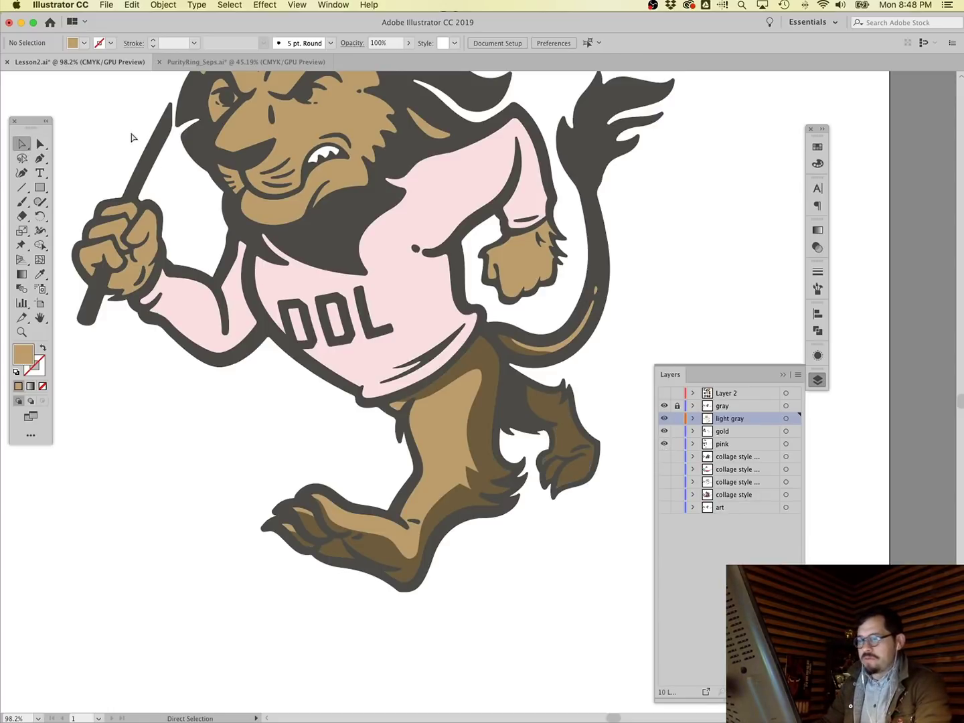
left_click(506, 425)
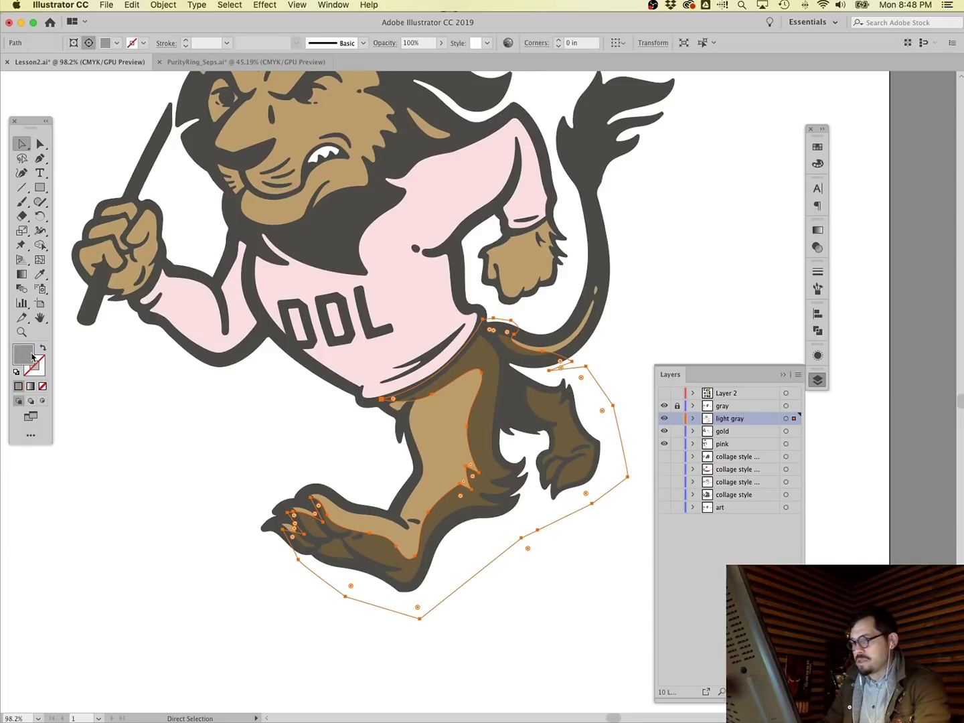
left_click(817, 148)
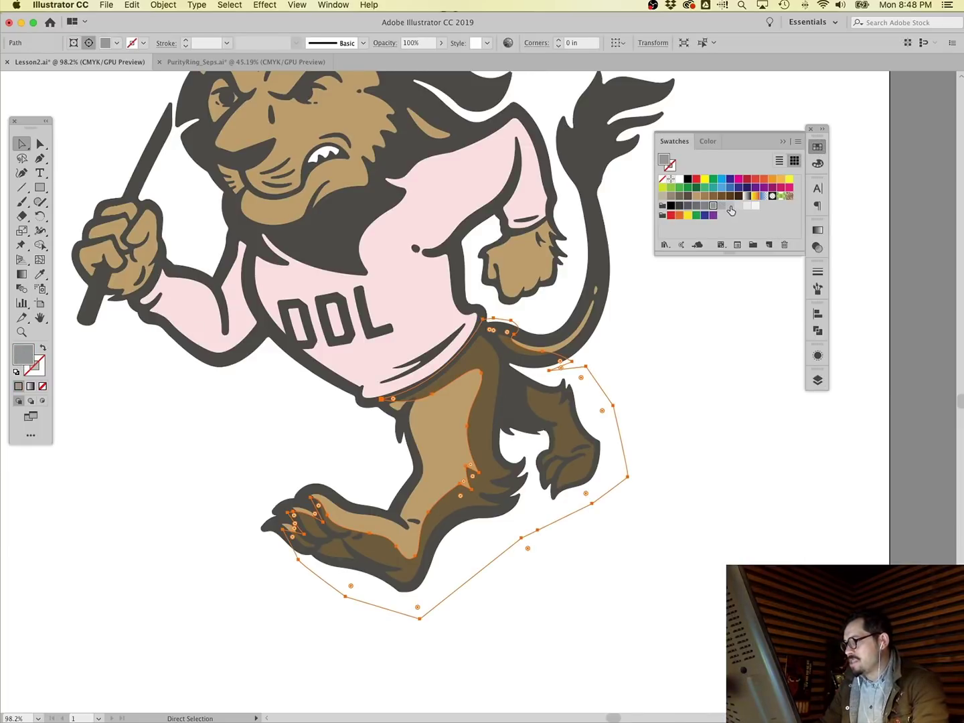
left_click(730, 206)
left_click(737, 205)
left_click(294, 428)
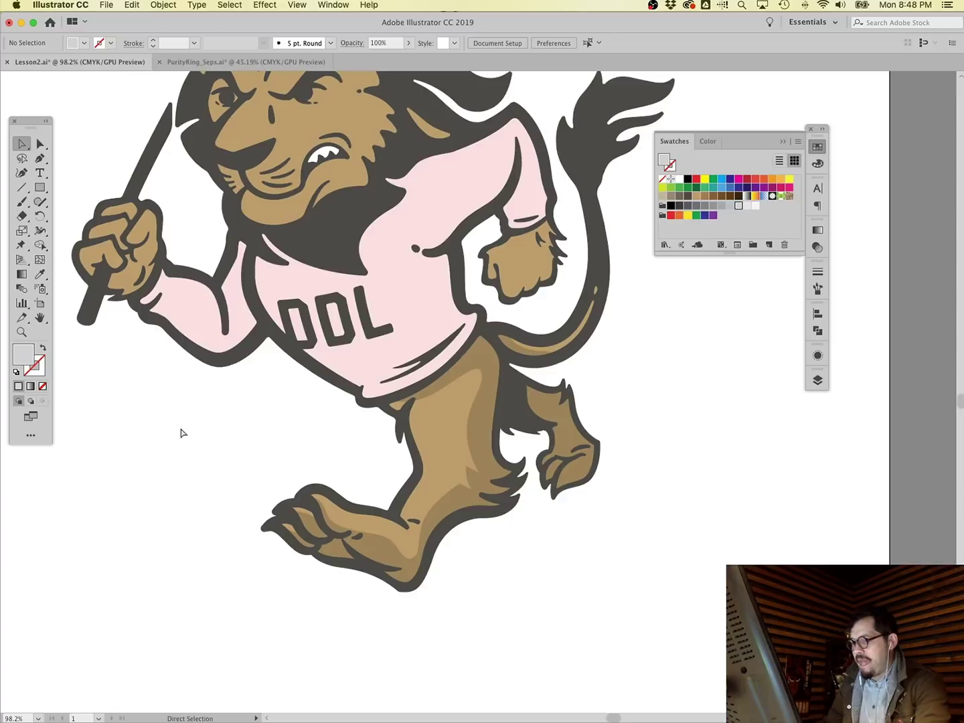
Lock the gold and pink layers and make the light gray layer active.
scroll(639, 442, "right", 5)
scroll(639, 442, "left", 4)
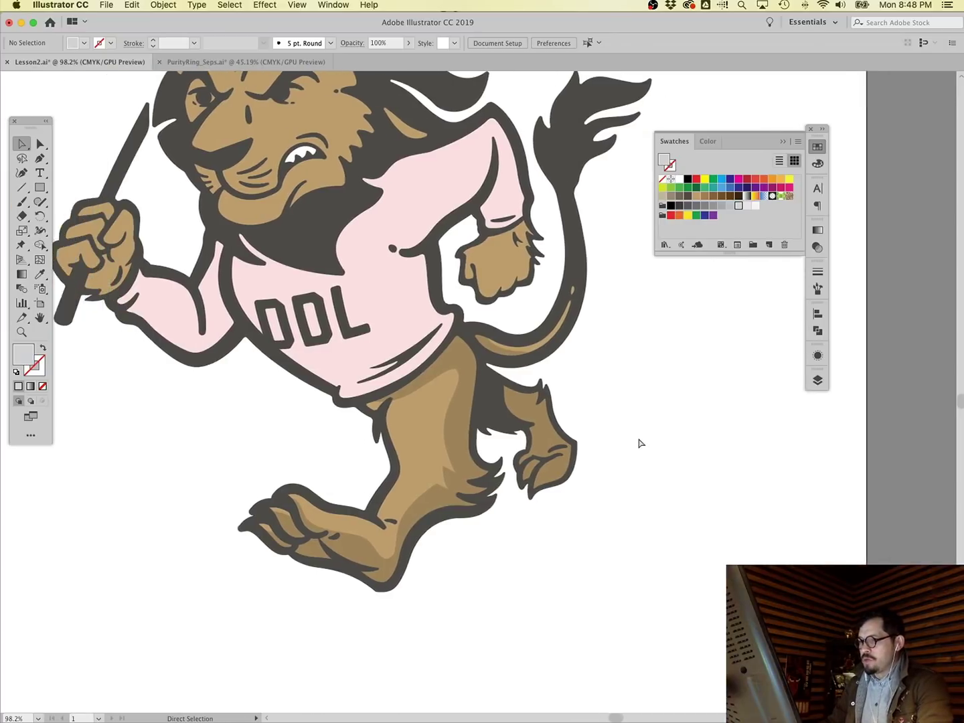
scroll(640, 442, "right", 1)
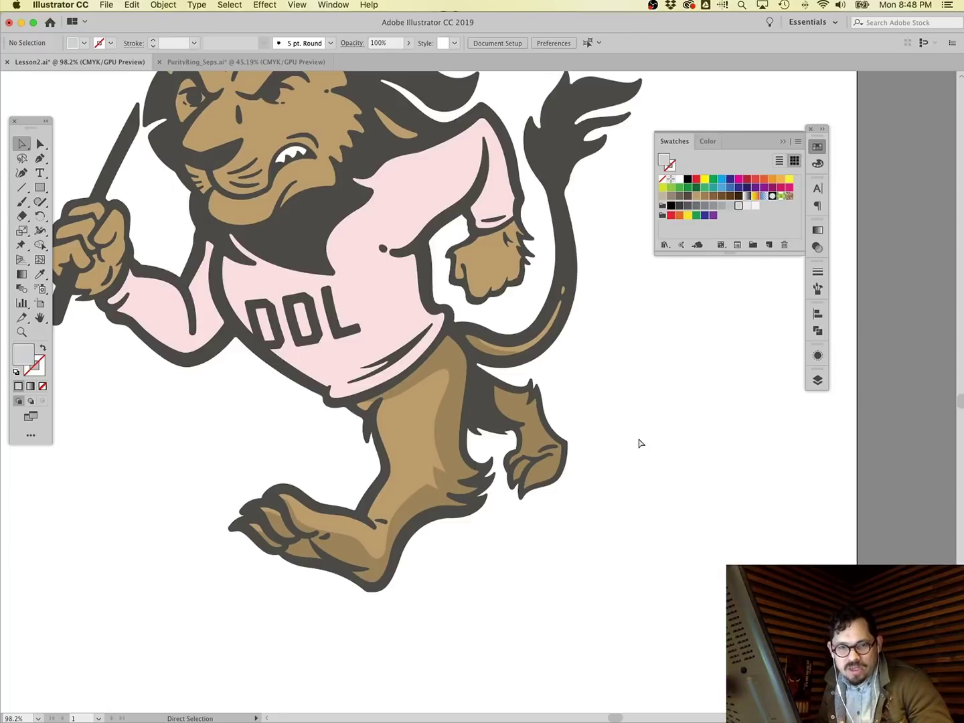
left_click(817, 380)
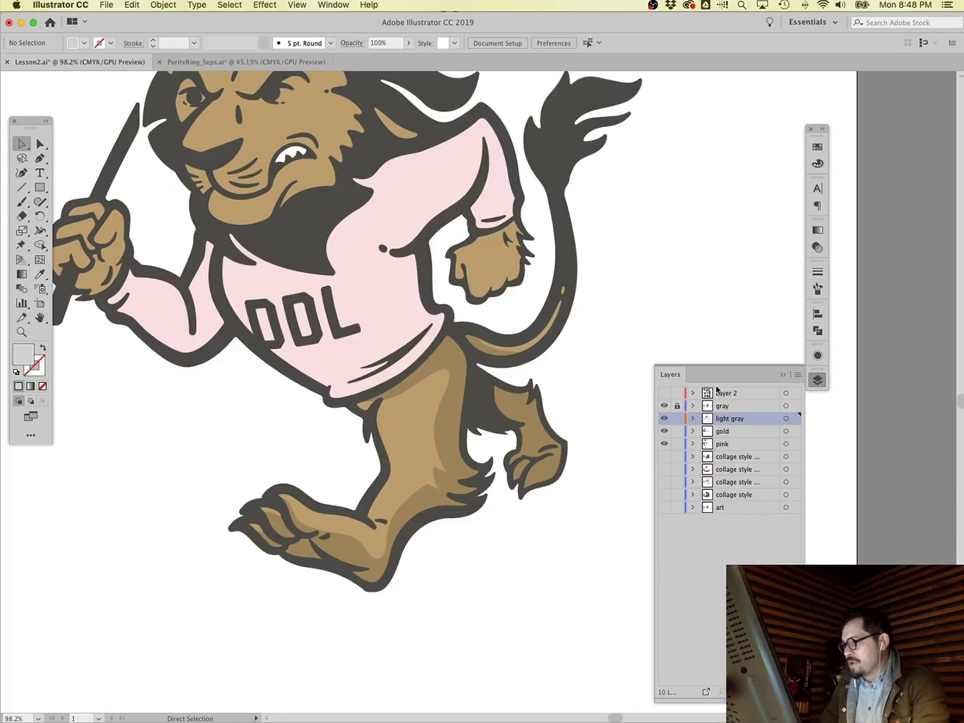
left_click_drag(667, 435, 674, 456)
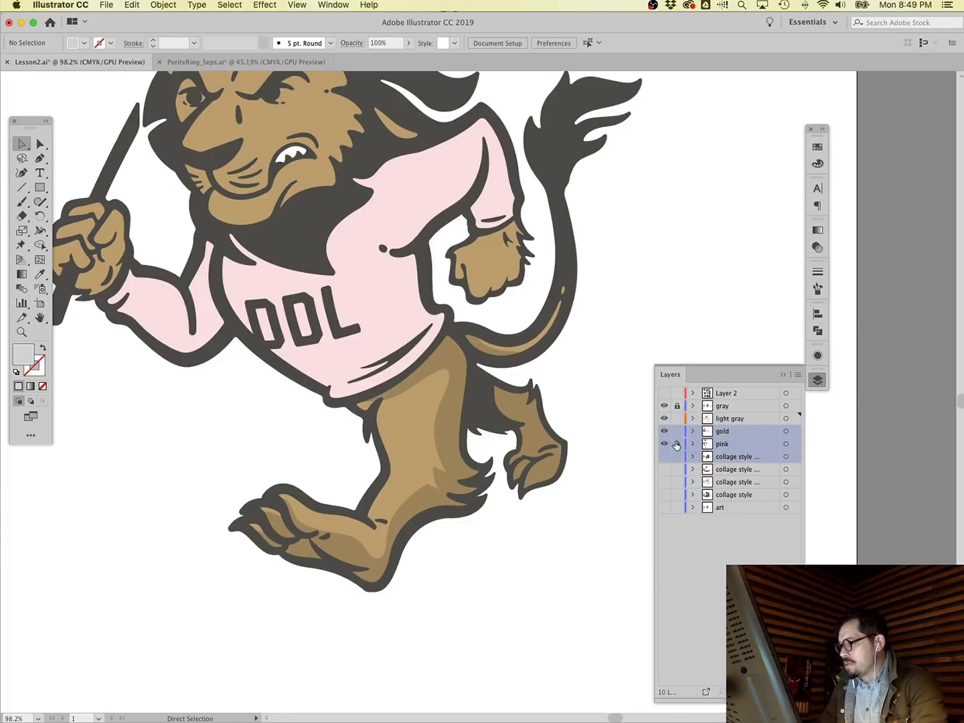
left_click(713, 420)
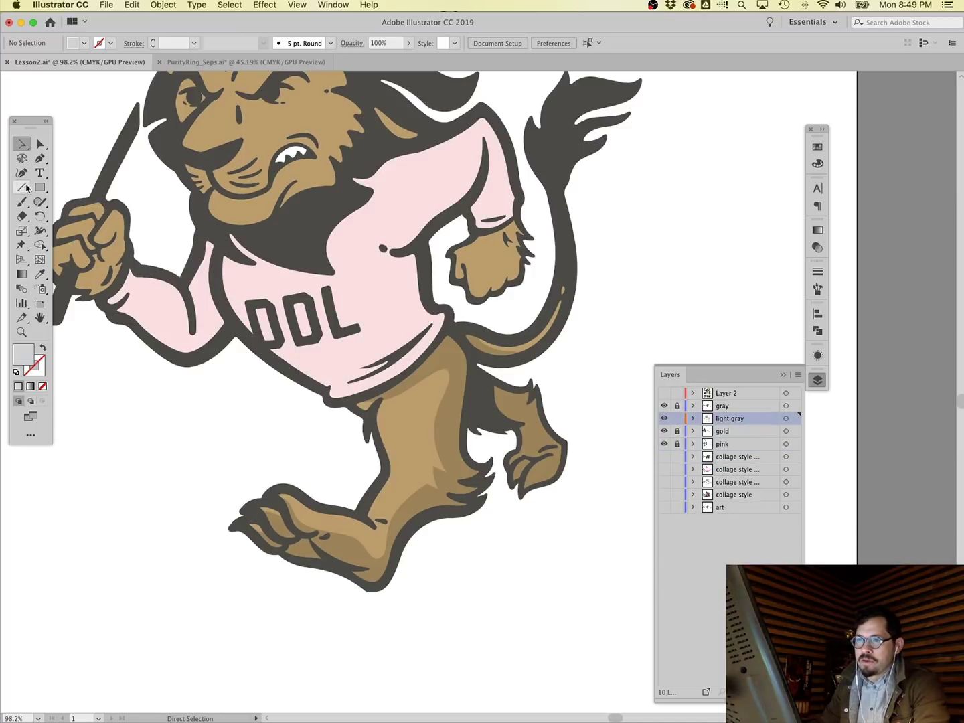
Start a Pen path at the shirt hem, tracing a shadow edge up the torso, into the armpit and along the rear arm to the shoulder.
key("p")
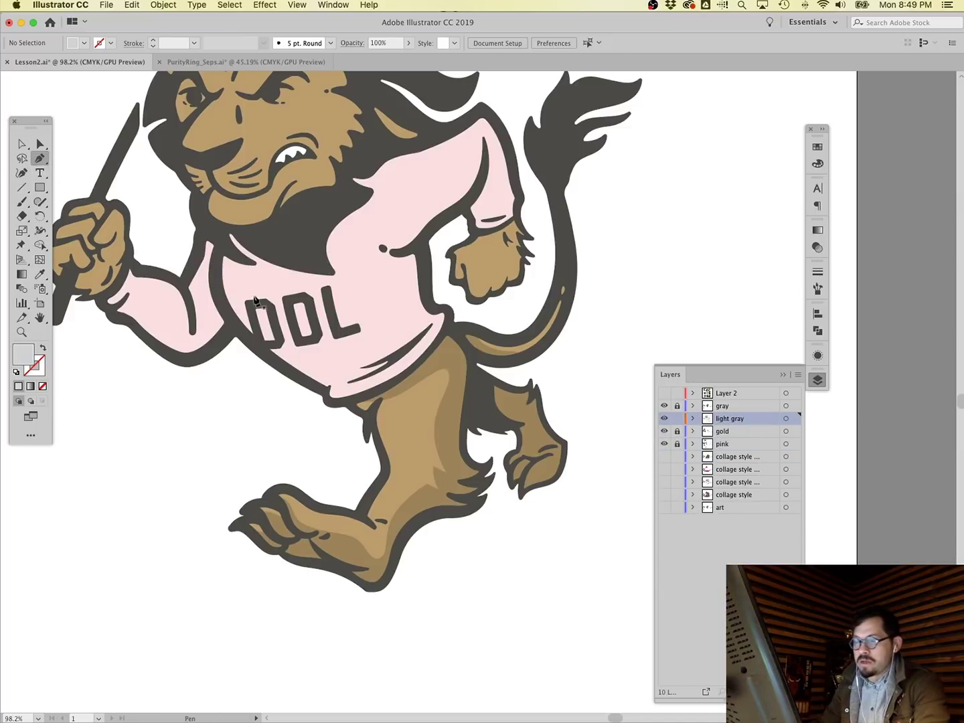
left_click(415, 359)
left_click(405, 329)
left_click_drag(399, 286, 462, 178)
left_click(362, 240)
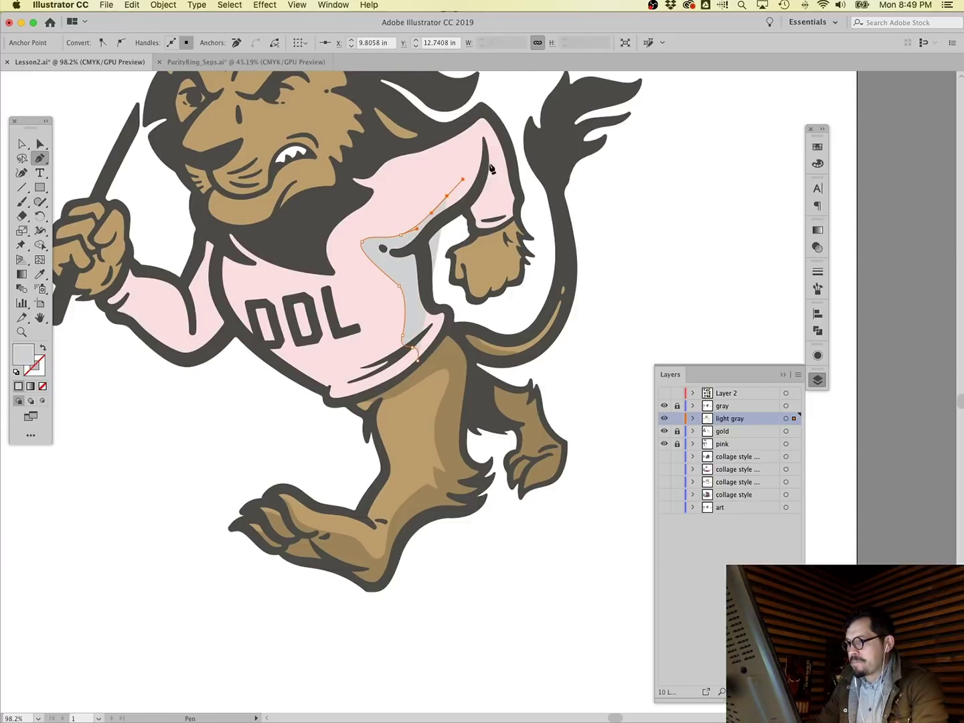
left_click(483, 142)
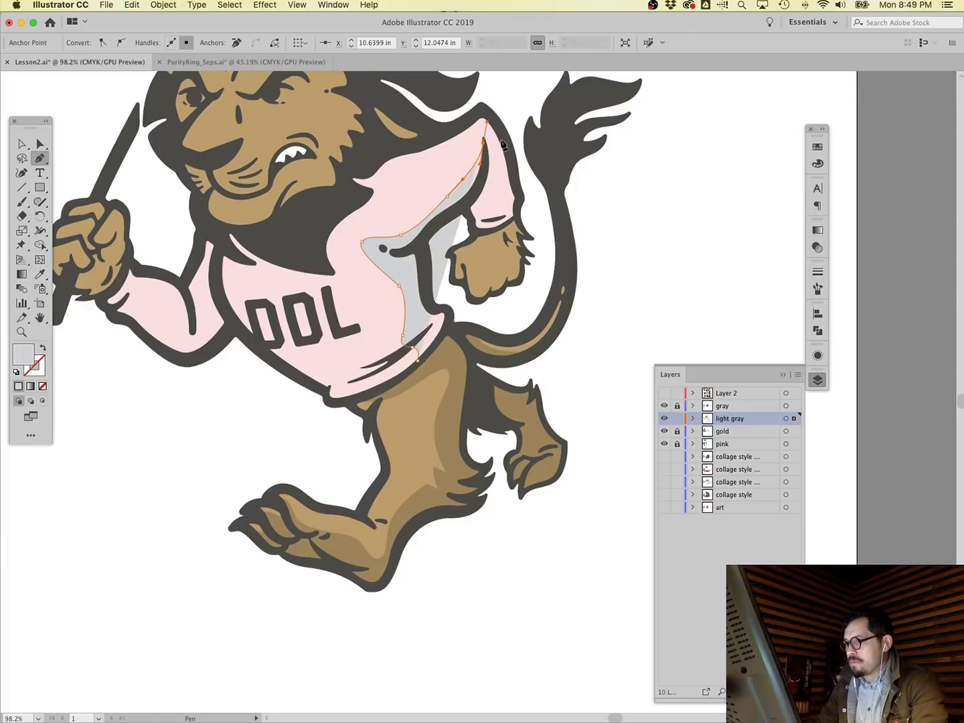
Continue the shirt shadow path down the sleeve and across the rear hand, close it at the shirt hem and deselect it.
left_click_drag(489, 195, 497, 221)
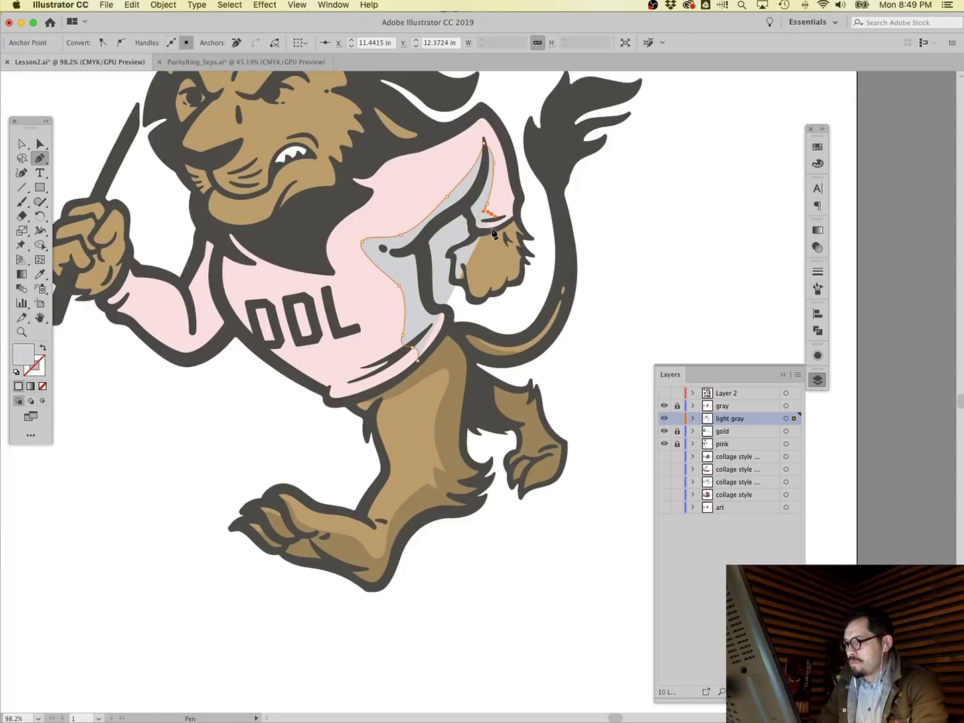
left_click(493, 229)
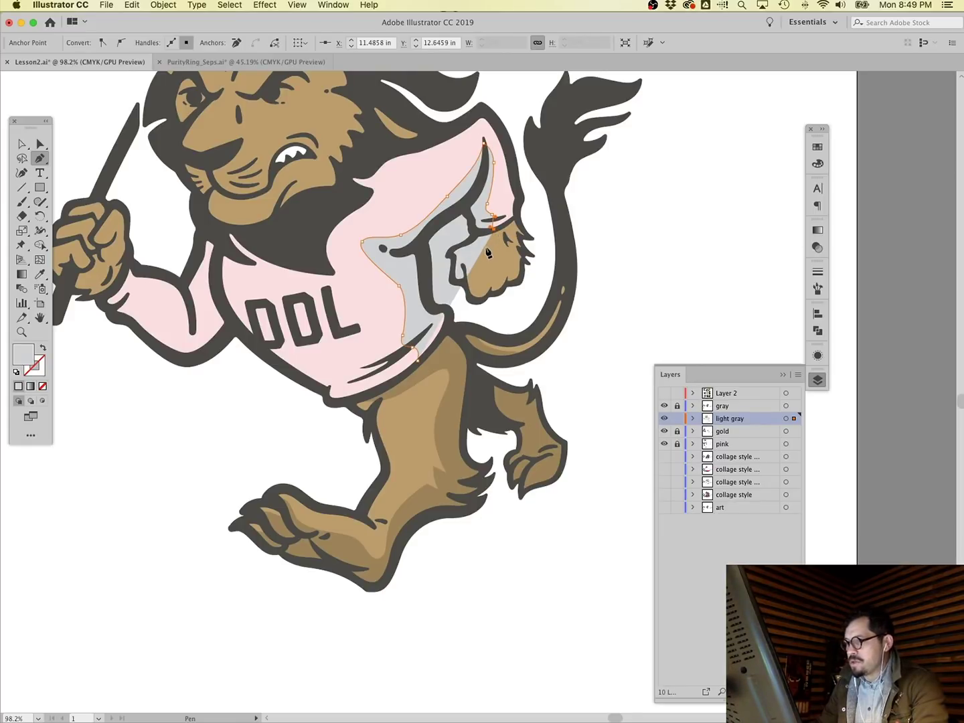
left_click_drag(471, 257, 472, 309)
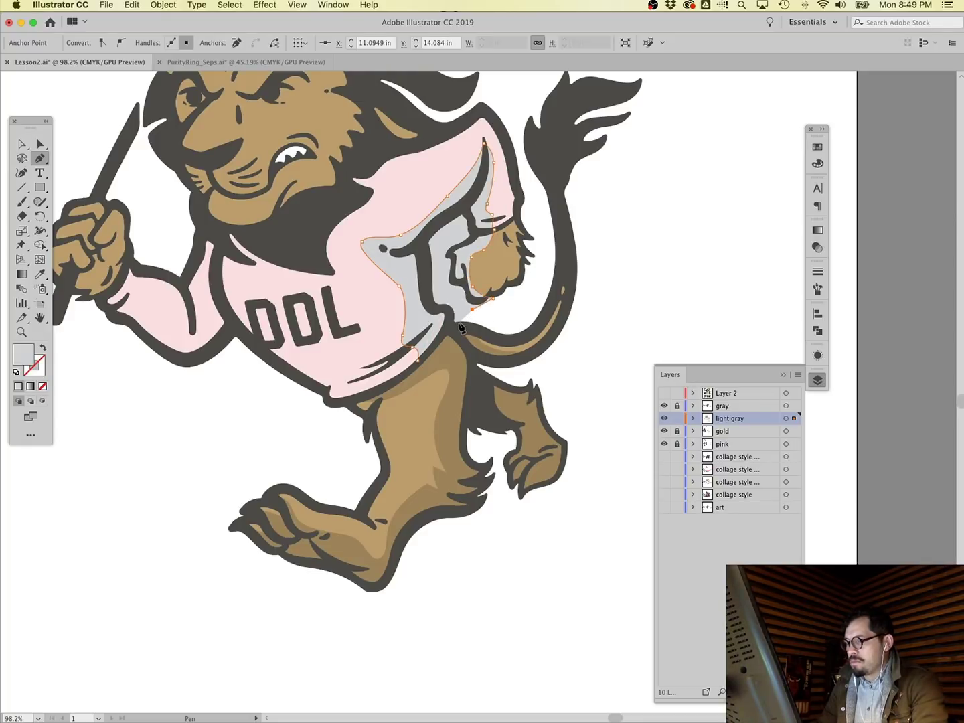
left_click(457, 326)
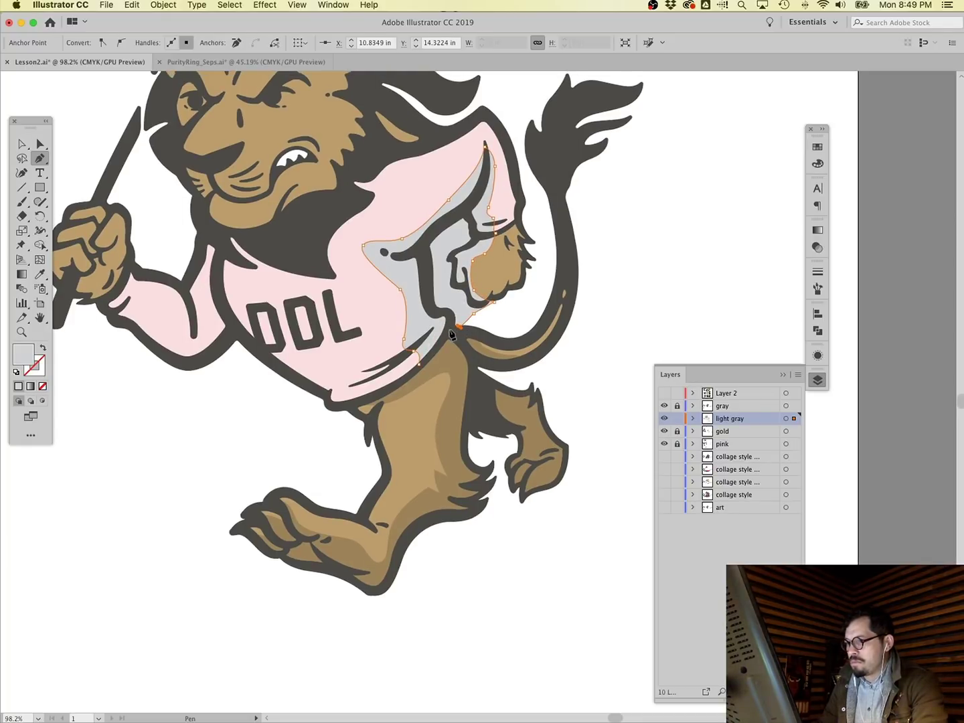
left_click(422, 370)
left_click(664, 268, "super")
Start a Pen path at the base of the lion's near ear, tracing around the inner ear and down behind it to the mane.
scroll(664, 268, "left", 5)
scroll(664, 268, "up", 2)
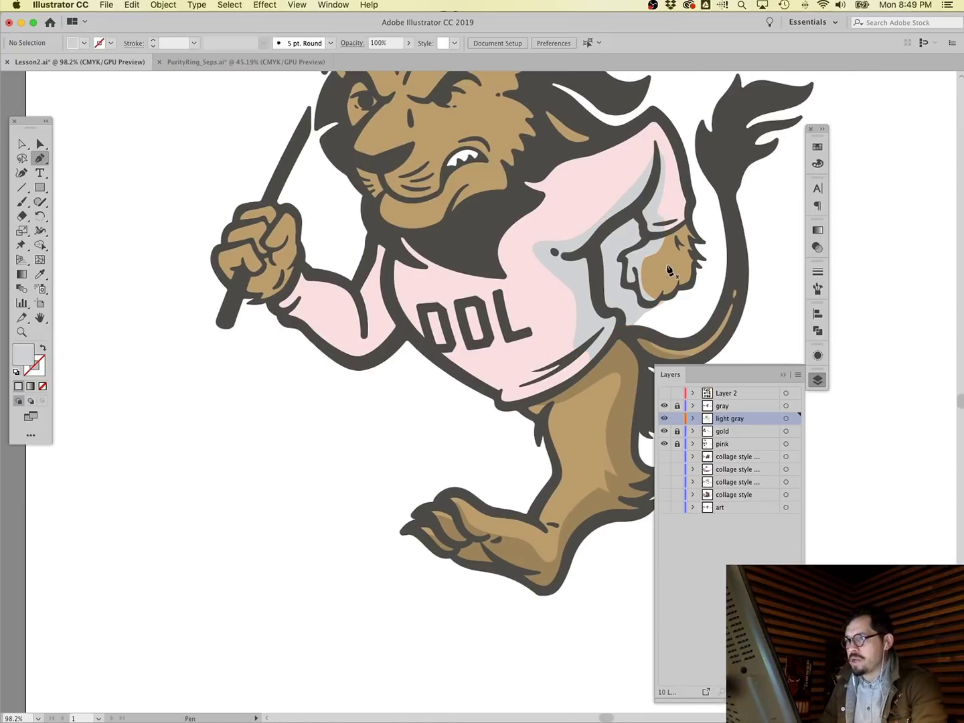
scroll(668, 269, "up", 3)
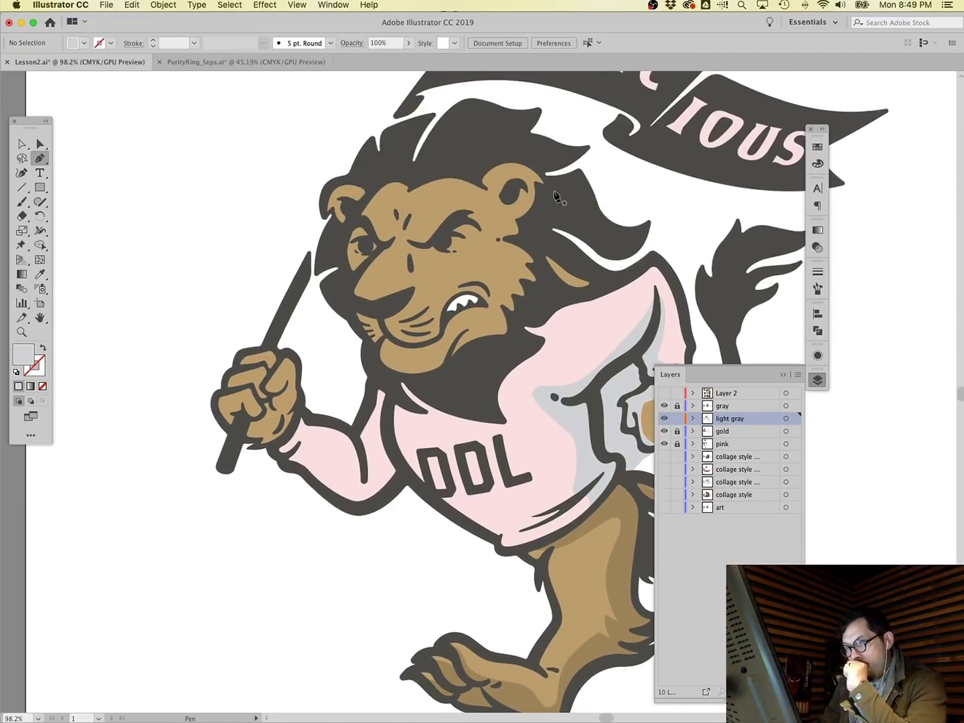
left_click(493, 195)
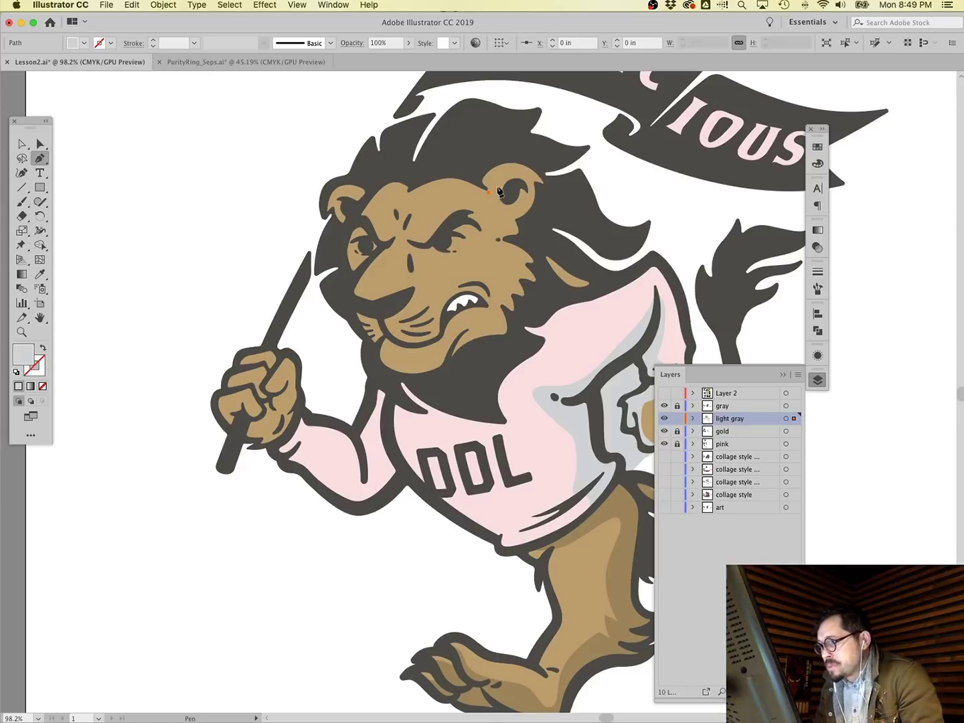
left_click(509, 178)
left_click(537, 190)
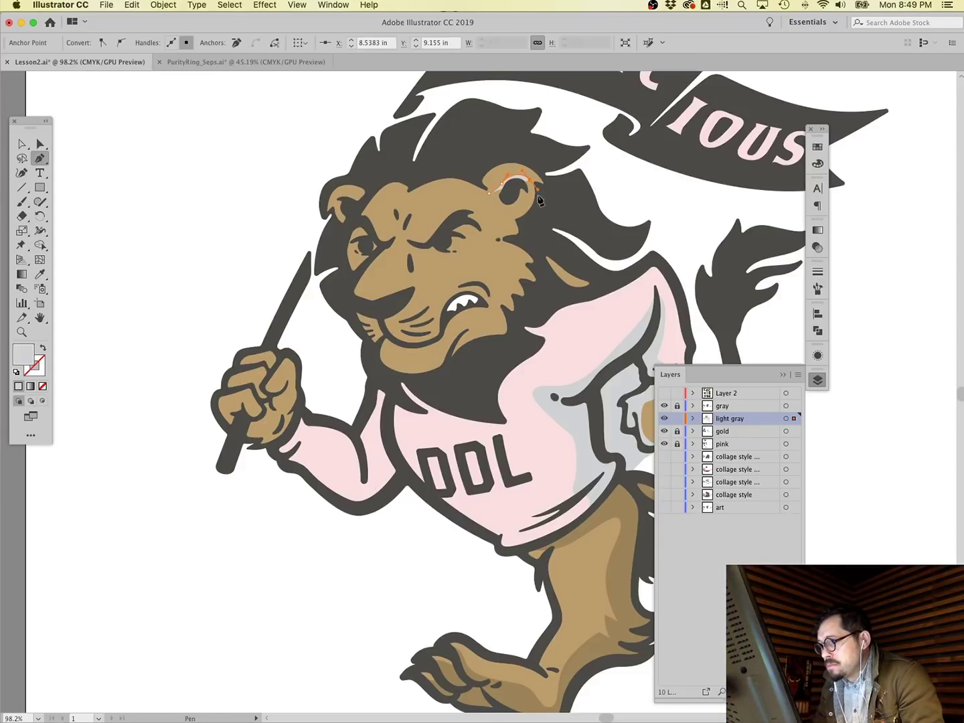
left_click(526, 223)
left_click(533, 242)
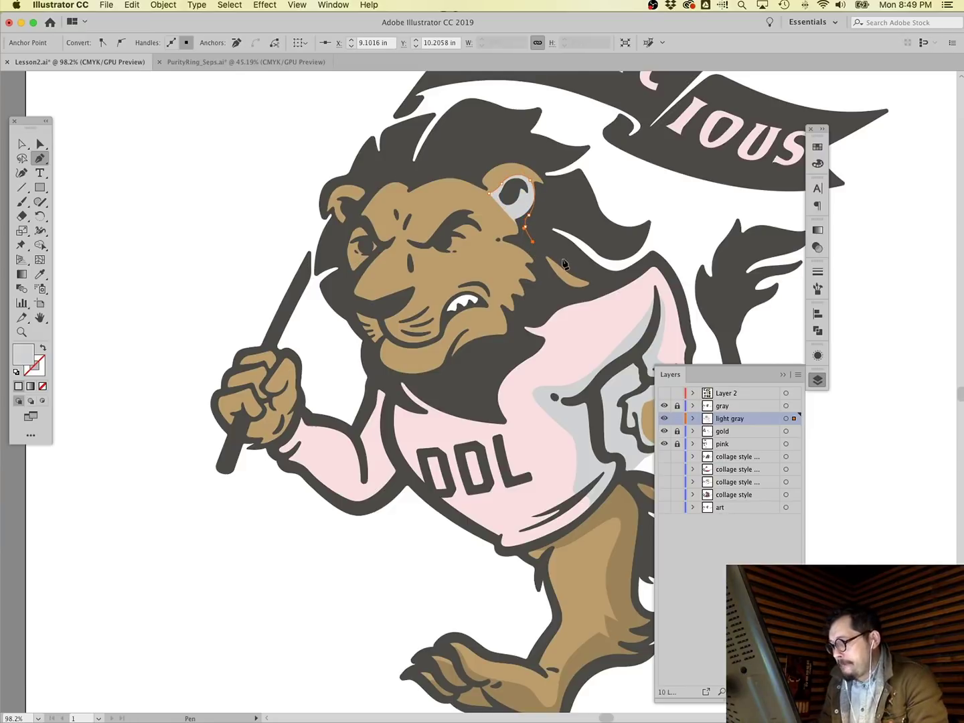
Continue the face shadow path around the fur tuft behind the cheek and under the jaw to the chin.
left_click(563, 257)
left_click(601, 282)
left_click(593, 290)
left_click(554, 298)
left_click(528, 314)
left_click(515, 322)
left_click(508, 342)
left_click(455, 379)
left_click(422, 384)
left_click(397, 377)
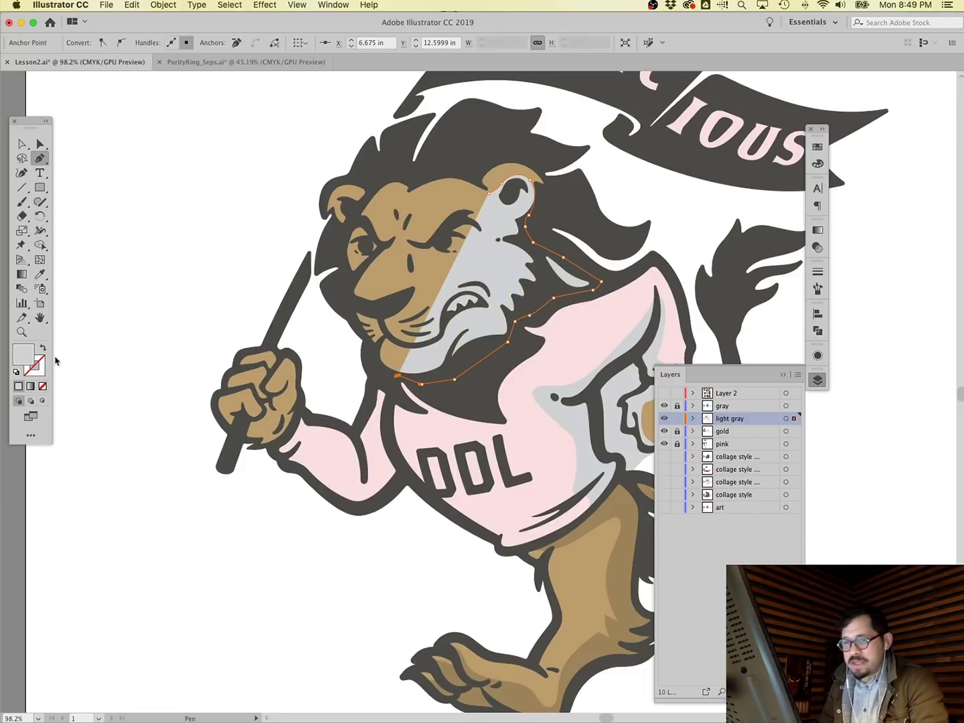
Swap the path's fill and stroke to show only an outline, and trace the shadow edge from the chin along the lower jaw to the mouth corner.
key("shift+x")
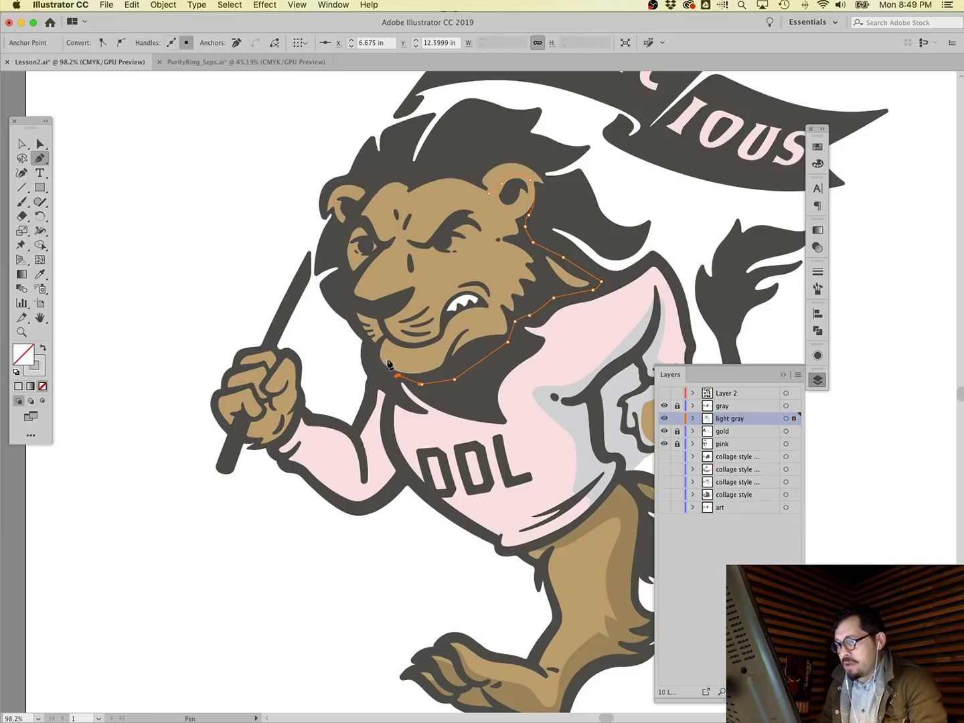
left_click(401, 365)
left_click_drag(478, 323, 493, 324)
left_click(492, 306)
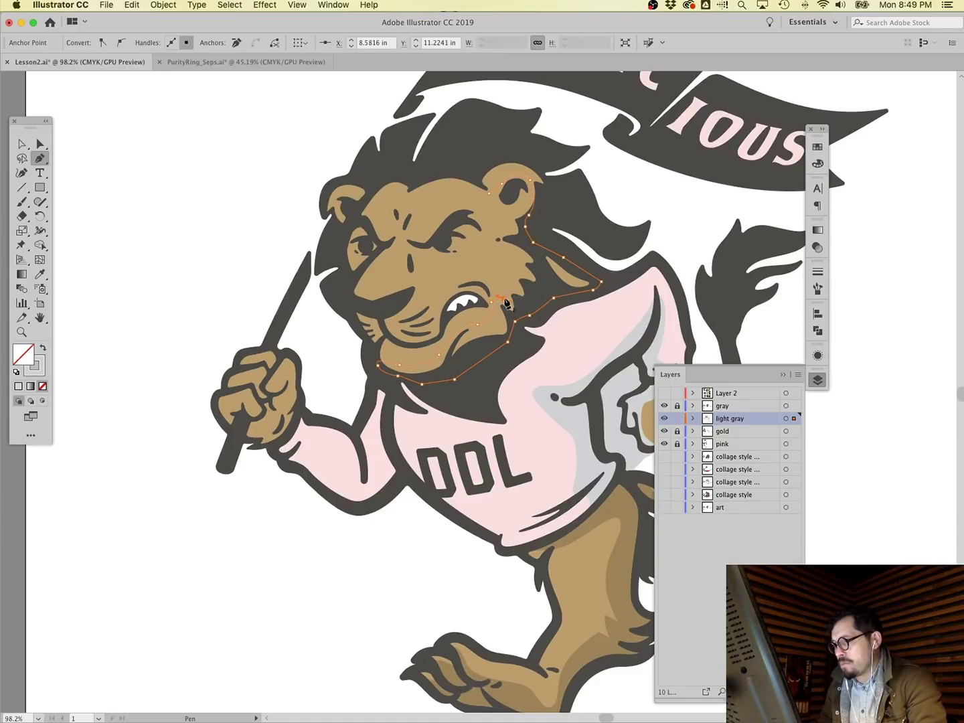
Trace jagged fur points up the cheek to the near ear, close the face shadow path and deselect it.
left_click_drag(486, 273, 497, 280)
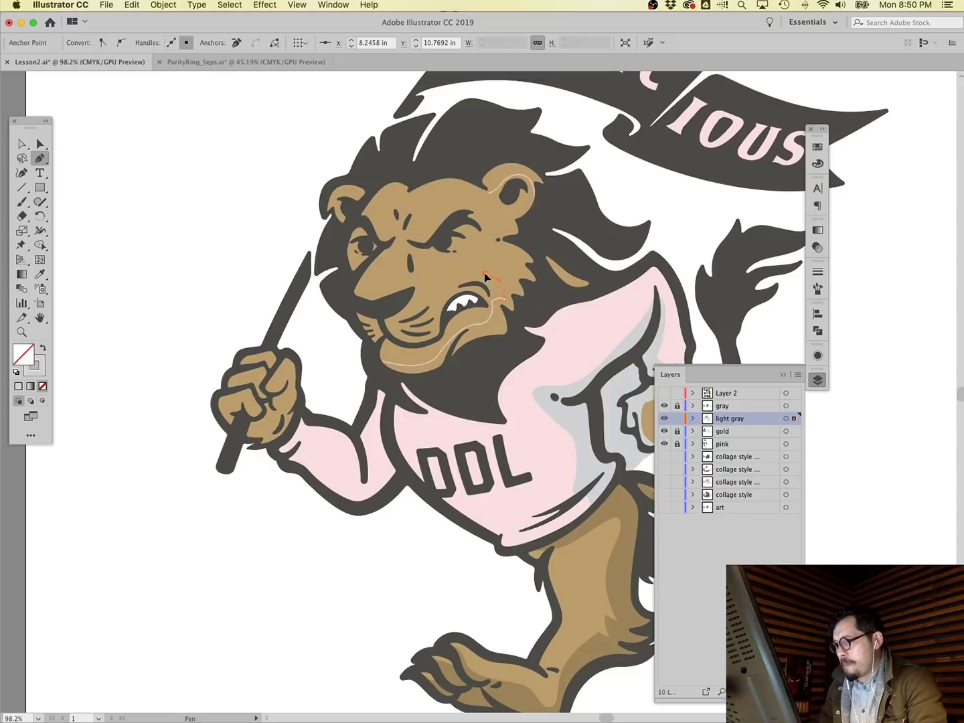
left_click(509, 275)
left_click_drag(489, 253, 497, 255)
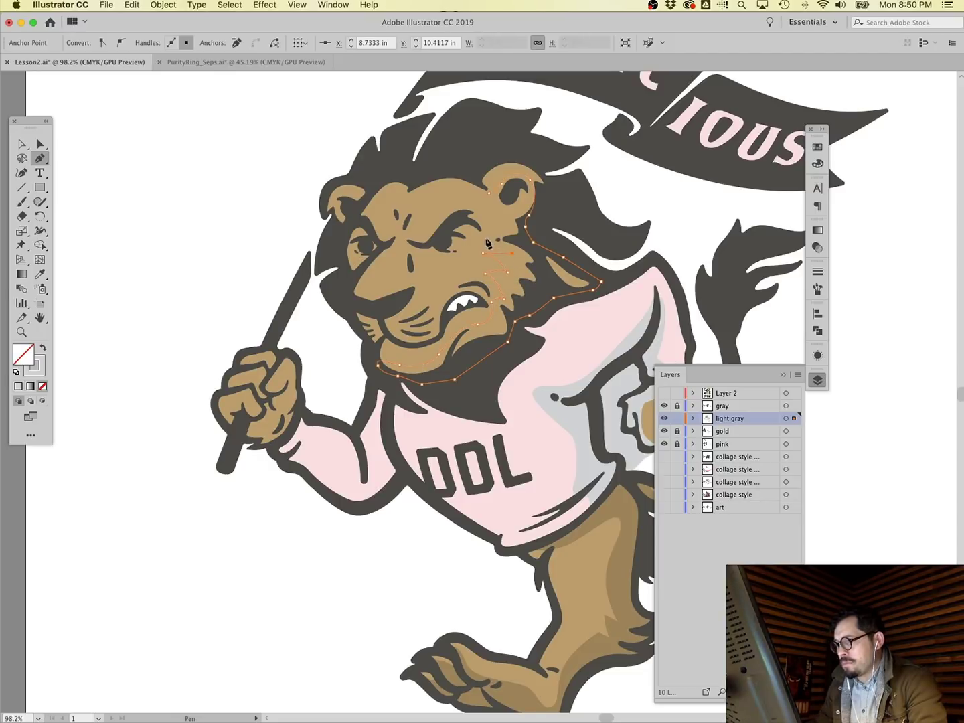
left_click_drag(501, 249, 512, 229)
left_click(506, 232)
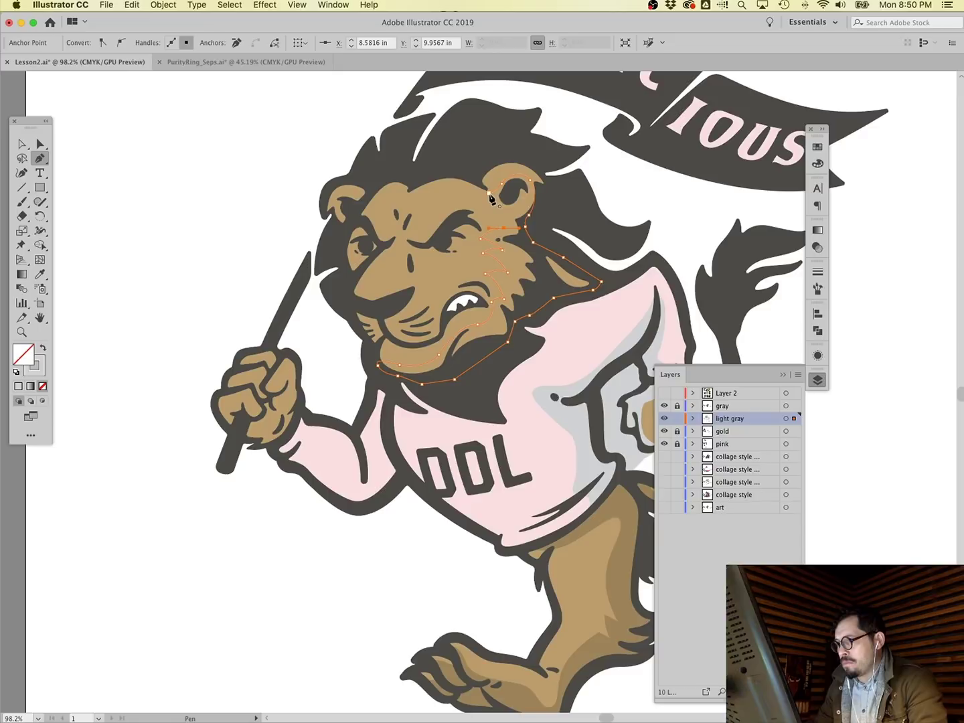
left_click(497, 196, "super")
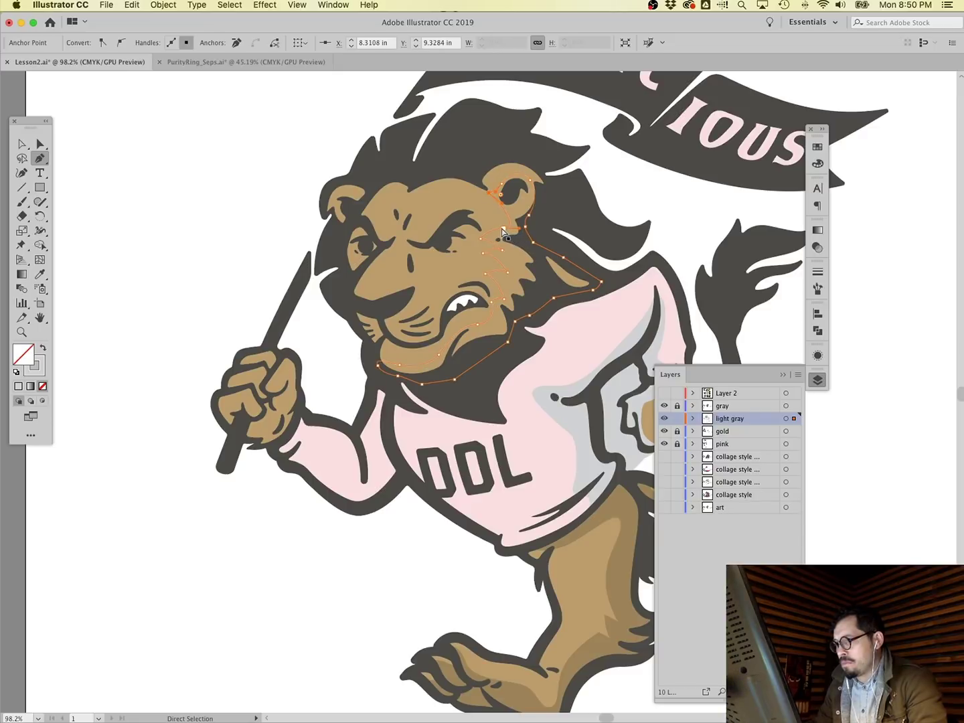
left_click(216, 191, "super")
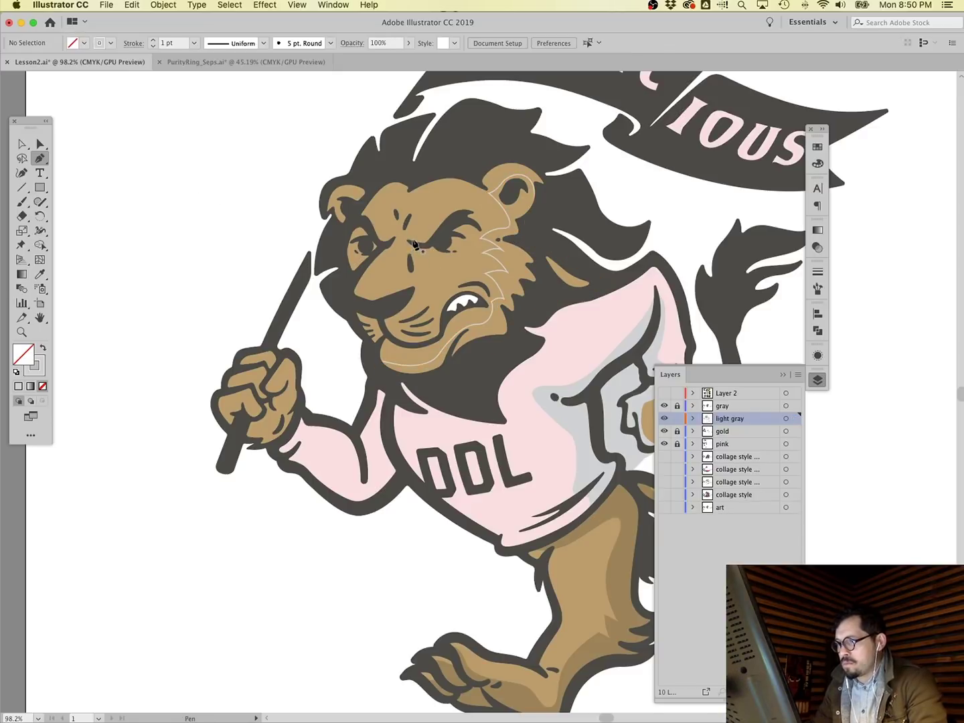
Draw a closed curved shadow outline beneath the lion's near eye and deselect it.
left_click_drag(419, 238, 441, 264)
left_click(407, 240)
left_click(182, 215, "super")
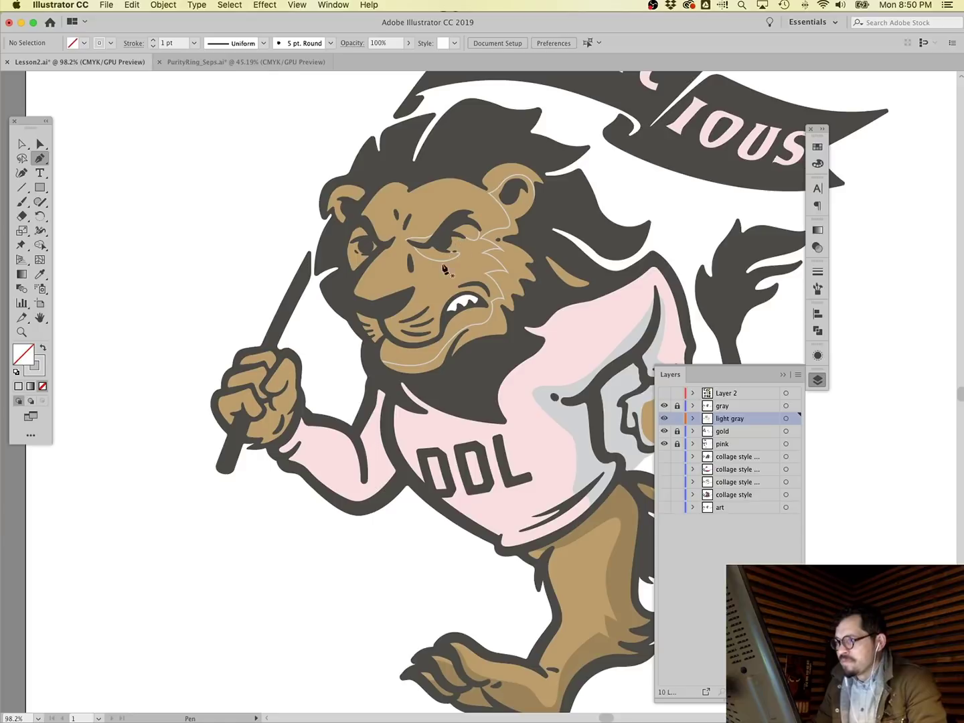
Draw a closed shadow outline down the side of the muzzle from the nose bridge to below the nose.
left_click(407, 247)
mouse_move(393, 282)
left_mouse_down()
mouse_move(393, 304)
mouse_move(424, 305)
mouse_move(411, 245)
left_mouse_up()
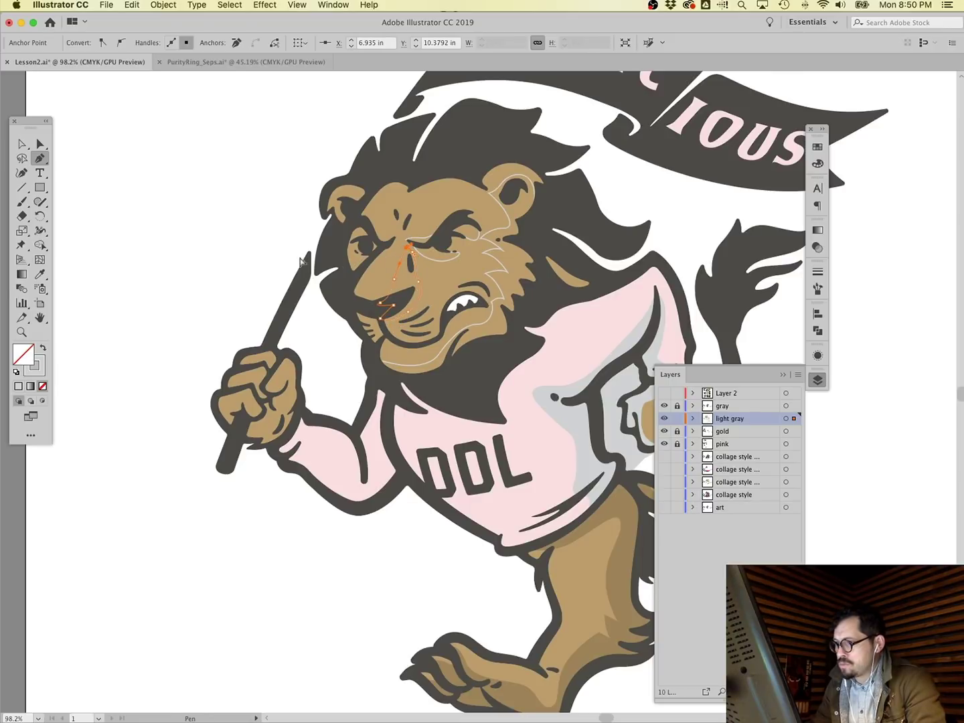
left_click(259, 269, "super")
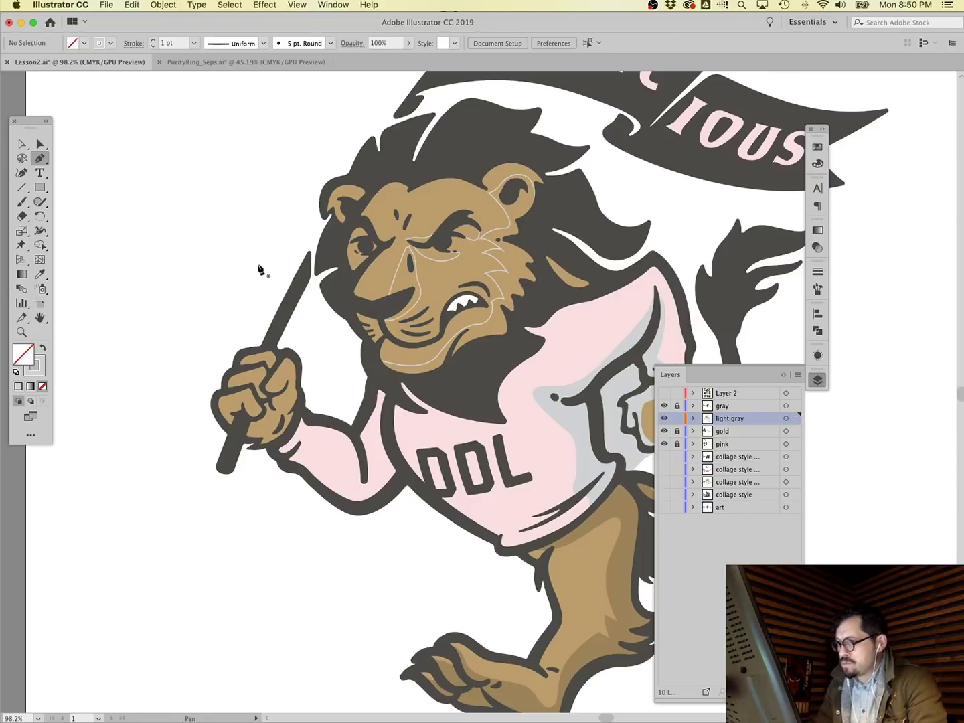
Adjust the top anchor point of the muzzle shadow at the nose bridge and deselect the path.
left_click(408, 250, "super")
left_click(409, 249, "super")
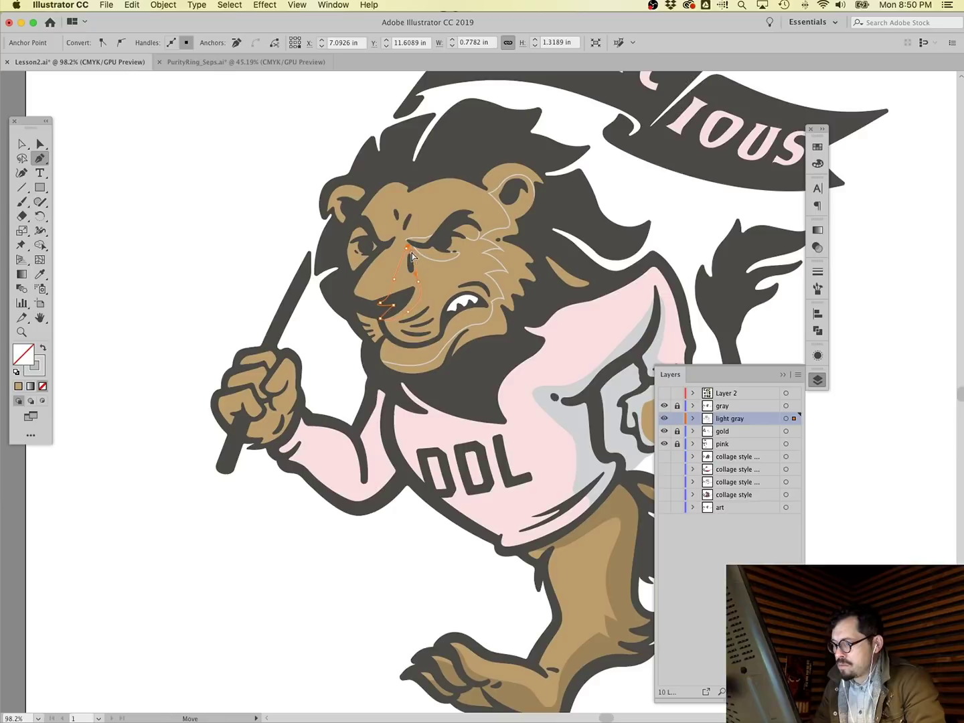
left_click(407, 249, "super")
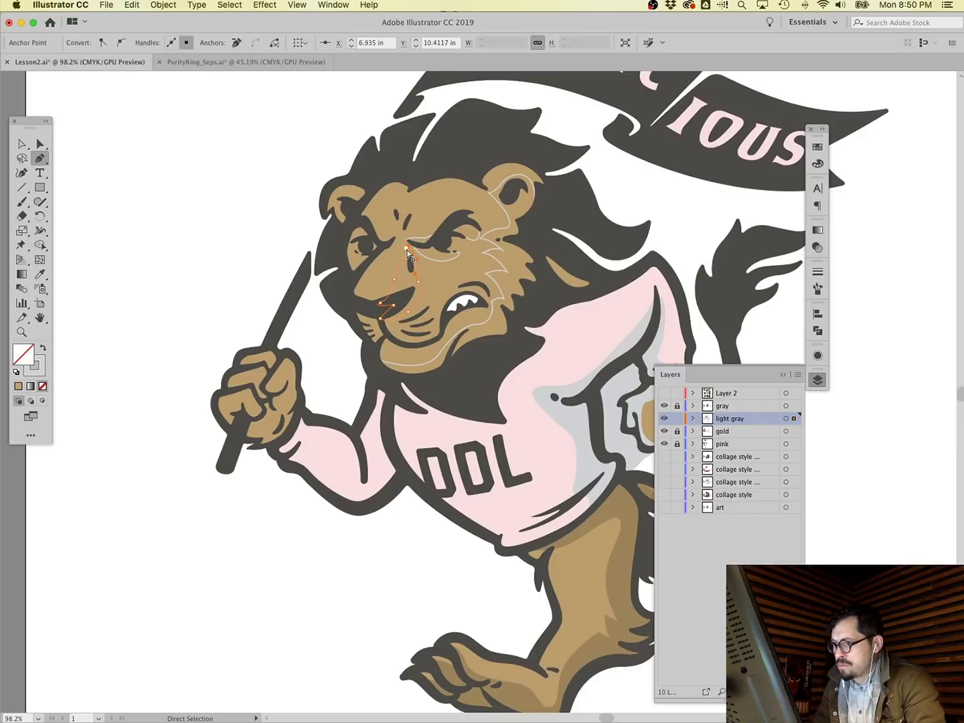
left_click(259, 230, "super")
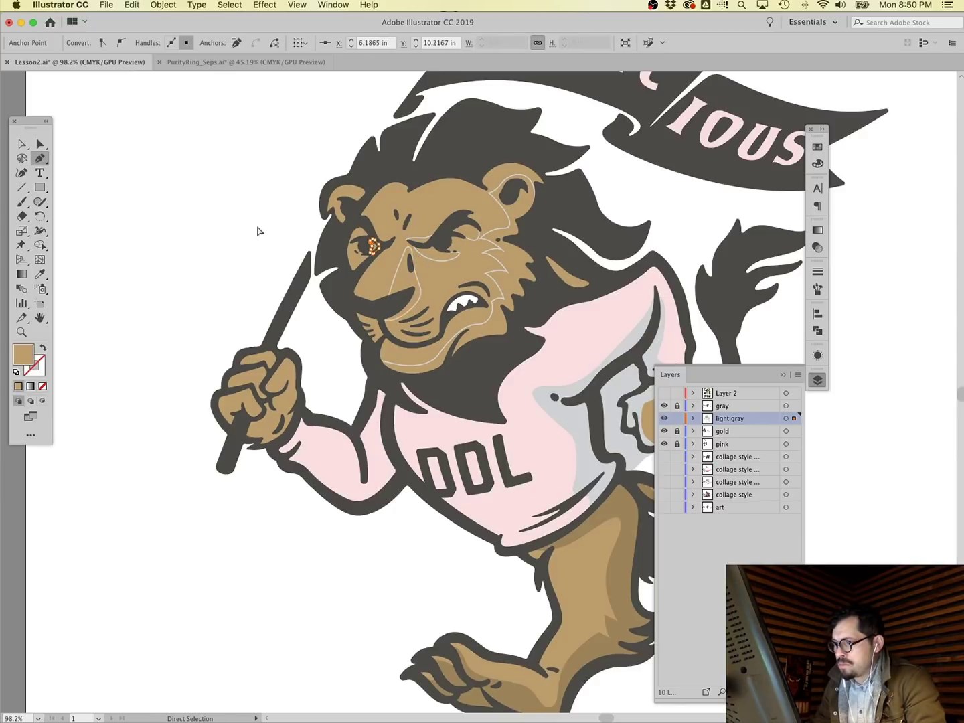
Draw a closed shadow shape along the mouth line, match it to the unfilled light gray outlines with the Eyedropper, and deselect it.
left_click(385, 334)
left_click(429, 338)
left_click_drag(429, 338, 384, 336)
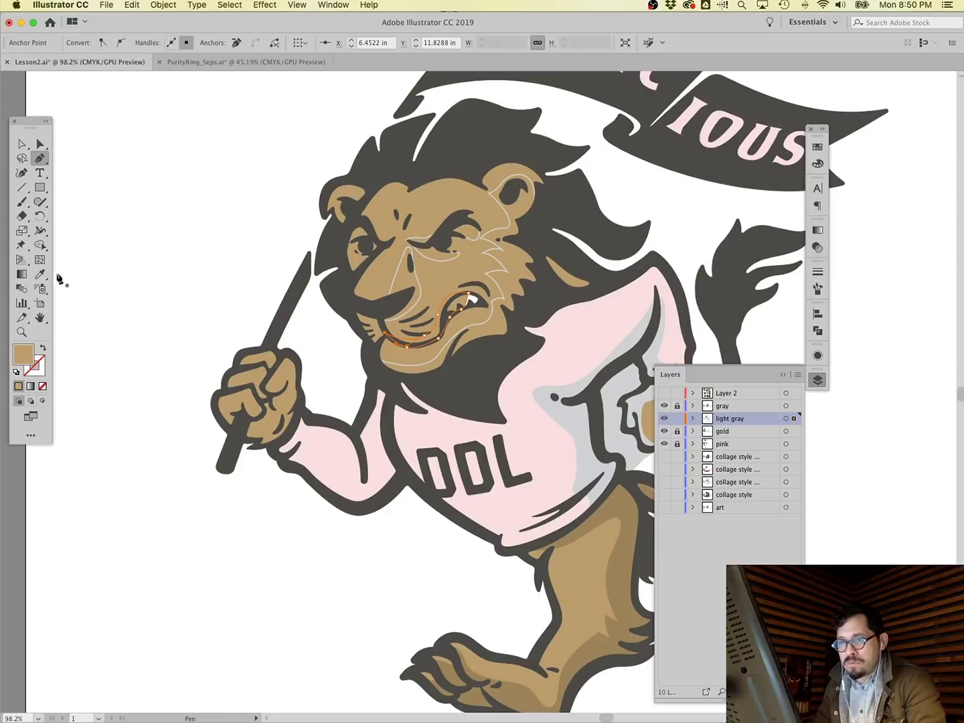
left_click(39, 275)
key("super+shift+a")
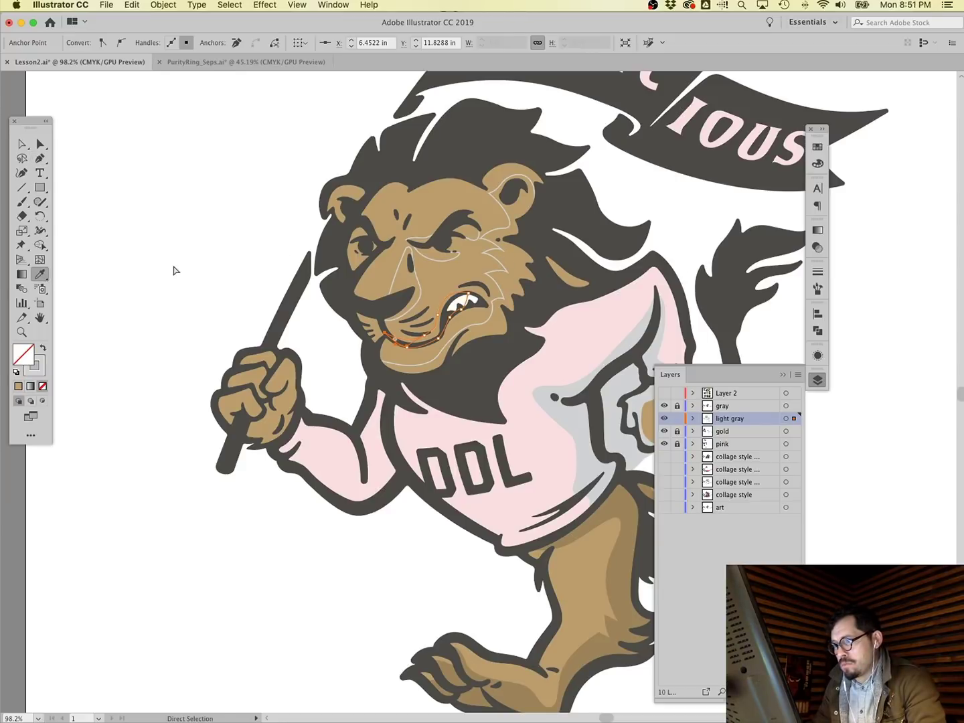
Draw a small closed Pen shadow outline at the front of the muzzle beside the mouth, undoing a misplaced point, and deselect it.
left_click(40, 158)
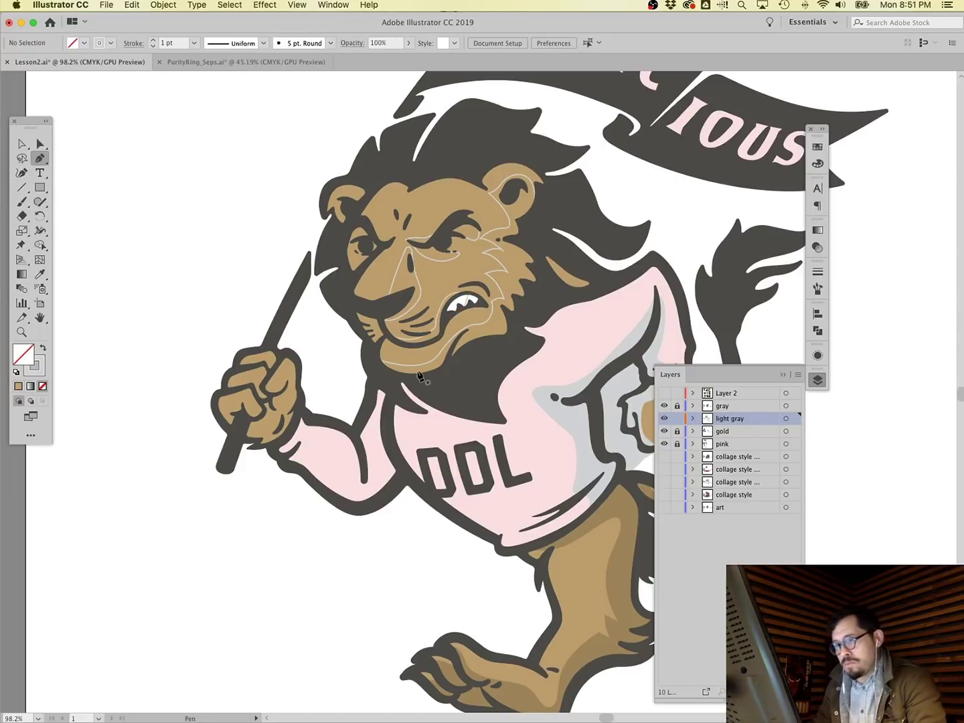
left_click(387, 334)
left_click(371, 358)
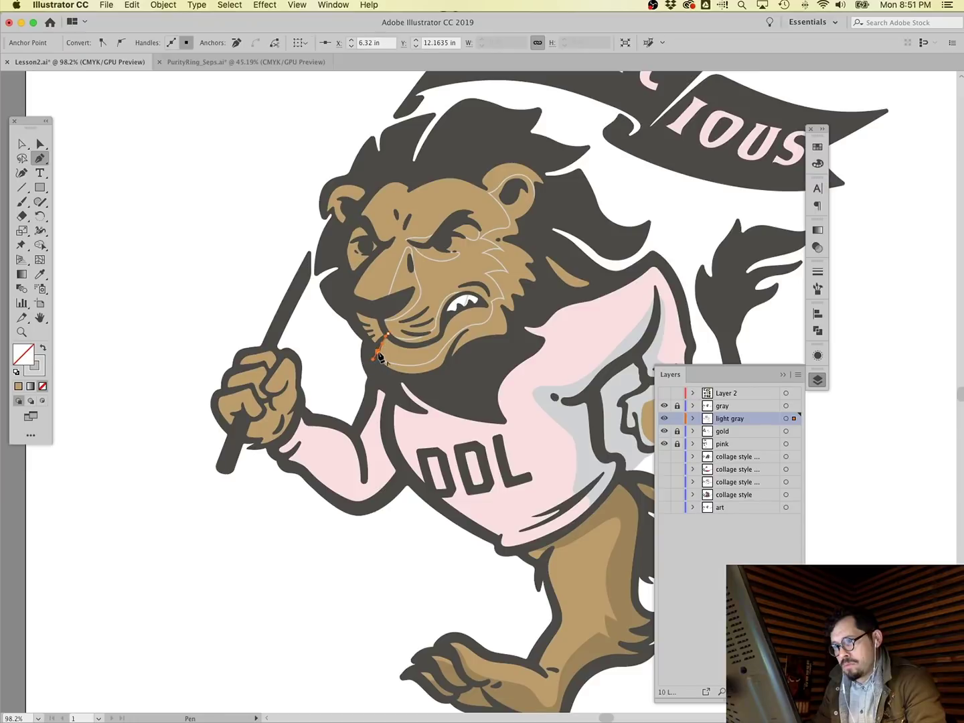
key("super+z")
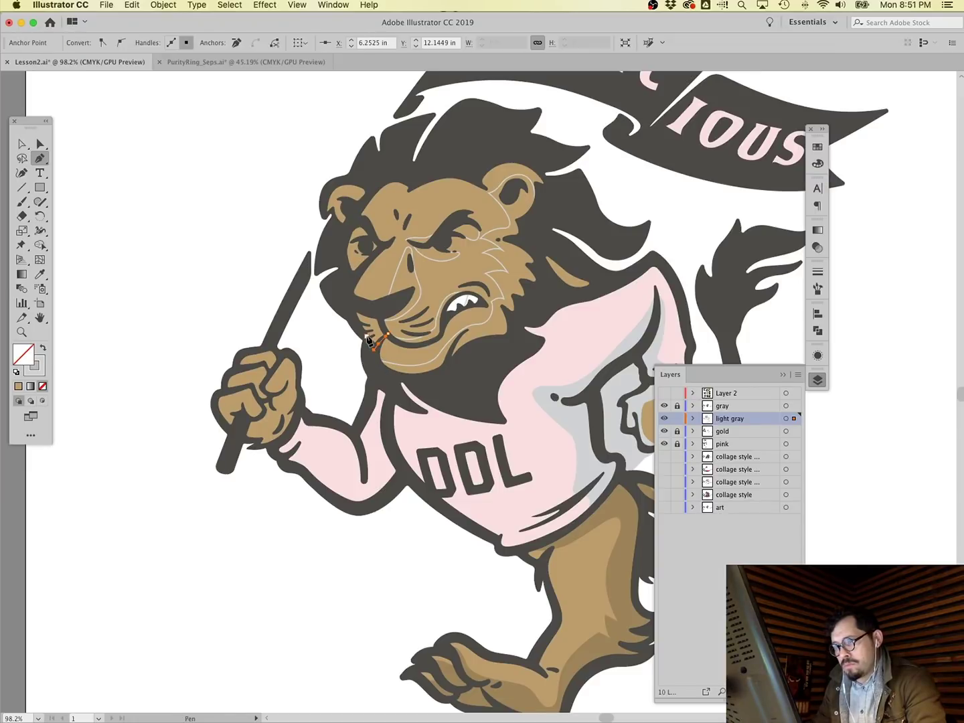
left_click_drag(385, 328, 390, 340)
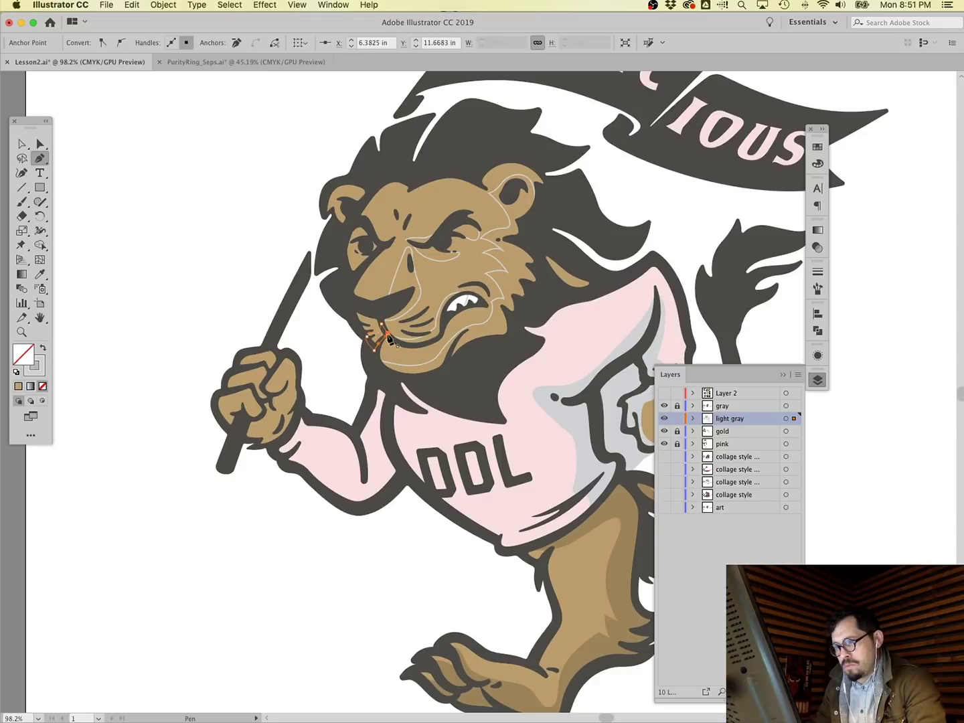
key("super+shift+a")
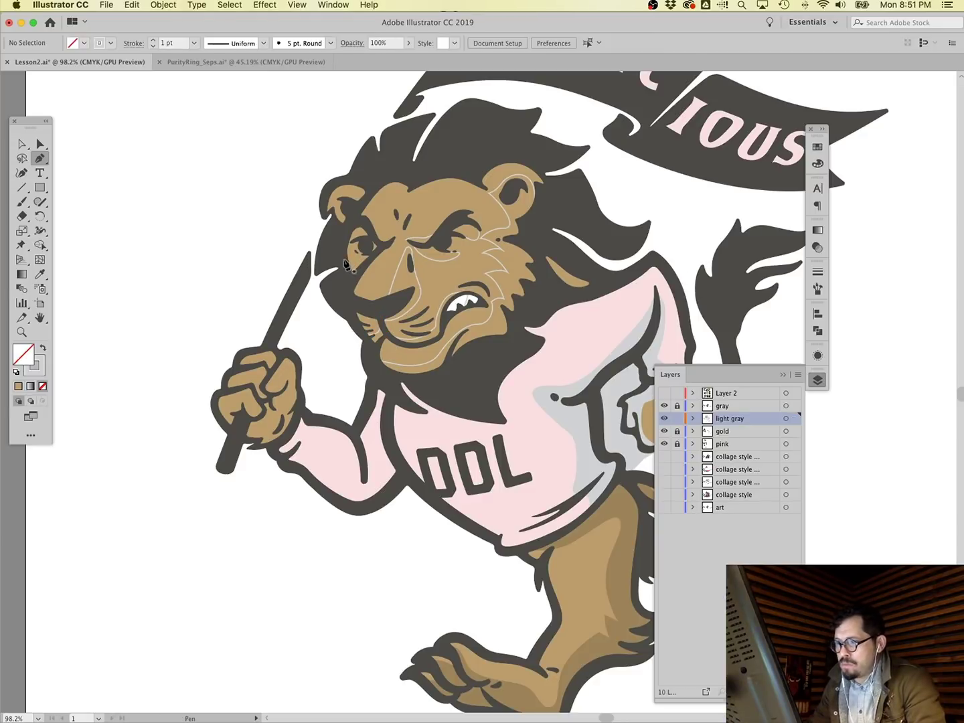
Draw two closed shadow outlines around the far eye, one on the cheek below it and one under the brow.
left_click(344, 259)
left_click_drag(370, 257, 372, 262)
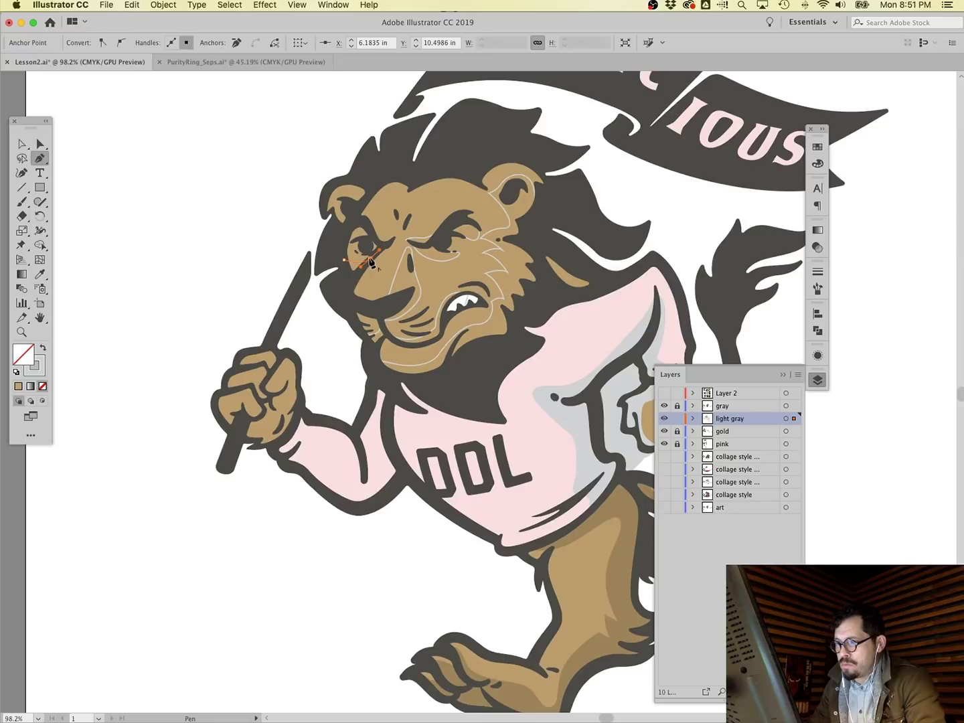
left_click(348, 281)
left_click(309, 249, "super")
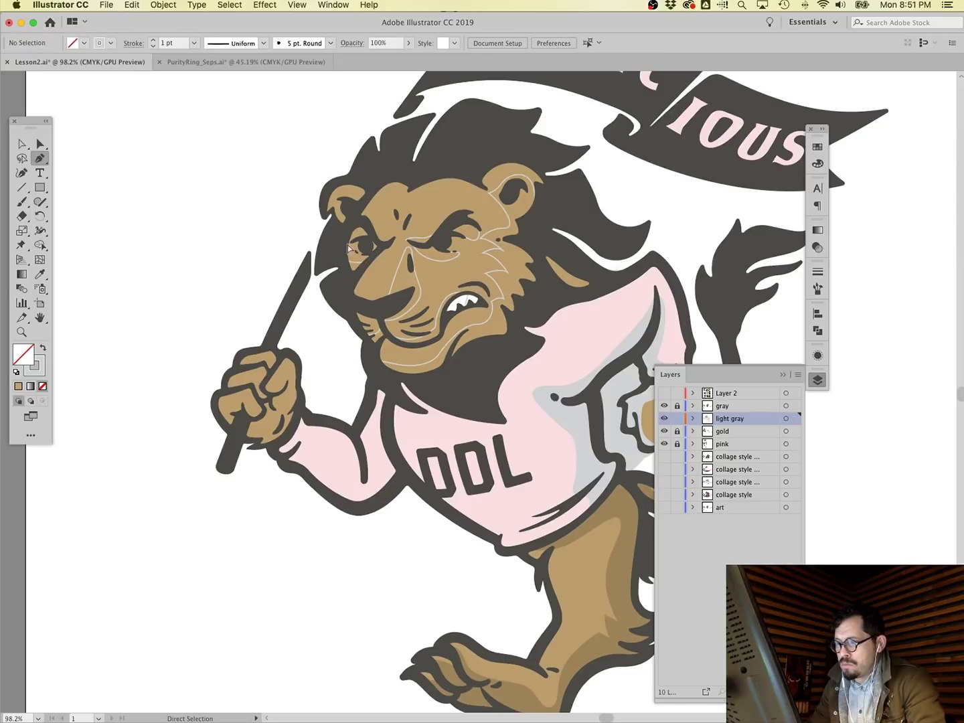
mouse_move(371, 244)
left_mouse_down()
mouse_move(358, 243)
mouse_move(365, 222)
mouse_move(398, 231)
mouse_move(385, 253)
left_mouse_up()
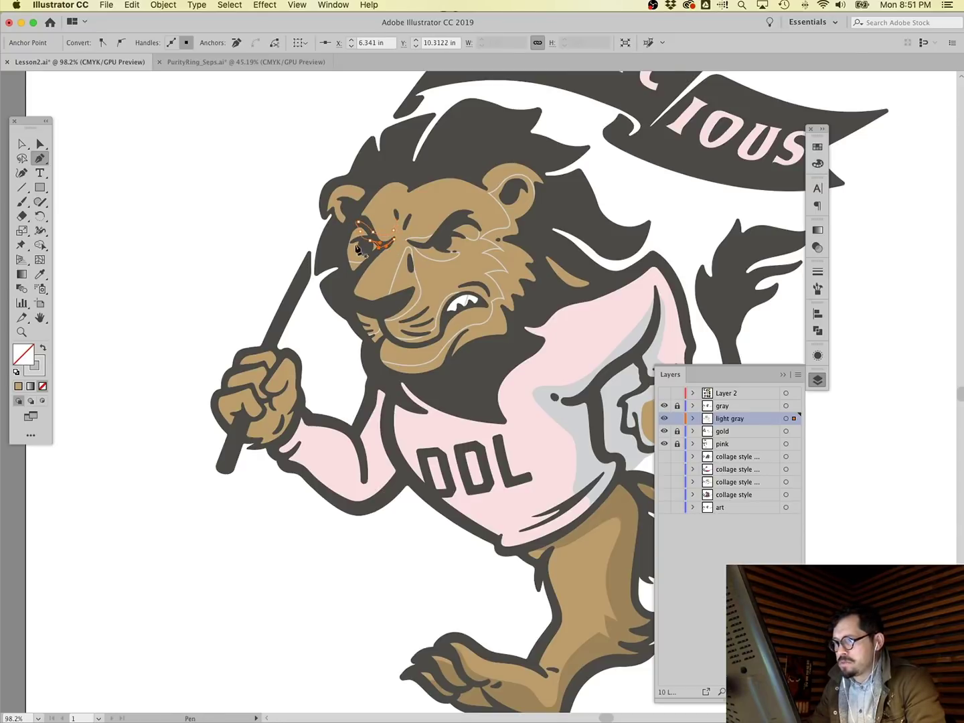
left_click(208, 213, "super")
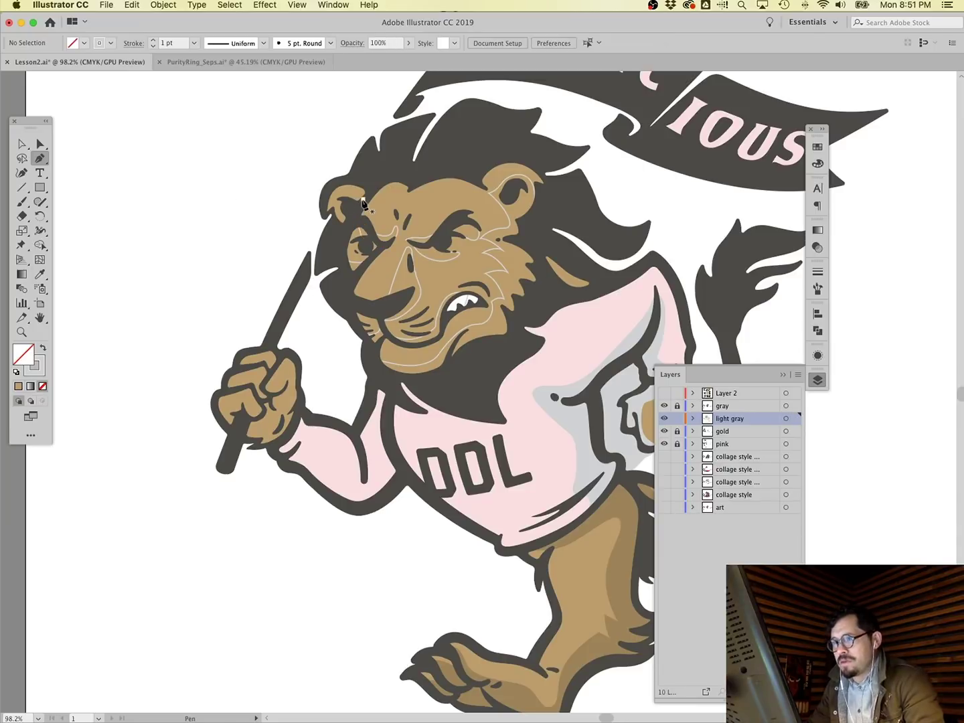
Draw a closed shadow outline inside the lion's far ear, following its inner edge down to the mane, and deselect it.
left_click(362, 200)
left_click(341, 192)
left_click(327, 199)
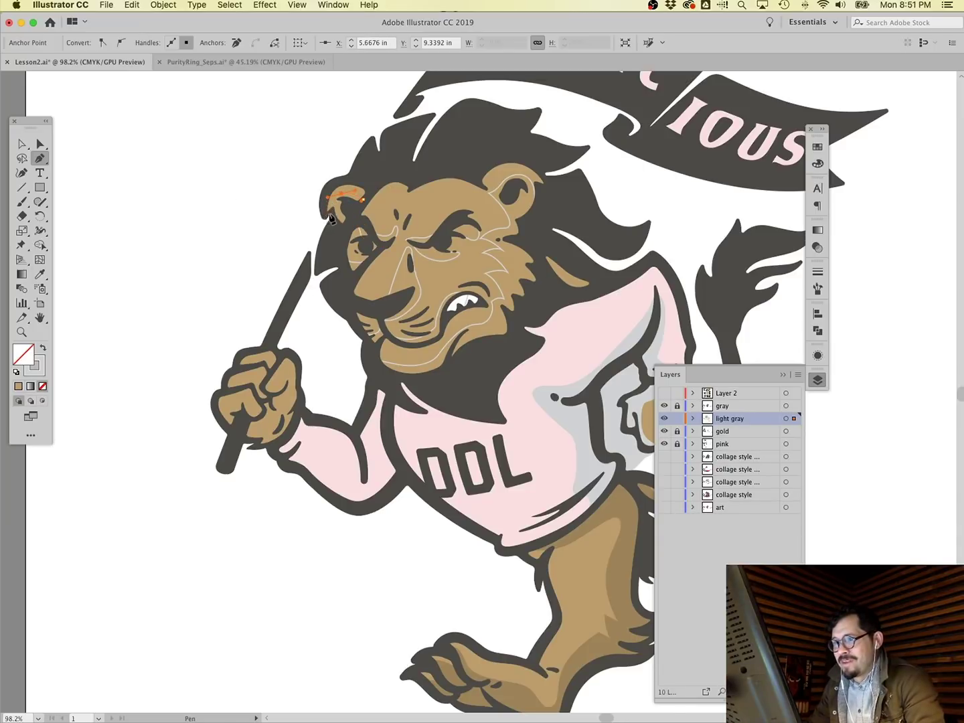
left_click(331, 212)
left_click(334, 217)
left_click(347, 212)
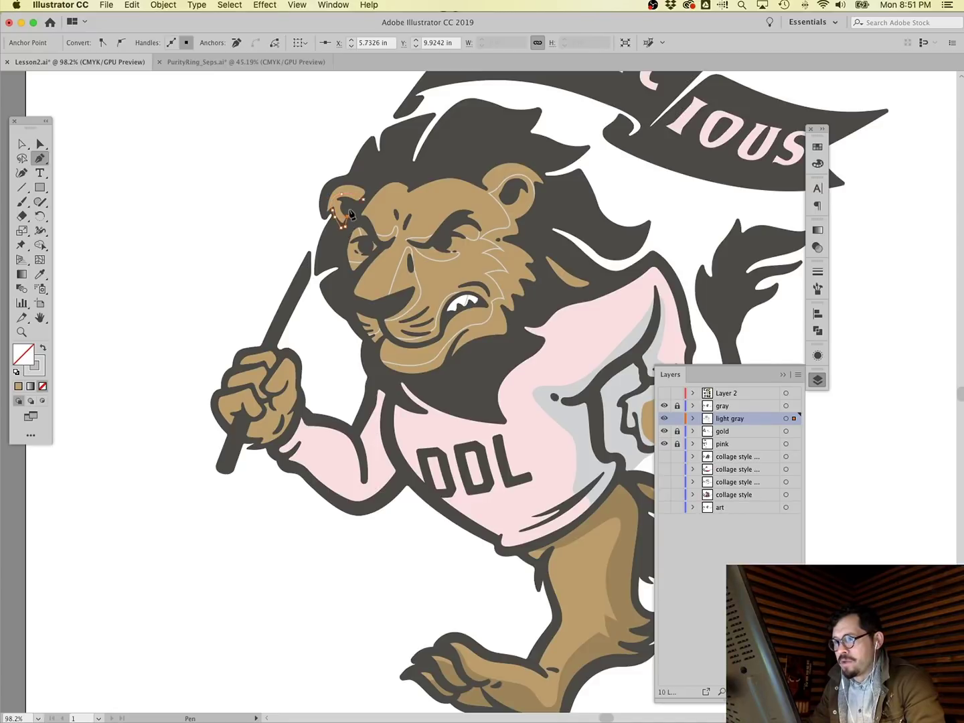
left_click(354, 210)
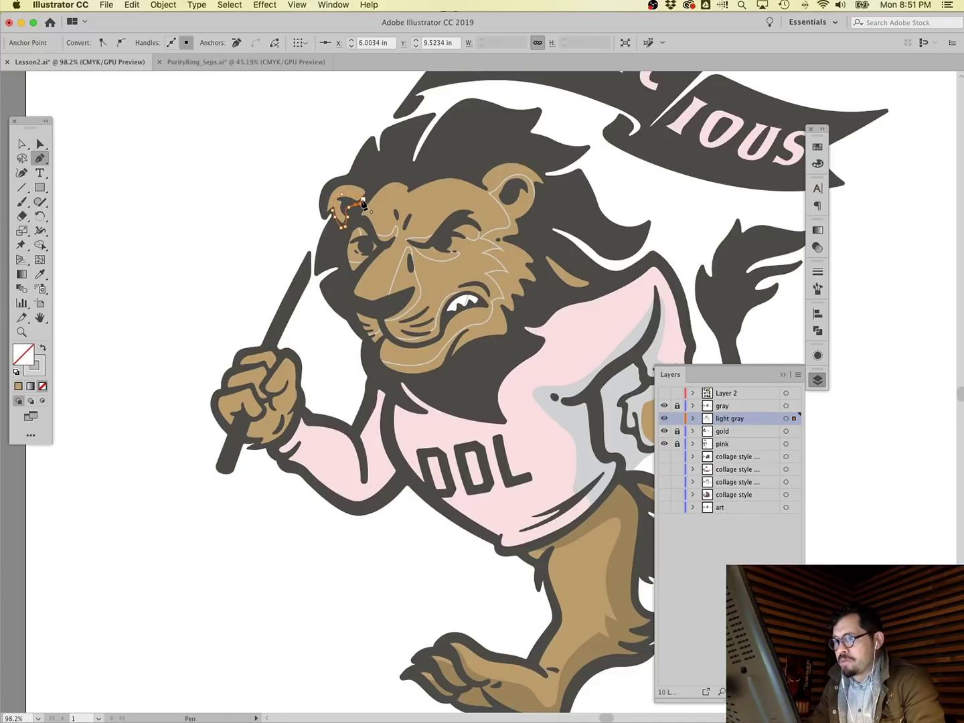
left_click(251, 200, "super")
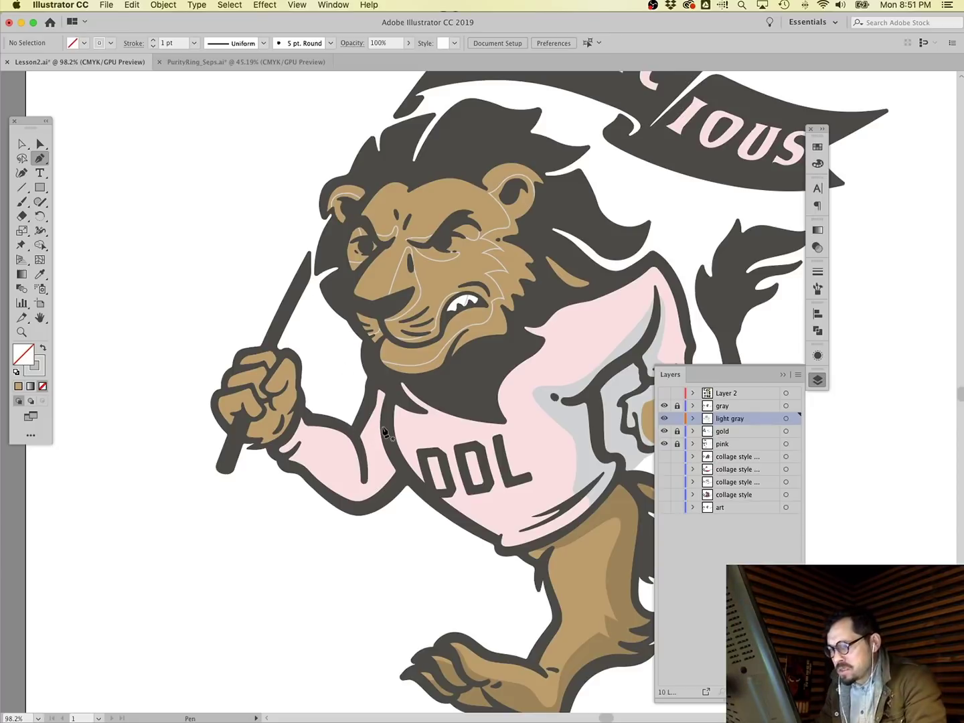
Draw a closed Pen shadow outline along the underside of the raised arm and fist, looping outside the sleeve, and deselect it.
left_click(382, 412)
left_click_drag(376, 471, 367, 489)
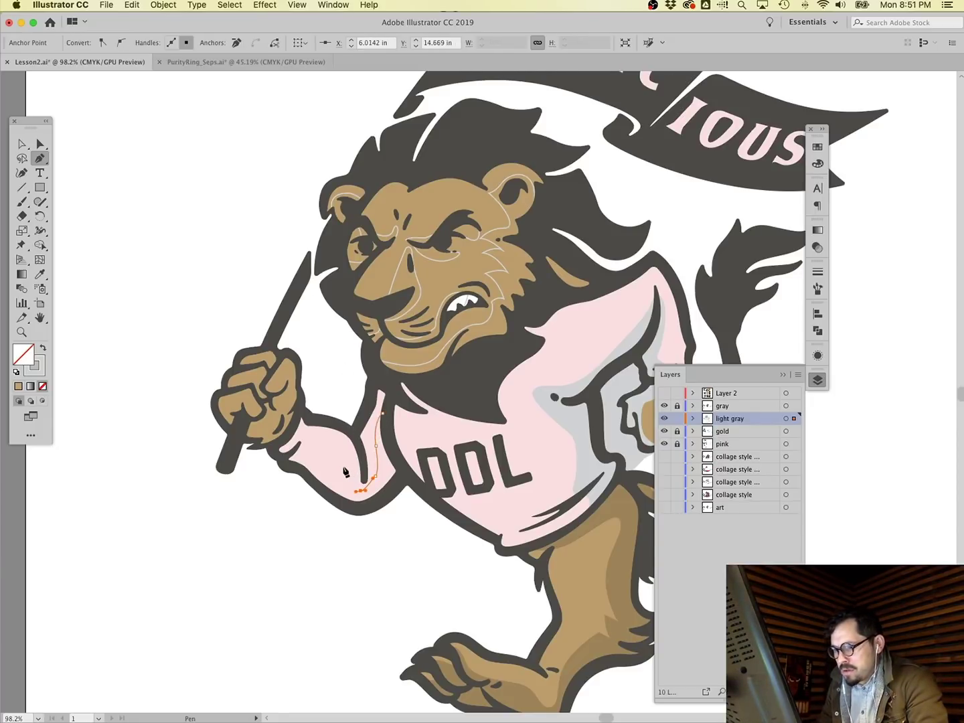
left_click_drag(327, 453, 227, 412)
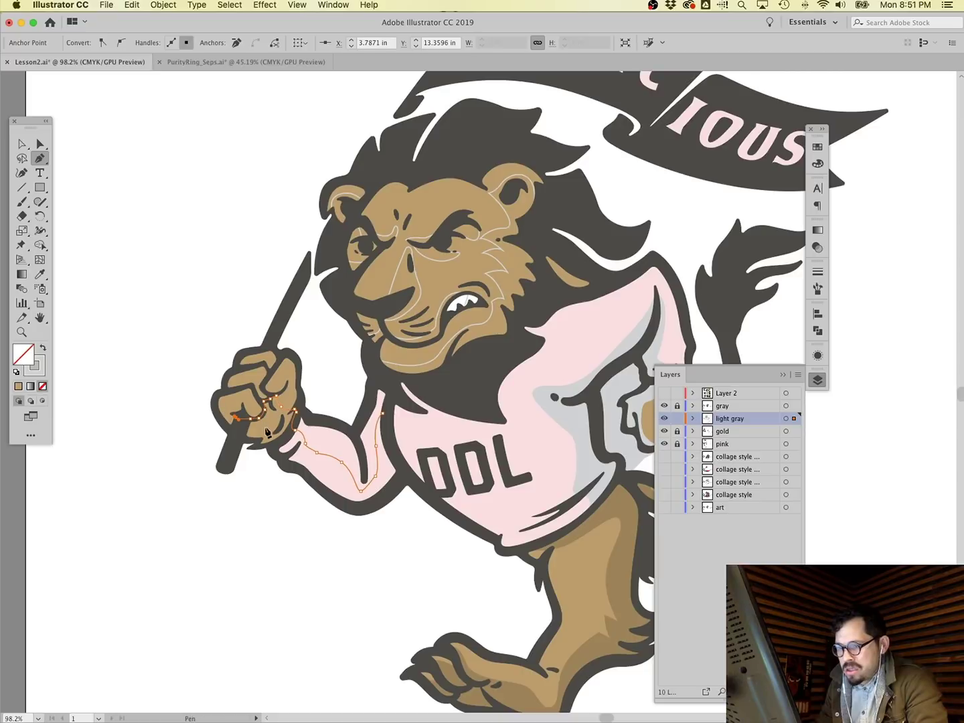
left_click(248, 473, "super")
left_click(248, 473)
left_click(278, 499)
left_click(401, 528)
left_click(412, 504)
left_click(407, 473)
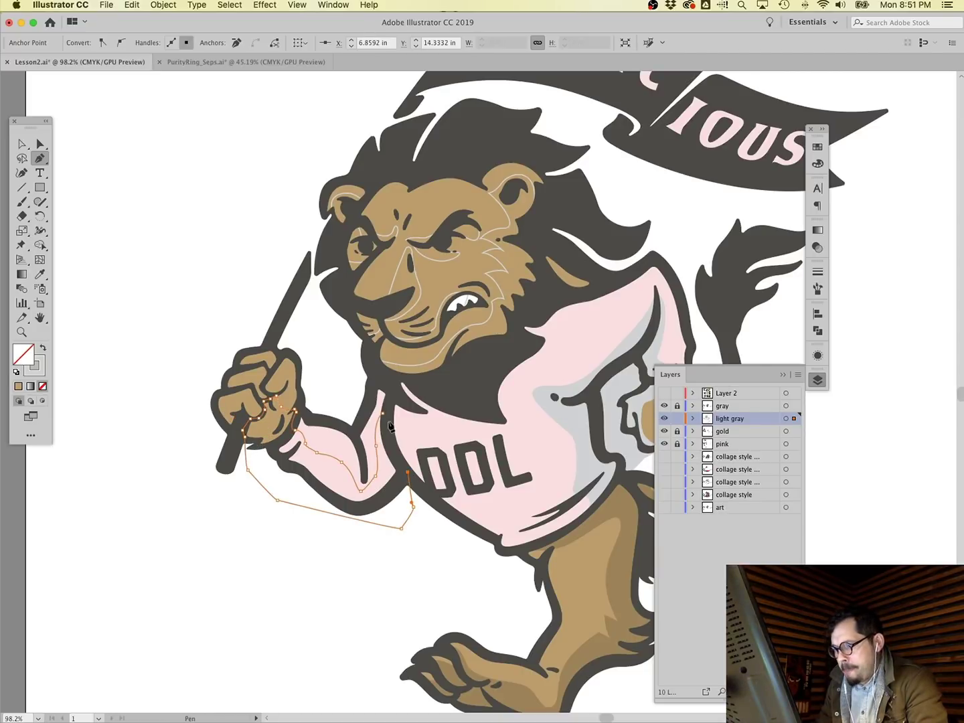
left_click_drag(382, 416, 386, 389)
left_click(209, 358, "super")
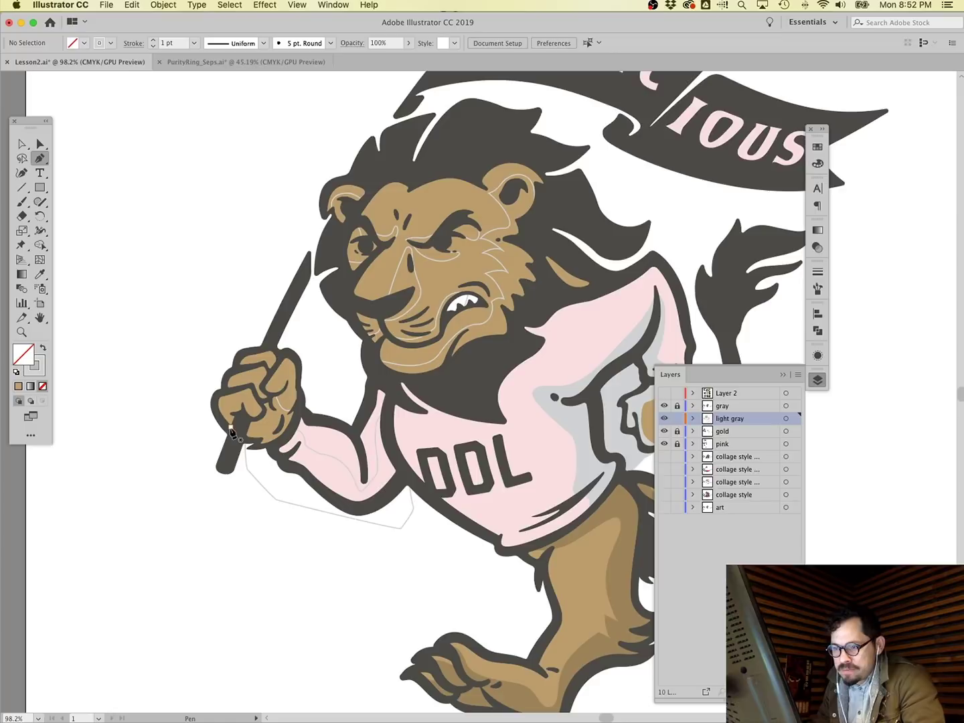
Draw a closed shadow outline along the lowest finger of the raised fist, undoing misplaced points, and deselect it.
left_click(231, 428)
left_click_drag(216, 406, 247, 425)
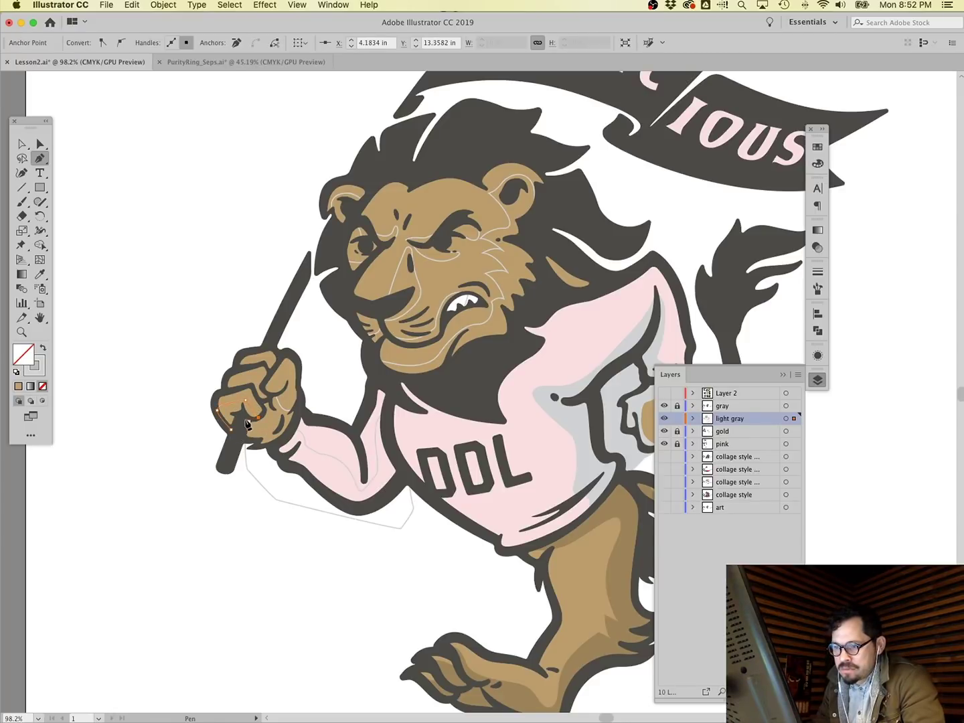
key("super+z")
key("super+z")
key("super+z")
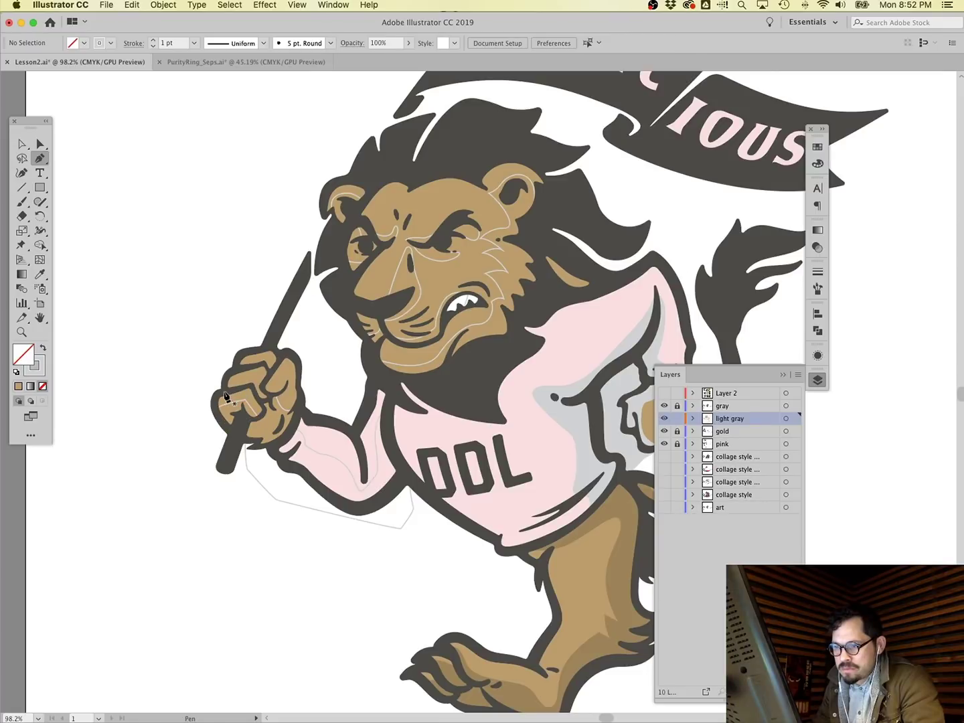
Draw closed shadow outlines under the middle and upper fingers of the raised fist, correcting misplaced points.
left_click(224, 394)
left_click(251, 386)
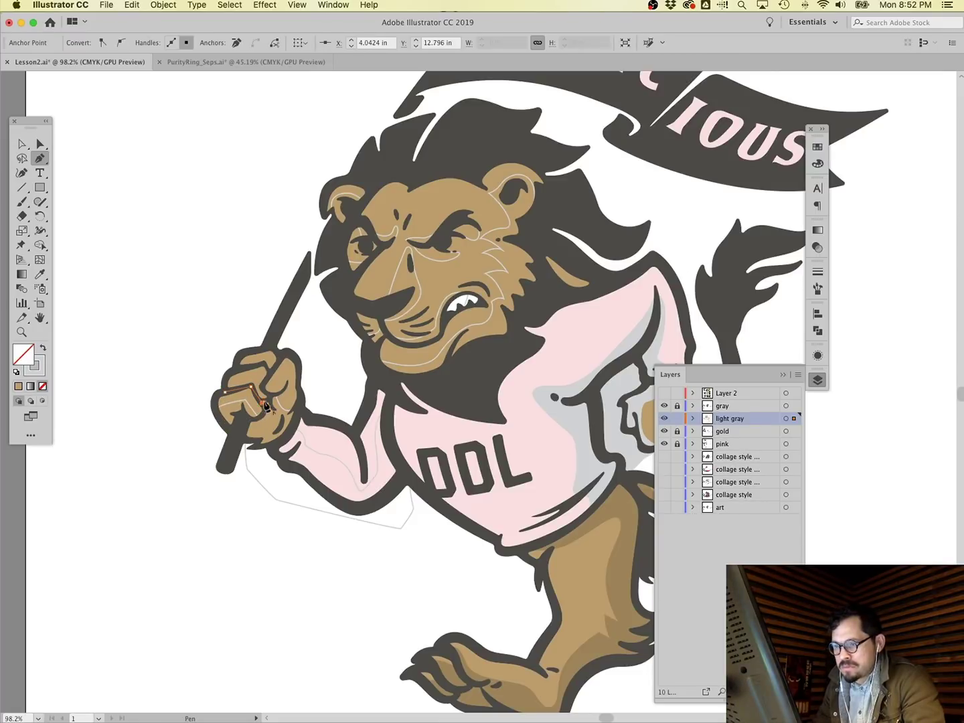
left_click_drag(260, 387, 228, 387)
key("super+z")
key("super+z")
key("super+z")
key("super+z")
left_click(237, 365)
left_click_drag(267, 366, 268, 370)
key("super+z")
key("super+z")
Select every shadow outline sharing the upper finger outline's stroke color and group them.
left_click(38, 143)
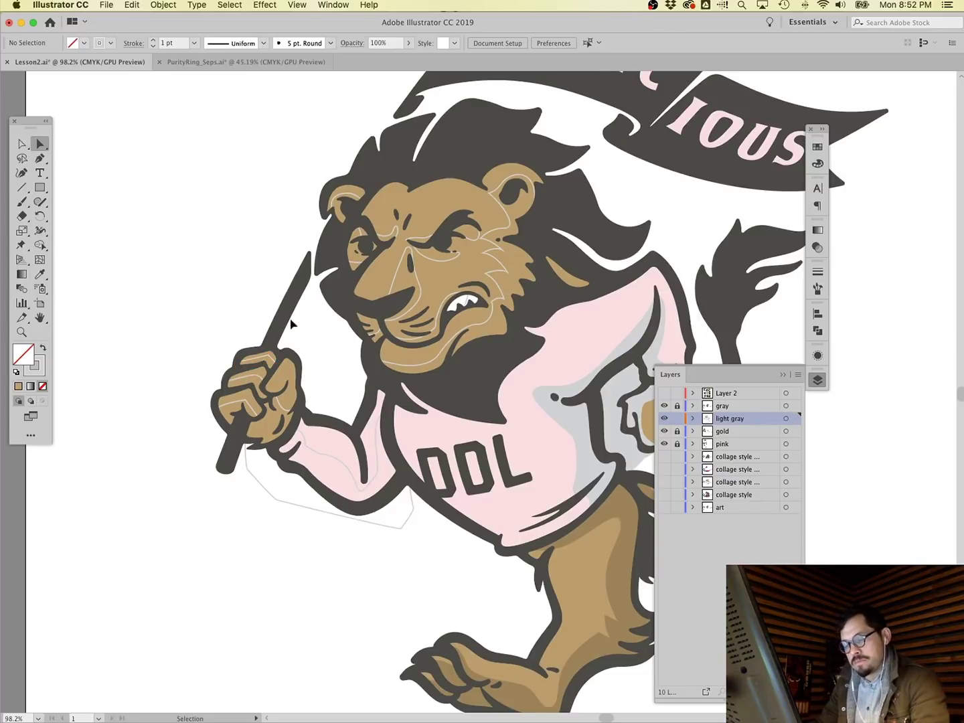
left_click(271, 367)
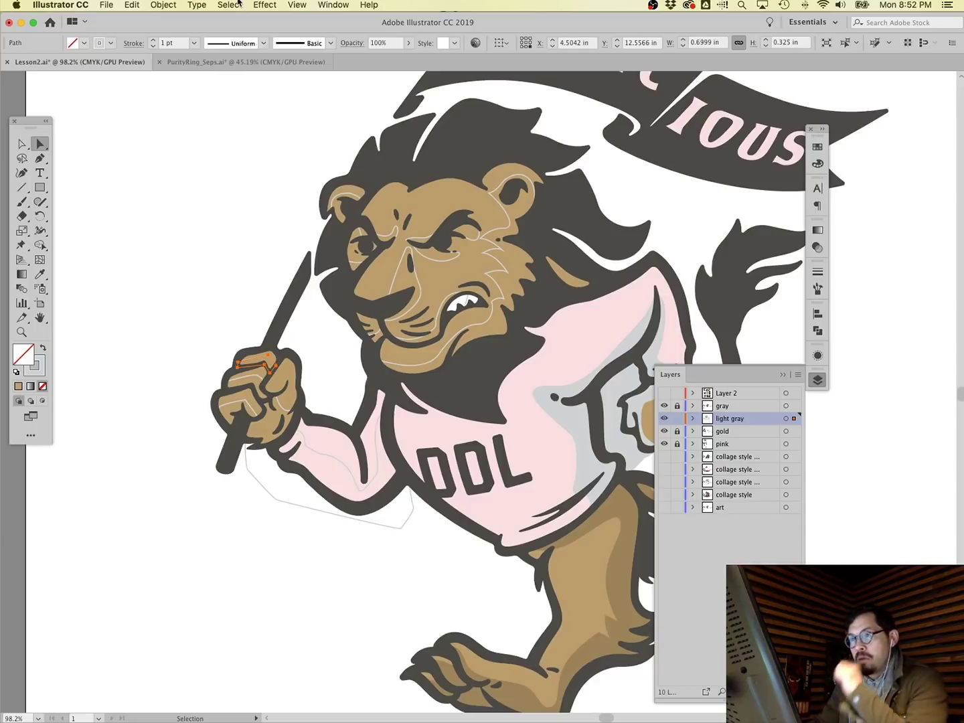
left_click(230, 4)
mouse_move(281, 125)
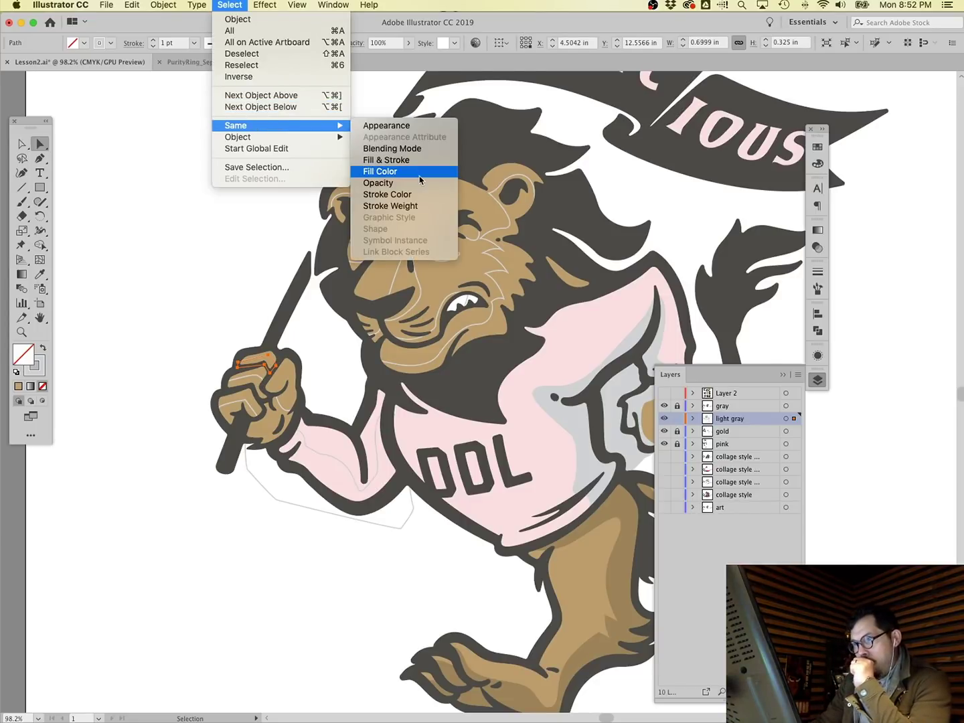
left_click(420, 195)
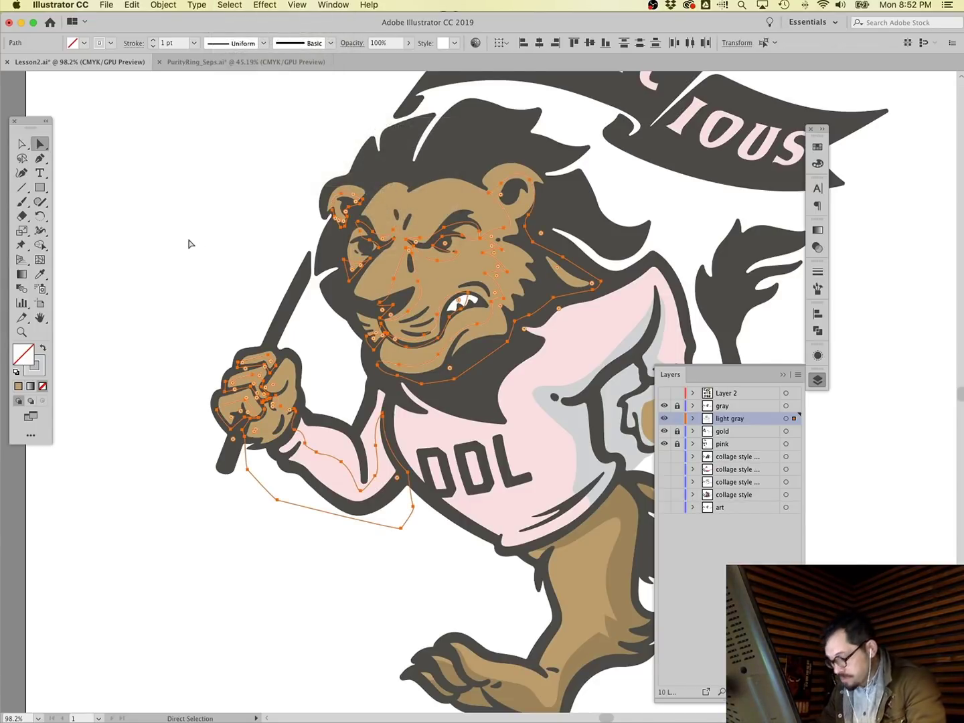
key("super+g")
Fill the grouped outlines with the light gray sampled from the existing shirt shading using the Eyedropper, and deselect them.
left_click(39, 275)
left_click(620, 391)
key("super+shift+a")
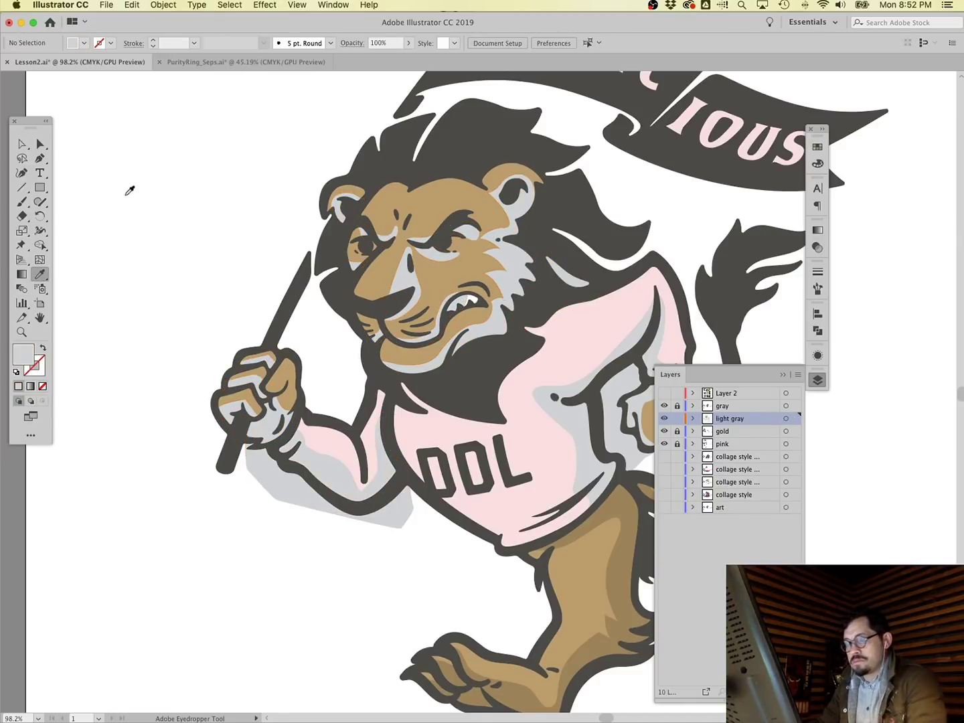
Hide the gold, pink and gray layers so only the light gray layer shows.
left_click(20, 141)
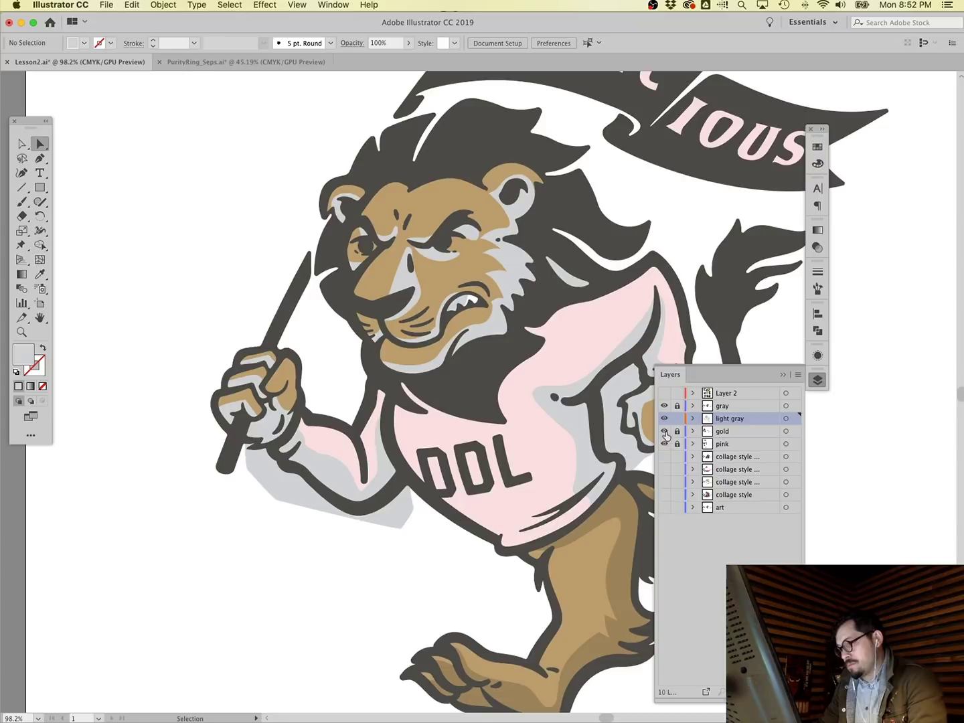
left_click_drag(666, 433, 665, 445)
left_click(664, 406)
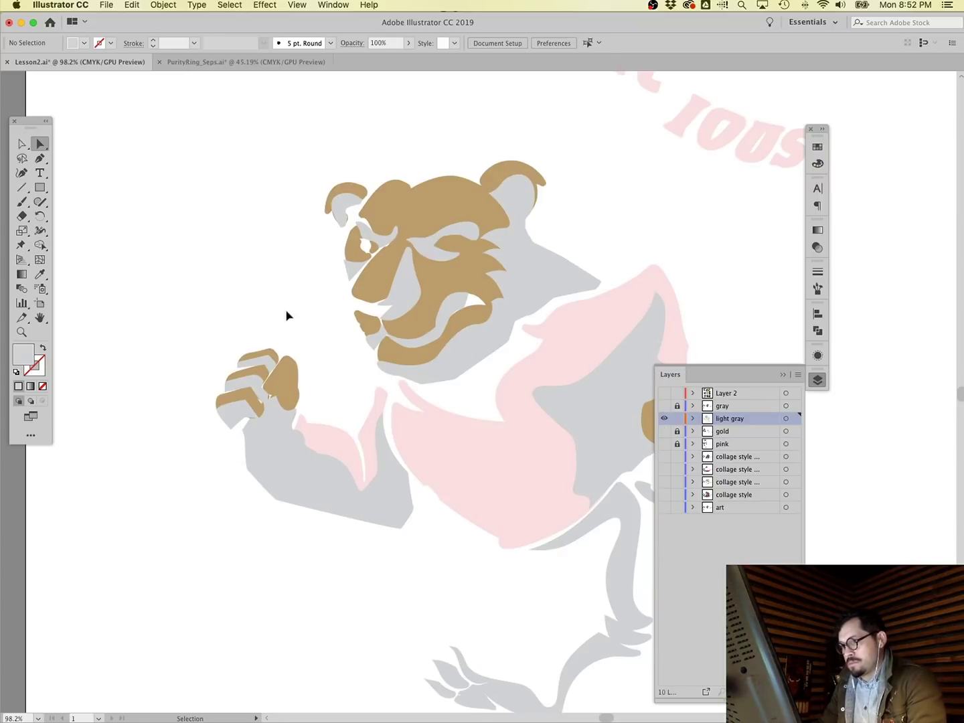
Select the light gray shadow shapes on the head, raised arm and torso and send them to the back.
left_click(464, 261)
left_click(420, 280, "shift")
left_click(409, 275, "shift")
left_click(631, 409, "shift")
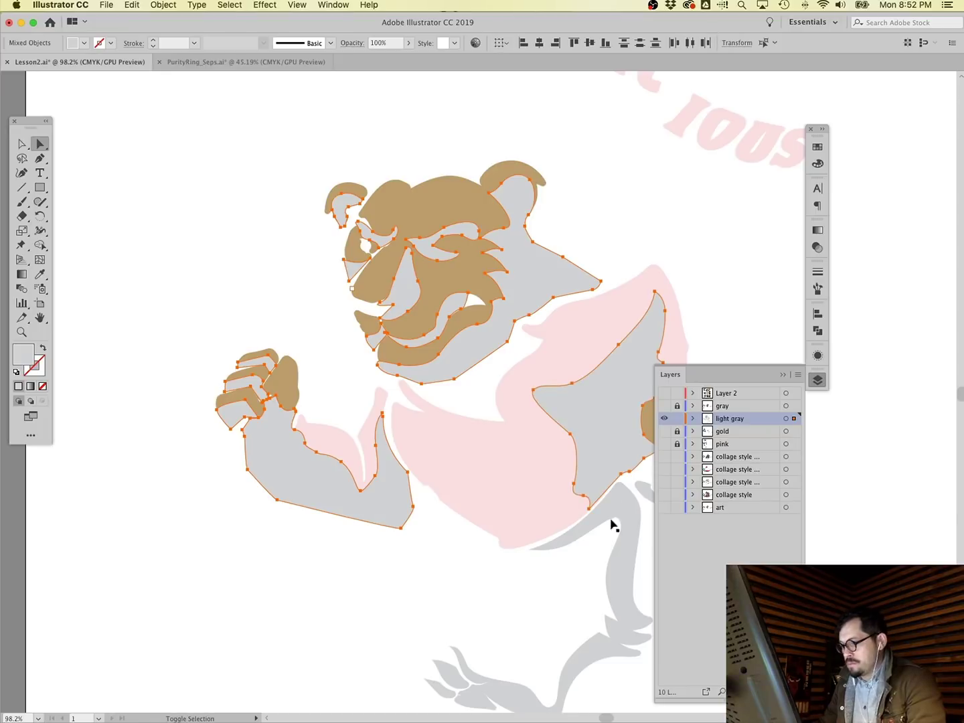
key("super+shift+bracketleft")
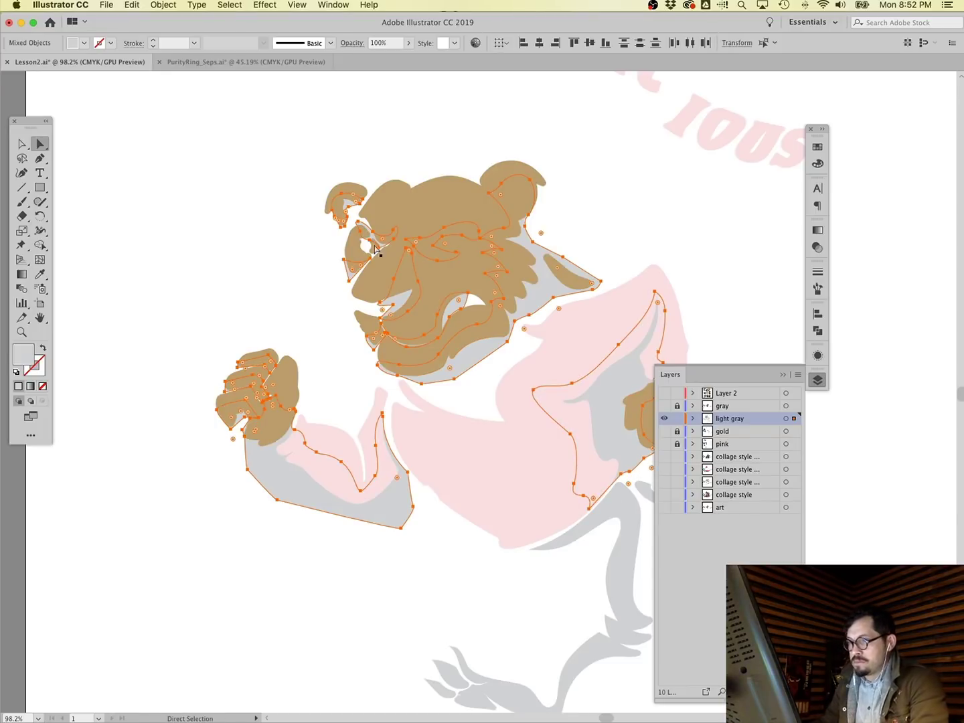
Combine the upper body's gold and pink shapes into one compound path, leaving out the gray shadows and the banner letters.
left_click(217, 188)
left_click_drag(179, 145, 739, 512)
scroll(592, 519, "right", 5)
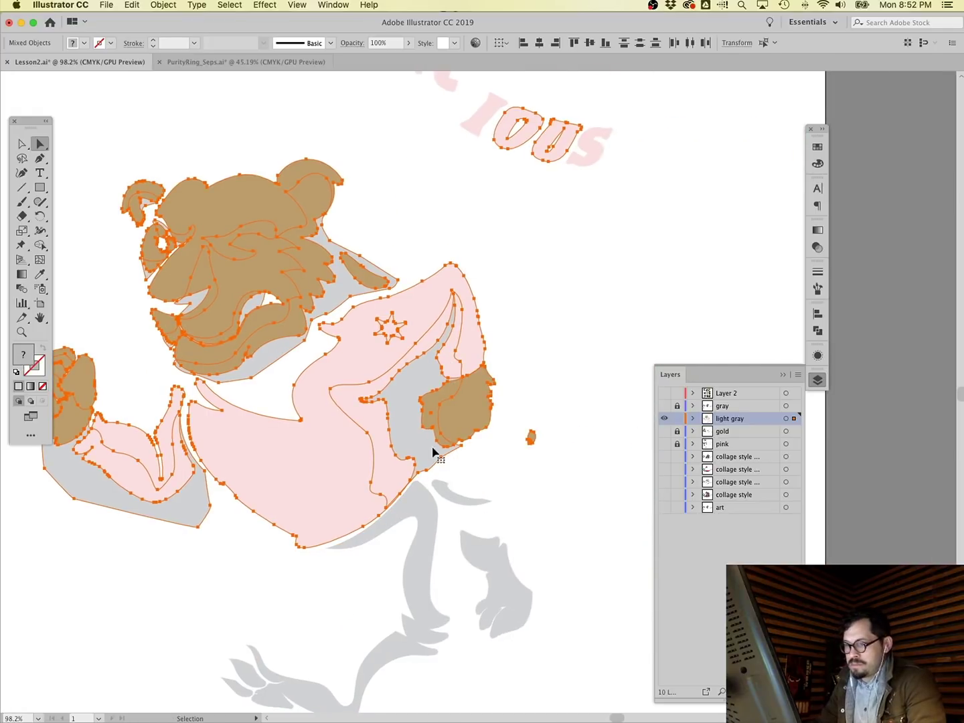
left_click(395, 395, "shift")
left_click(286, 357, "shift")
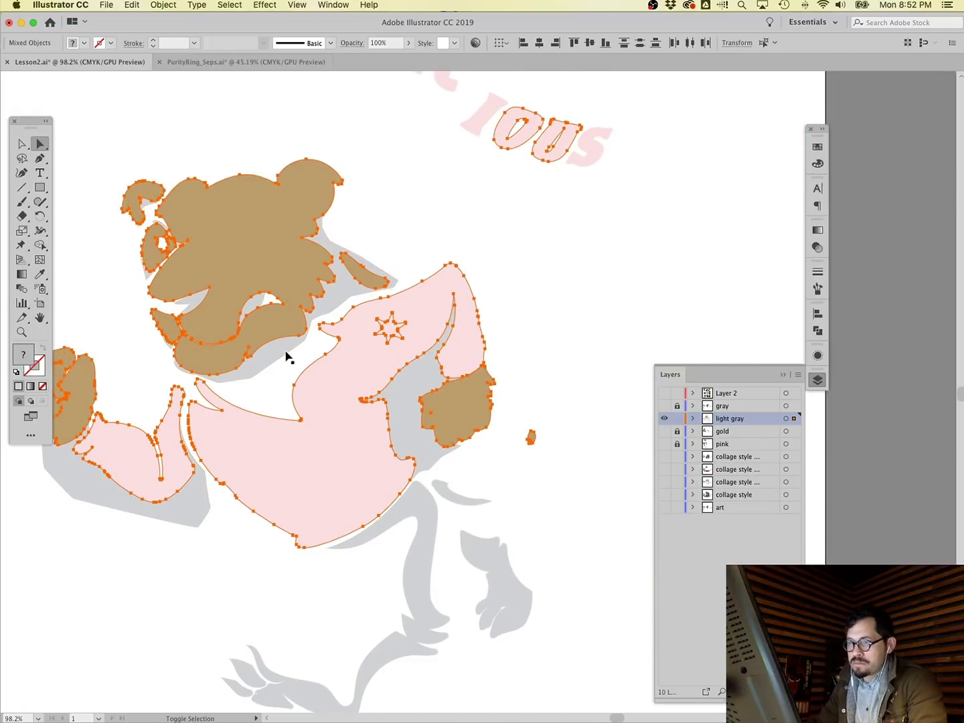
scroll(285, 394, "left", 5)
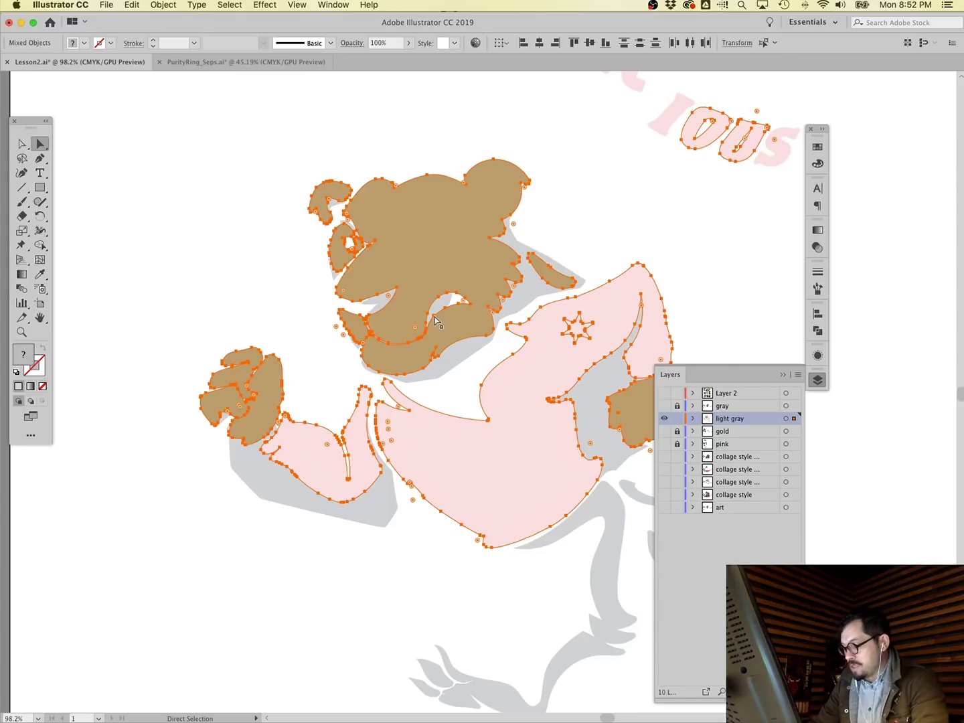
key("super+8")
key("super+z")
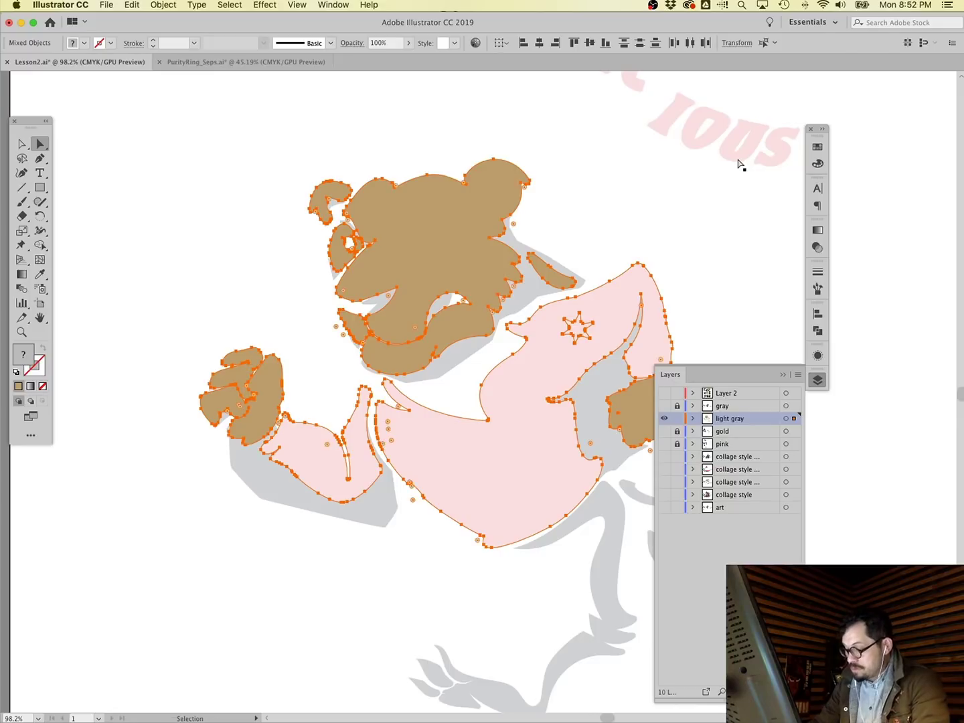
key("super+8")
Clip the head, arm and torso shadows with the compound path as a clipping mask, accept the complex mask, and deselect.
left_click(279, 497, "shift")
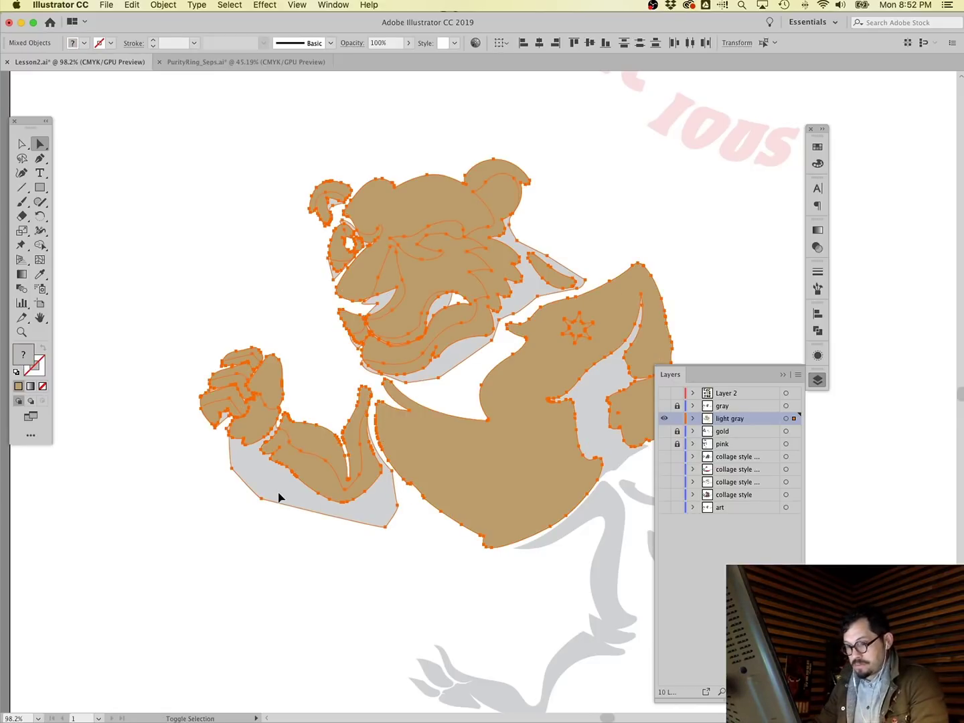
left_click(585, 420, "shift")
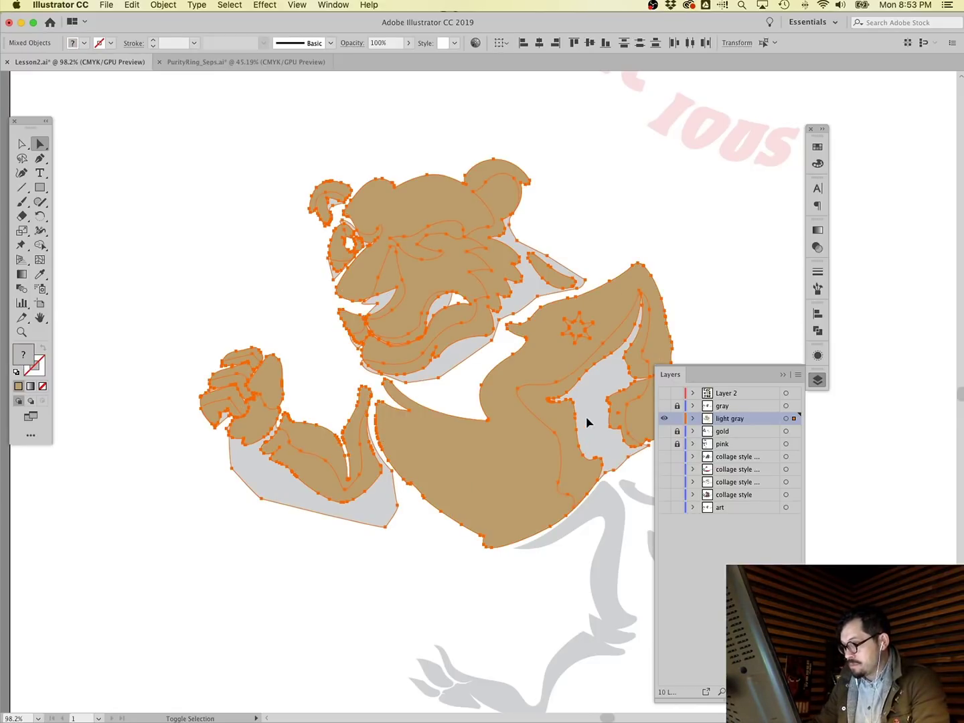
key("super+7")
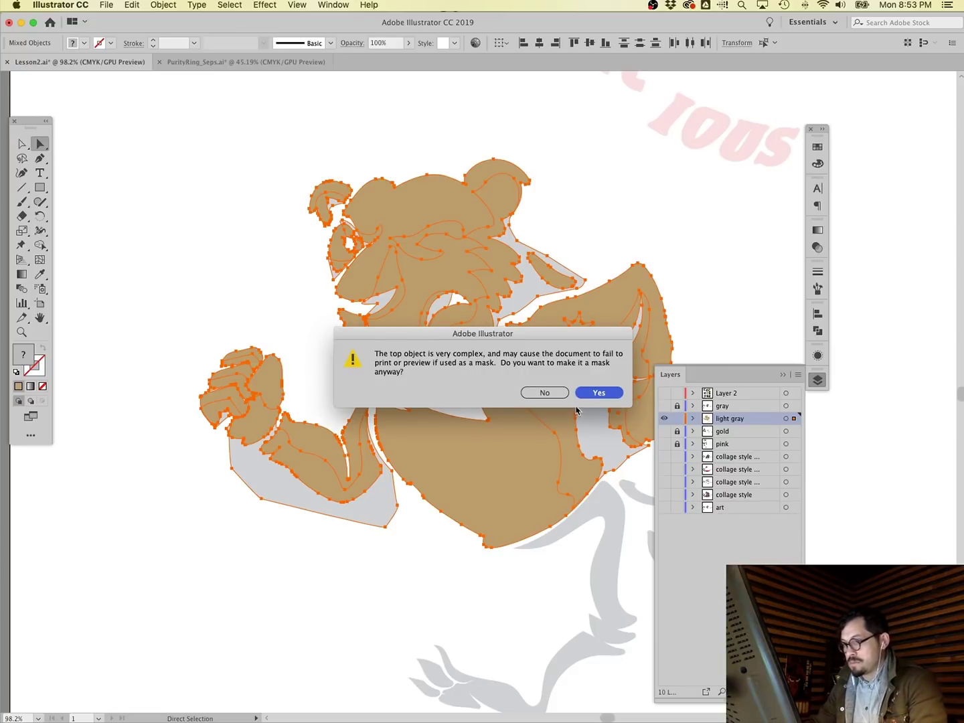
left_click(598, 394)
left_click(231, 283)
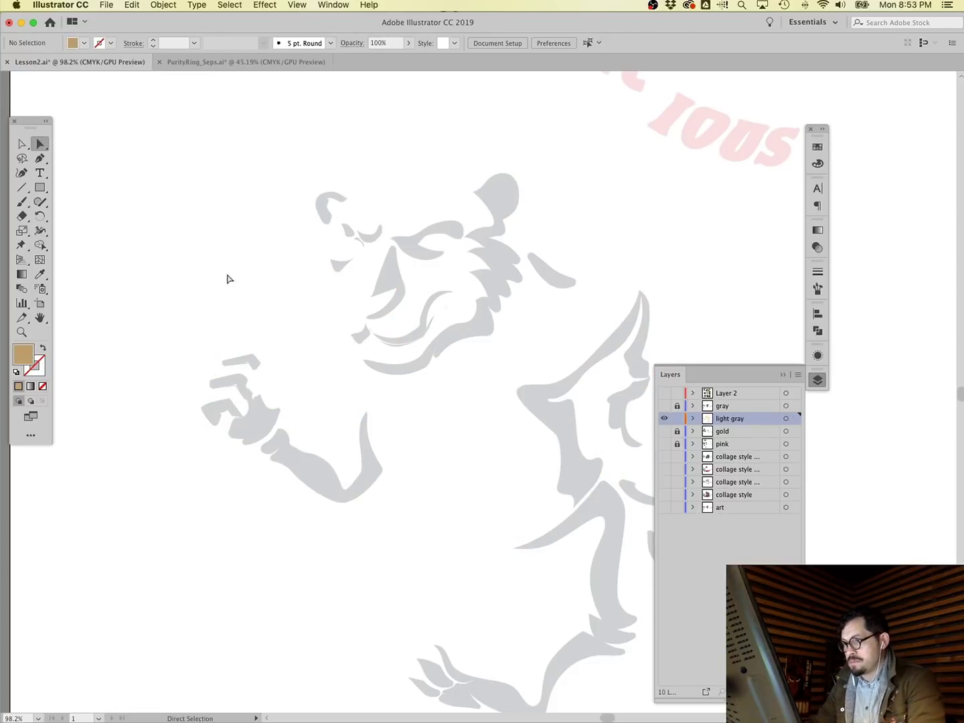
Set the upper-body shadow clip group's blending mode to Multiply and deselect it.
left_click_drag(162, 179, 582, 479)
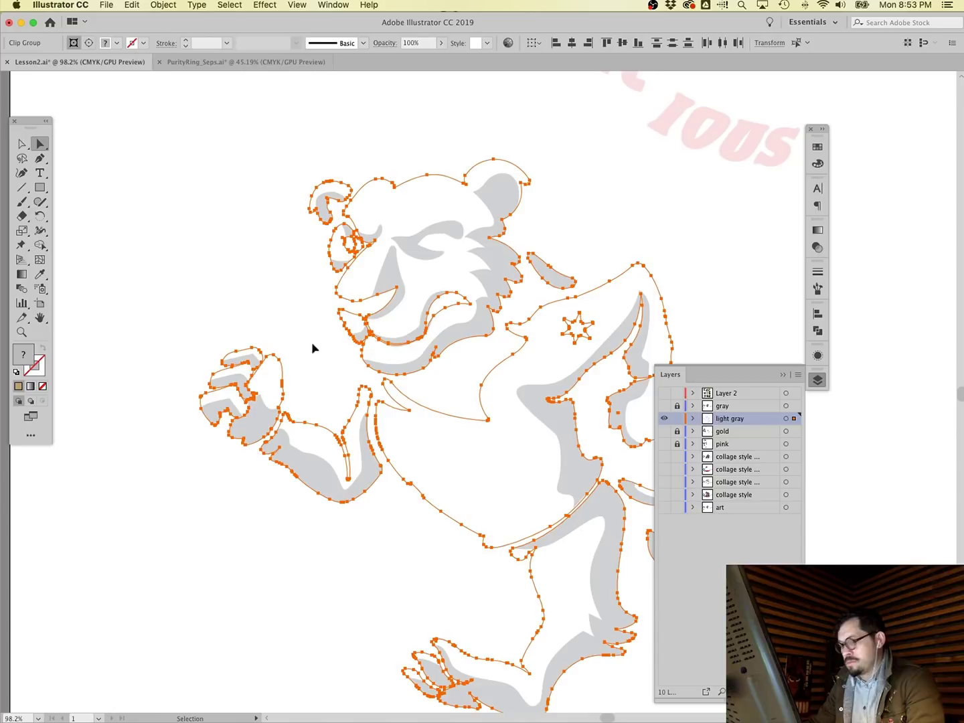
left_click(413, 339)
left_click(455, 329)
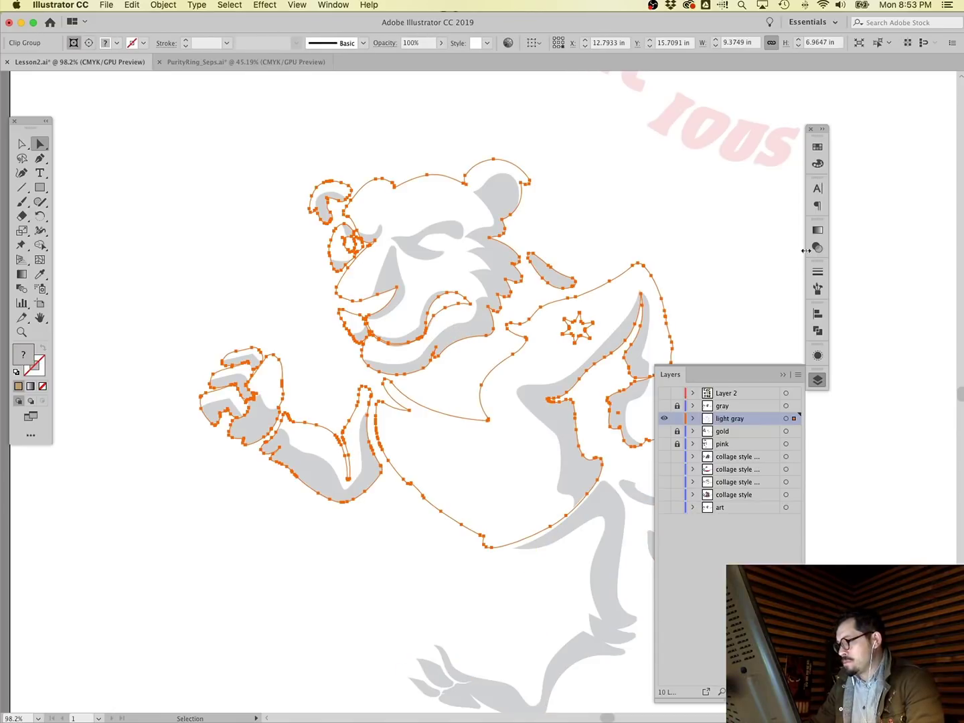
left_click(816, 247)
left_click(707, 244)
left_click(703, 281)
left_click(637, 205)
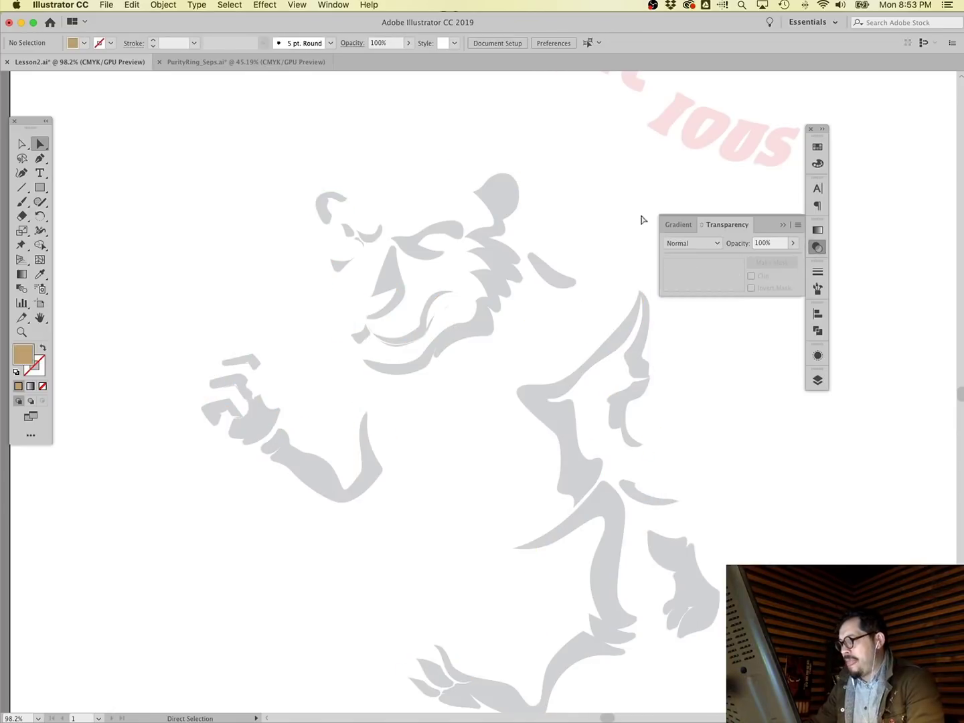
Show the gray, gold and pink layers again.
left_click(816, 381)
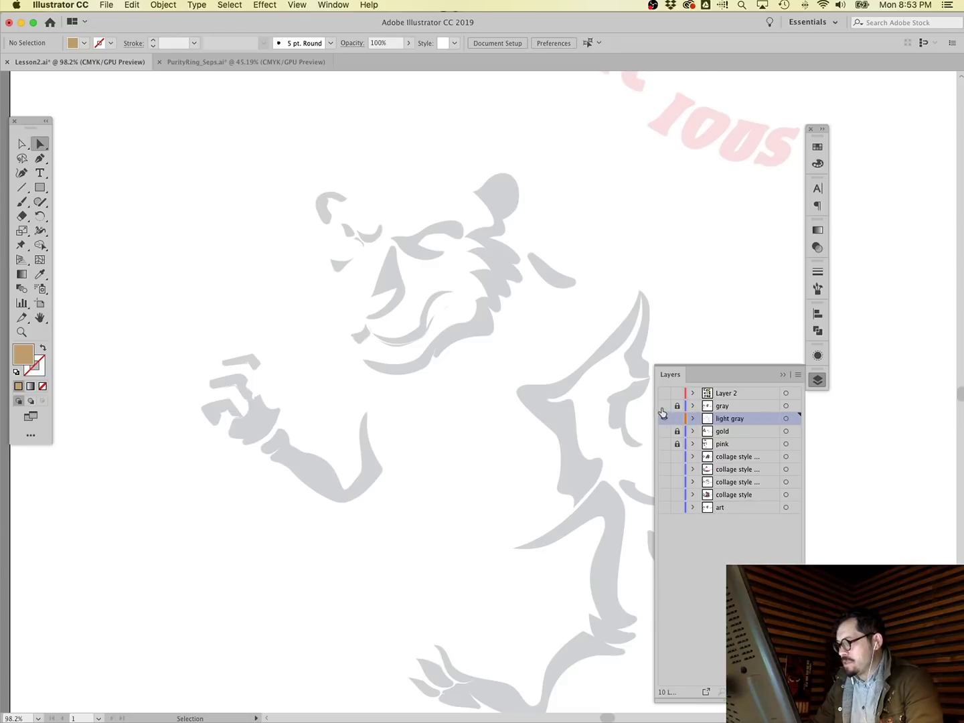
left_click(663, 407)
left_click(664, 431)
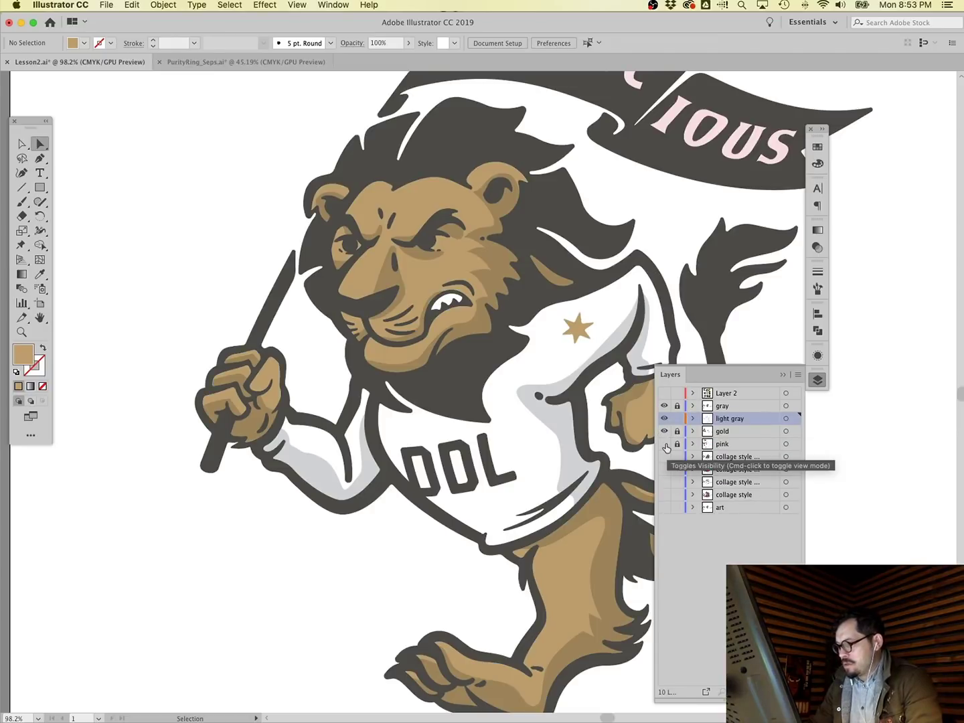
left_click(665, 443)
Move the corner point of the shirt shadow beside the armpit slightly inward with Direct Selection.
scroll(171, 263, "right", 5)
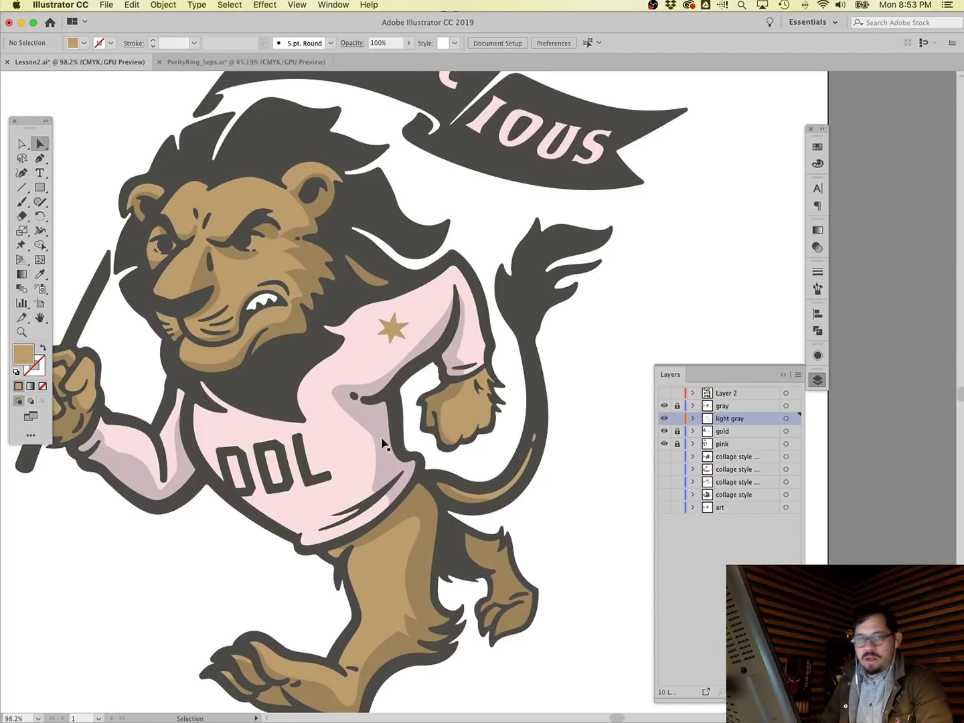
key("a")
left_click(347, 390)
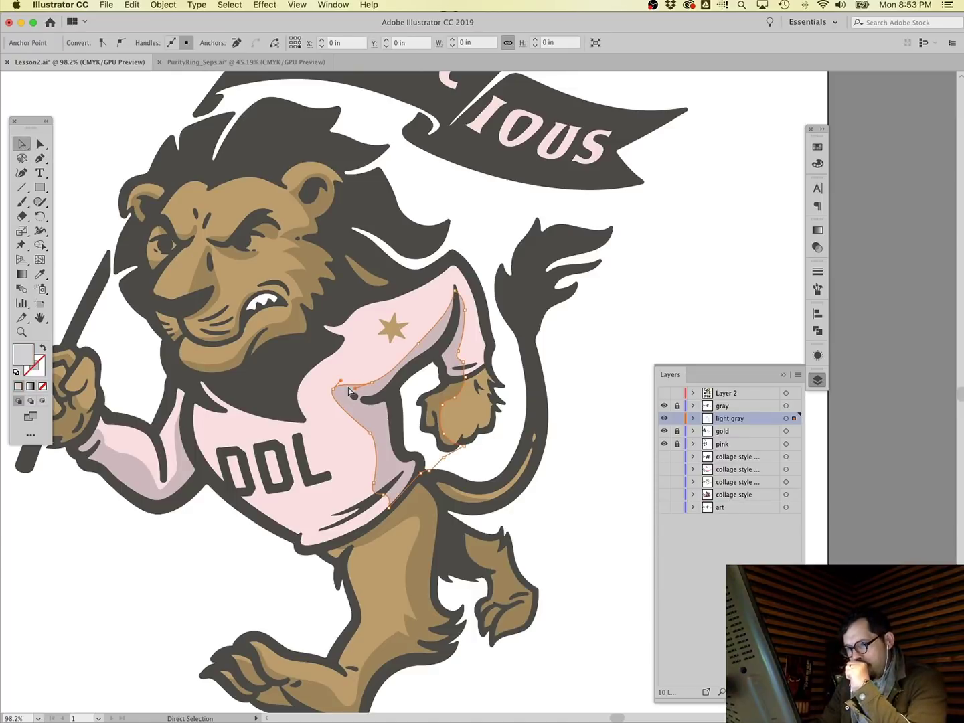
left_click_drag(334, 399, 381, 387)
key("v")
key("super+z")
Adjust the anchor point on the torso shadow's inner edge below the armpit to refine its curve, and deselect it.
left_click(434, 417)
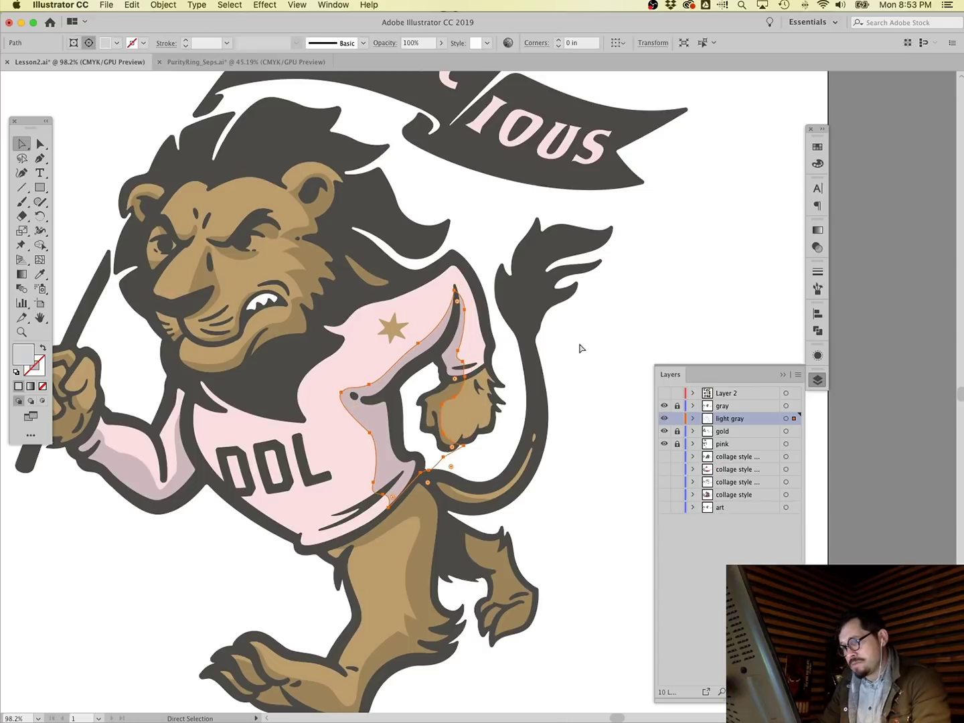
left_click(371, 437)
left_click(362, 433, "shift")
left_click(365, 427, "super")
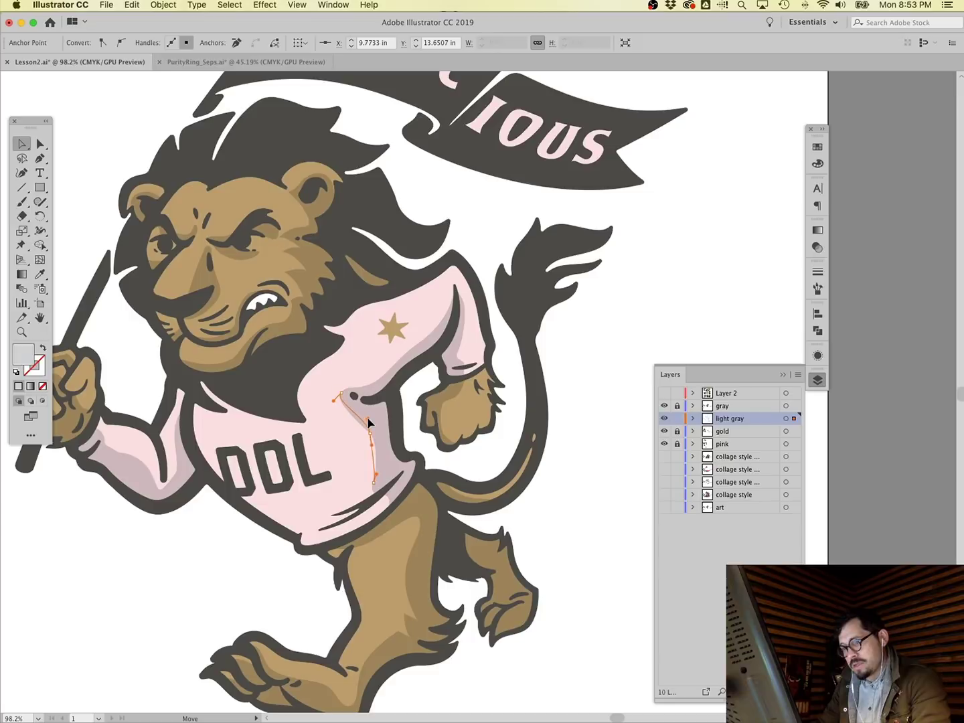
left_click(599, 396)
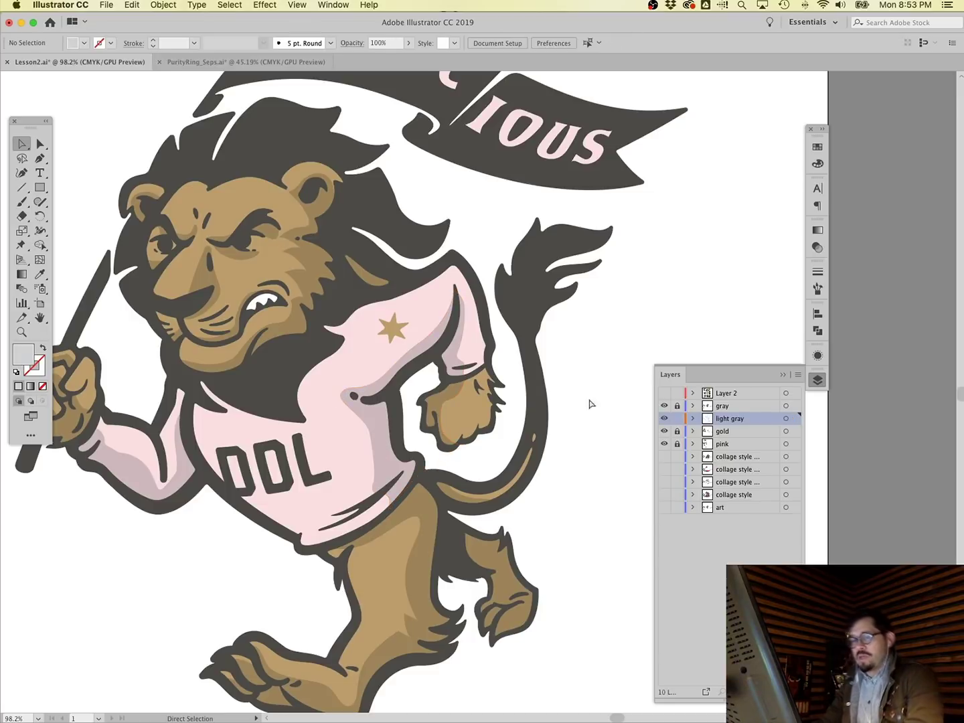
Examine the shaded lion and banner as a whole on the artboard, with the layer list out of the way.
key("super+0")
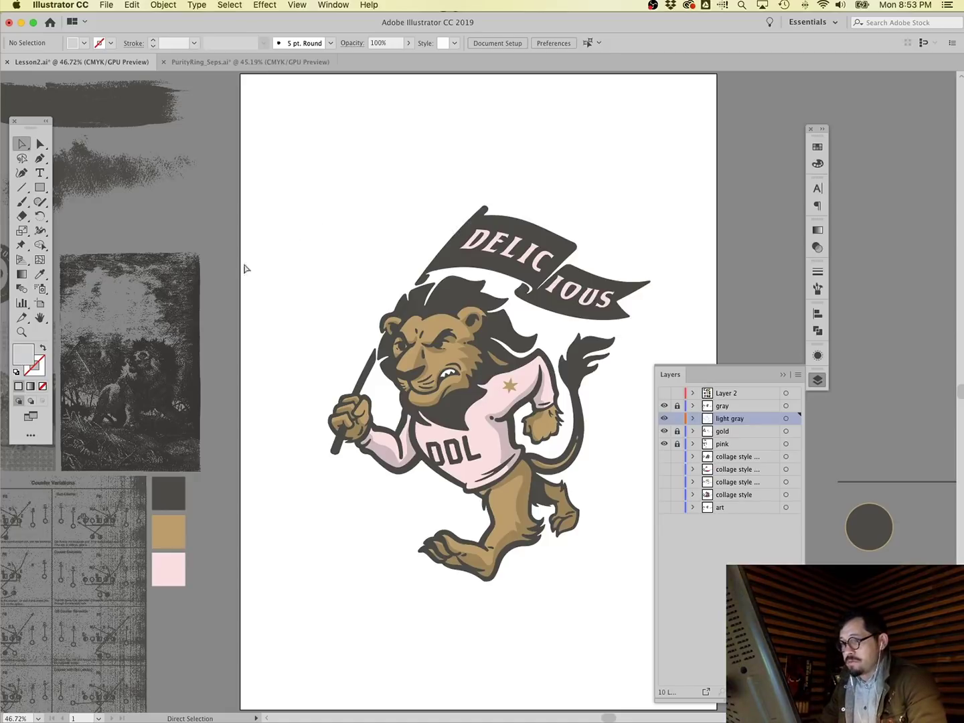
left_click(21, 331)
left_click_drag(271, 150, 613, 587)
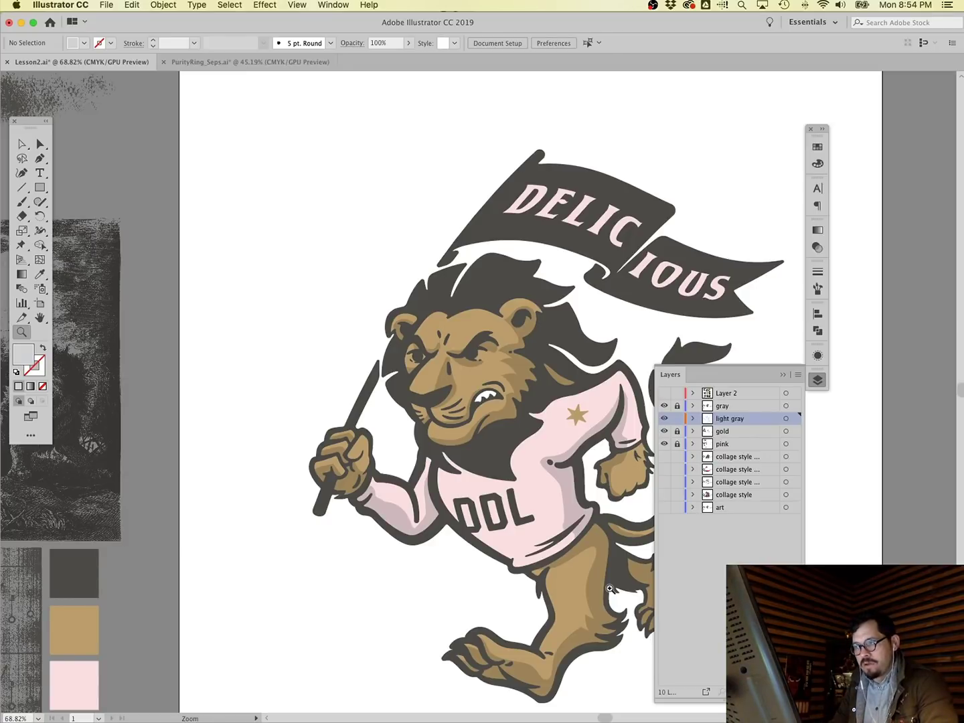
left_click(782, 374)
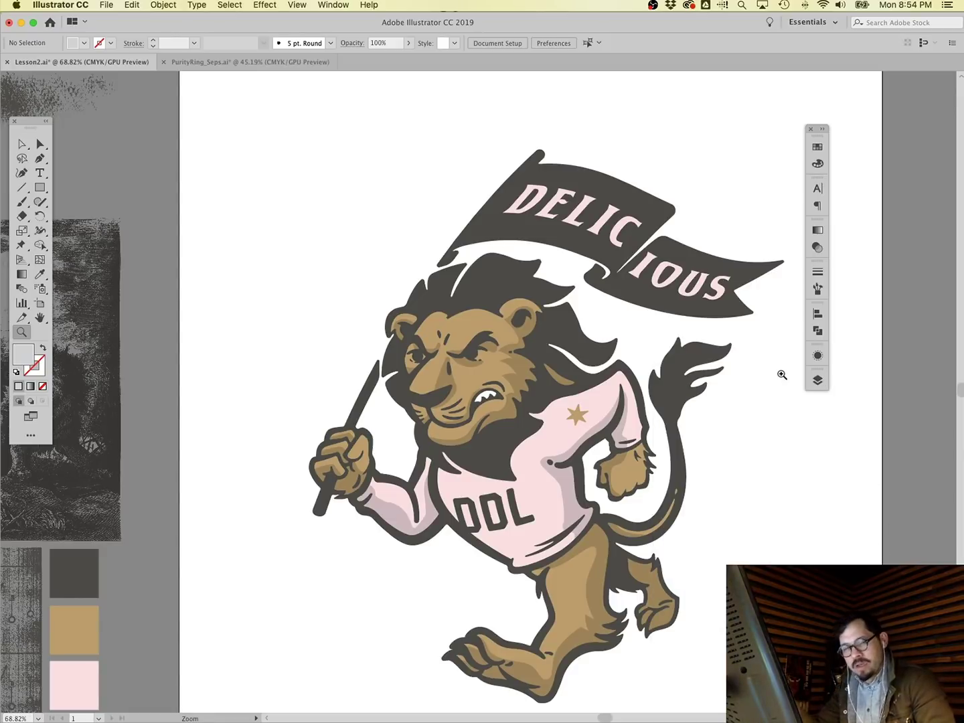